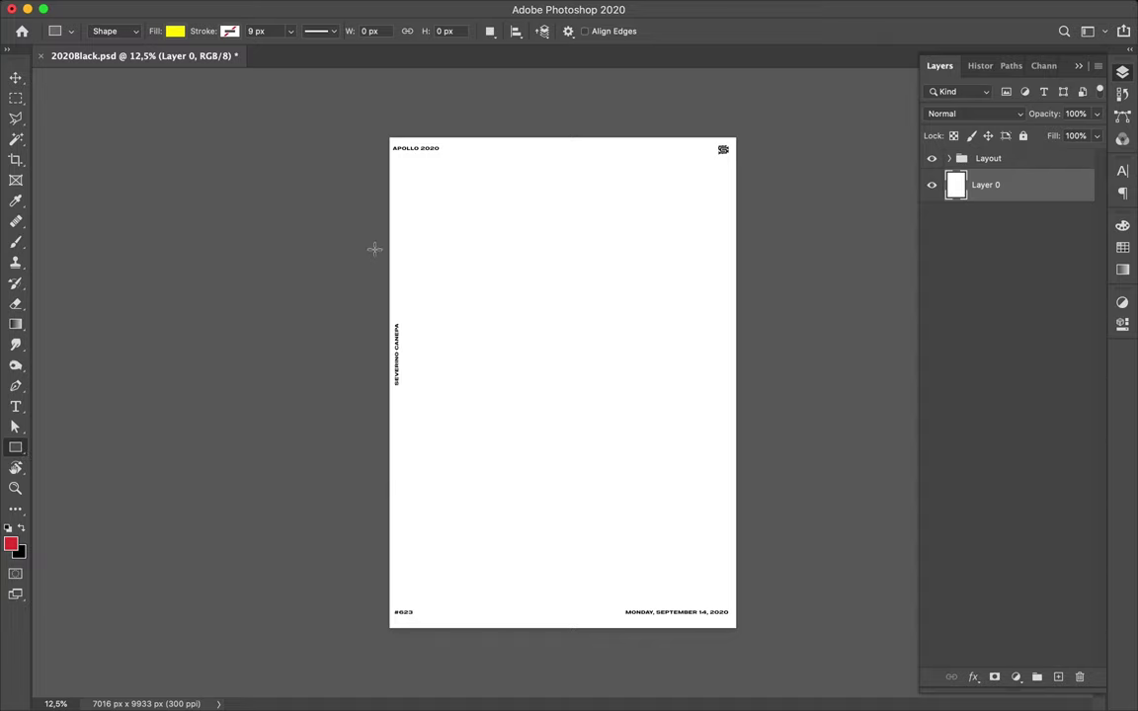
Set the Rectangle tool's fill colour to cyan #2bbad9 and start a rectangle on the poster's left
left_click(175, 33)
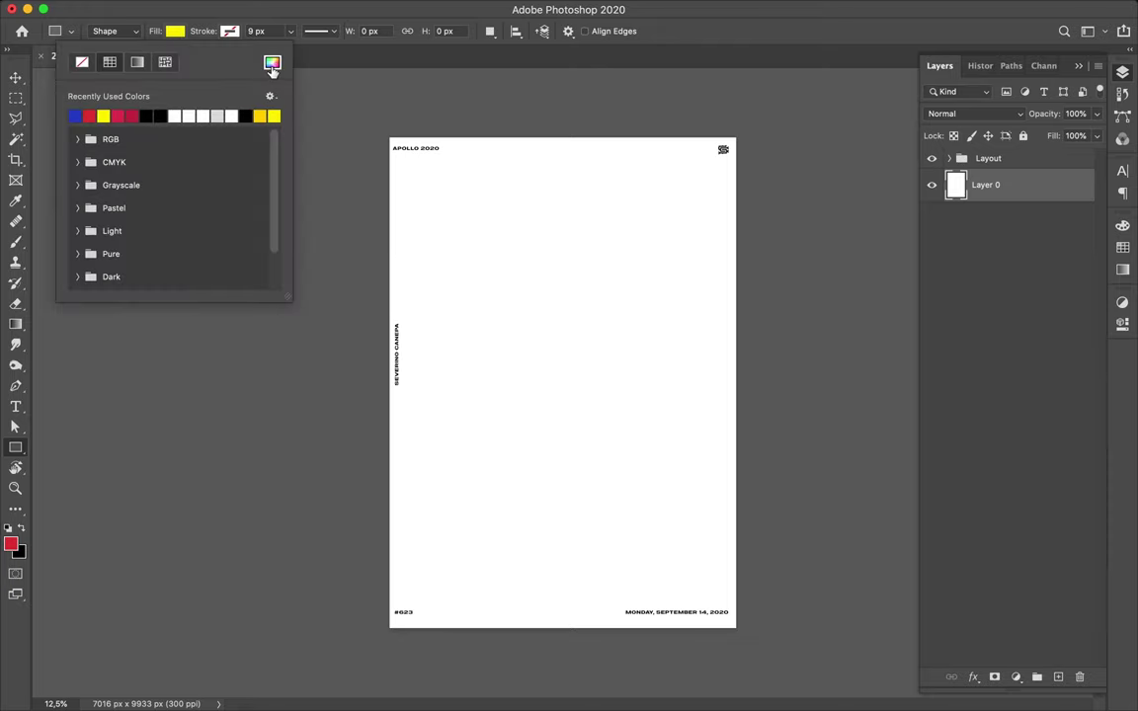
left_click(272, 64)
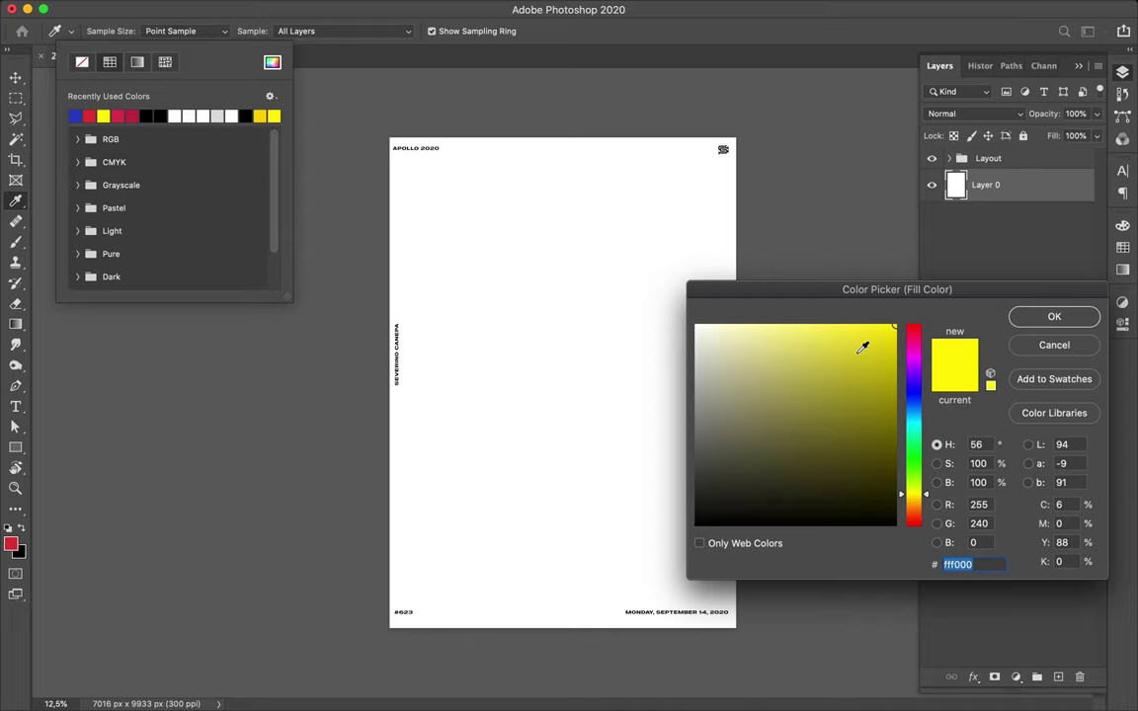
left_click(855, 354)
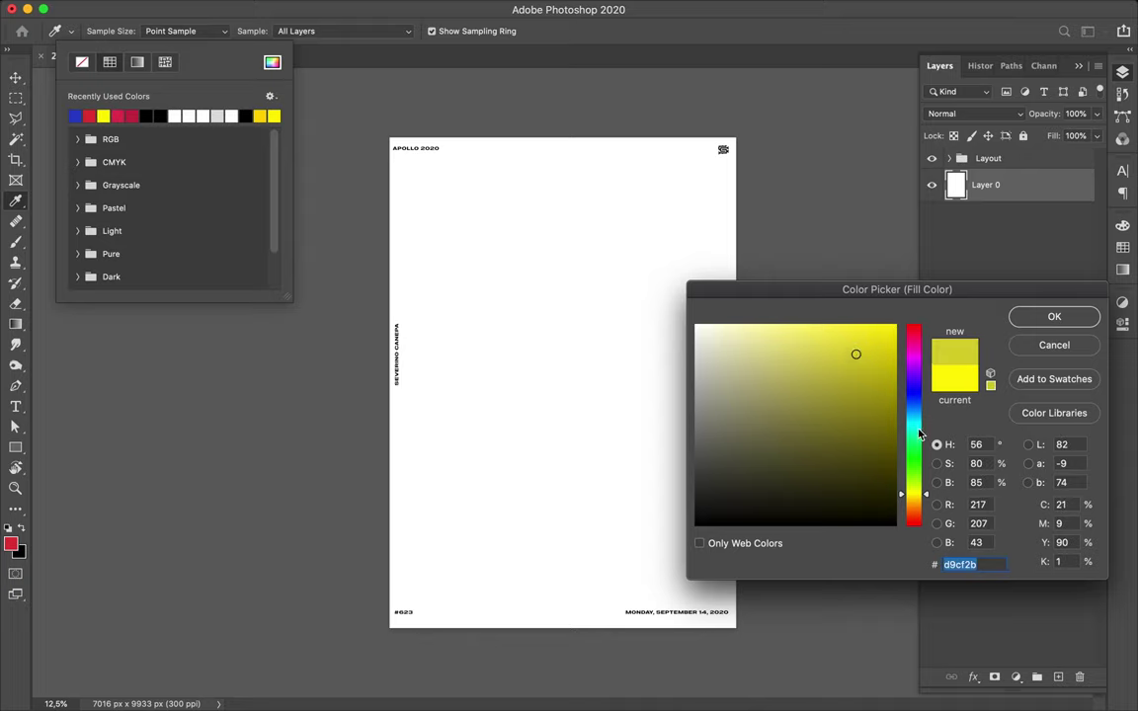
left_click_drag(912, 464, 910, 423)
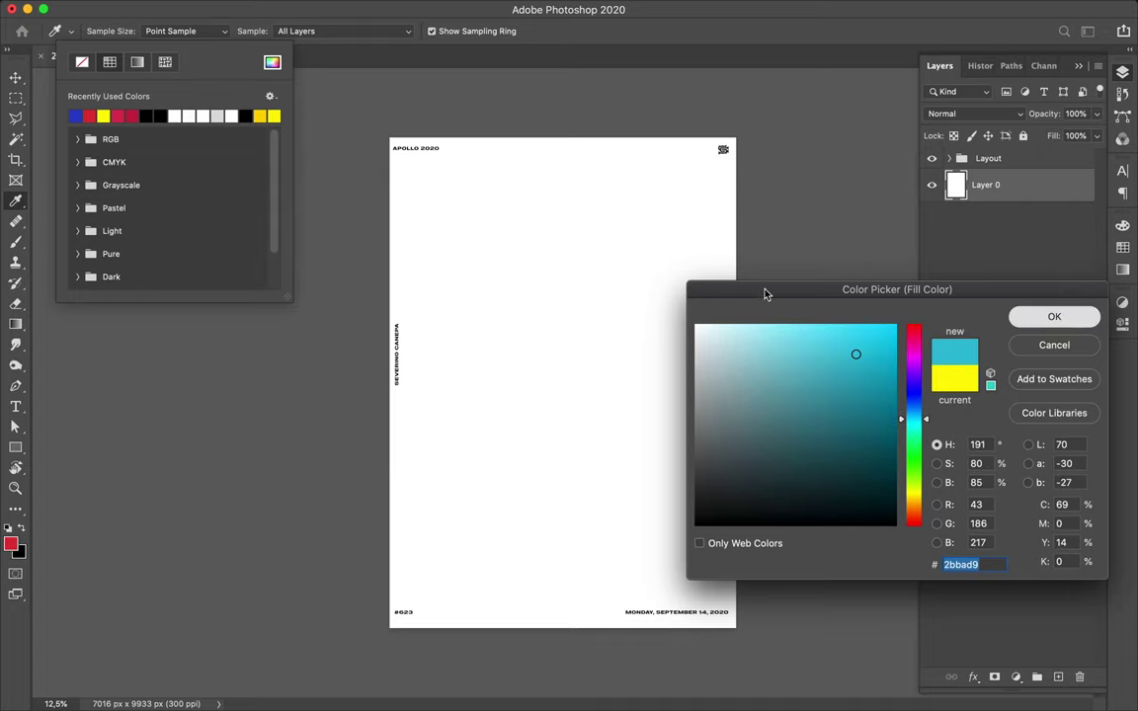
key("Return")
left_click_drag(428, 252, 495, 461)
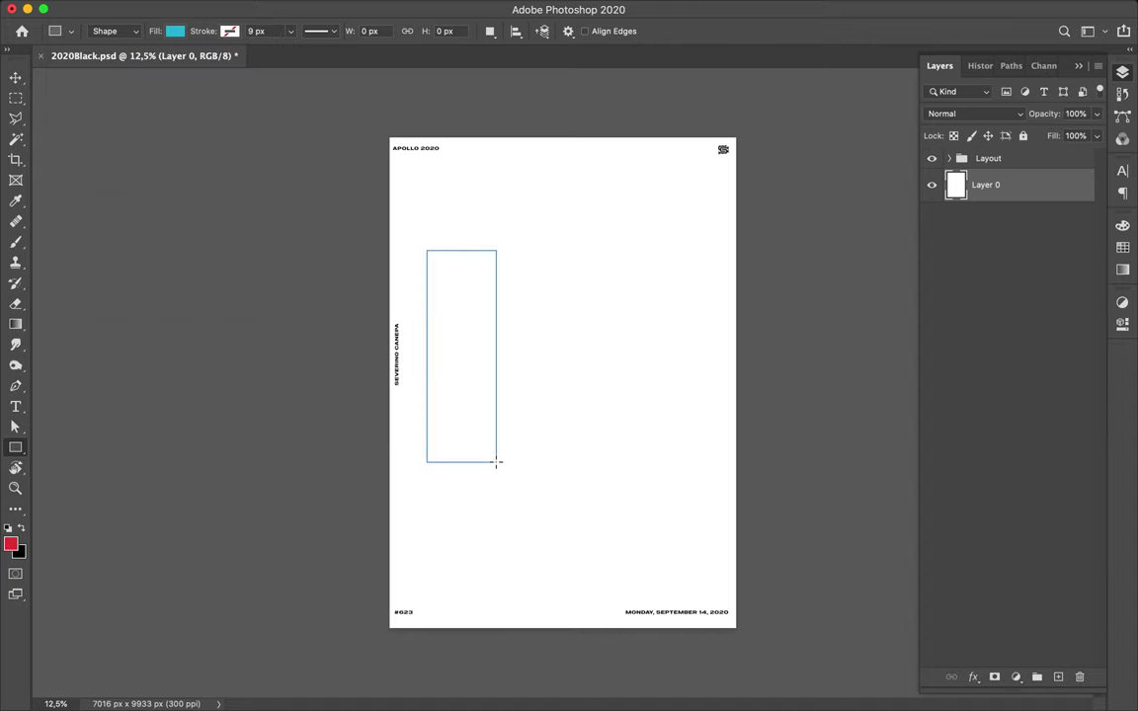
Finish the cyan rectangle as a narrow 1131 × 4876 px bar on the poster's left
left_click_drag(495, 461, 482, 492)
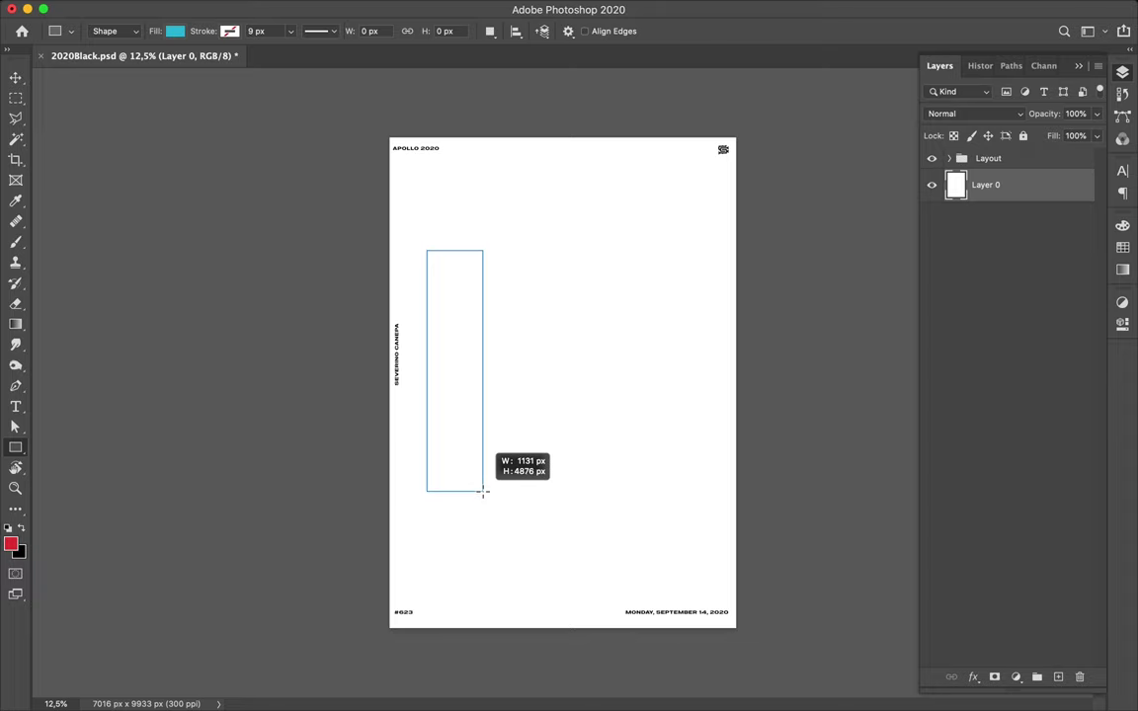
left_click_drag(483, 492, 483, 492)
key("v")
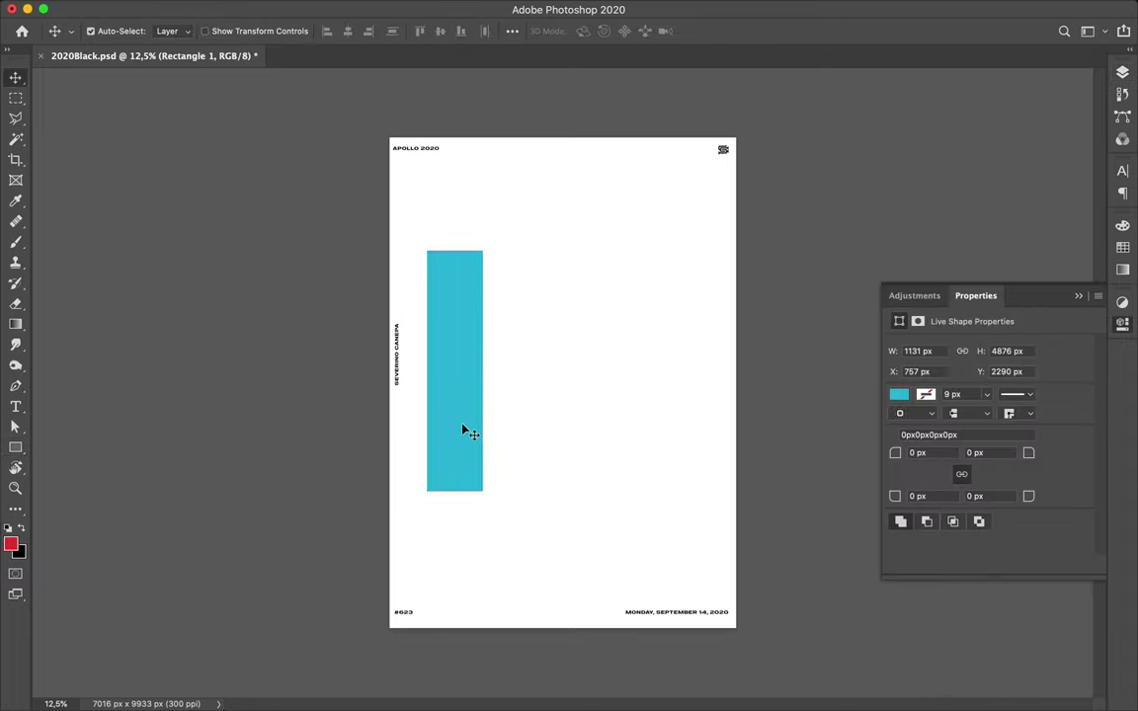
Alt-drag a duplicate of the cyan bar to sit just right of the original at X 1915, Y 2299 px
left_click_drag(462, 426, 529, 426)
key("super+z")
left_click_drag(460, 423, 511, 423)
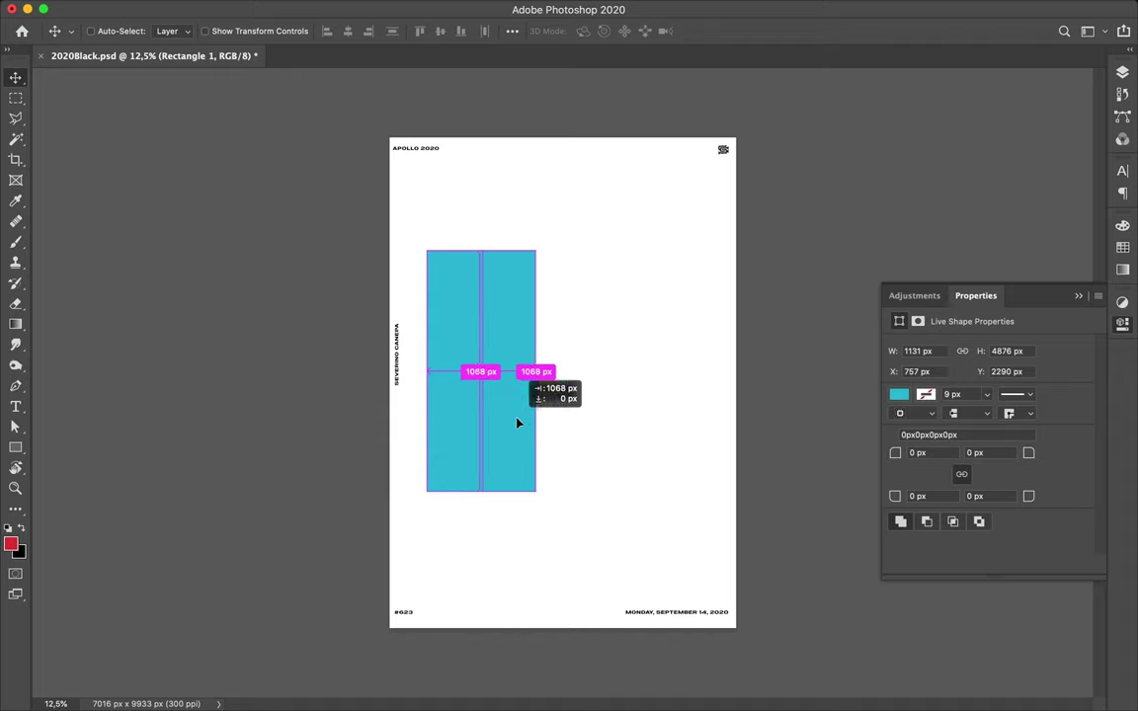
left_click_drag(512, 423, 516, 423)
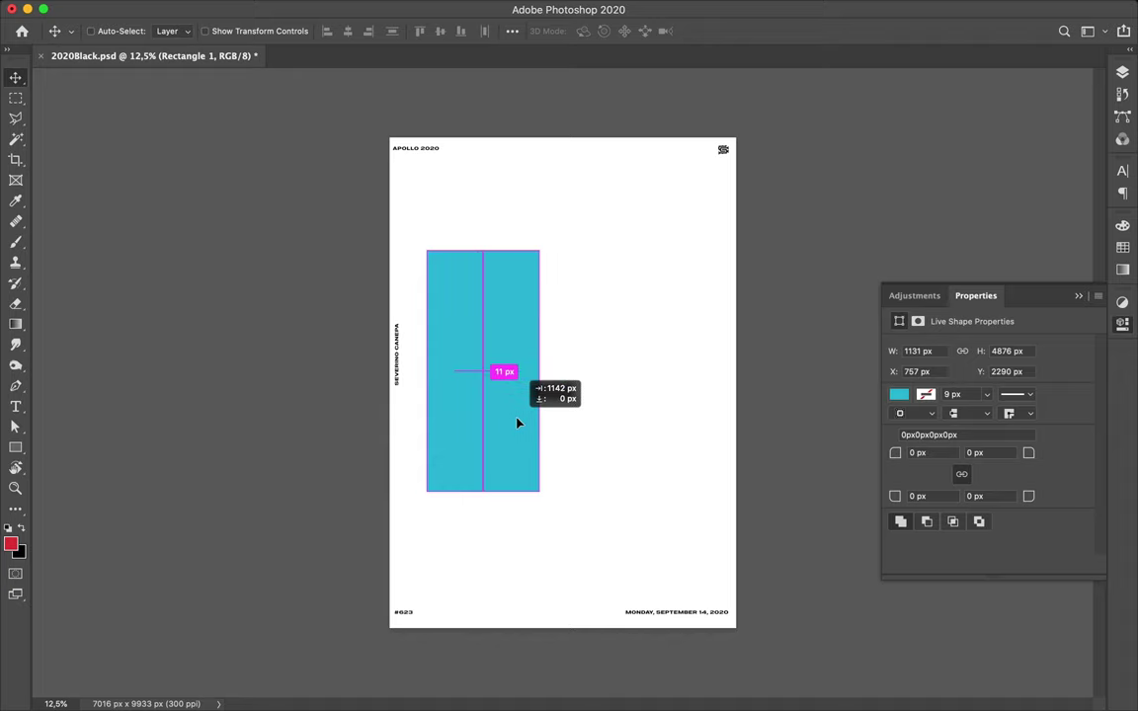
key("Escape")
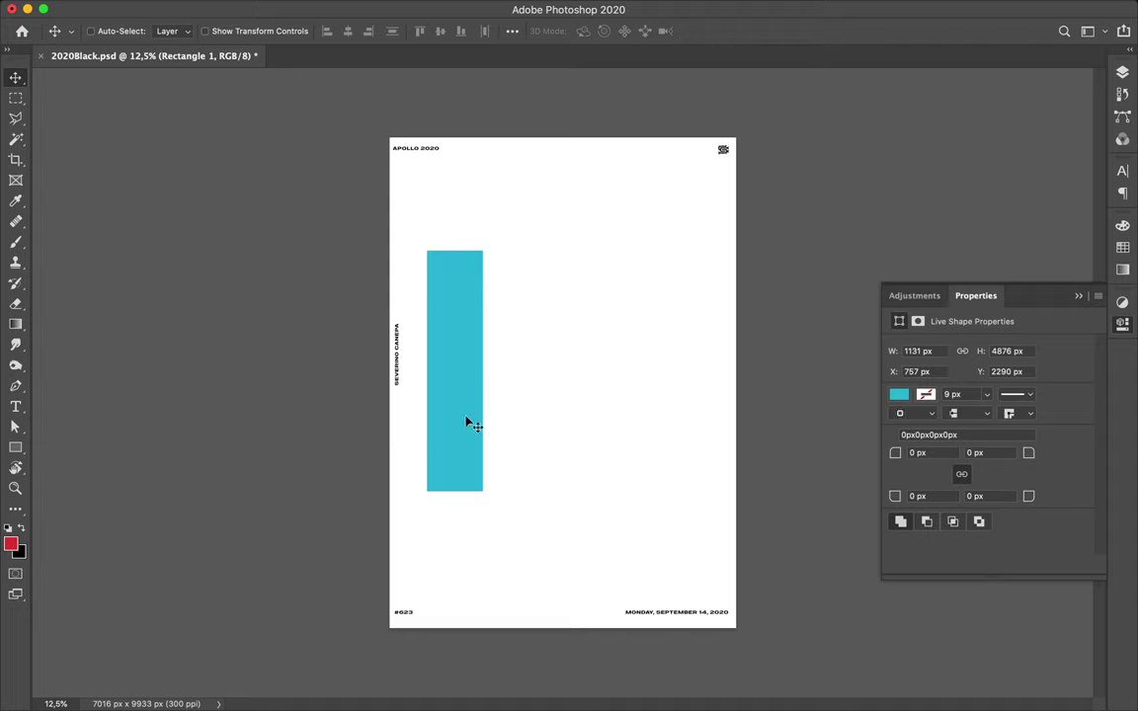
left_click_drag(466, 423, 507, 419)
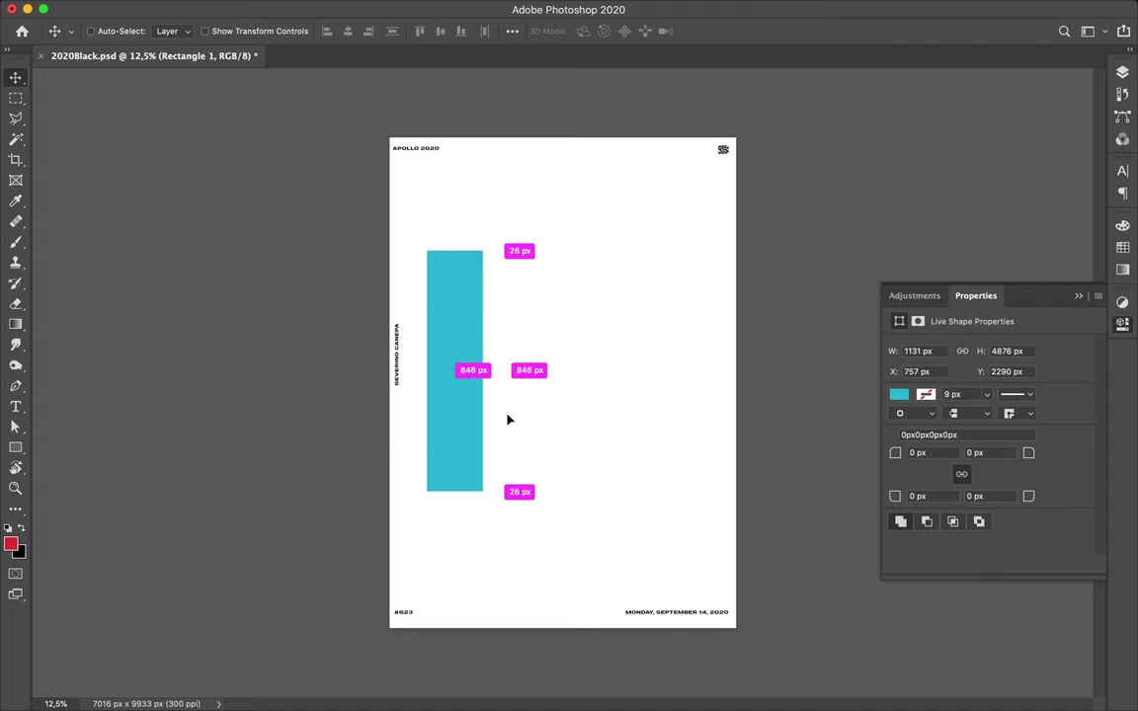
left_click_drag(508, 420, 516, 417)
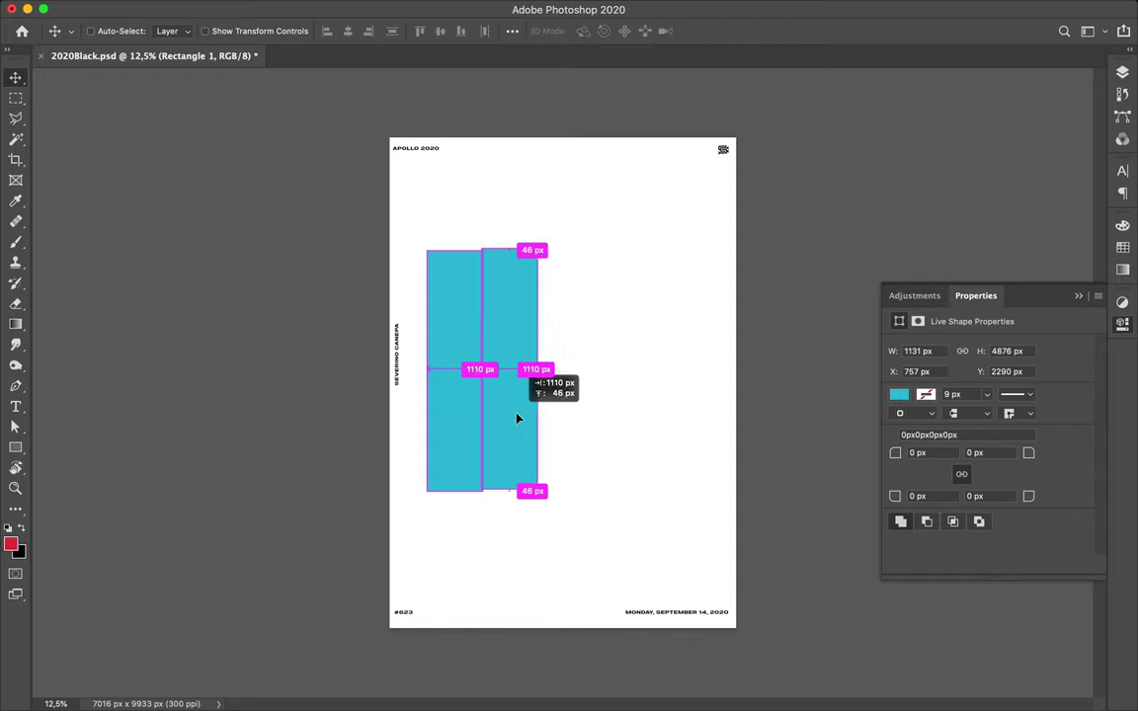
left_click_drag(515, 417, 516, 418)
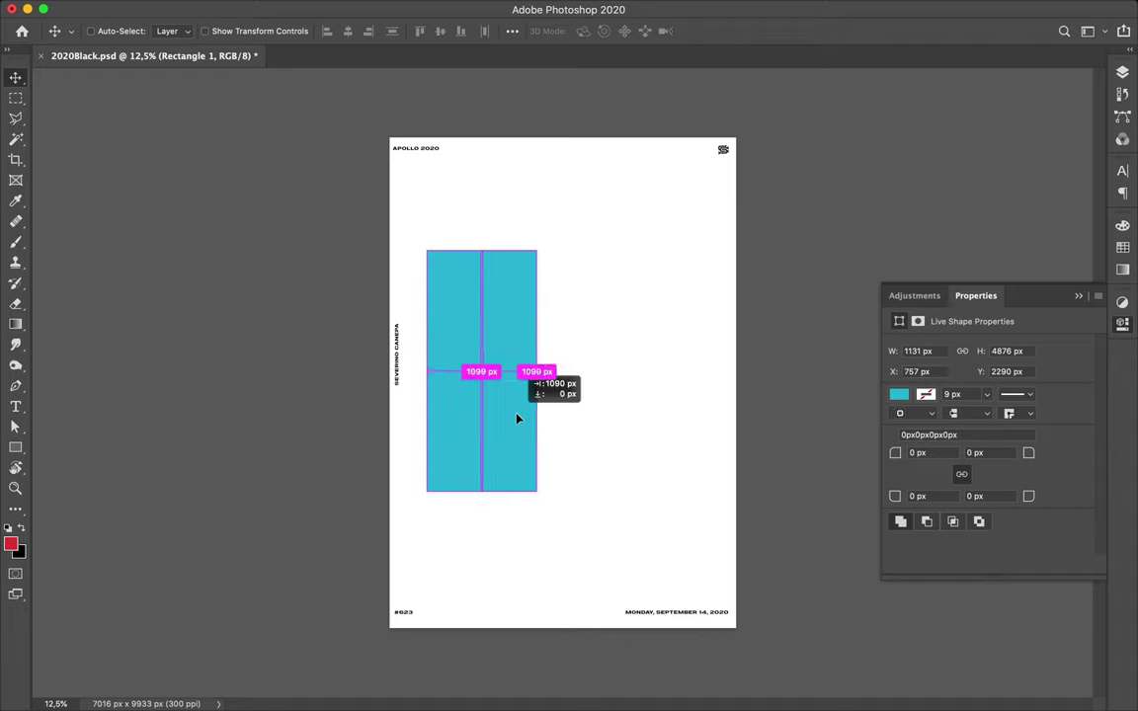
left_click_drag(516, 419, 518, 419)
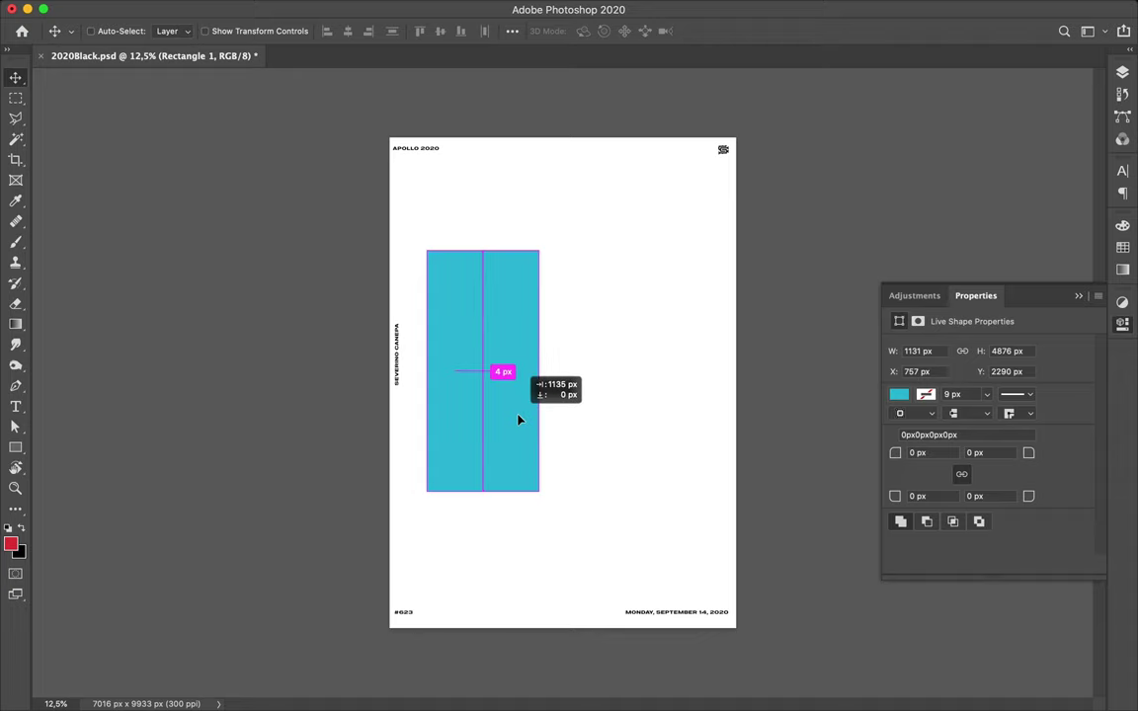
key("Escape")
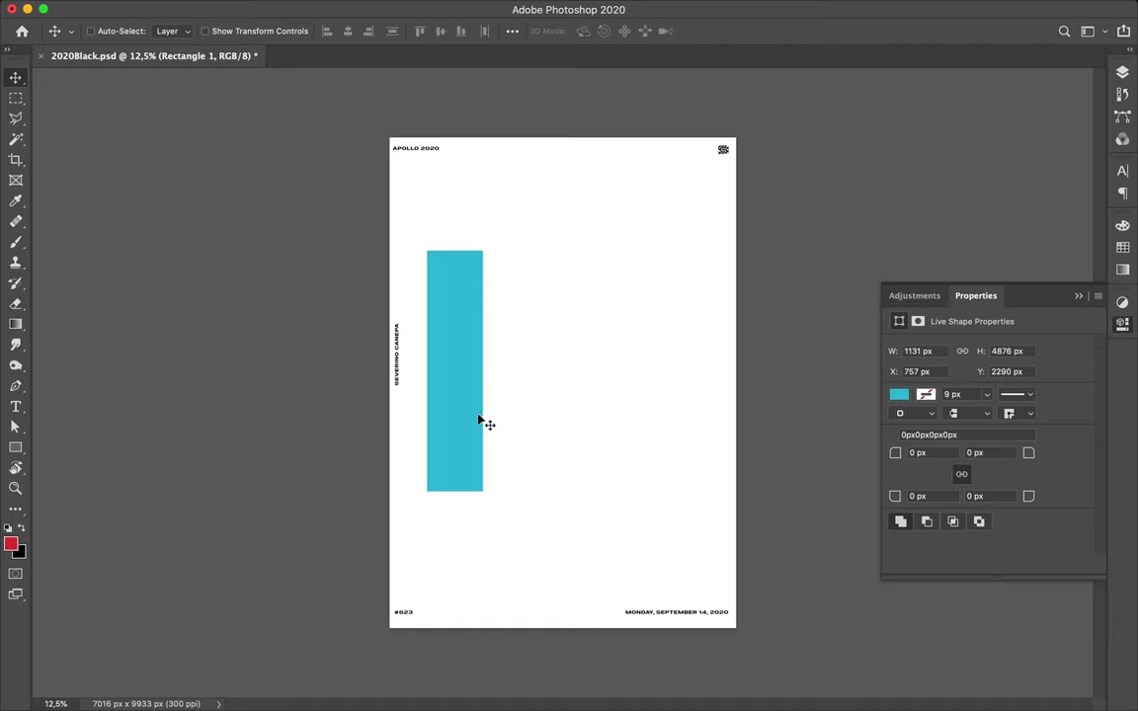
left_click_drag(471, 421, 525, 423, "alt")
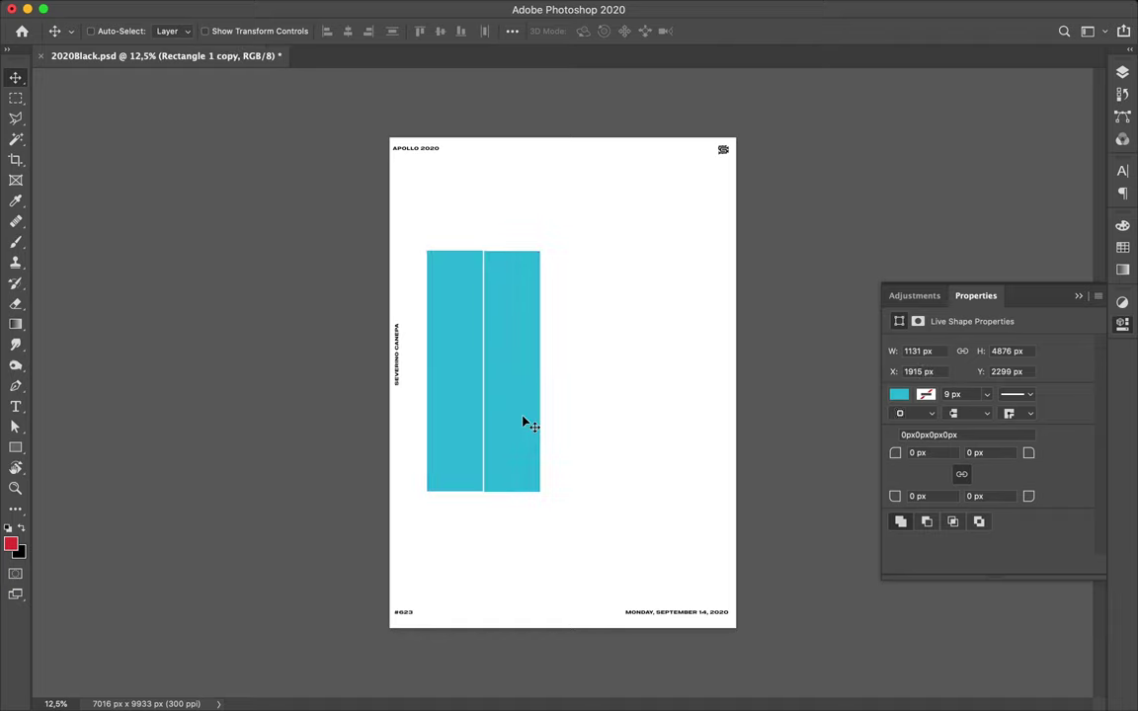
key("a")
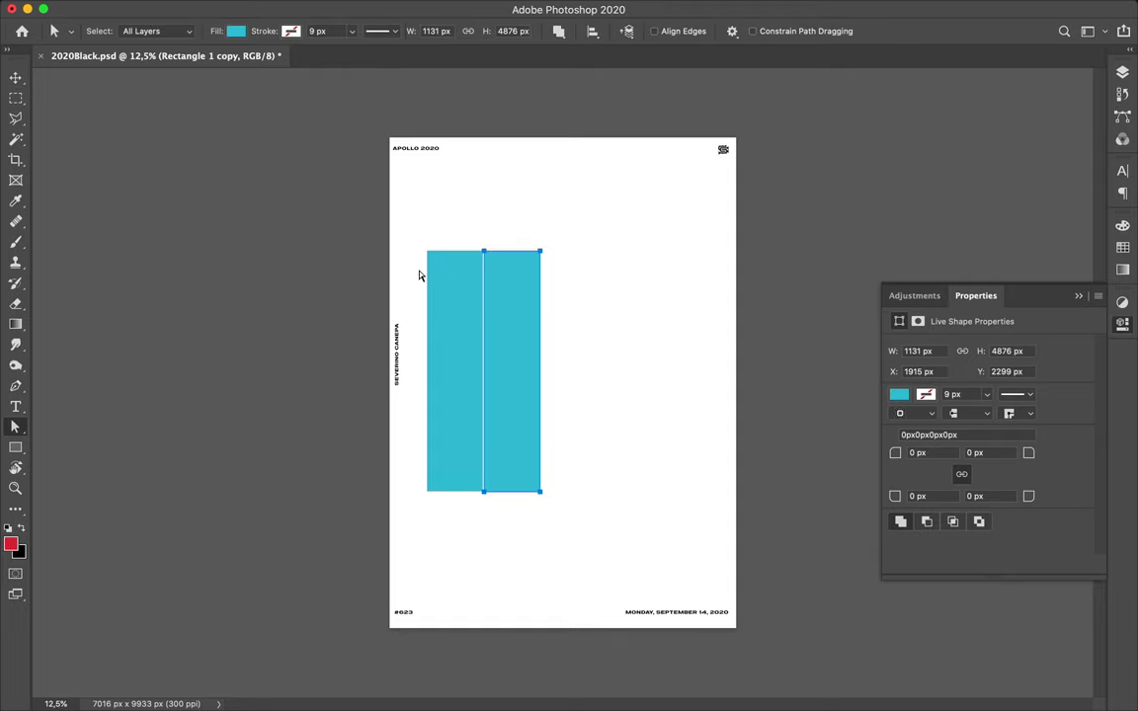
Change the right-hand bar's fill from cyan to blue #2b71d9
left_click(237, 32)
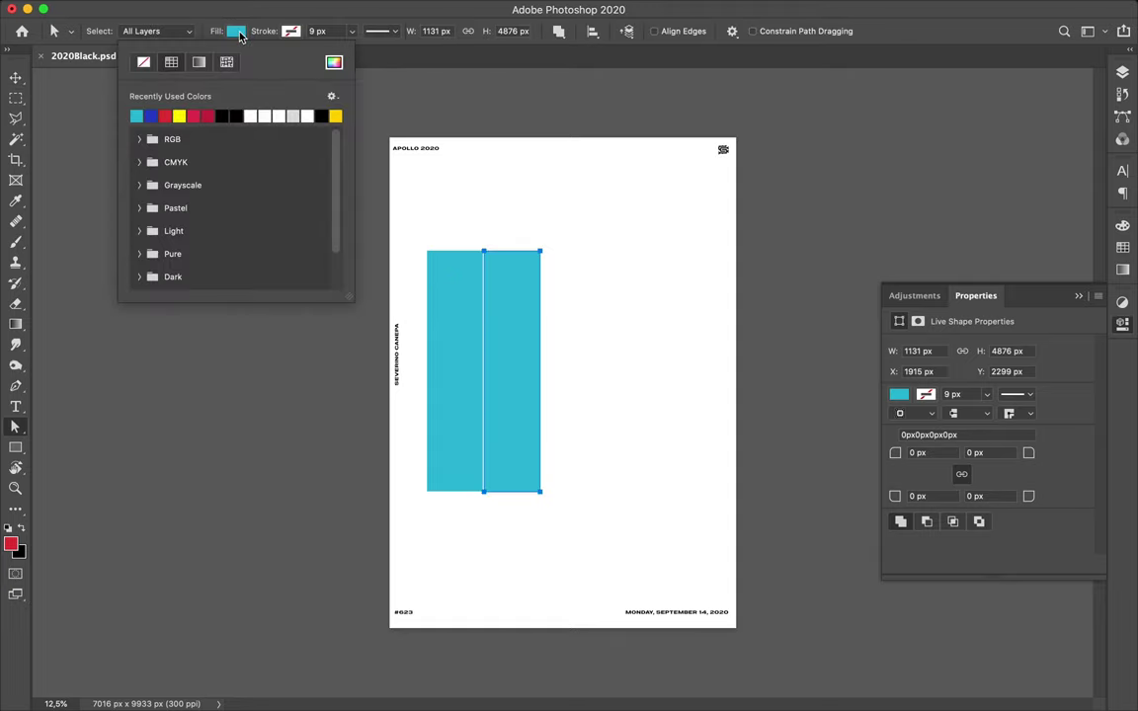
left_click(334, 63)
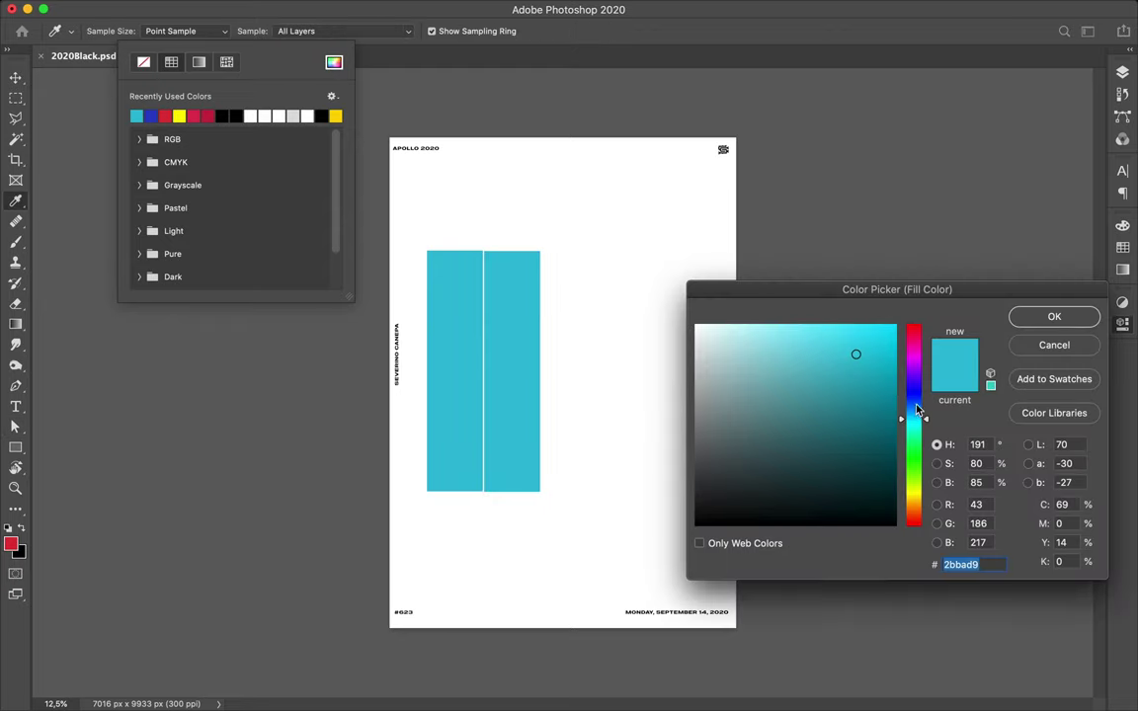
left_click_drag(913, 413, 913, 405)
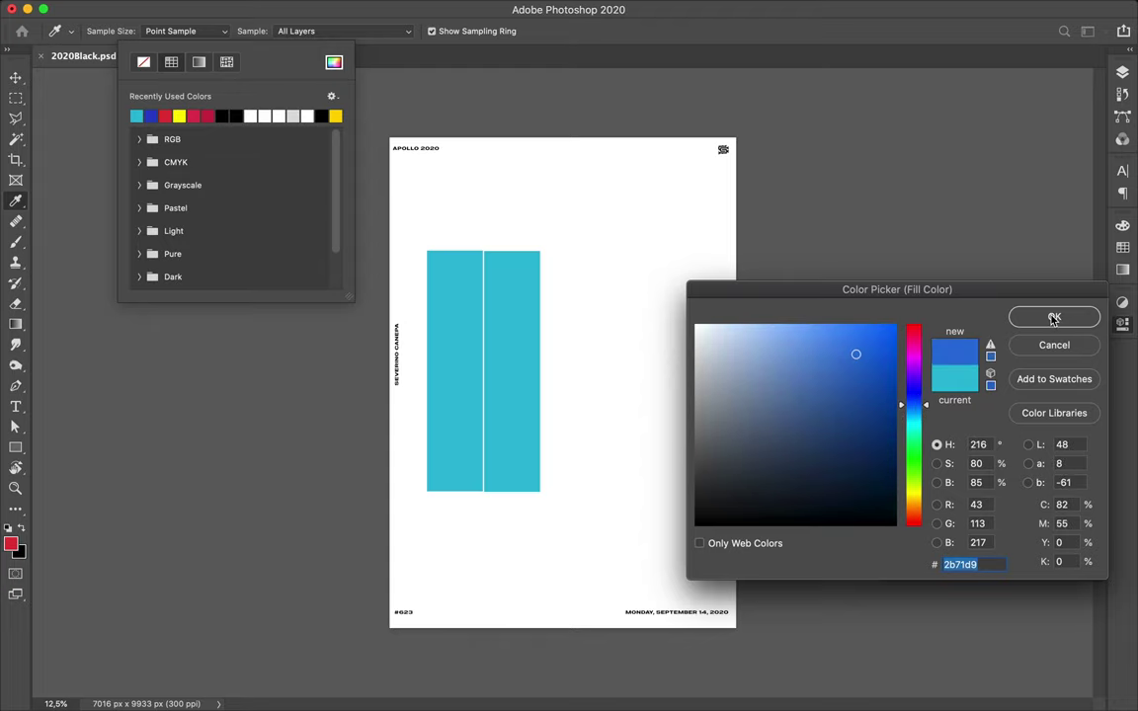
left_click(1028, 317)
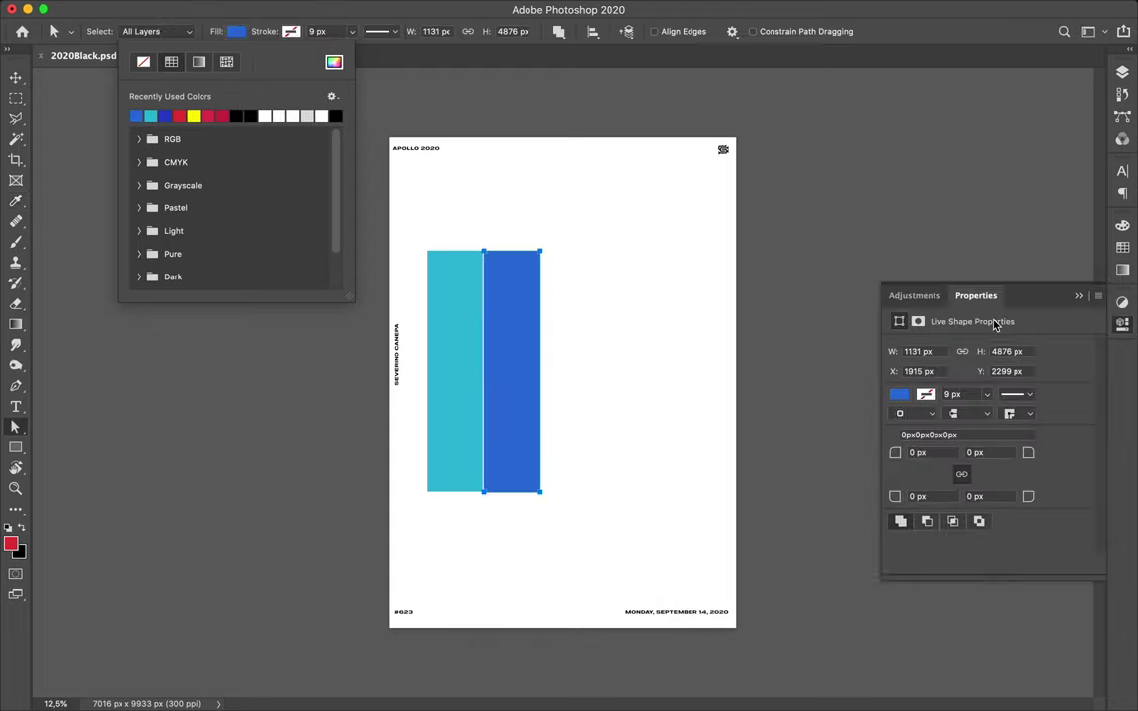
left_click(550, 386)
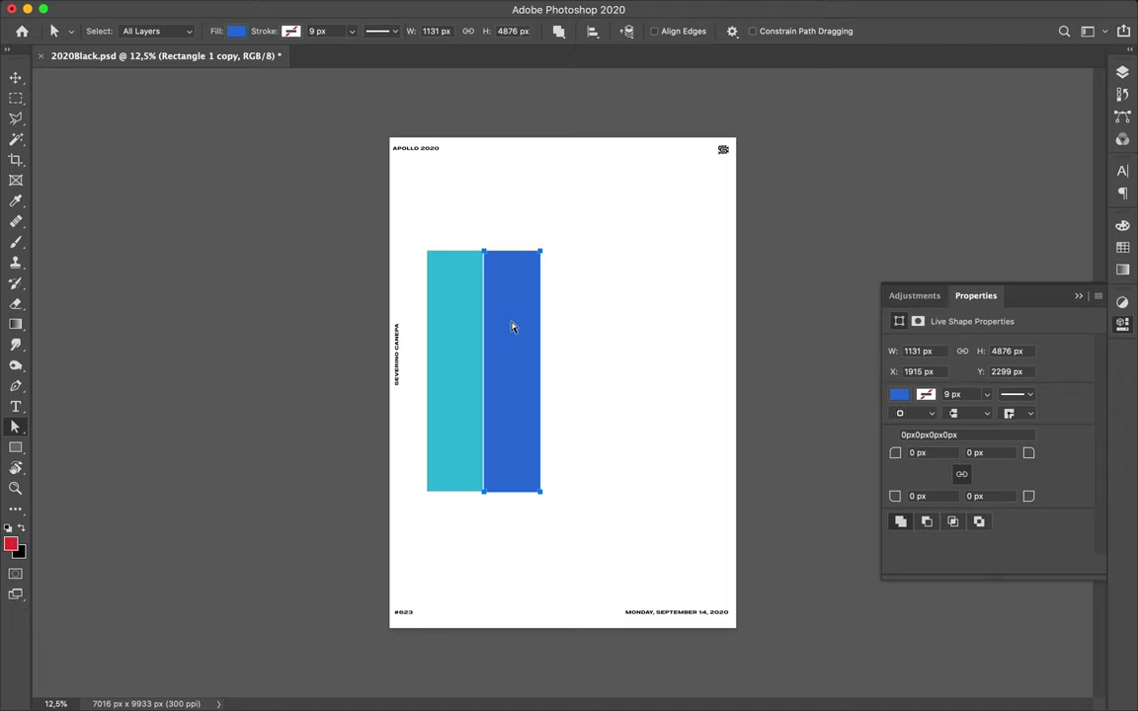
Drag a copy of the blue bar to its right and mix a purple foreground colour
left_click_drag(509, 323, 570, 323)
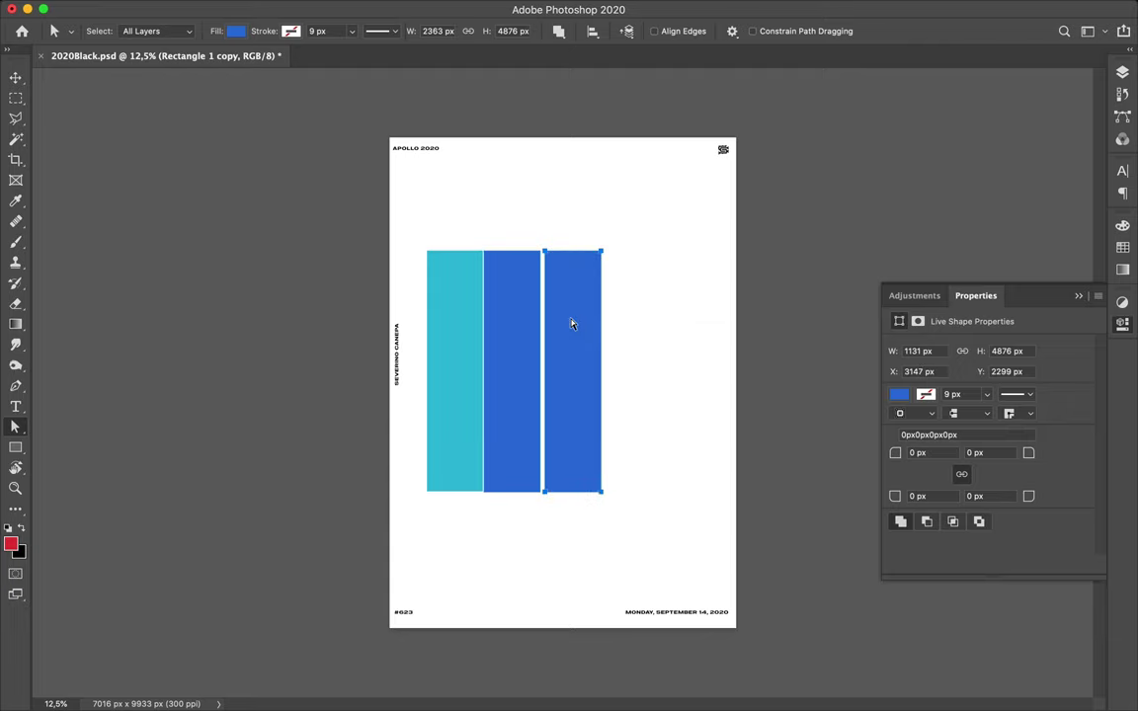
left_click(899, 394)
left_click(899, 395)
left_click(1122, 226)
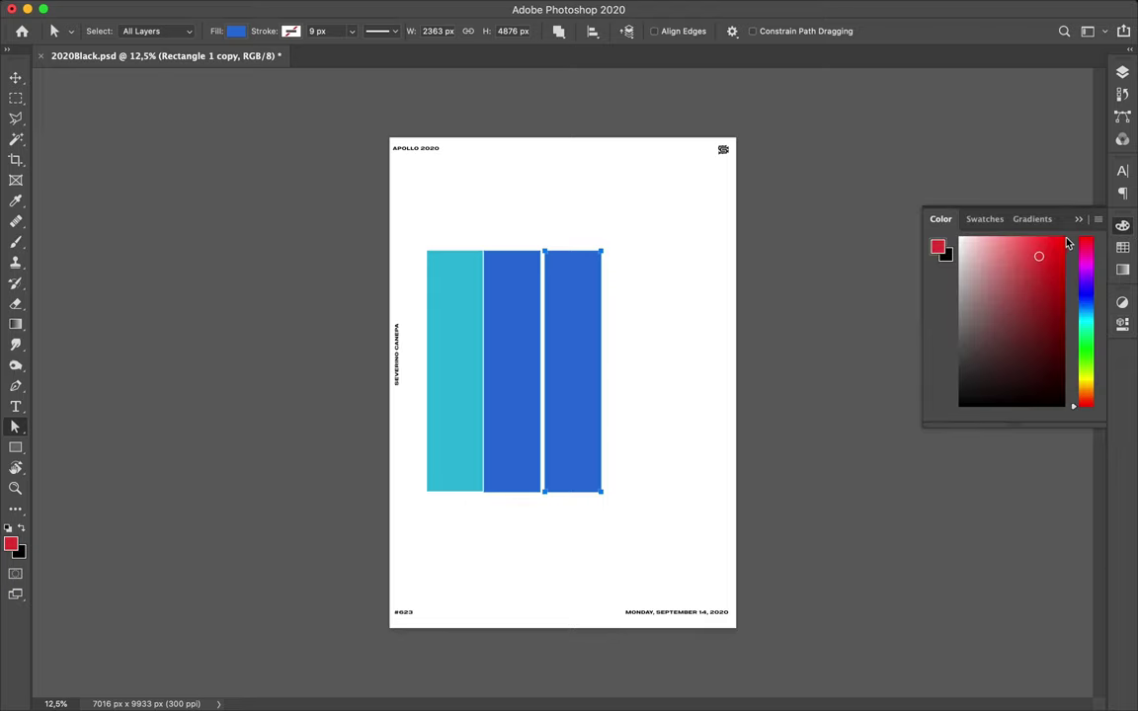
left_click(1090, 288)
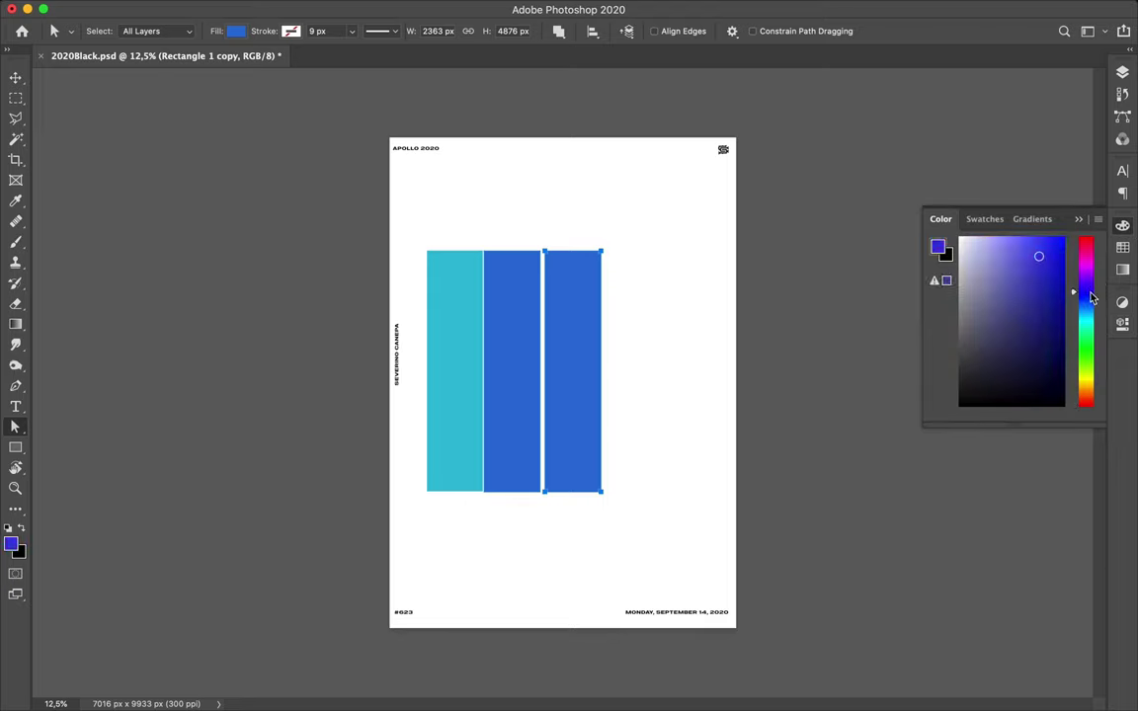
left_click_drag(1090, 285, 1090, 280)
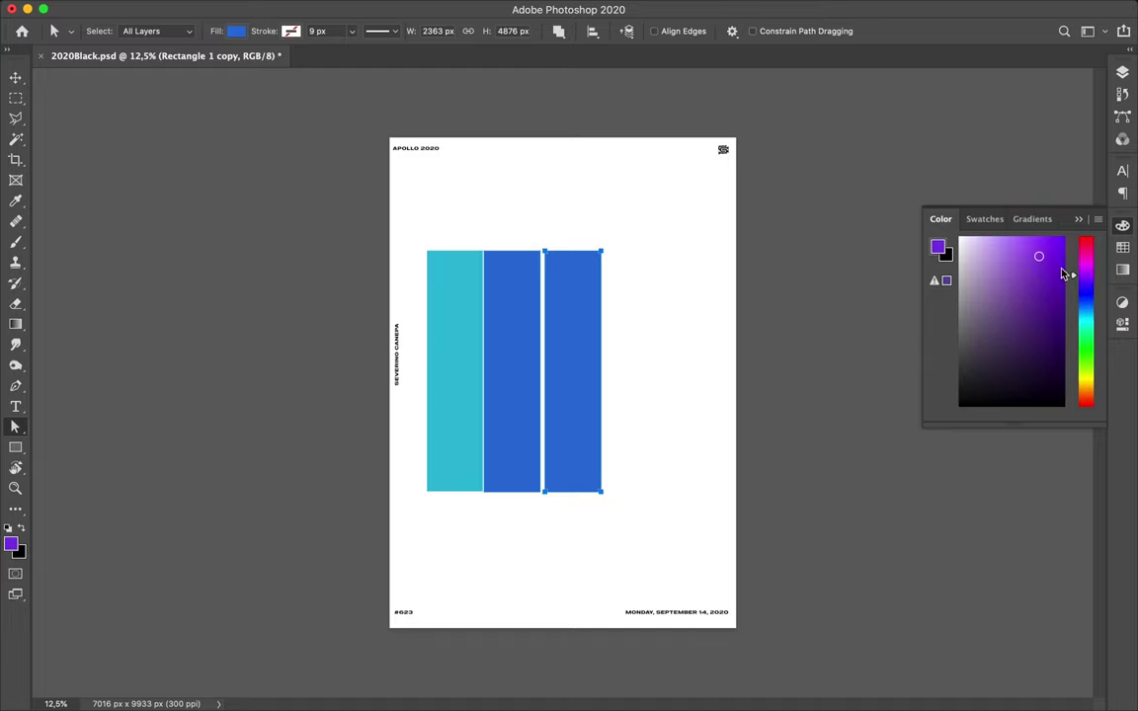
key("Escape")
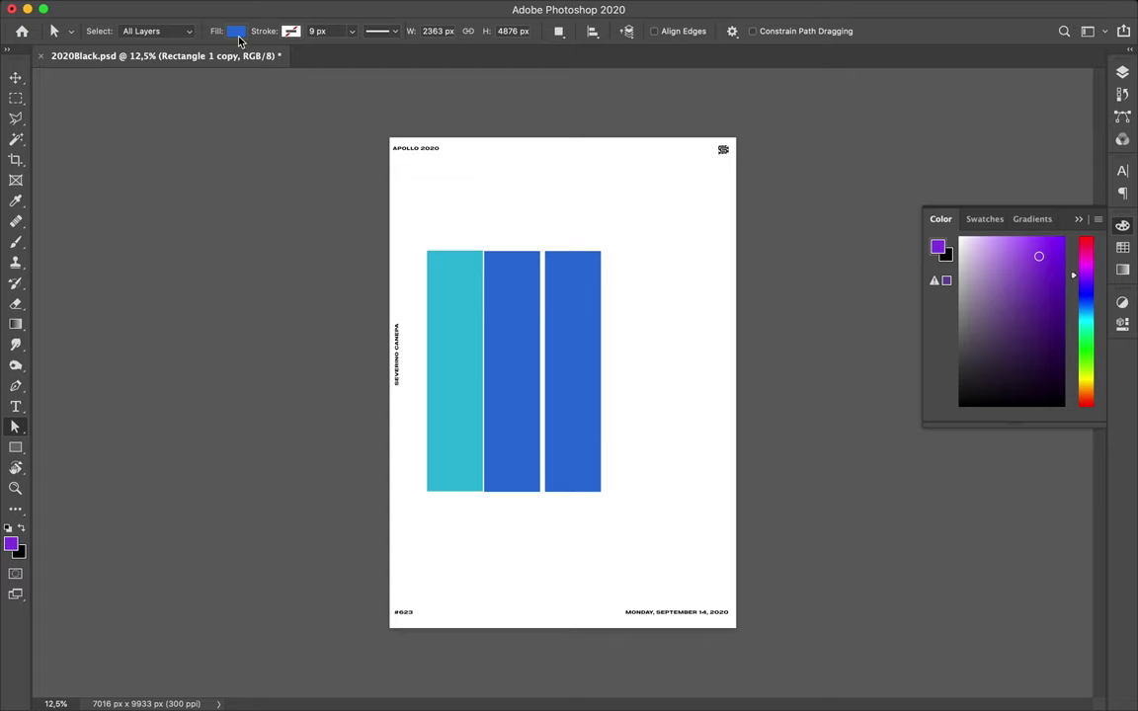
Try filling the selected blue bars with purple from the recent colours
left_click(237, 33)
left_click(137, 115)
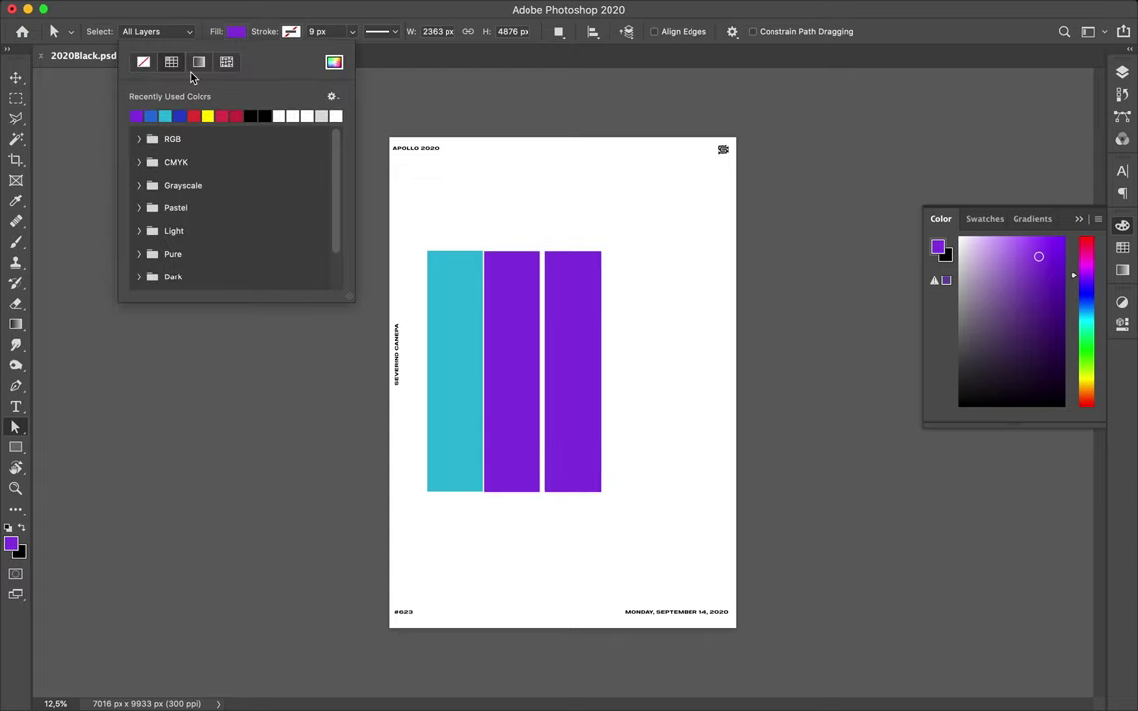
left_click(481, 111)
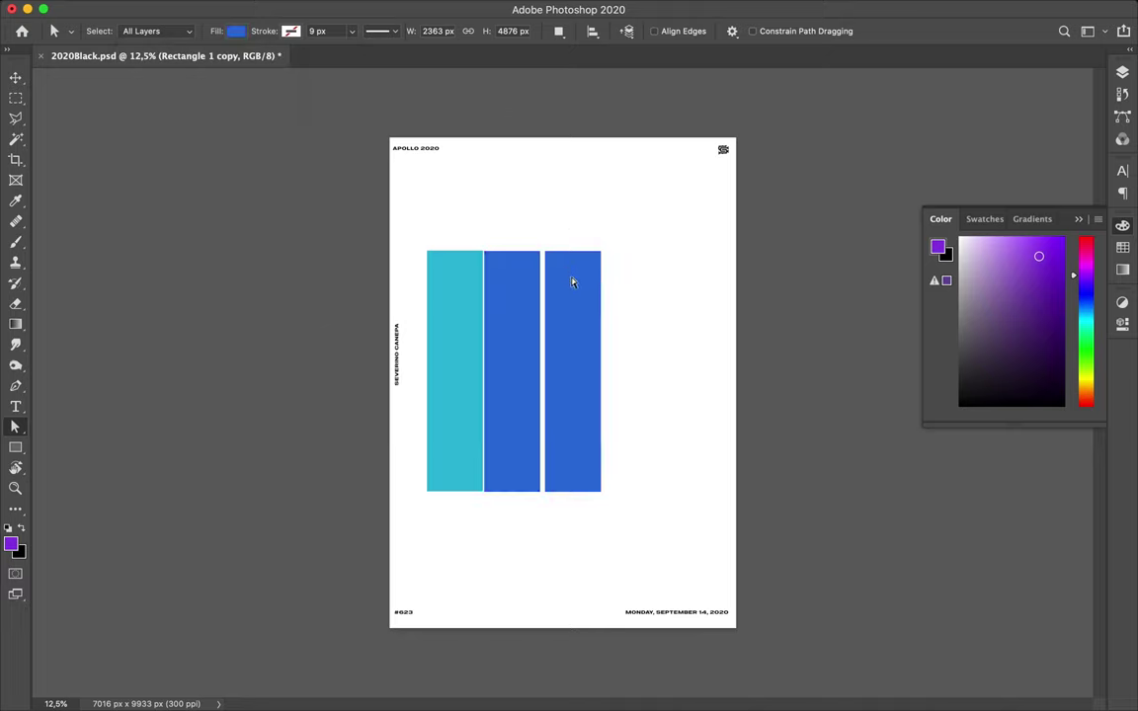
key("v")
key("super")
key("a")
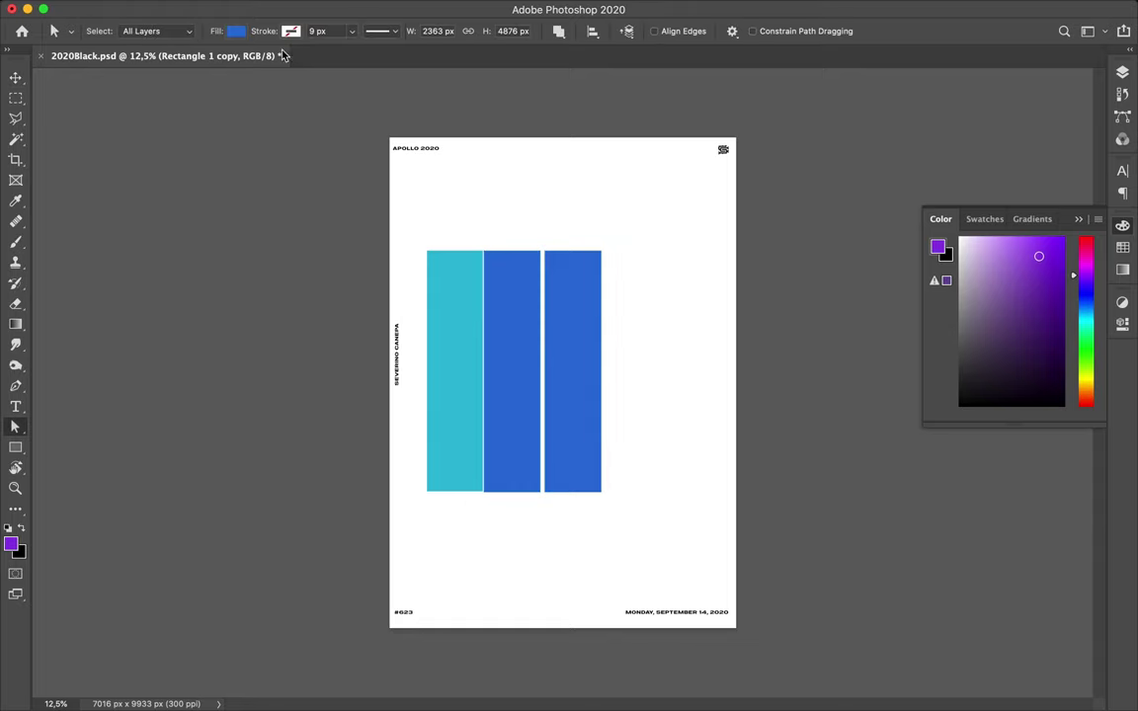
Undo the purple fill and delete the third bar, leaving the cyan and blue bars
left_click(234, 32)
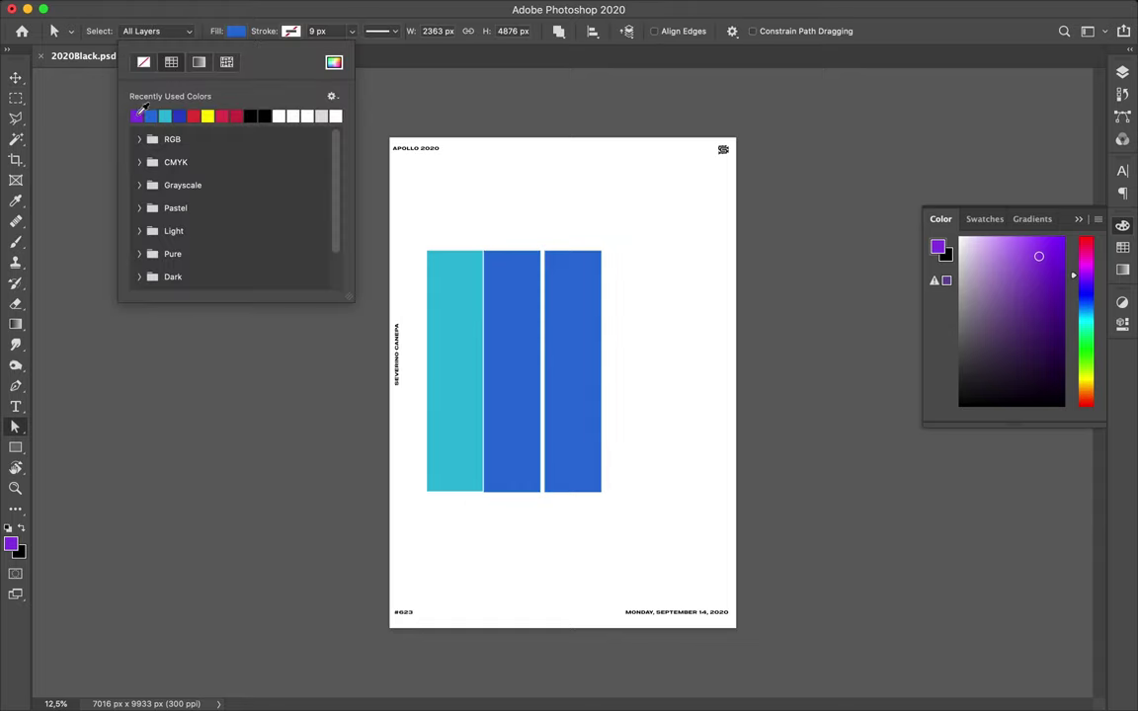
left_click(137, 116)
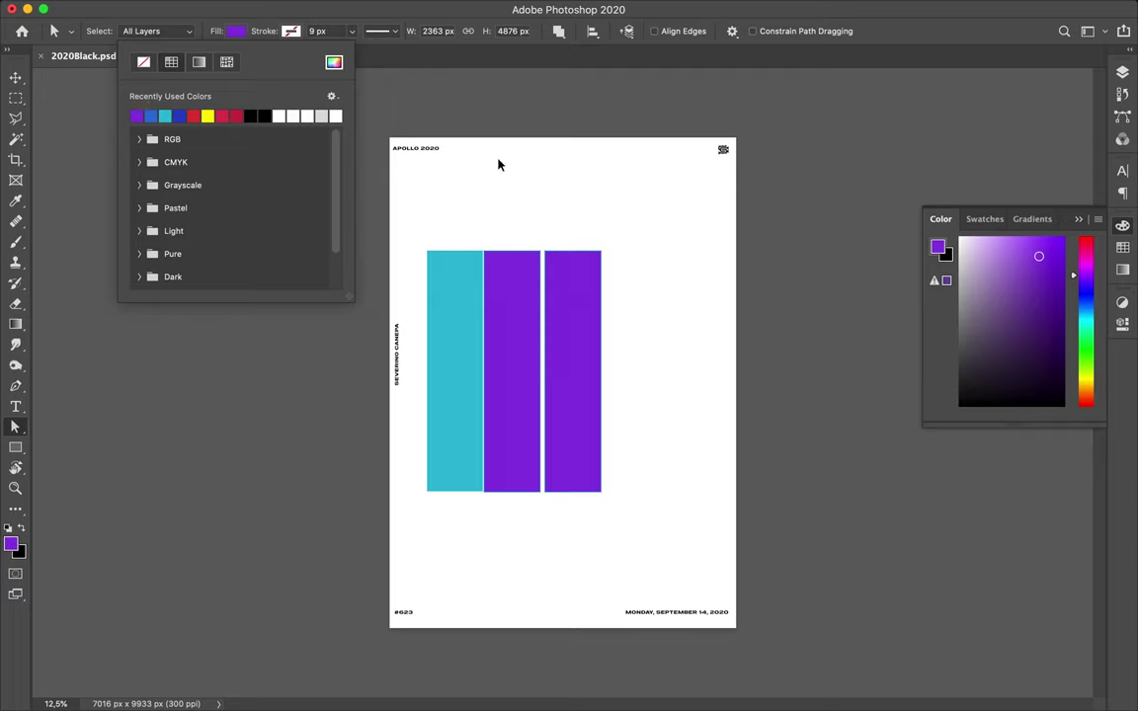
left_click(623, 211)
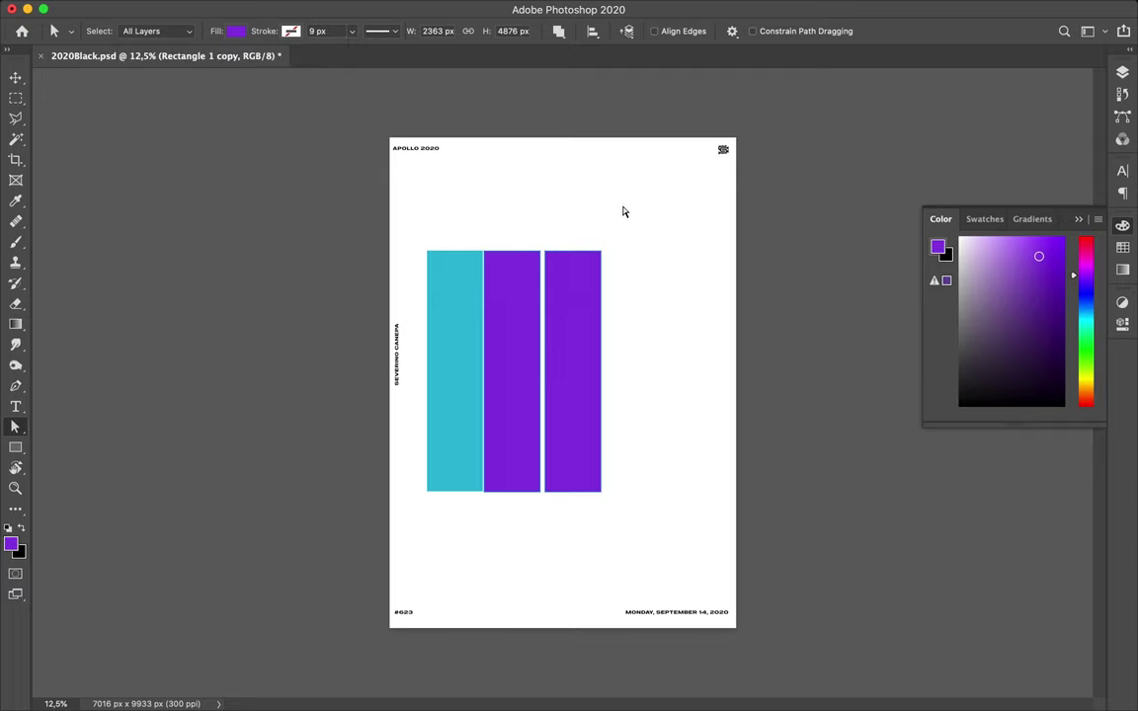
key("ctrl+z")
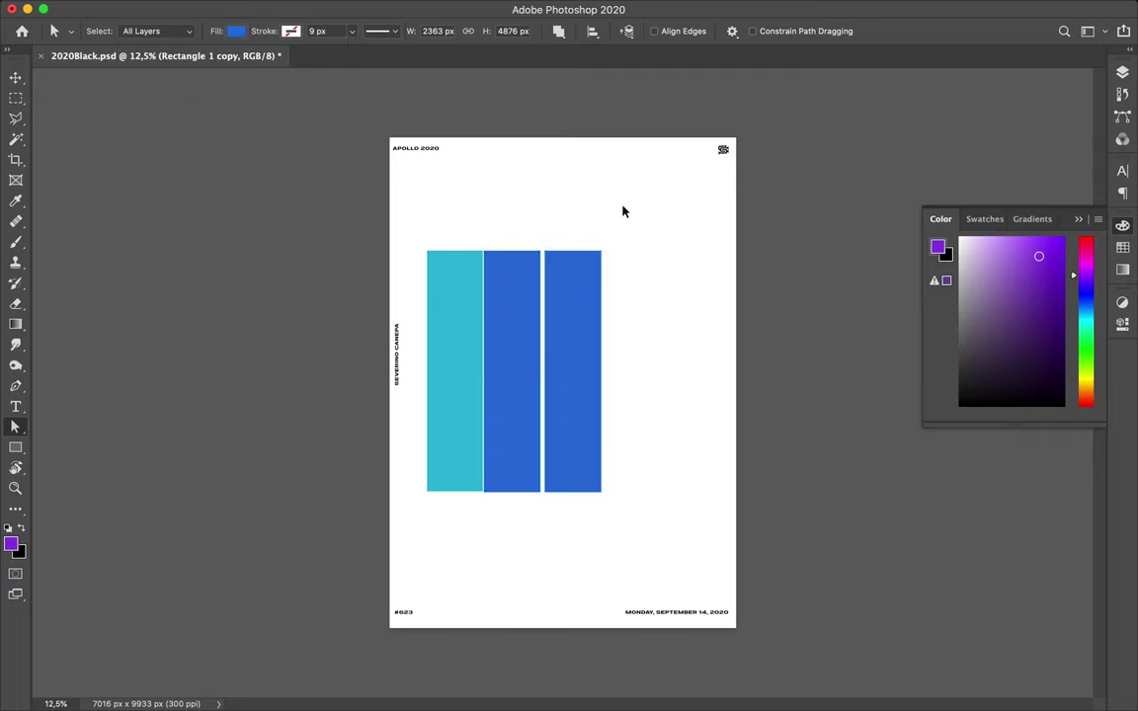
key("BackSpace")
key("v")
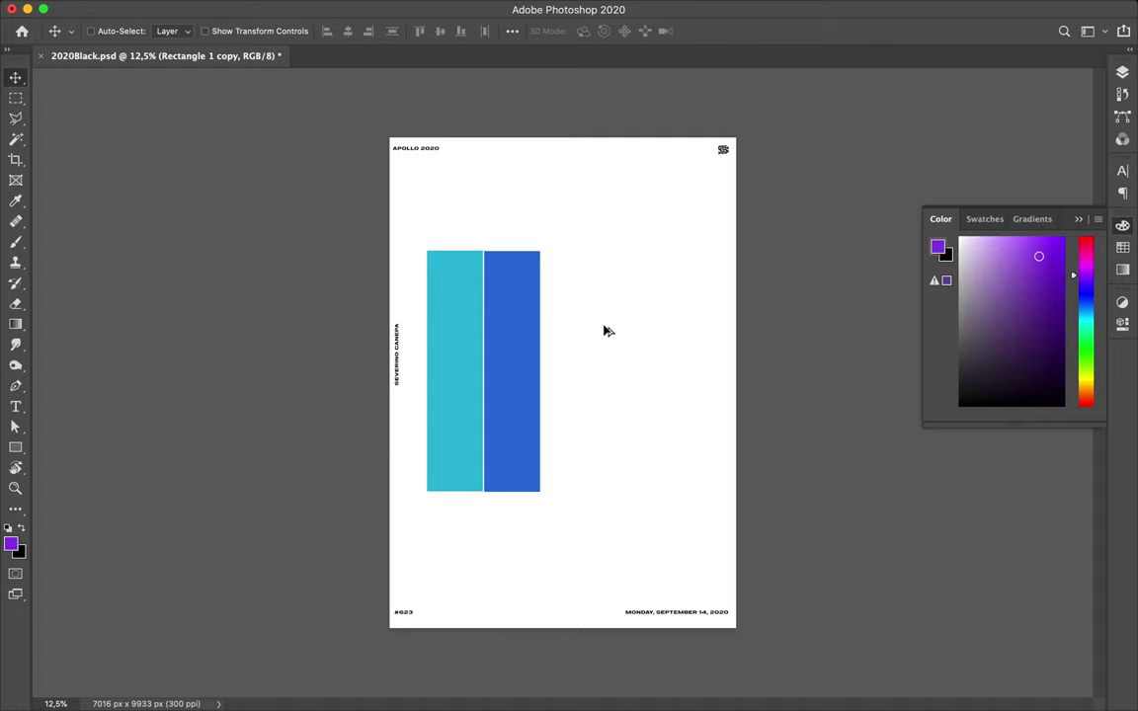
Option-drag a copy of the blue bar to sit right of it with a 27 px gap
left_click_drag(560, 354, 572, 355)
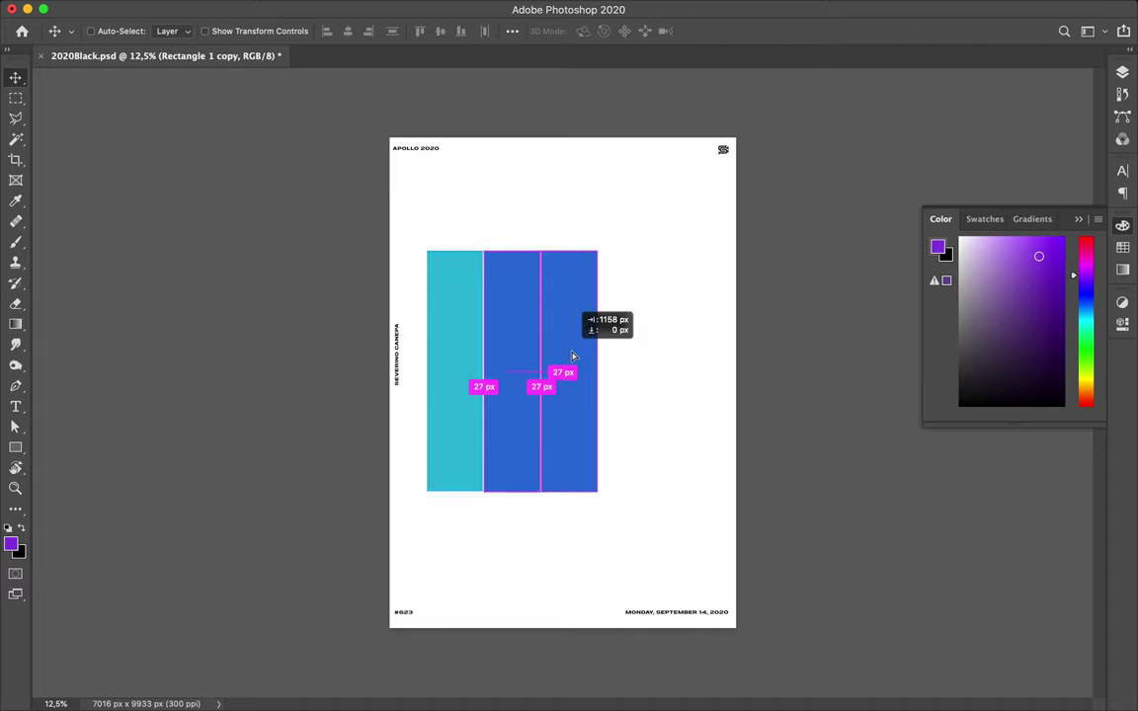
left_click_drag(572, 356, 574, 355)
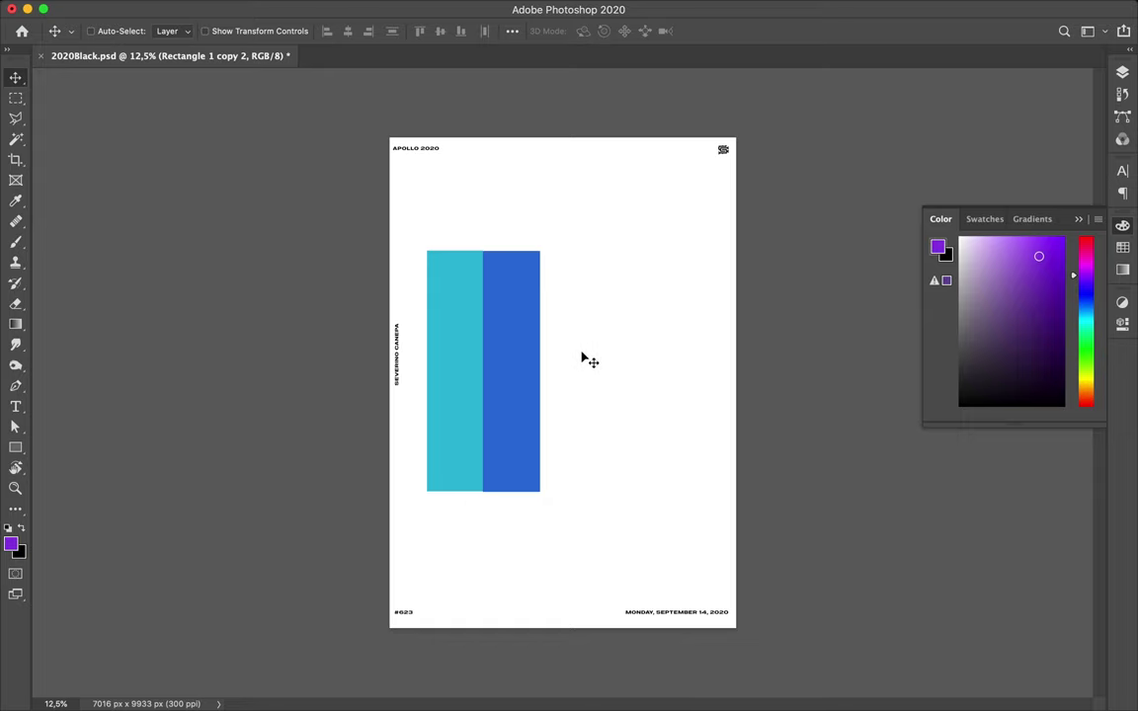
left_click(1121, 72)
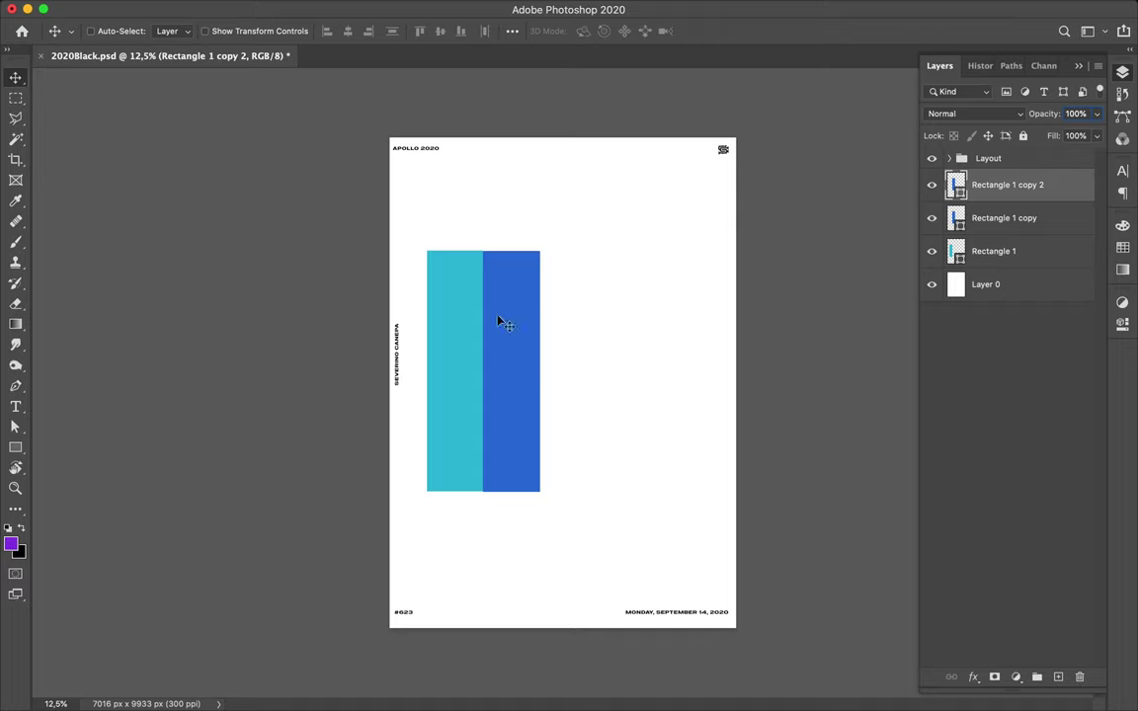
left_click_drag(507, 322, 556, 322)
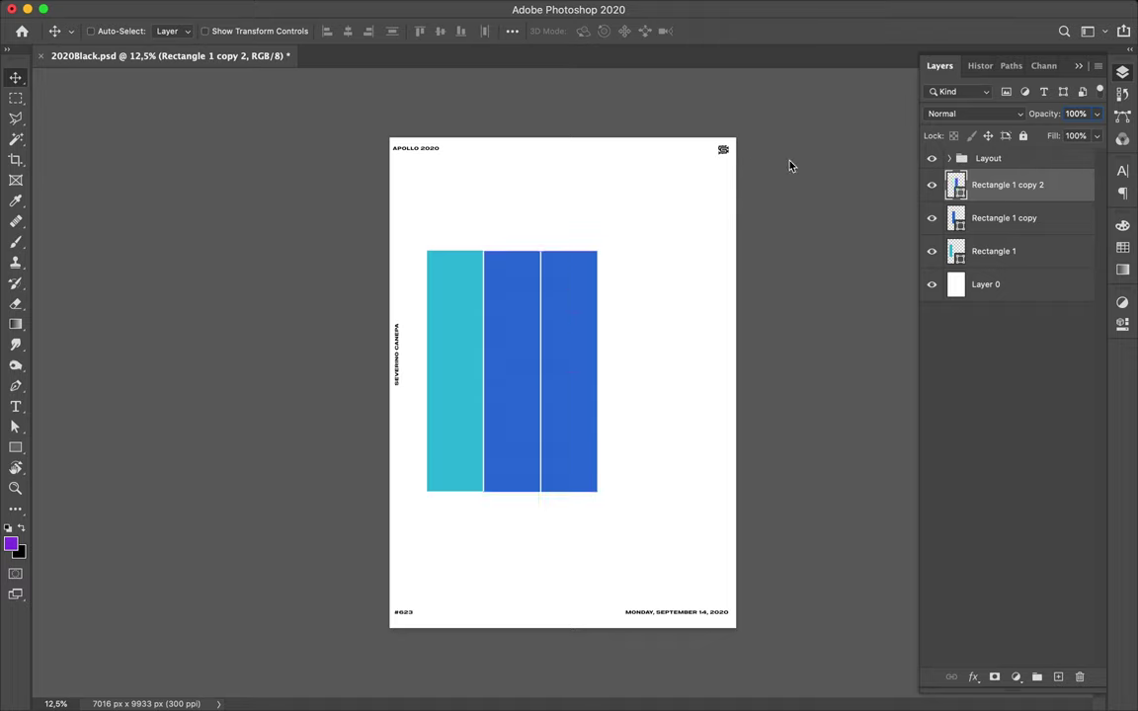
left_click(1123, 245)
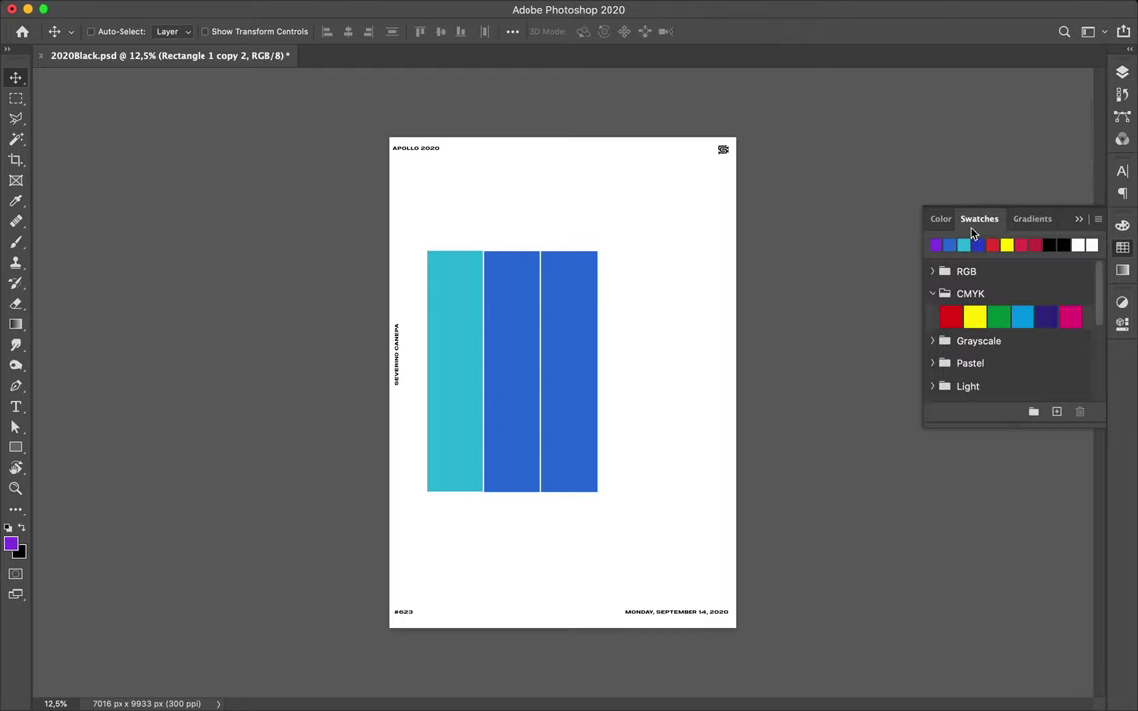
Drop the purple swatch onto the third bar and Option-drag a purple copy to its right
left_click_drag(939, 244, 569, 296)
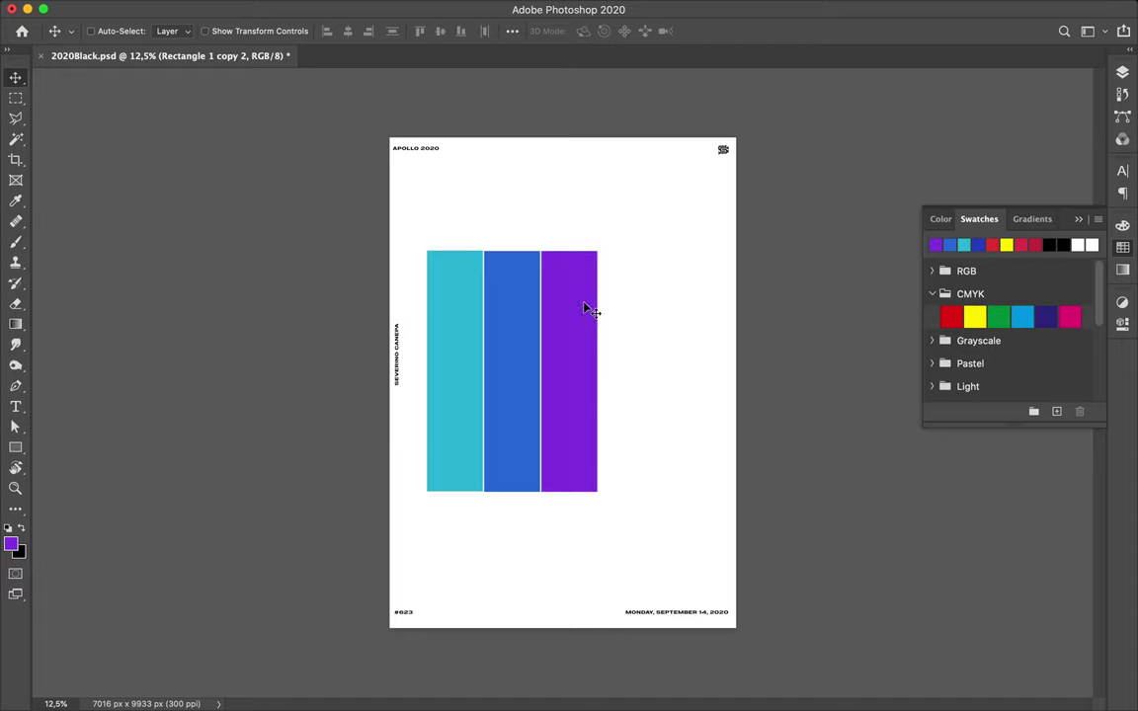
left_click_drag(584, 308, 647, 311)
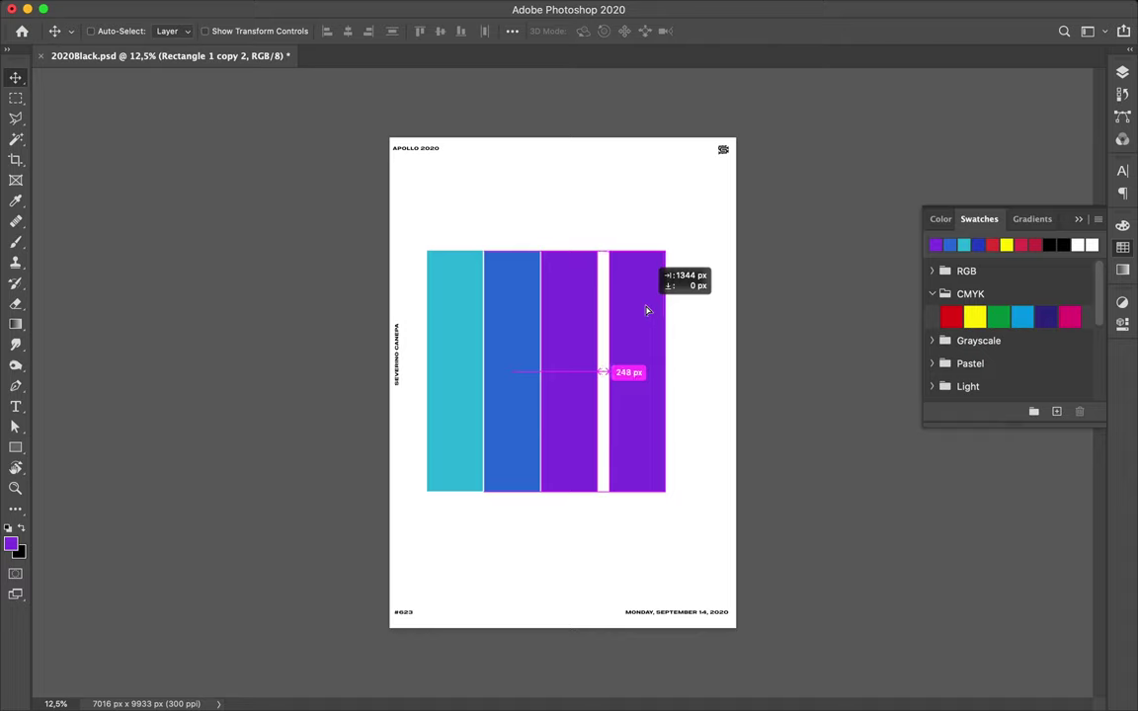
left_click_drag(647, 312, 648, 311)
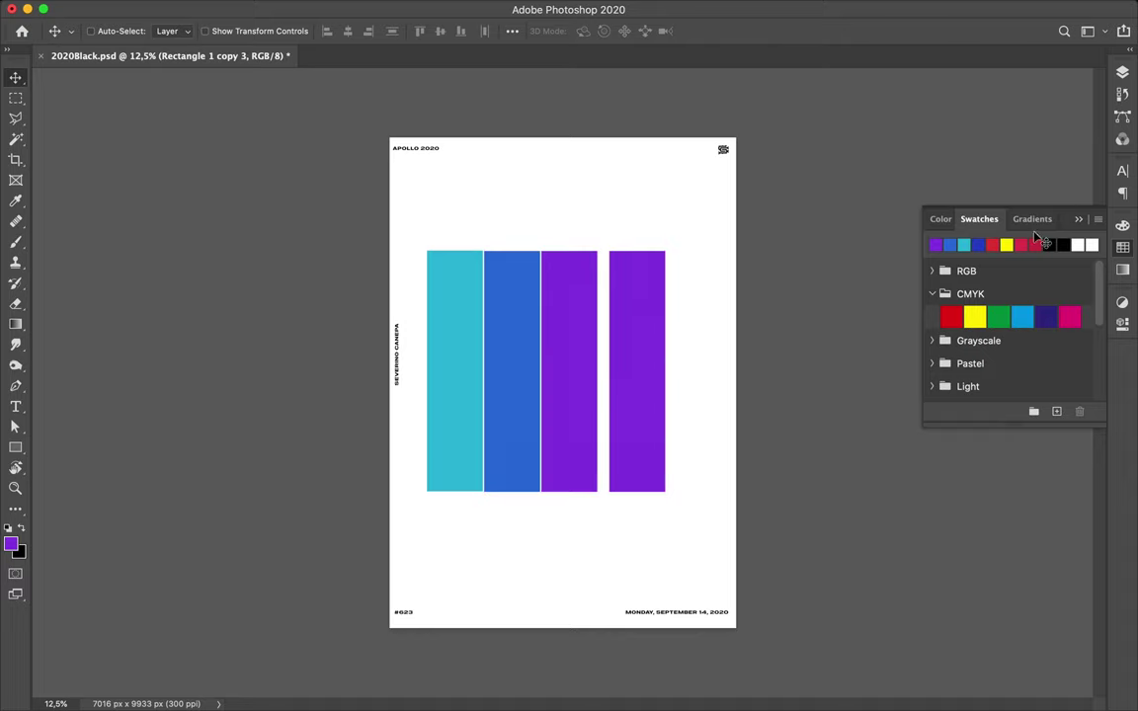
Mix a magenta colour in the Color panel and fill the rightmost bar with it
left_click(1121, 226)
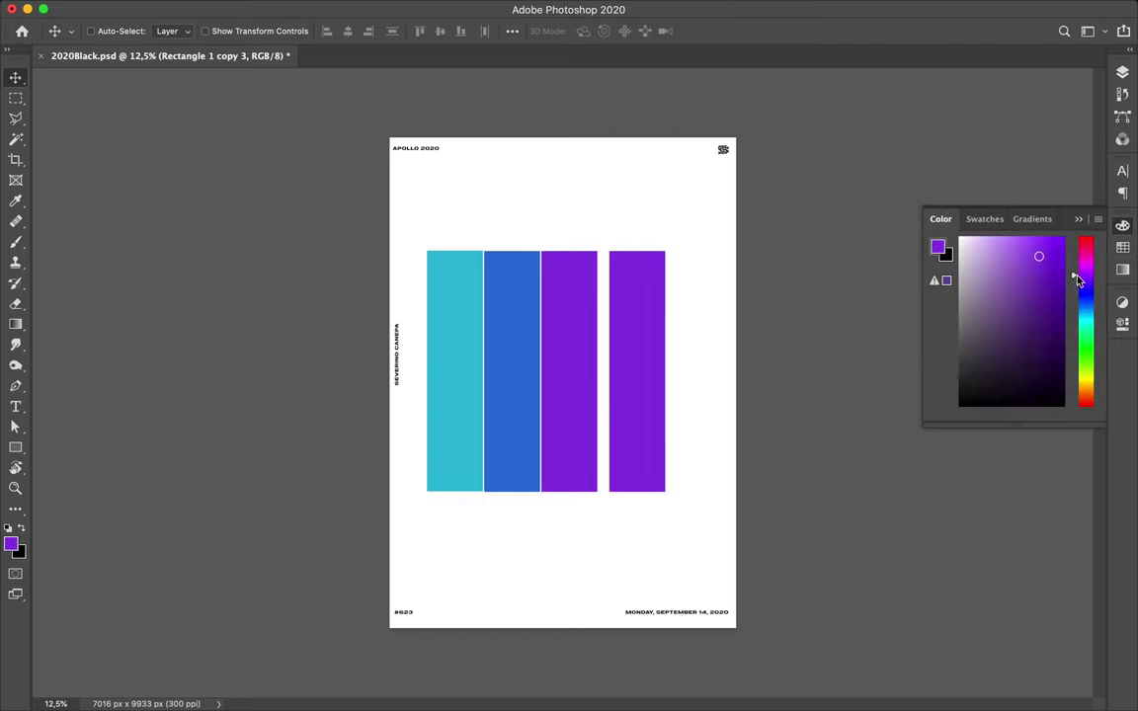
left_click_drag(1077, 280, 1083, 272)
left_click_drag(1082, 271, 1082, 269)
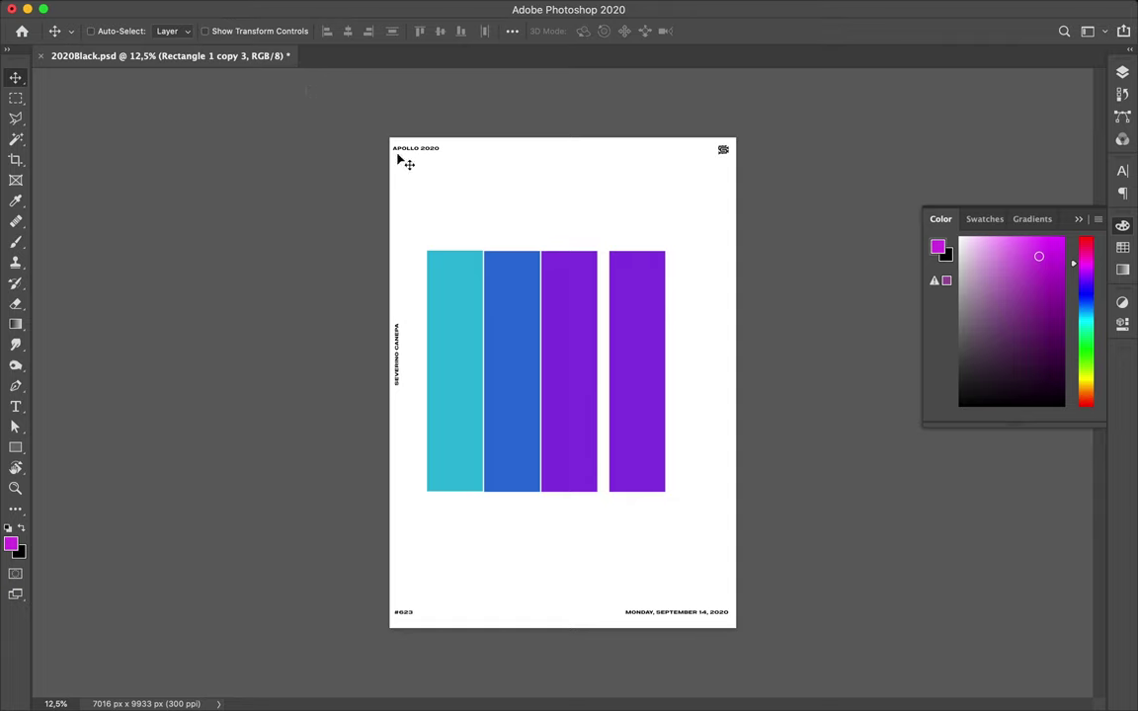
key("a")
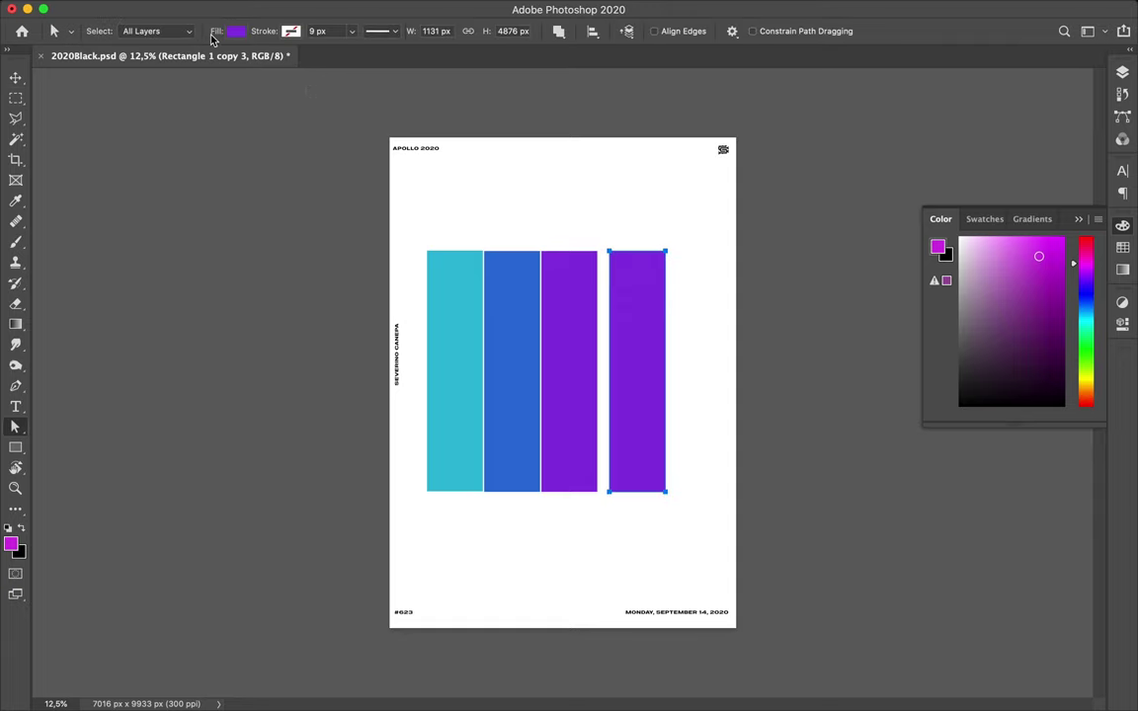
left_click(236, 30)
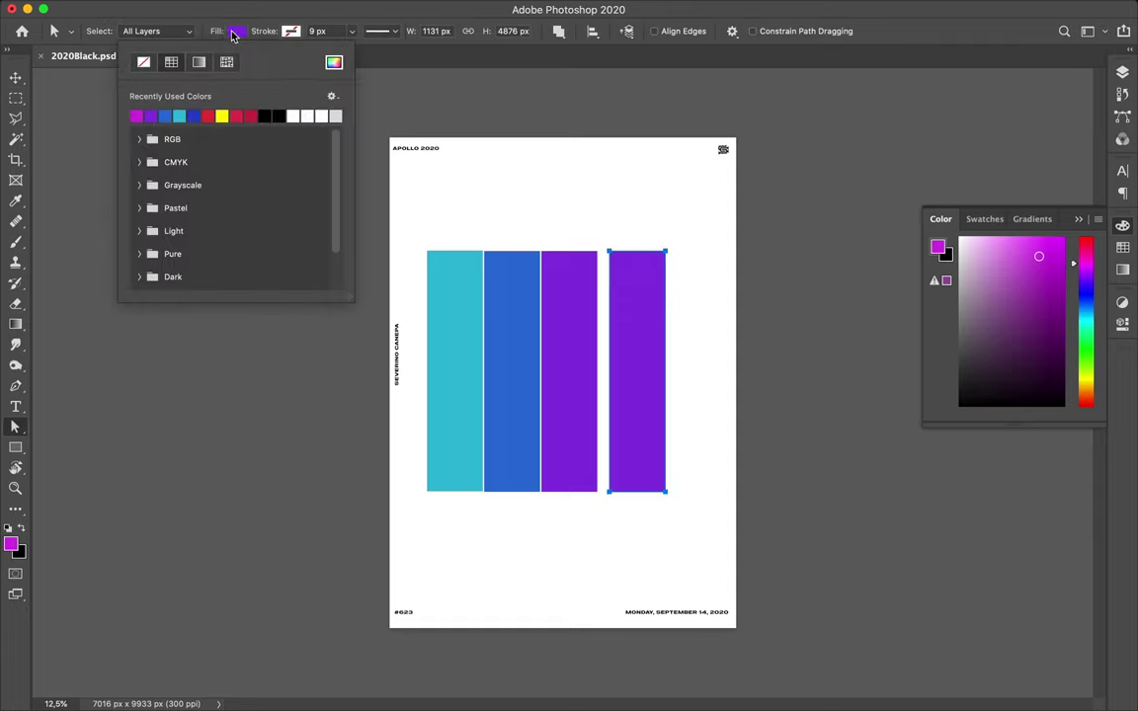
left_click(137, 116)
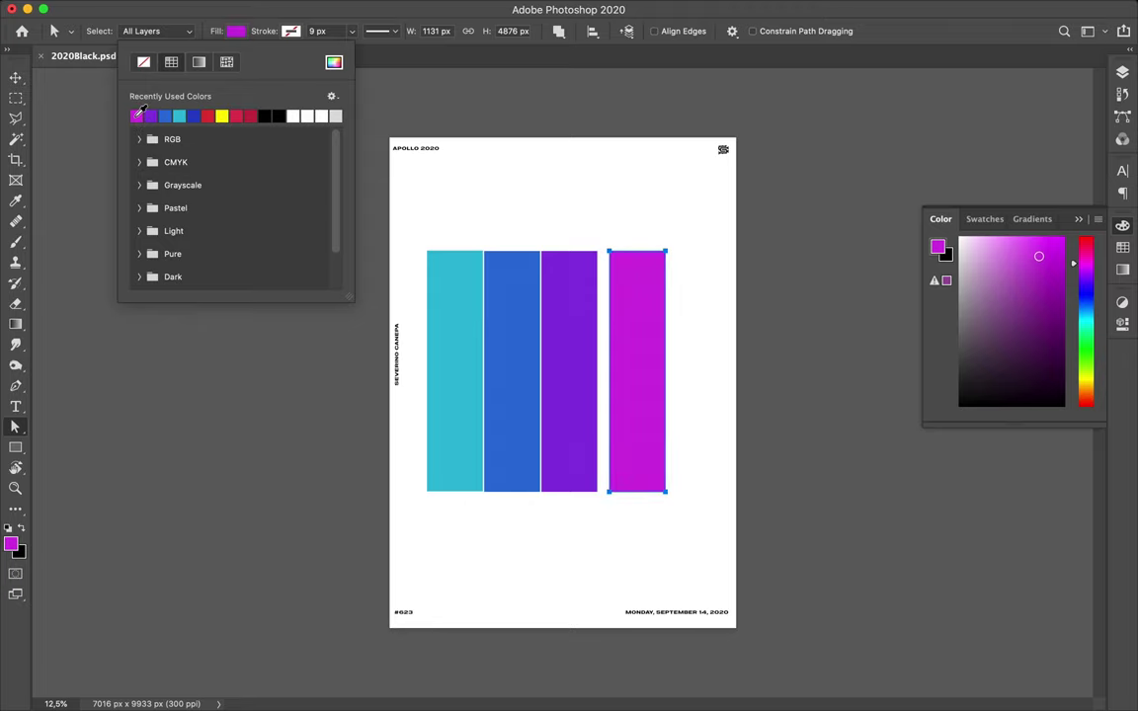
key("v")
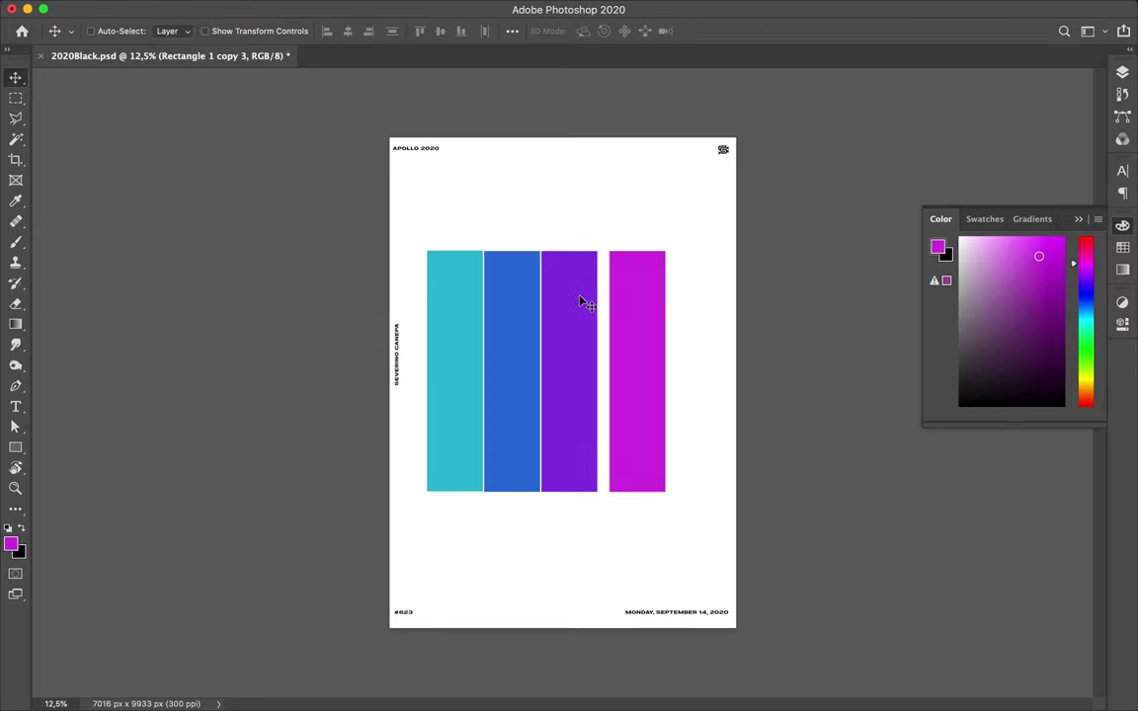
Move the magenta bar toward the right edge and Option-drag a copy next to the purple bar
left_click_drag(696, 315, 630, 313)
left_click_drag(696, 315, 697, 316)
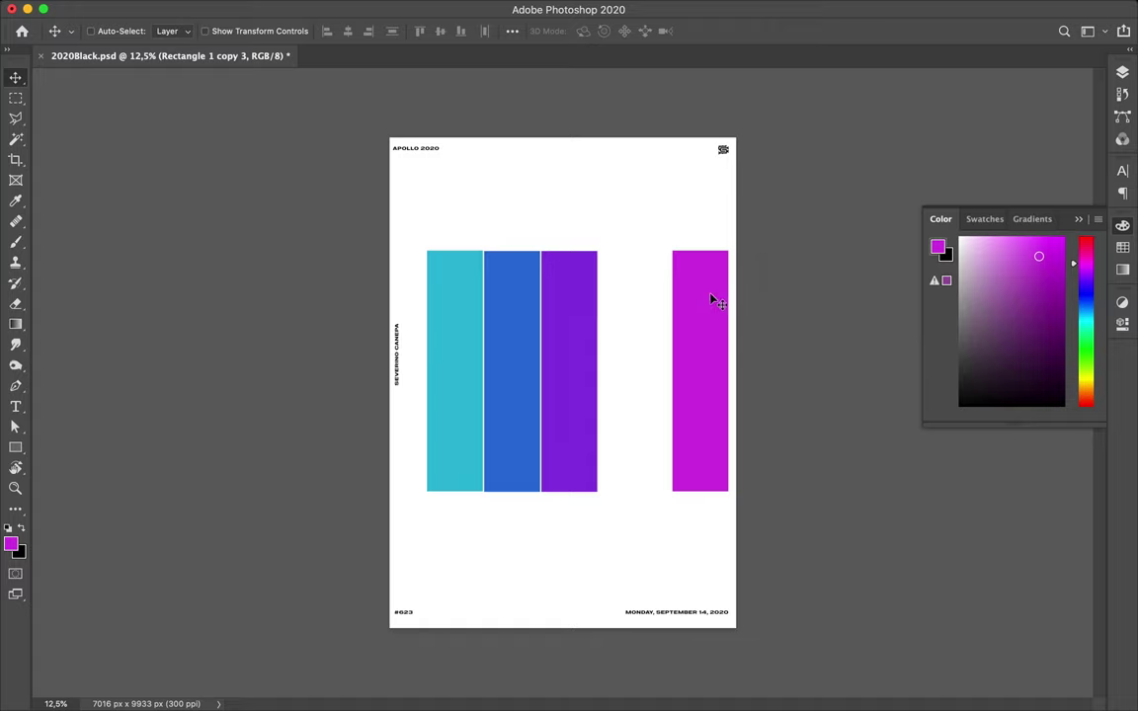
left_click_drag(649, 312, 645, 310)
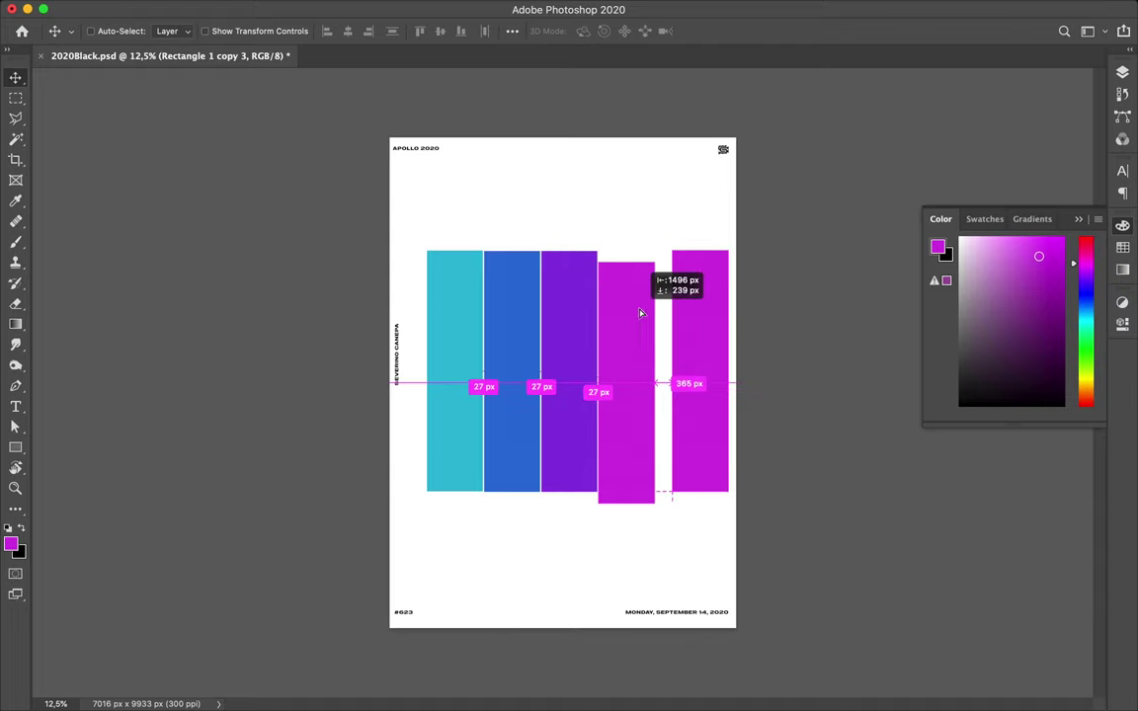
left_click_drag(645, 310, 644, 310)
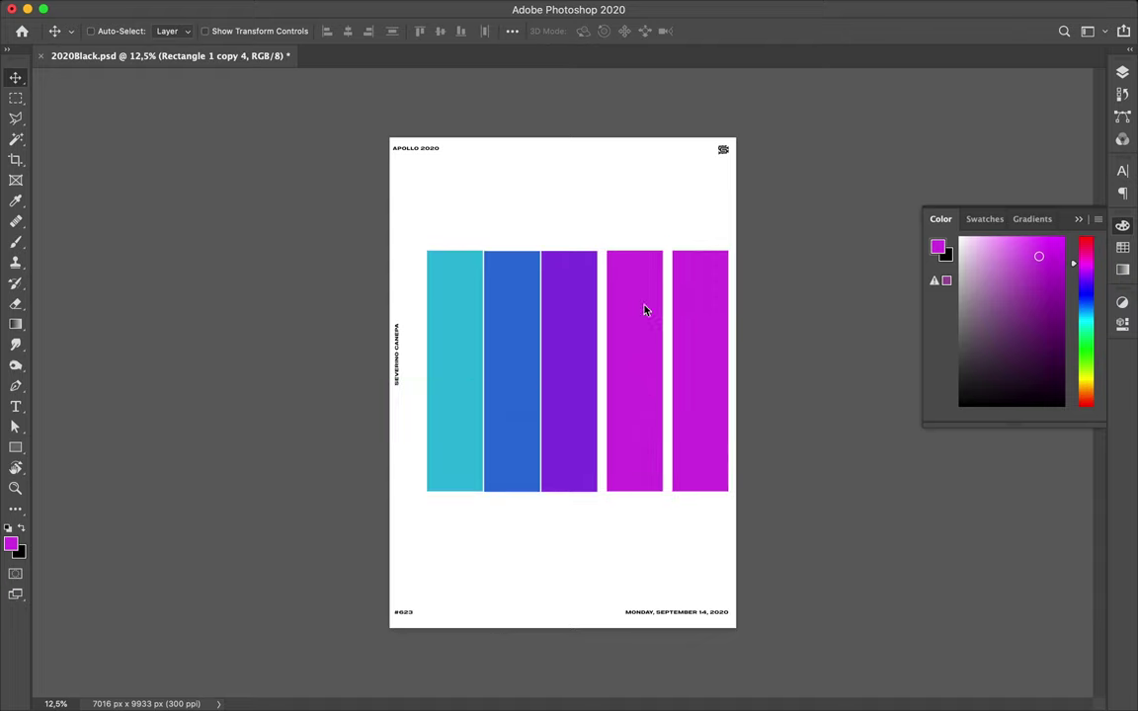
Set the foreground to mustard gold and use it as the fourth bar's fill
left_click(1089, 381)
left_click_drag(1090, 385, 1091, 382)
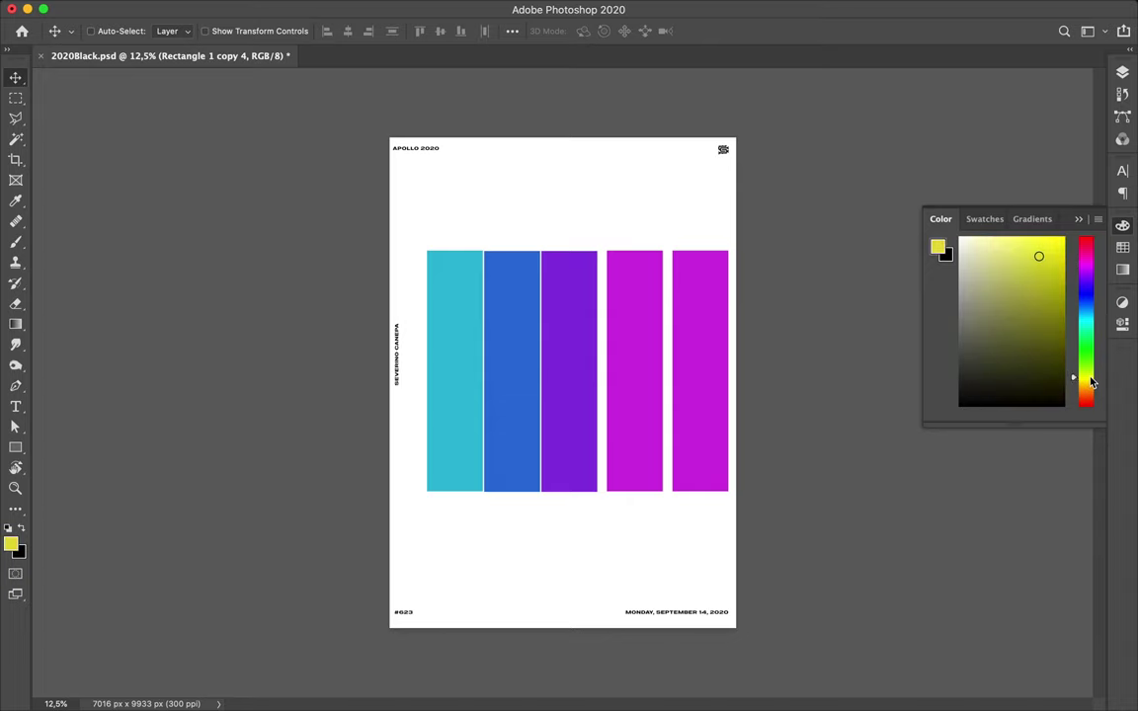
left_click_drag(1090, 381, 1090, 391)
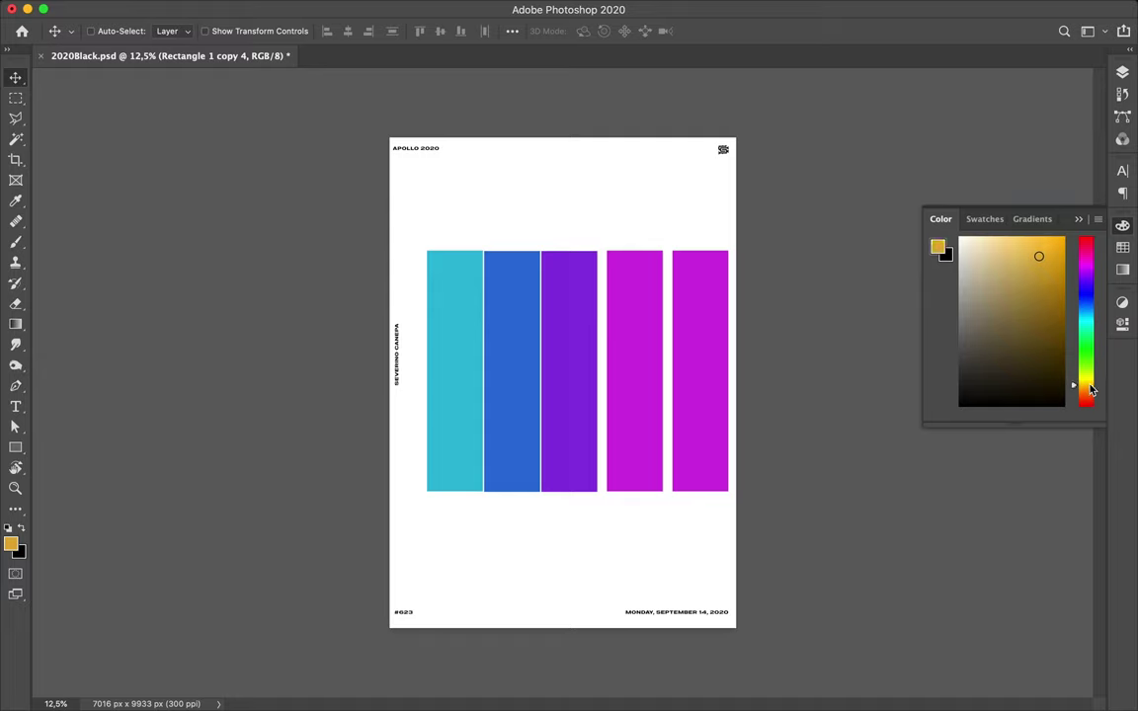
key("a")
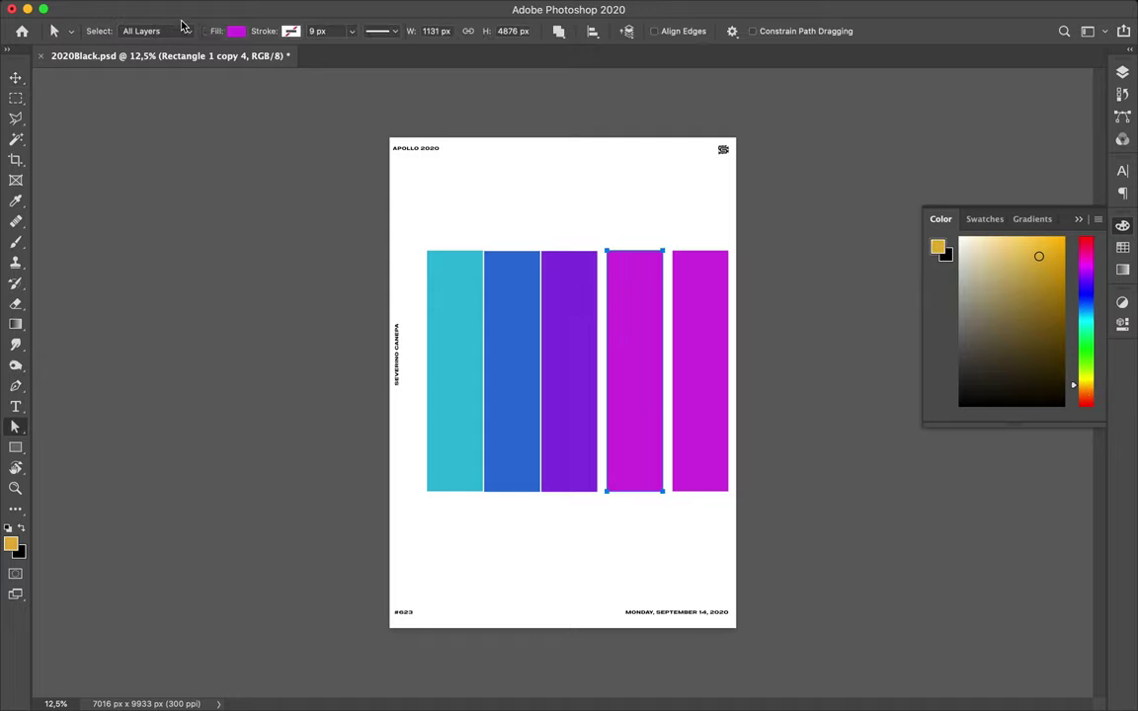
left_click(235, 31)
left_click(138, 115)
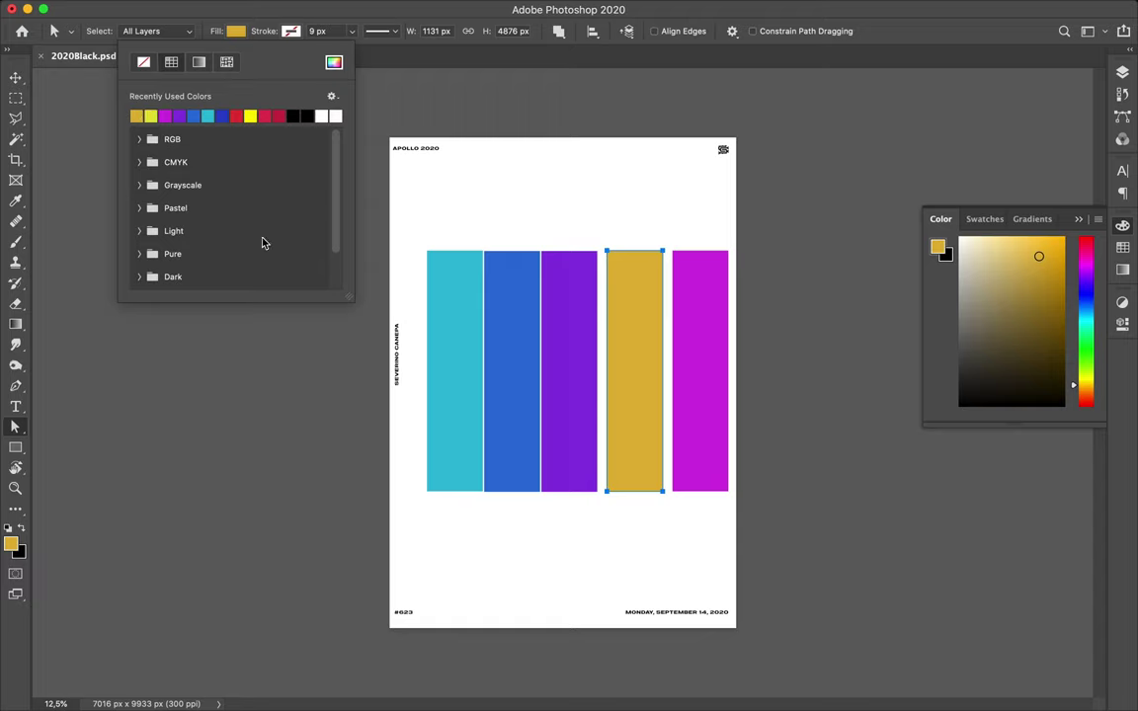
key("v")
left_click(504, 338, "ctrl")
Push the blue and purple bars left so they sit flush against their neighbours
scroll(513, 336, "up", 2)
scroll(512, 338, "up", 2)
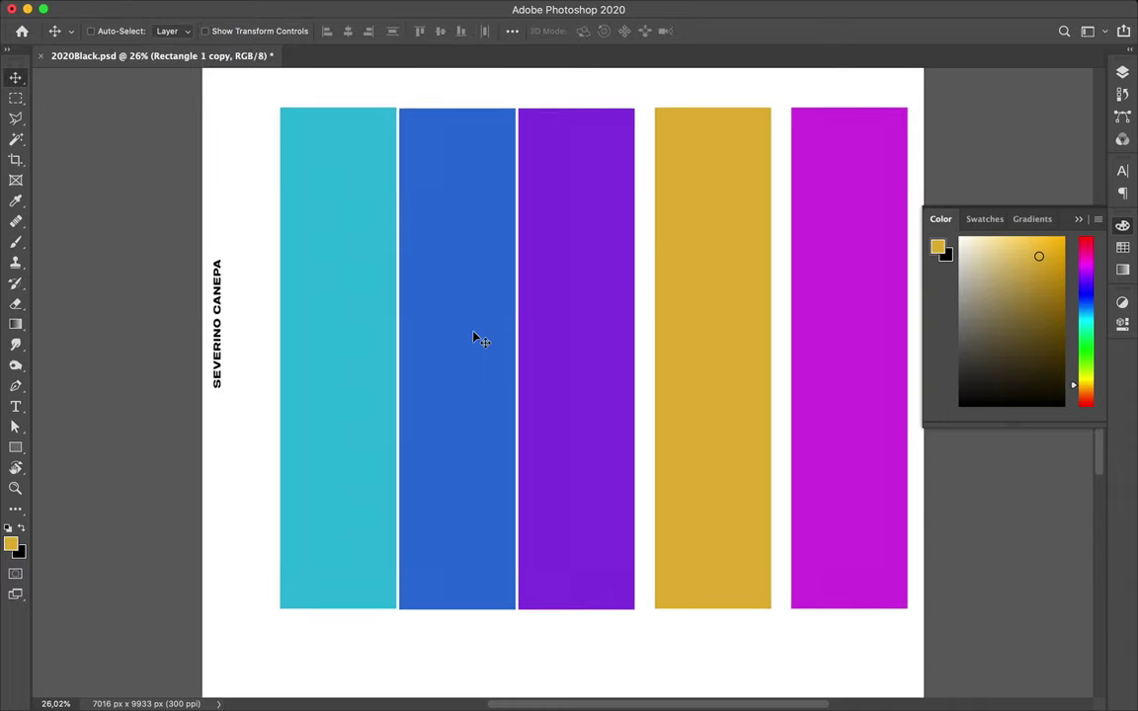
left_click_drag(473, 336, 471, 337)
left_click_drag(560, 340, 572, 338)
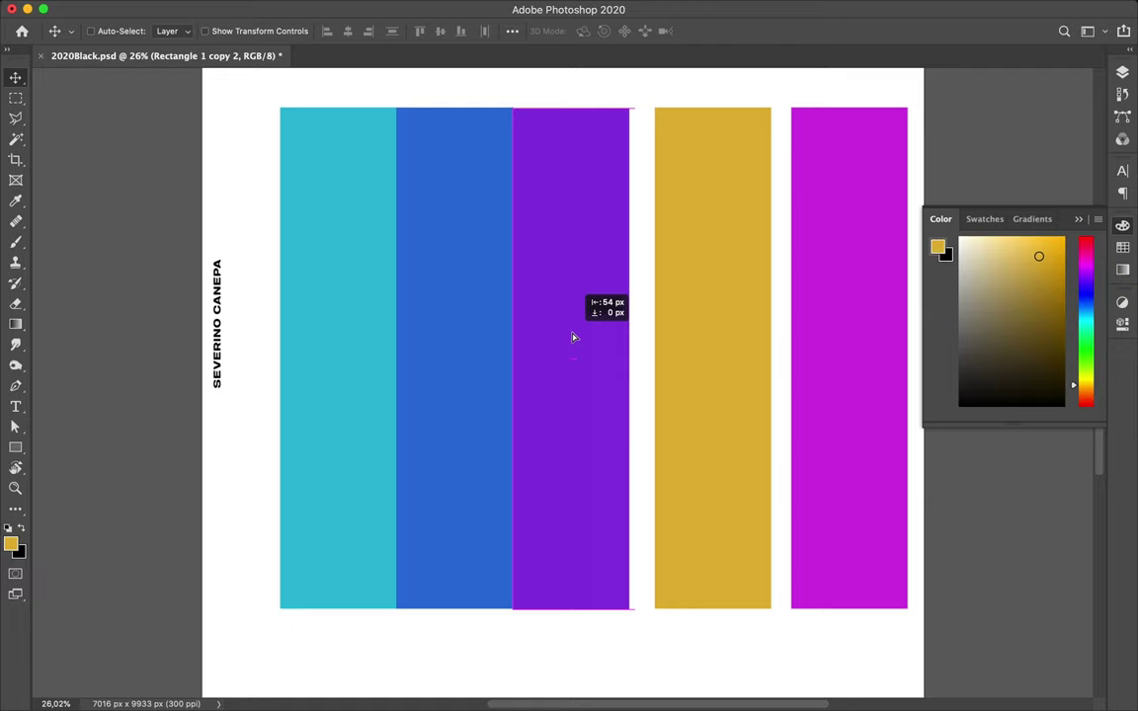
left_click_drag(572, 337, 573, 338)
Slide the gold and magenta bars flush against the purple bar, then select all bar layers
left_click(730, 327)
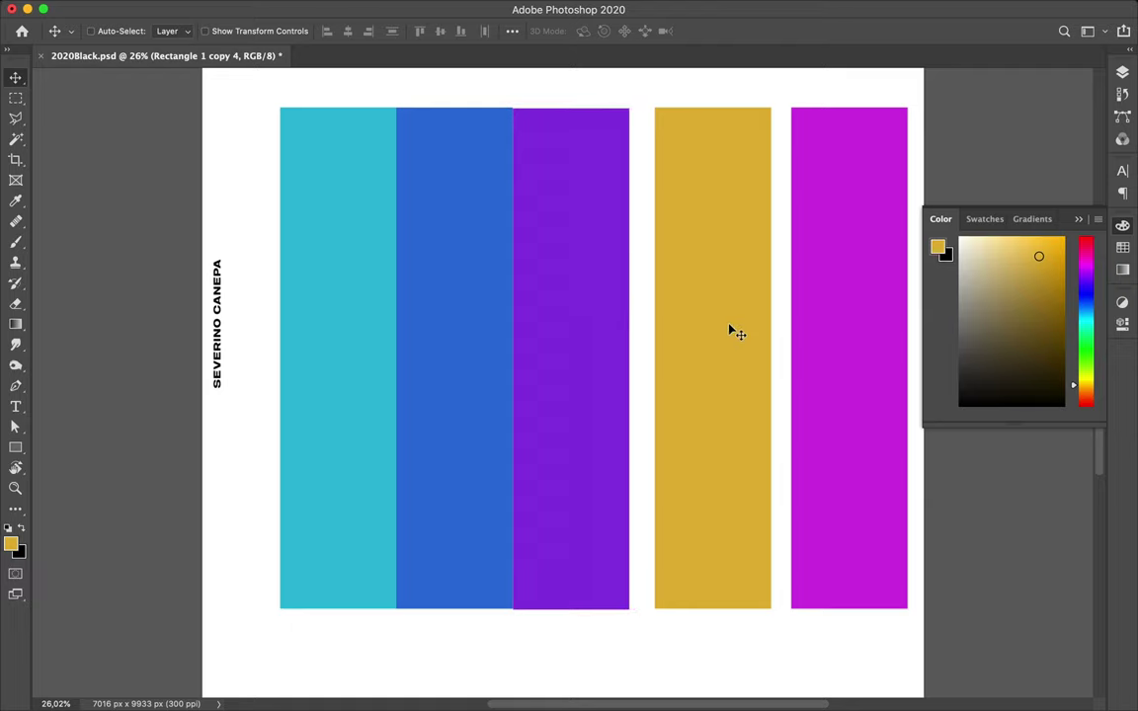
left_click_drag(727, 326, 693, 323)
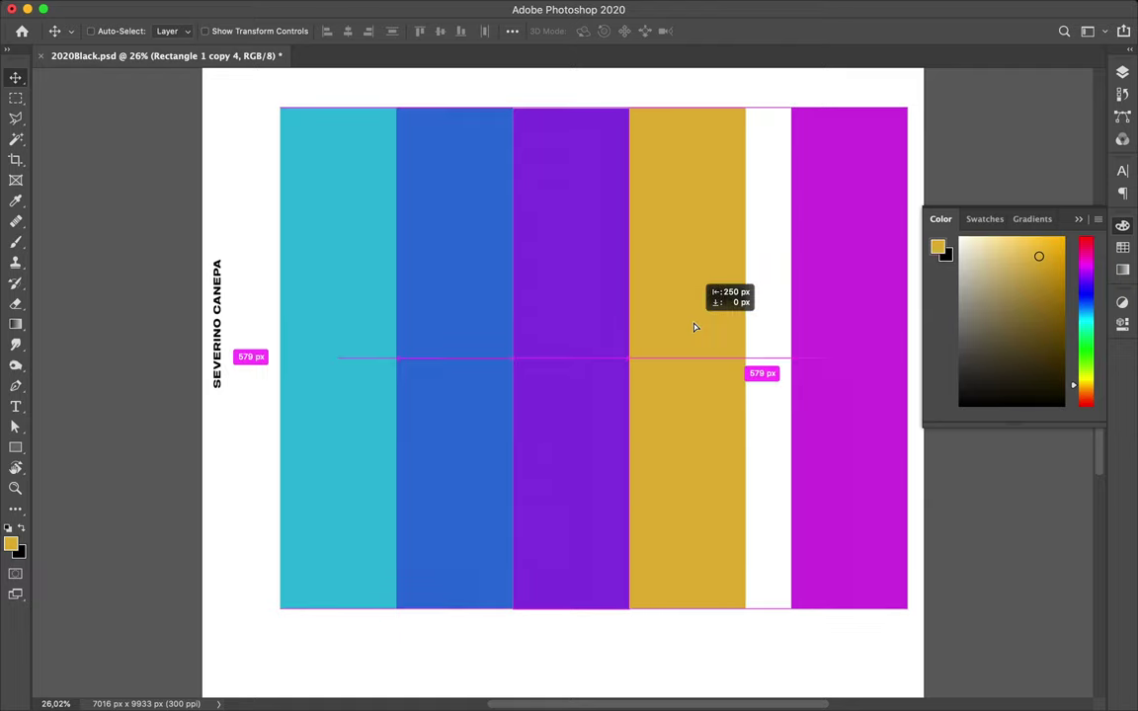
left_click_drag(693, 318, 695, 321)
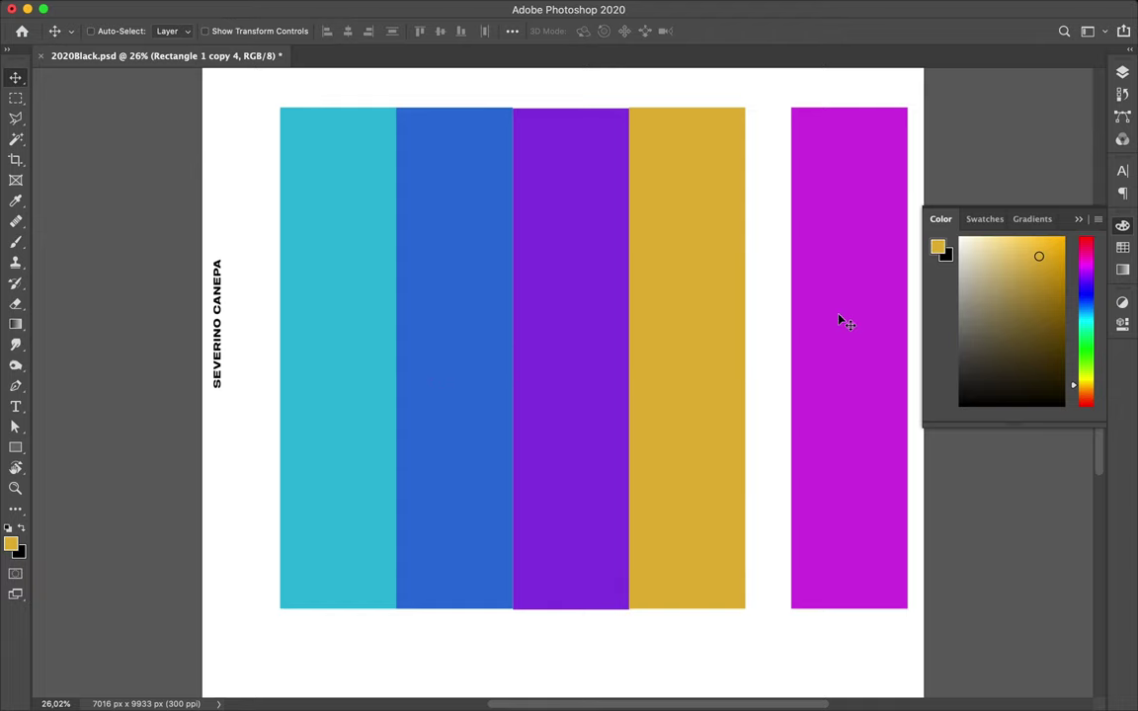
left_click_drag(831, 320, 805, 319)
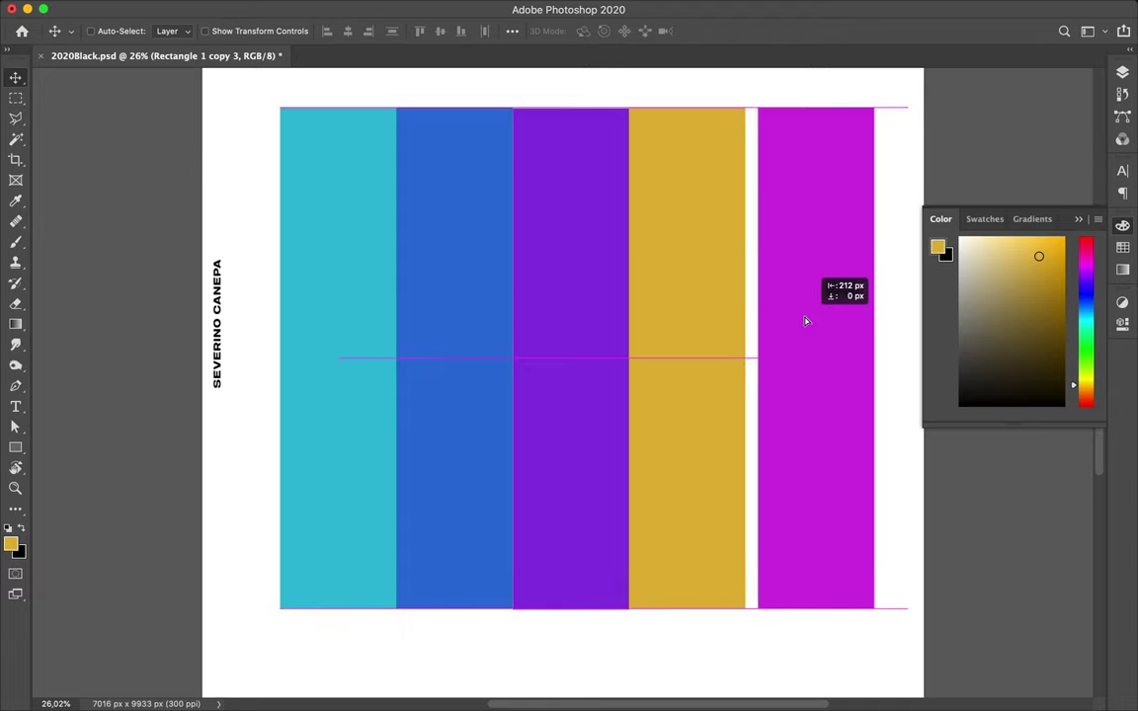
left_click_drag(805, 320, 797, 323)
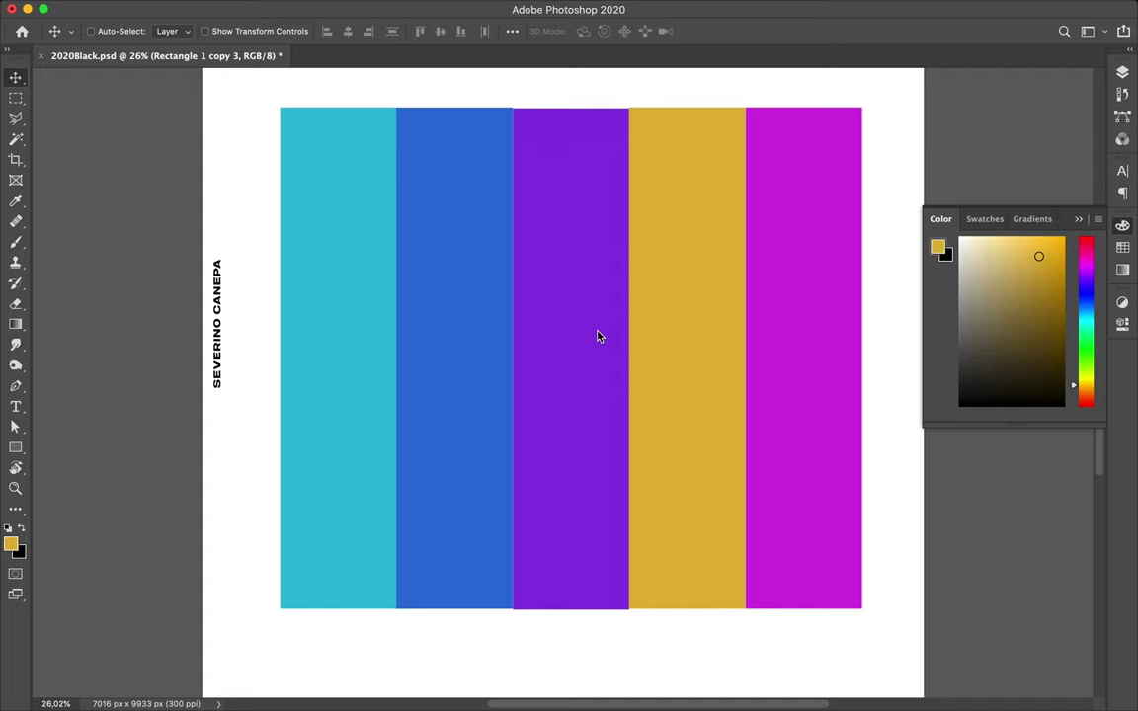
key("ctrl+alt+a")
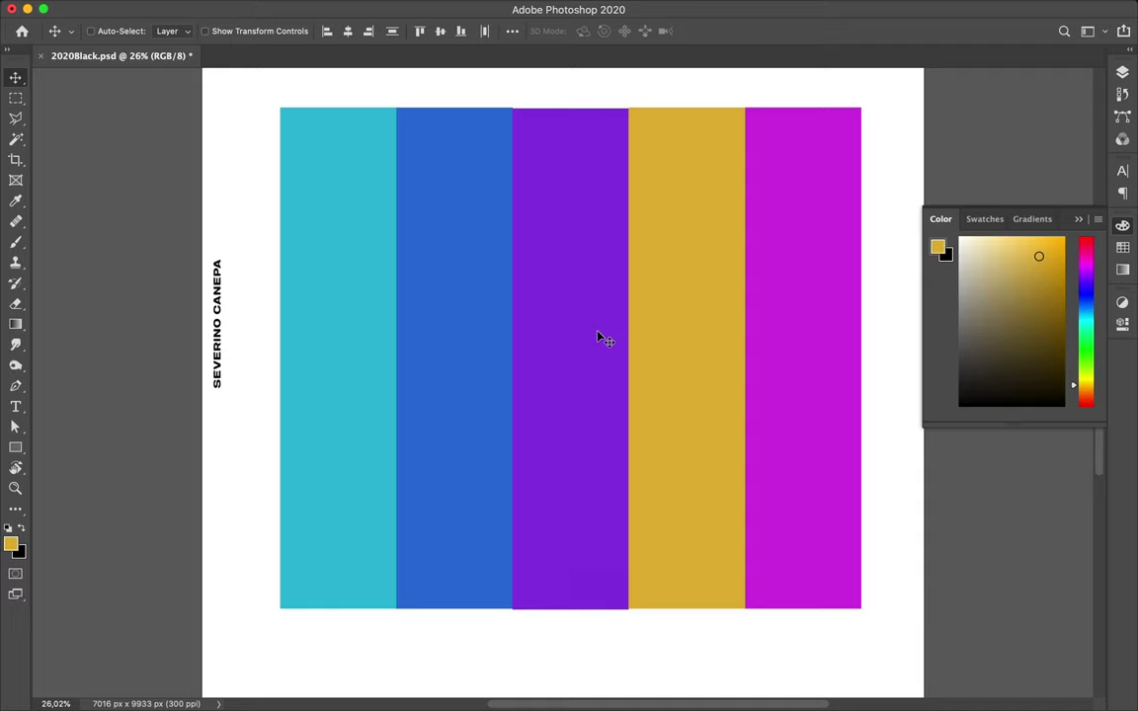
Align the five bars along their bottom and top edges, with the Layers panel showing
left_click(462, 32)
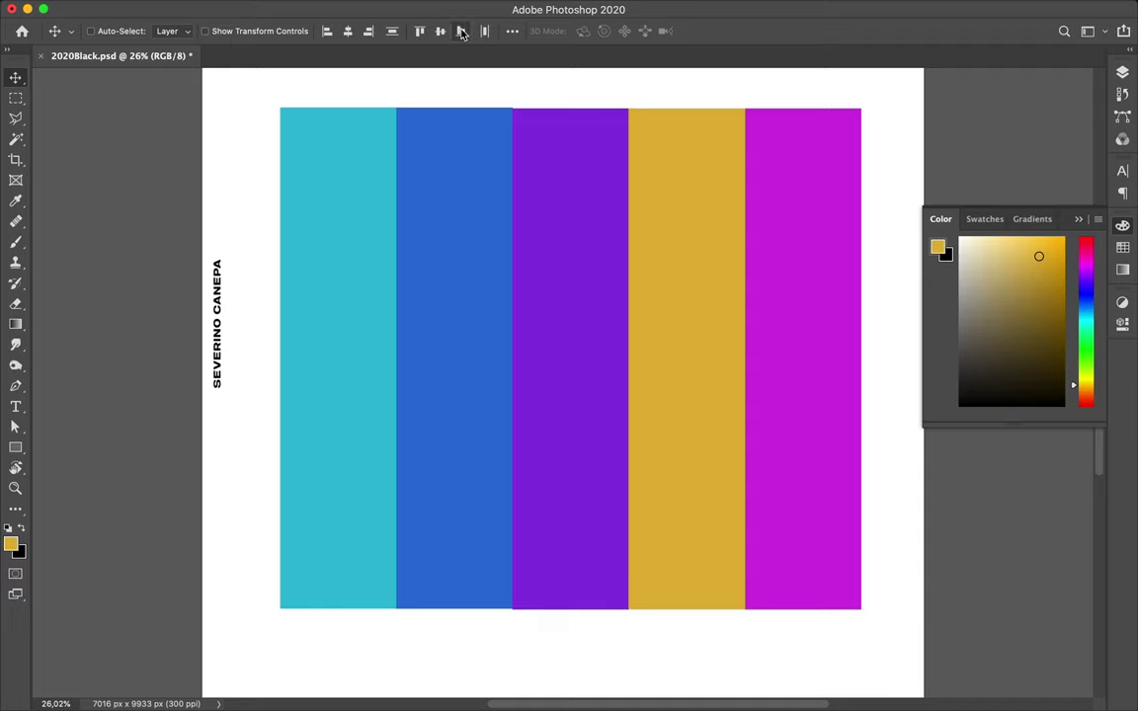
key("super")
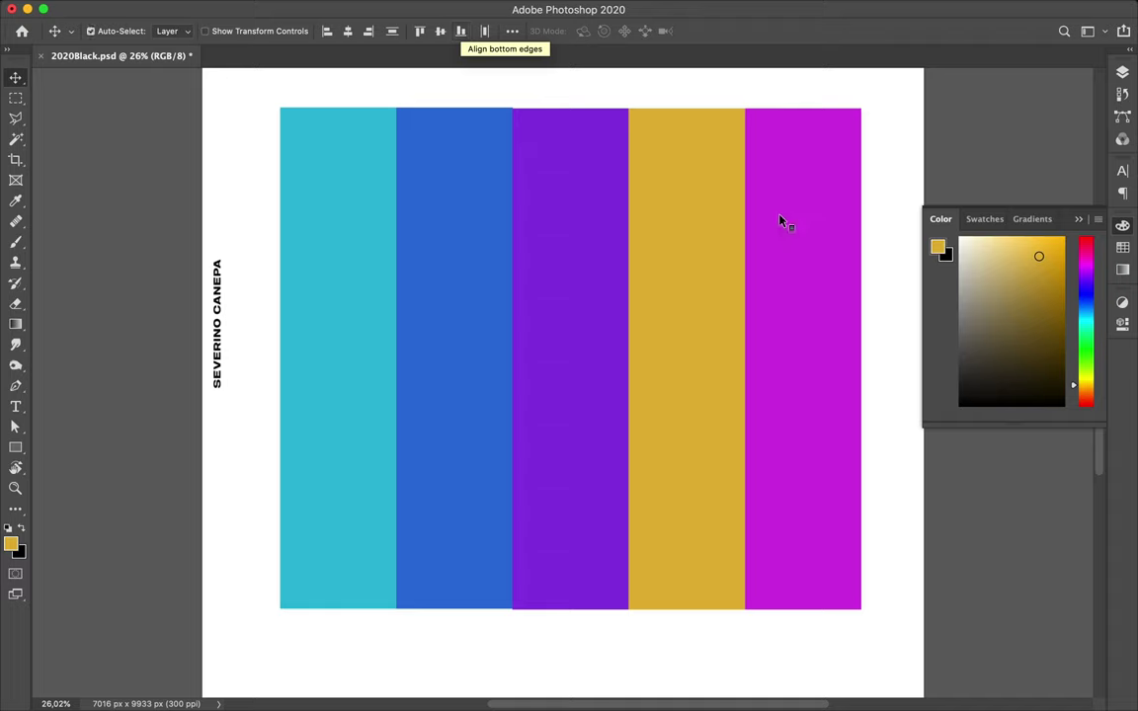
left_click(780, 222)
left_click(470, 237, "shift")
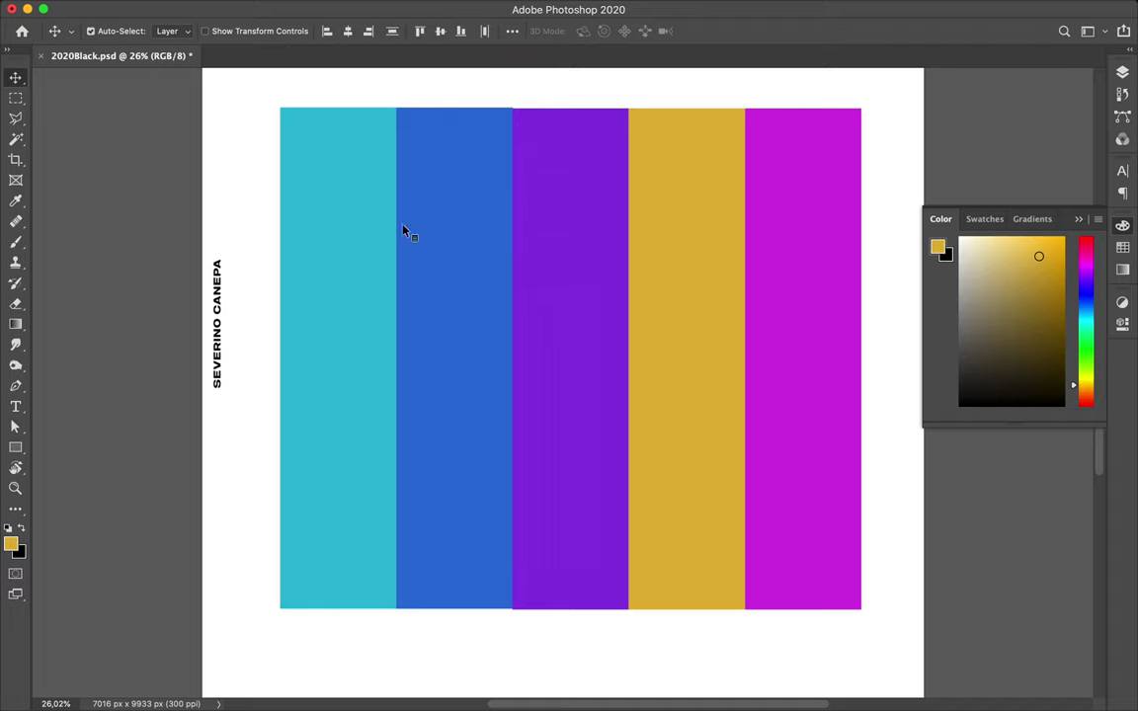
left_click(461, 32)
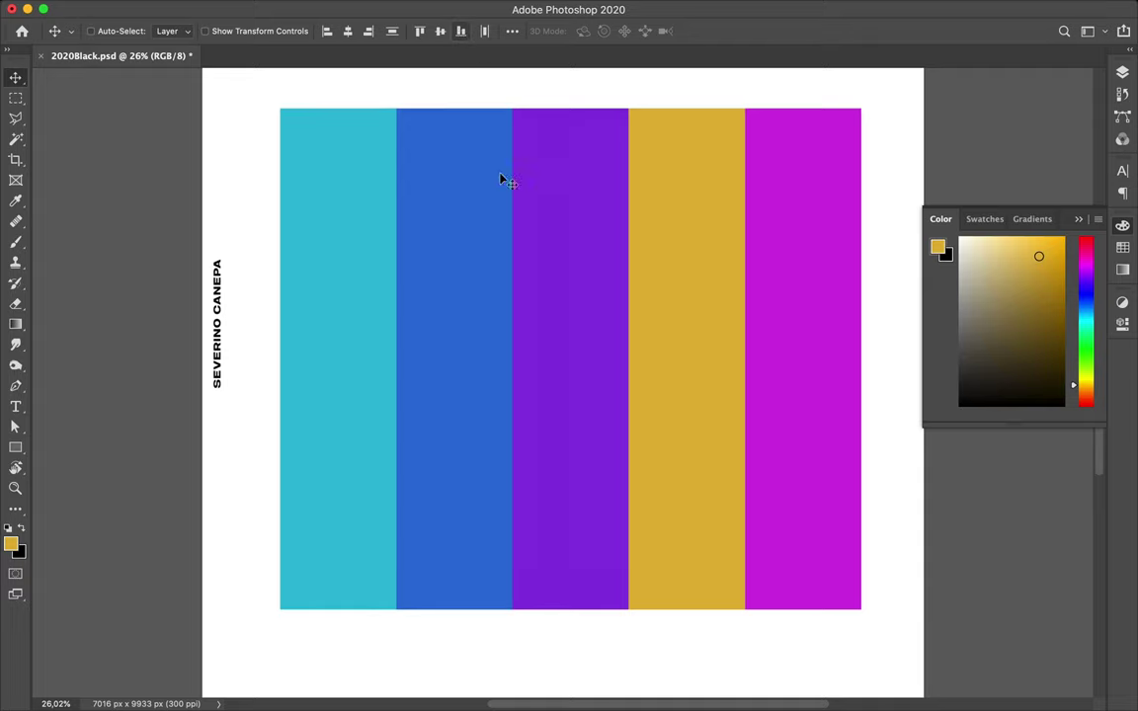
left_click(1123, 75)
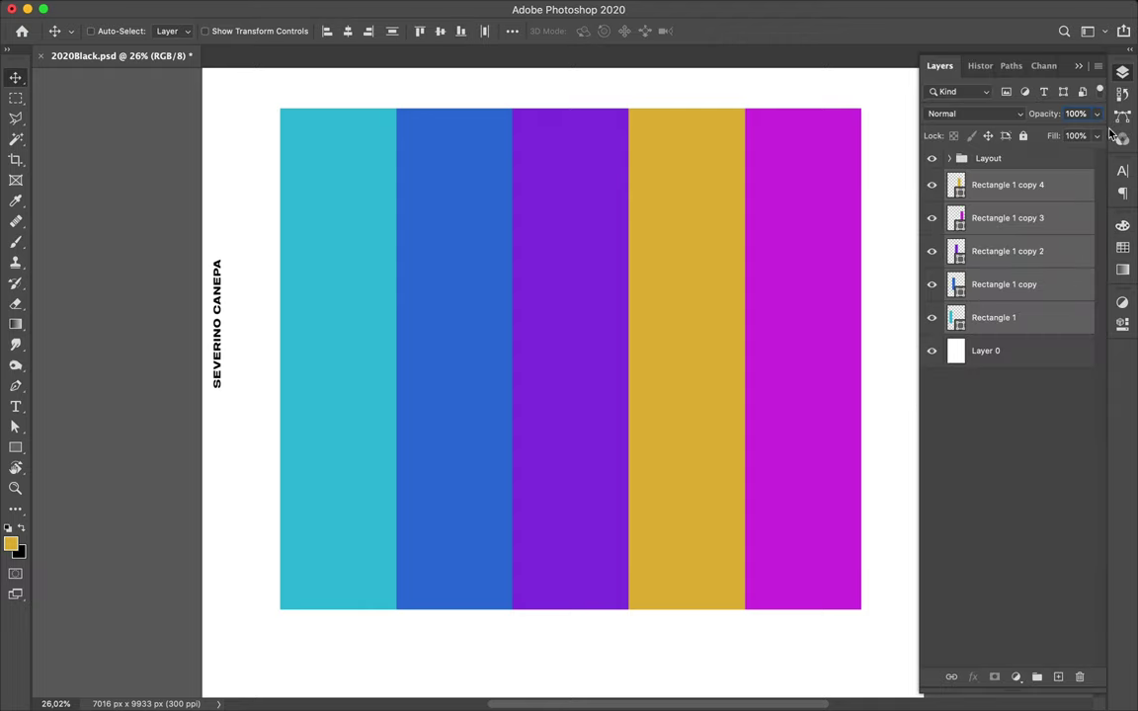
Create a Hue/Saturation 1 adjustment layer above the top bar layer
left_click(1007, 185)
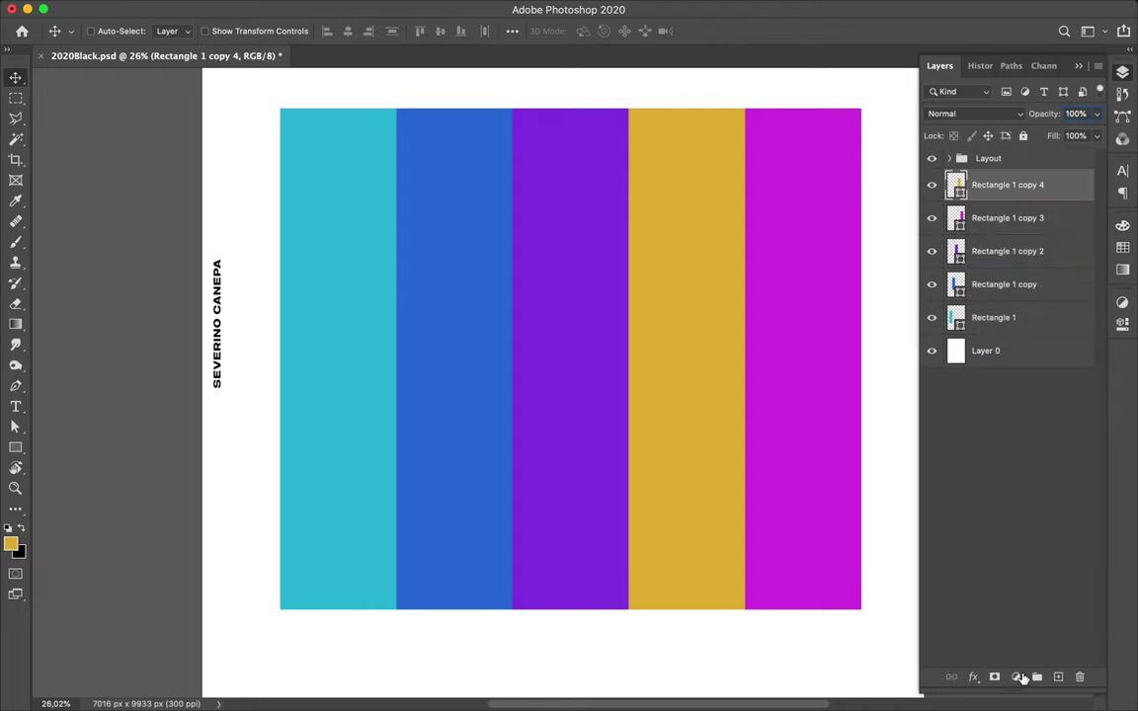
left_click(1017, 677)
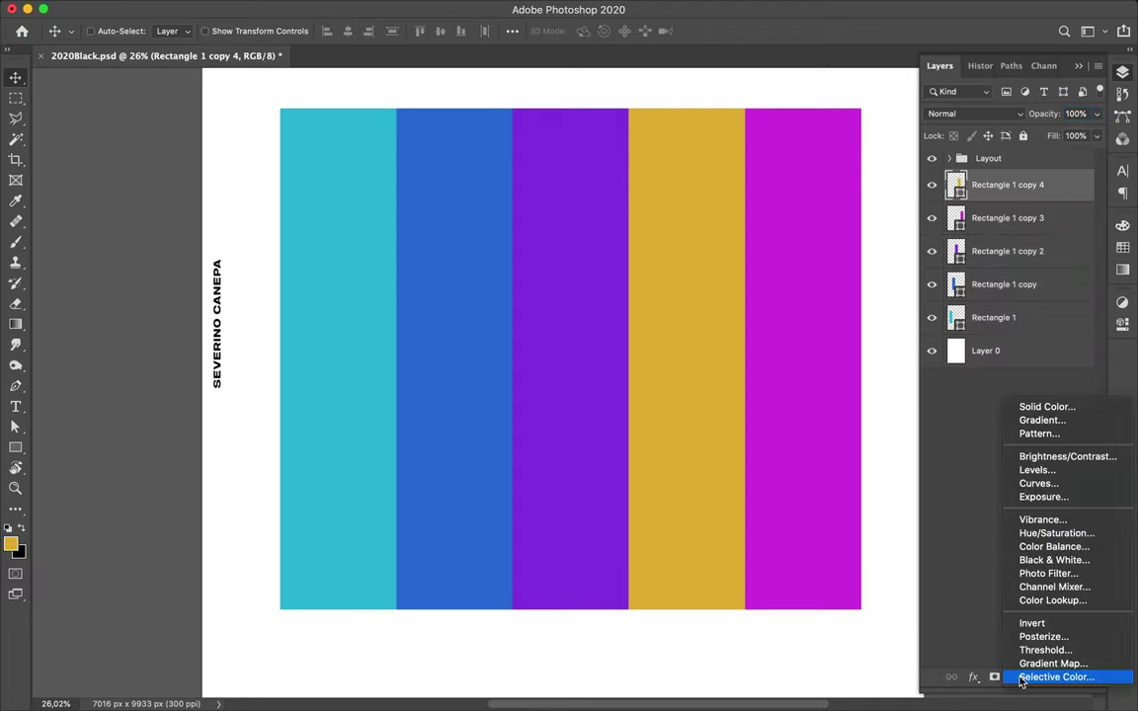
left_click(1048, 534)
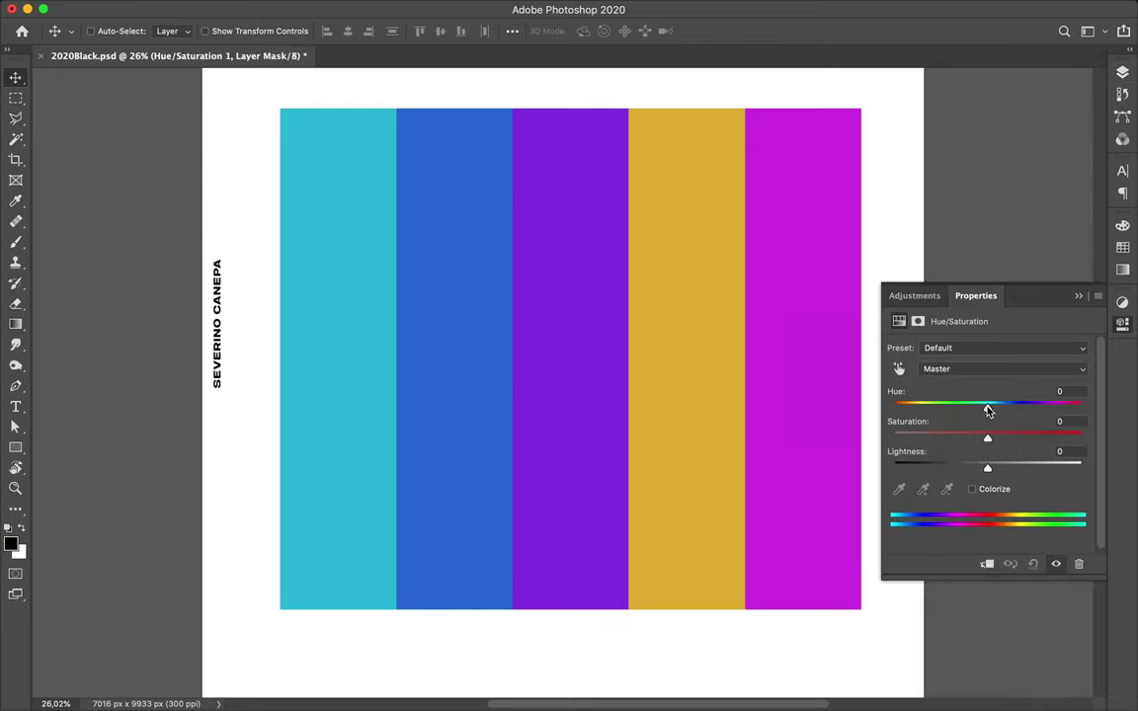
Try Hue shifts from -139 to about +75, settling on +45
left_click_drag(983, 410, 935, 415)
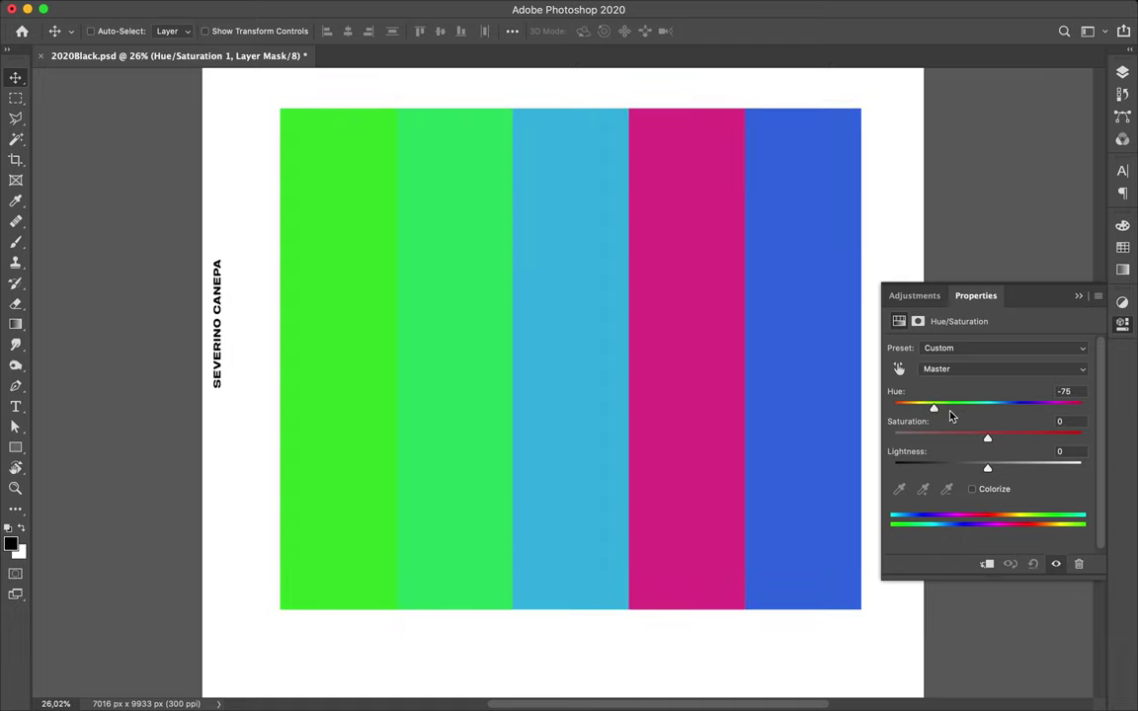
left_click_drag(945, 412, 930, 415)
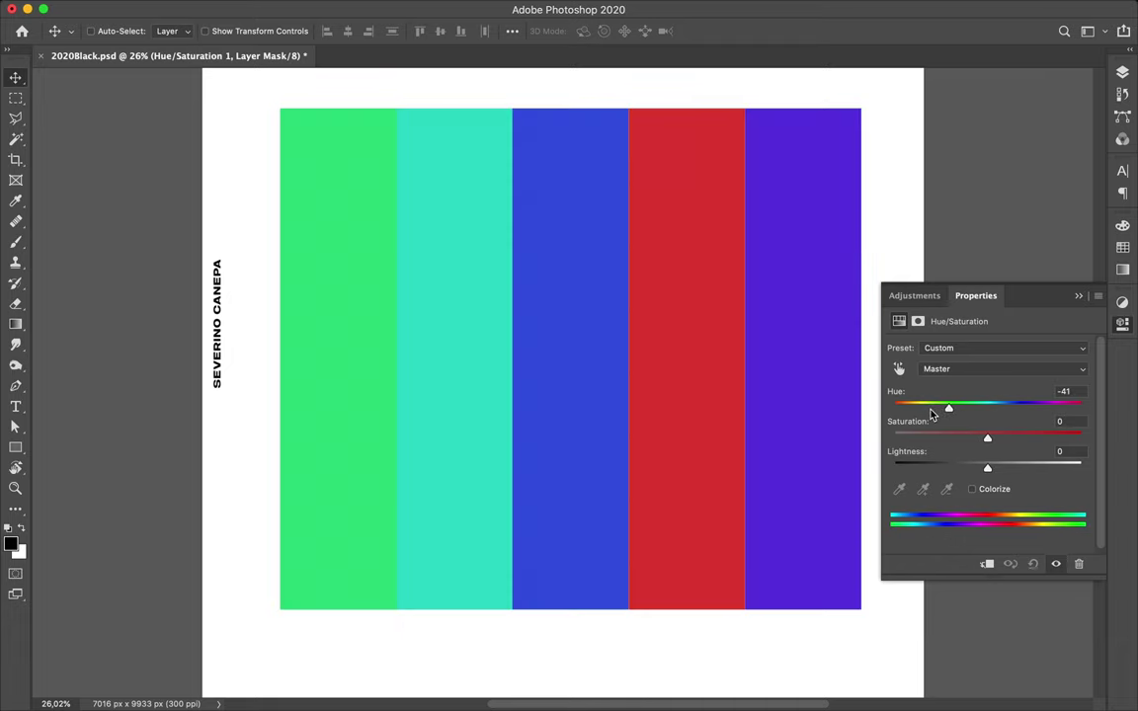
left_click(930, 409)
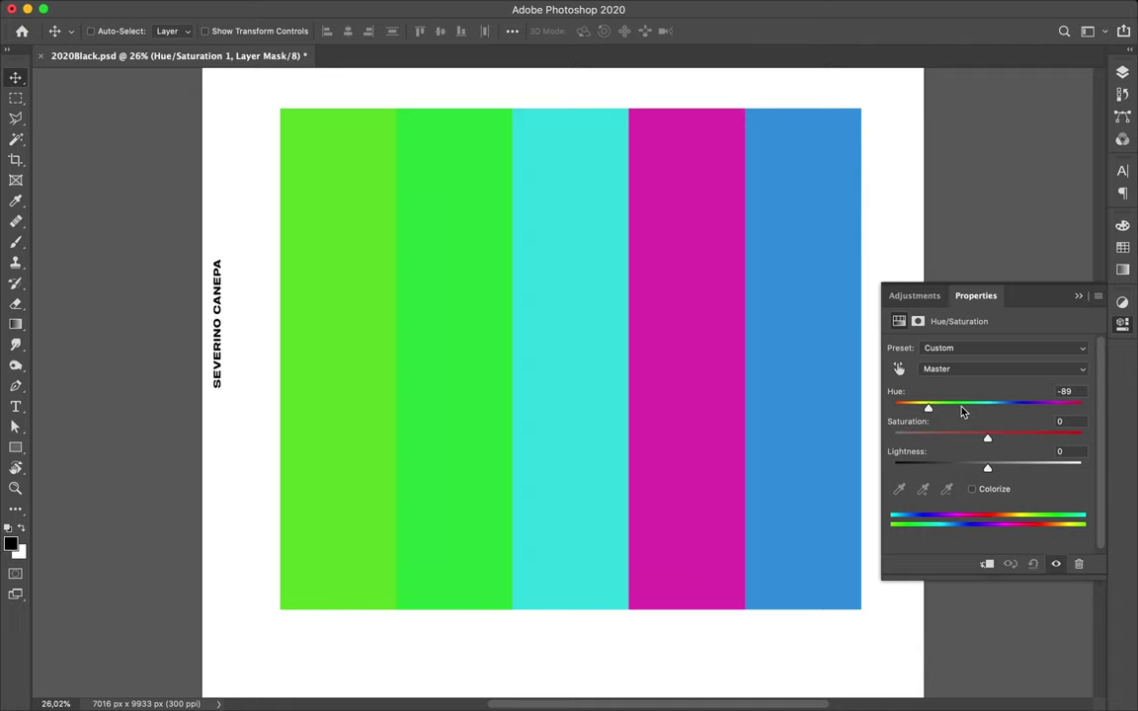
type("-139")
key("Return")
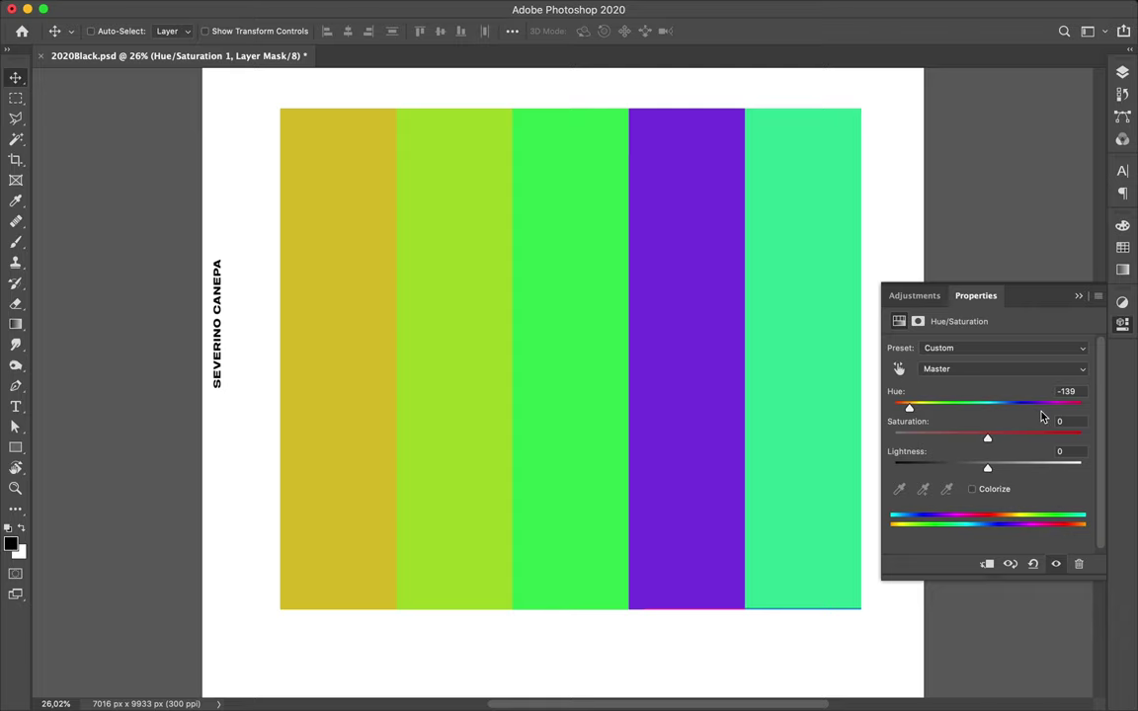
key("Up")
key("Up")
key("Up")
type("24")
left_click(1042, 409)
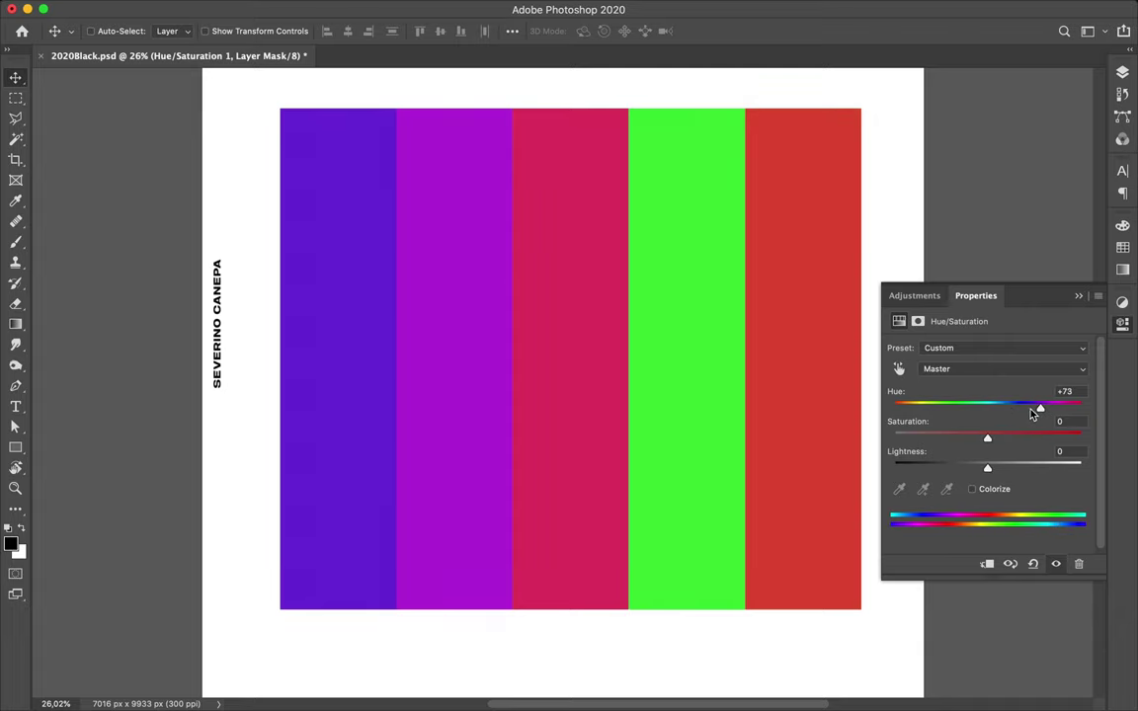
left_click(1030, 411)
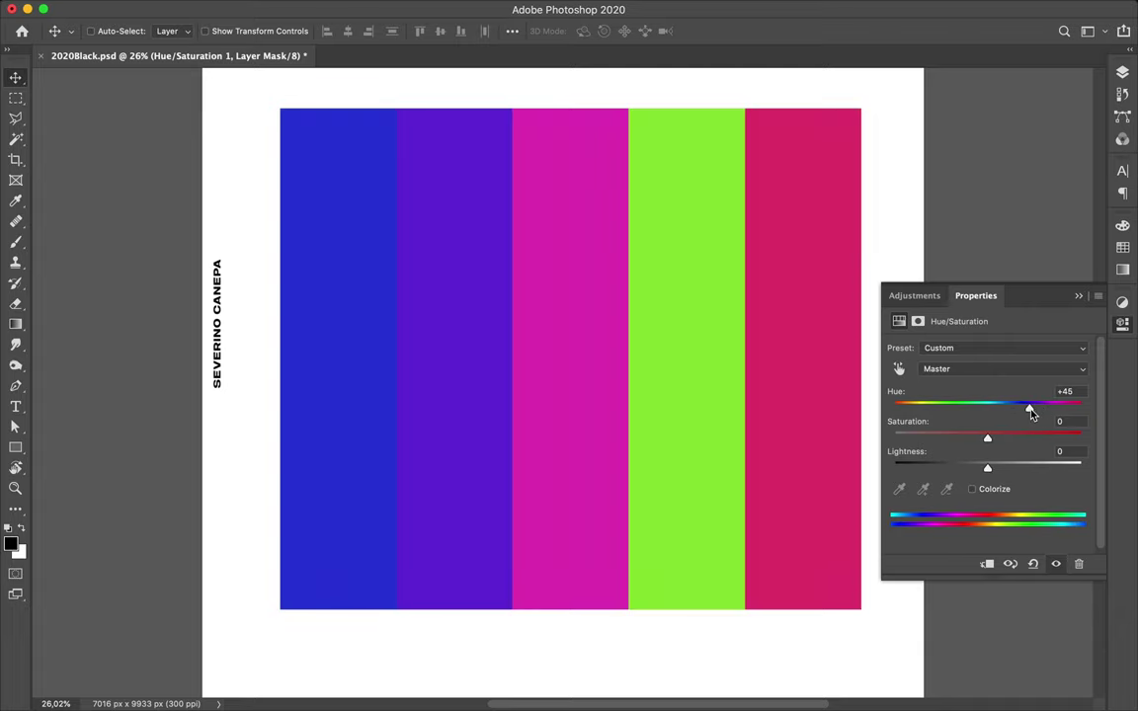
Select the green bar's layer and bring up the Color panel
key("super")
left_click(709, 326, "super")
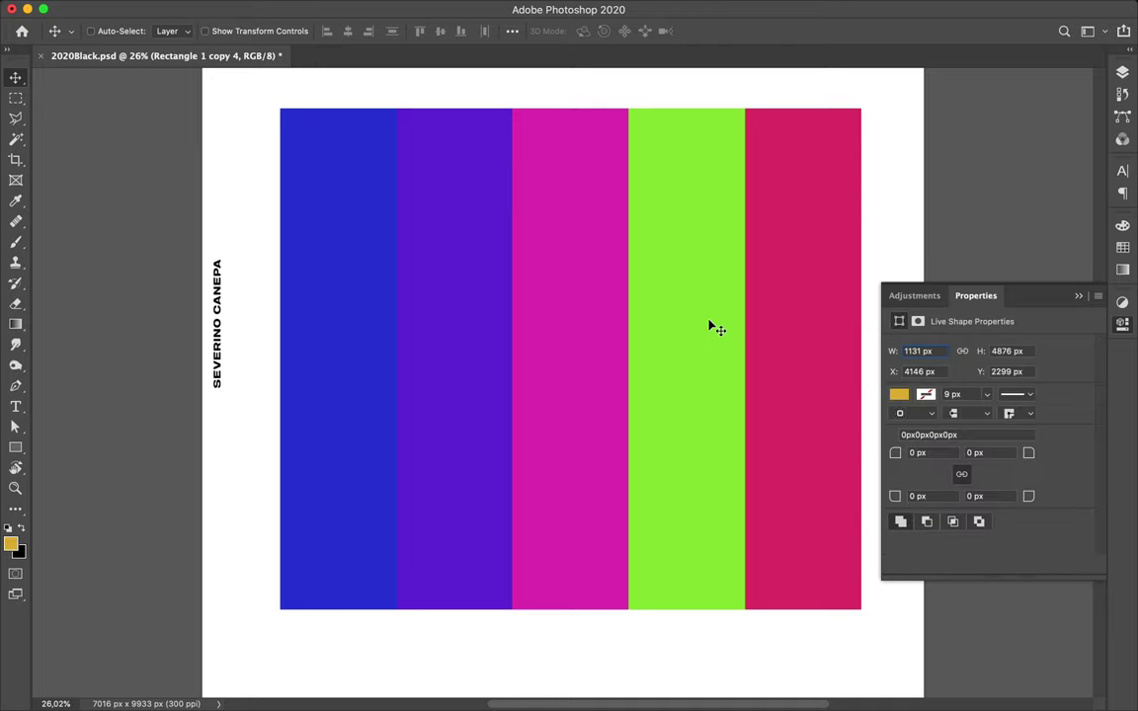
left_click(1122, 226)
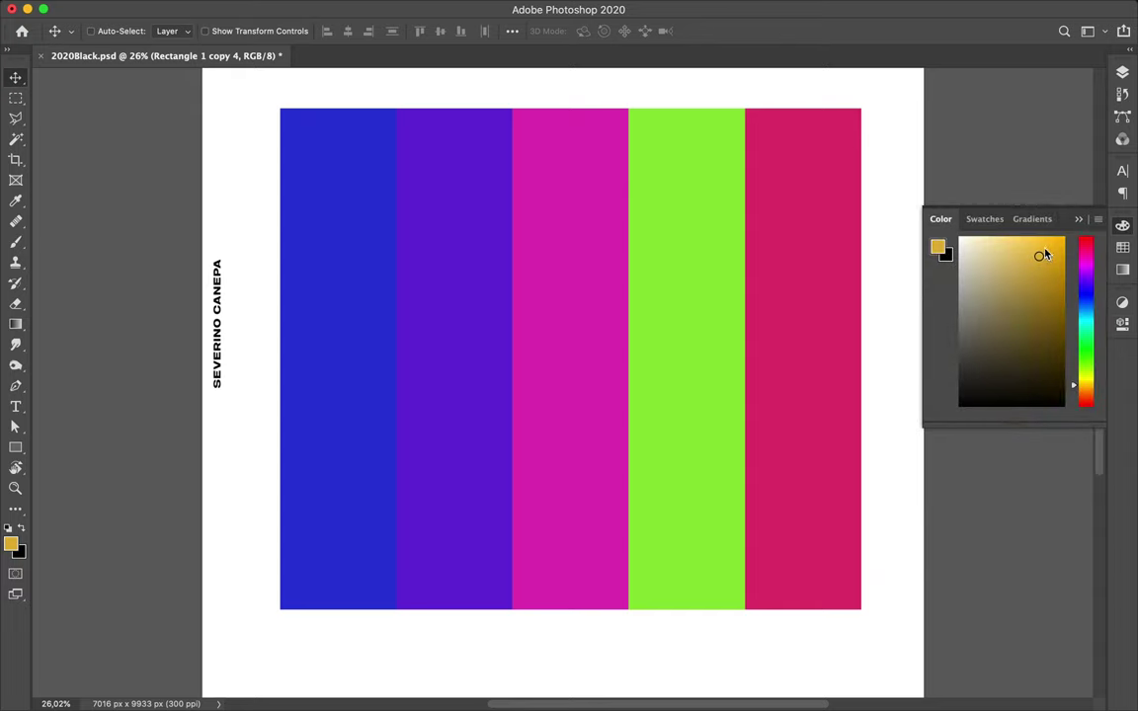
Set the foreground to bright orange and give the selected bar a vivid orange-yellow fill
left_click_drag(1044, 255, 1059, 241)
left_click(1060, 241)
key("a")
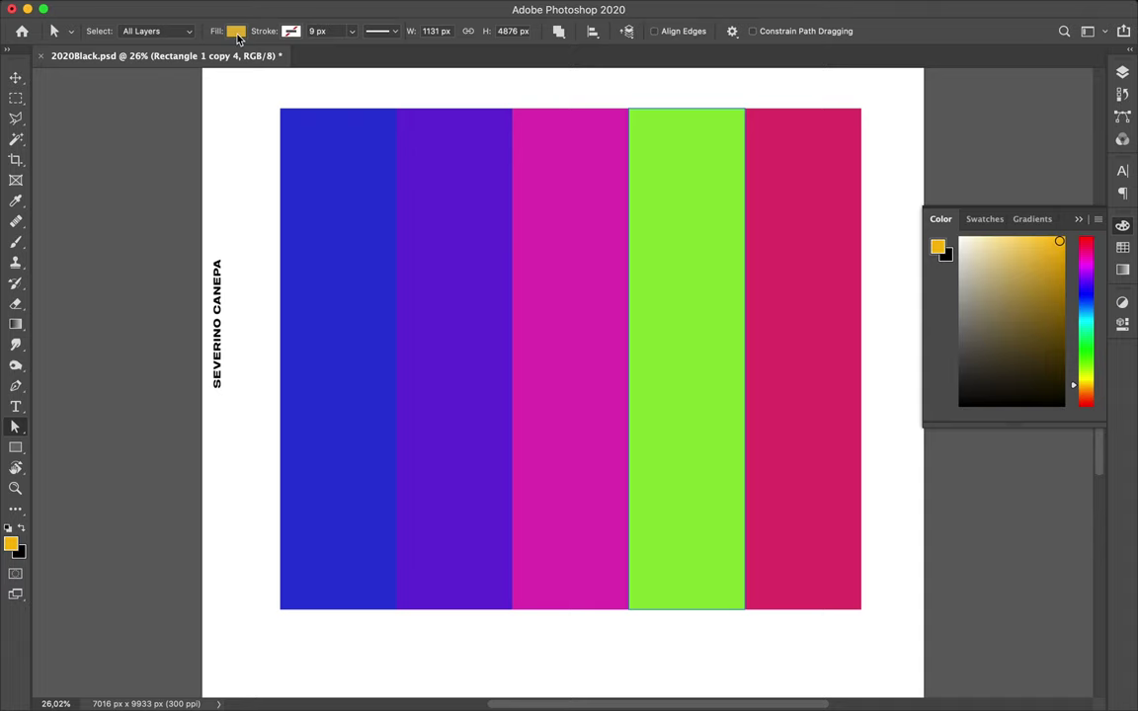
left_click(236, 32)
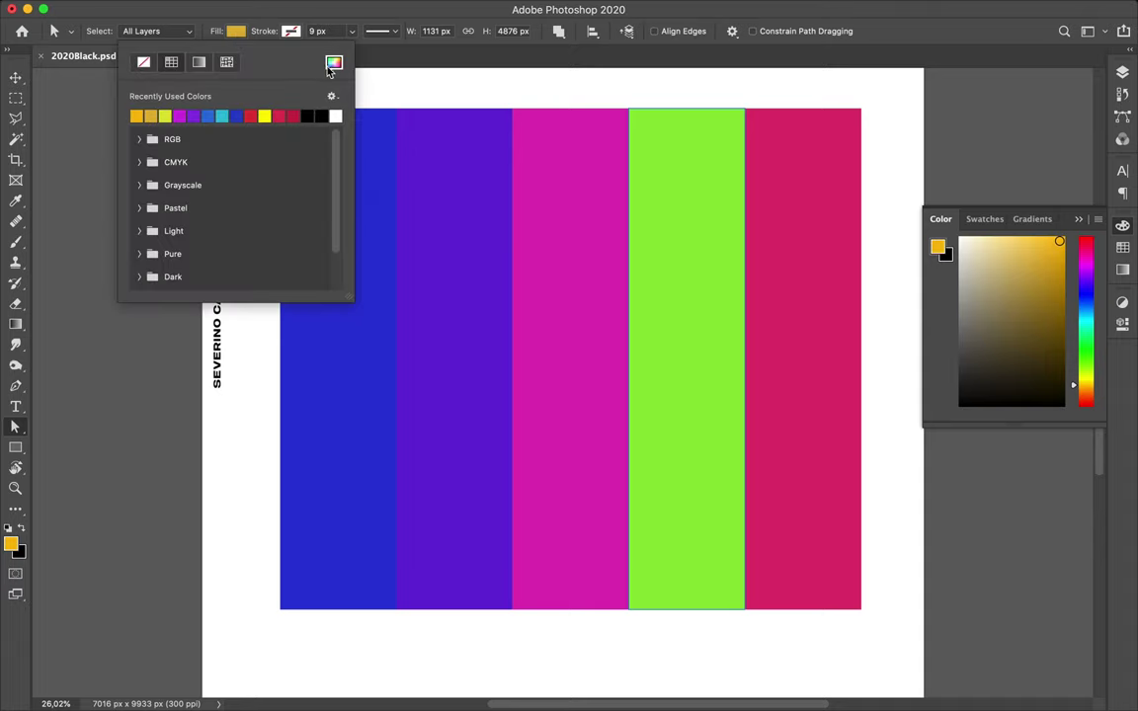
left_click(334, 65)
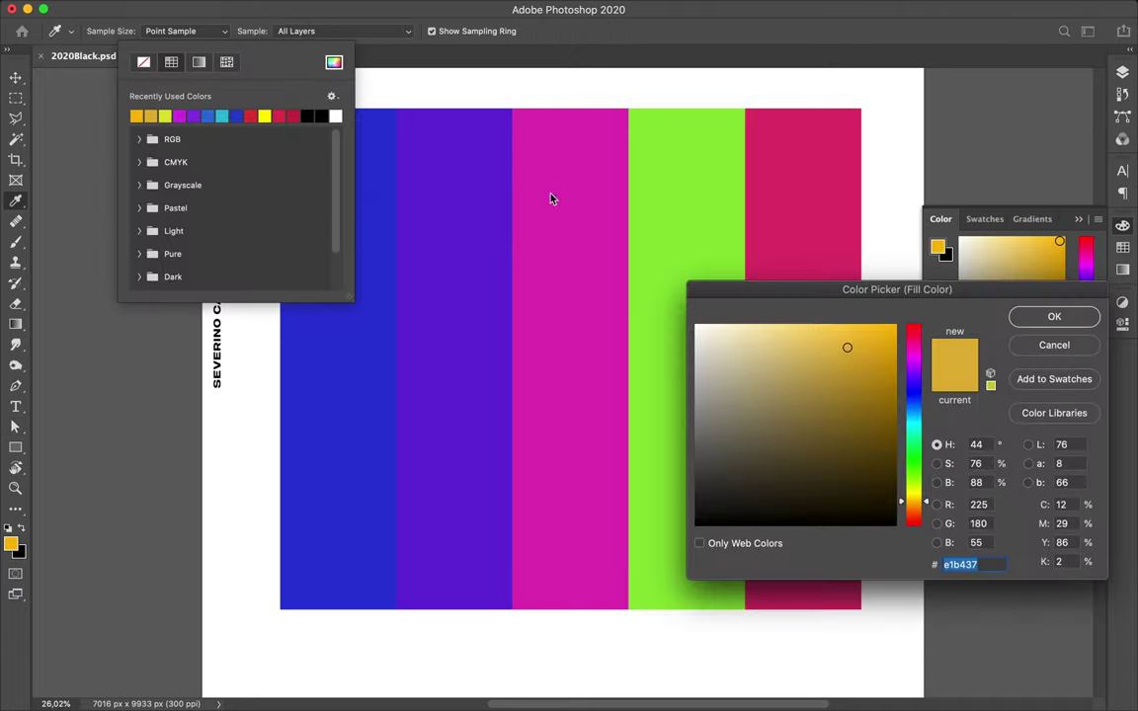
left_click_drag(886, 334, 890, 330)
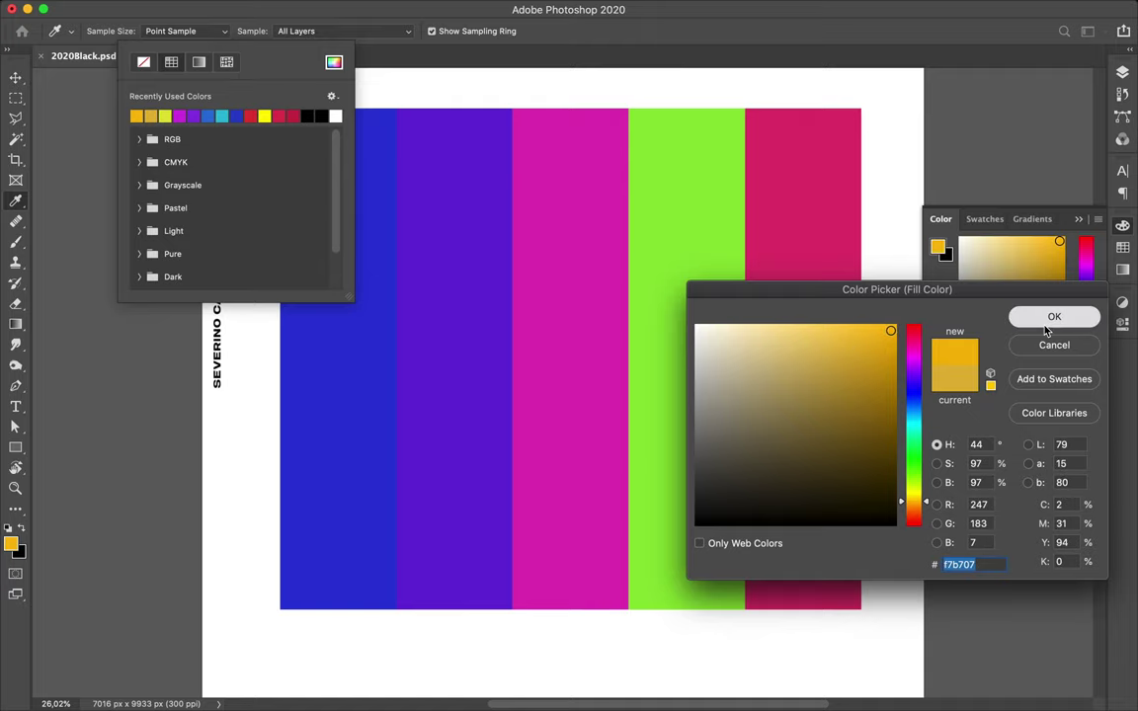
key("Return")
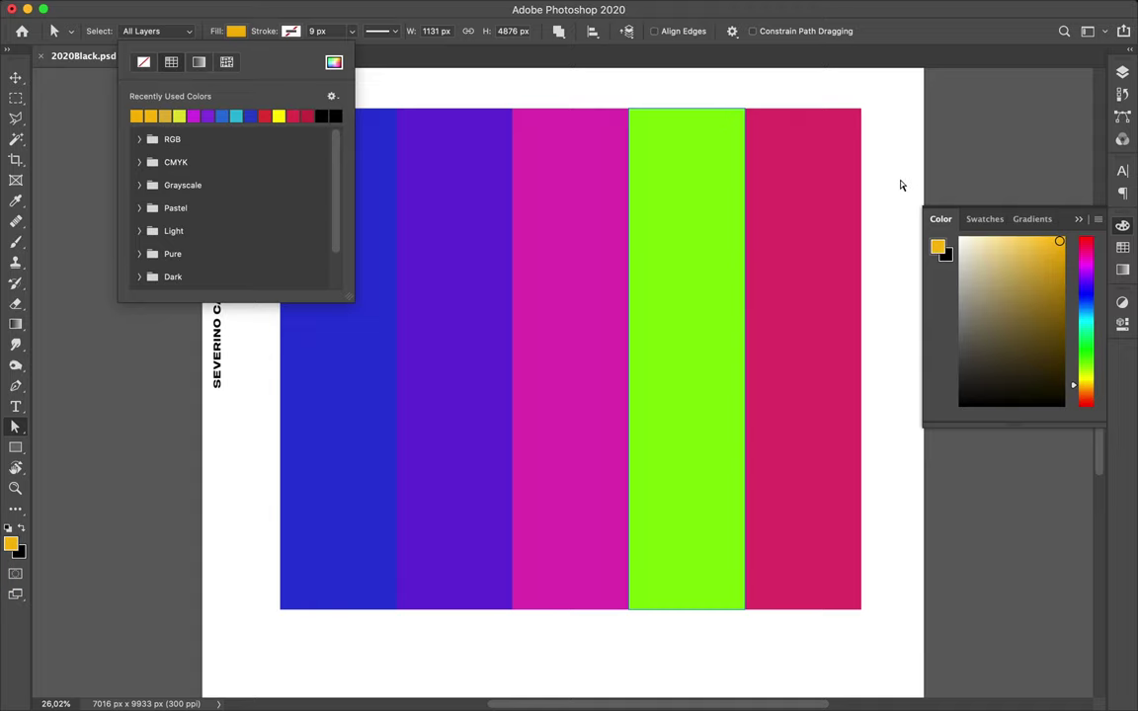
Collapse the Color panel, fit the poster on screen and save 2020Black.psd
key("v")
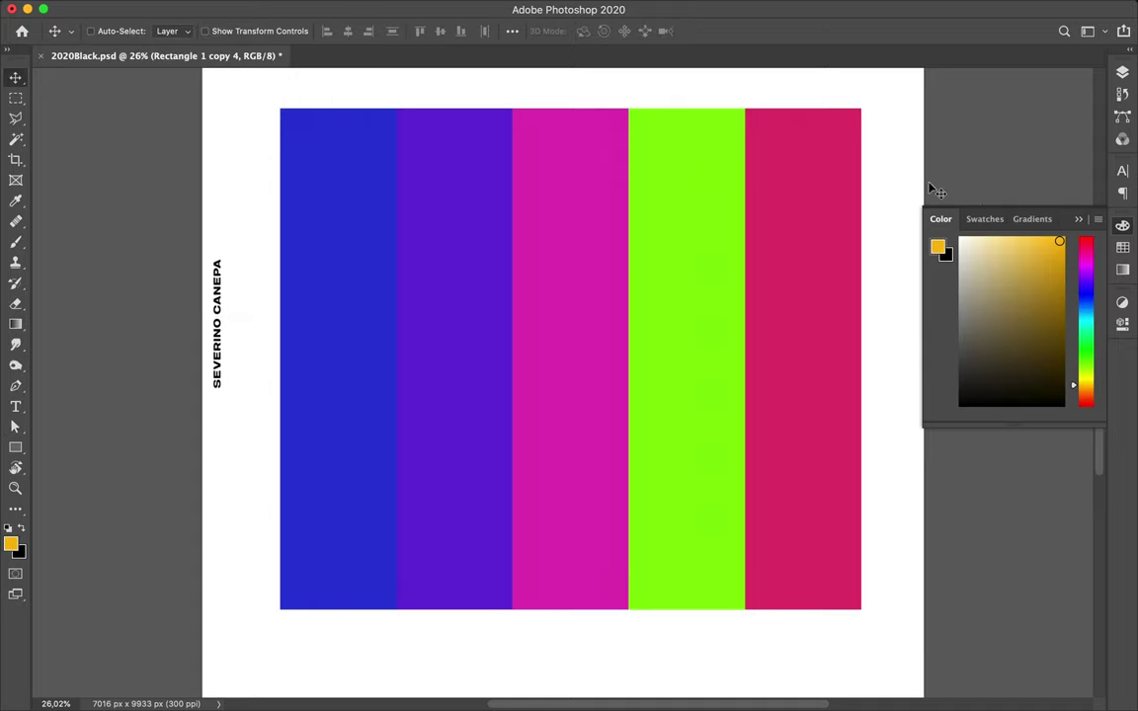
left_click(973, 196)
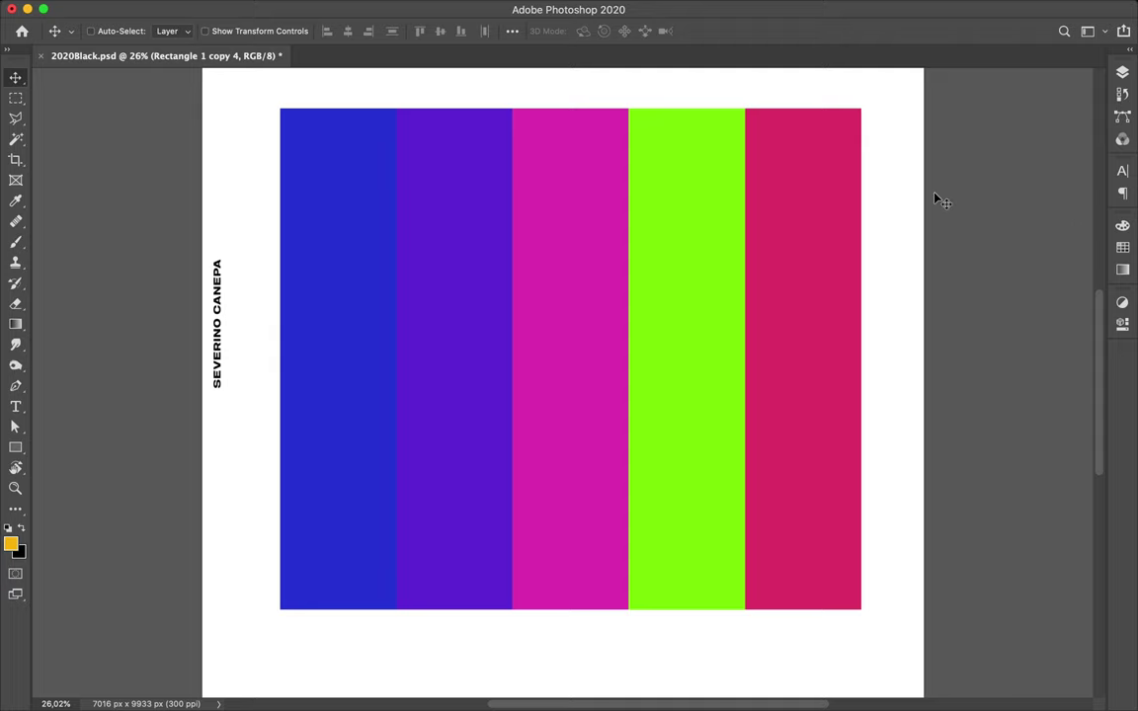
key("ctrl")
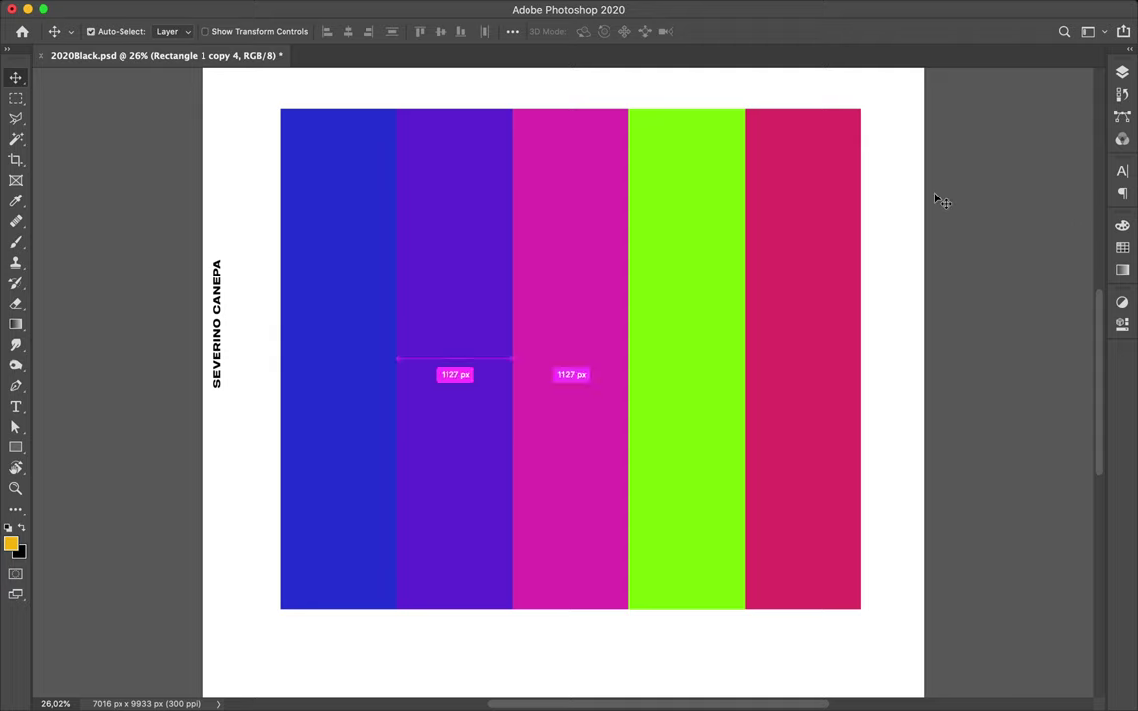
key("ctrl+0")
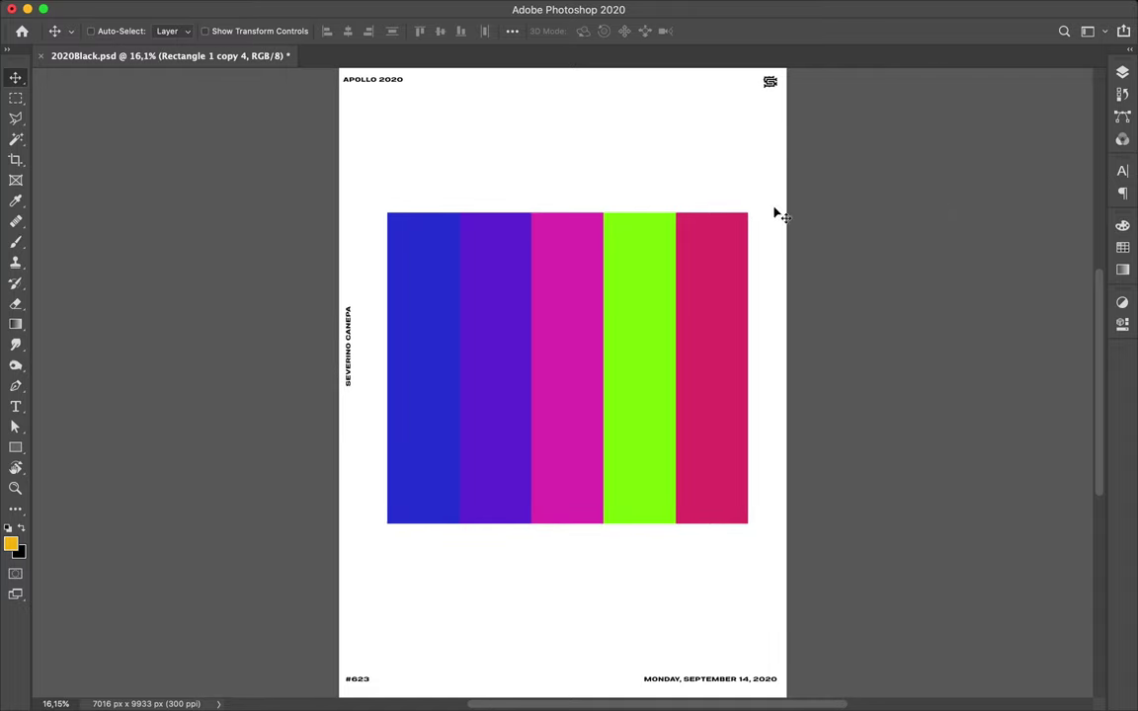
key("ctrl")
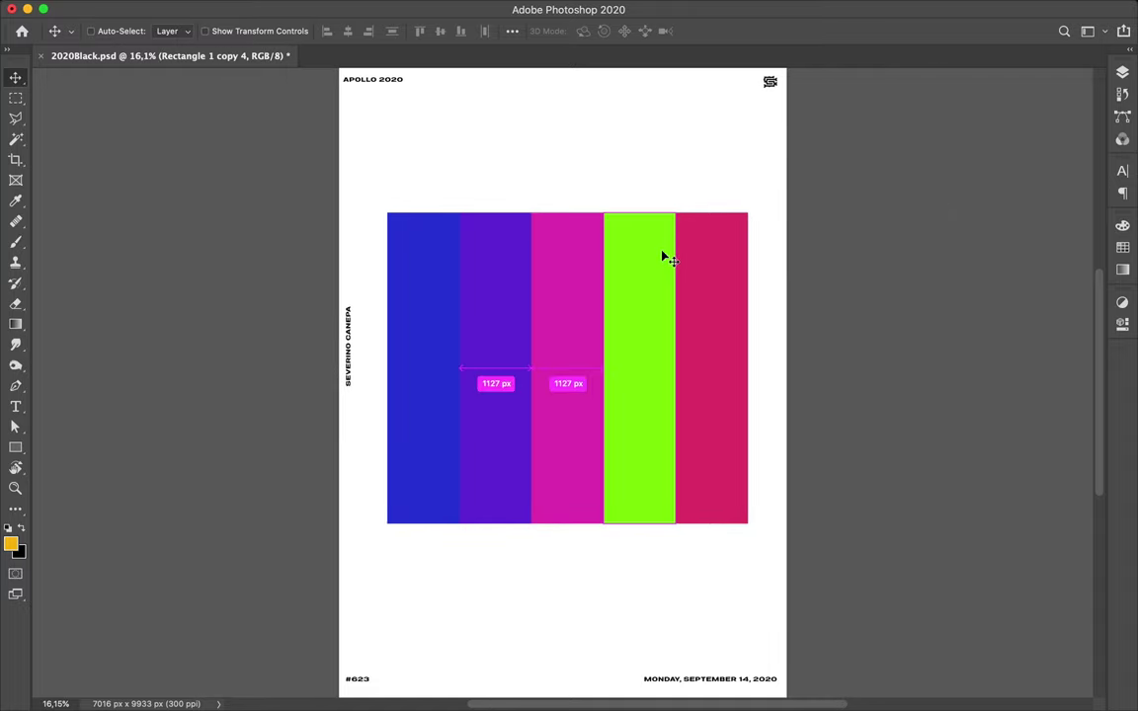
key("ctrl+s")
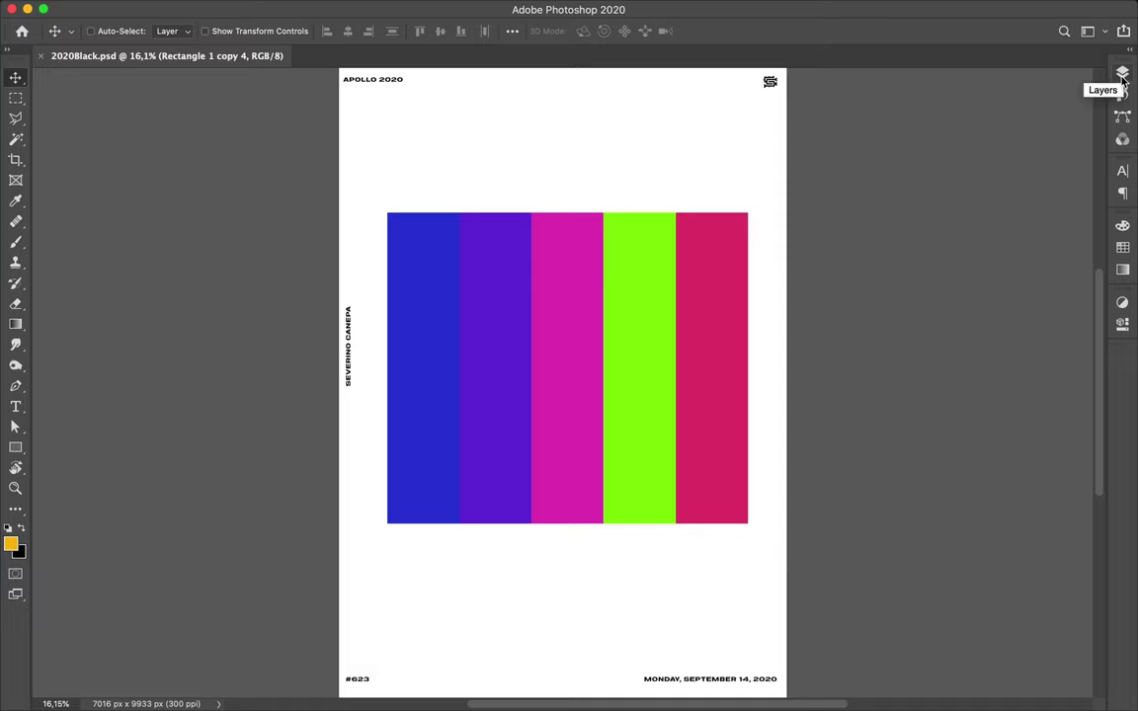
Duplicate the five bar layers above the originals and rasterize the copies
left_click(1122, 75)
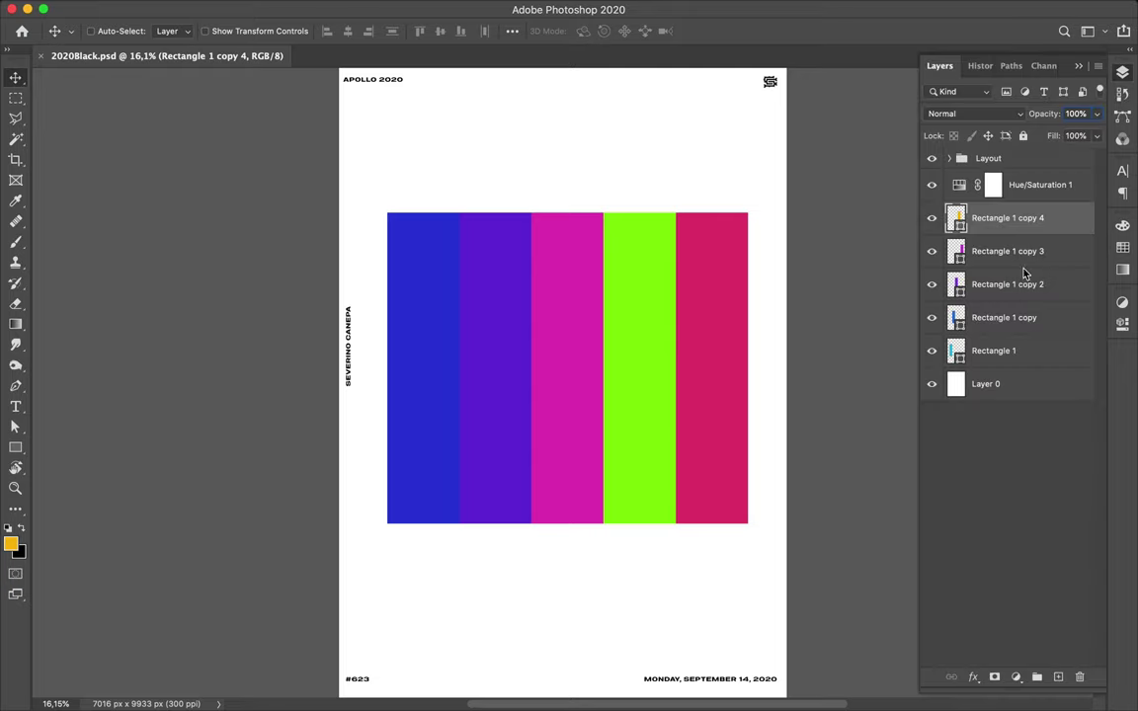
left_click(1009, 352, "shift")
left_click_drag(1008, 351, 978, 211)
key("ctrl+e")
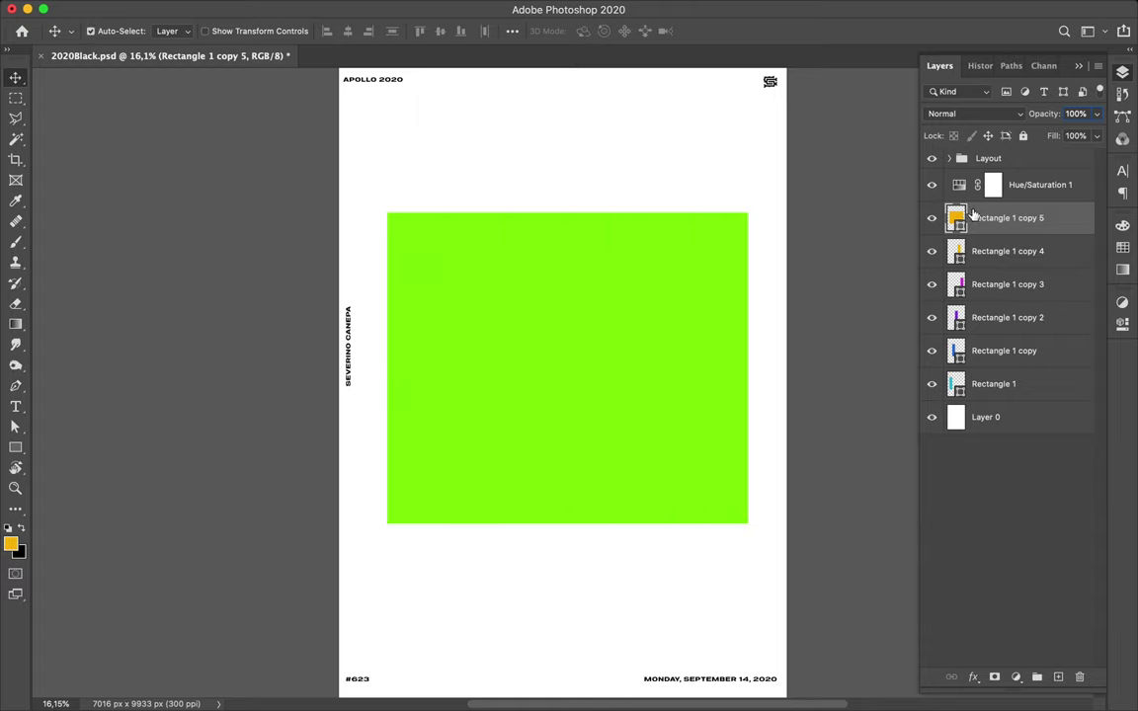
key("ctrl+z")
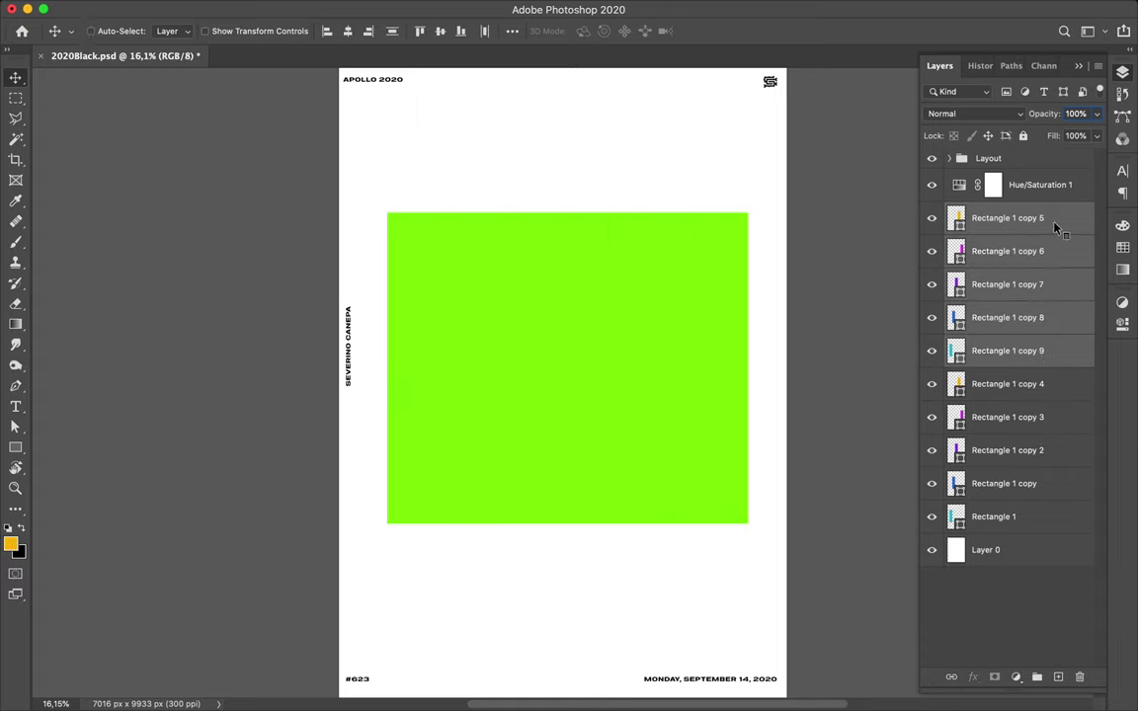
right_click(1054, 228)
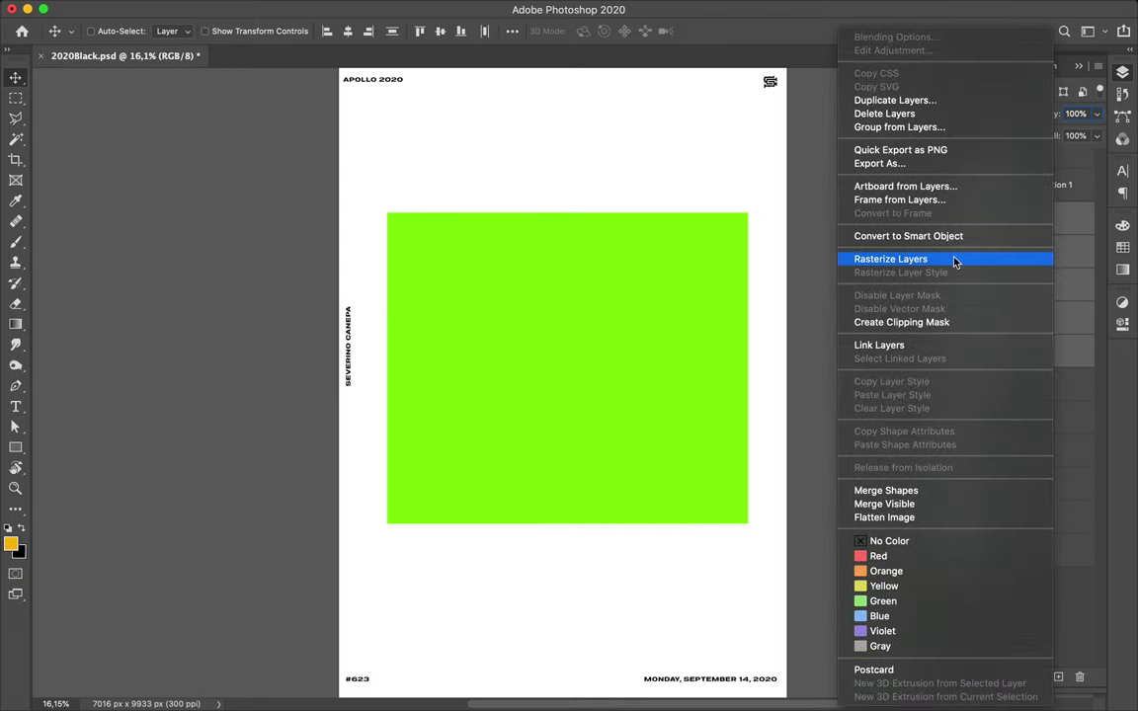
left_click(955, 258)
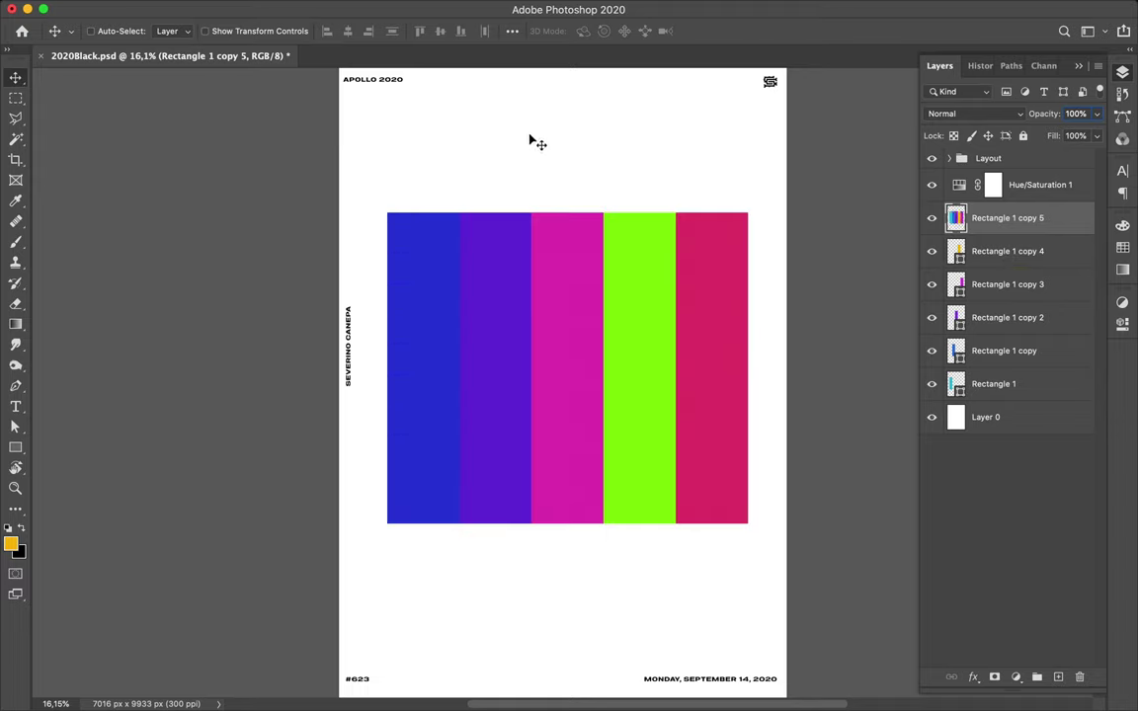
mouse_move(375, 8)
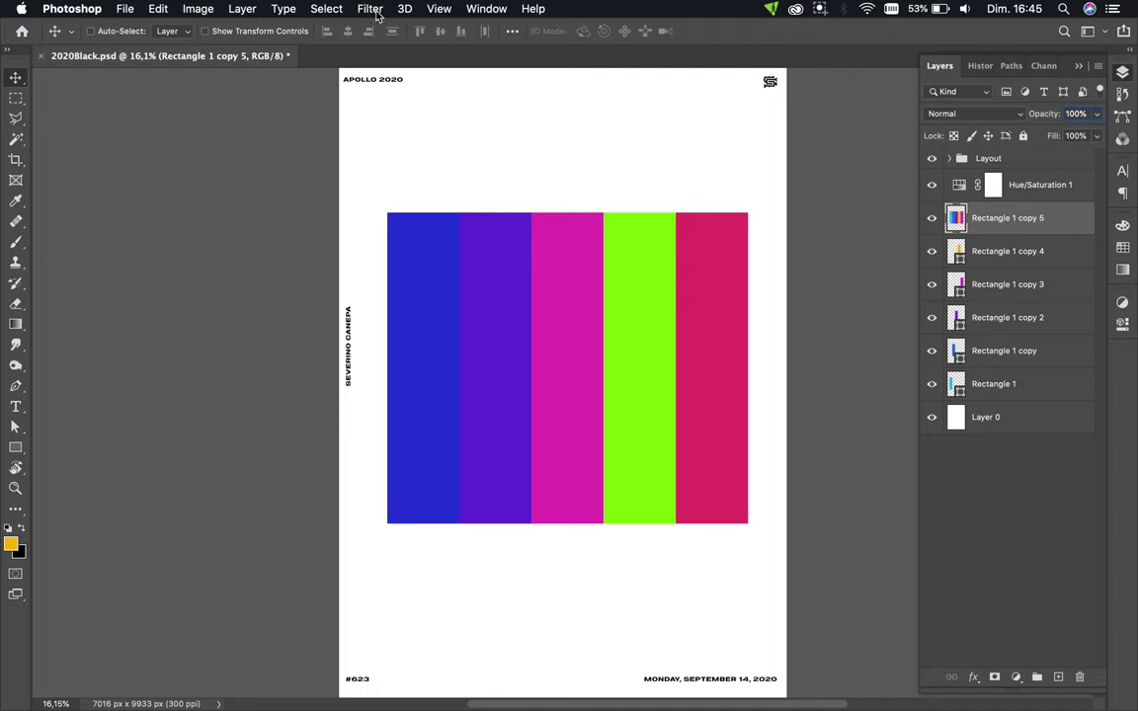
Choose Filter > Other > High Pass for the merged bars layer
left_click(375, 14)
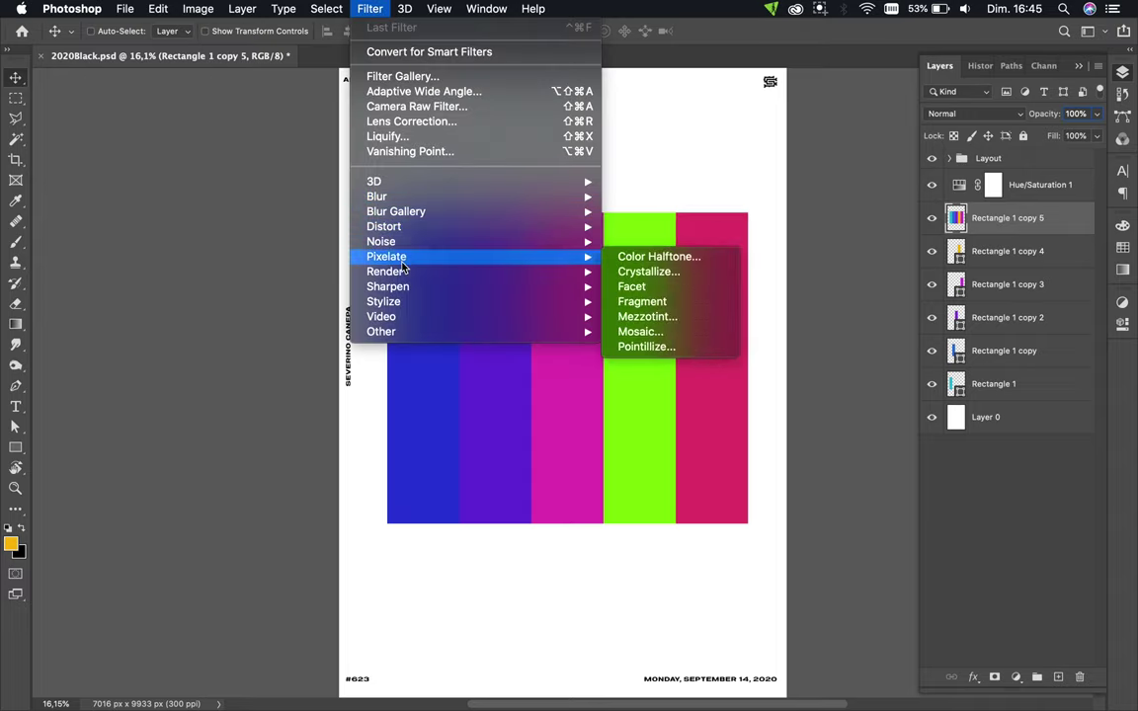
mouse_move(381, 331)
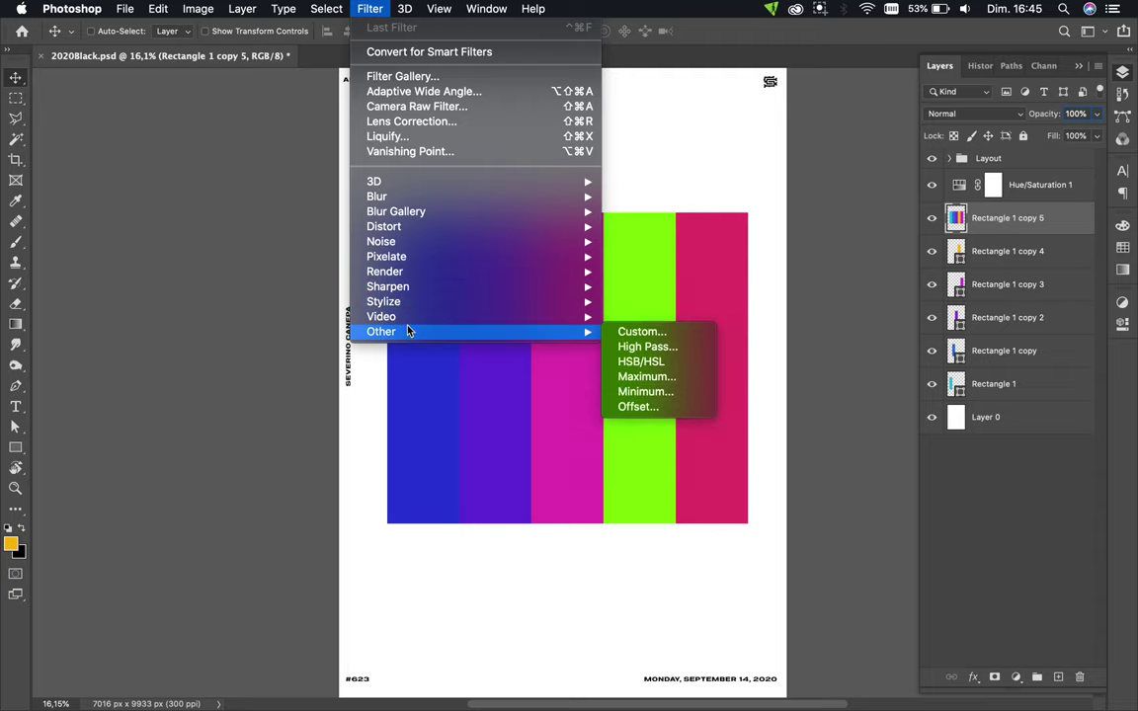
left_click(629, 348)
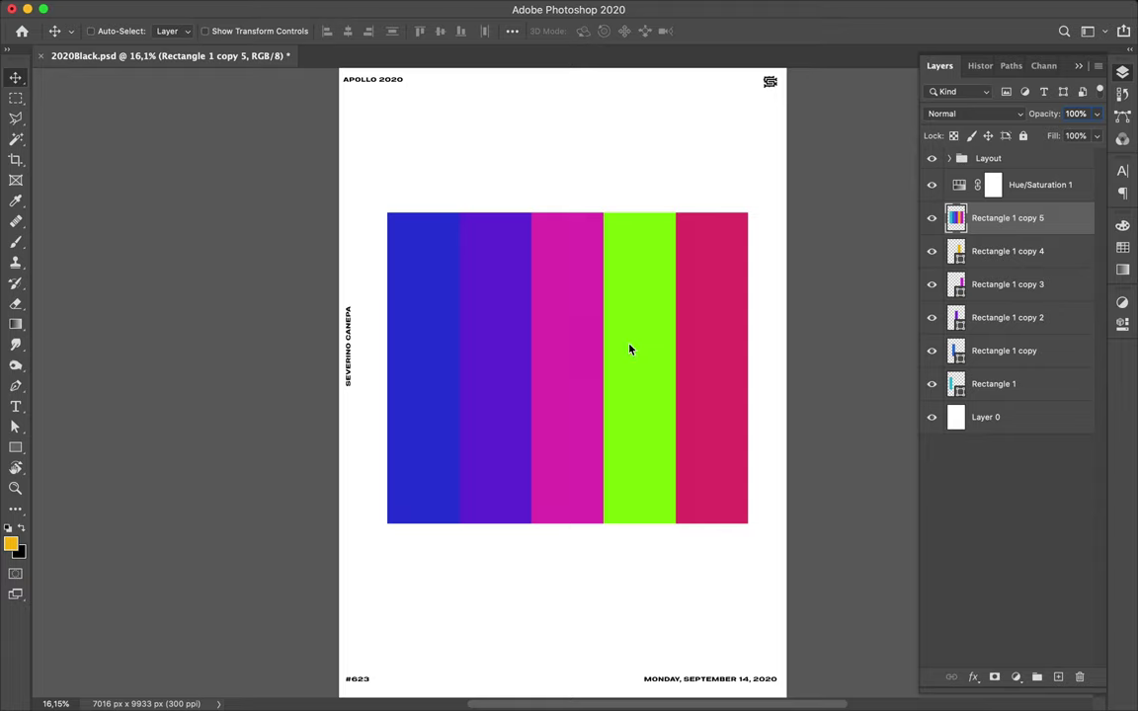
Preview High Pass radii of 194,2, 182,4, 76,6 and 459,1 pixels on the merged bars
key("ctrl+alt+f")
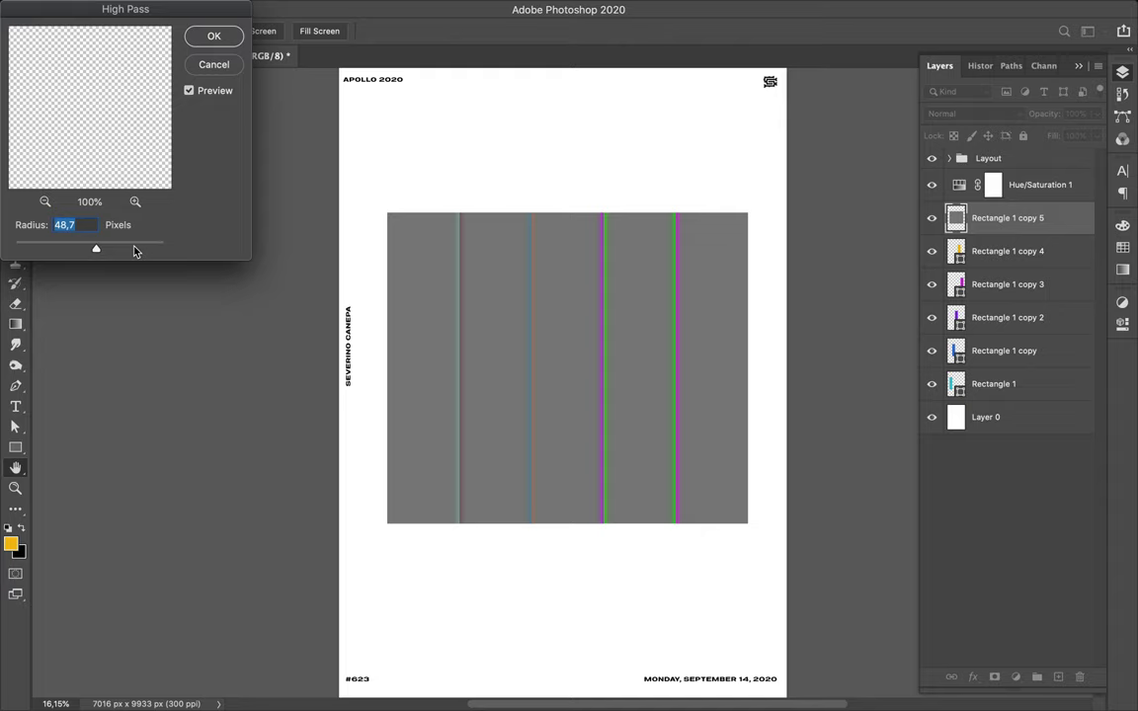
left_click_drag(95, 251, 136, 249)
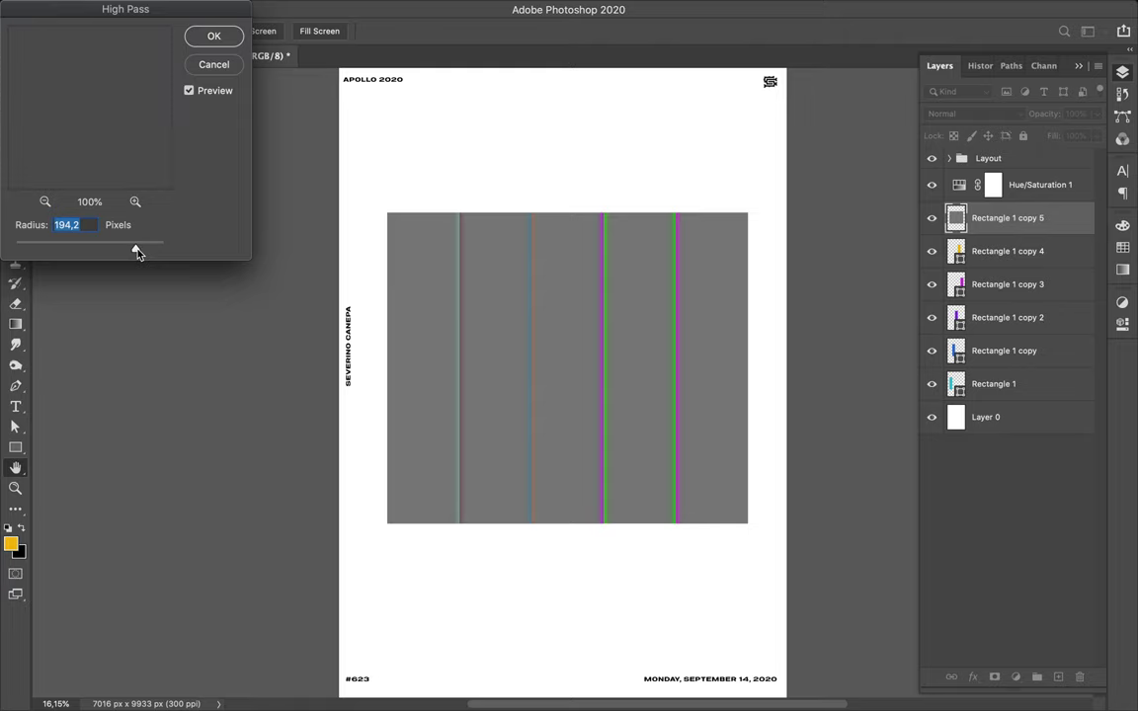
left_click_drag(138, 249, 135, 251)
type("76,6")
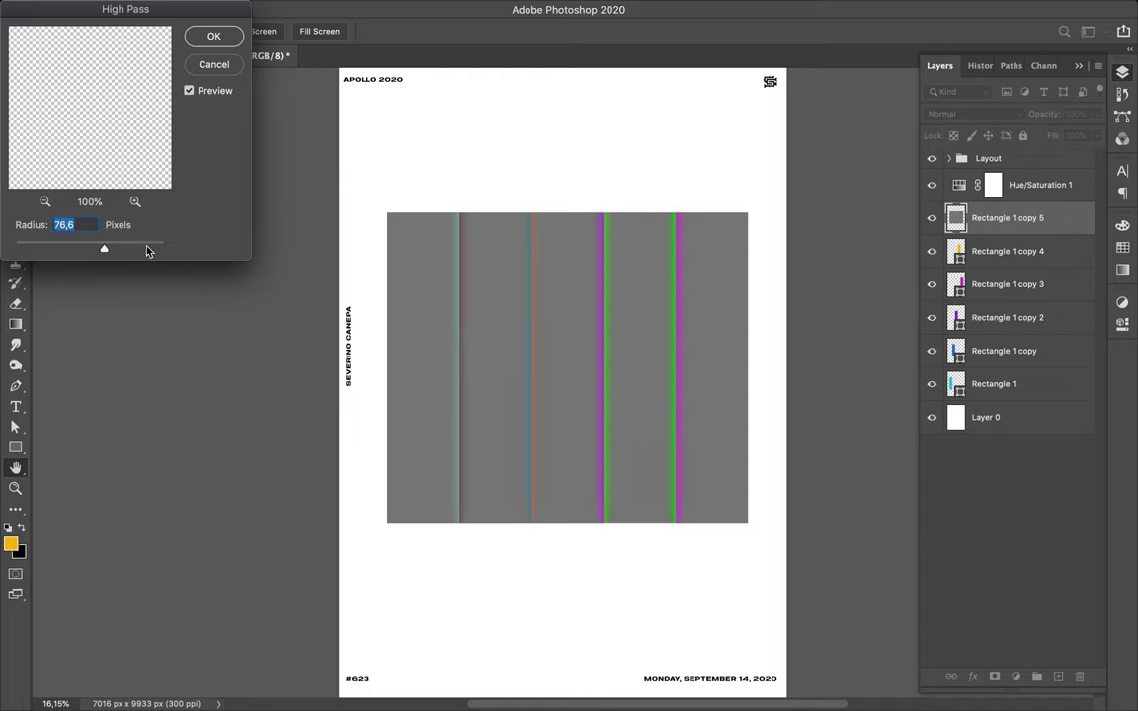
left_click_drag(104, 250, 146, 248)
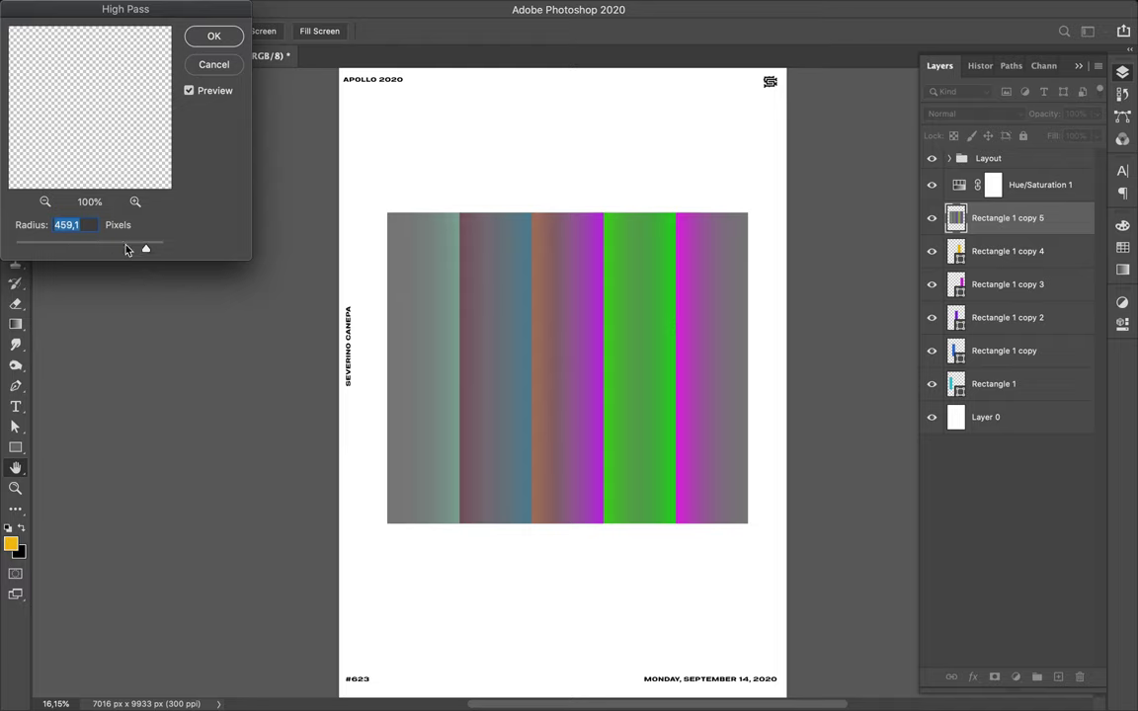
left_click_drag(146, 251, 117, 251)
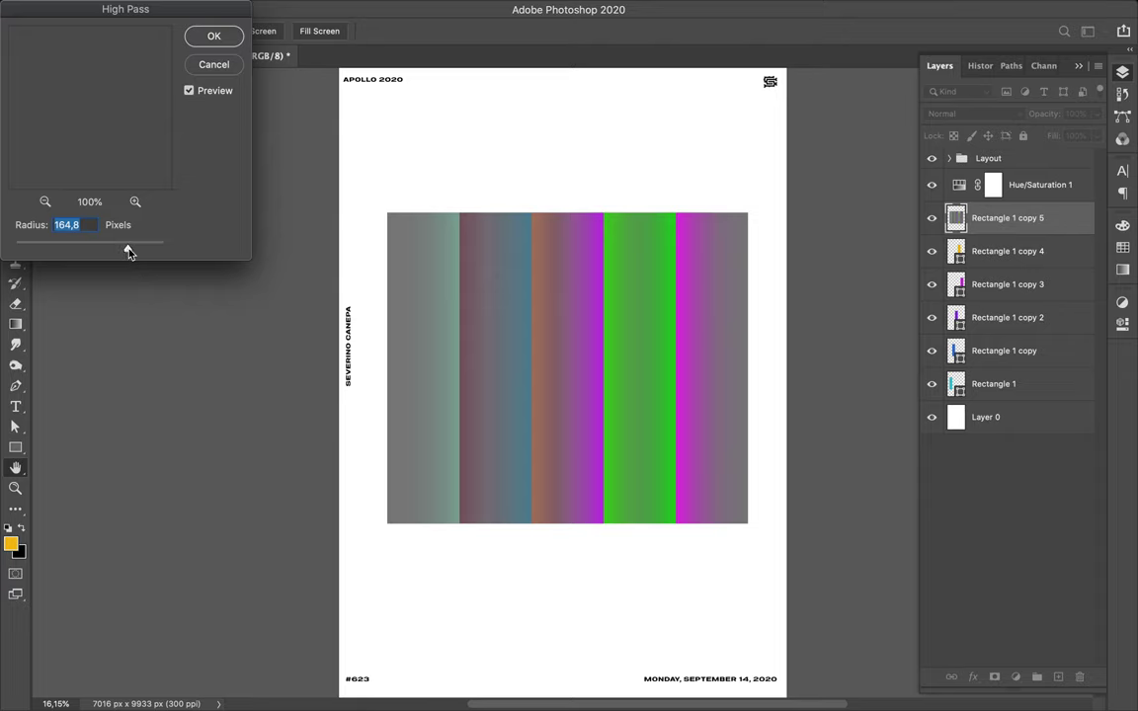
Lower the High Pass radius to 85,4 pixels and apply it to Rectangle 1 copy 5
left_click_drag(128, 249, 106, 249)
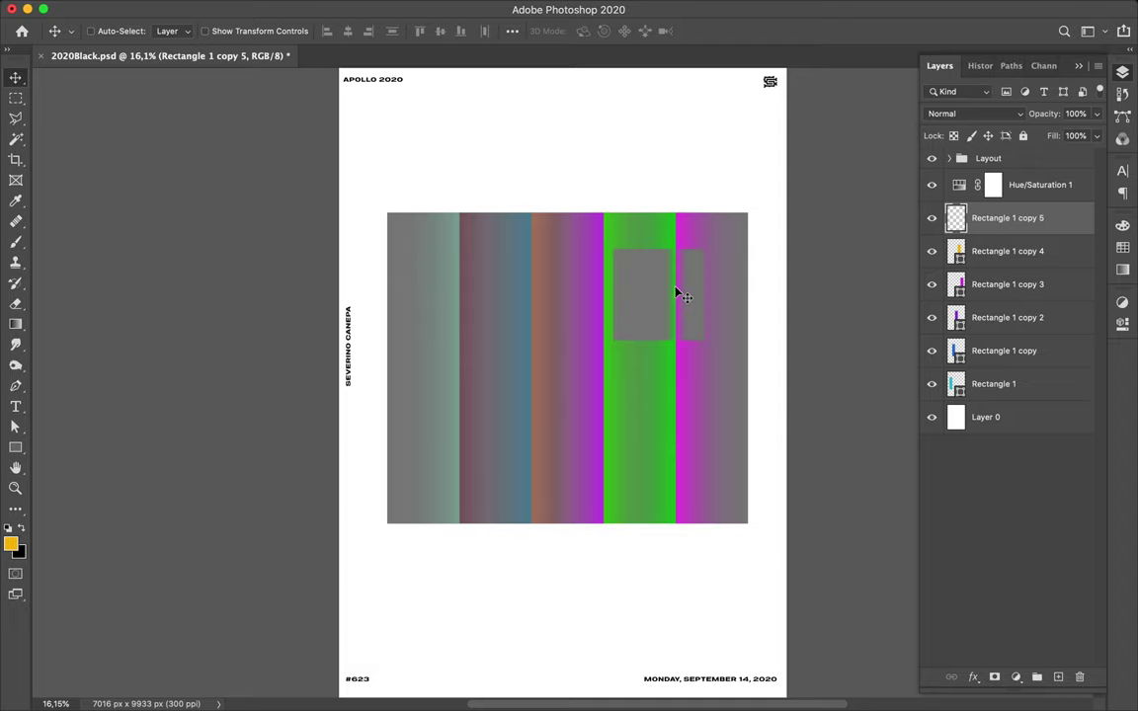
Set Rectangle 1 copy 5 to Color Dodge blend mode, then select Rectangle 1 copy 4
left_click(1016, 114)
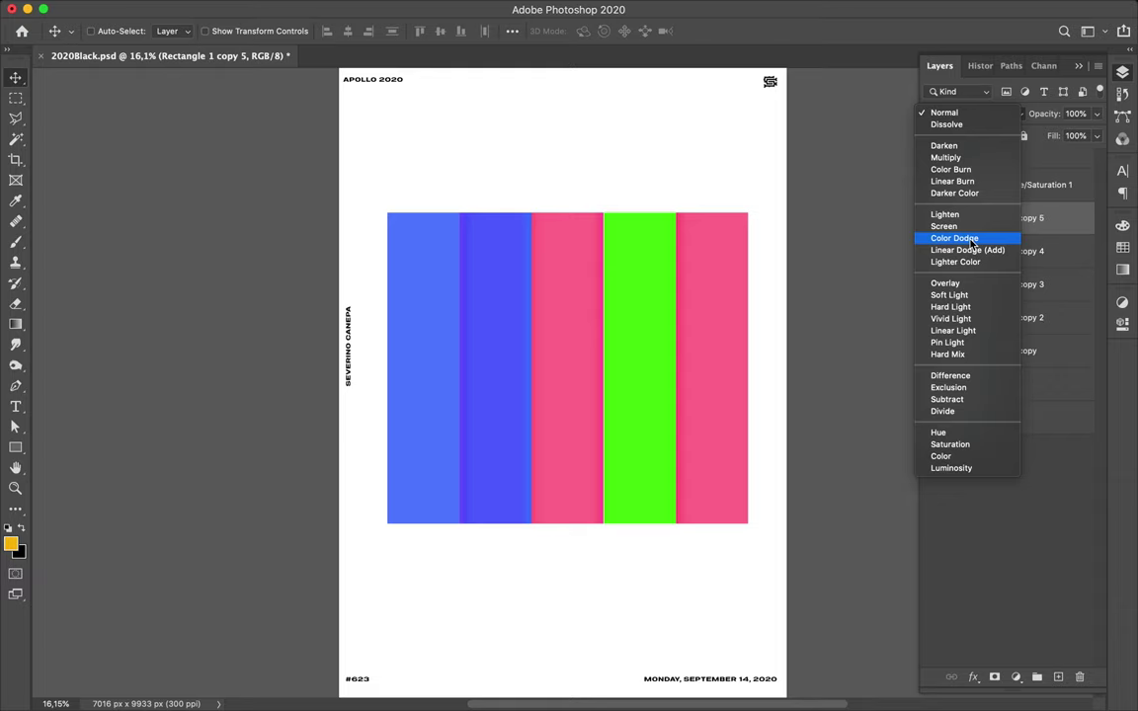
key("Escape")
key("alt+shift+d")
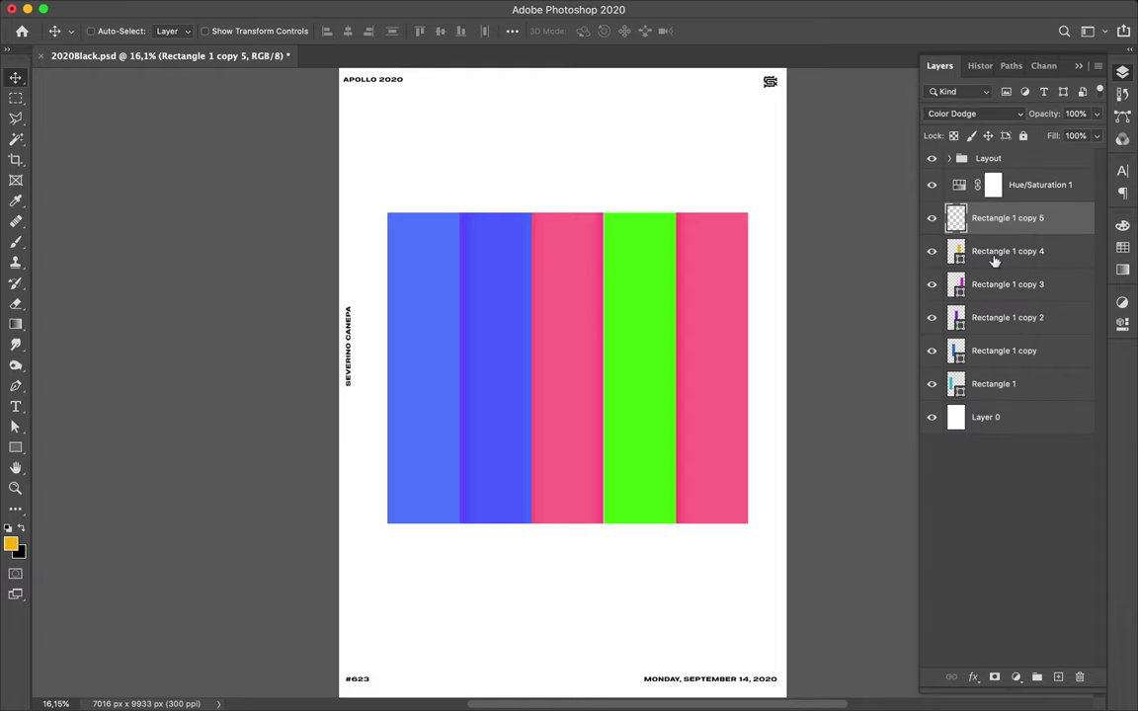
left_click(995, 259)
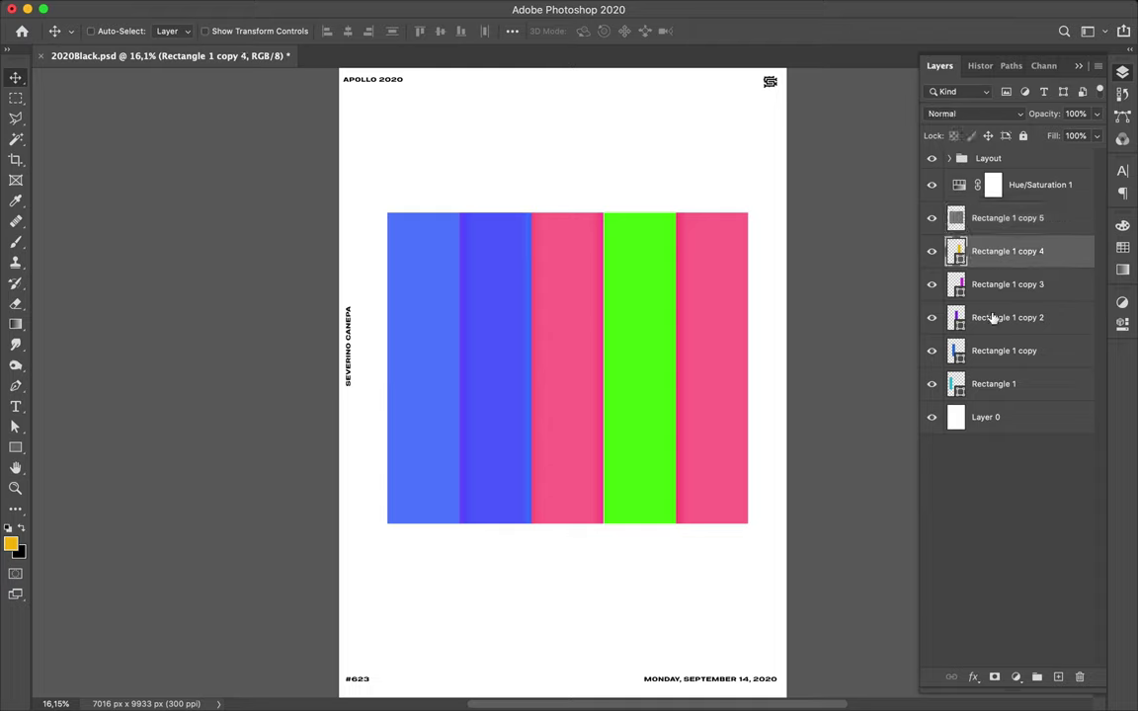
Duplicate and rasterize the bar layers, merge them into Rectangle 1 copy 6, and duplicate it as copy 7
left_click(983, 383, "shift")
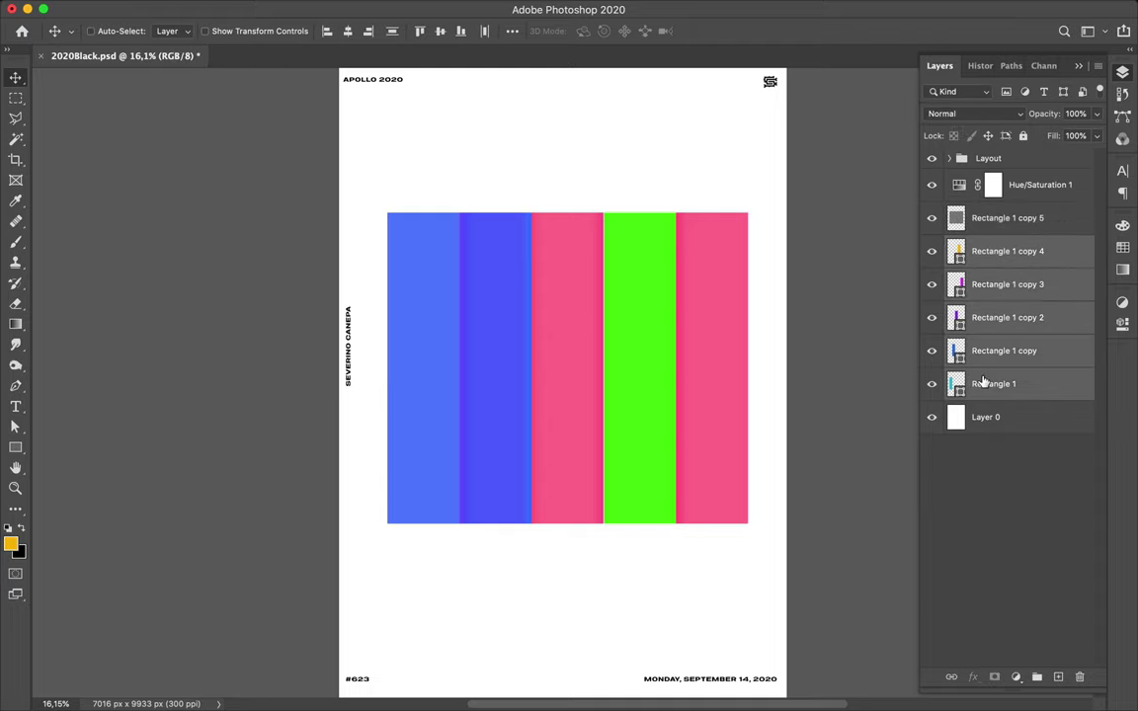
mouse_move(997, 245)
left_mouse_down()
mouse_move(998, 232)
mouse_move(999, 251)
left_mouse_up()
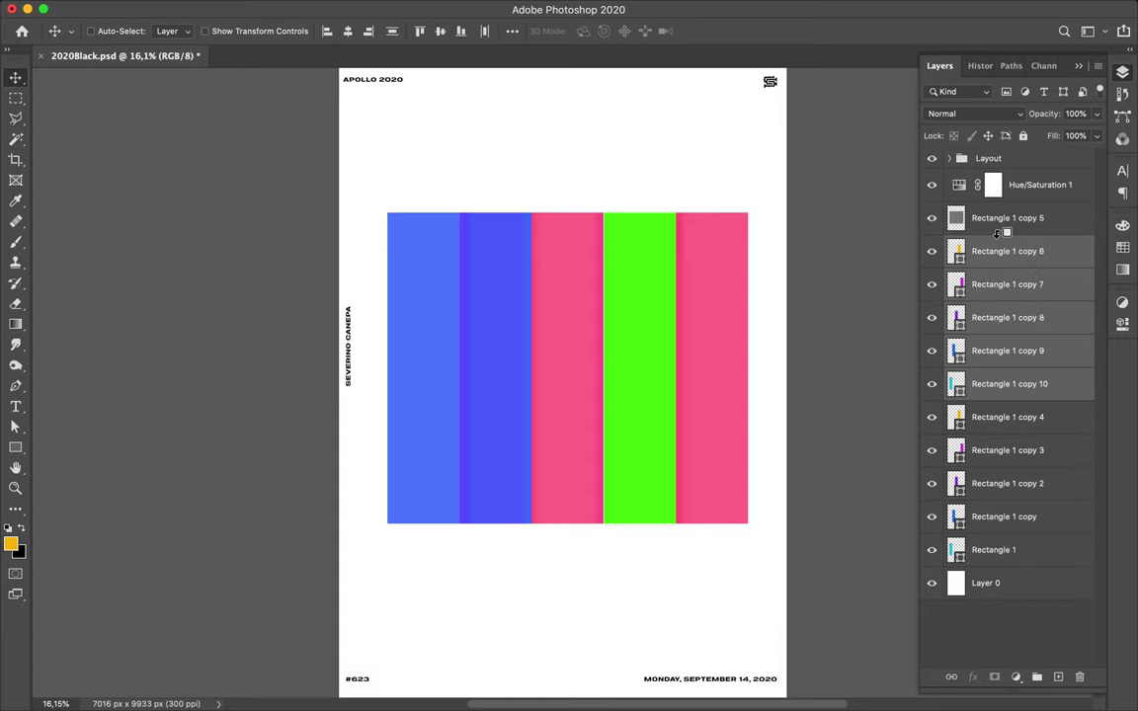
right_click(1001, 264)
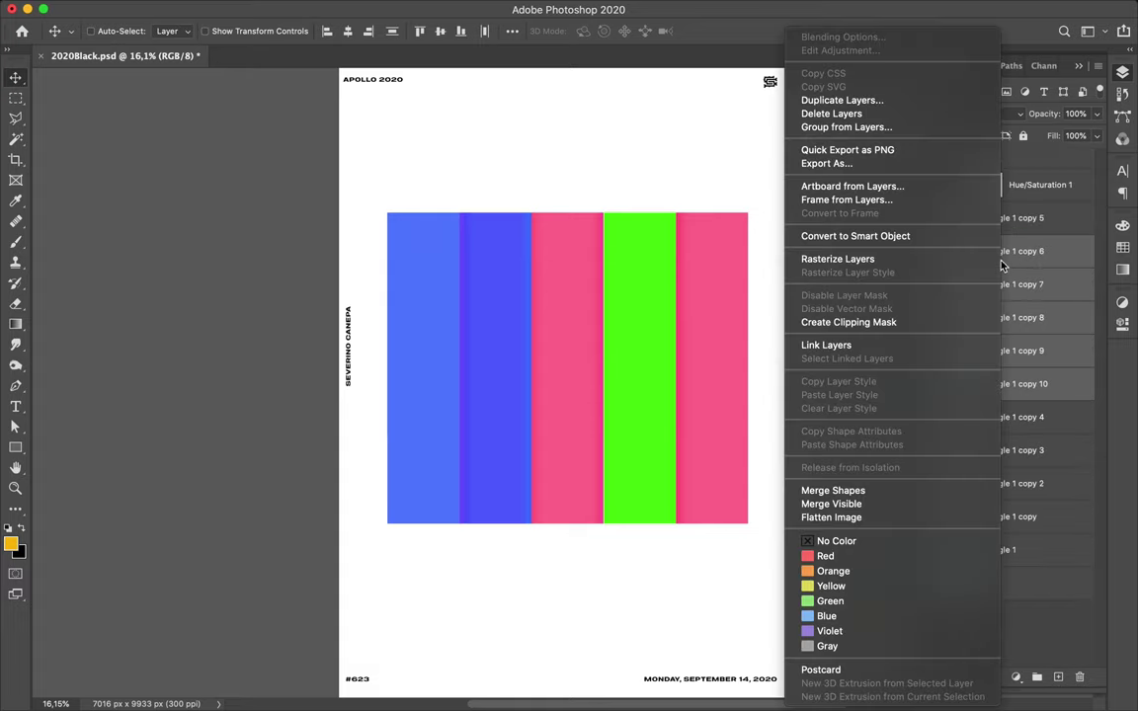
left_click(926, 259)
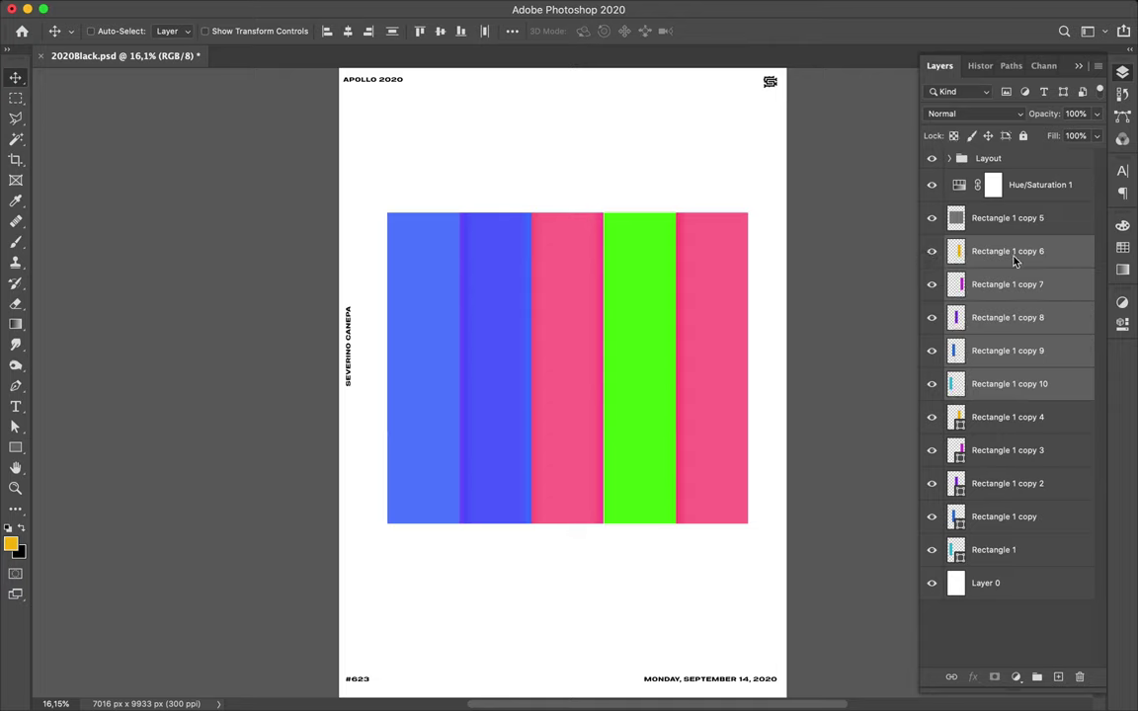
key("ctrl")
key("ctrl+e")
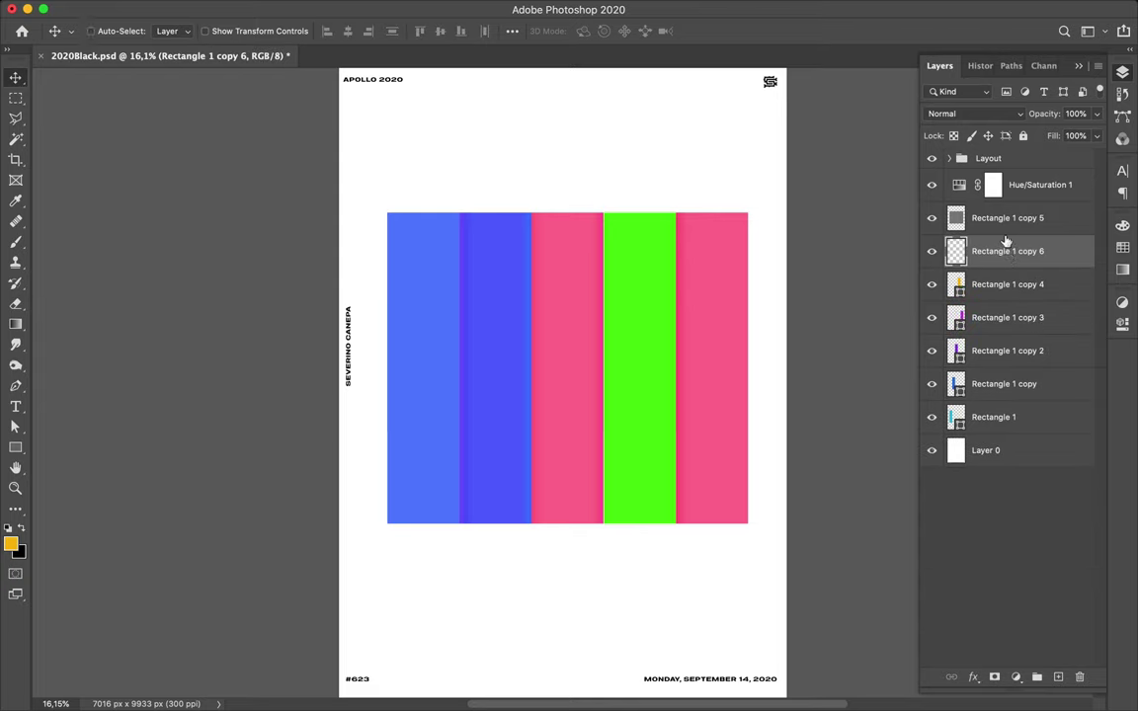
key("ctrl+j")
left_click_drag(1005, 233, 1003, 239)
Hide the five original bar layers, including Rectangle 1 copy 2 and copy 3
left_click(931, 316)
left_click(931, 417)
left_click(931, 450)
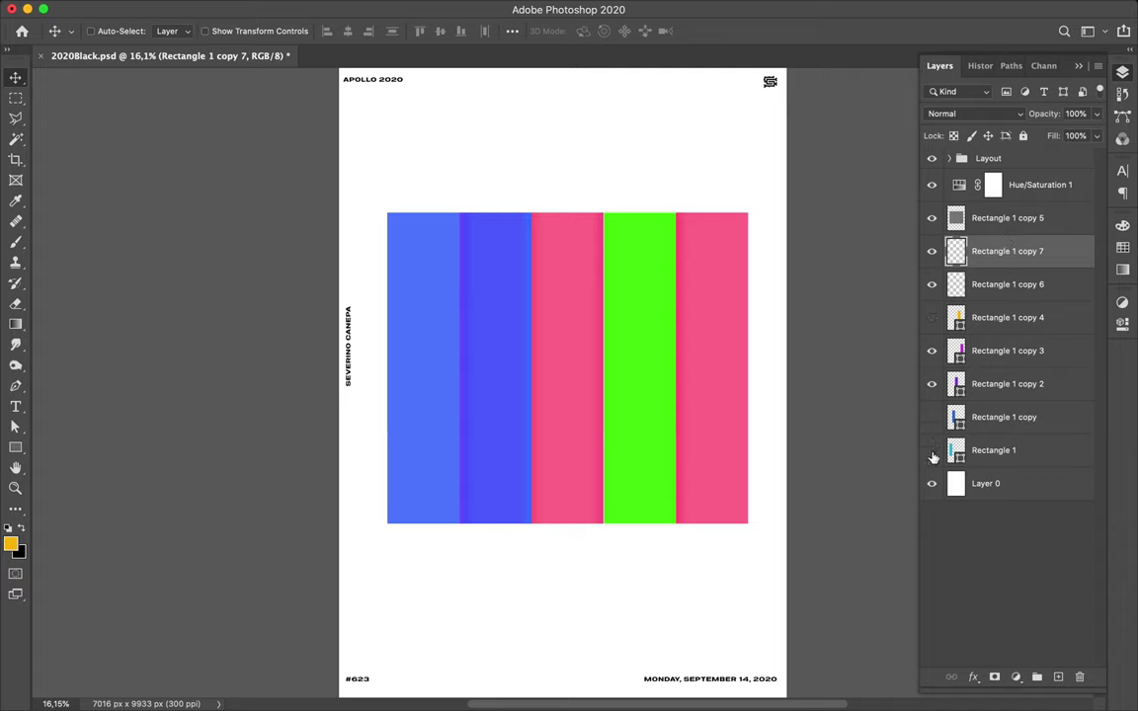
left_click(931, 350)
left_click(932, 385)
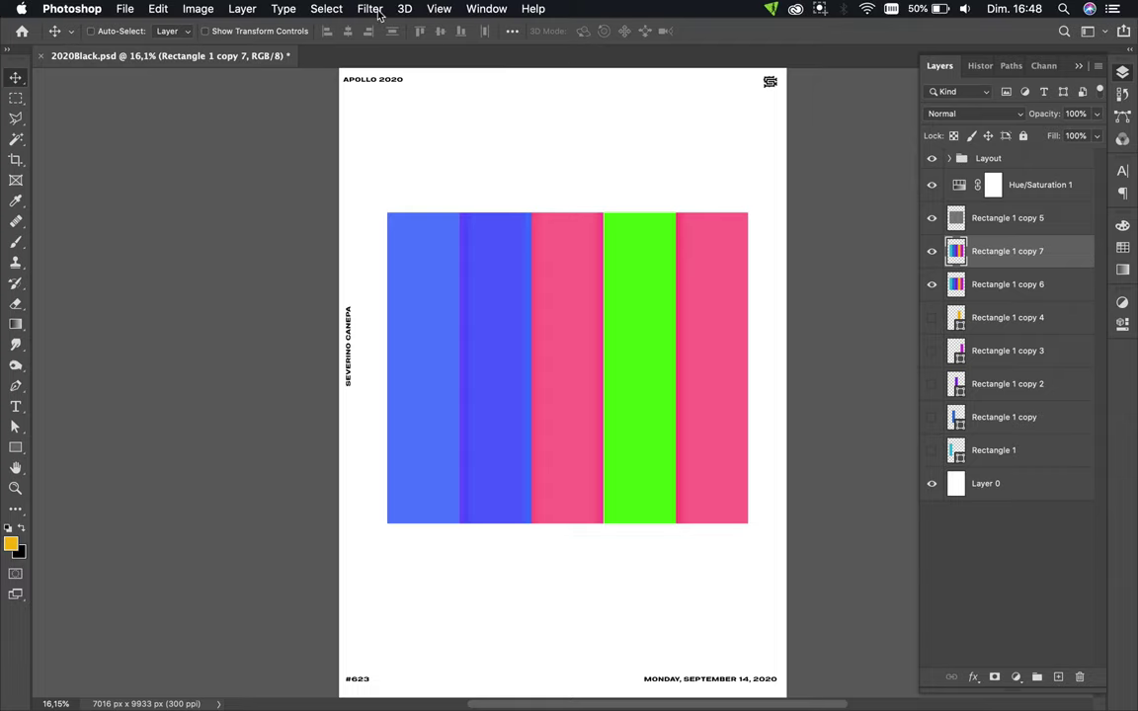
Apply a Pixelate > Mosaic filter with a 200-square cell size to Rectangle 1 copy 7
left_click(371, 9)
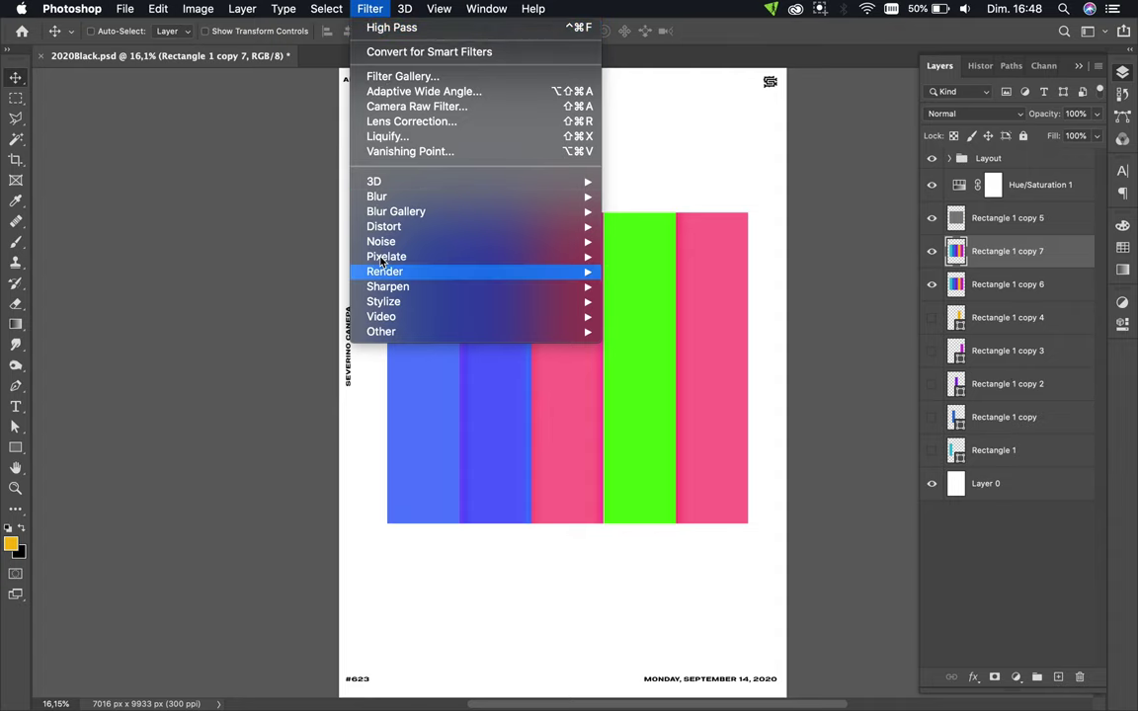
mouse_move(474, 257)
left_click(650, 331)
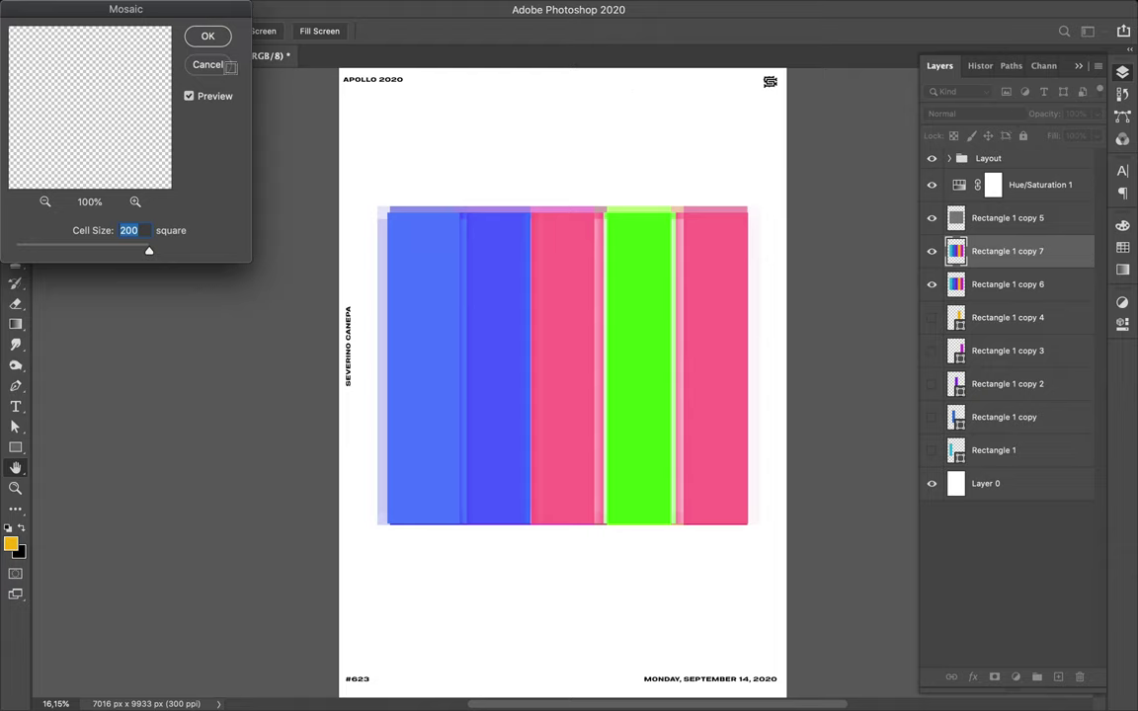
left_click(207, 36)
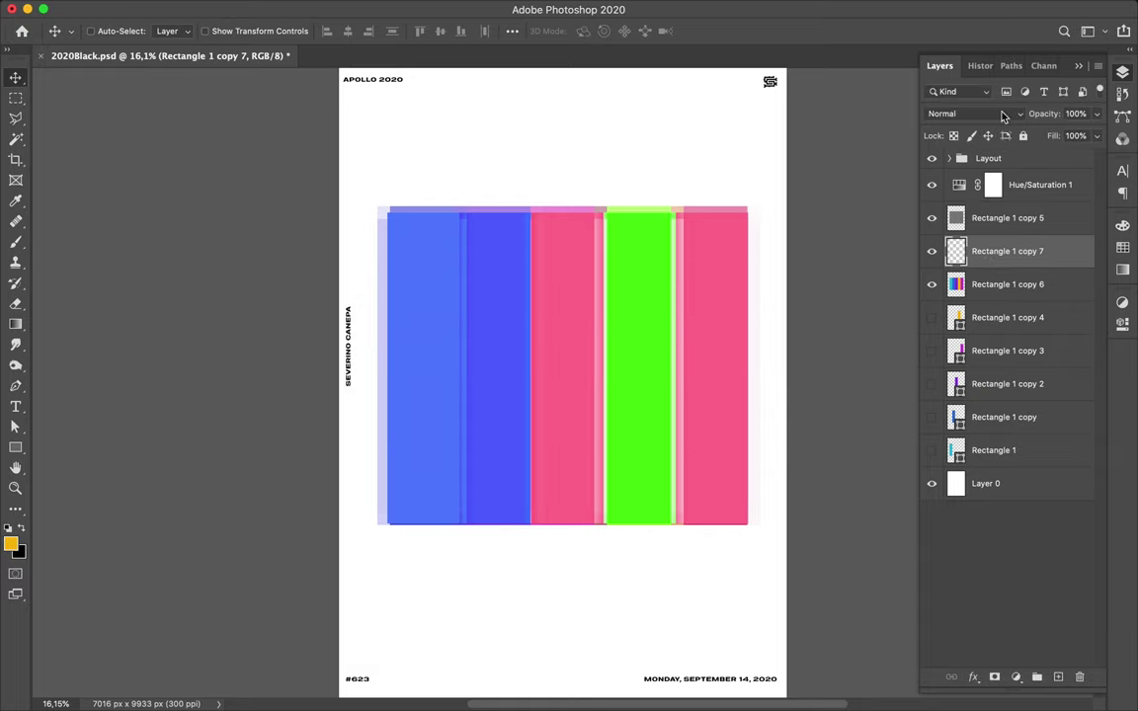
Set Rectangle 1 copy 7 to Overlay blending and select the Color Dodge layer Rectangle 1 copy 5
left_click(1001, 114)
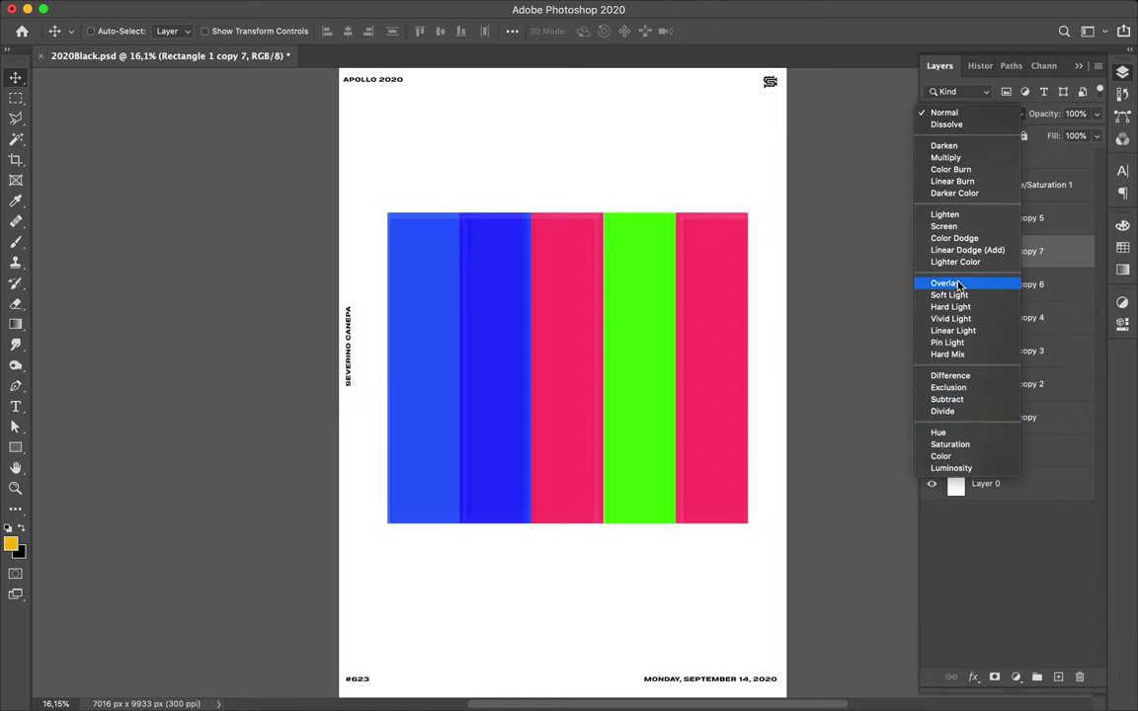
left_click(956, 284)
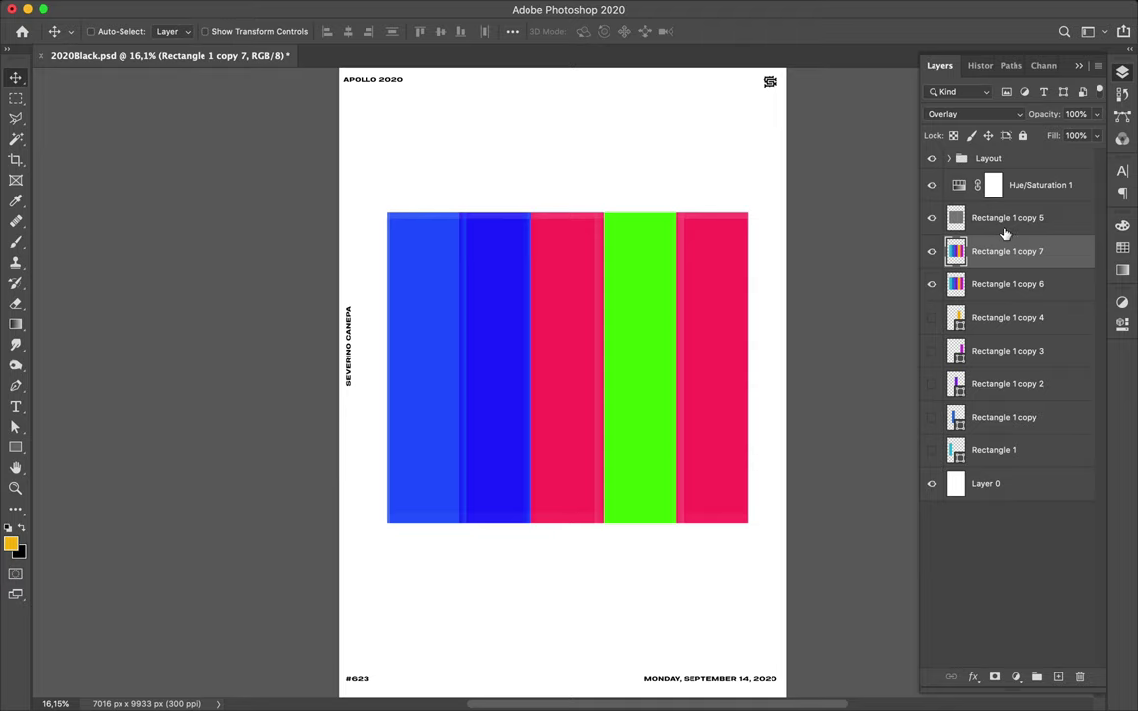
left_click(1004, 227)
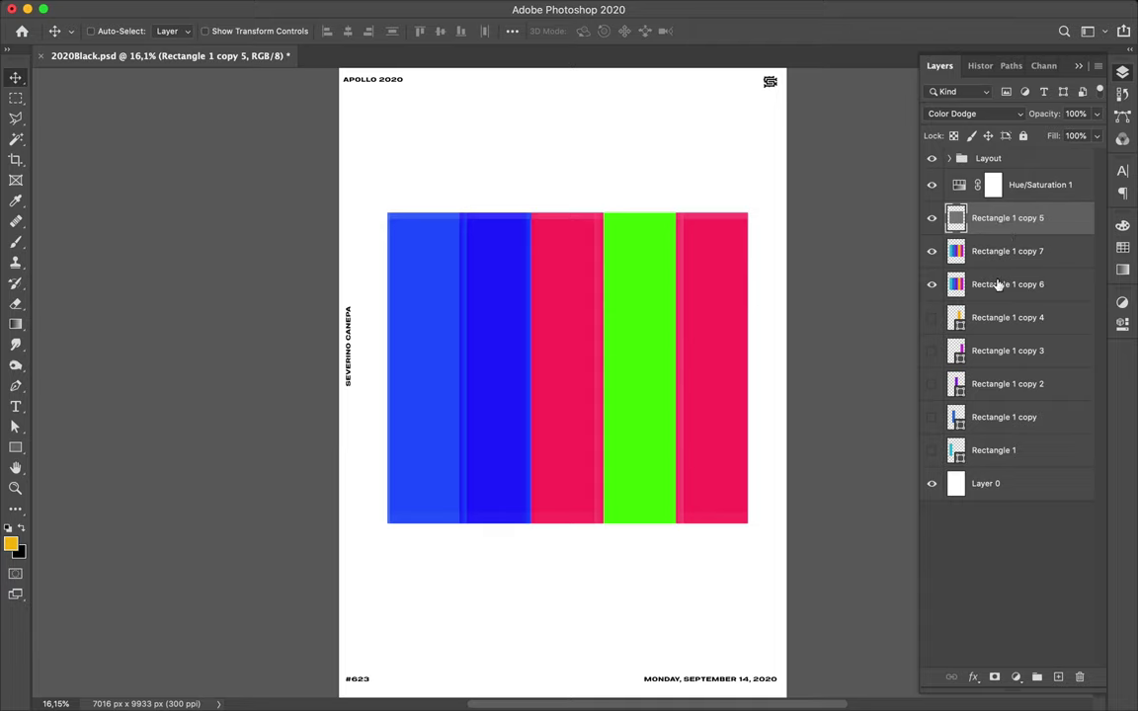
Duplicate Rectangle 1 copy 5, 6 and 7 and merge the copies into Rectangle 1 copy 8
left_click(998, 285, "shift")
left_click_drag(998, 285, 987, 209)
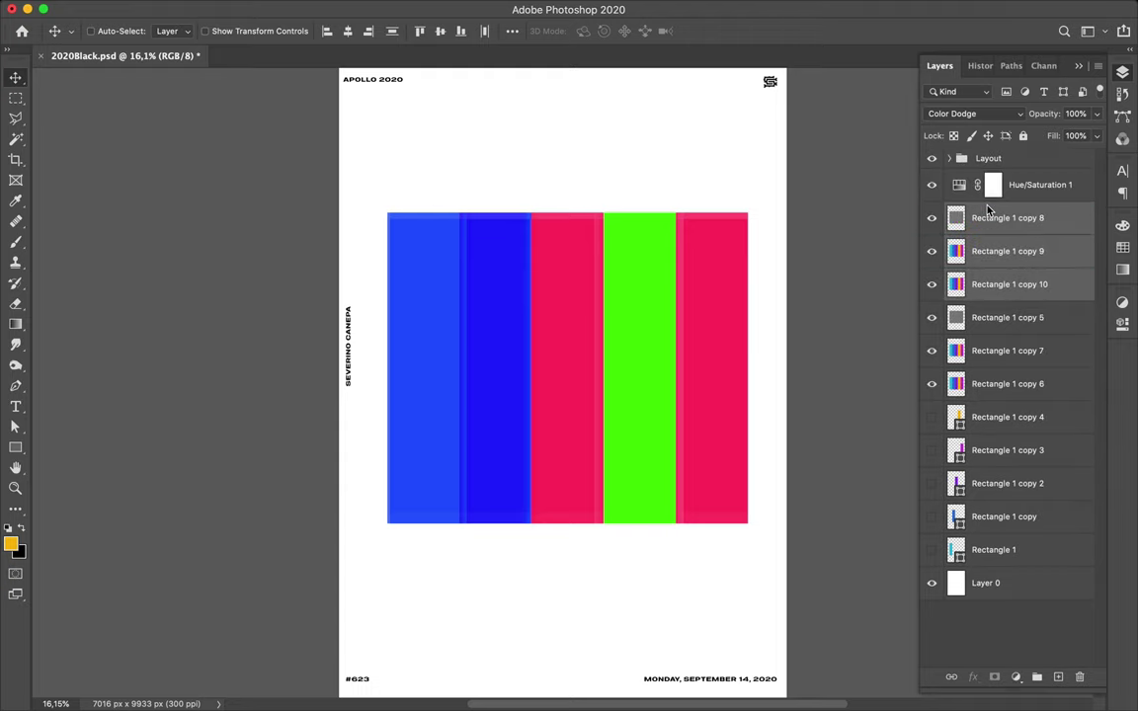
key("super")
key("ctrl+e")
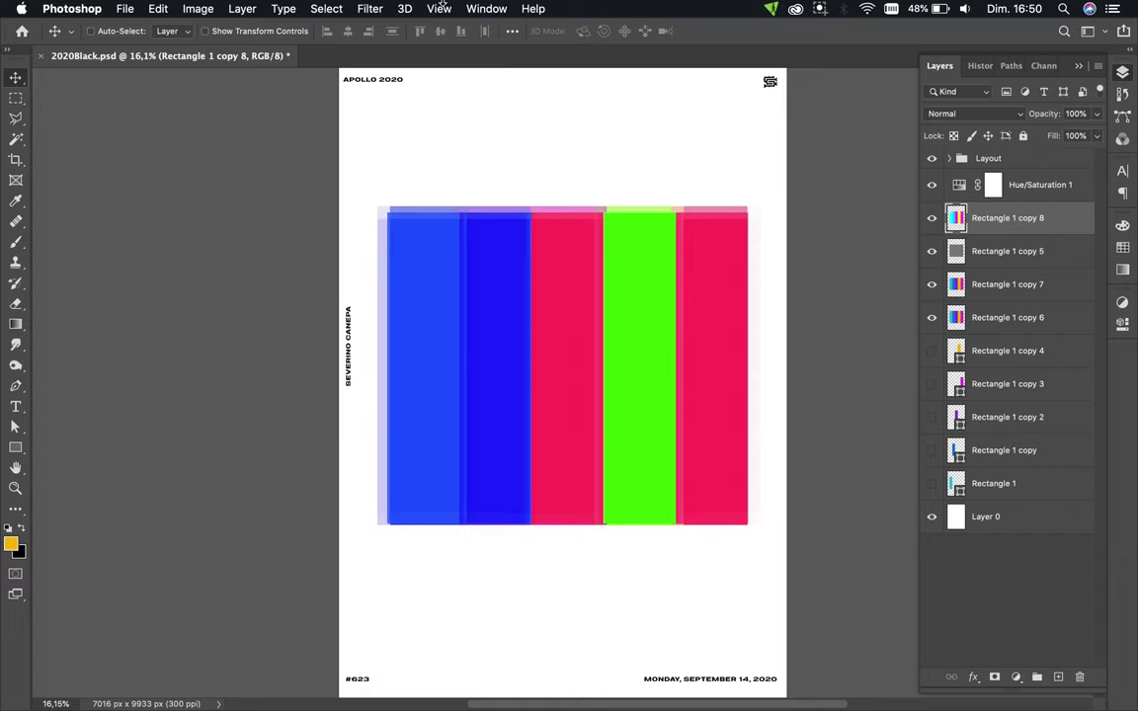
Open Liquify on the merged bars and warp a horizontal ripple across the lower middle bars
left_click(376, 10)
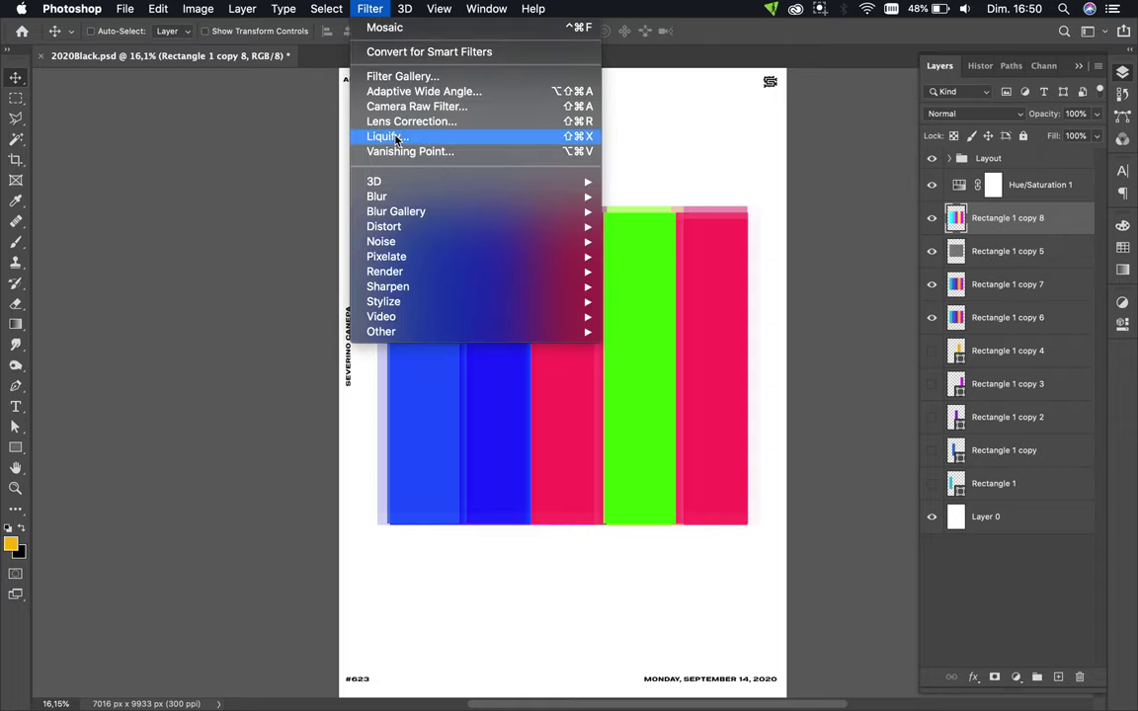
left_click(393, 136)
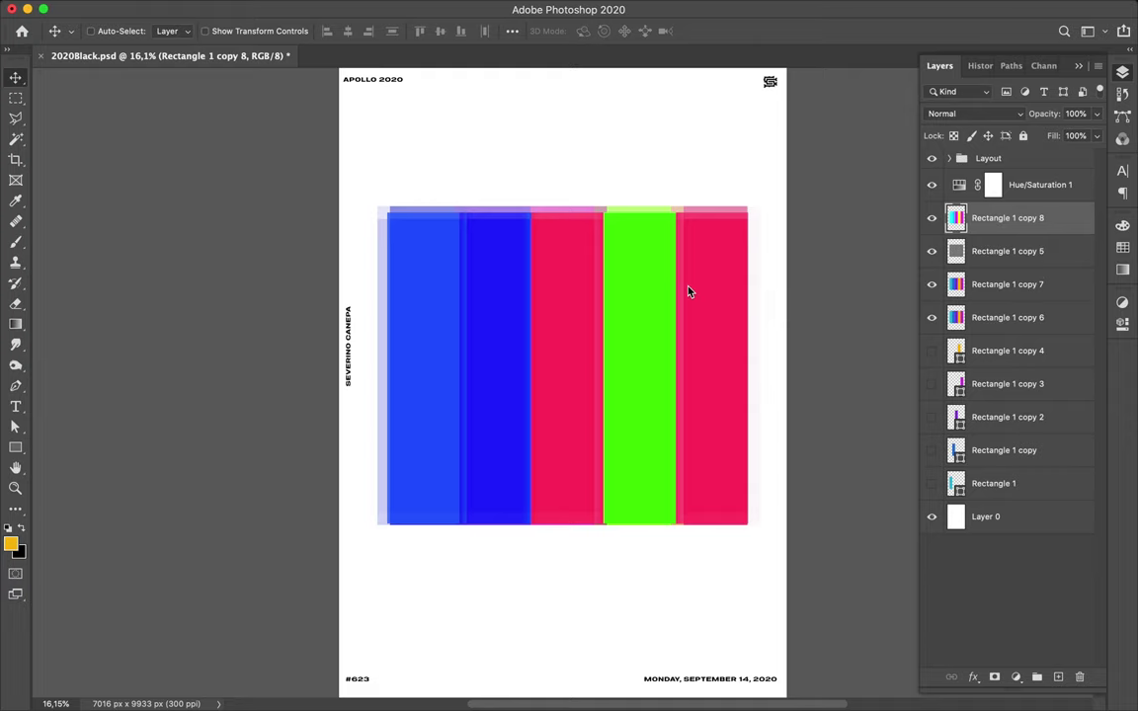
key("shift+super+x")
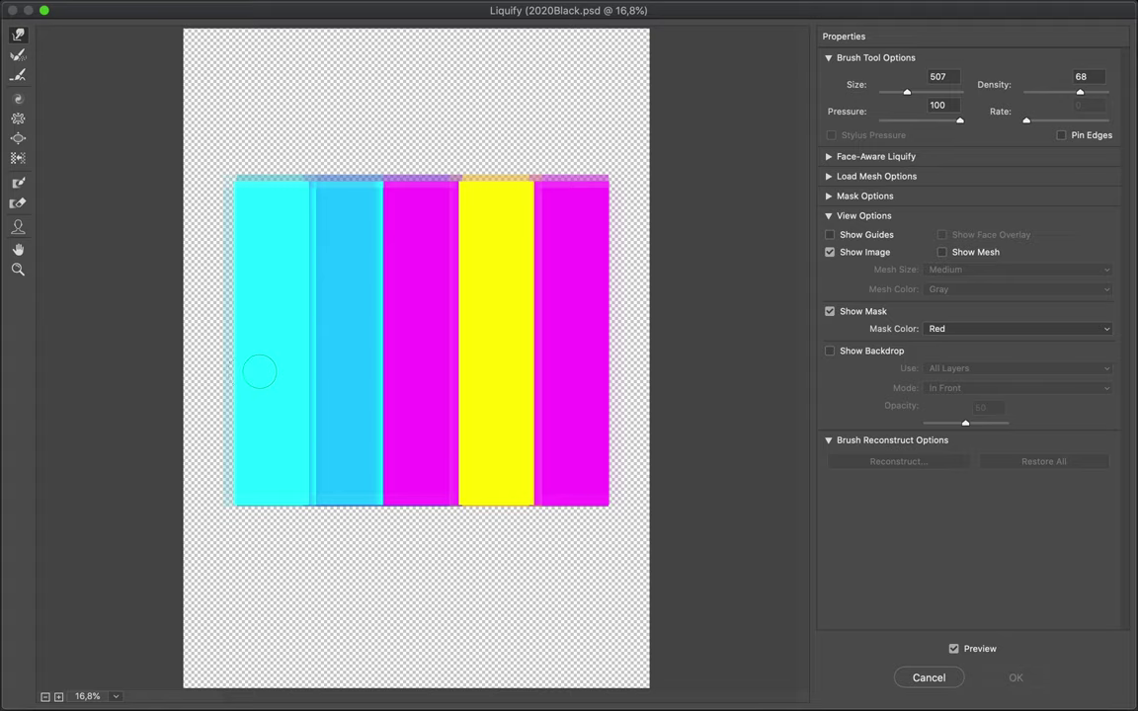
left_click_drag(254, 371, 614, 373)
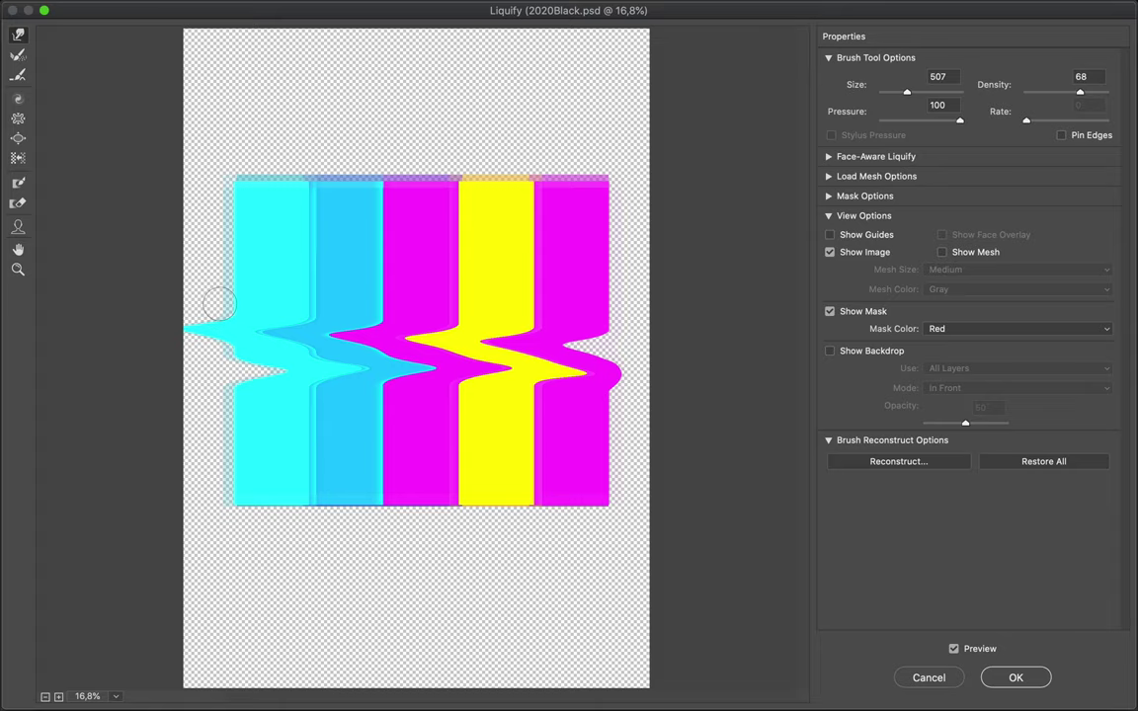
Push back-and-forth waves across the middle and upper bars, denting the cyan and magenta edges
left_click_drag(220, 305, 316, 292)
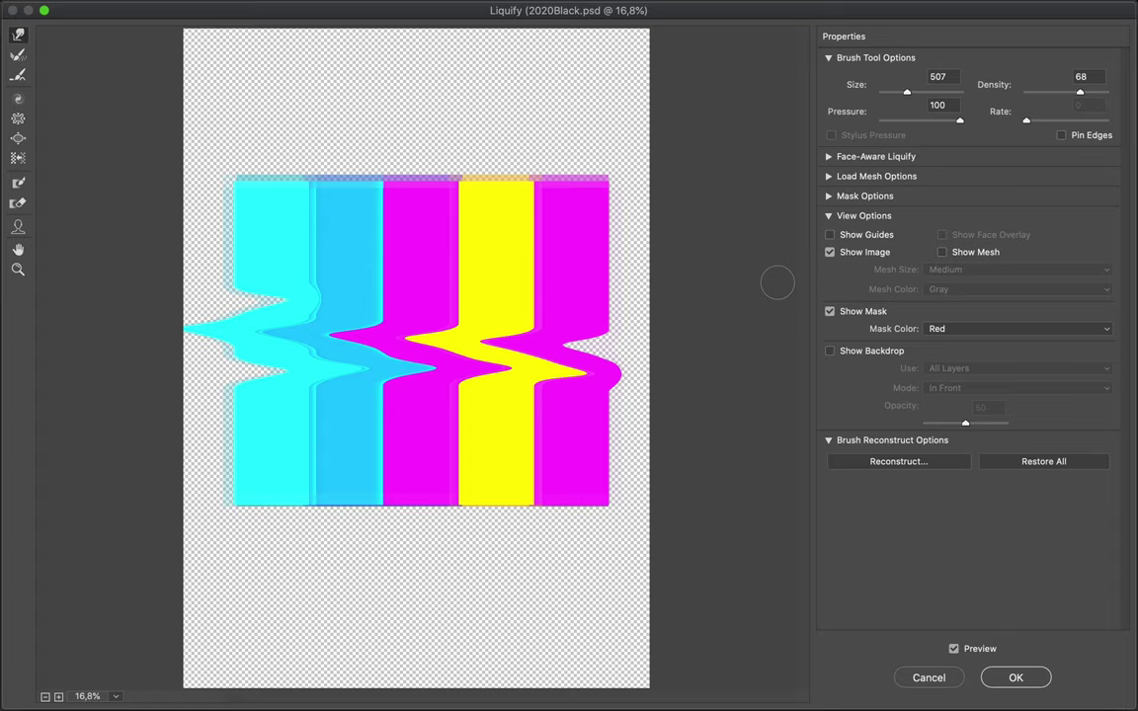
left_click_drag(326, 286, 612, 284)
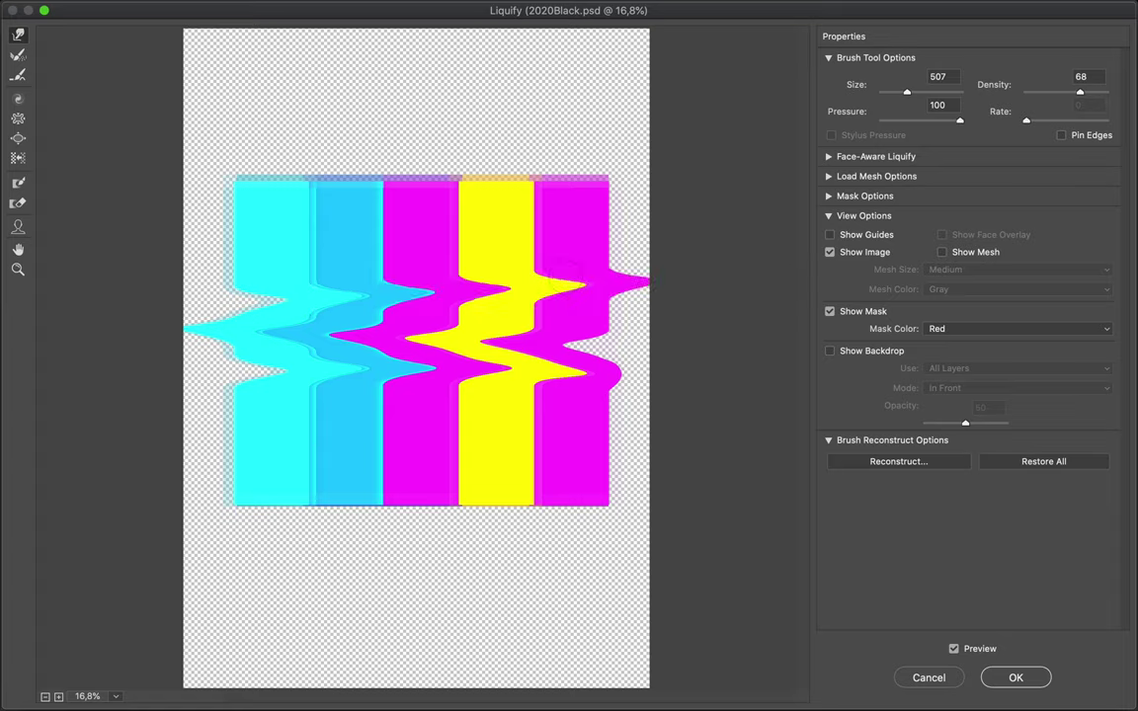
left_click_drag(637, 255, 203, 239)
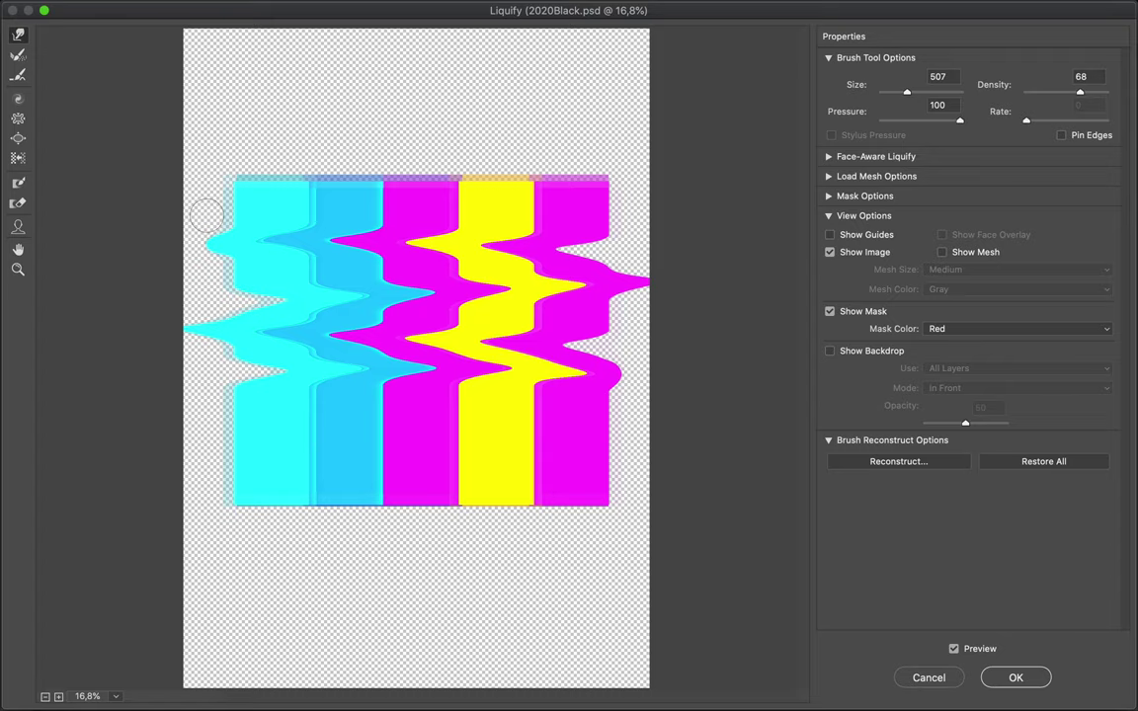
left_click_drag(206, 209, 632, 210)
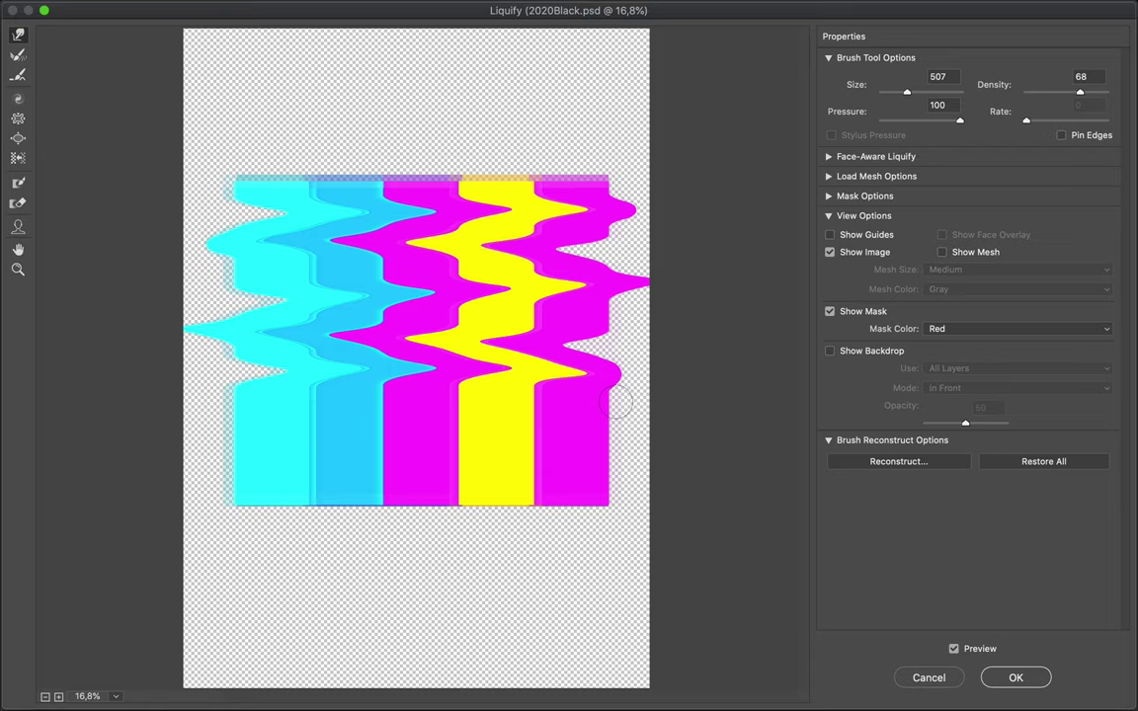
left_click_drag(614, 401, 600, 404)
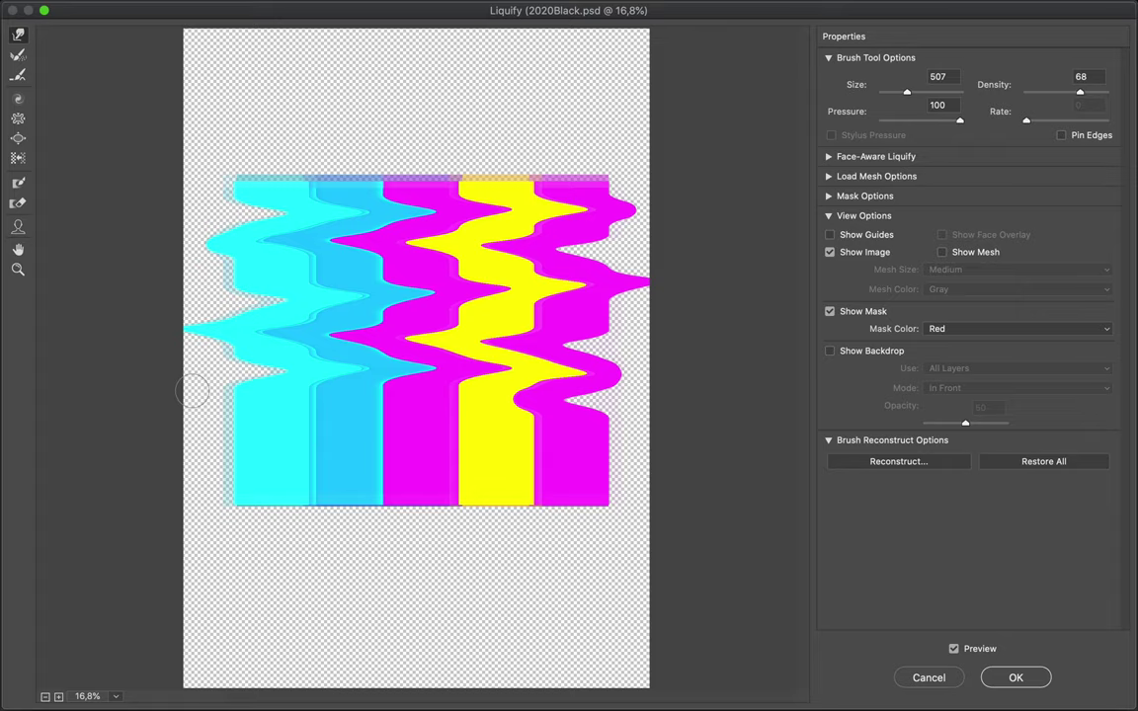
left_click_drag(192, 391, 178, 393)
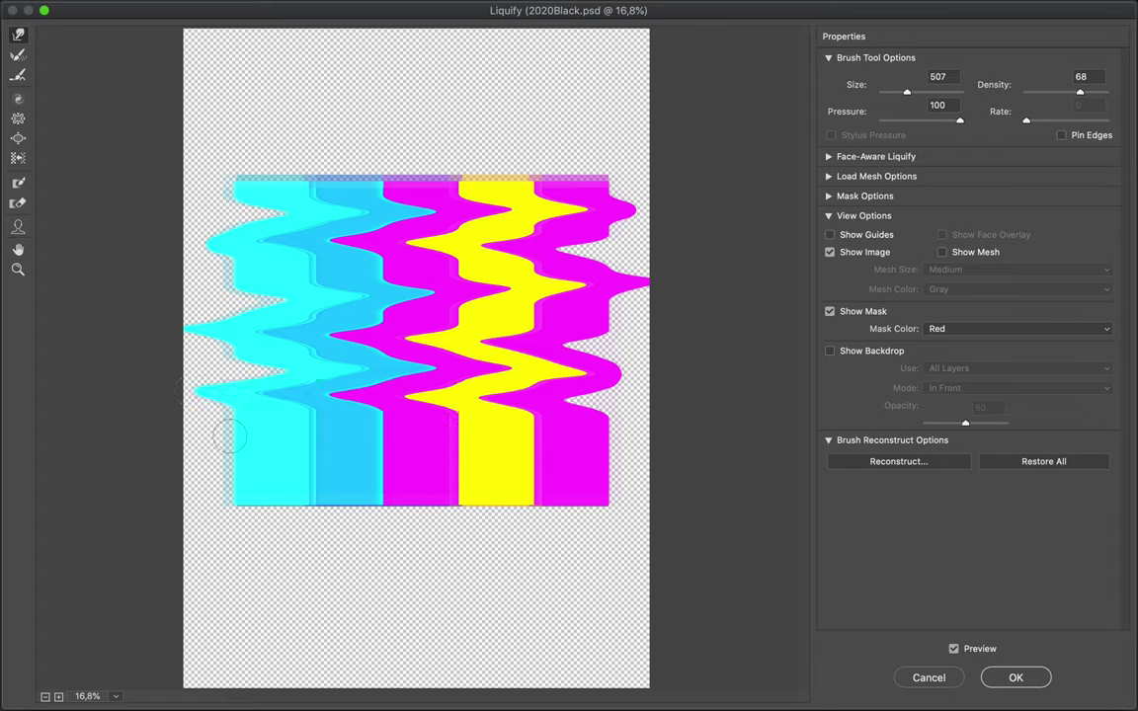
Ripple the lower bands left and right and pull the bars' top edge leftward
left_click_drag(223, 421, 639, 419)
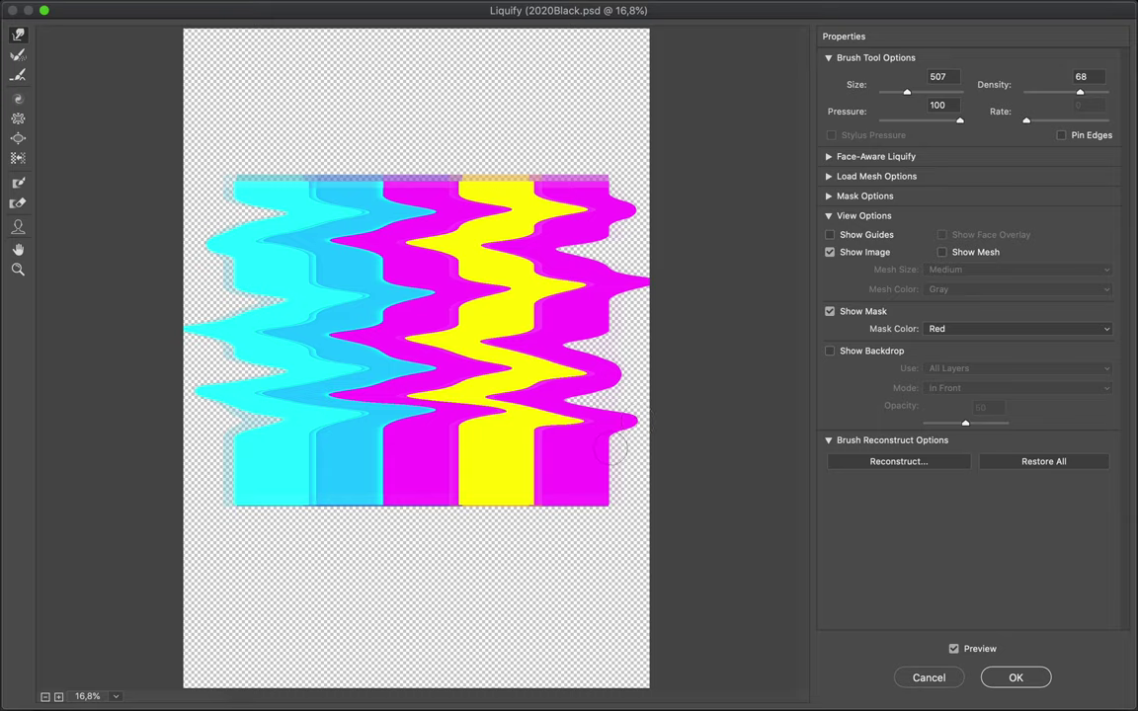
left_click_drag(609, 449, 165, 459)
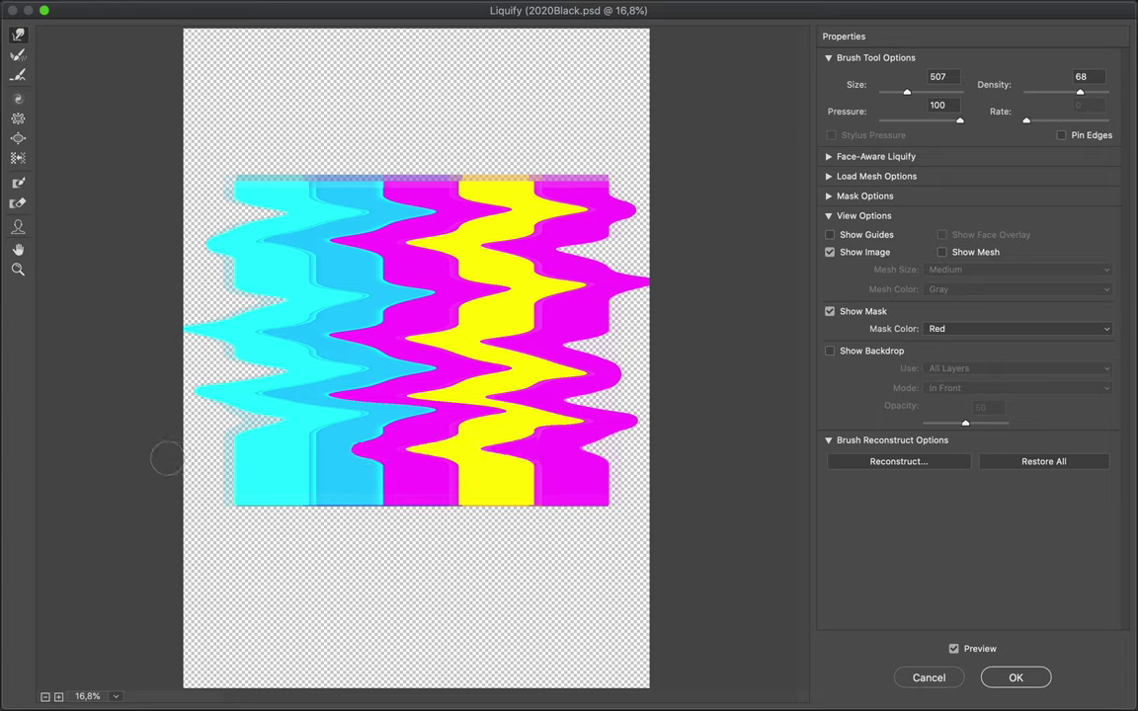
left_click_drag(165, 458, 247, 472)
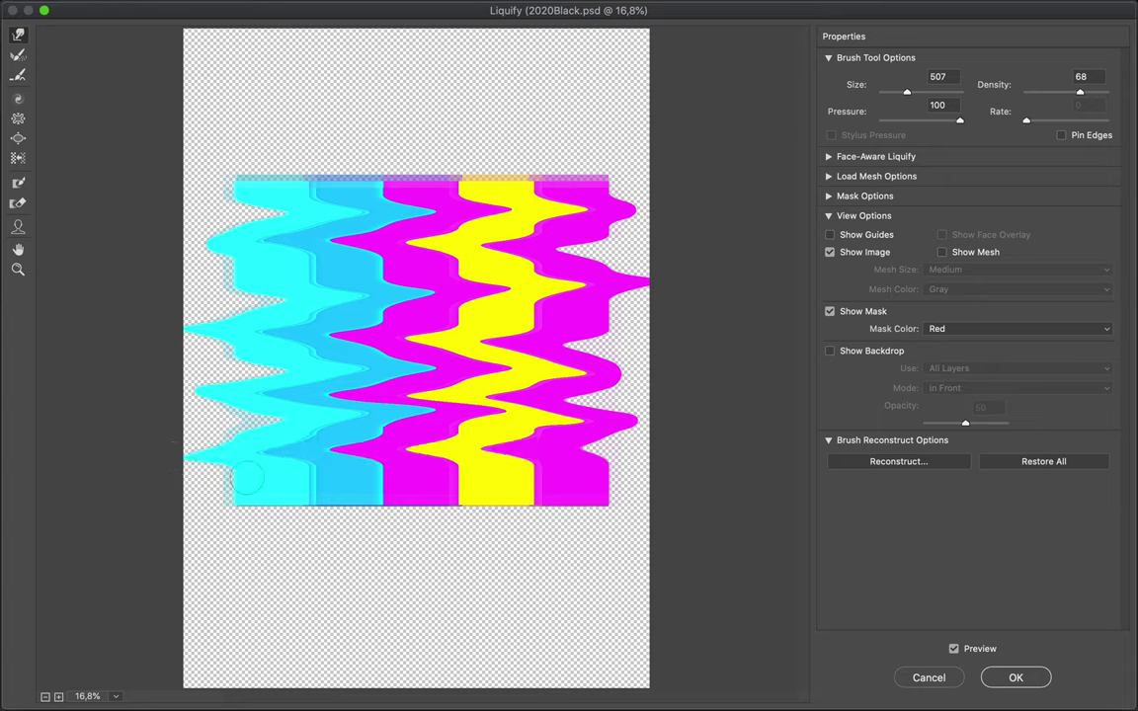
mouse_move(321, 475)
left_mouse_down()
mouse_move(628, 464)
mouse_move(563, 435)
left_mouse_up()
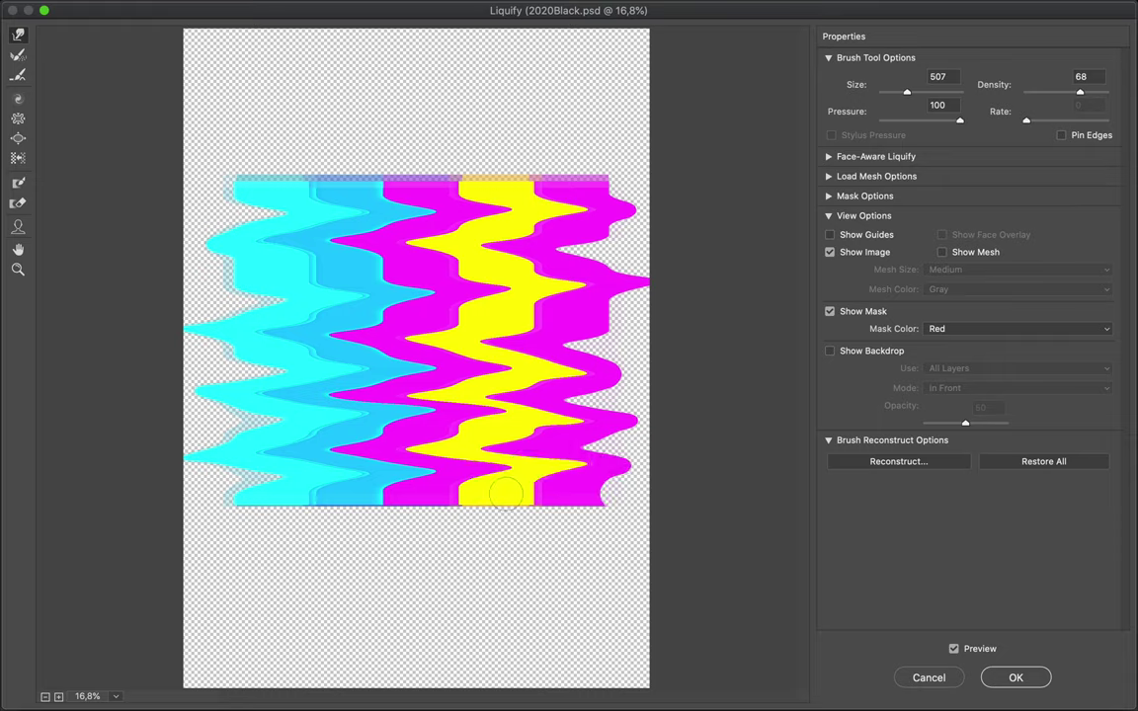
mouse_move(455, 445)
left_mouse_down()
mouse_move(346, 441)
mouse_move(209, 498)
left_mouse_up()
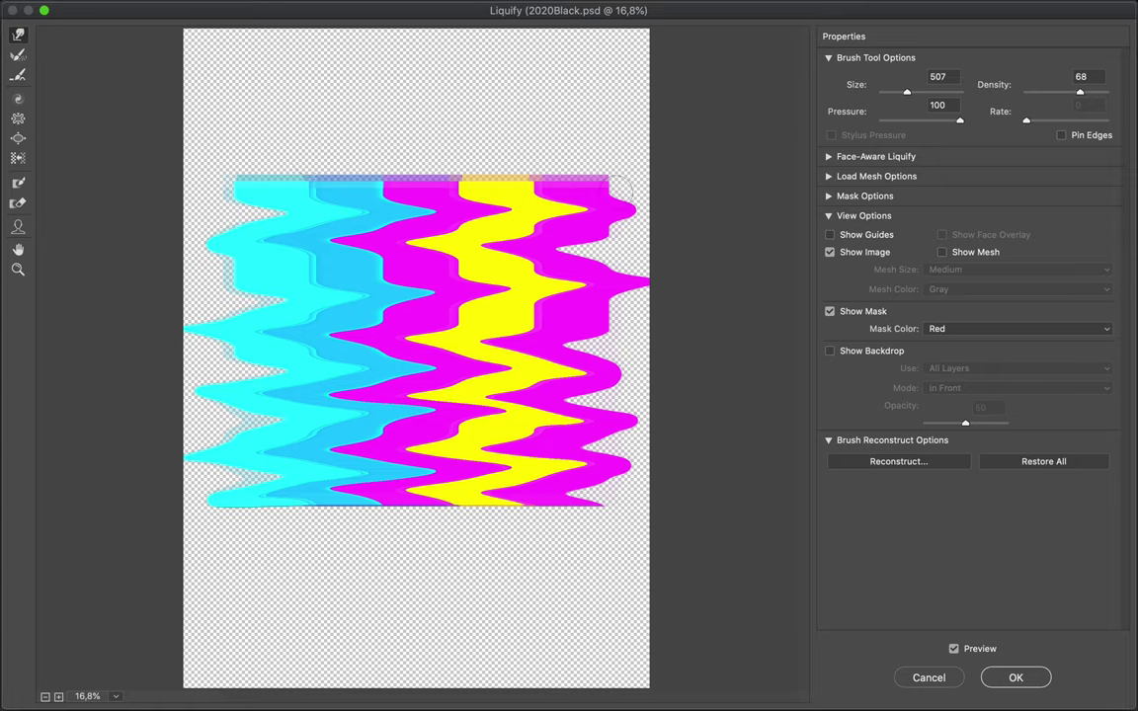
left_click_drag(617, 185, 219, 186)
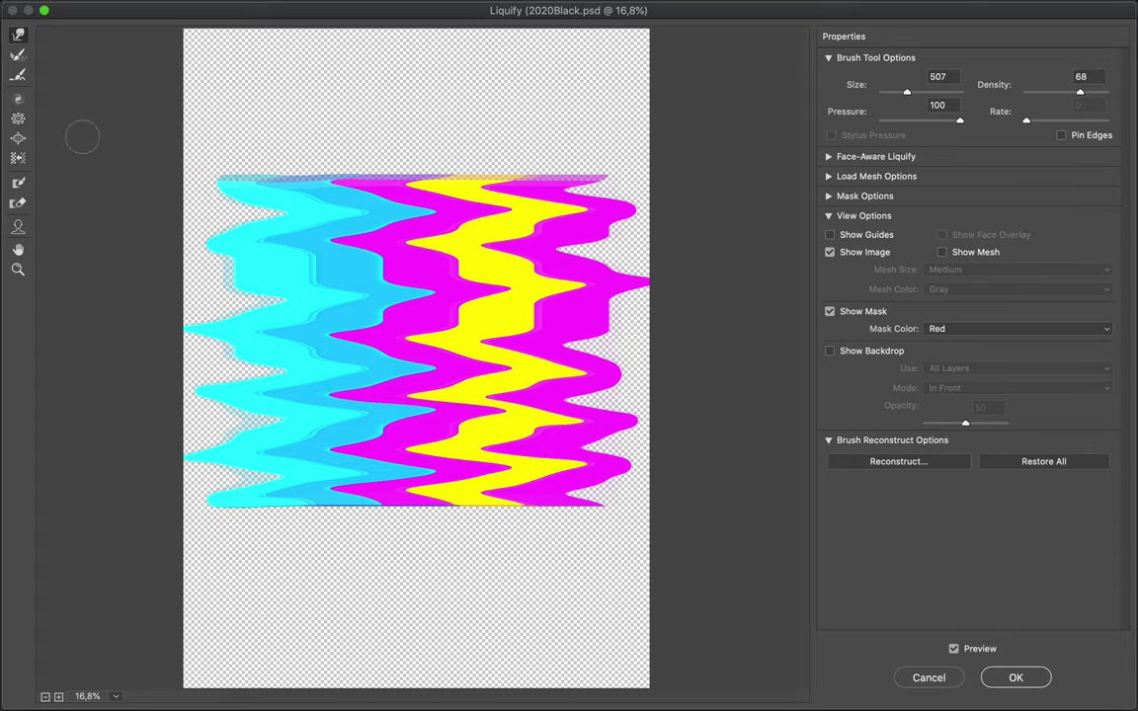
left_click(20, 102)
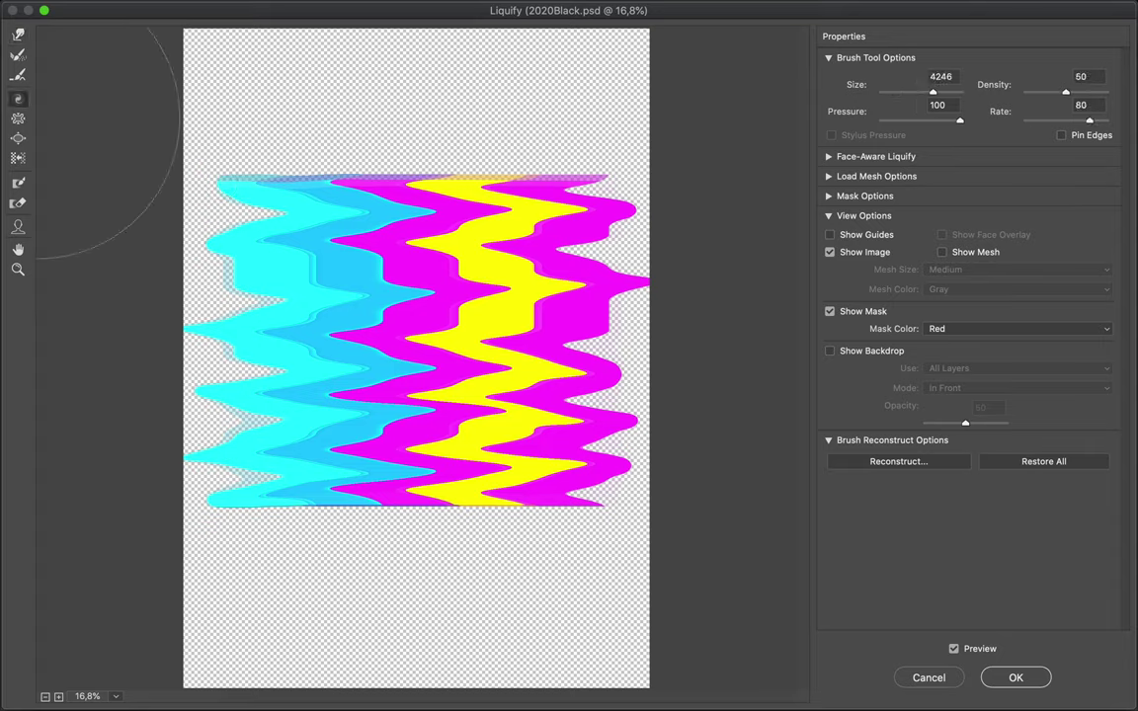
left_click_drag(334, 242, 334, 242)
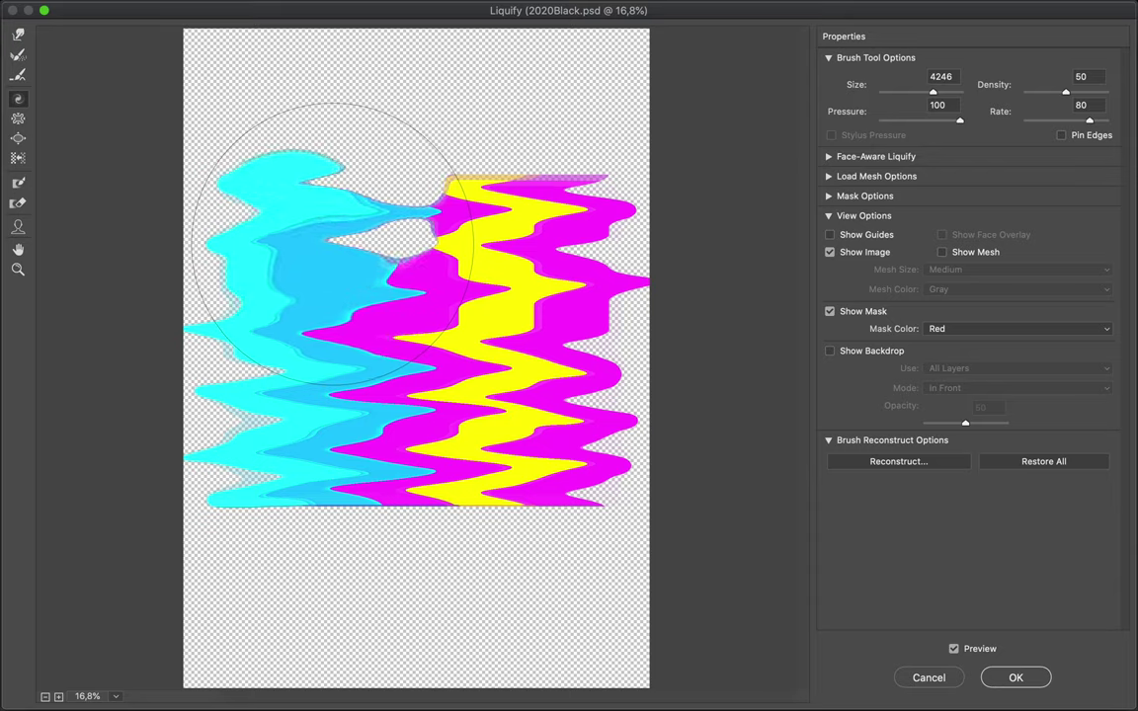
key("alt+space")
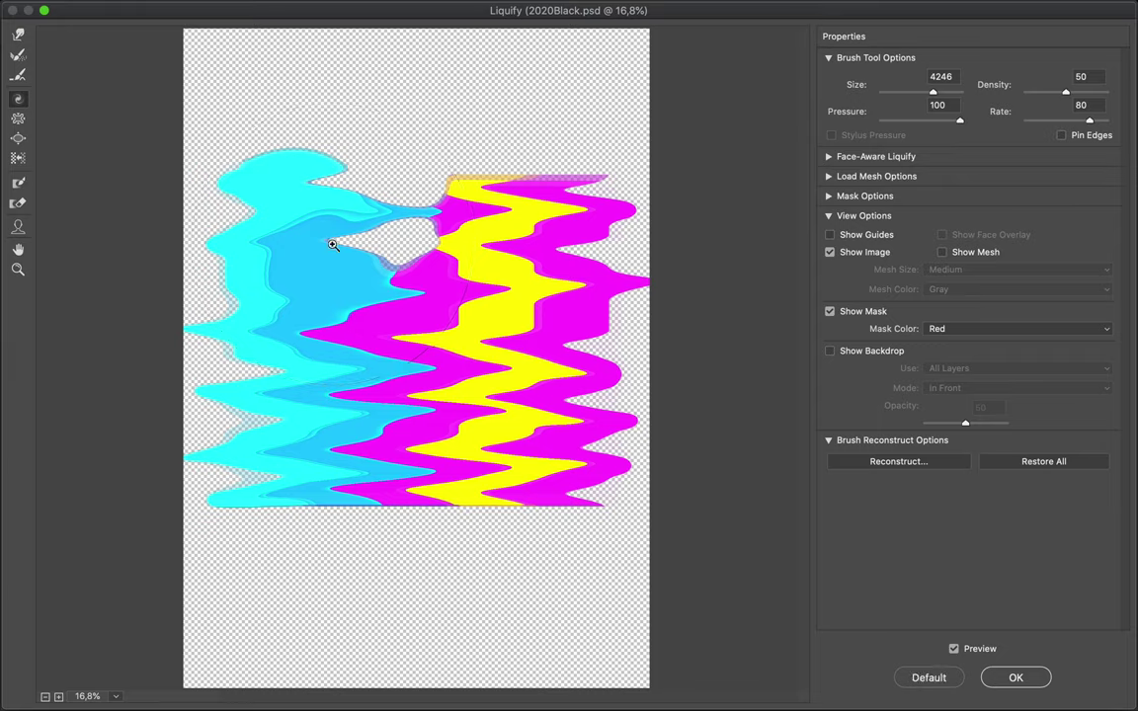
key("ctrl+z")
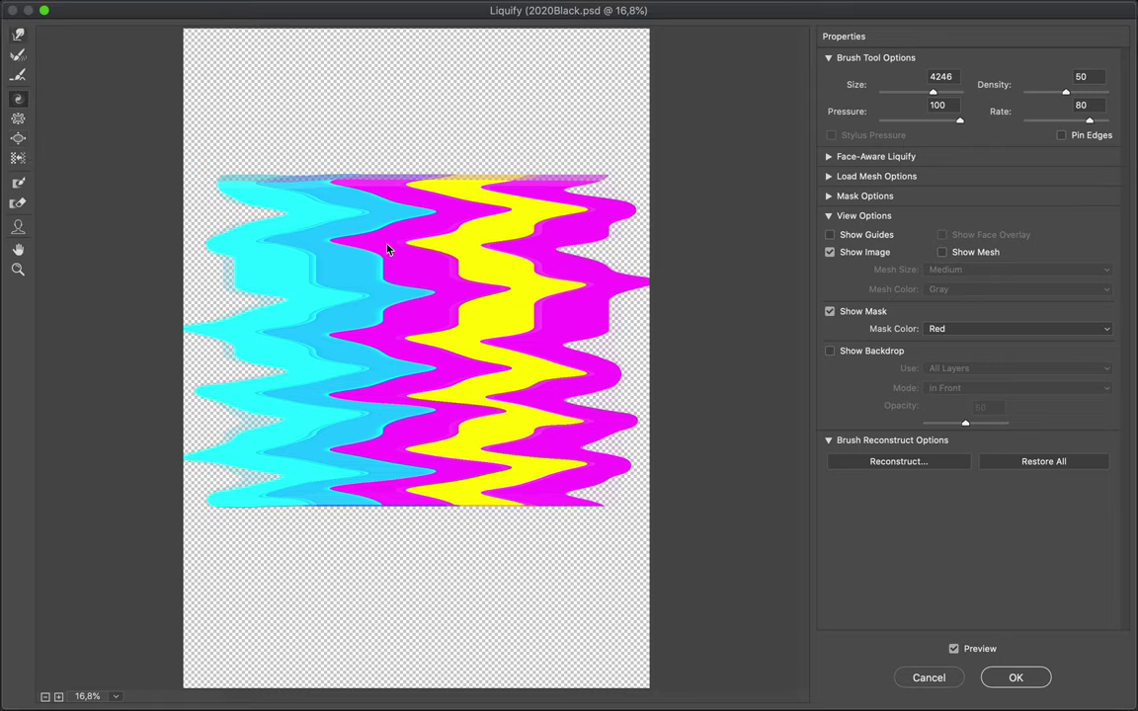
key("w")
left_click_drag(373, 259, 340, 314)
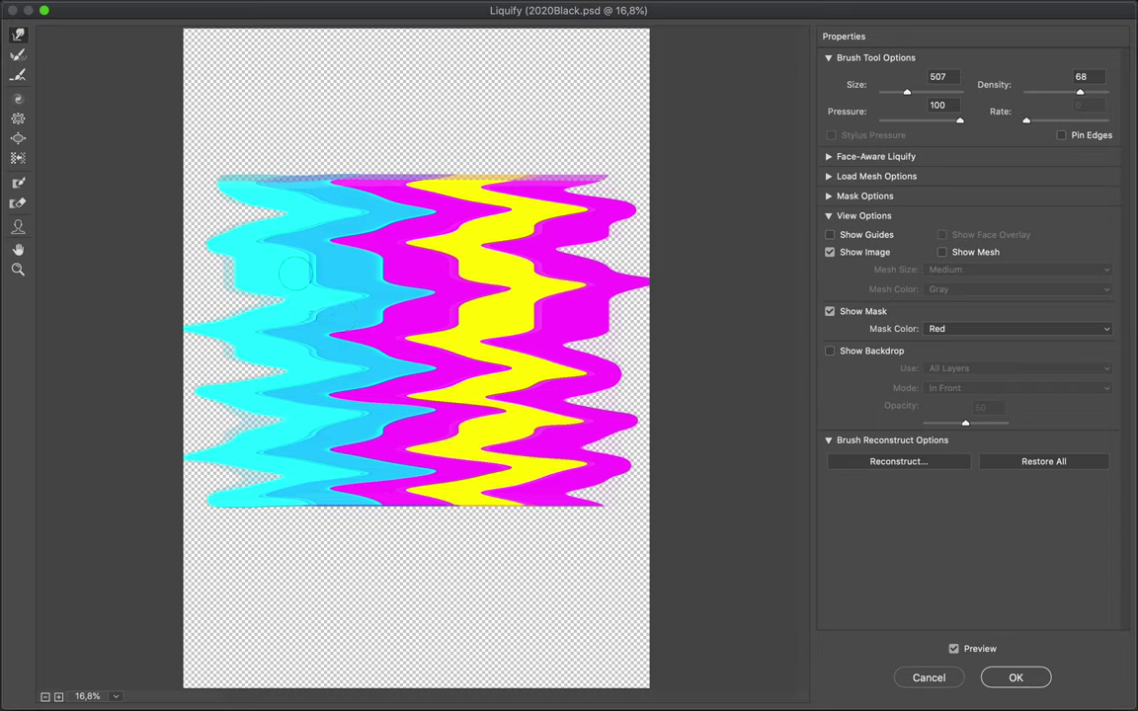
Swirl the blue band and bend the yellow and magenta bands up and down with Forward Warp
mouse_move(294, 235)
left_mouse_down()
mouse_move(327, 500)
mouse_move(333, 225)
mouse_move(356, 355)
mouse_move(373, 373)
mouse_move(330, 286)
mouse_move(322, 197)
mouse_move(351, 177)
mouse_move(380, 276)
mouse_move(346, 316)
mouse_move(343, 434)
mouse_move(378, 422)
left_mouse_up()
mouse_move(356, 380)
left_mouse_down()
mouse_move(341, 232)
mouse_move(354, 156)
mouse_move(367, 163)
mouse_move(355, 277)
mouse_move(370, 464)
mouse_move(390, 484)
mouse_move(405, 414)
mouse_move(385, 296)
mouse_move(395, 158)
mouse_move(446, 528)
mouse_move(465, 127)
mouse_move(464, 187)
mouse_move(495, 328)
mouse_move(483, 519)
mouse_move(462, 434)
mouse_move(470, 237)
mouse_move(530, 140)
left_mouse_up()
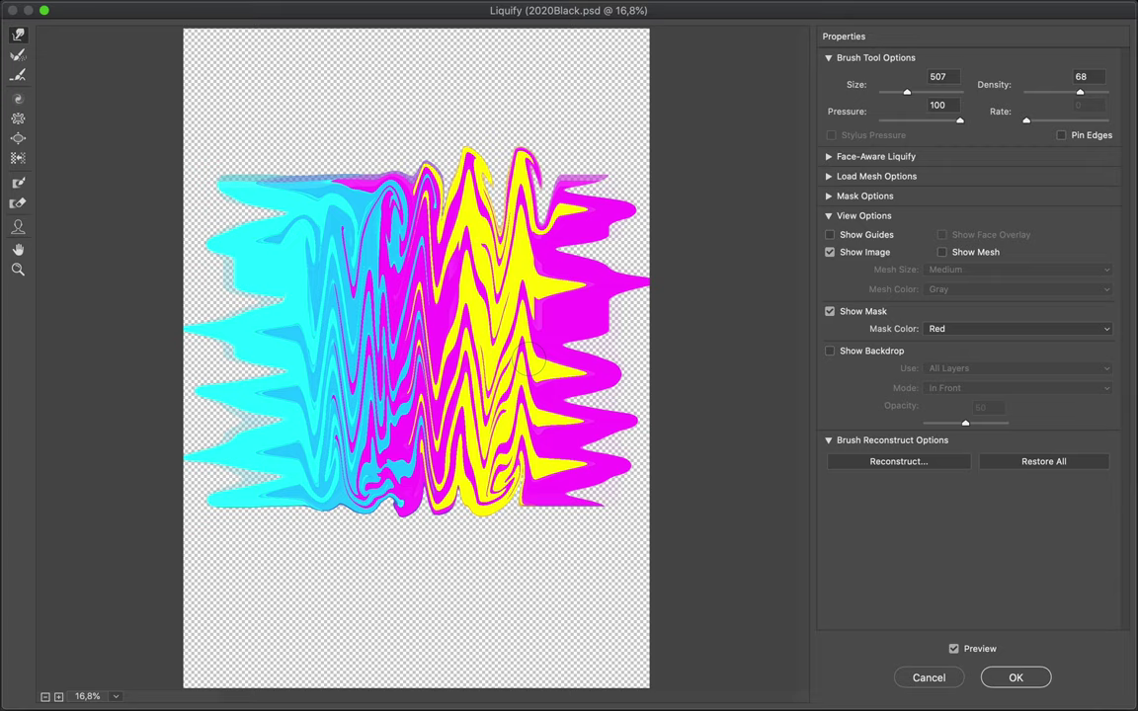
left_click_drag(476, 335, 521, 519)
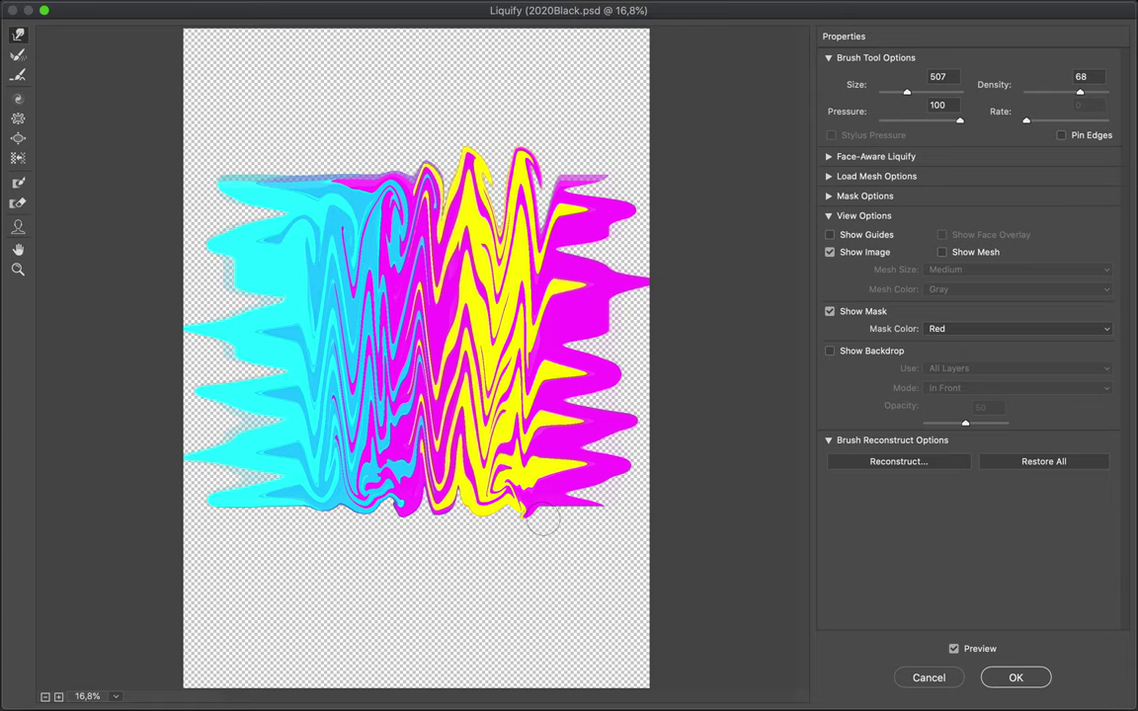
left_click_drag(543, 522, 553, 213)
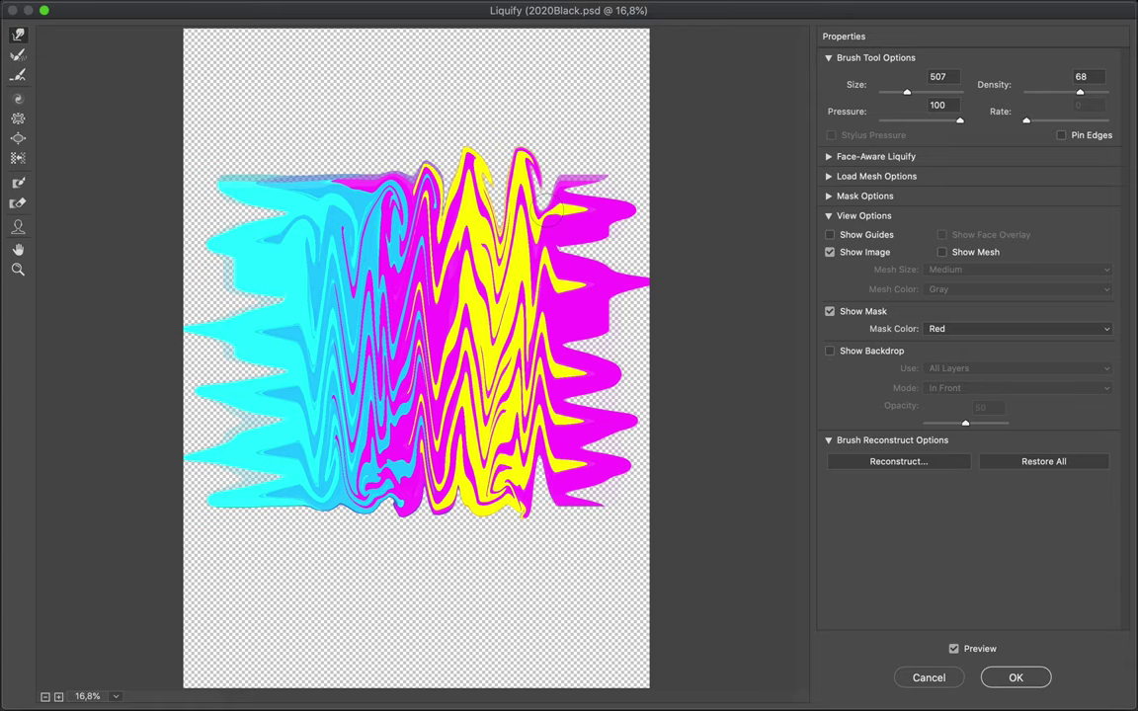
left_click_drag(553, 213, 556, 543)
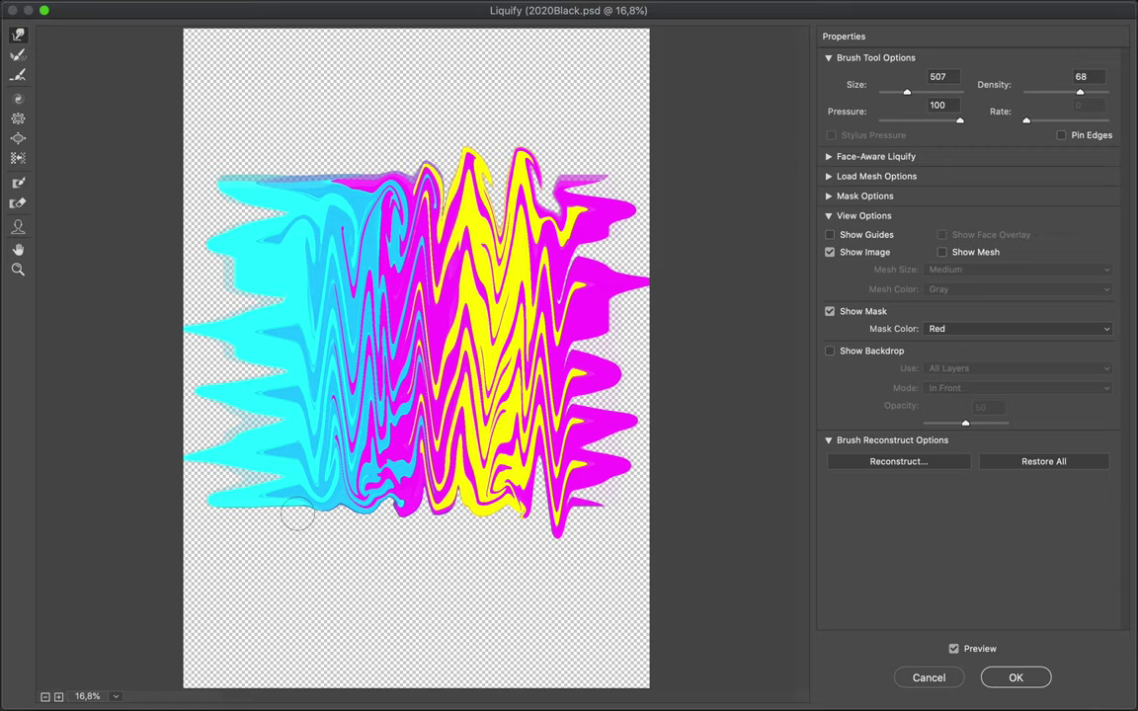
Push a cyan streak from bottom to top, smear the cyan-magenta boundary, and accept Liquify
left_click_drag(296, 514, 295, 234)
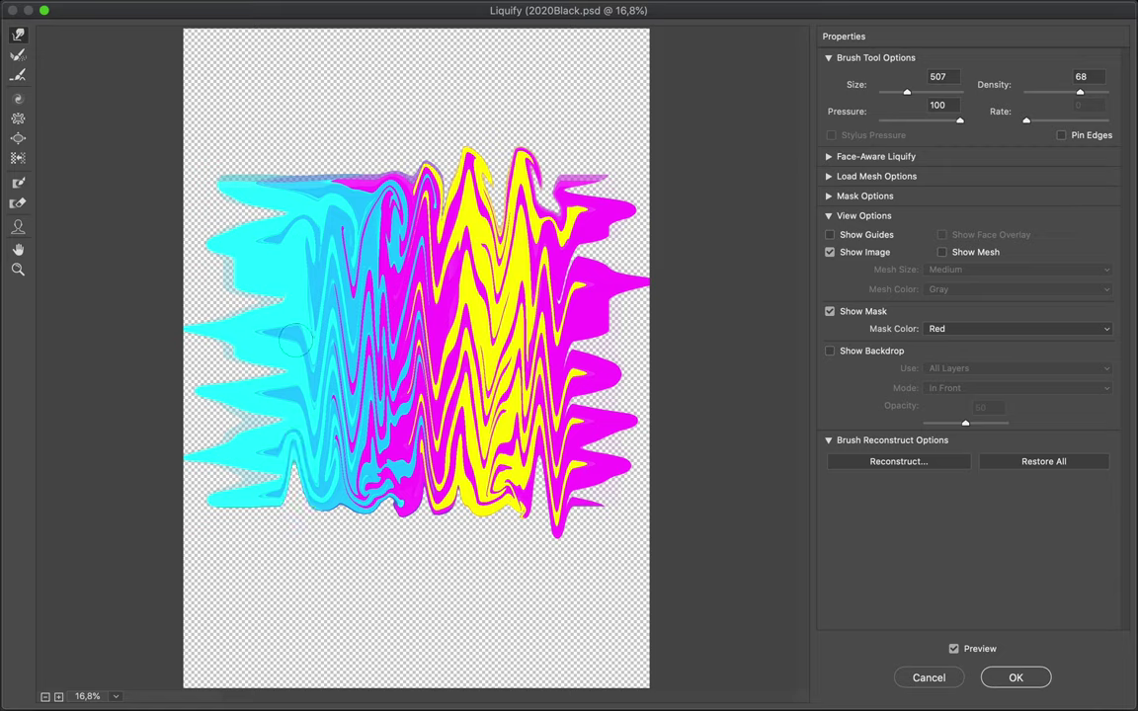
left_click_drag(294, 234, 274, 157)
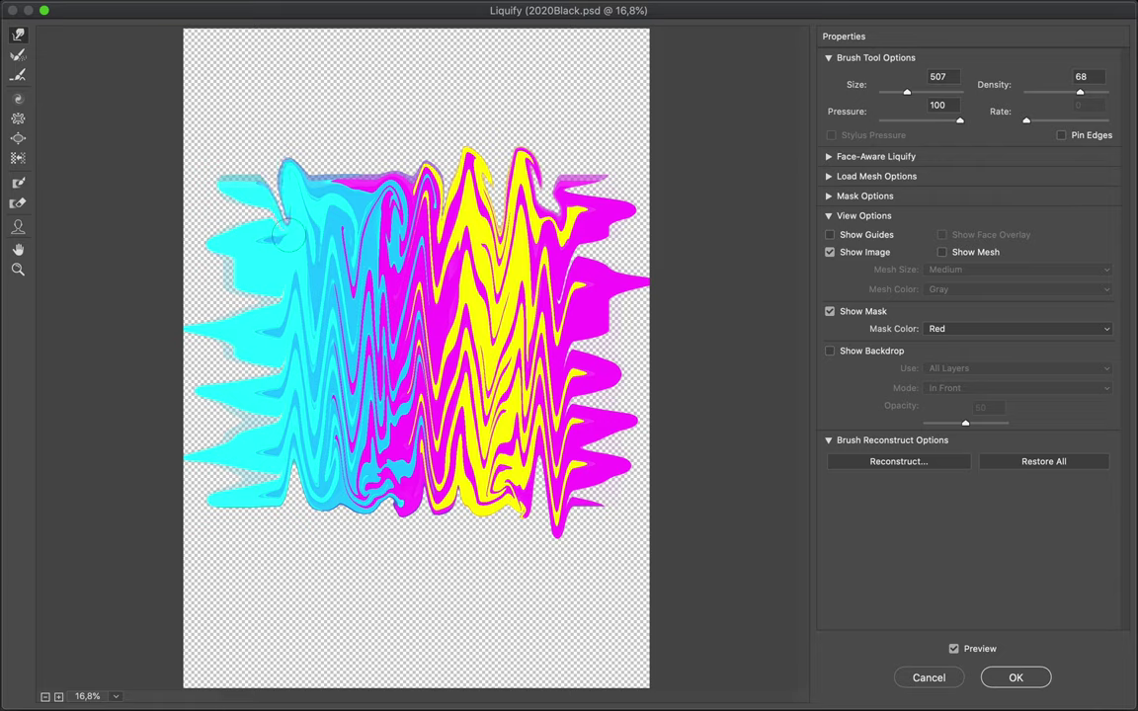
left_click_drag(279, 451, 283, 499)
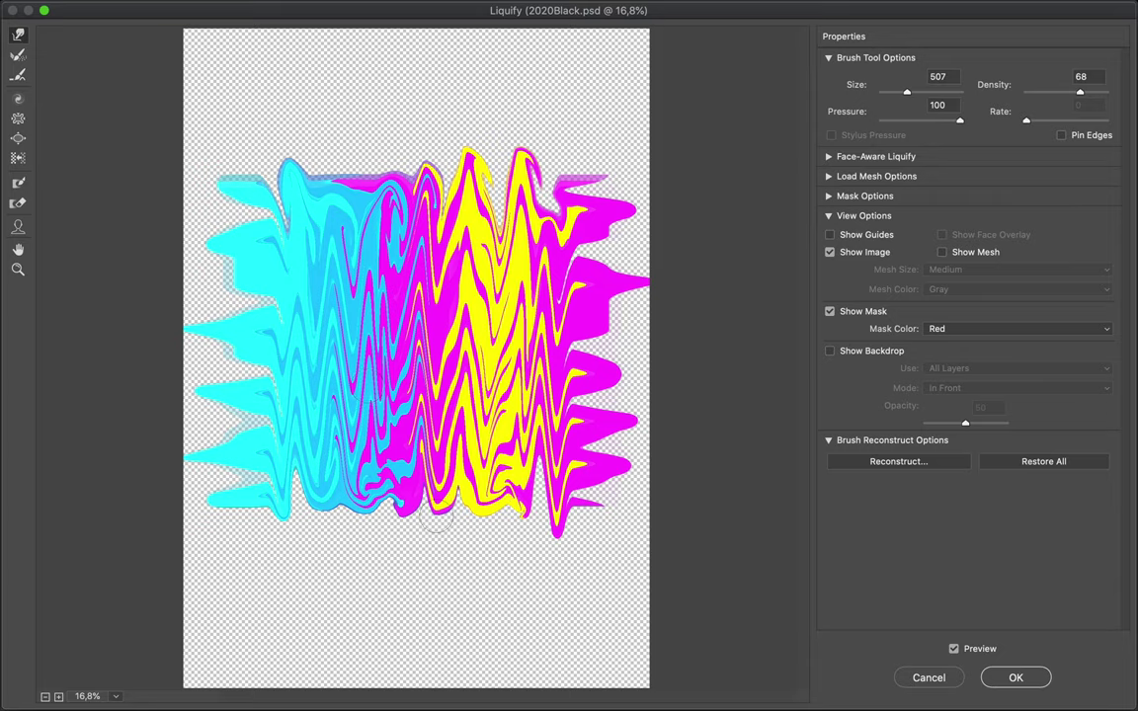
mouse_move(395, 449)
left_mouse_down()
mouse_move(294, 311)
mouse_move(479, 351)
mouse_move(474, 338)
mouse_move(288, 281)
mouse_move(390, 219)
mouse_move(524, 375)
left_mouse_up()
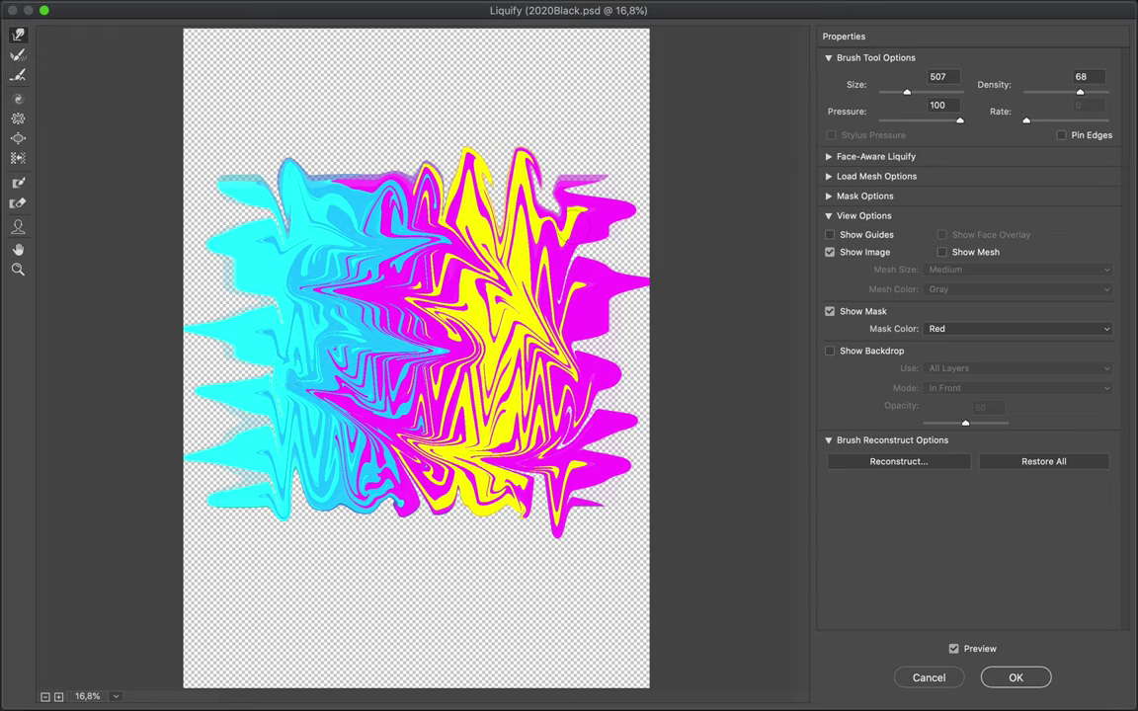
left_click(1001, 674)
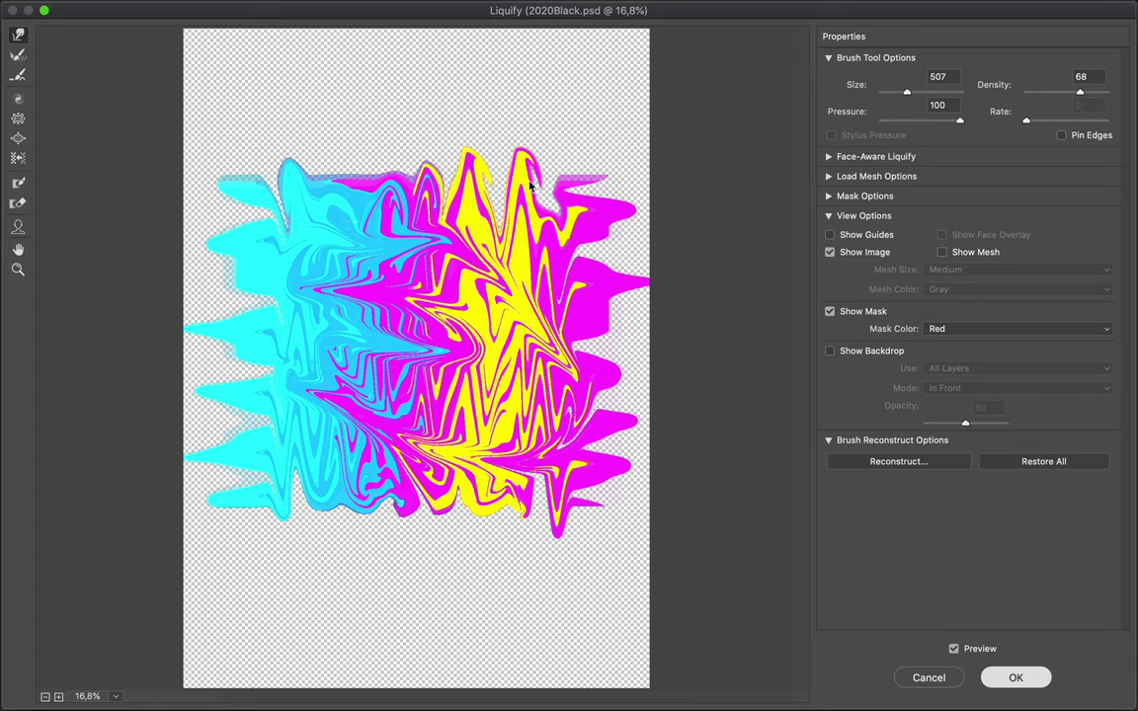
Commit the Liquify marbling to Rectangle 1 copy 8
key("Return")
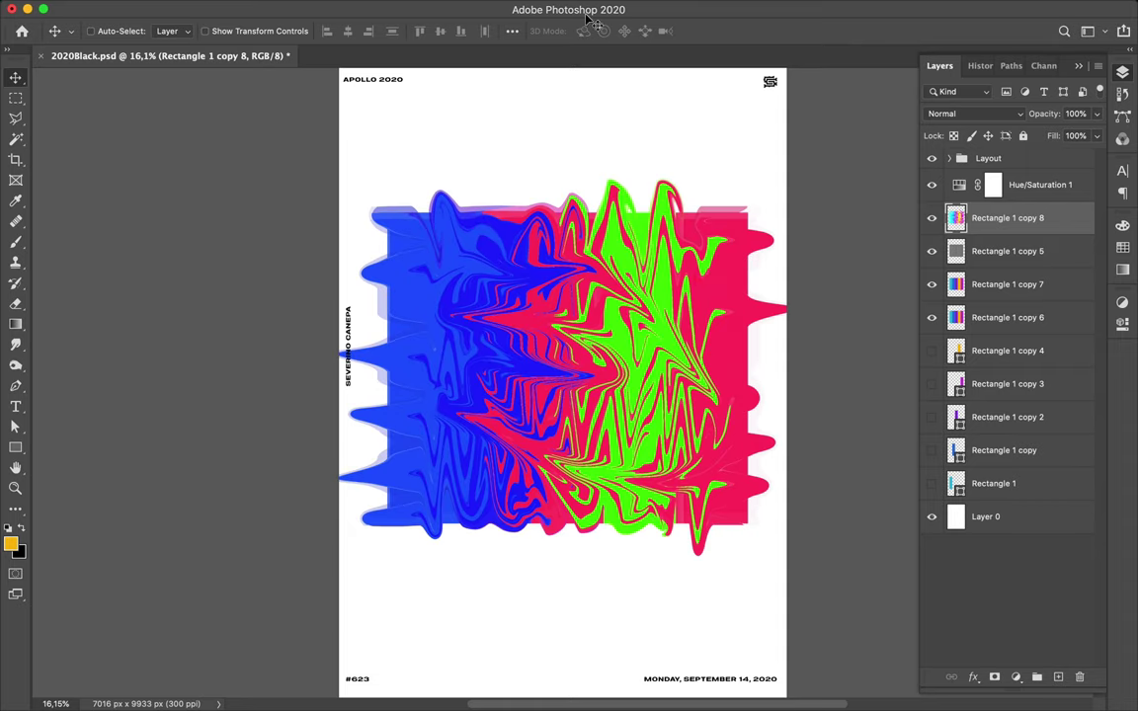
mouse_move(374, 8)
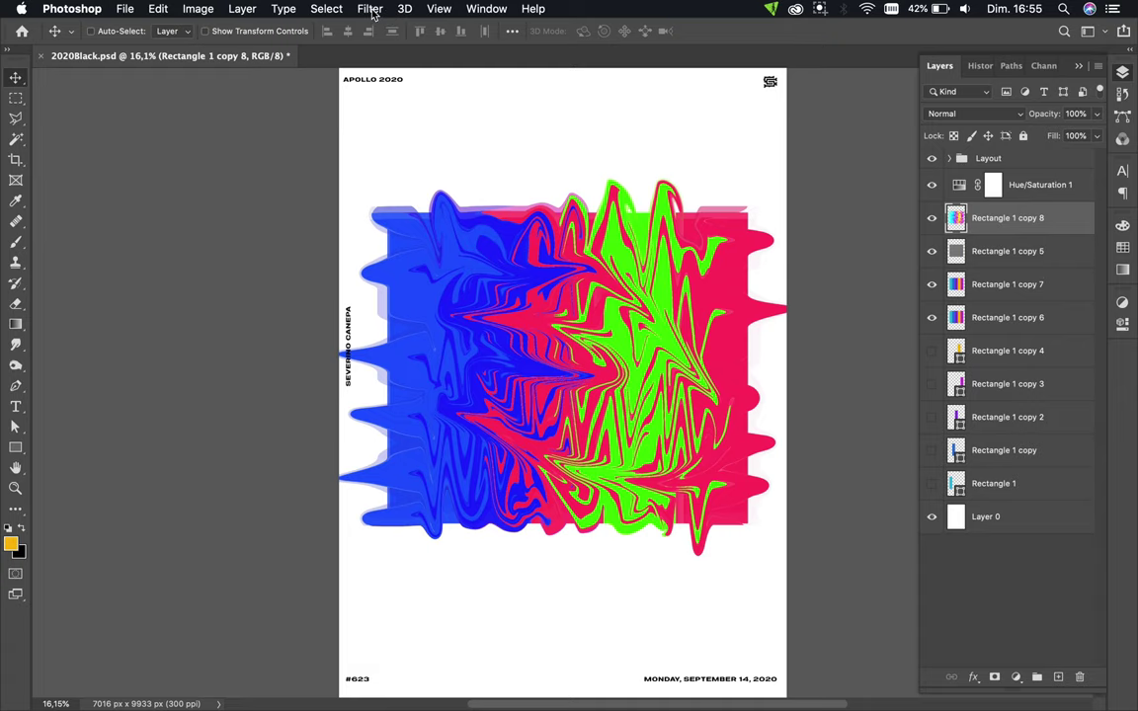
left_click(373, 10)
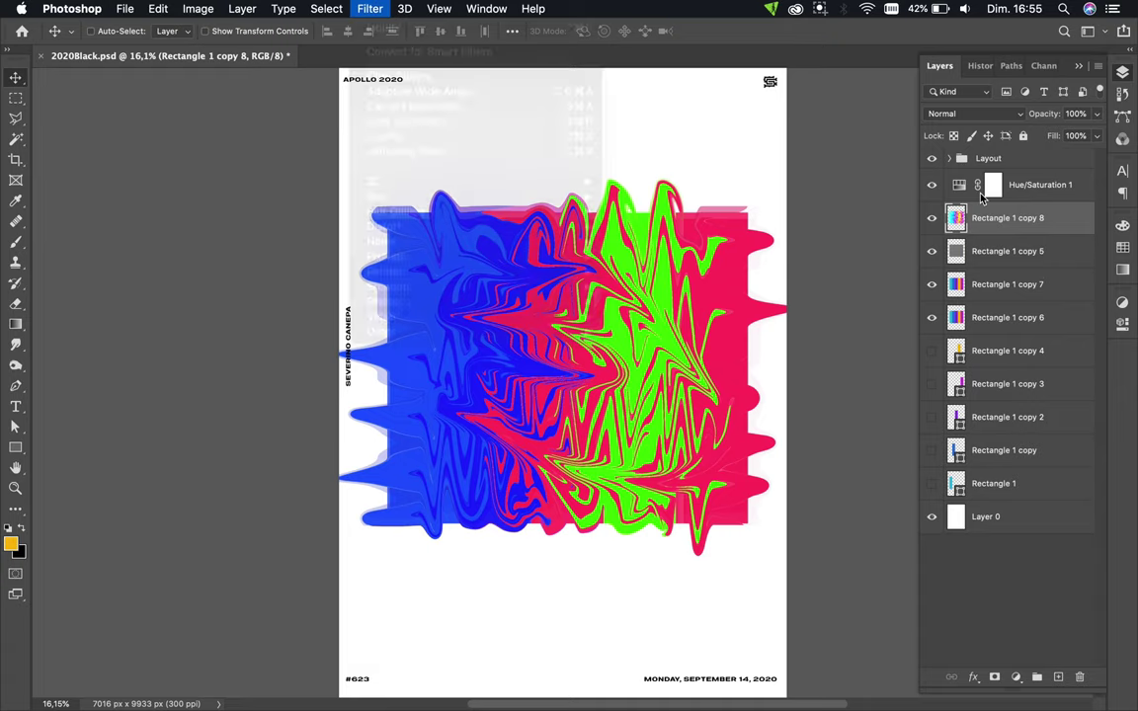
Duplicate Rectangle 1 copy 8 as Rectangle 1 copy 9 and open the High Pass filter
left_click_drag(992, 219, 991, 212)
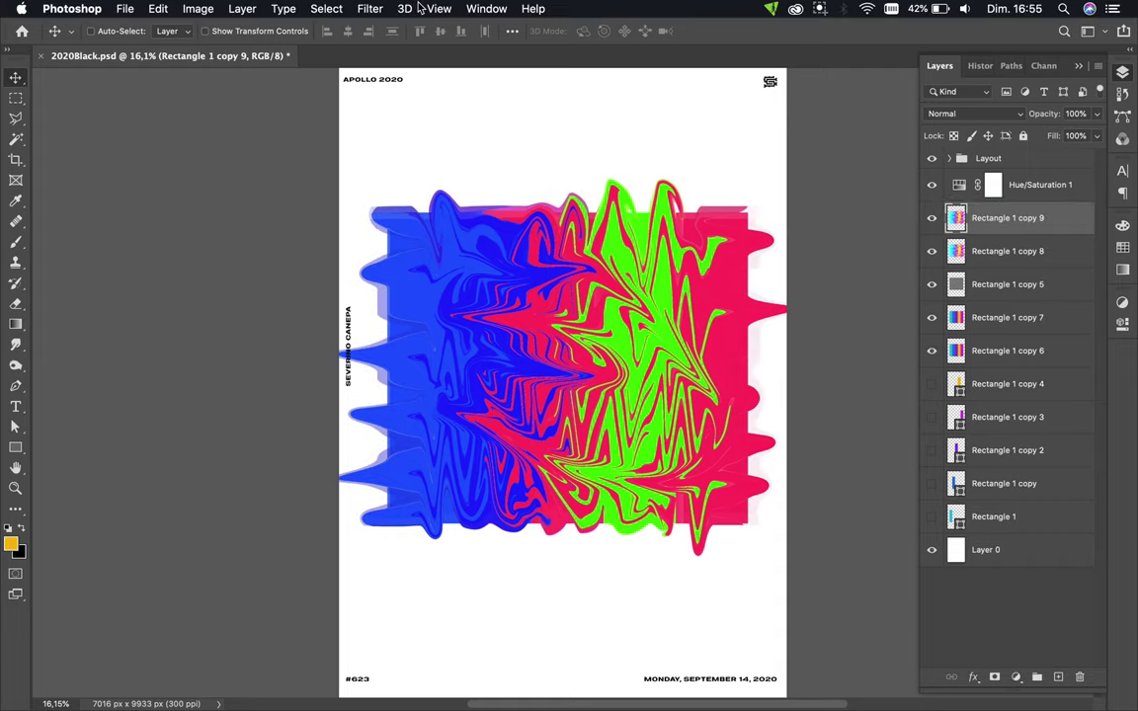
left_click(374, 9)
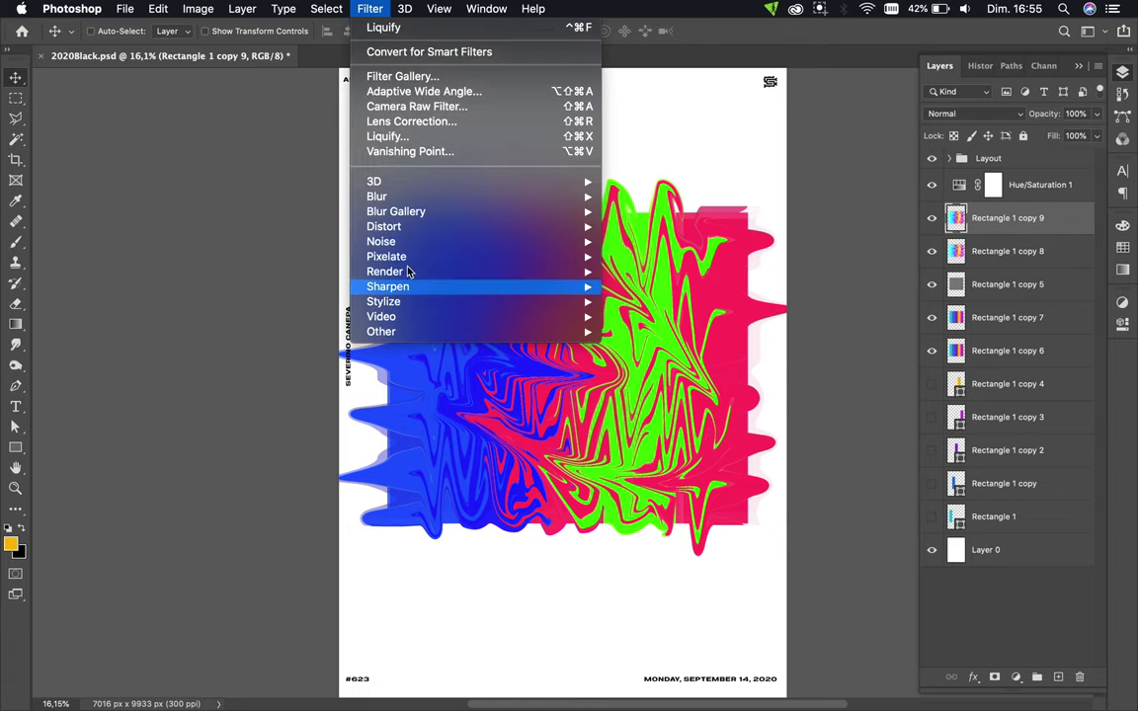
mouse_move(382, 332)
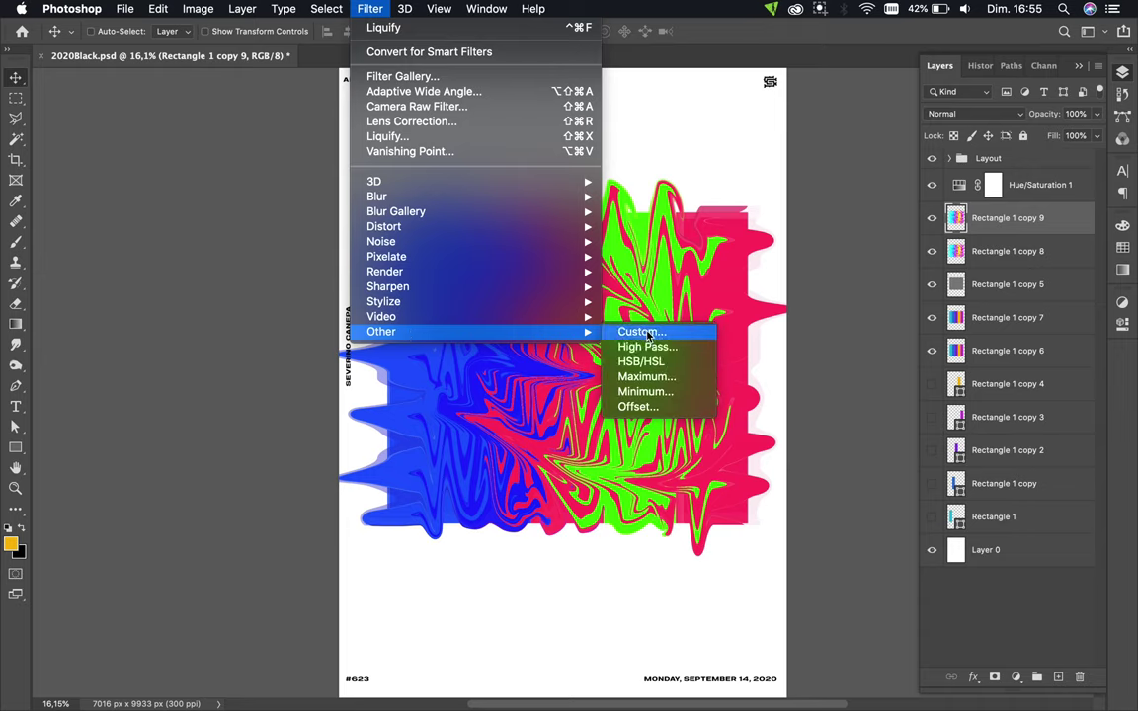
left_click(649, 347)
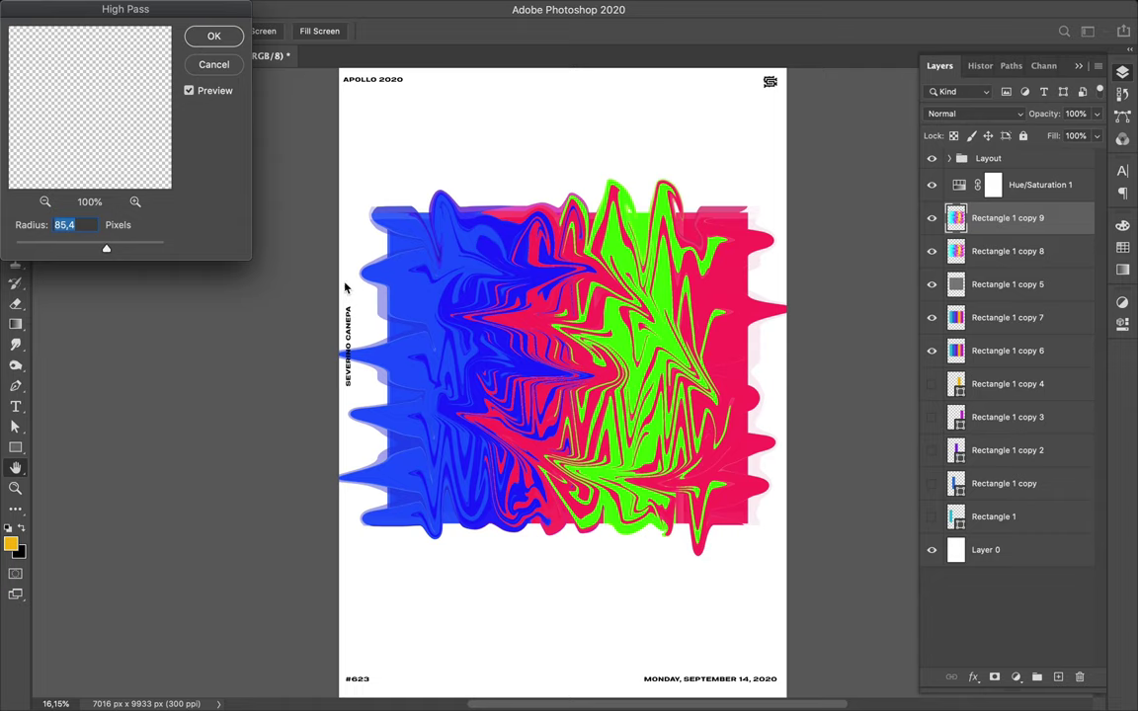
Apply High Pass at a 7-pixel radius to Rectangle 1 copy 9
left_click(107, 252)
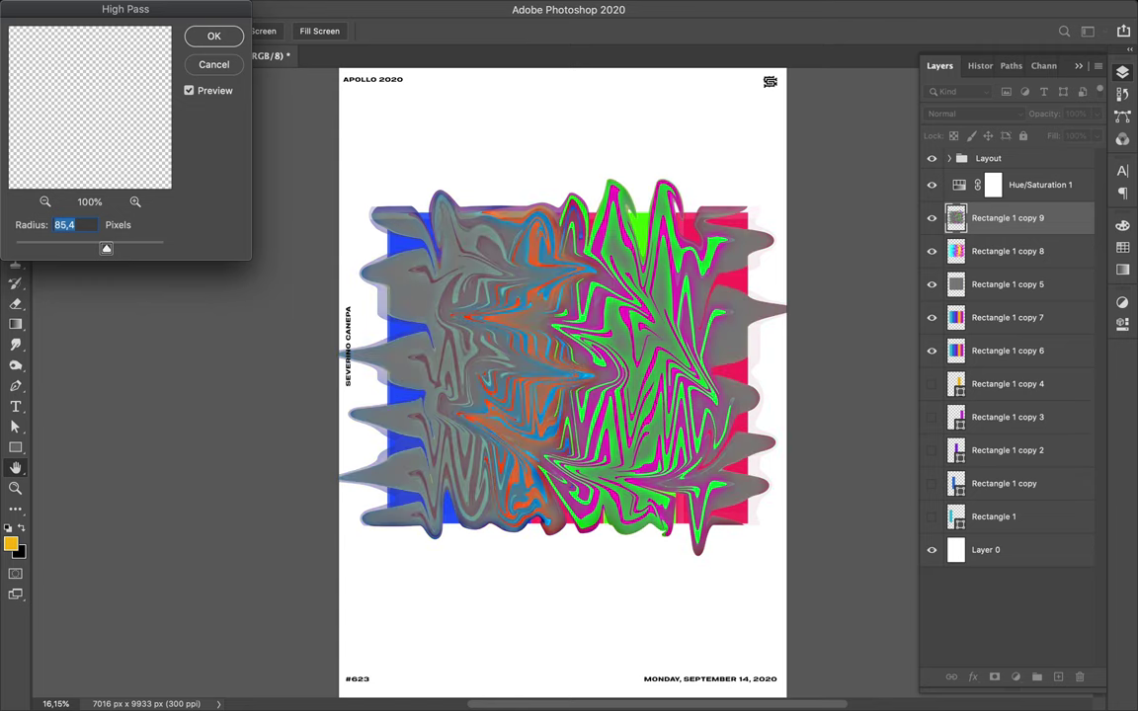
left_click_drag(107, 249, 49, 250)
left_click_drag(48, 251, 55, 250)
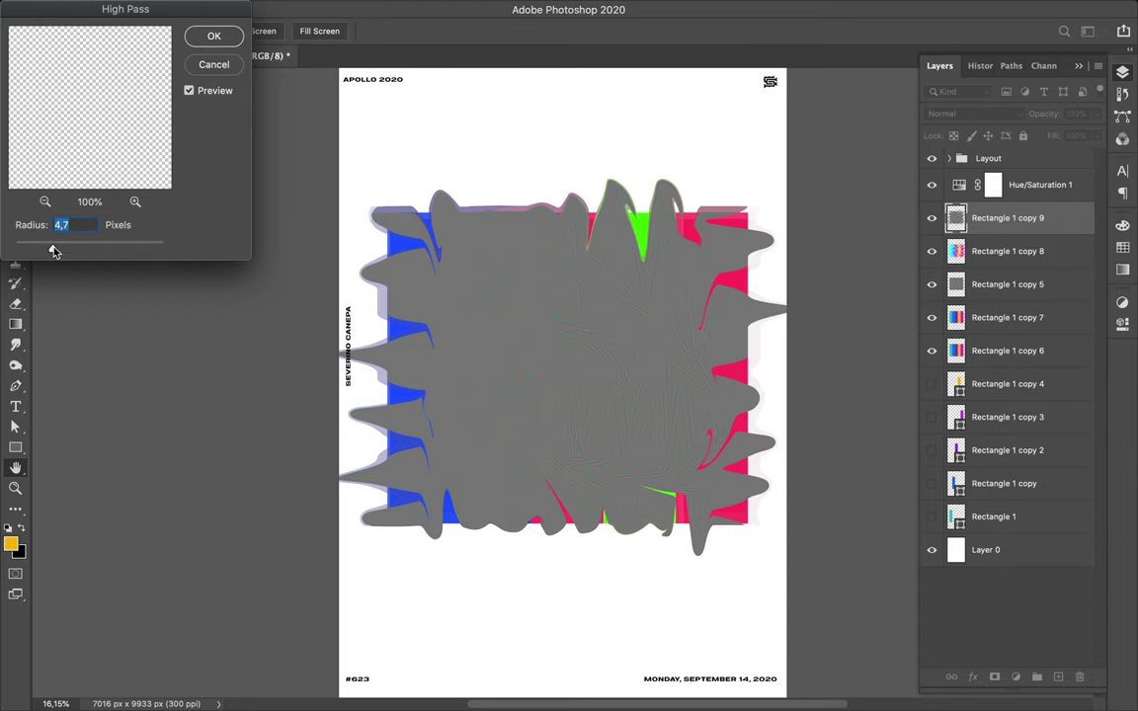
left_click_drag(55, 250, 64, 251)
left_click_drag(64, 252, 71, 253)
left_click_drag(70, 252, 81, 252)
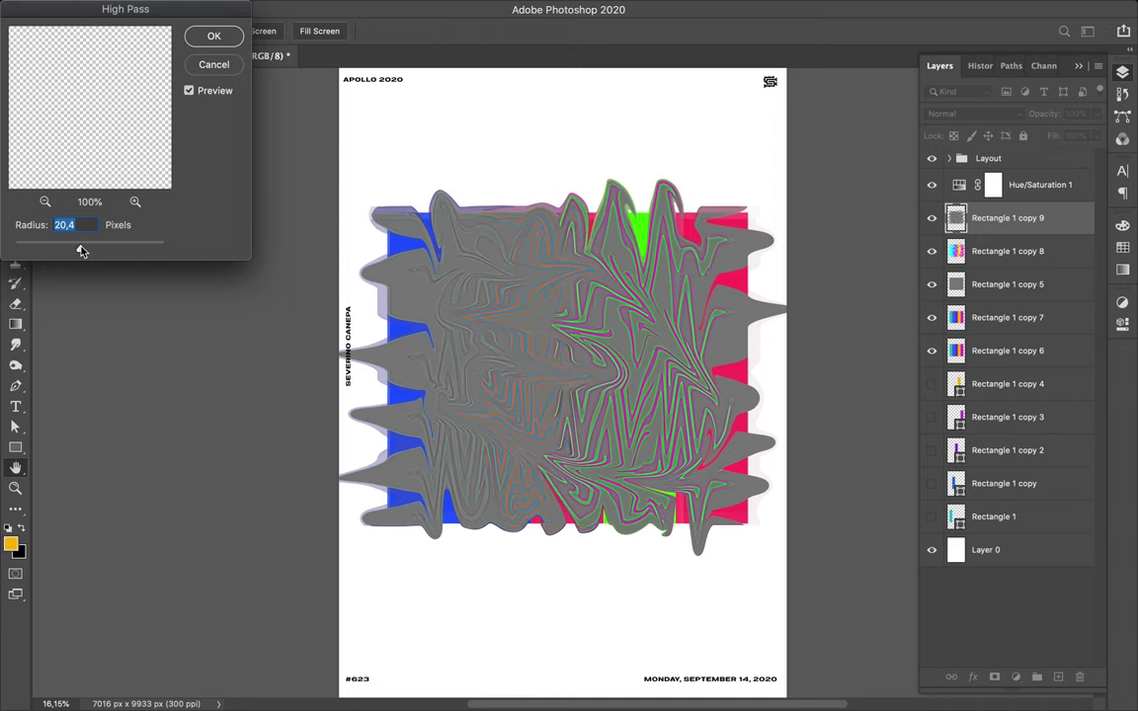
left_click_drag(81, 252, 74, 252)
left_click_drag(73, 252, 68, 252)
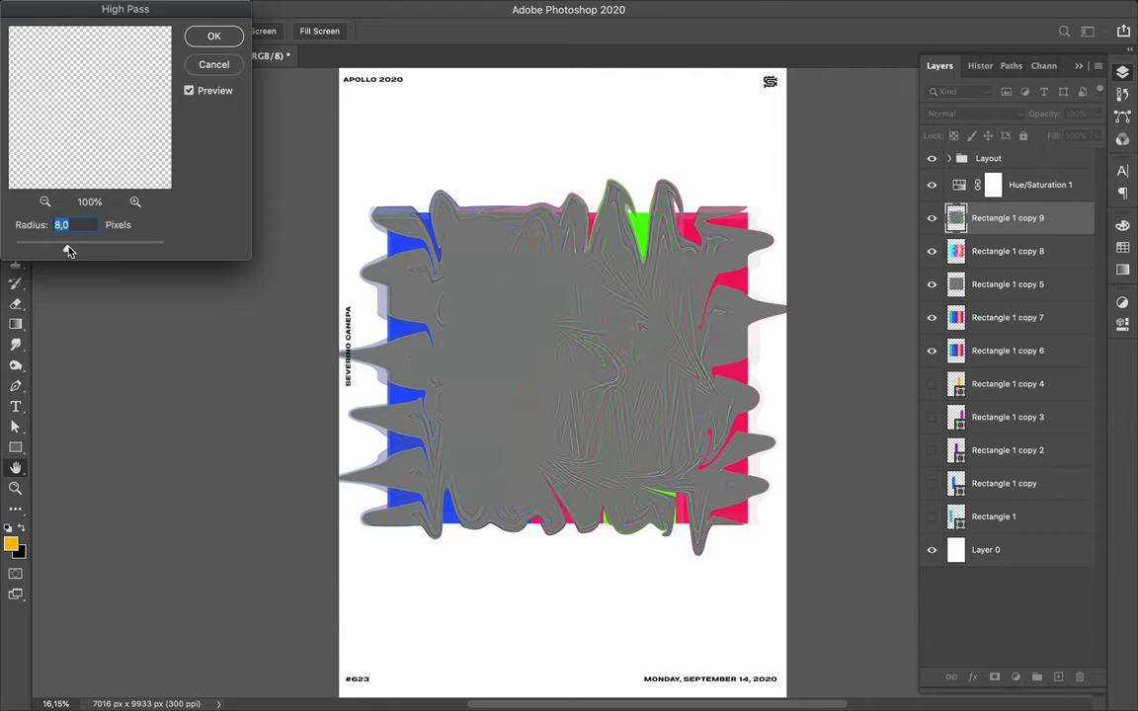
left_click_drag(69, 252, 64, 252)
left_click(220, 40)
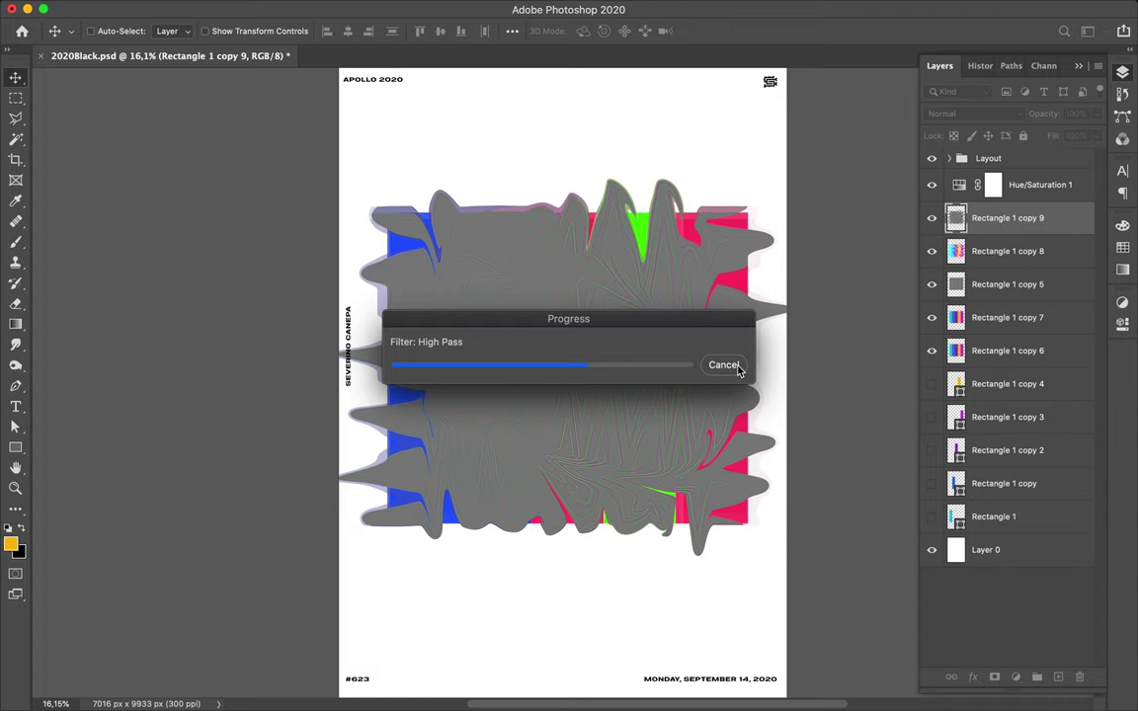
Keep Normal blending and hide Rectangle 1 copy 8 so the grey High Pass layer shows over the bars
left_click(723, 365)
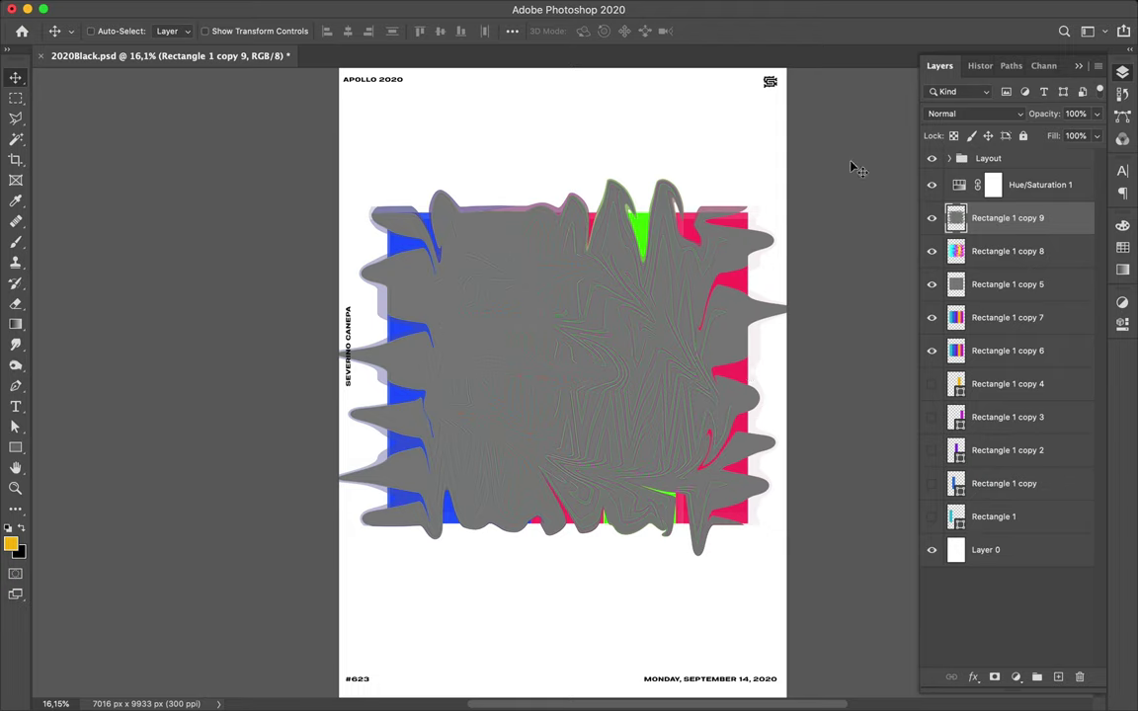
left_click(998, 119)
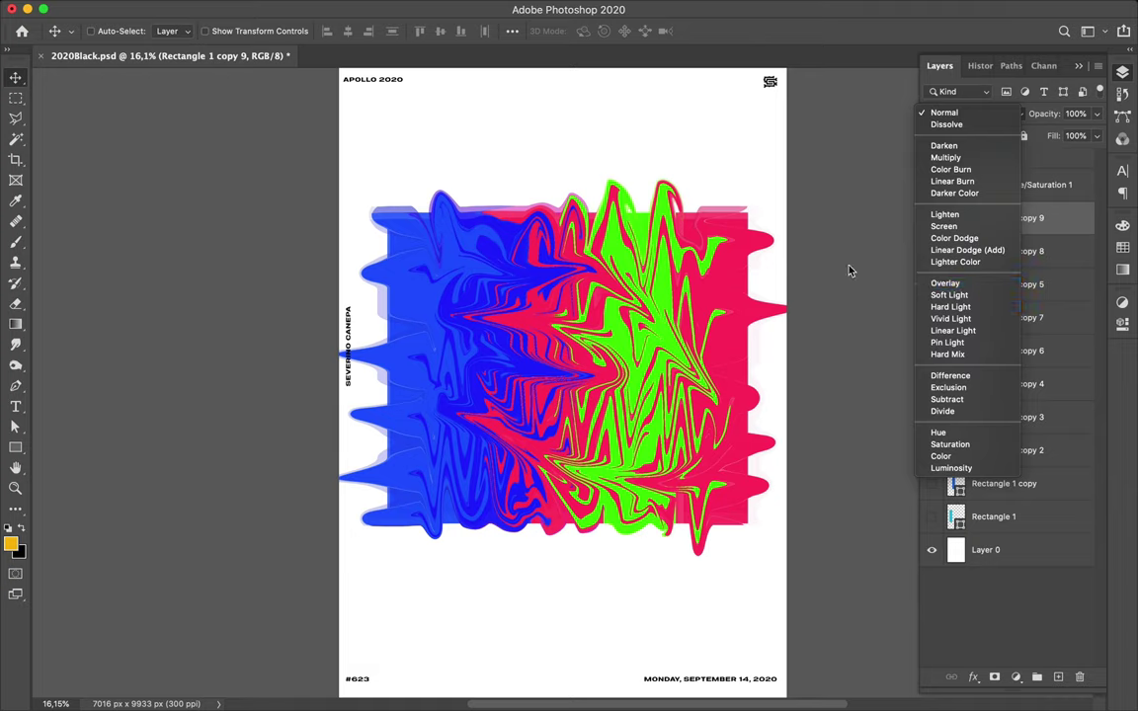
left_click(828, 221)
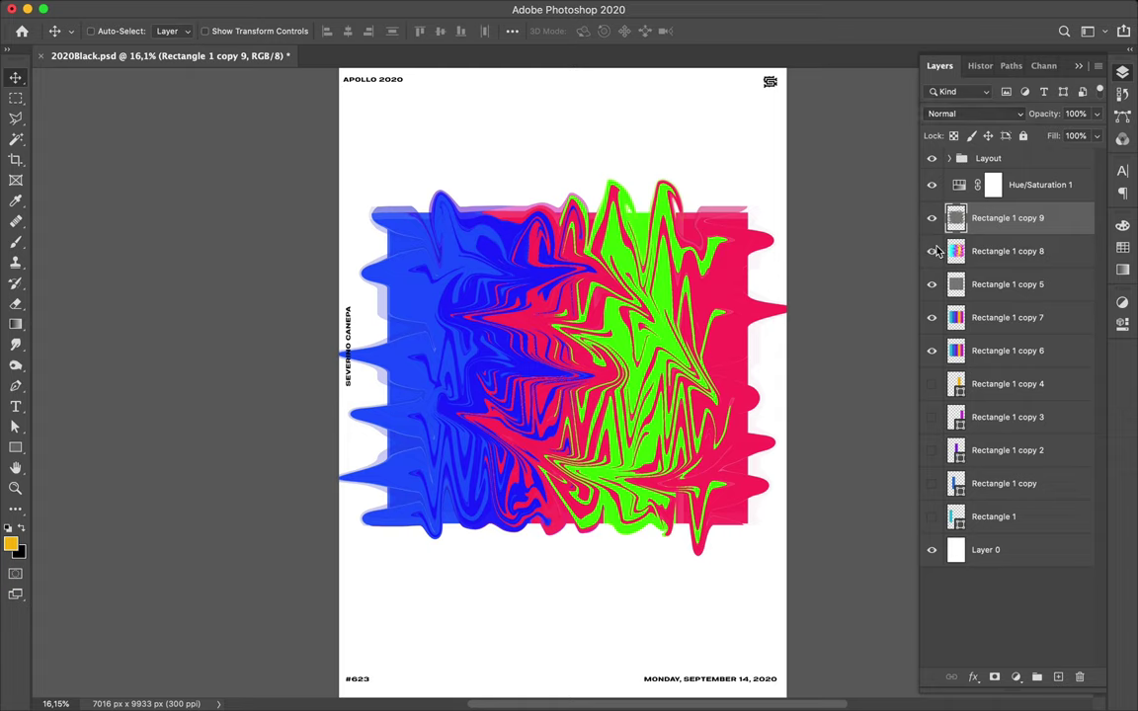
left_click(932, 252)
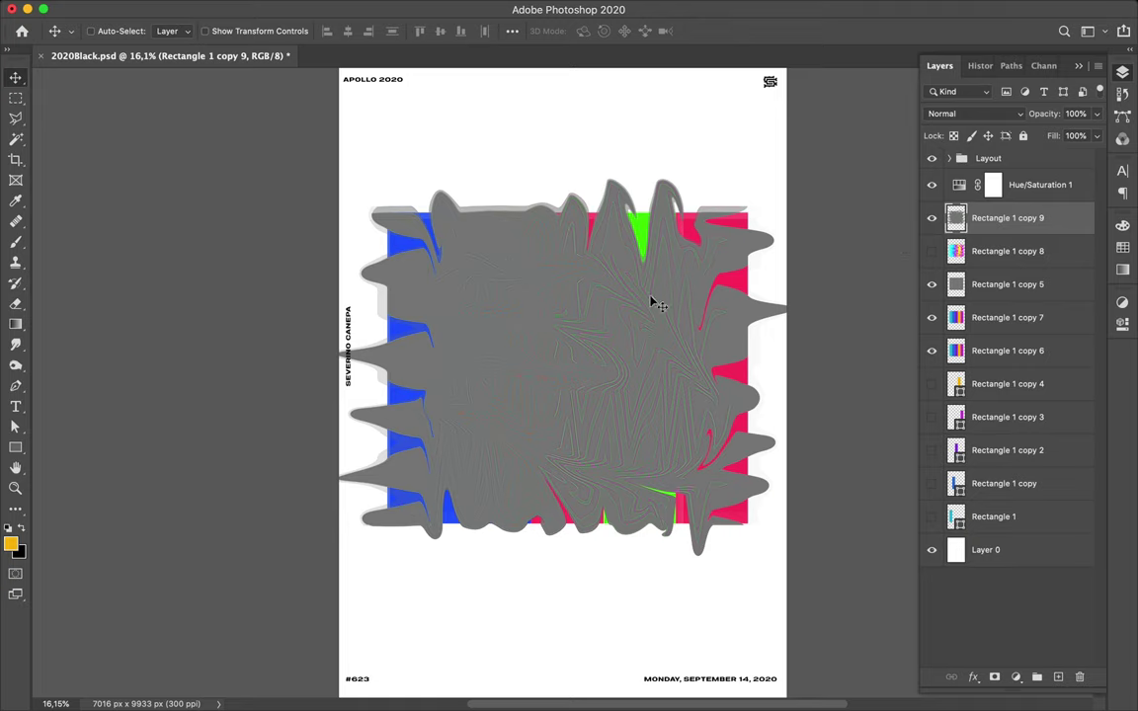
key("w")
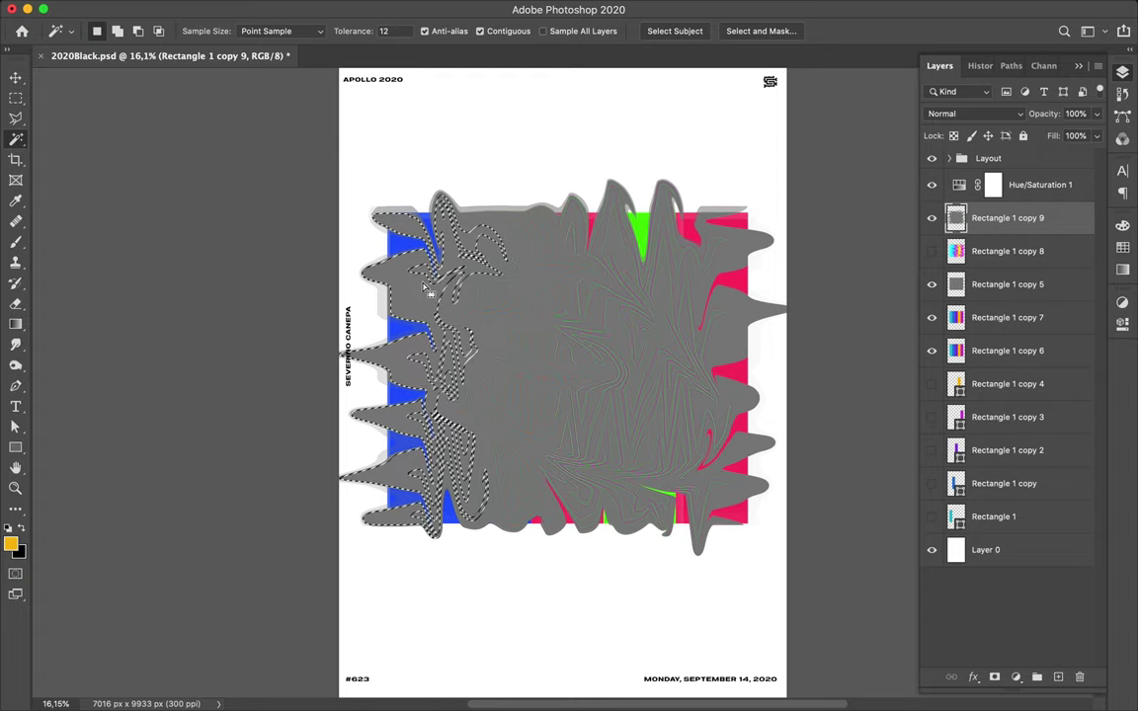
Delete all flat grey from the High Pass layer with a non-contiguous Magic Wand selection, then deselect
left_click(480, 31)
left_click(413, 308)
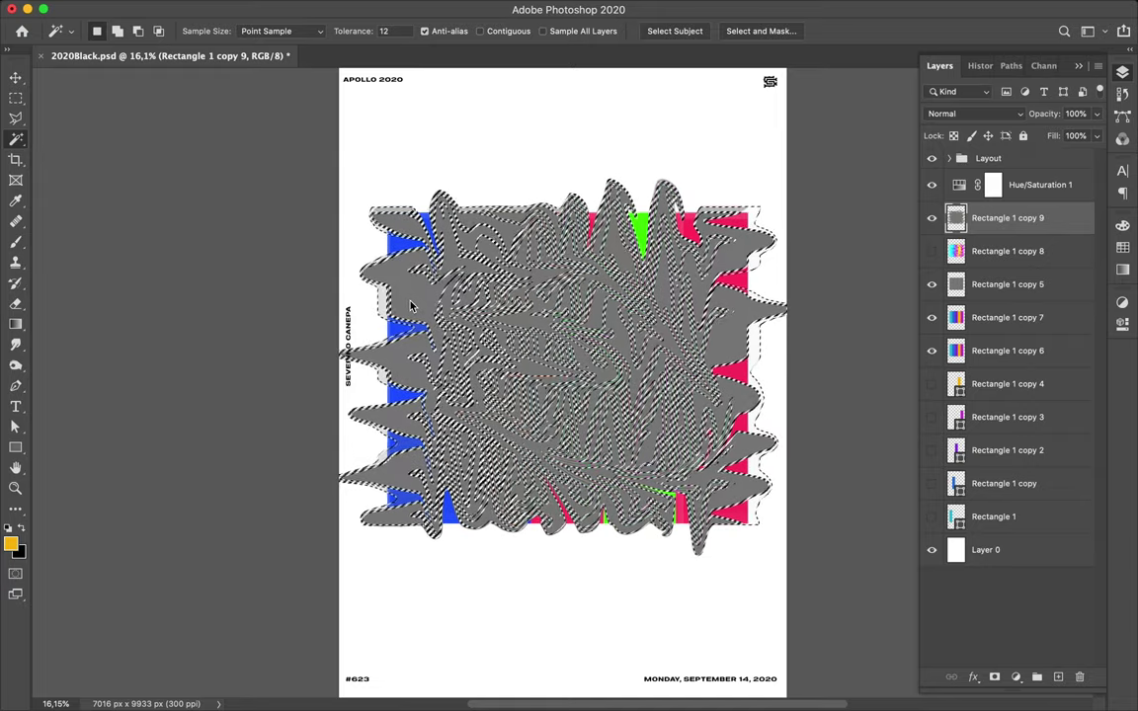
left_click(408, 299)
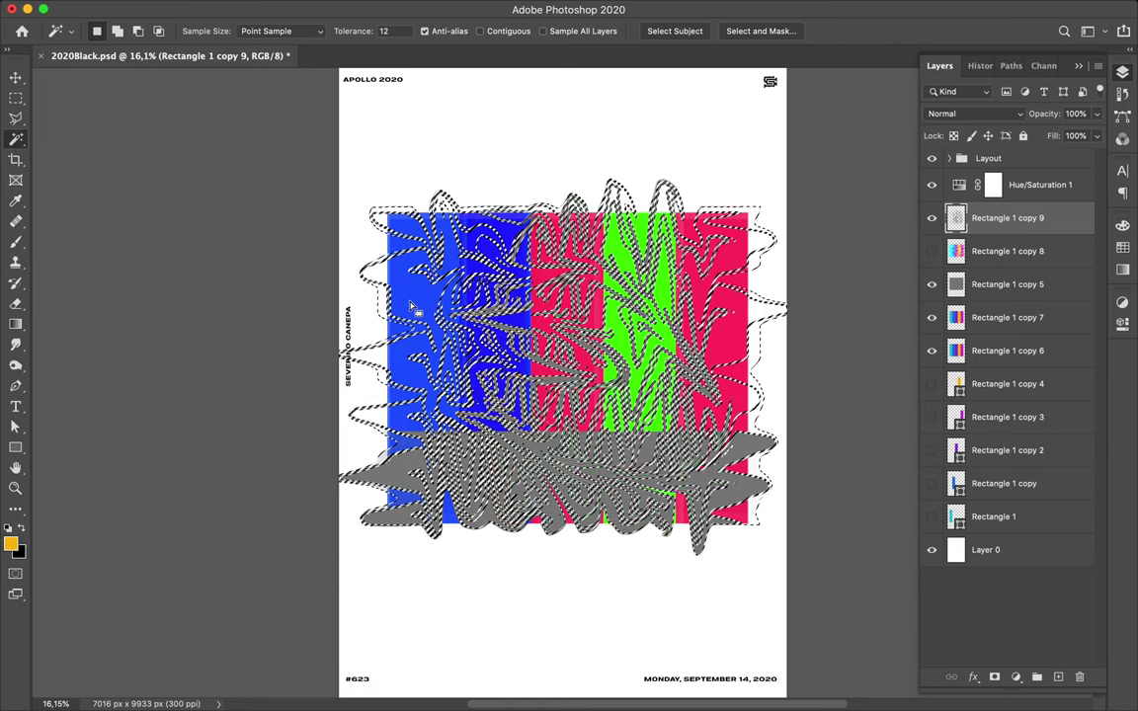
key("ctrl+d")
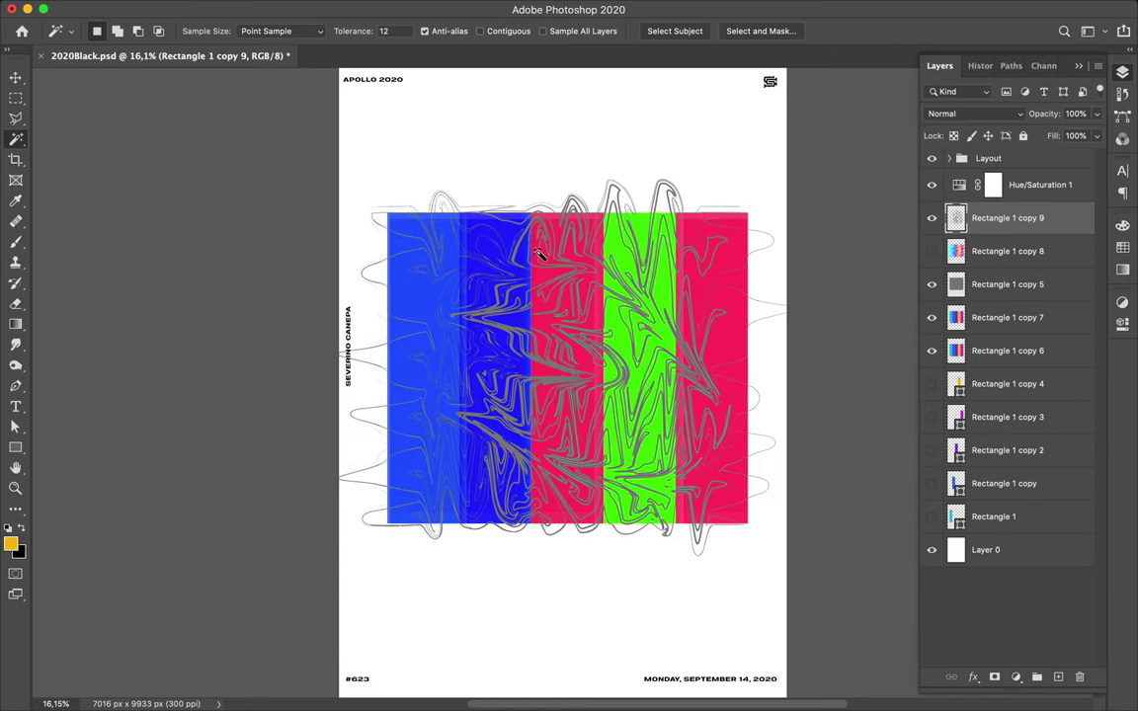
key("v")
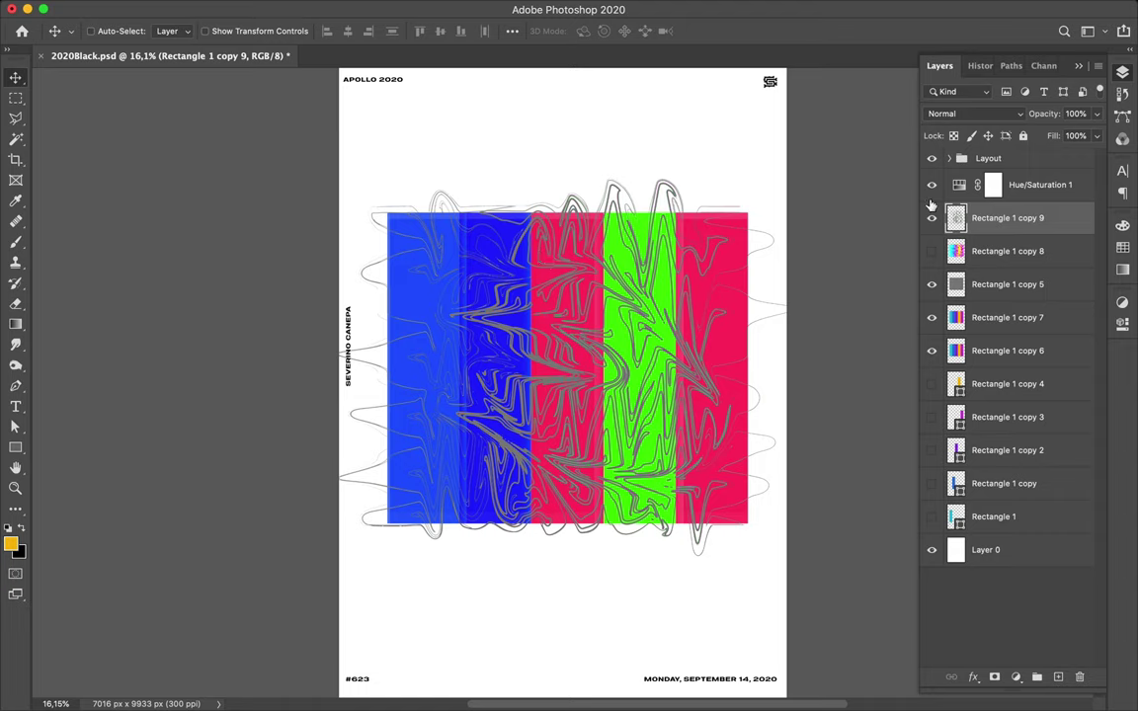
Set Rectangle 1 copy 9 to Lighter Color blending and duplicate it as copy 10
left_click(998, 116)
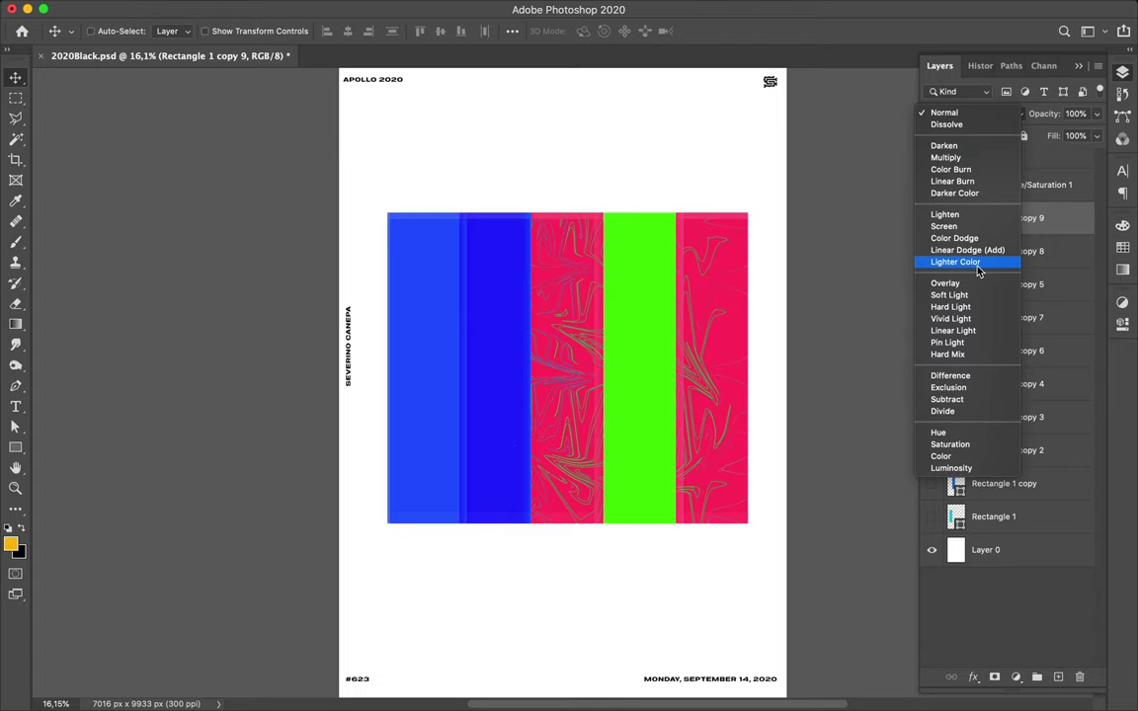
left_click(978, 263)
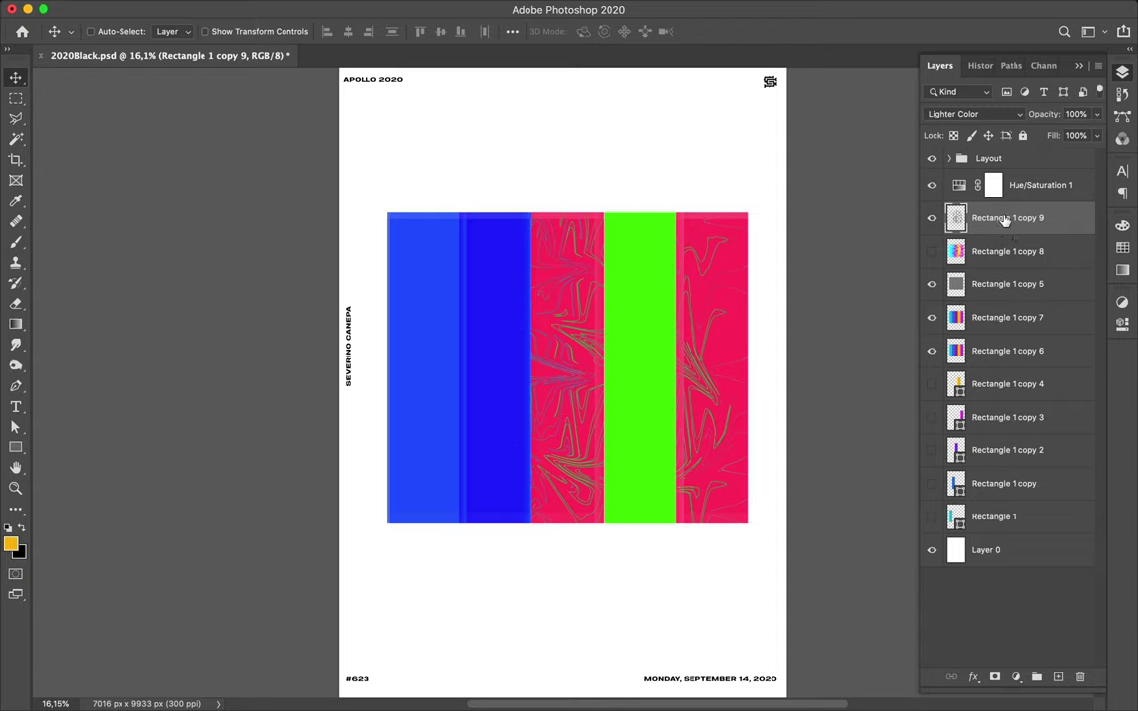
left_click_drag(1002, 229, 995, 211)
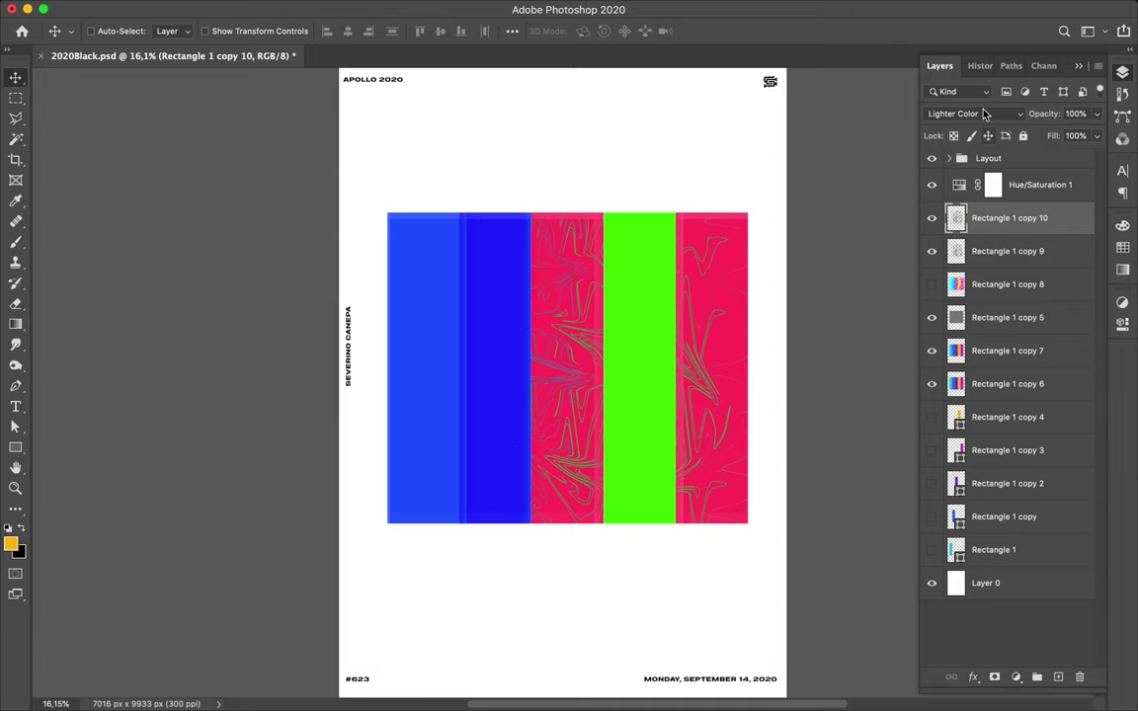
Set Rectangle 1 copy 10 to Hard Mix blending with 79% fill
left_click(983, 113)
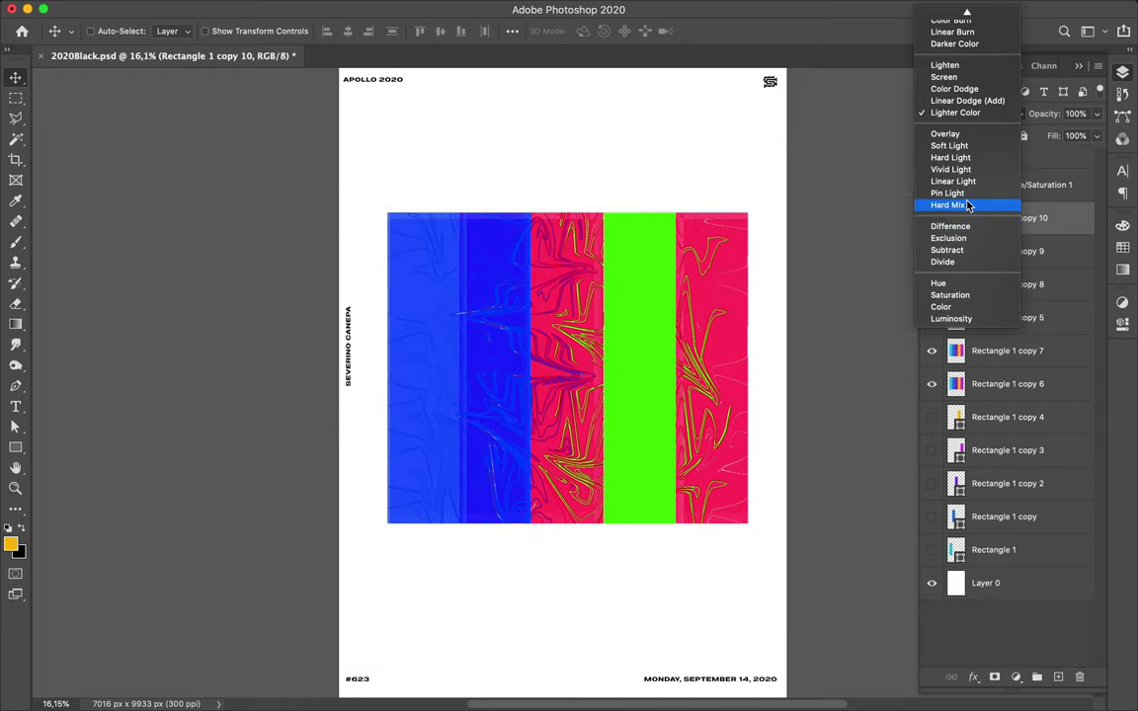
left_click(968, 206)
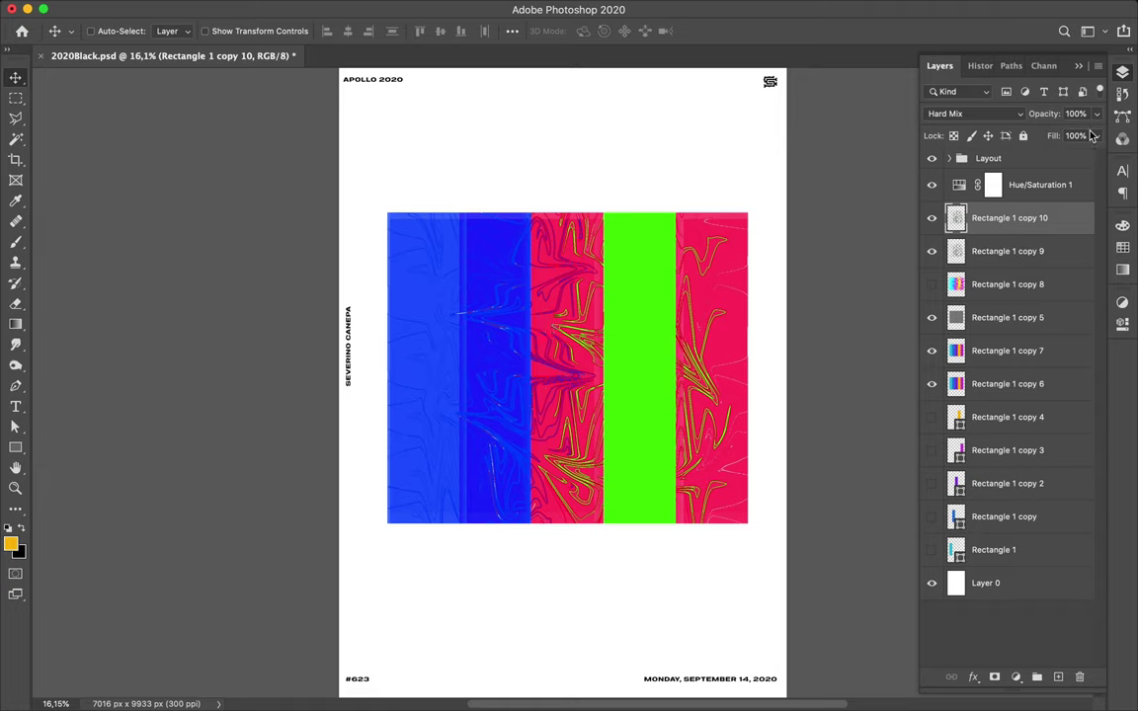
mouse_move(1096, 135)
left_mouse_down()
mouse_move(1027, 160)
mouse_move(1094, 156)
left_mouse_up()
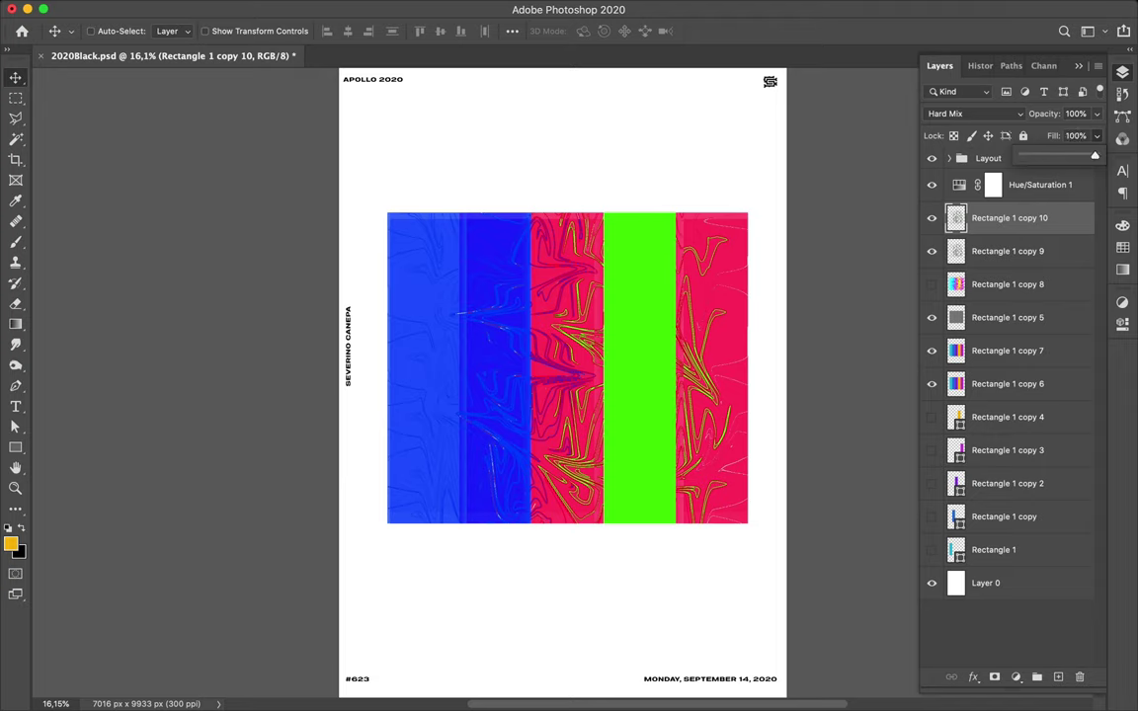
left_click_drag(1094, 156, 948, 151)
mouse_move(978, 161)
left_mouse_down()
mouse_move(1124, 158)
mouse_move(1083, 158)
left_mouse_up()
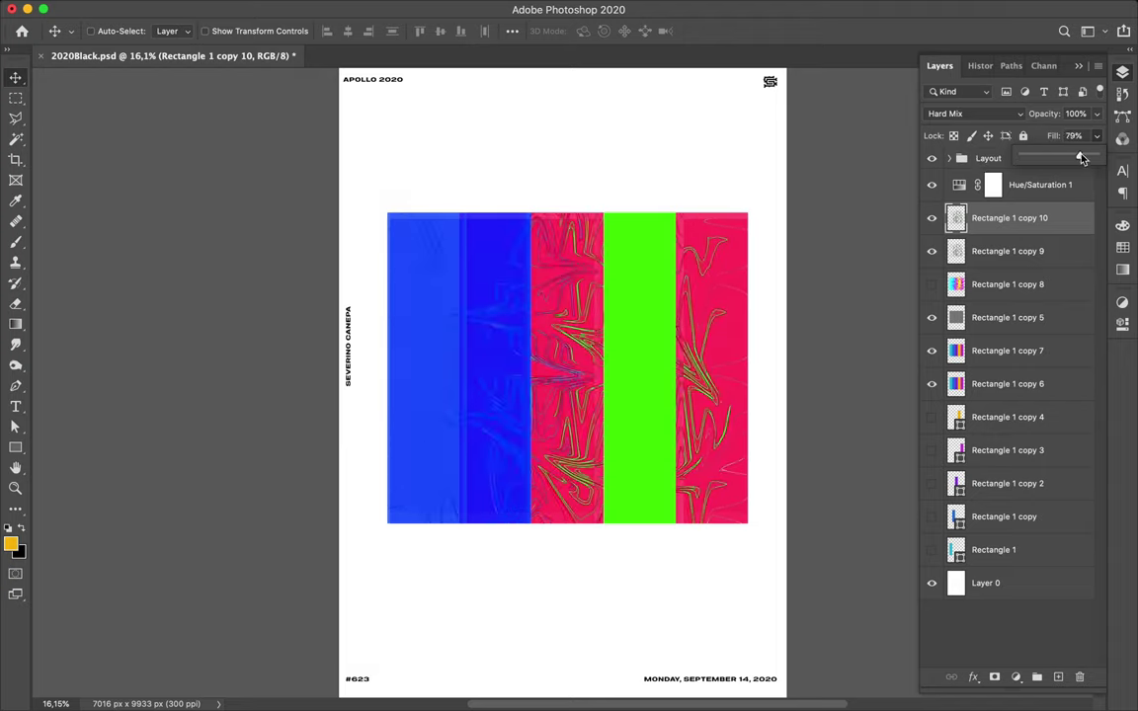
left_click(843, 180)
Duplicate layers copy 6 through copy 10 and put the top copy, Rectangle 1 copy 11, into Free Transform
left_click(1013, 380, "shift")
left_click_drag(1022, 325, 1012, 211)
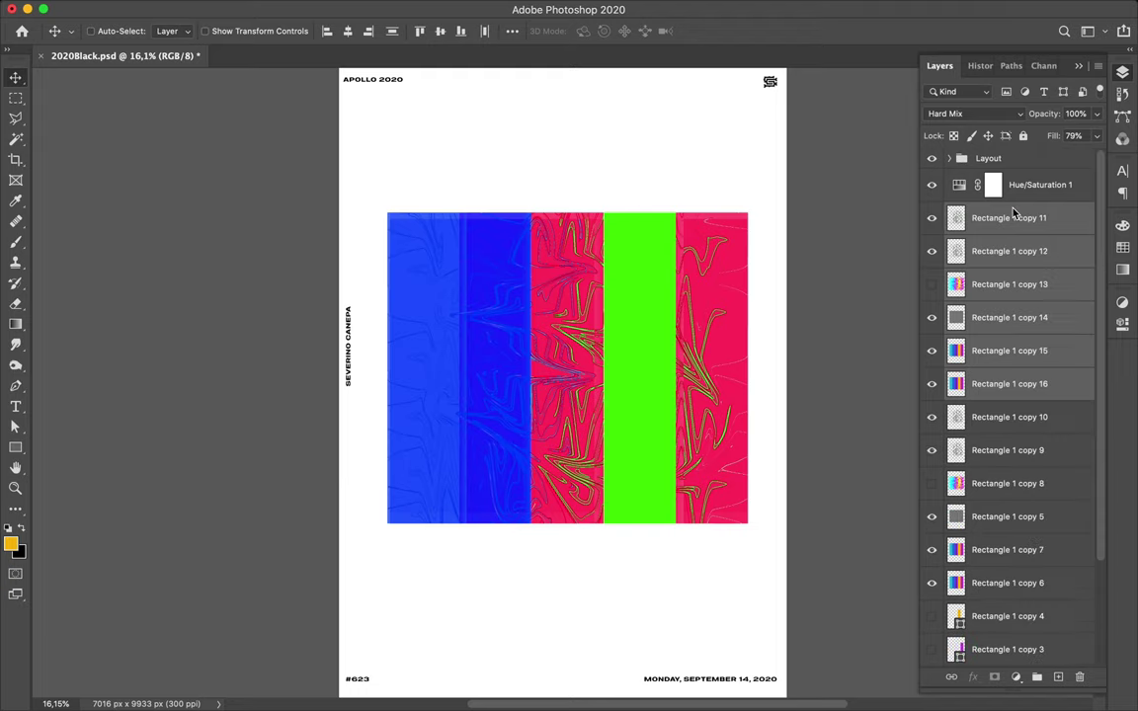
key("super")
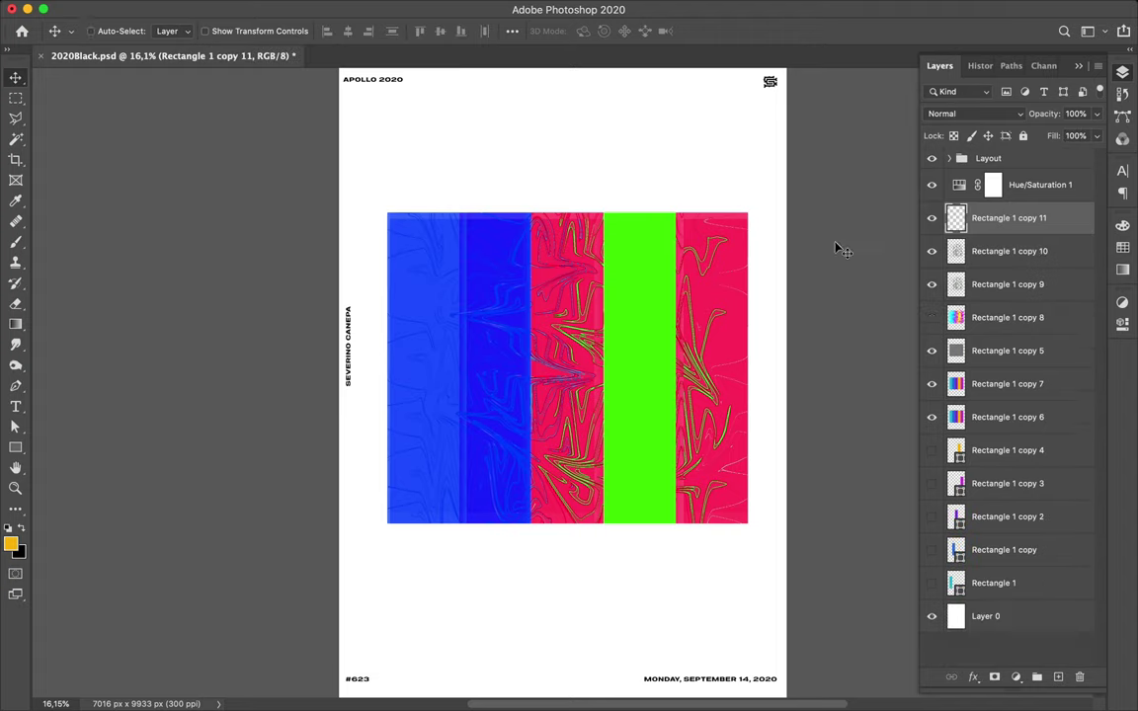
key("ctrl+t")
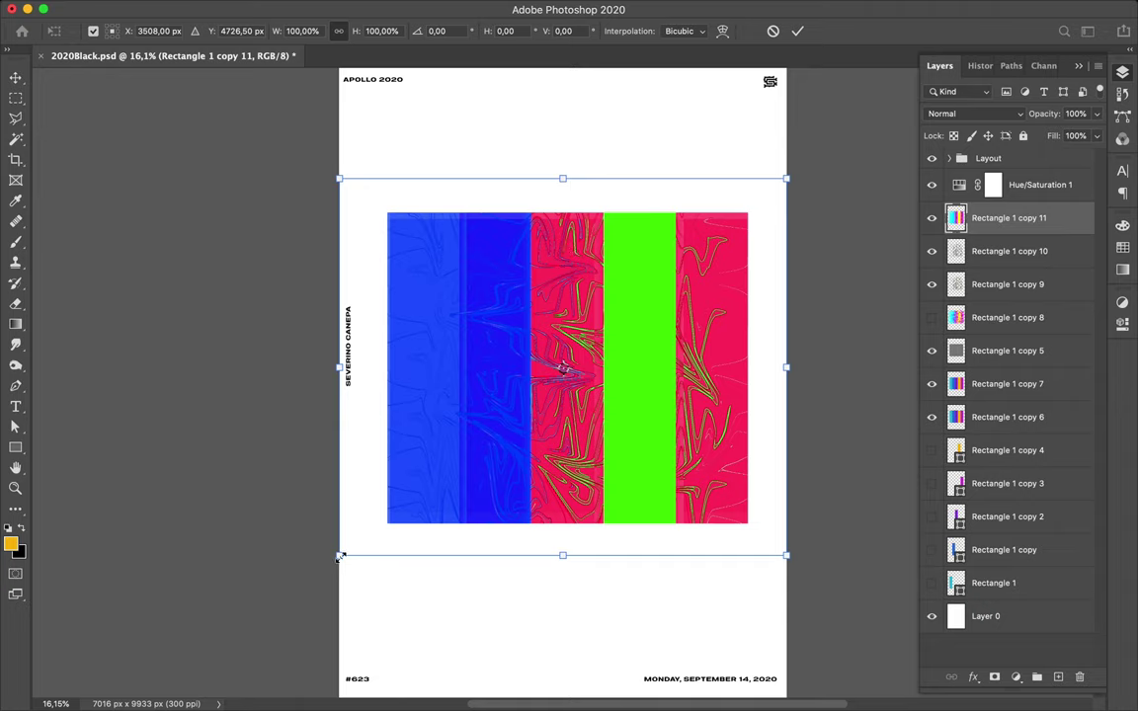
Shrink Rectangle 1 copy 11 from its lower-left corner to about 53% × 52% and commit
left_click_drag(339, 556, 406, 481)
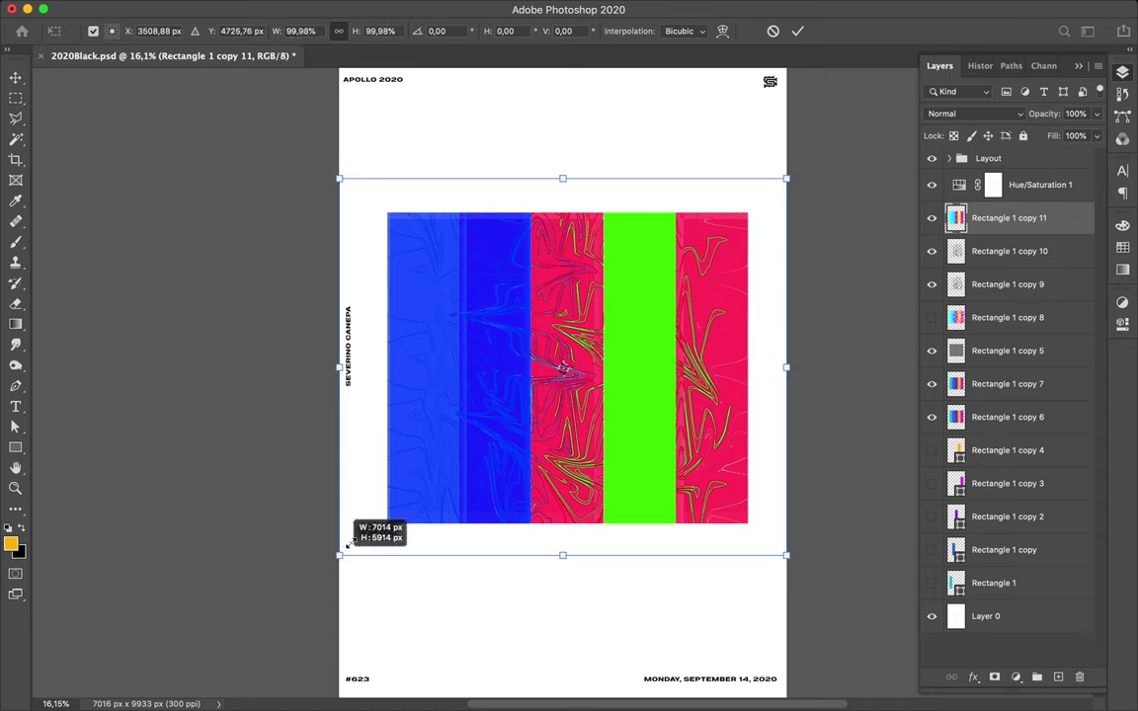
left_click_drag(405, 481, 424, 468)
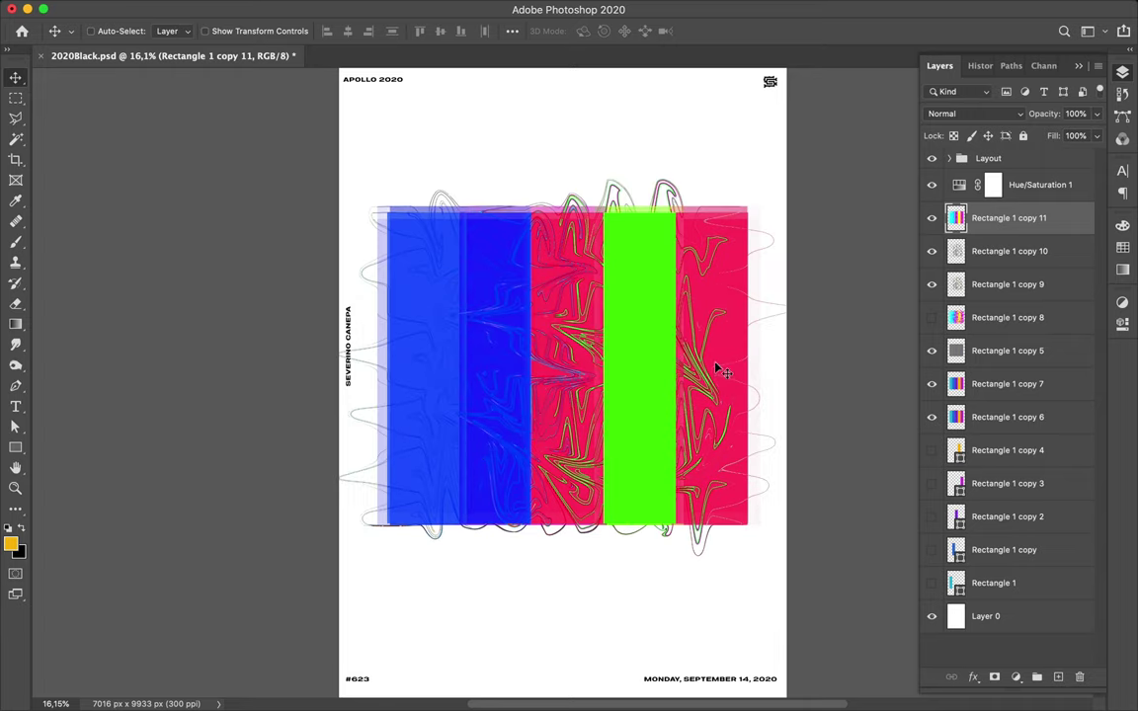
key("ctrl+t")
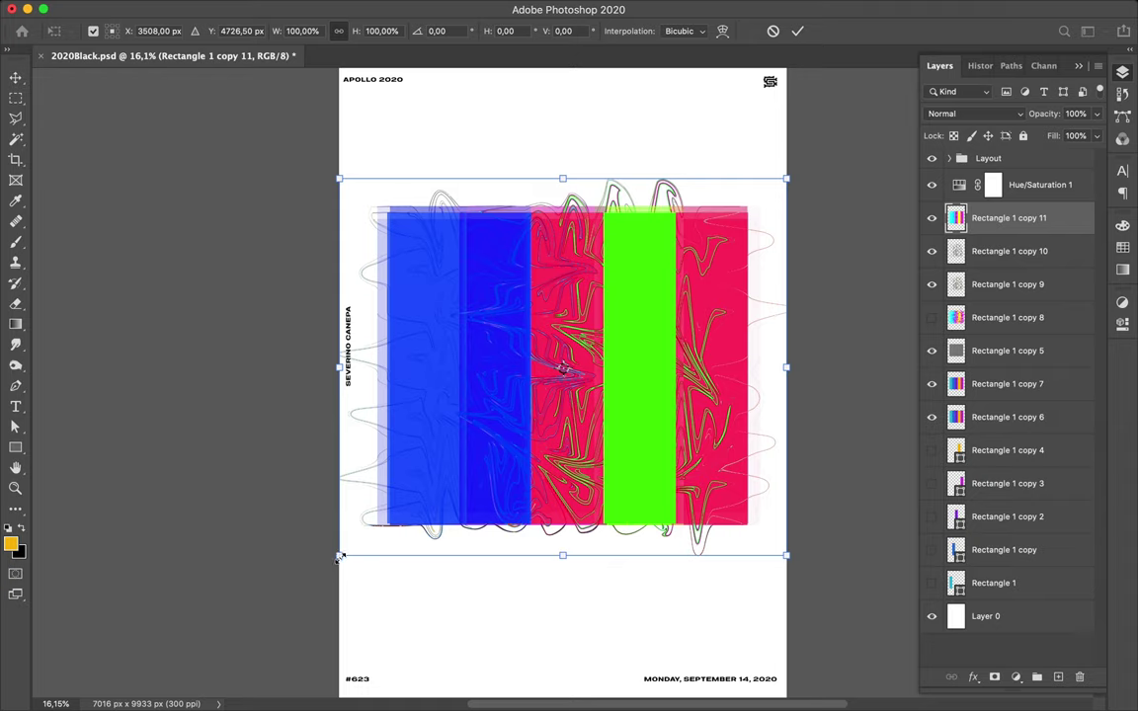
left_click_drag(340, 556, 435, 468)
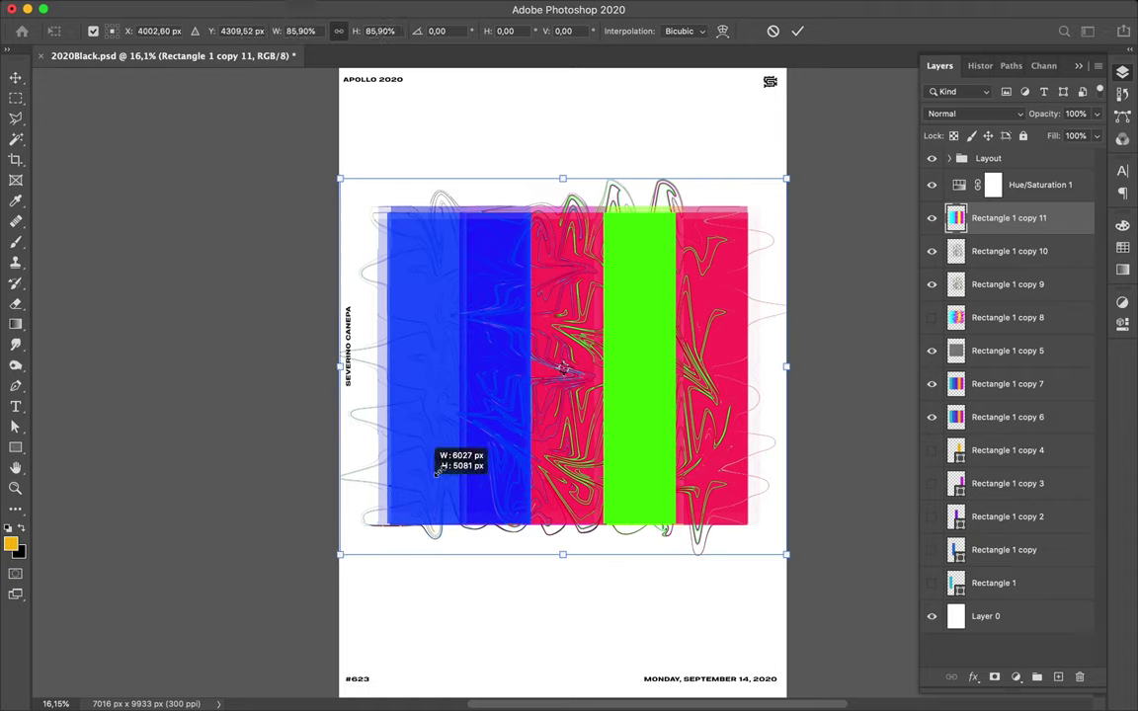
left_click_drag(436, 468, 440, 470)
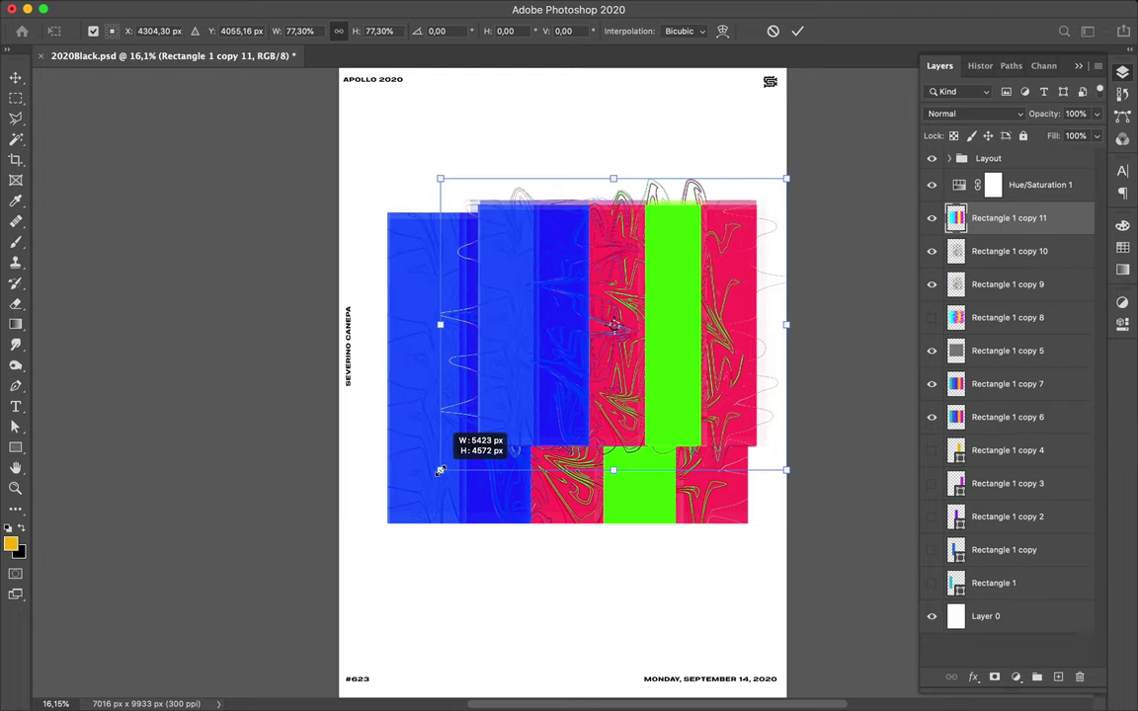
left_click_drag(440, 470, 444, 467)
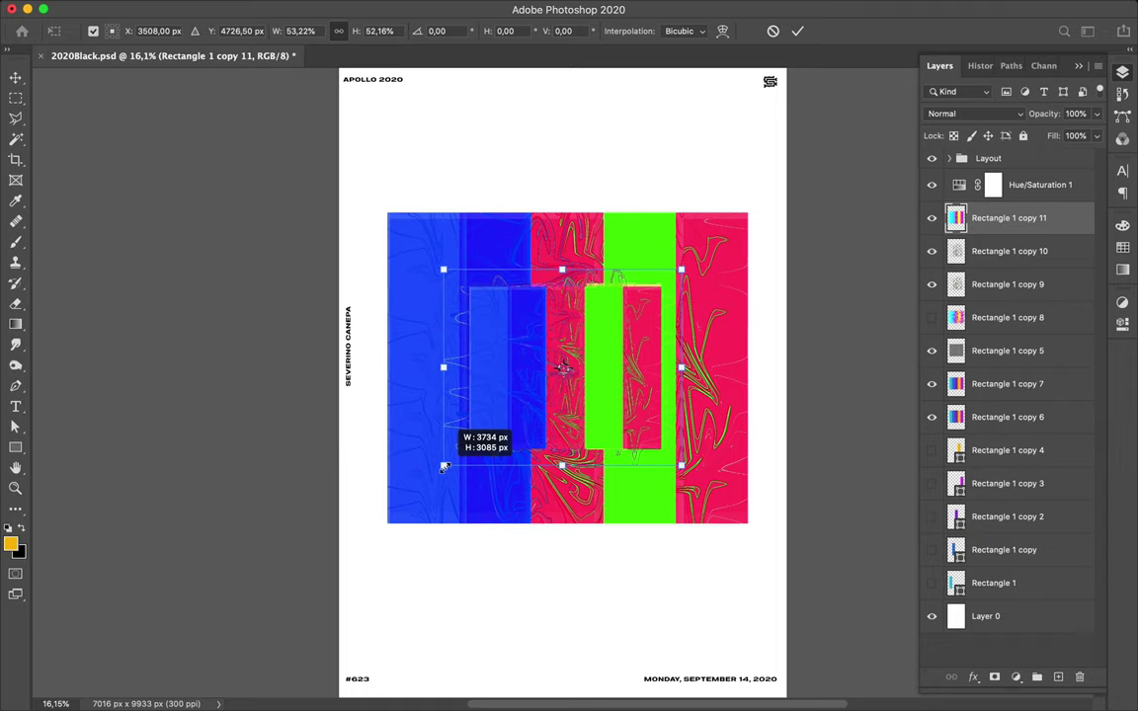
left_click_drag(444, 467, 444, 467)
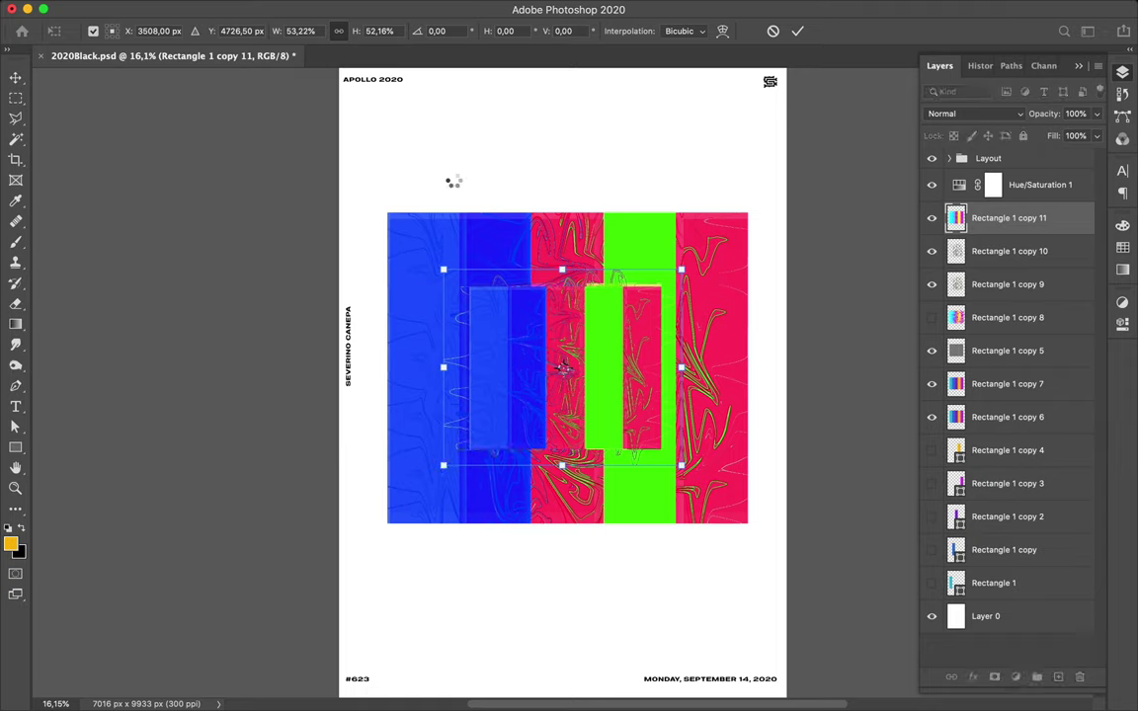
key("Return")
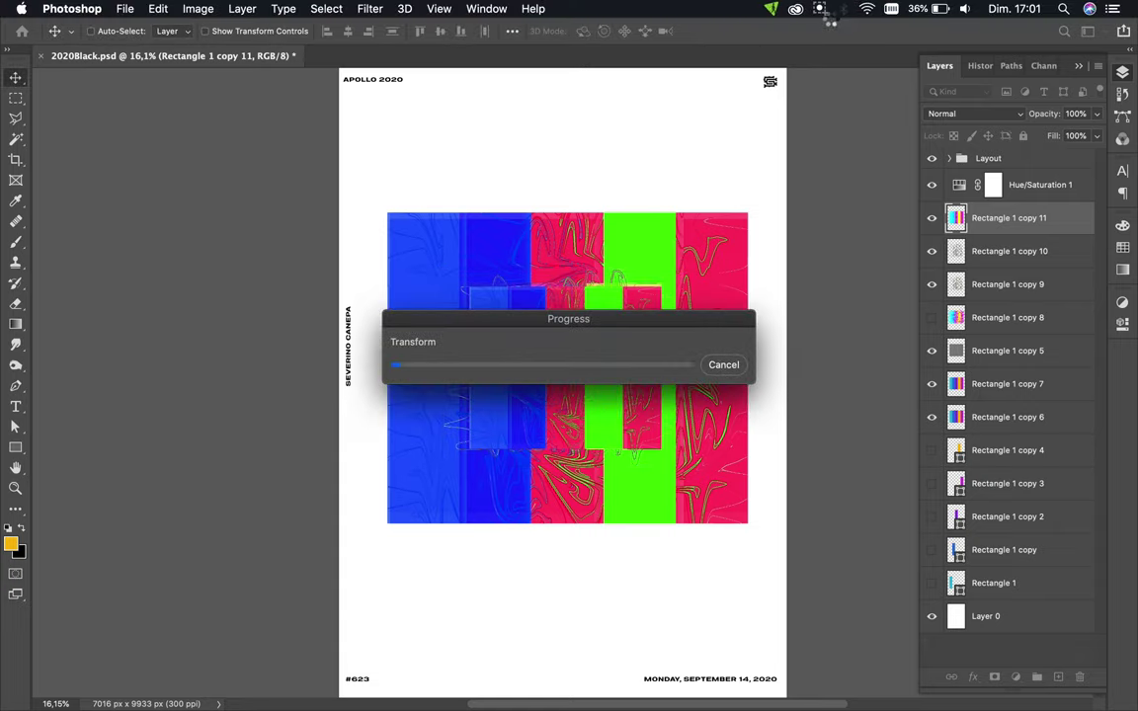
left_click(820, 8)
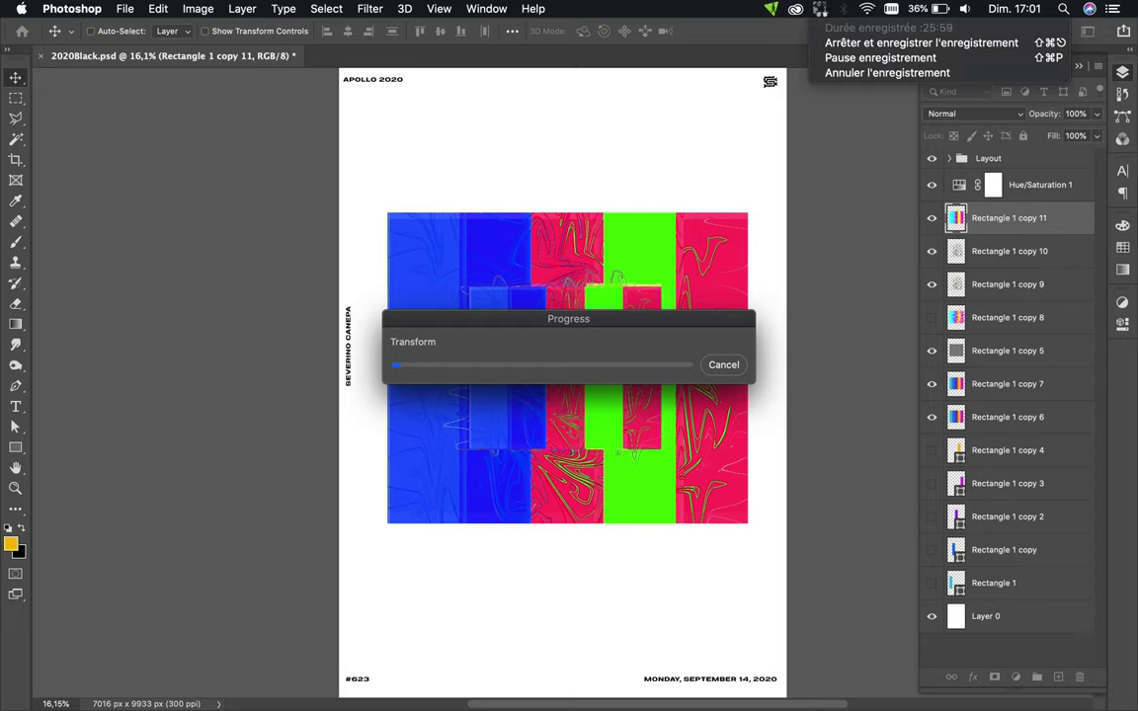
left_click(827, 42)
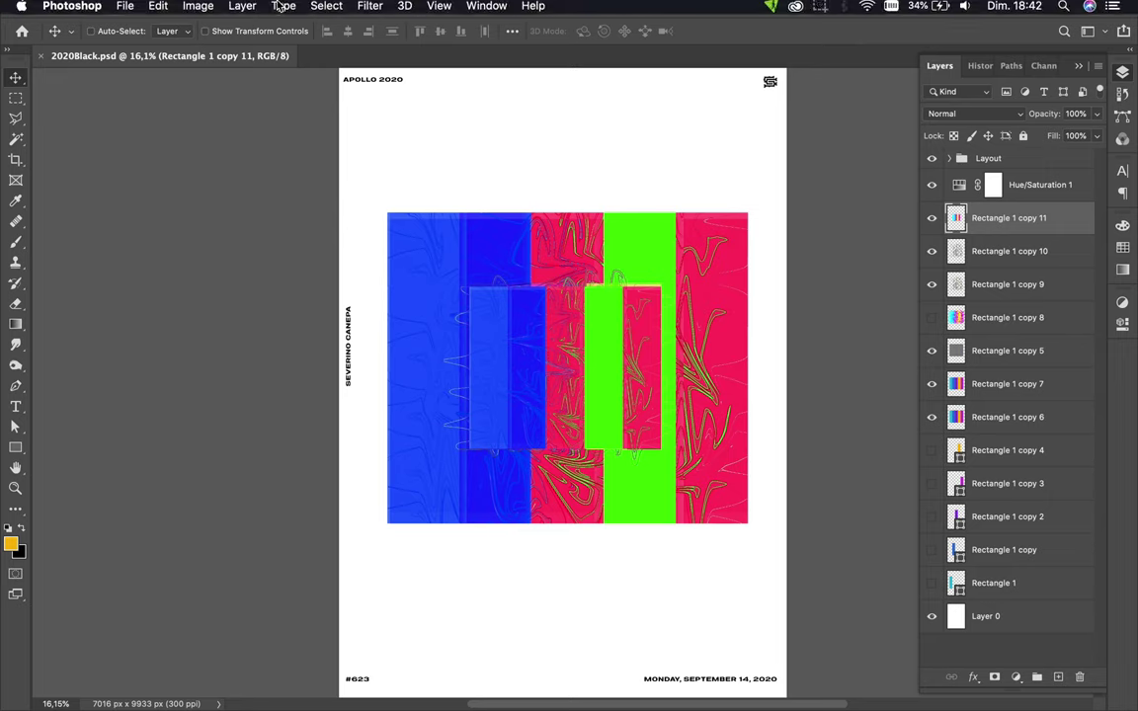
Apply Spherize at 100% in Normal mode to Rectangle 1 copy 11, then reapply it once
left_click(370, 9)
mouse_move(383, 226)
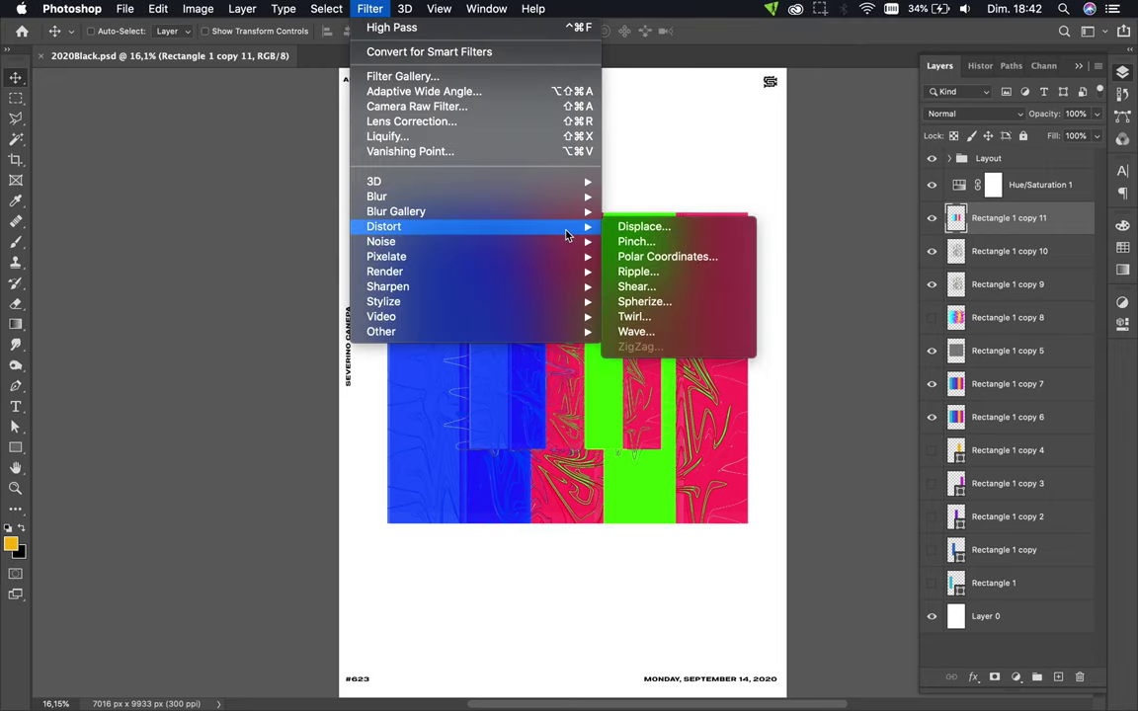
left_click(644, 302)
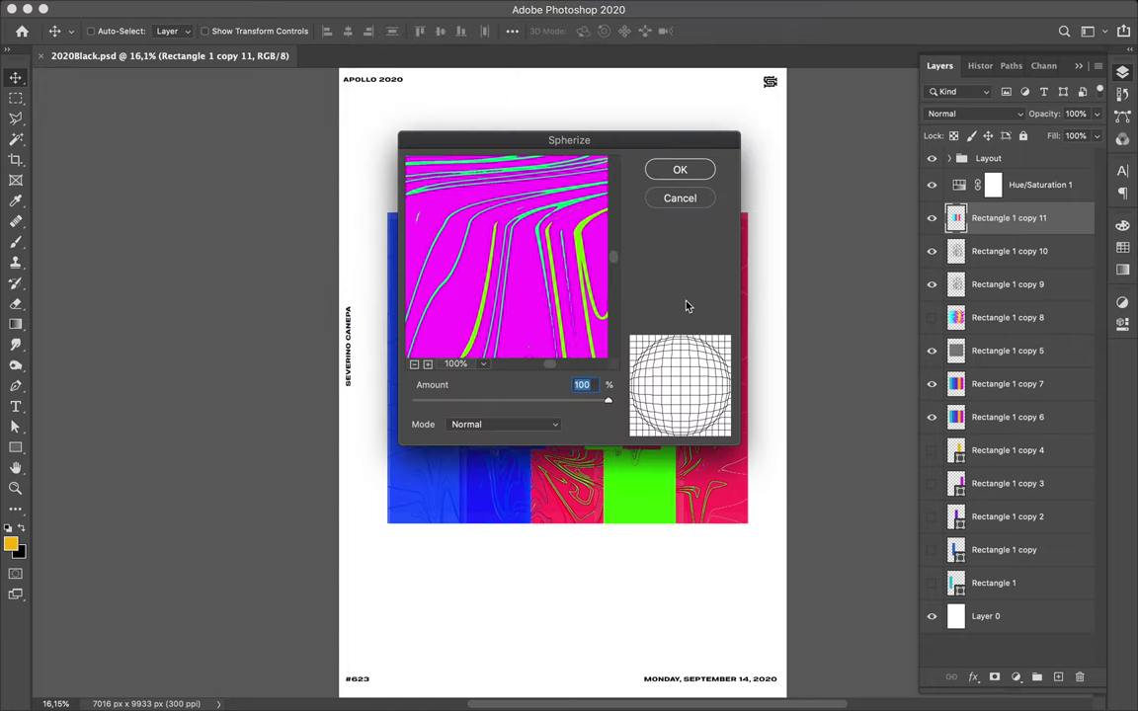
left_click(413, 363)
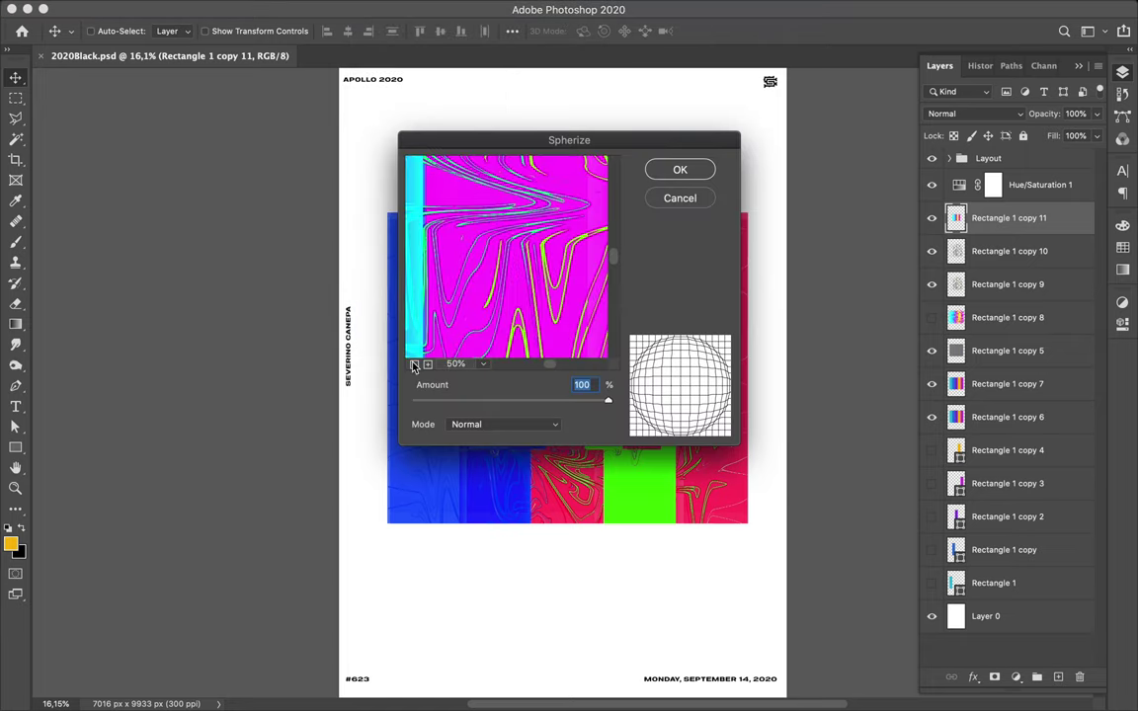
left_click(414, 363)
left_click(414, 363)
left_click(414, 364)
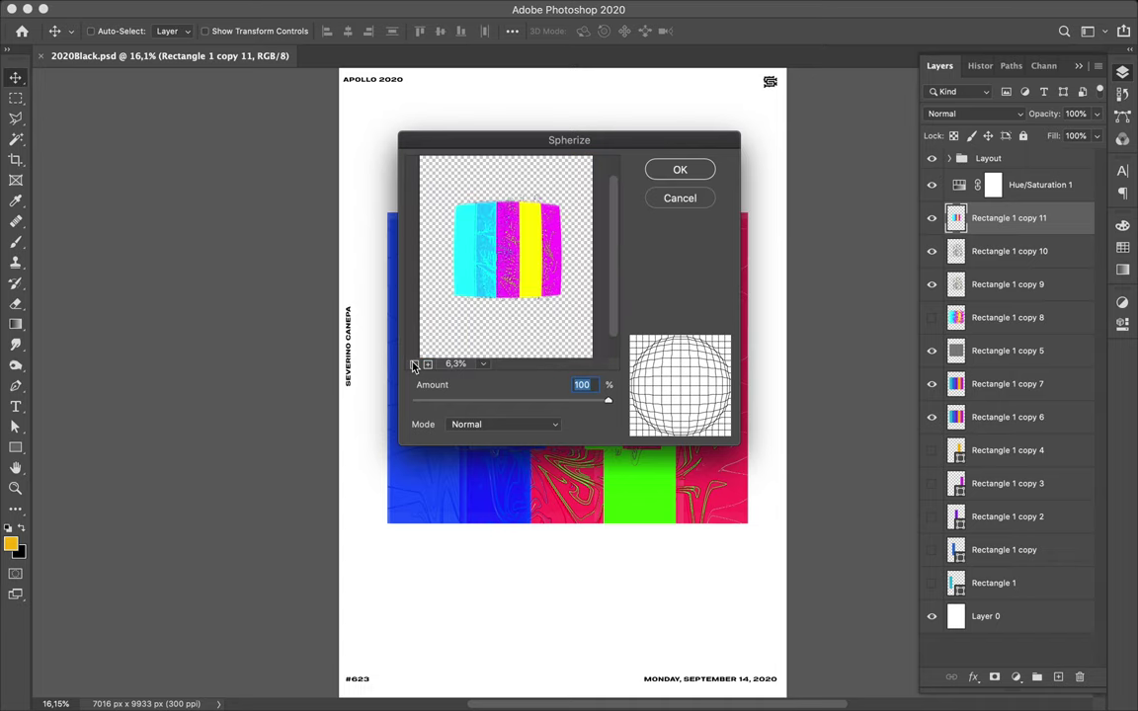
left_click(551, 424)
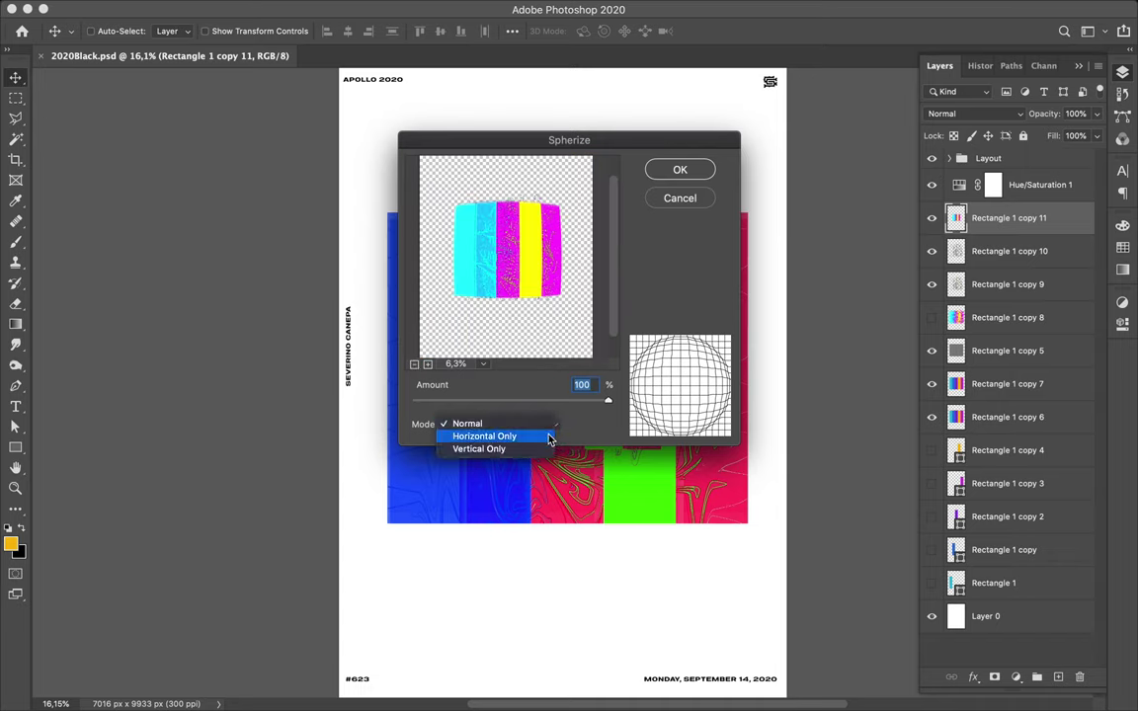
left_click(487, 357)
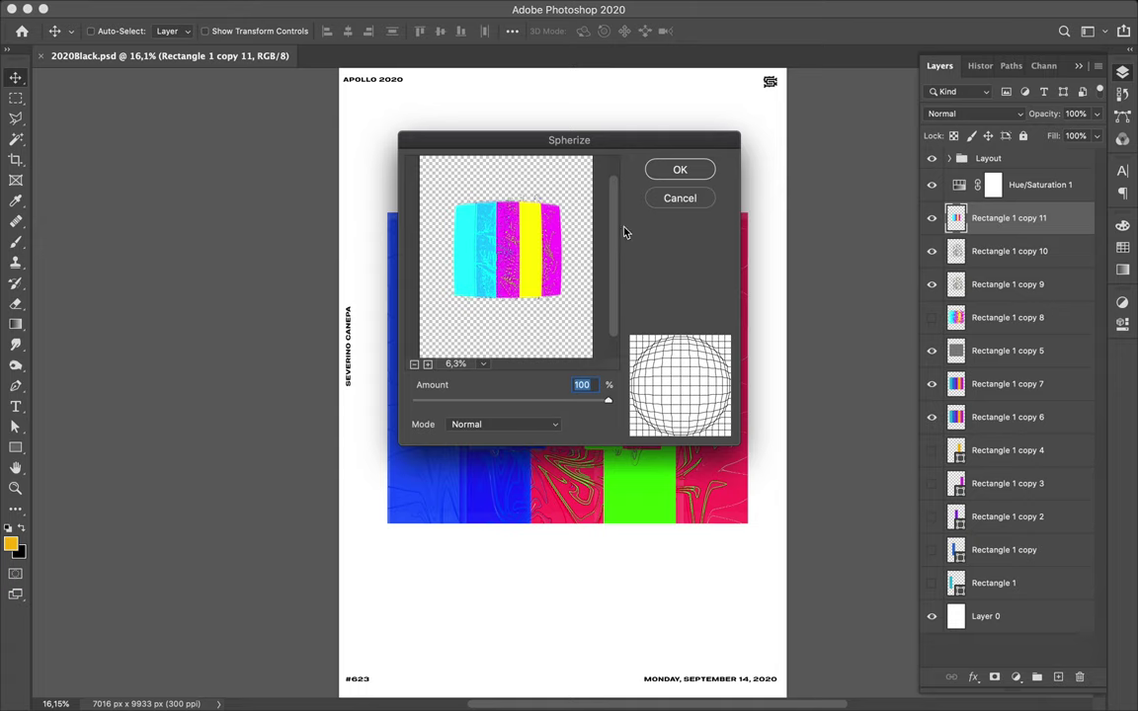
left_click(666, 171)
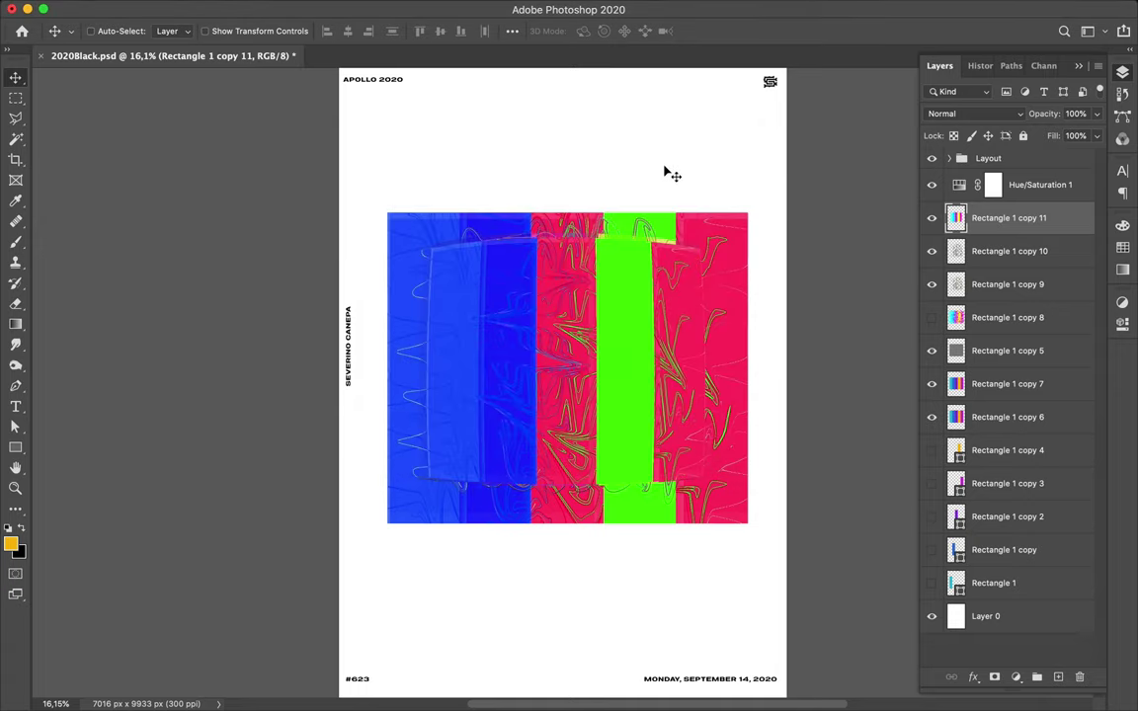
left_click(375, 8)
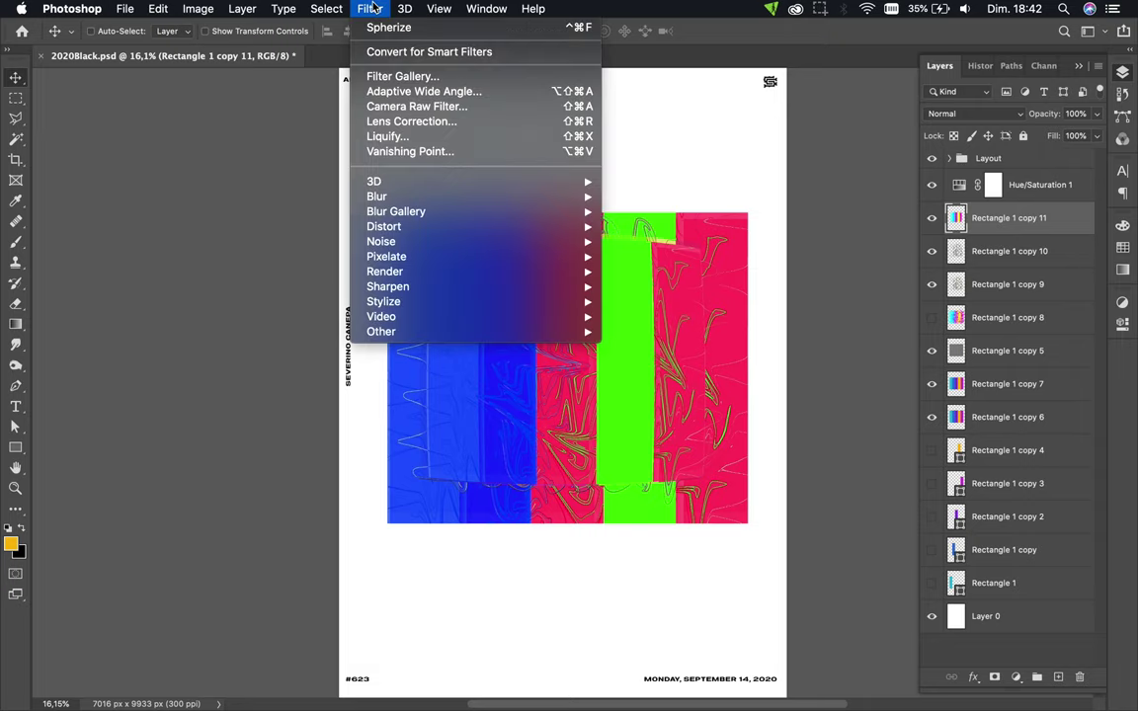
left_click(340, 27)
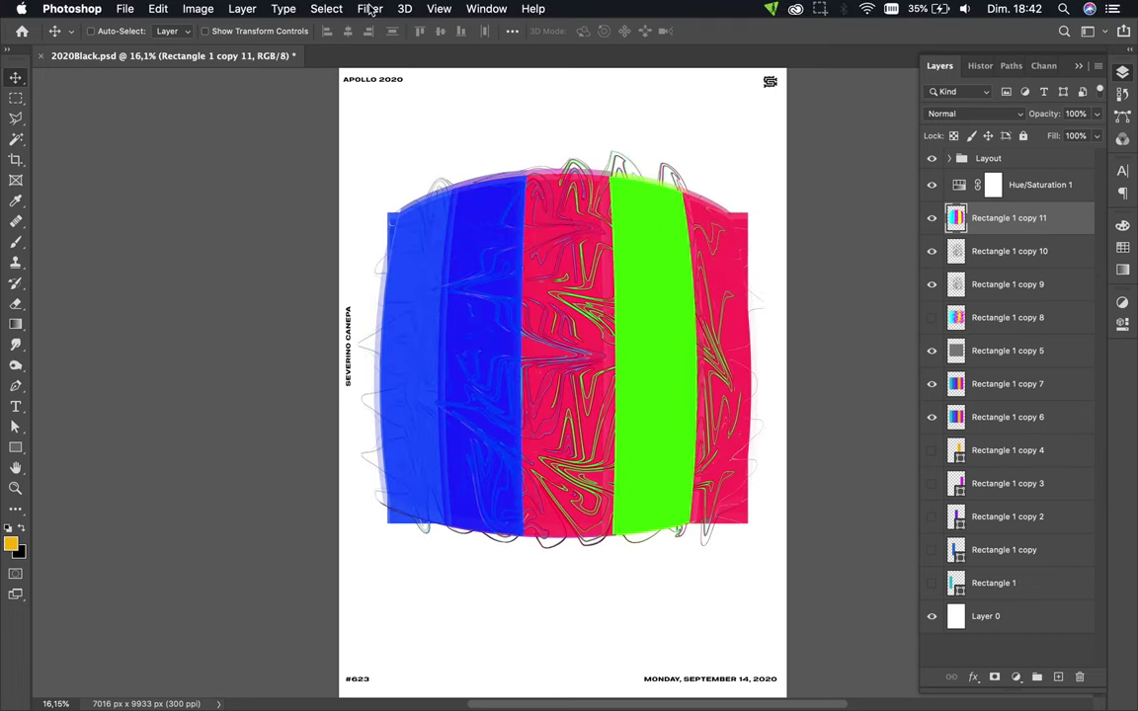
Reapply Spherize to the copy for a stronger bulge
left_click(370, 8)
left_click(368, 28)
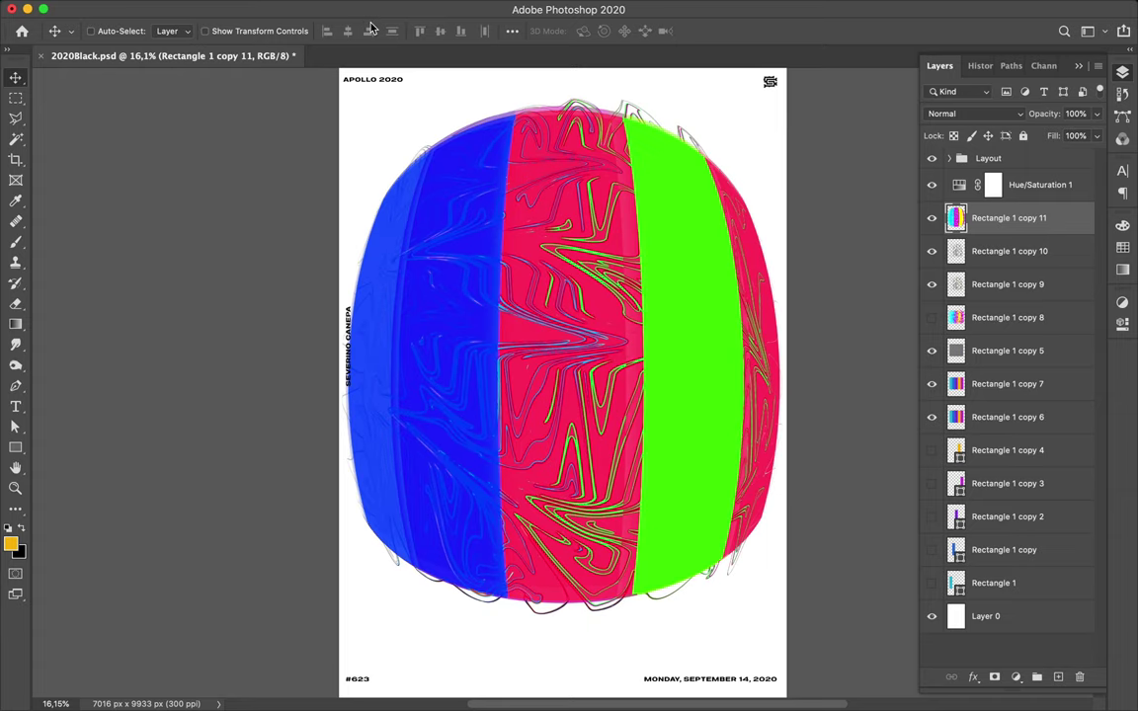
key("ctrl+t")
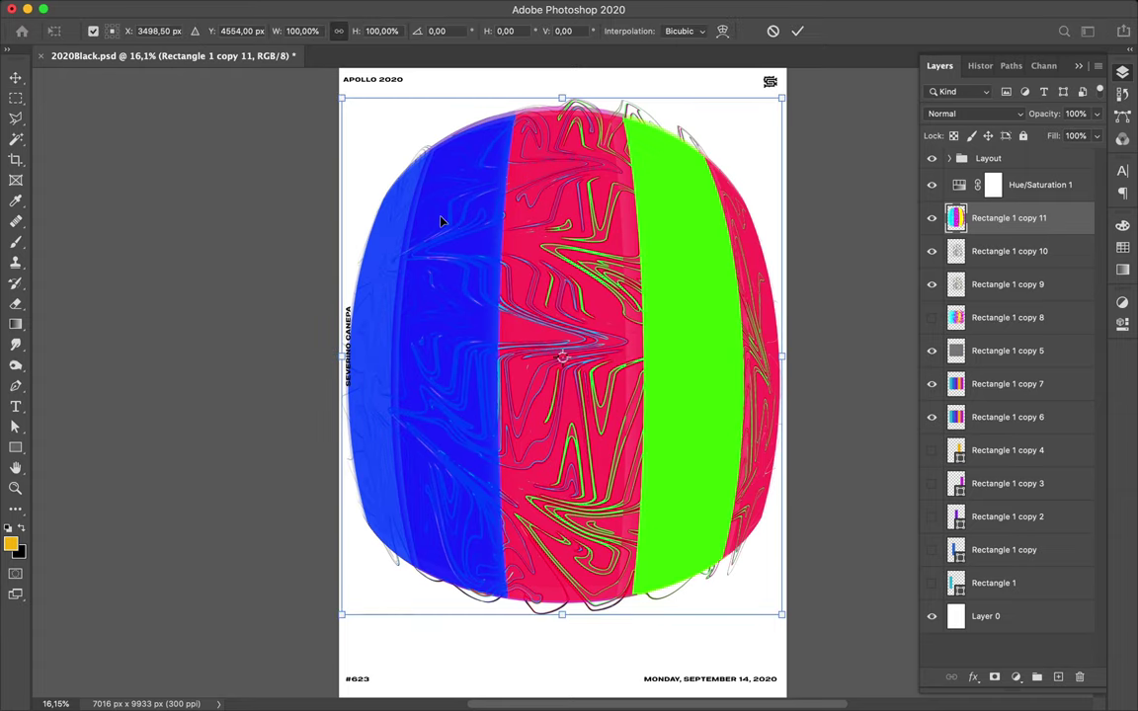
key("Escape")
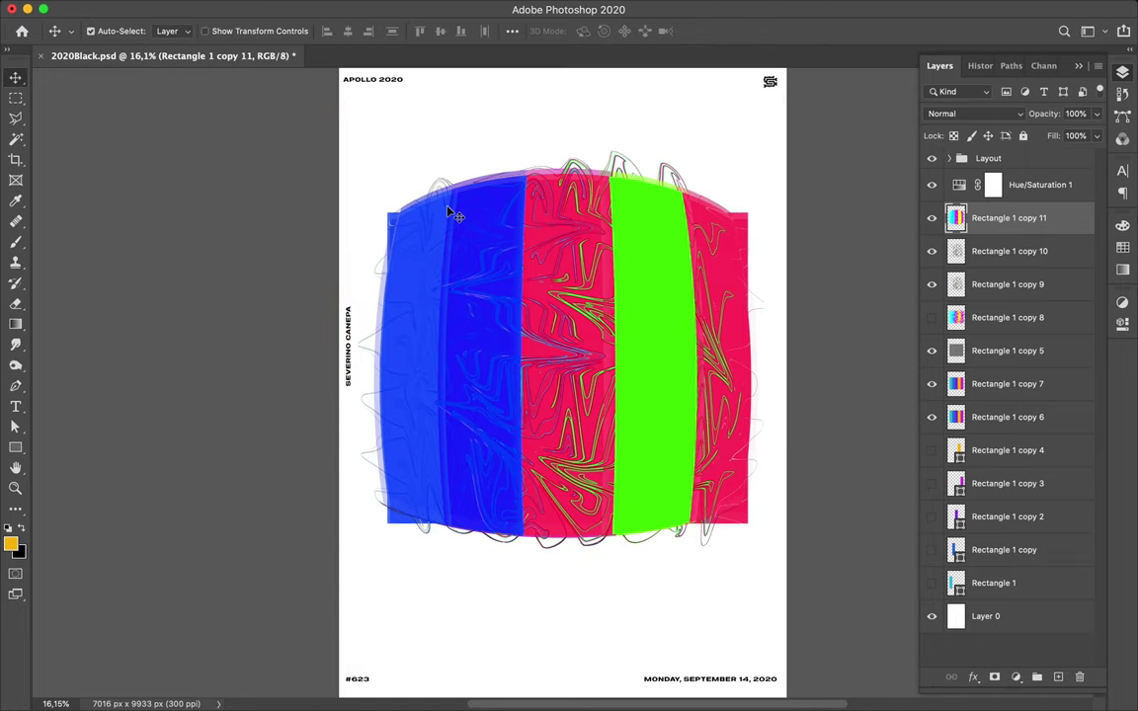
Scale the bulged copy down to about 57% from the top edge, then spherize it again
key("ctrl+t")
left_click_drag(560, 149, 561, 214)
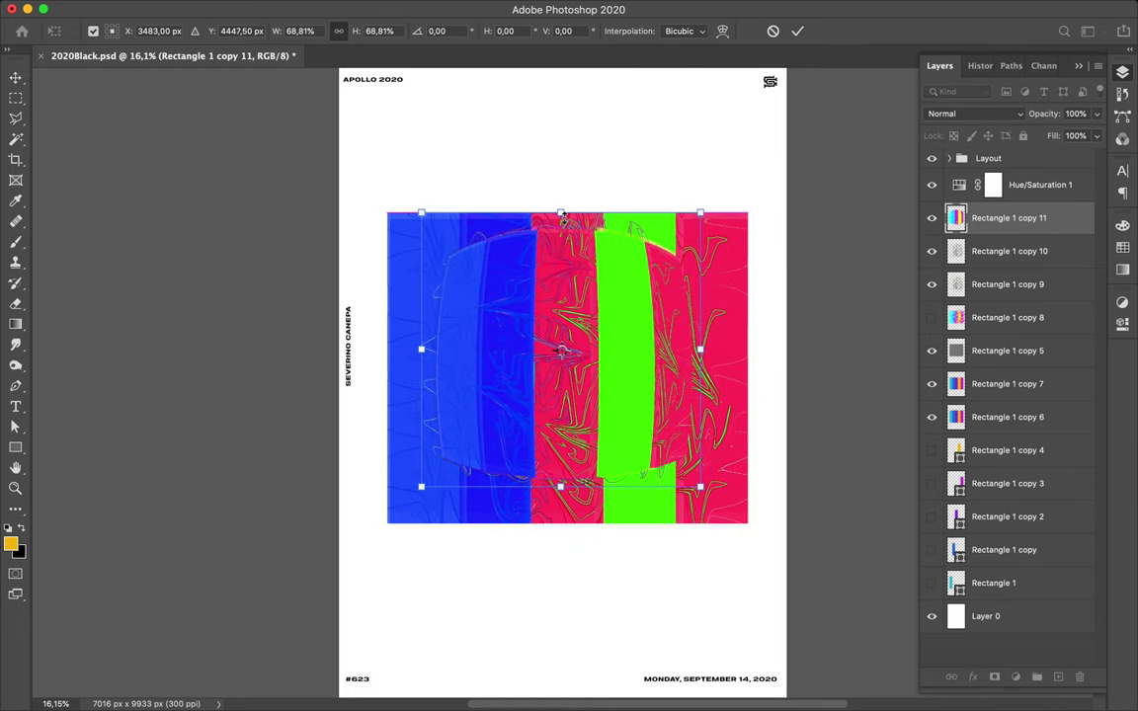
left_click_drag(561, 217, 561, 237)
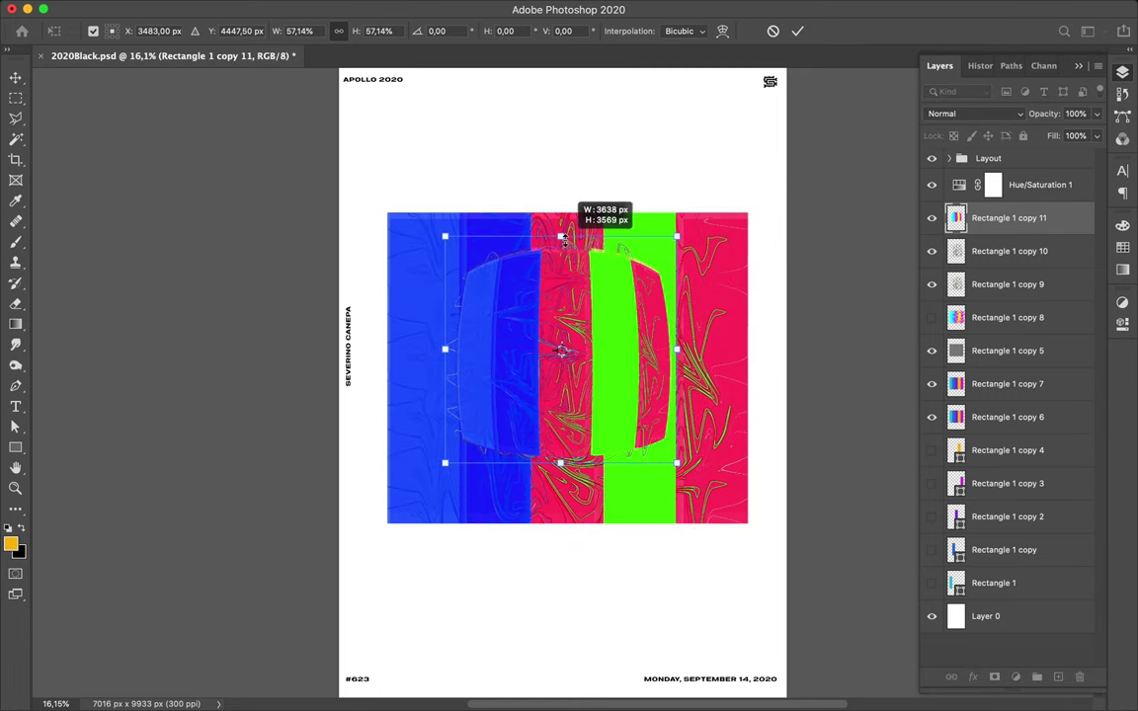
key("Return")
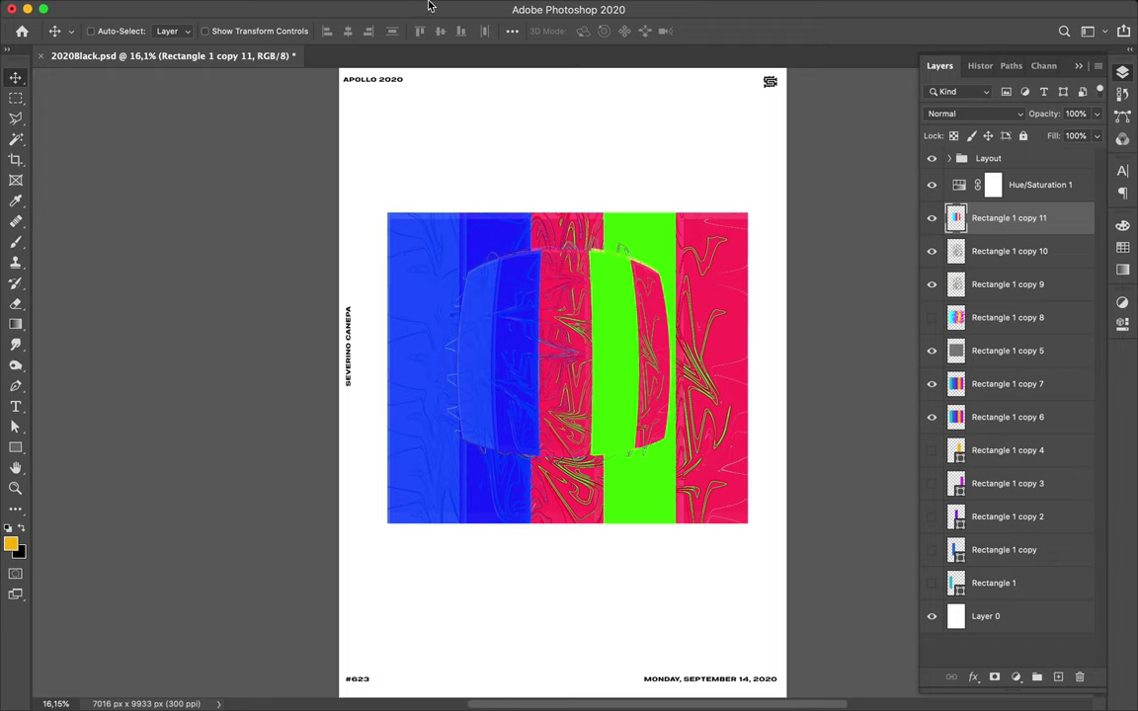
left_click(370, 4)
left_click(380, 27)
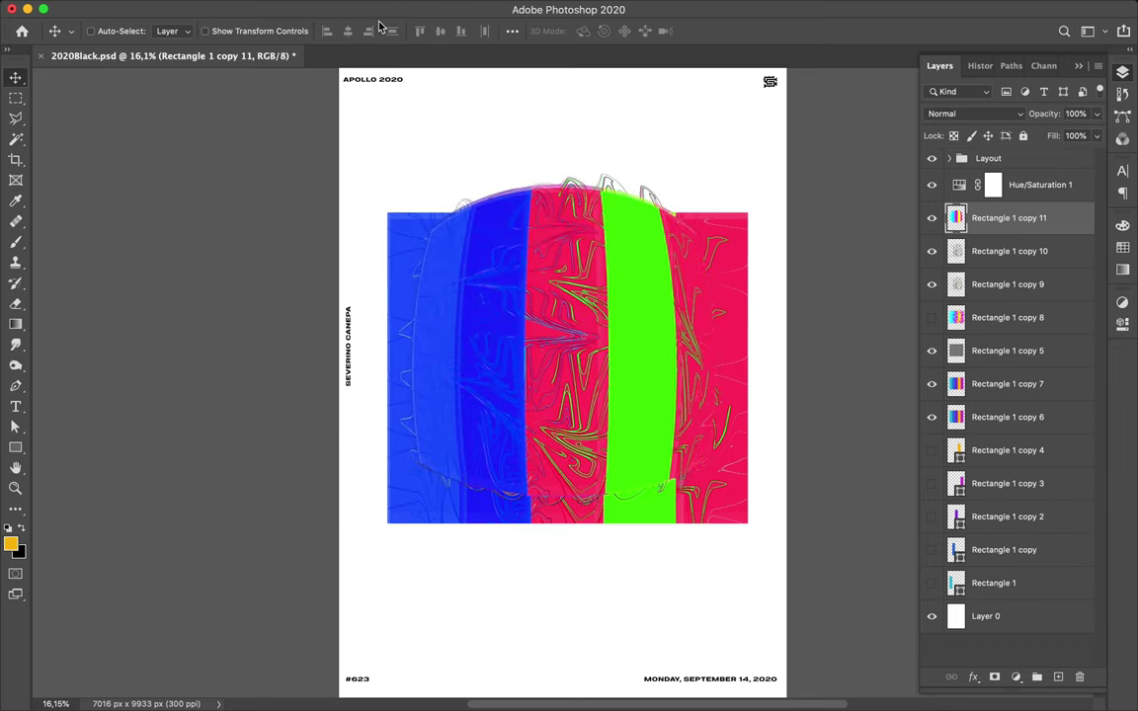
Reapply Spherize, then undo back to the milder bulge
left_click(369, 8)
left_click(367, 33)
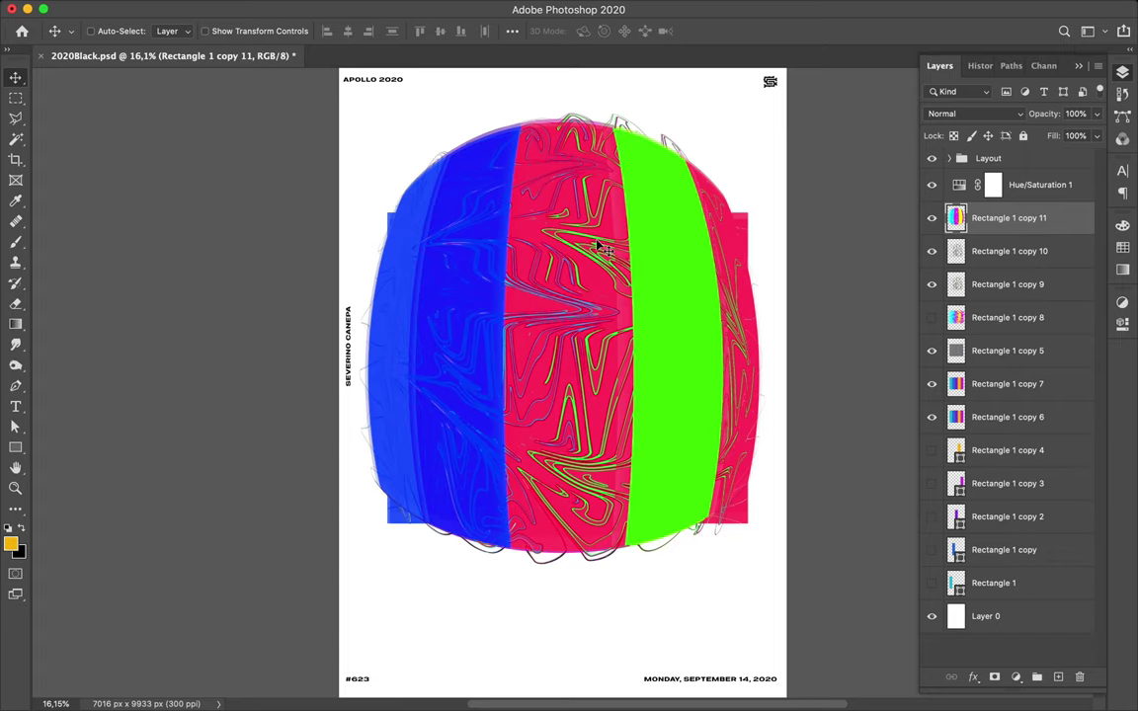
key("super")
key("super+z")
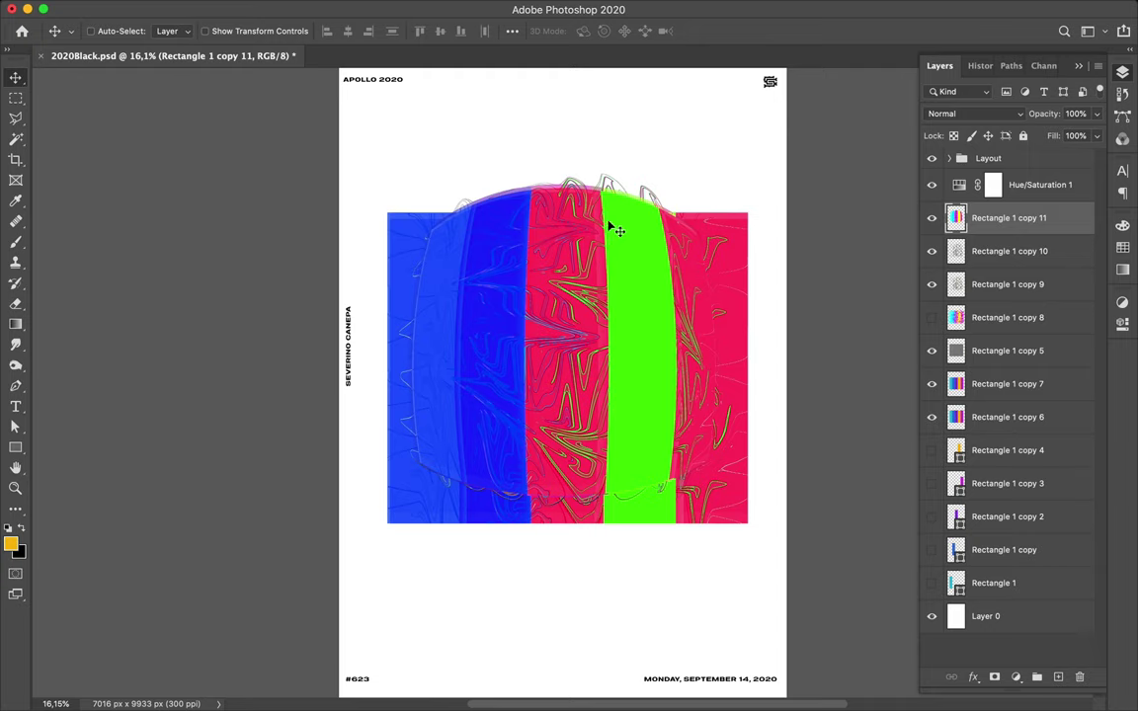
key("super+t")
Scale the glitch layer to about 58%, spherize it, then scale it to about half
left_click_drag(563, 173, 561, 242)
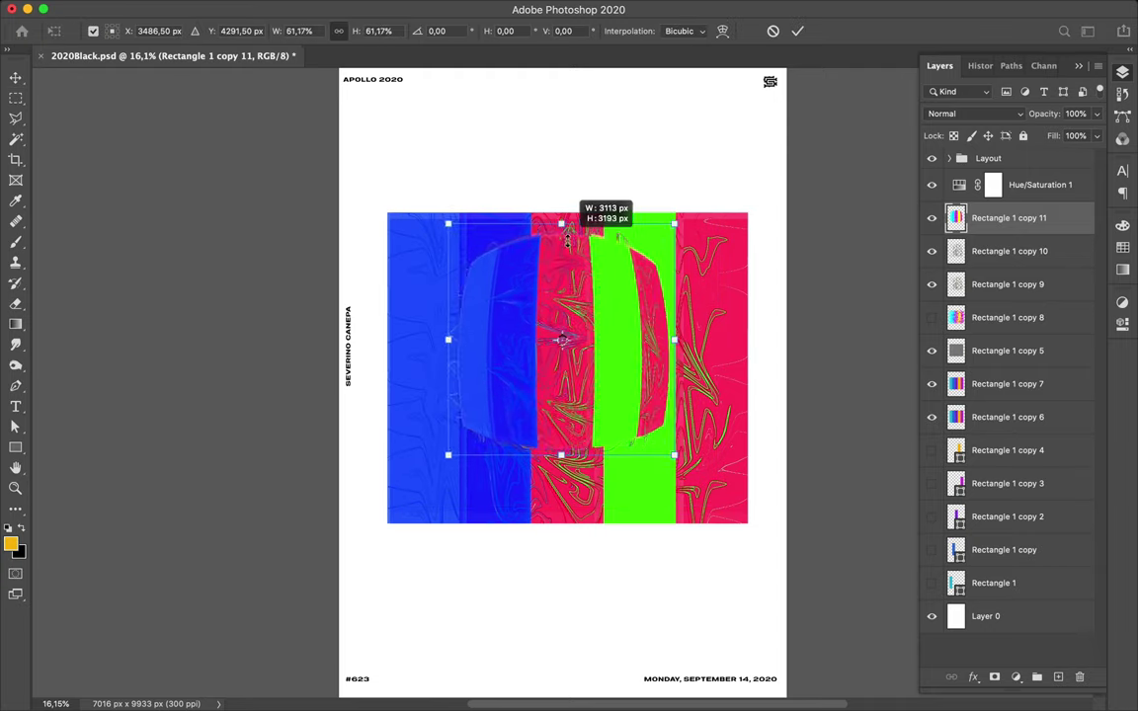
key("Return")
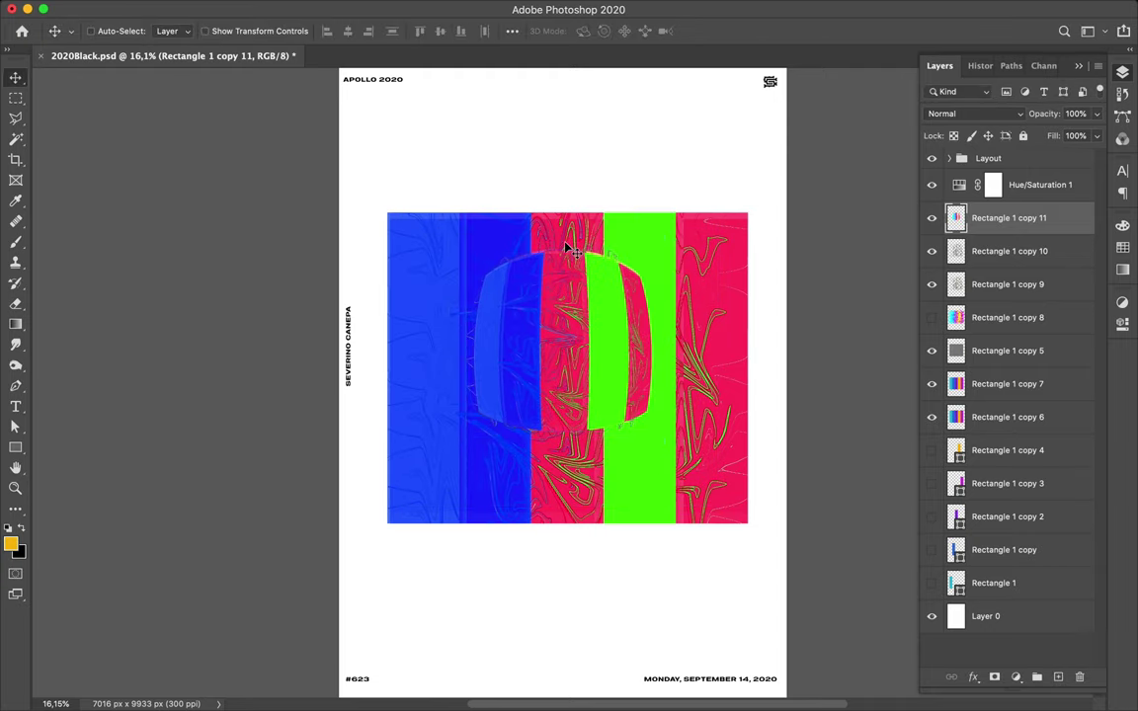
left_click(369, 8)
left_click(372, 32)
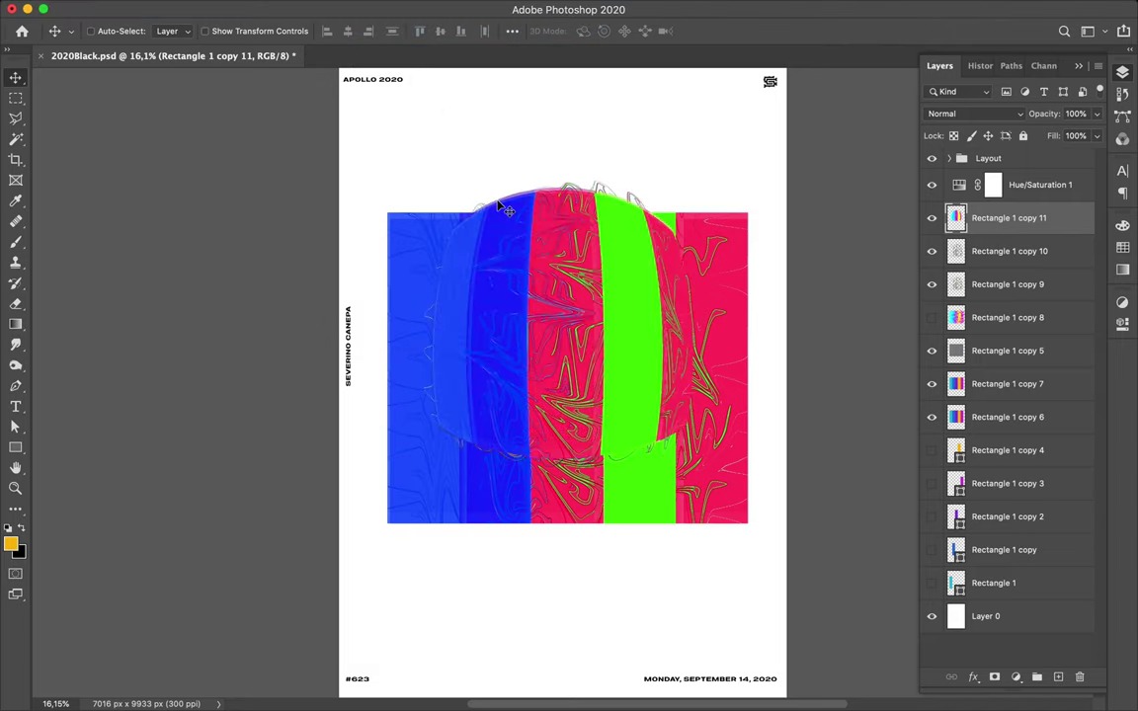
key("ctrl+t")
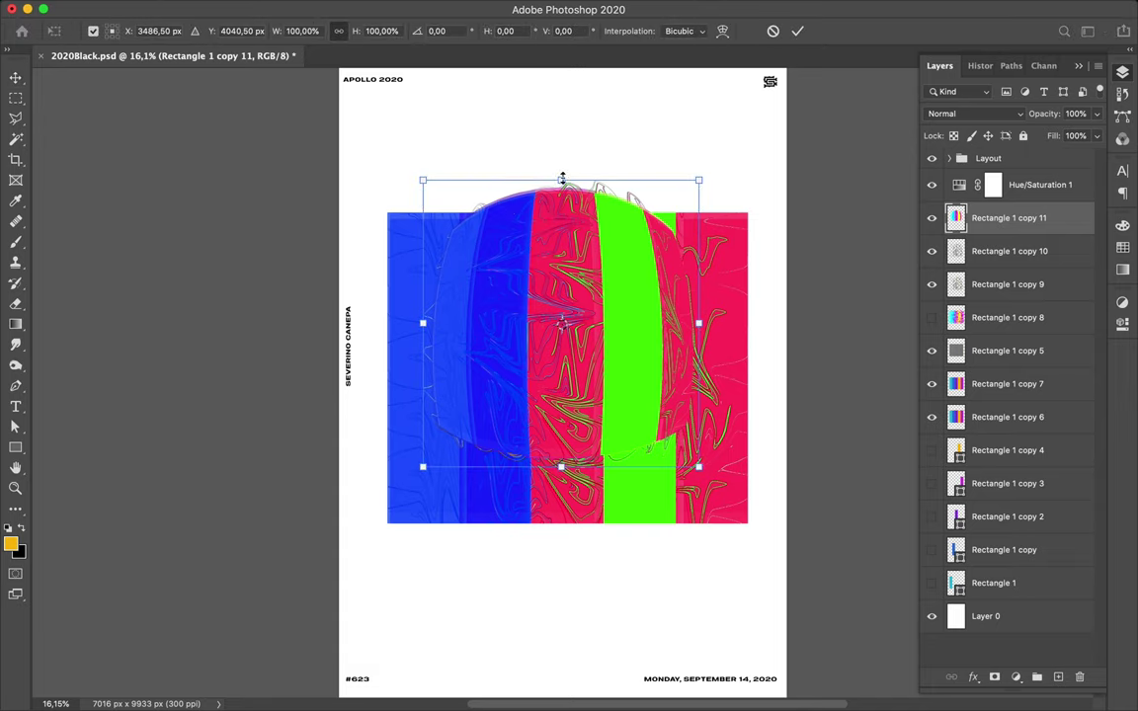
left_click_drag(562, 179, 561, 252)
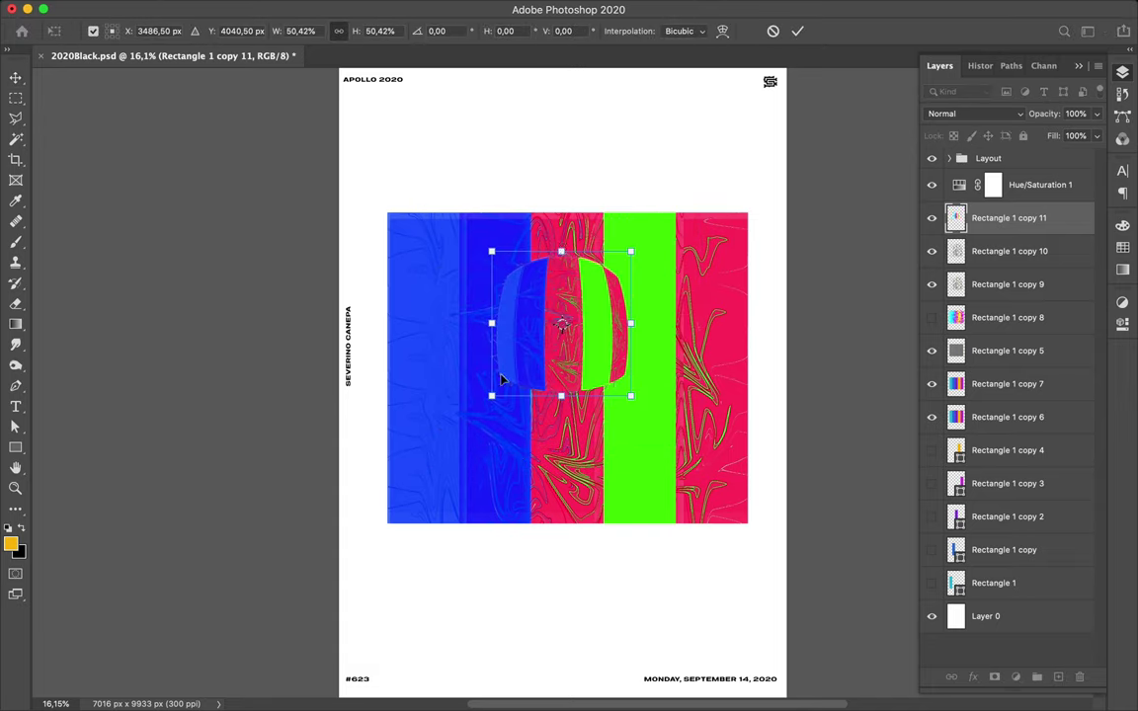
key("Return")
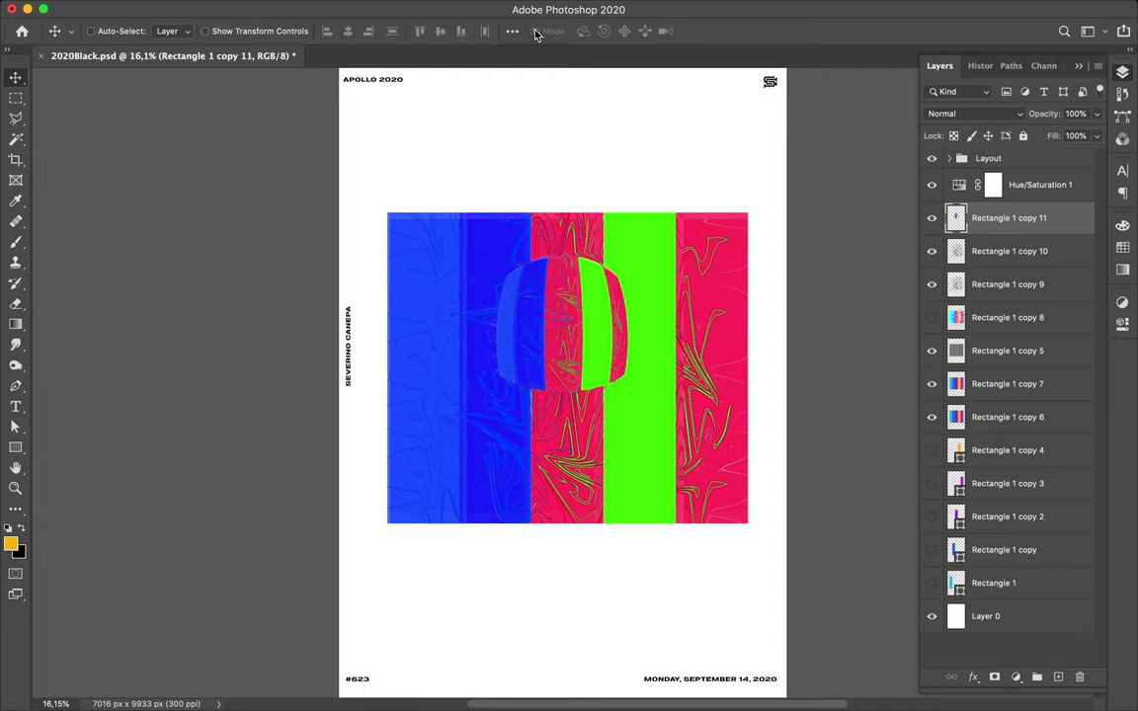
Centre the bulge horizontally and vertically, aligned to the canvas
left_click(512, 30)
left_click(558, 175)
left_click(550, 187)
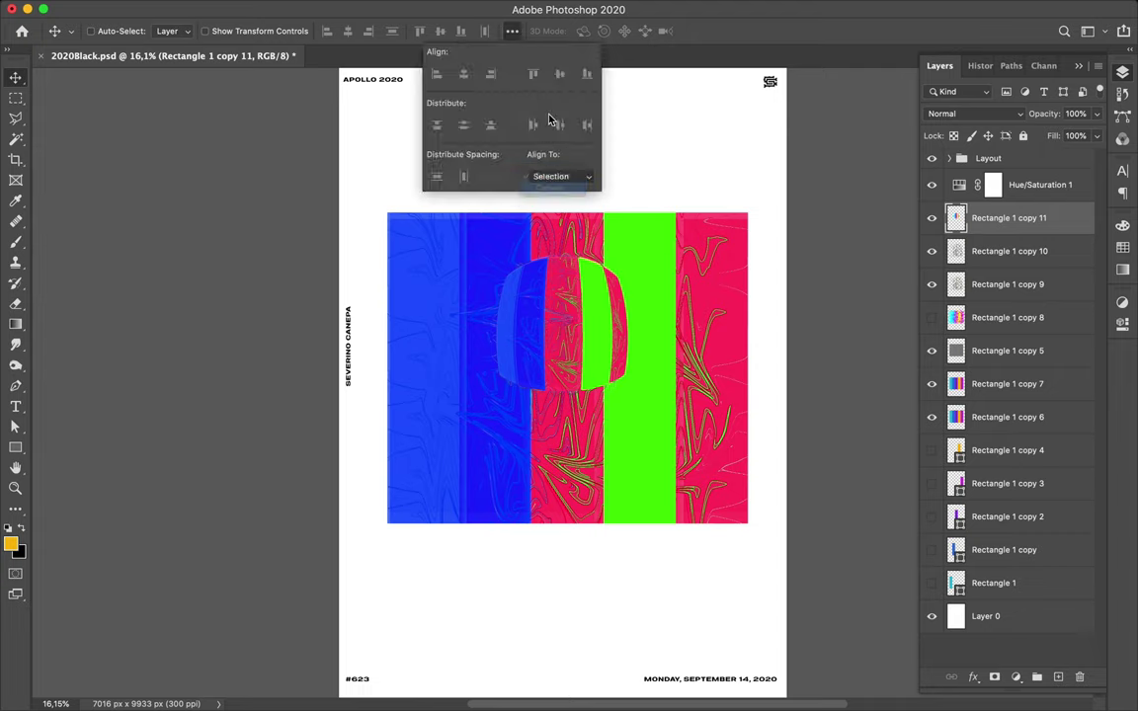
left_click(559, 74)
left_click(465, 75)
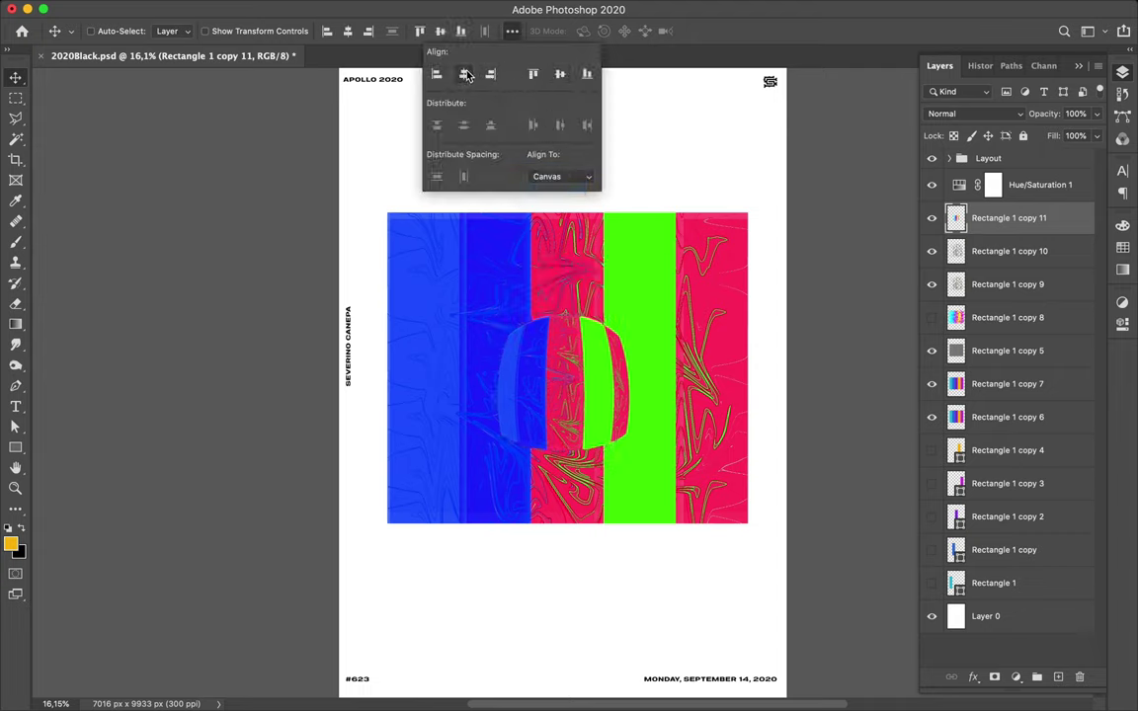
Reapply Spherize to the centred glitch layer
left_click(371, 9)
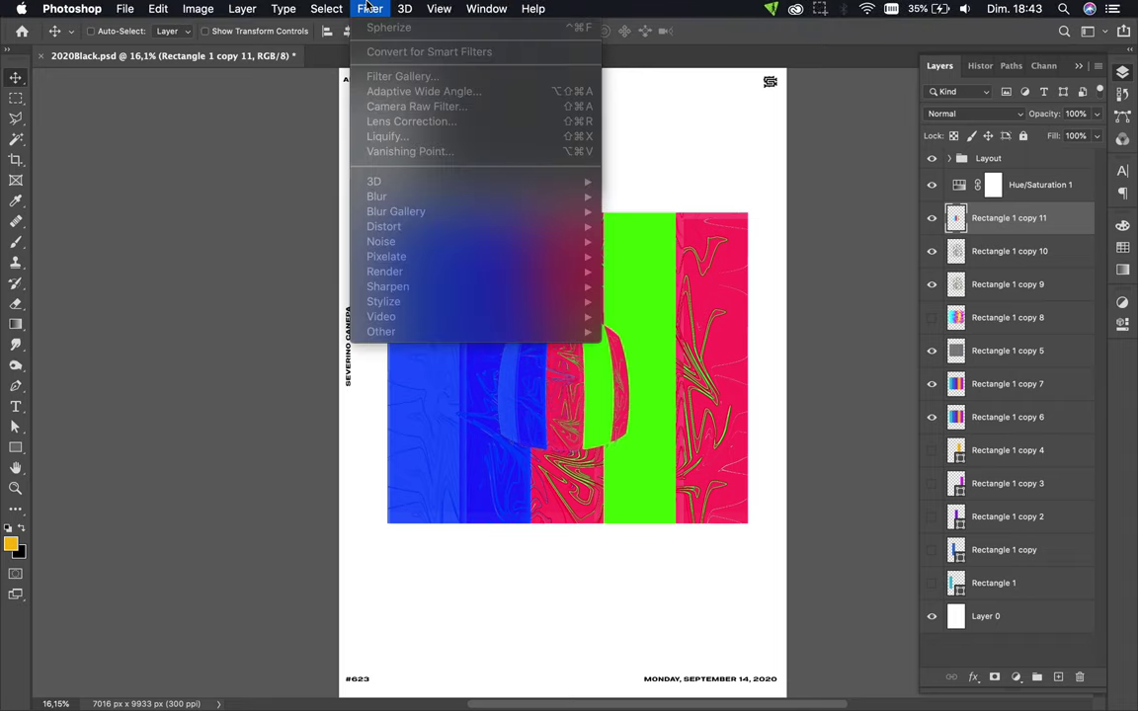
left_click(371, 24)
left_click(372, 9)
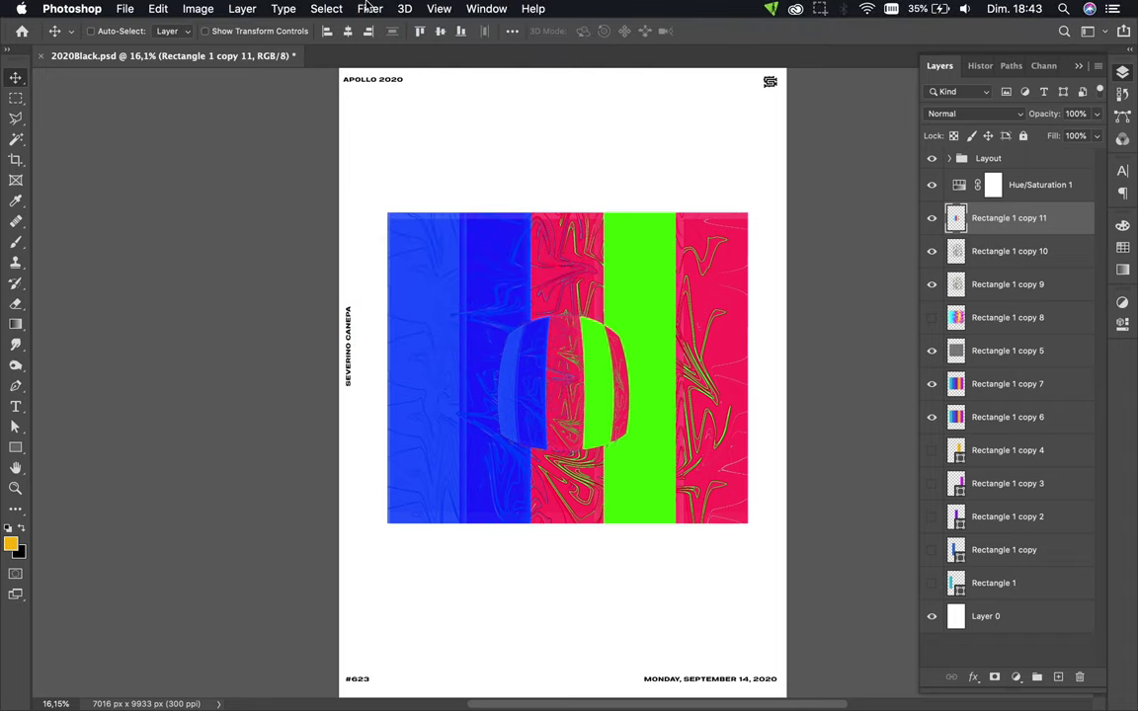
left_click(384, 35)
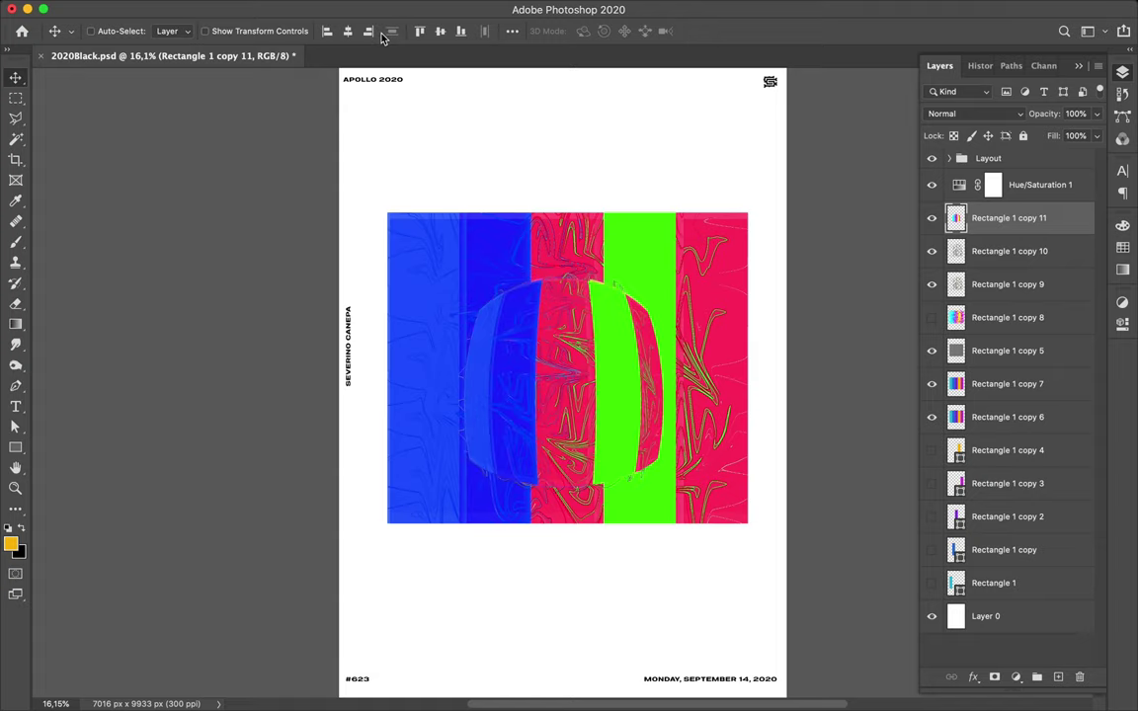
Scale the layer to about 68% around its centre, then apply Spherize twice
key("ctrl+t")
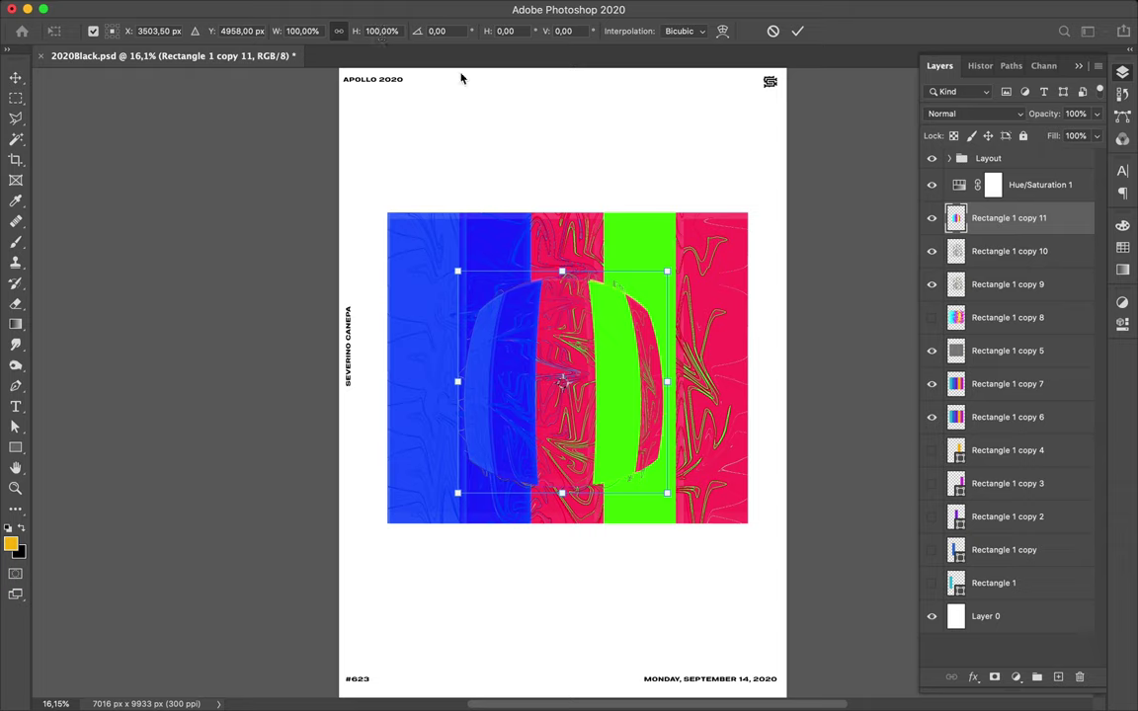
left_click_drag(564, 259, 564, 304)
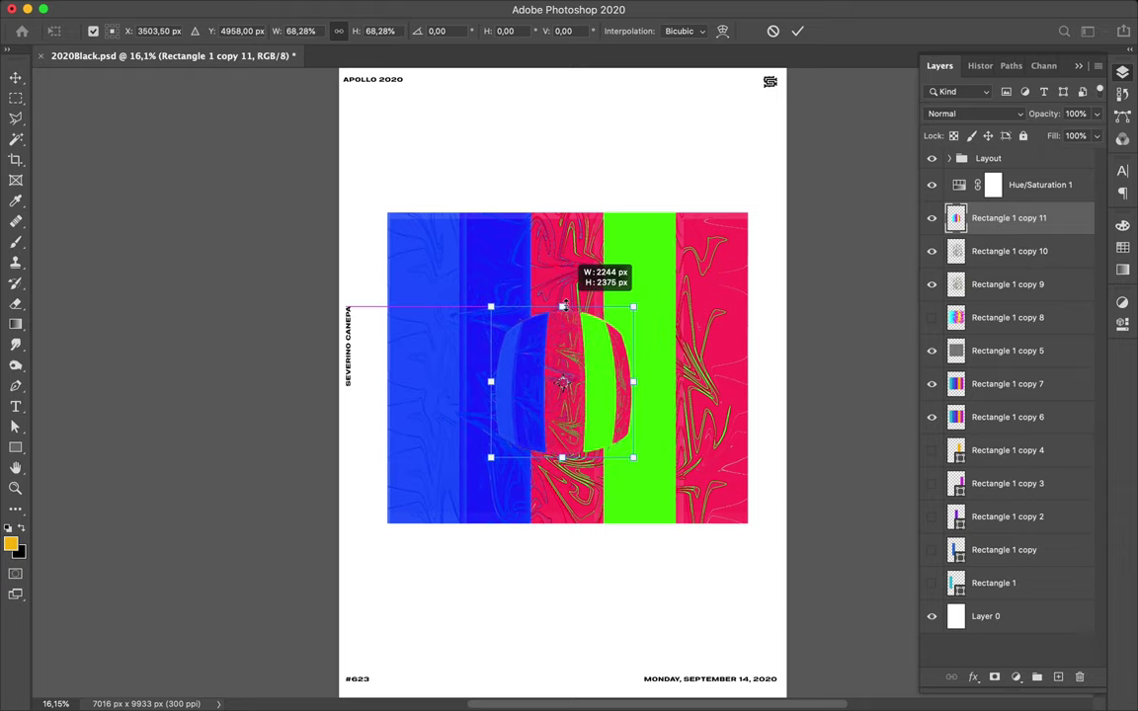
key("Return")
left_click(370, 8)
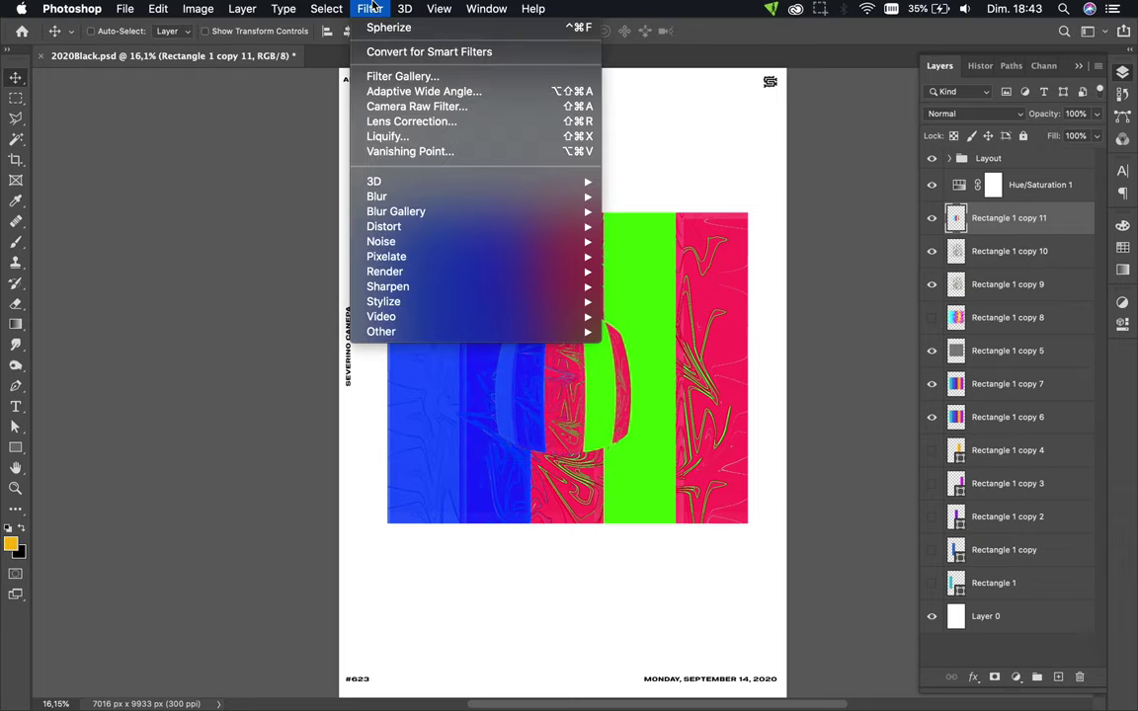
left_click(374, 27)
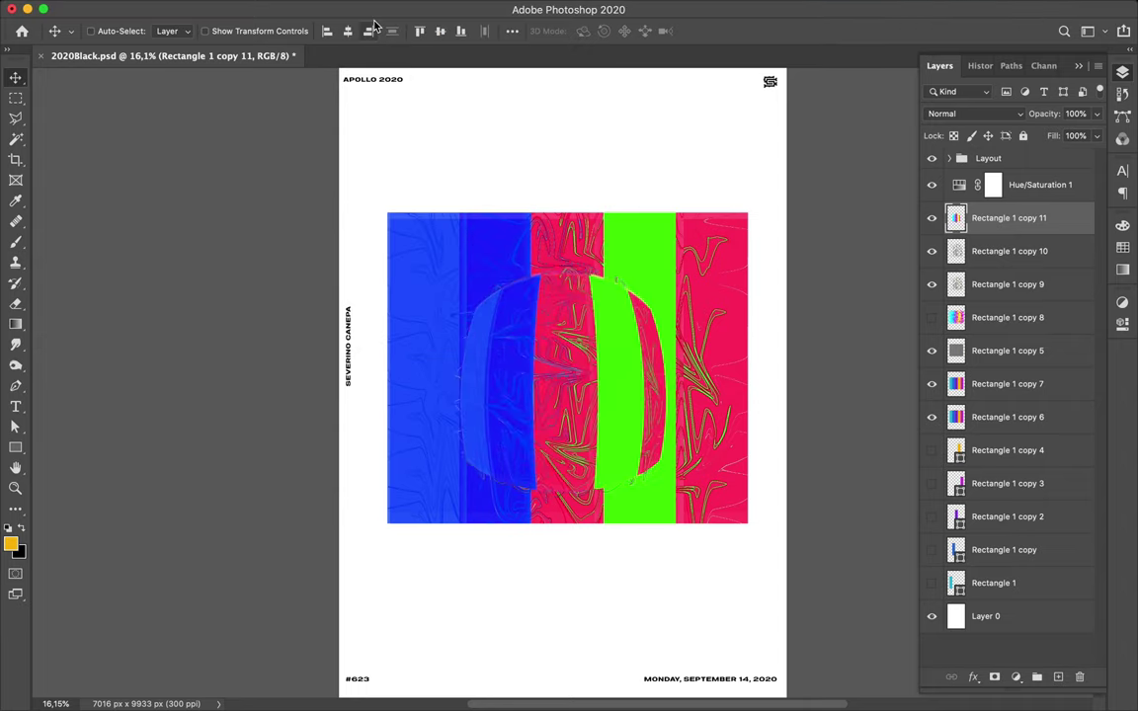
left_click(370, 8)
left_click(375, 28)
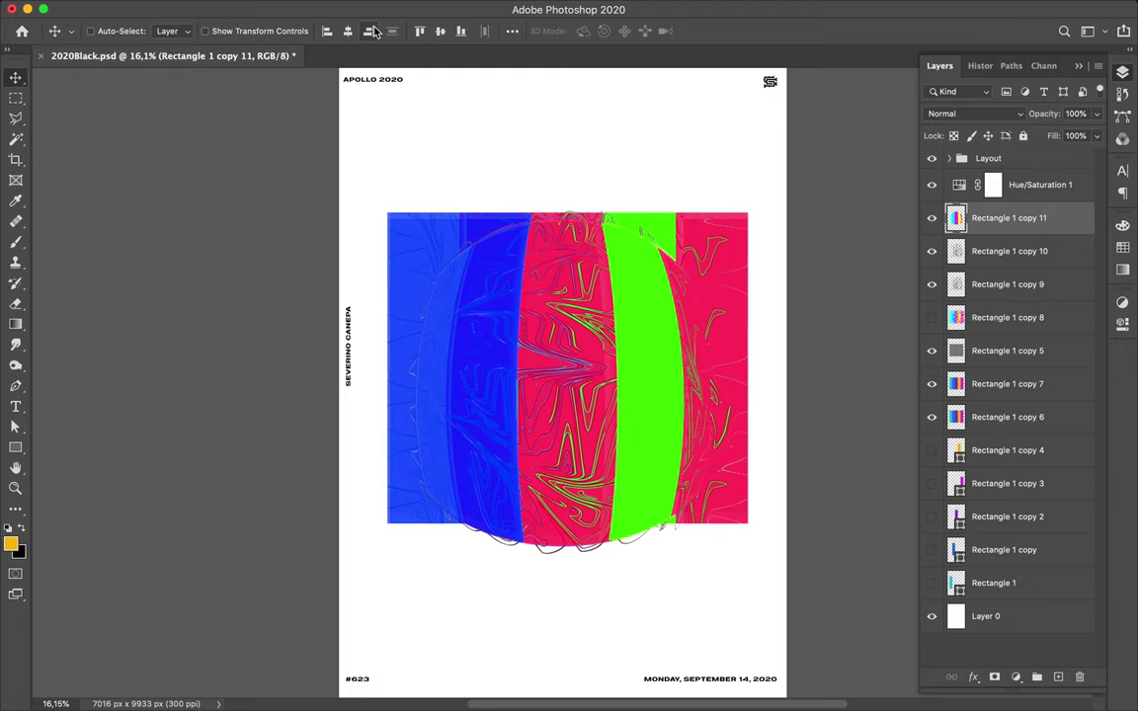
Scale the layer to about 63% and reapply Spherize
key("ctrl+t")
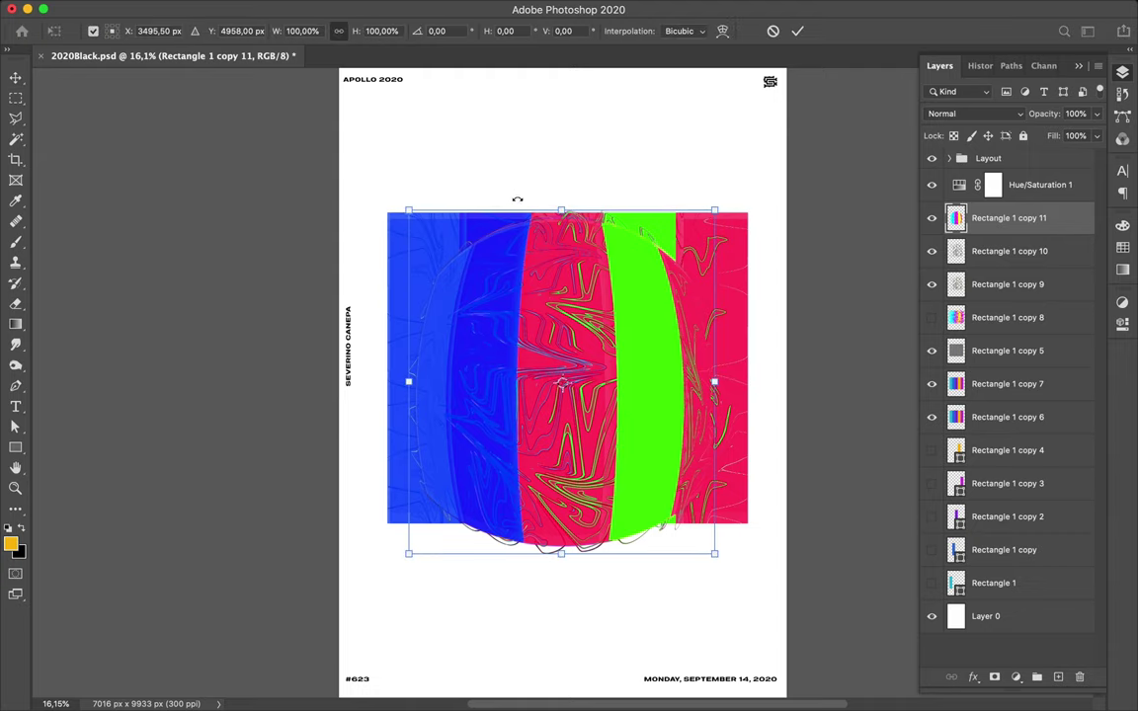
left_click_drag(554, 204, 560, 274)
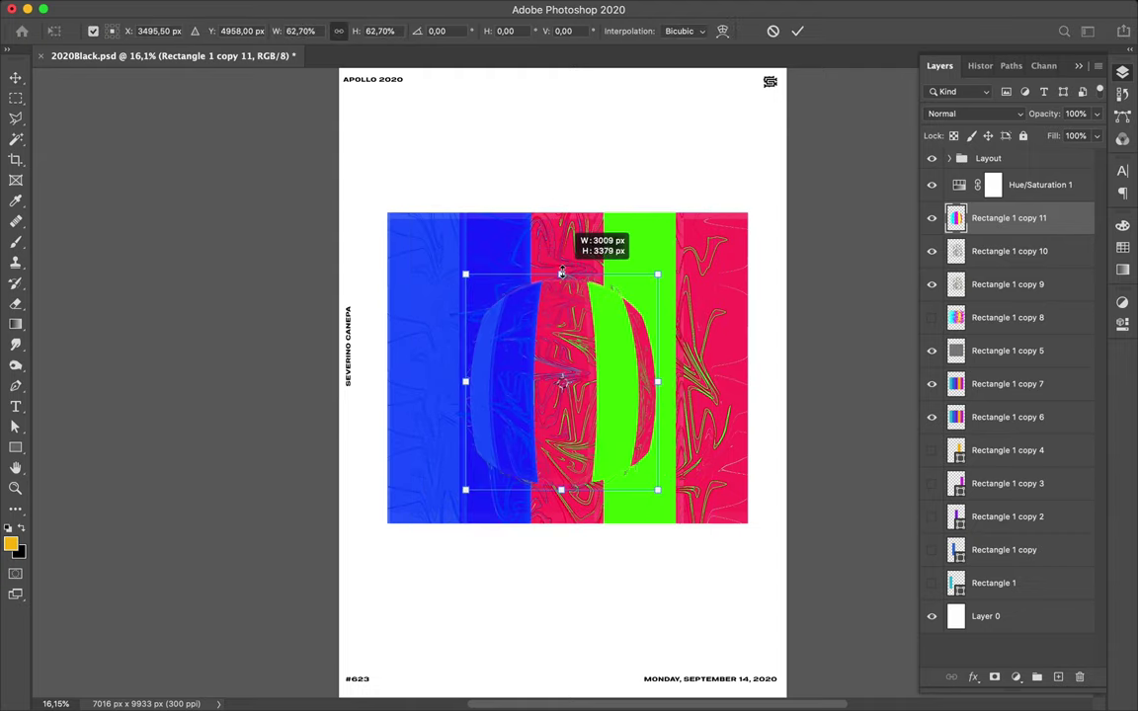
key("Return")
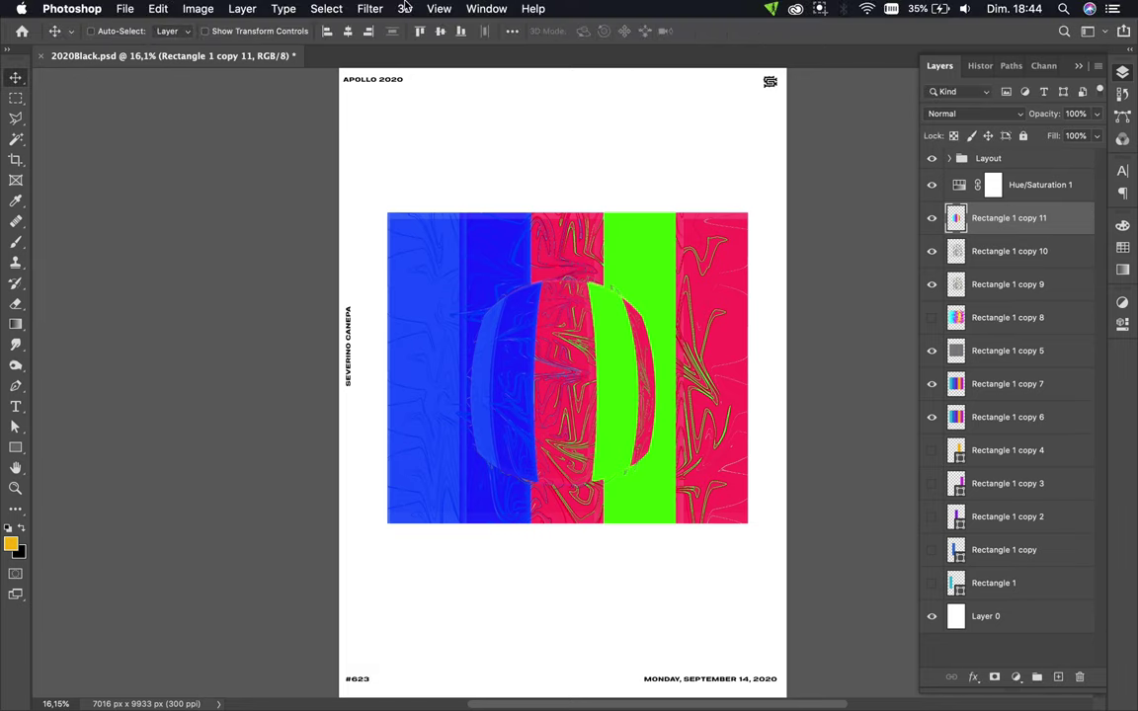
left_click(376, 8)
left_click(385, 27)
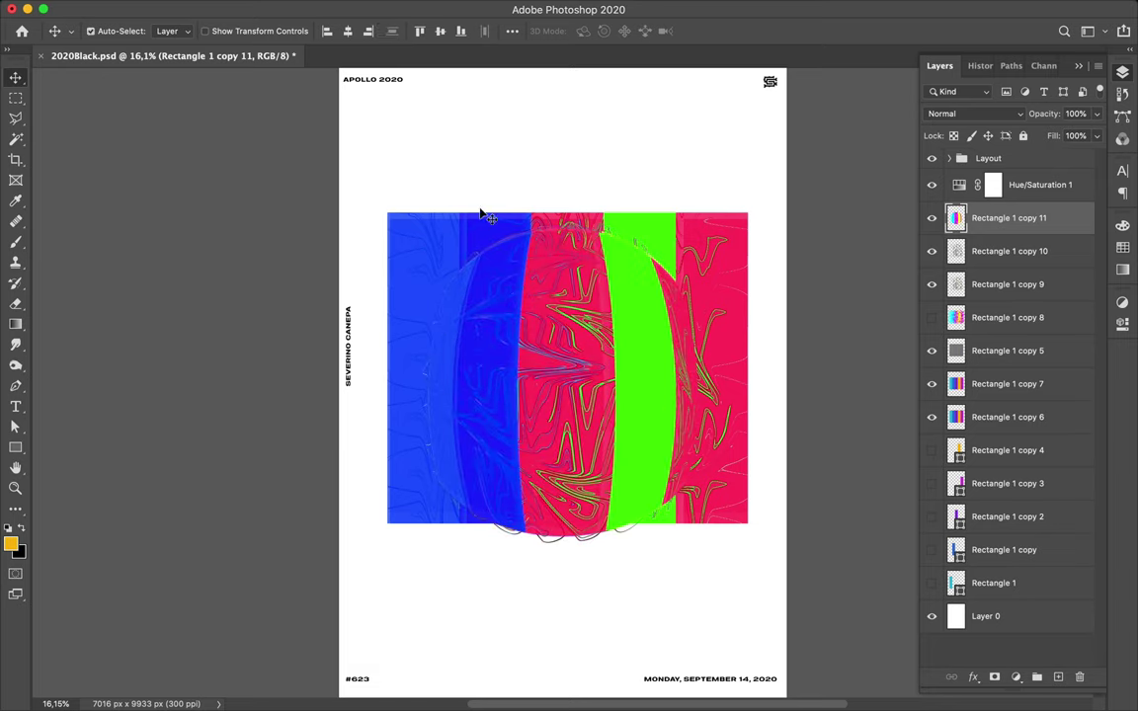
Scale the layer to about 68% again and apply Spherize twice more for a larger bulge
key("ctrl+t")
left_click_drag(568, 216, 568, 268)
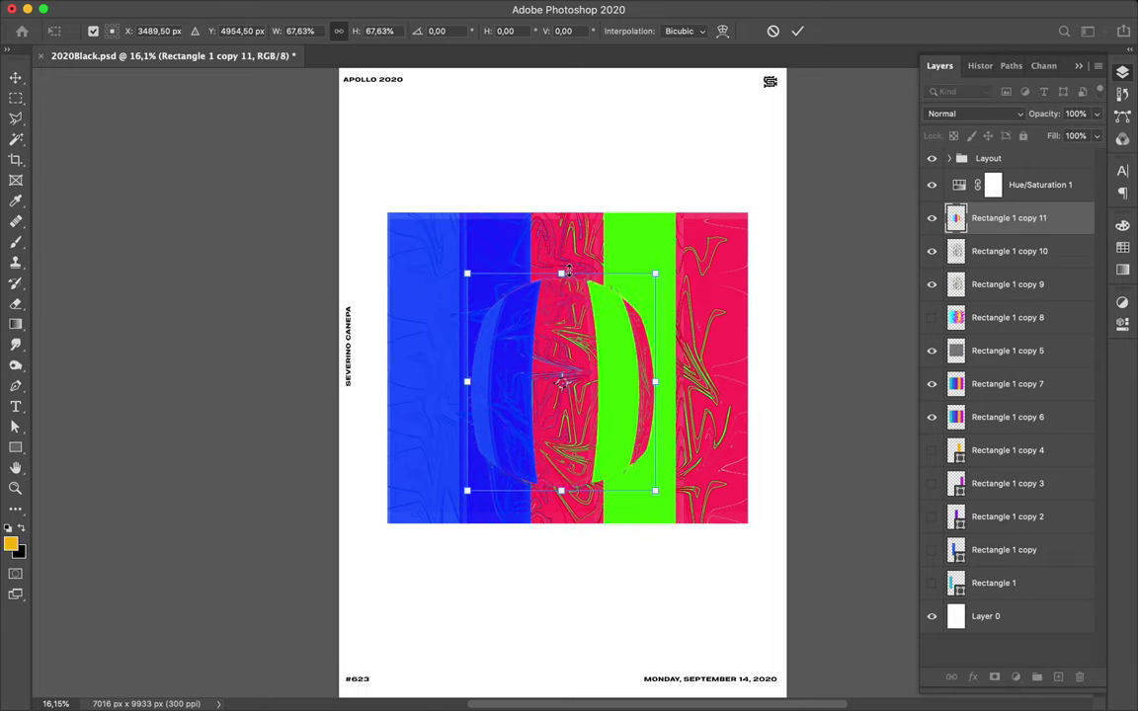
key("Return")
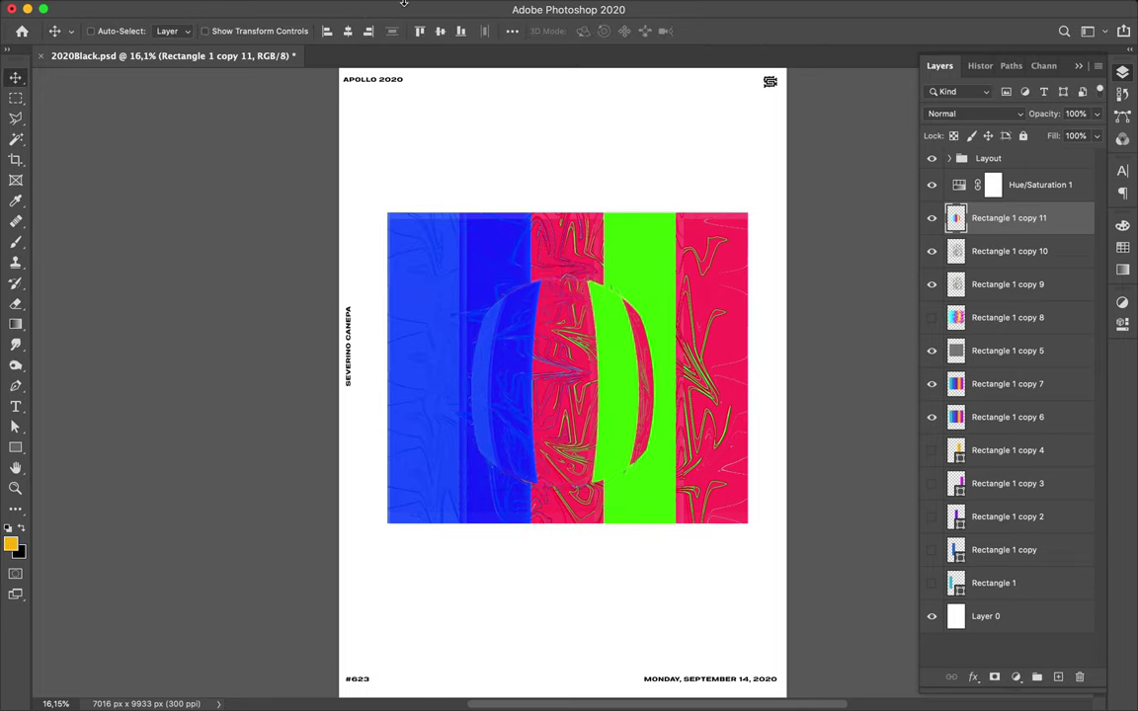
left_click(404, 8)
mouse_move(370, 9)
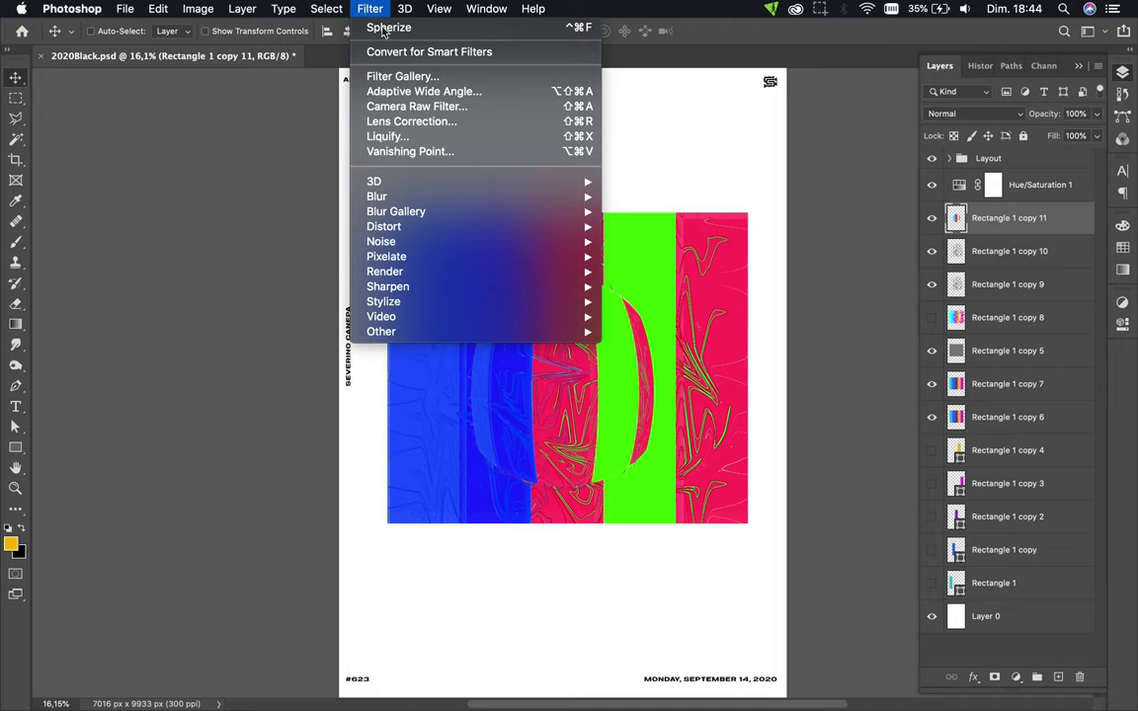
left_click(383, 28)
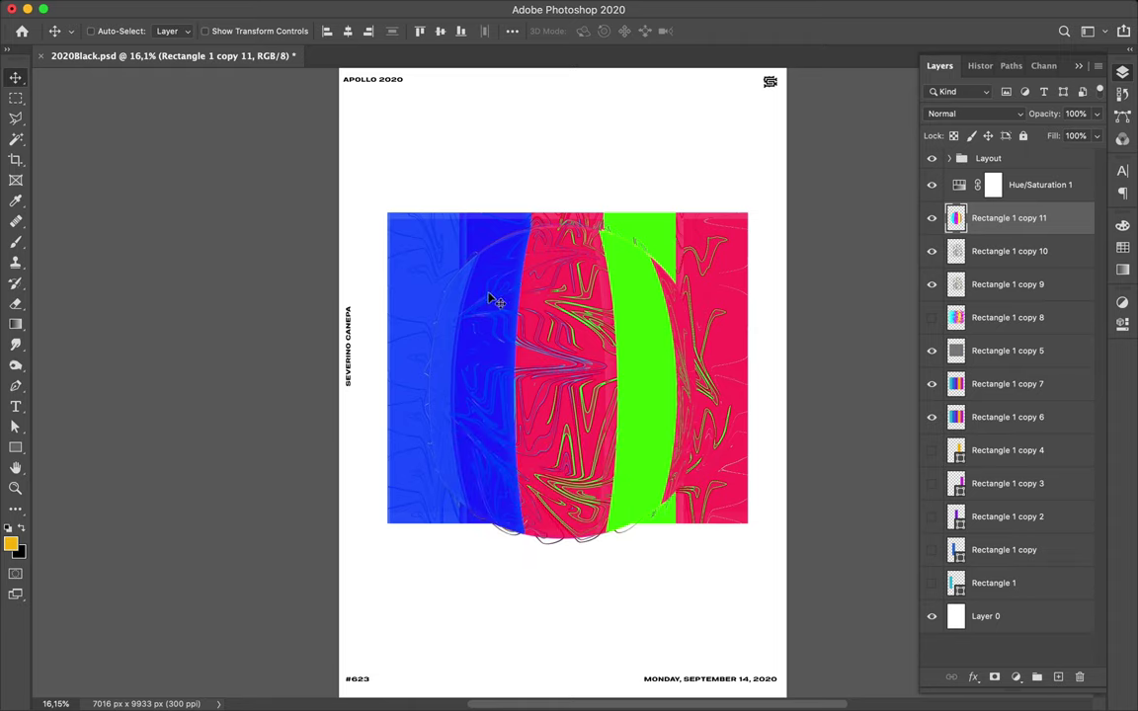
left_click(369, 9)
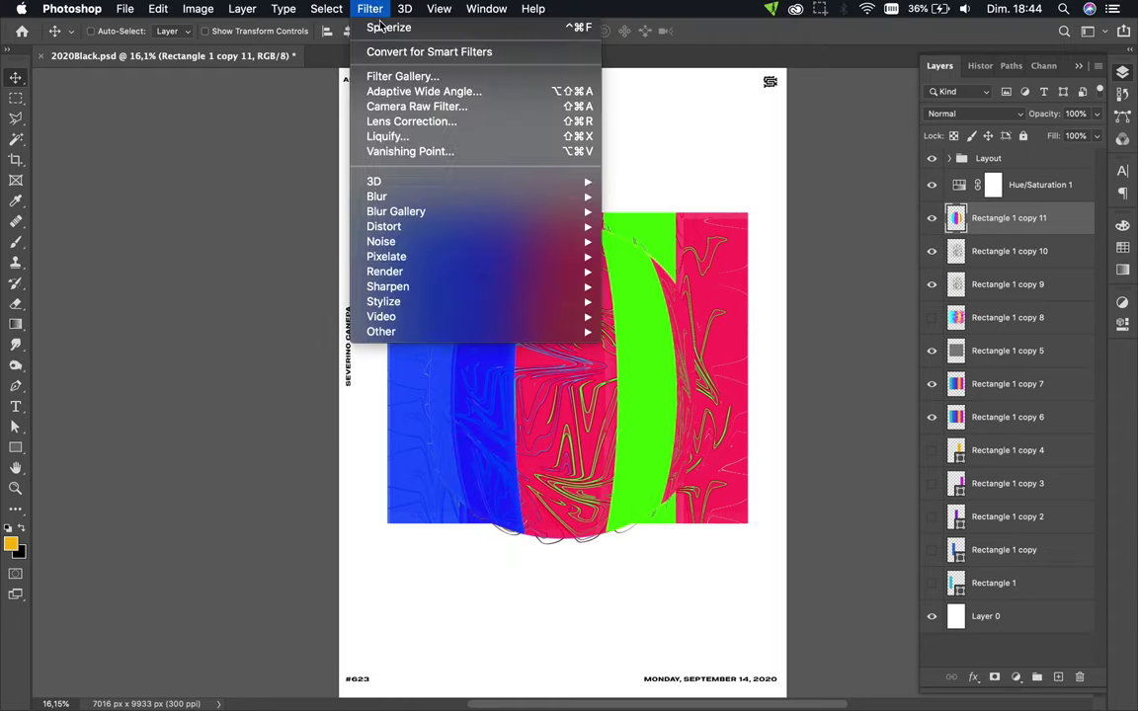
left_click(383, 30)
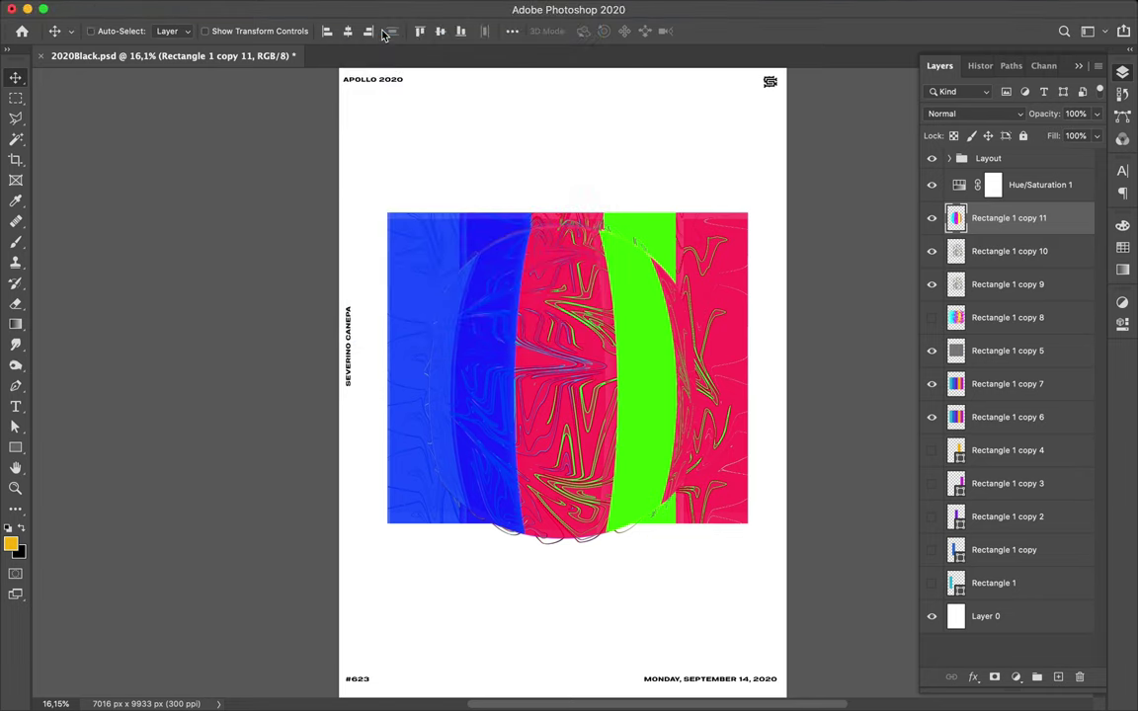
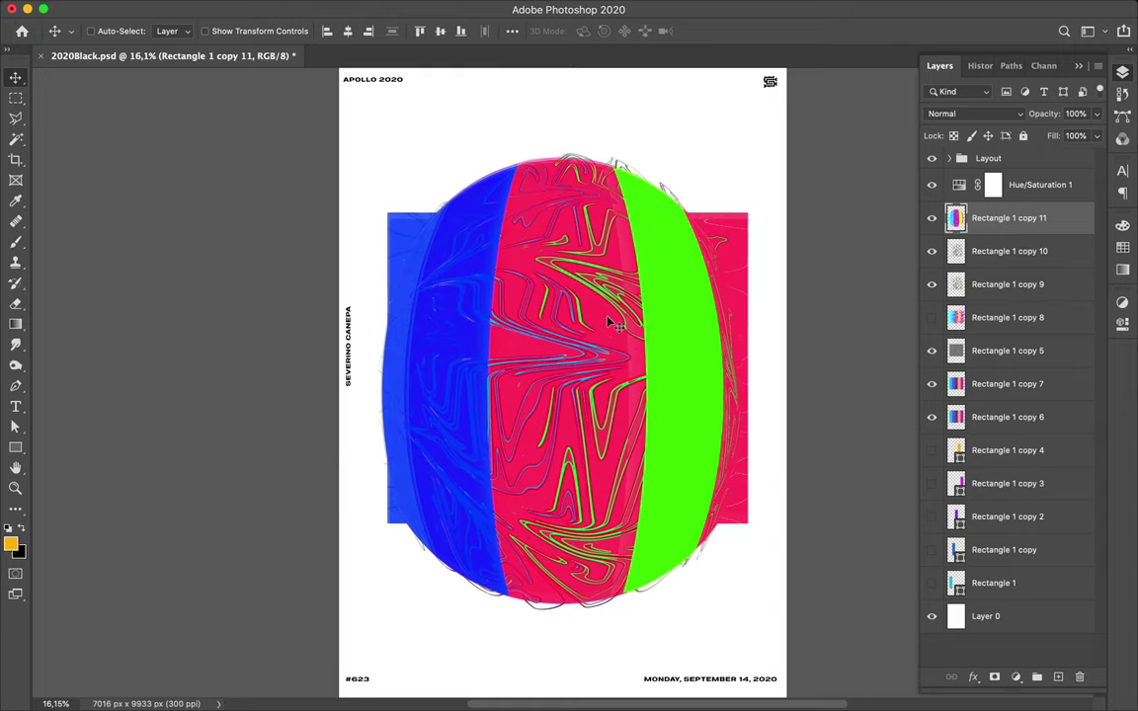
Scale the 'Rectangle 1 copy 11' stripe layer to 58.87% and rotate it exactly 90°
key("ctrl")
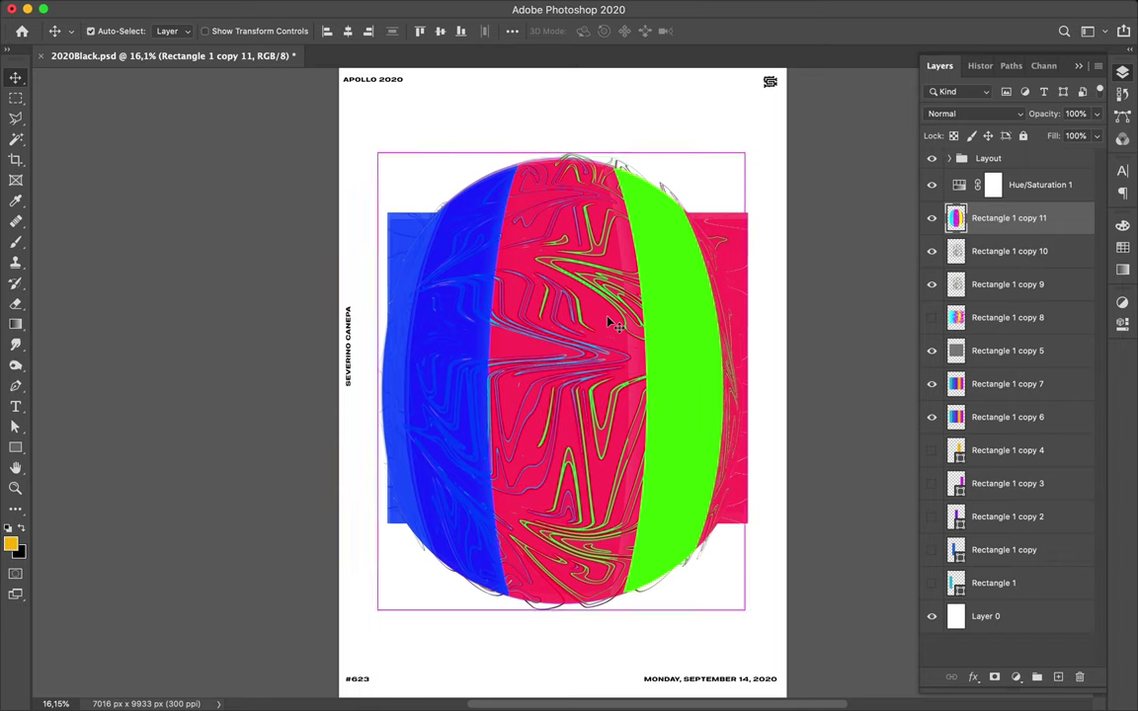
key("ctrl+t")
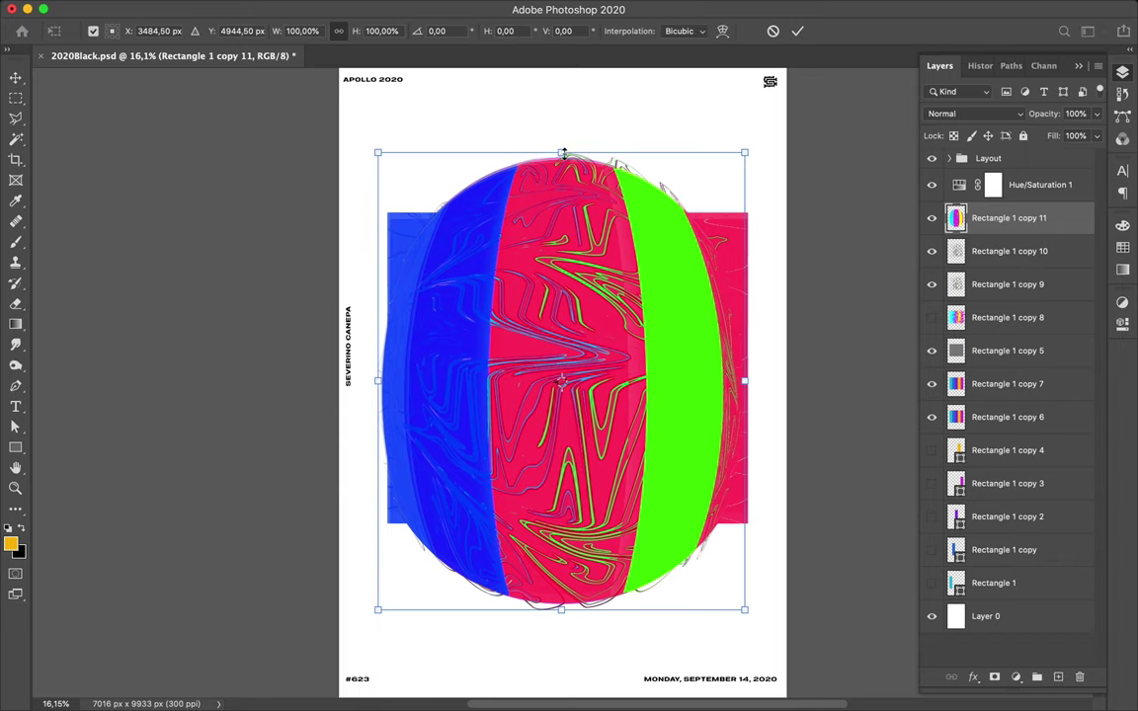
left_click_drag(560, 154, 561, 246)
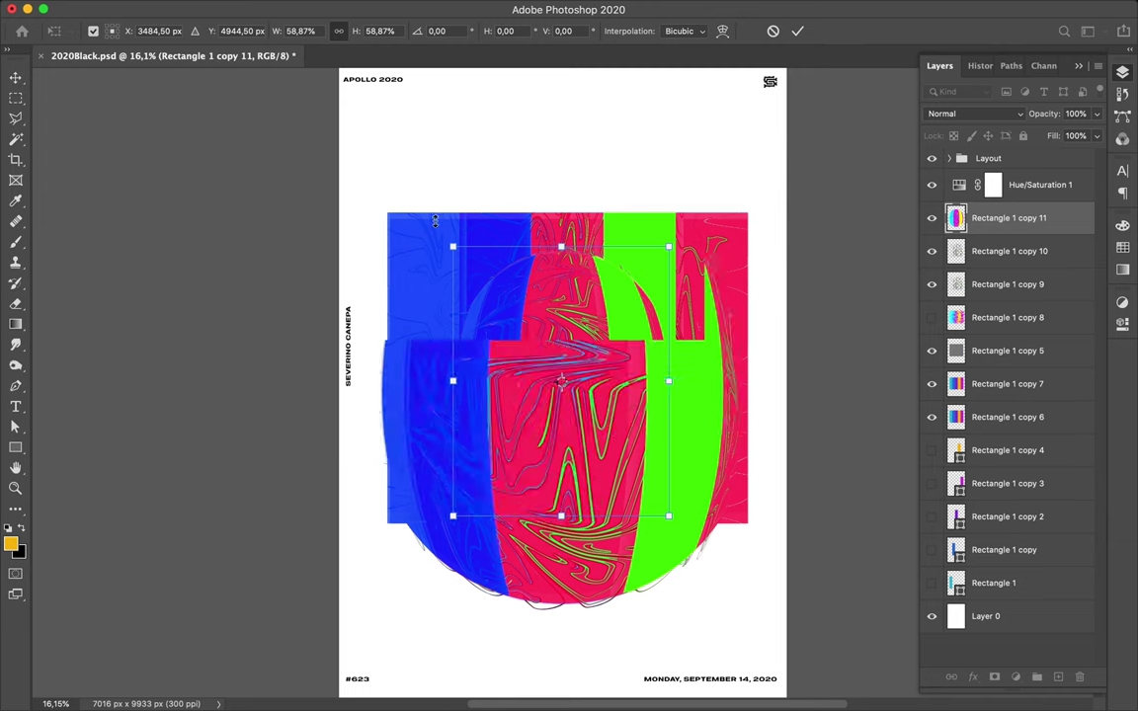
left_click_drag(664, 239, 668, 240)
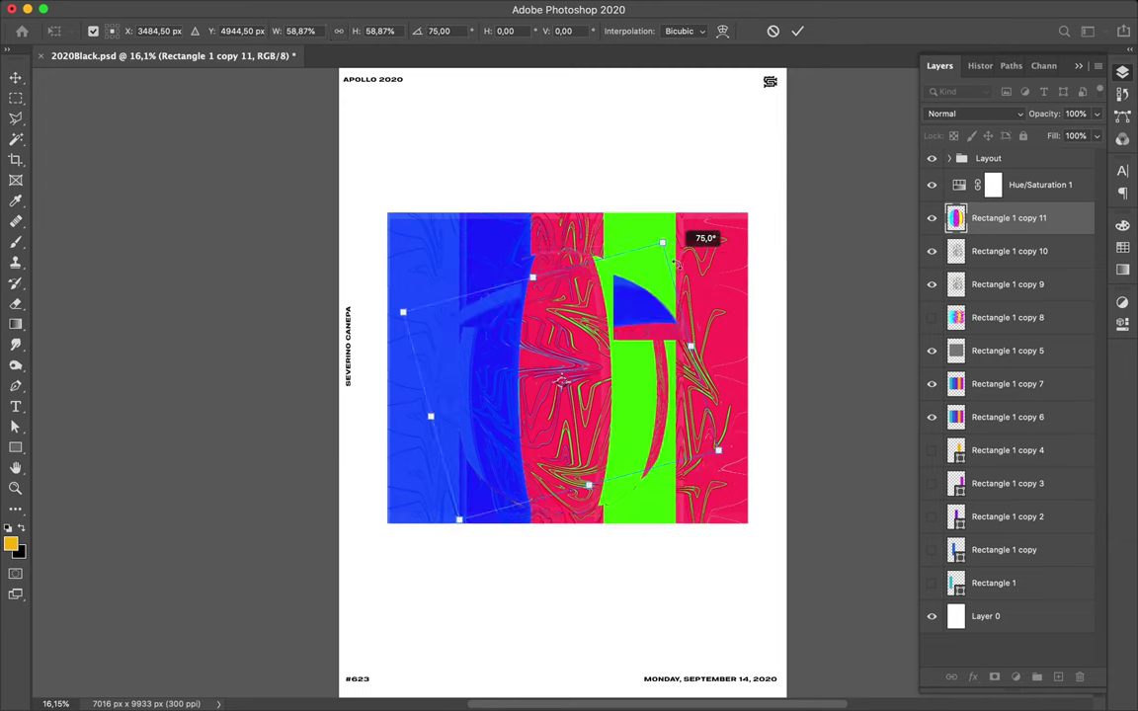
mouse_move(667, 240)
left_mouse_down()
mouse_move(677, 265)
mouse_move(699, 262)
left_mouse_up()
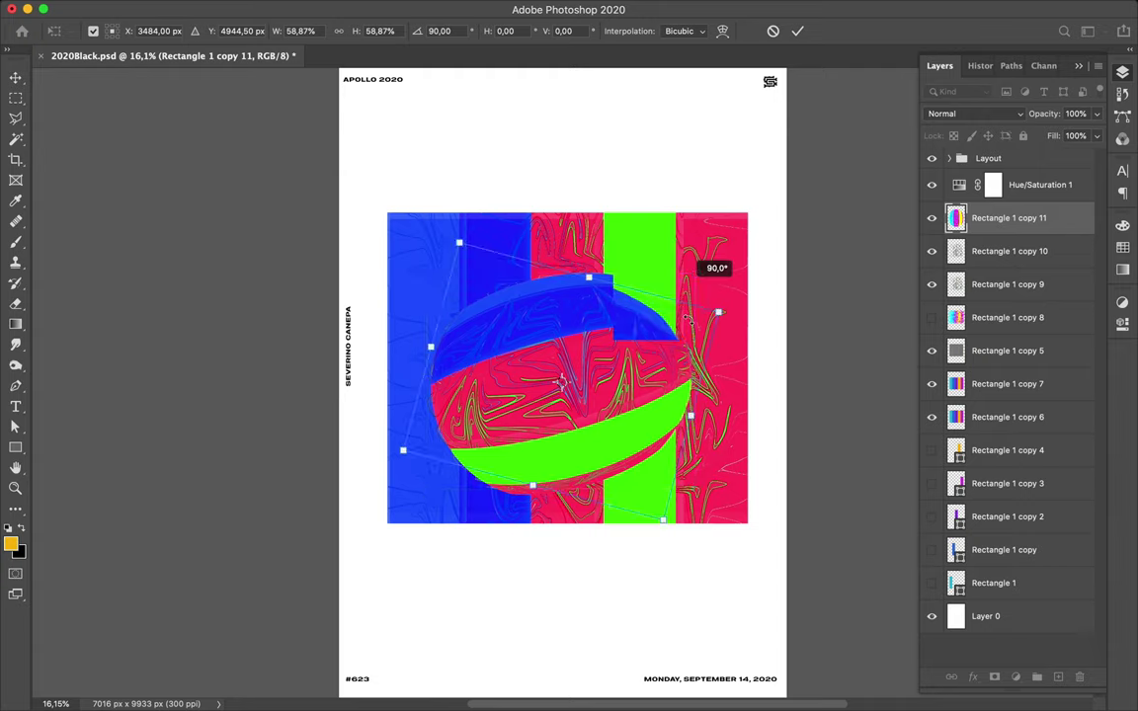
left_click_drag(688, 318, 672, 286)
key("super+z")
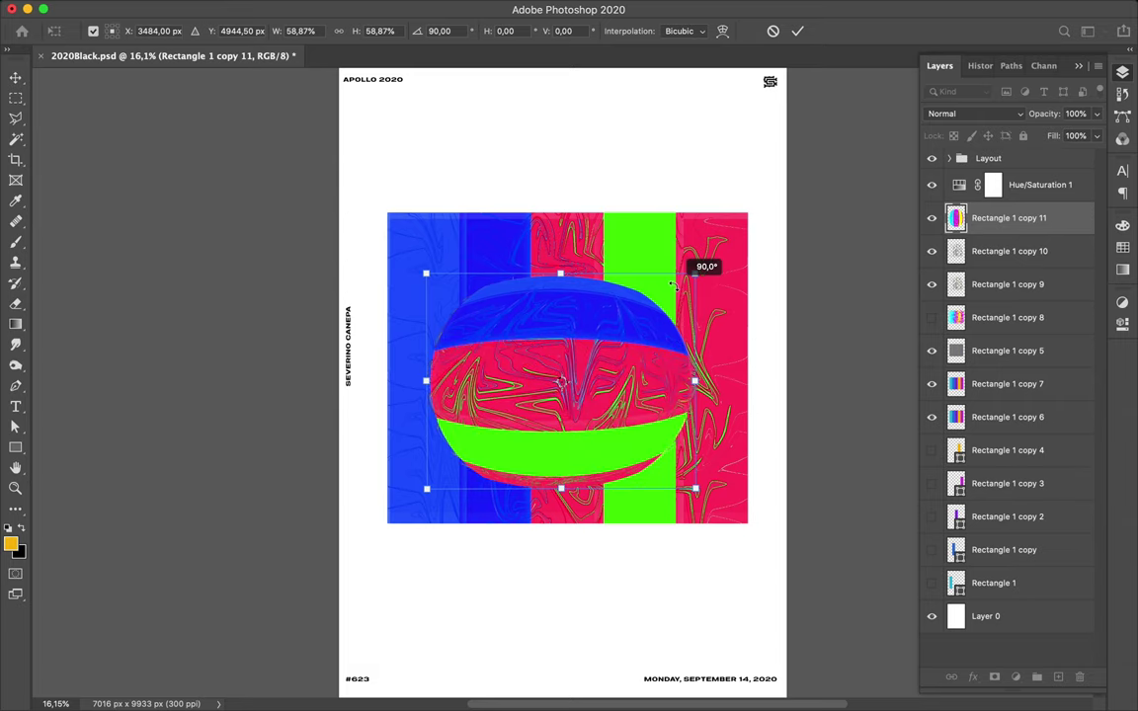
left_click_drag(671, 285, 671, 285)
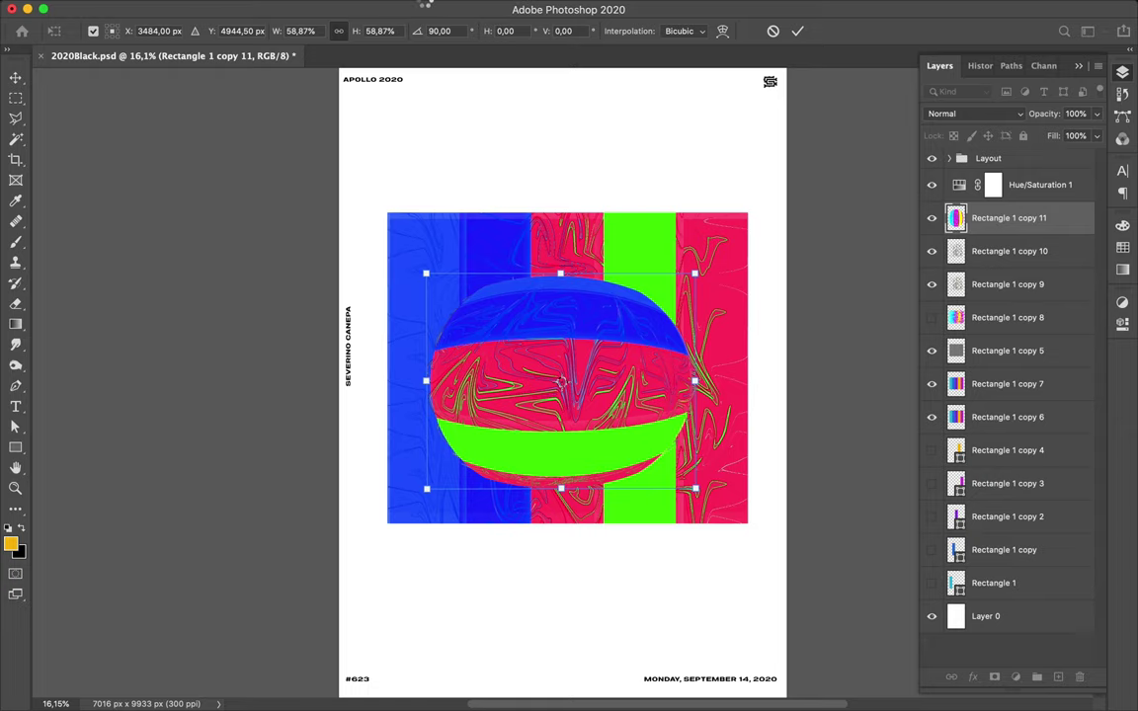
key("Return")
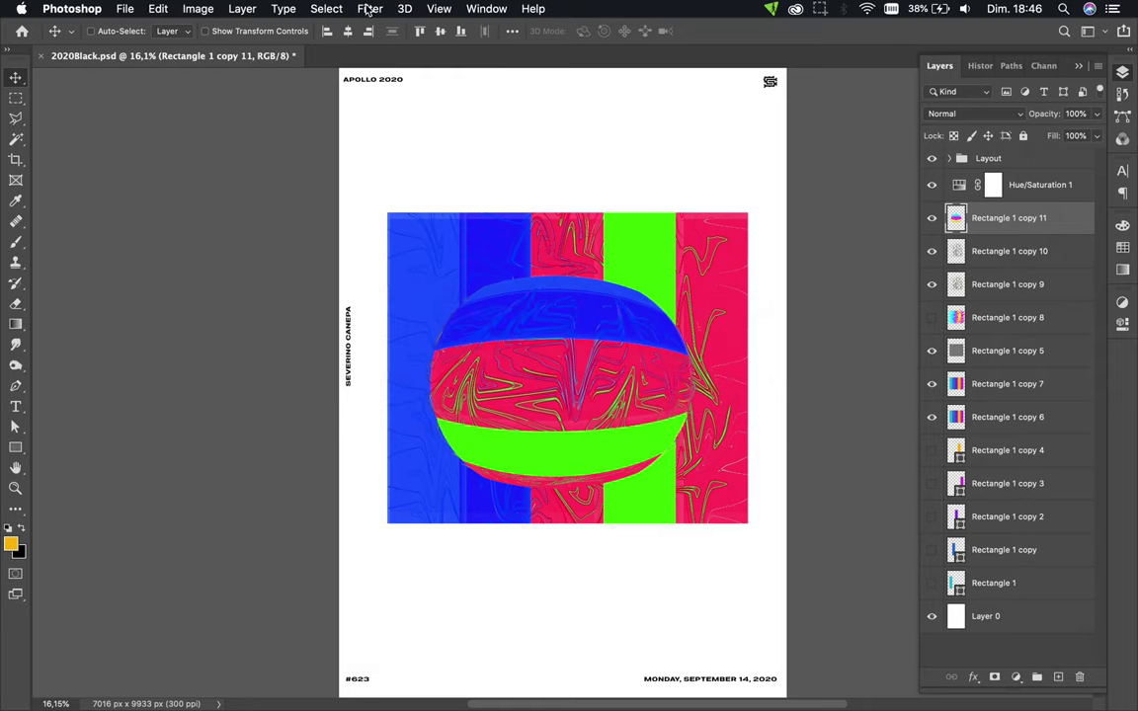
Align the sphere layer with the square's left edge and duplicate it as Rectangle 1 copy 12 below
left_click(369, 9)
key("Escape")
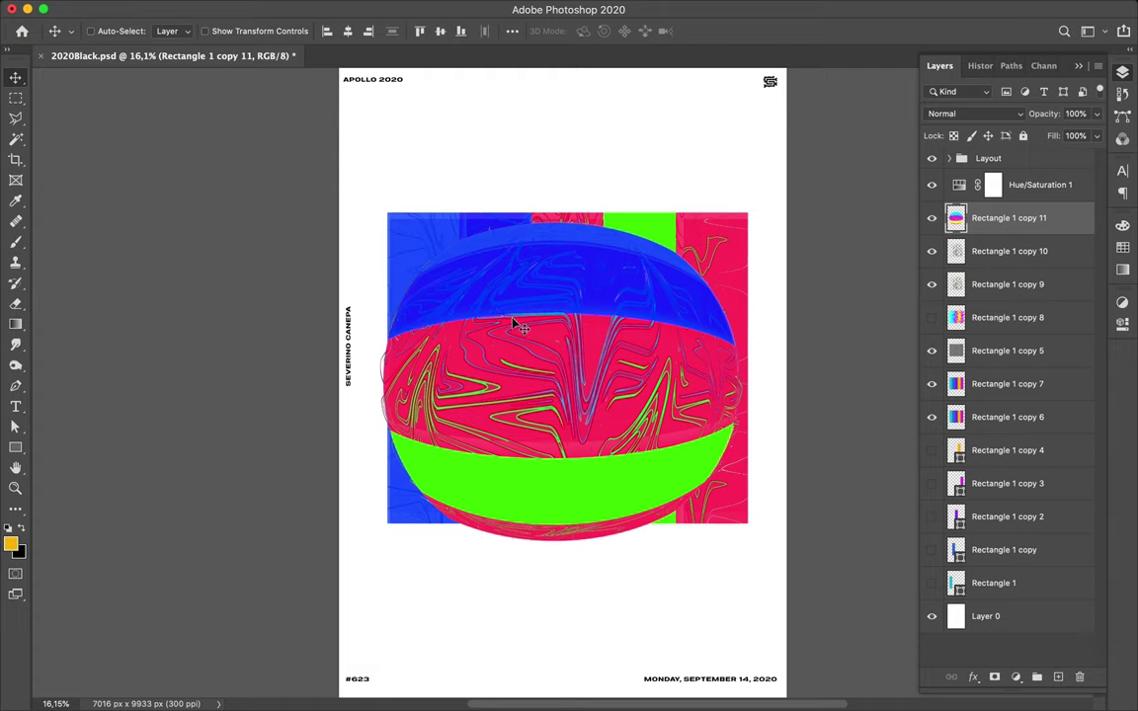
mouse_move(513, 324)
left_mouse_down()
mouse_move(555, 316)
mouse_move(533, 312)
left_mouse_up()
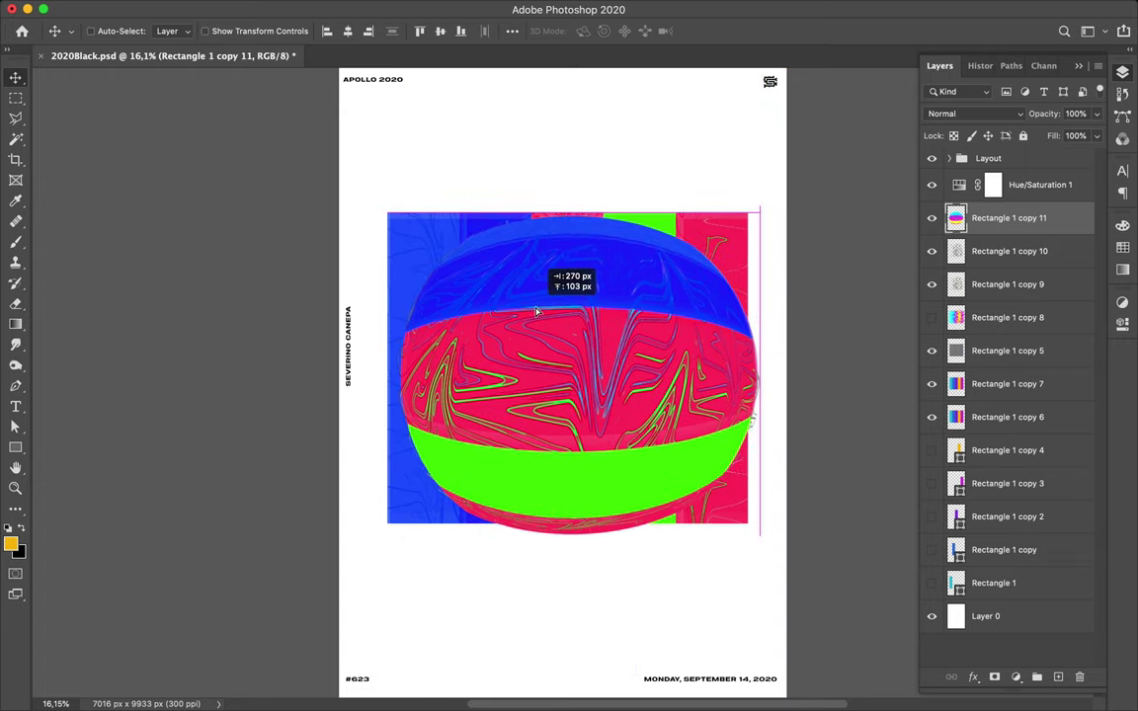
left_click_drag(533, 312, 528, 306)
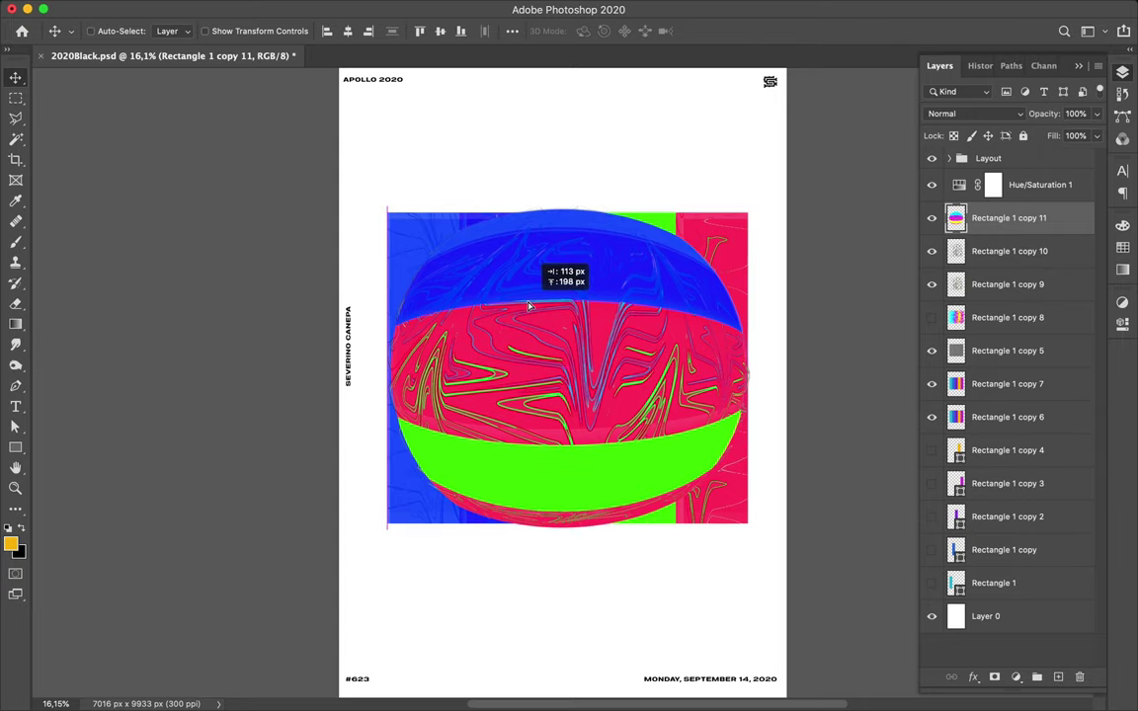
left_click_drag(528, 306, 528, 307)
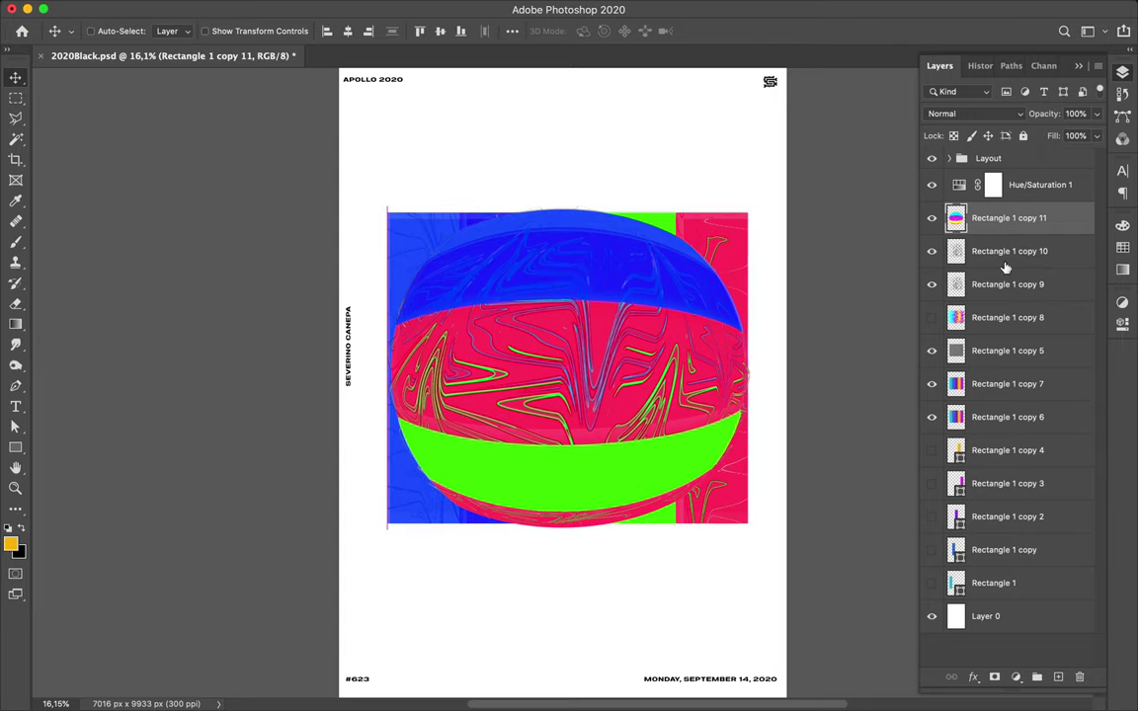
left_click_drag(1017, 223, 1013, 239)
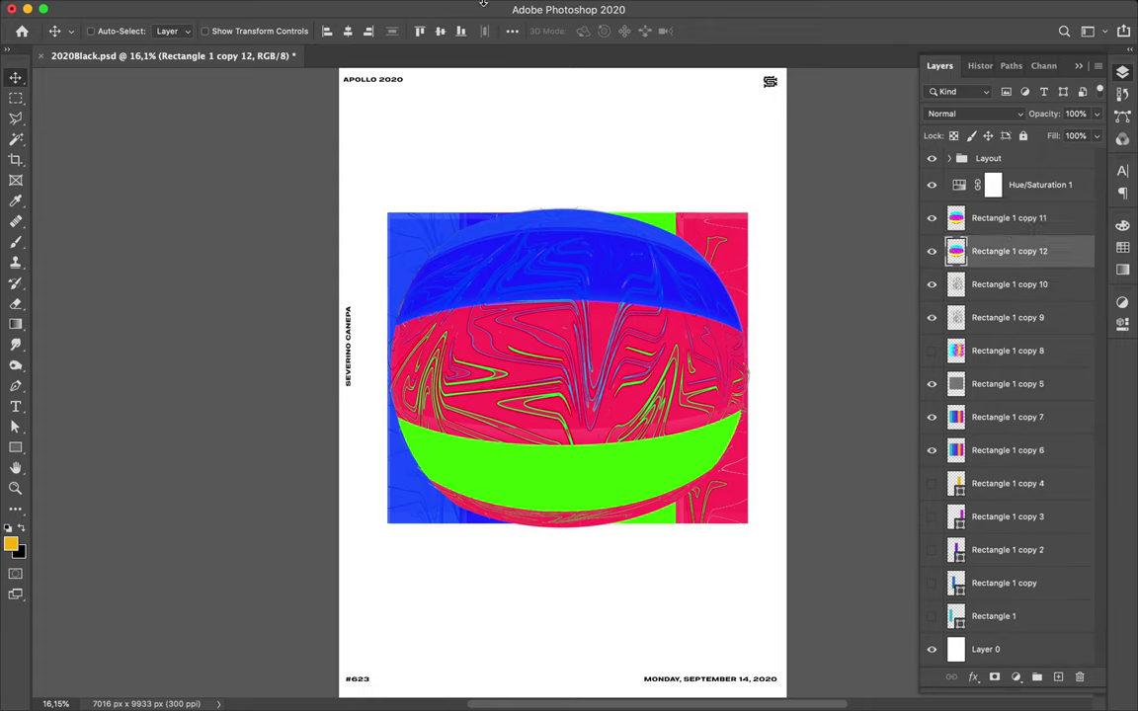
Apply a 48.7 px Gaussian Blur to the duplicate sphere layer
left_click(369, 8)
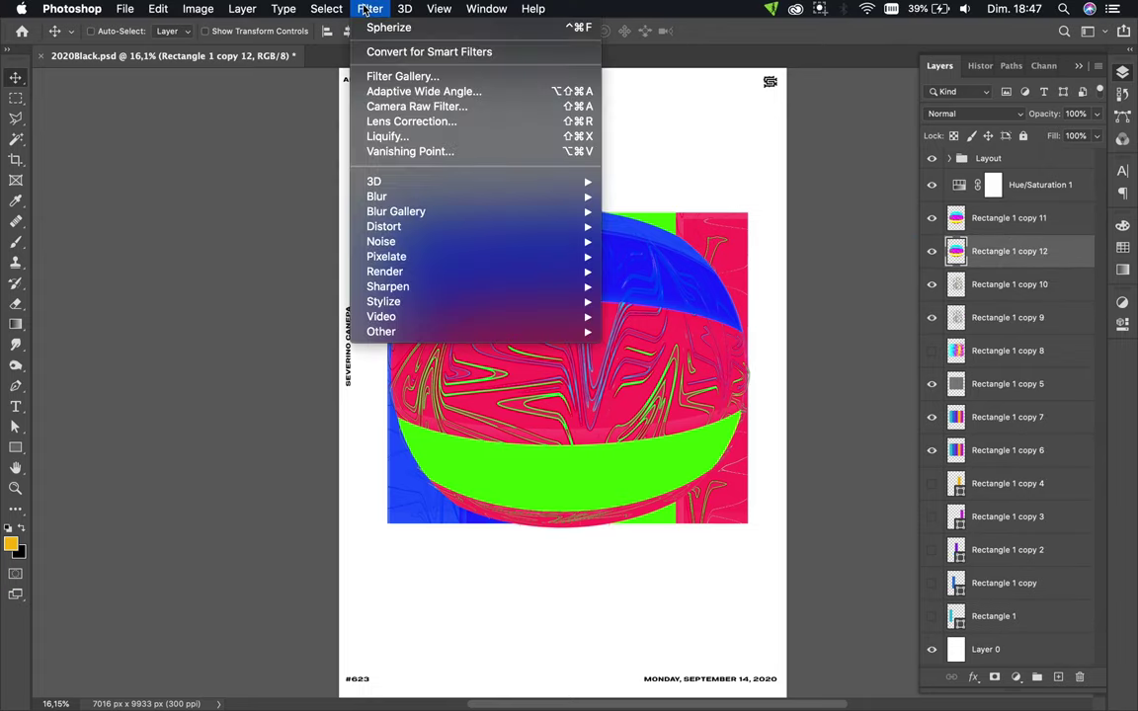
mouse_move(377, 197)
left_click(665, 258)
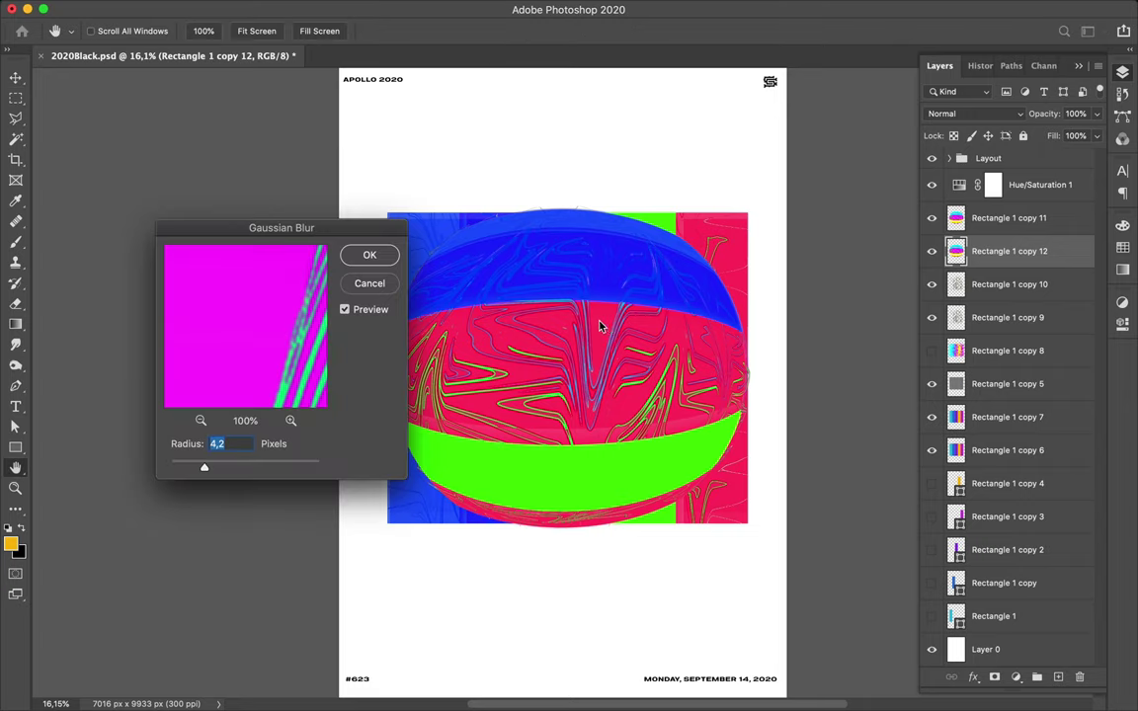
left_click_drag(233, 471, 265, 471)
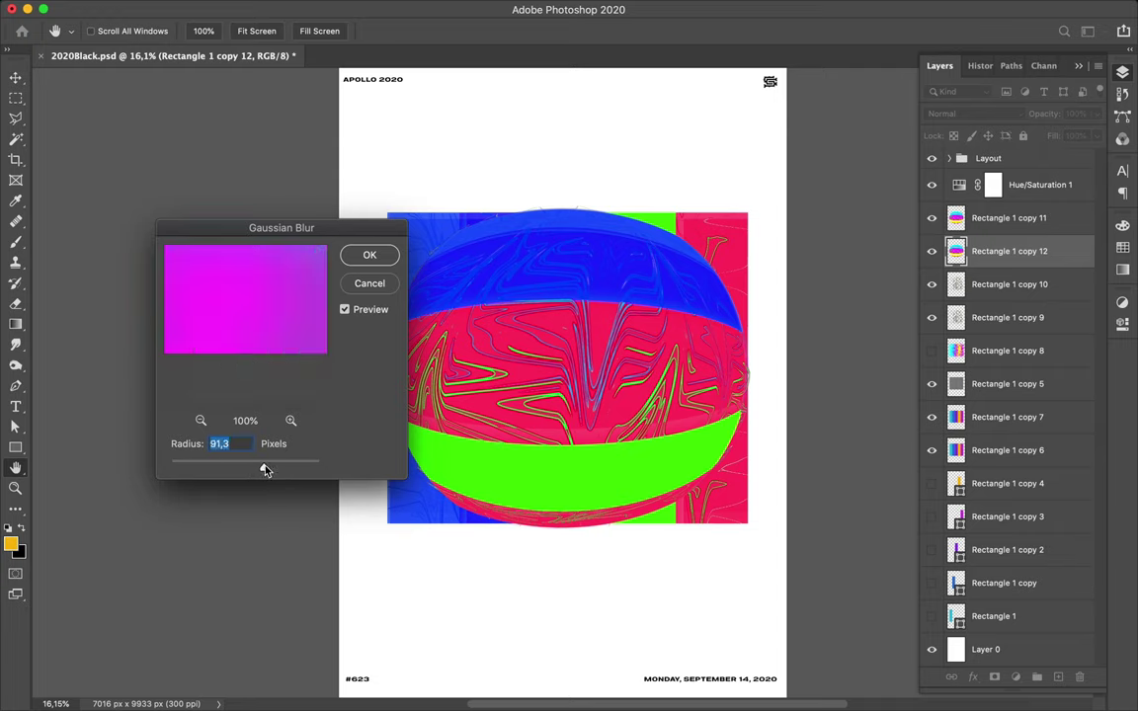
left_click_drag(264, 470, 253, 470)
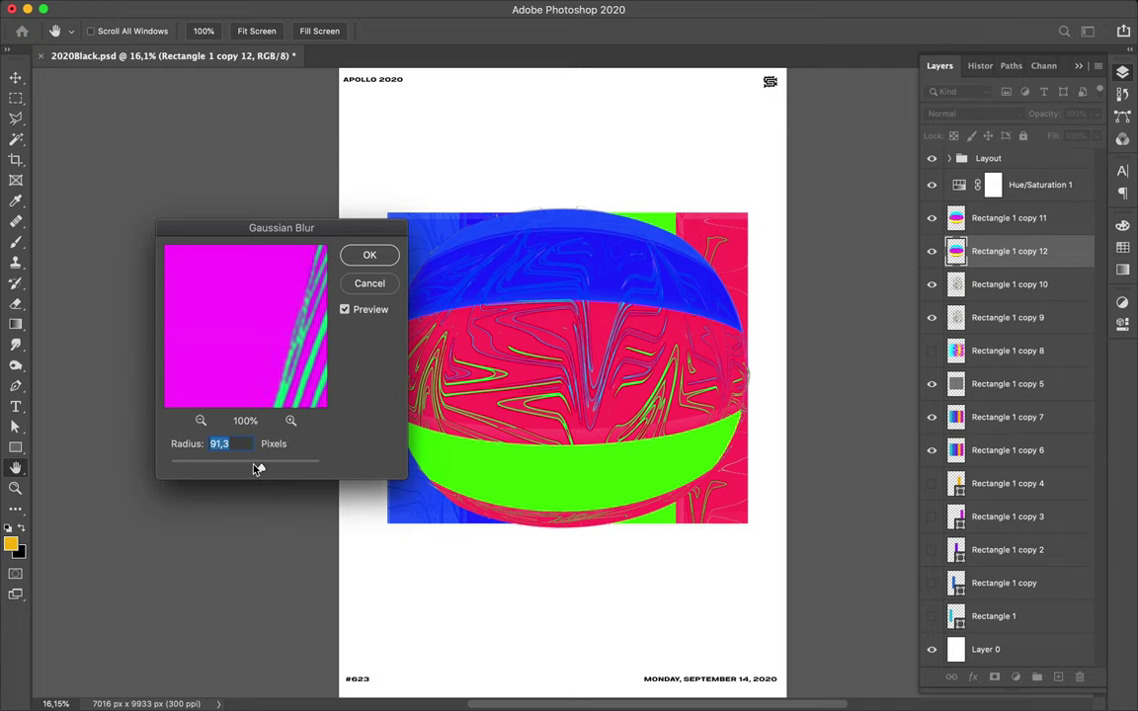
left_click(369, 257)
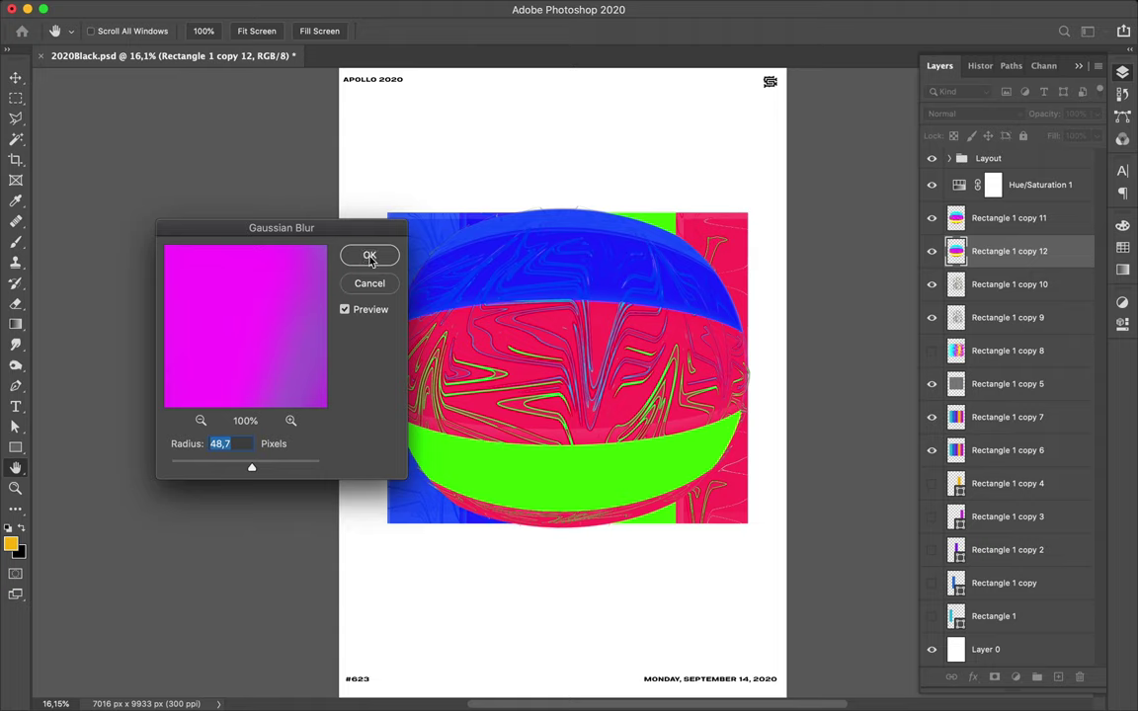
left_click(370, 256)
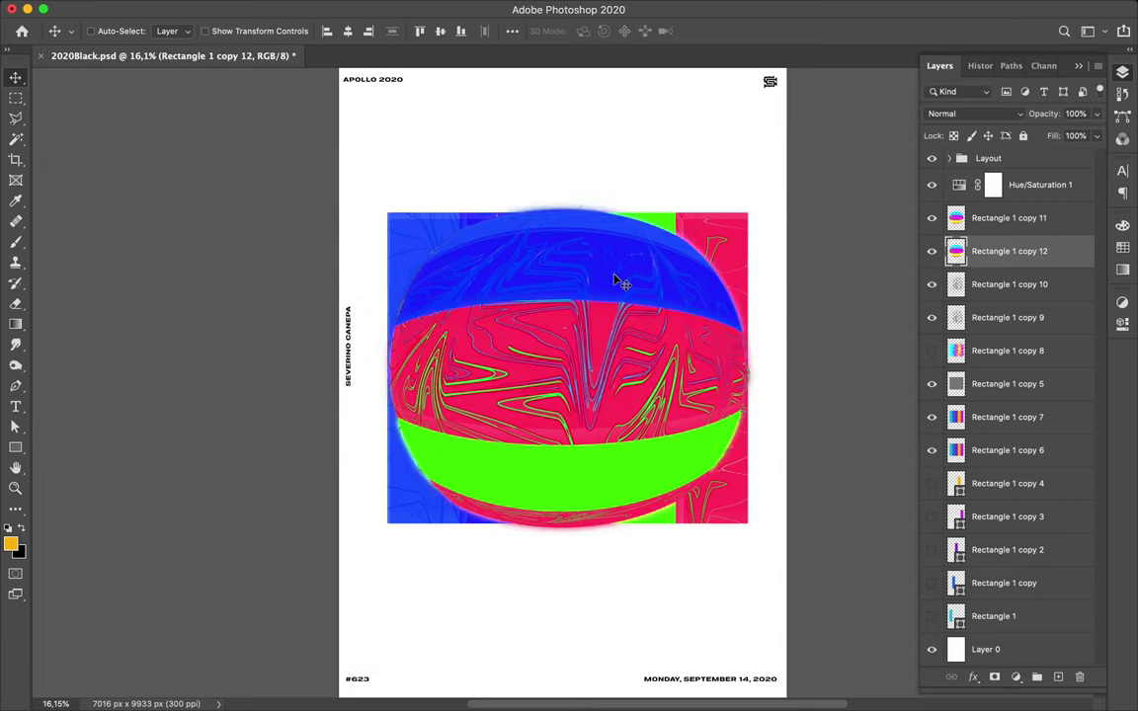
Offset the blurred copy slightly down and to the right
left_click_drag(615, 287, 627, 297)
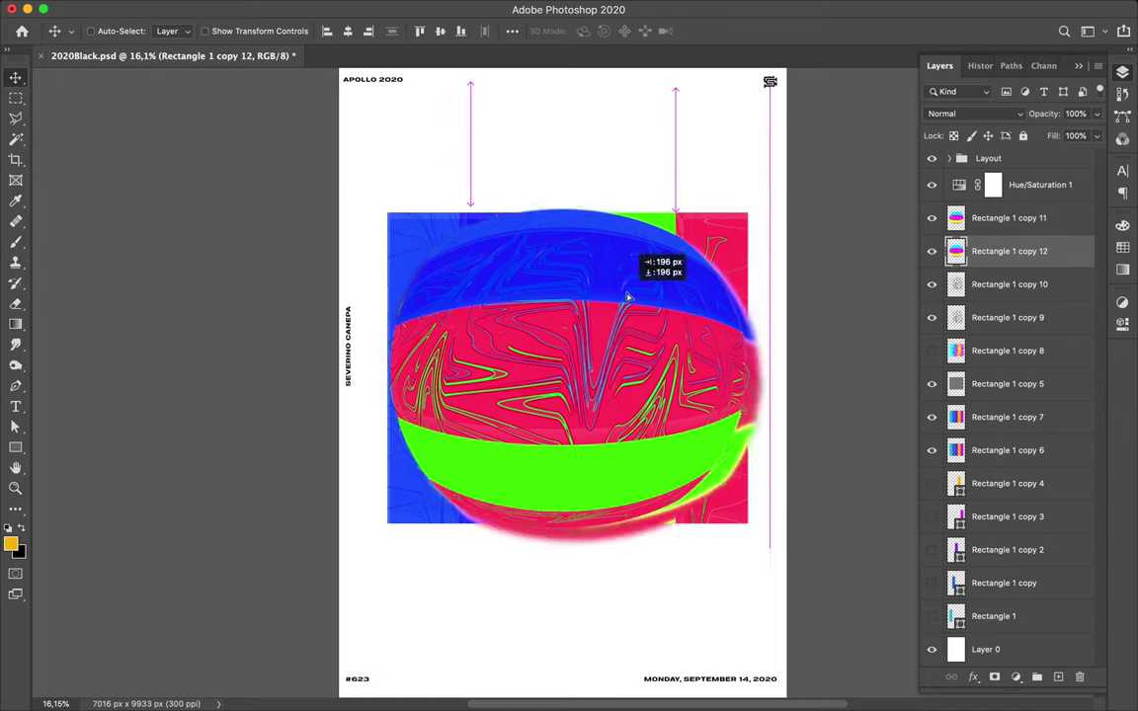
left_click_drag(627, 298, 624, 298)
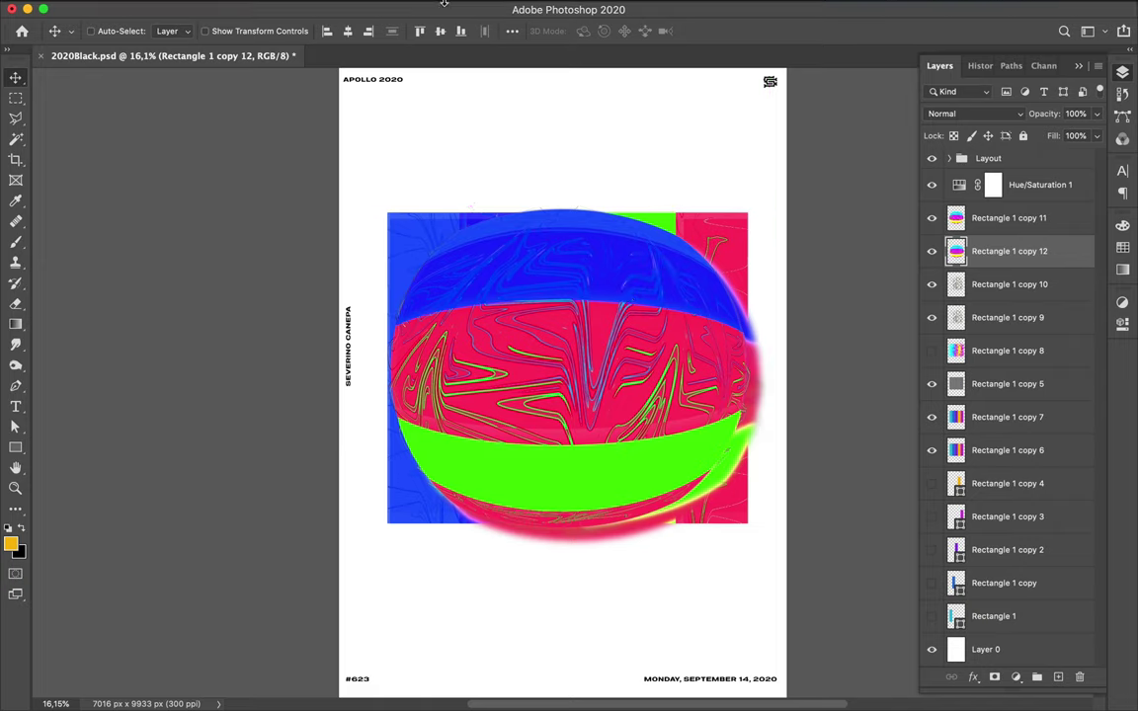
left_click(377, 10)
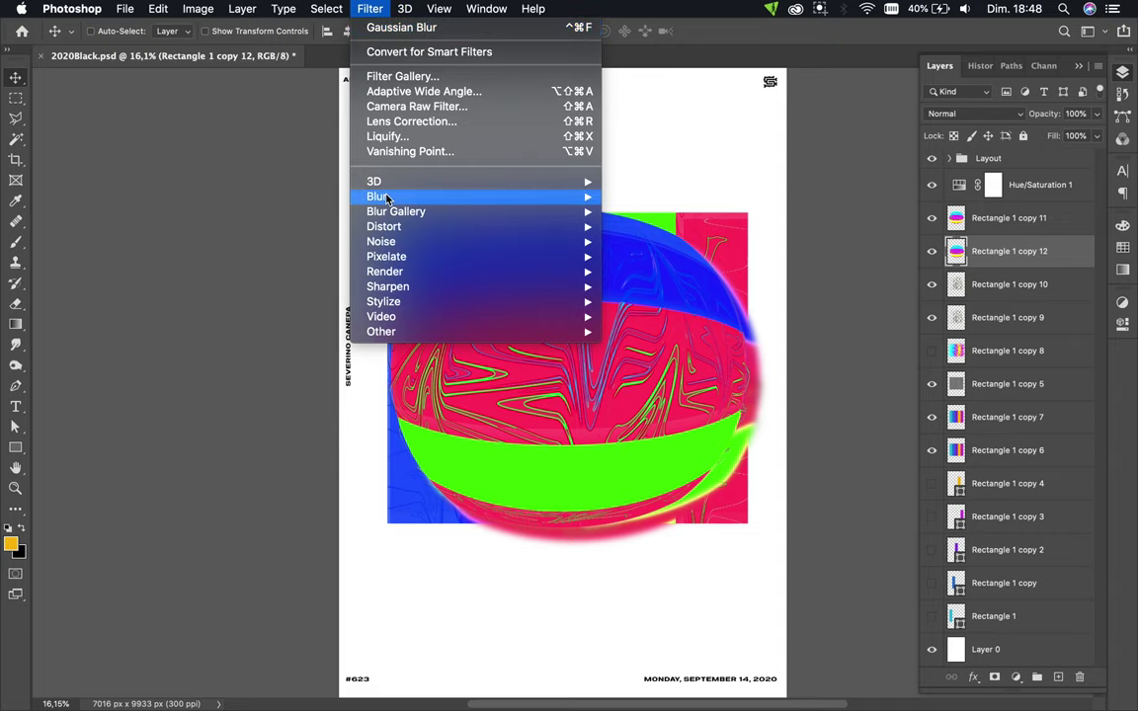
mouse_move(376, 197)
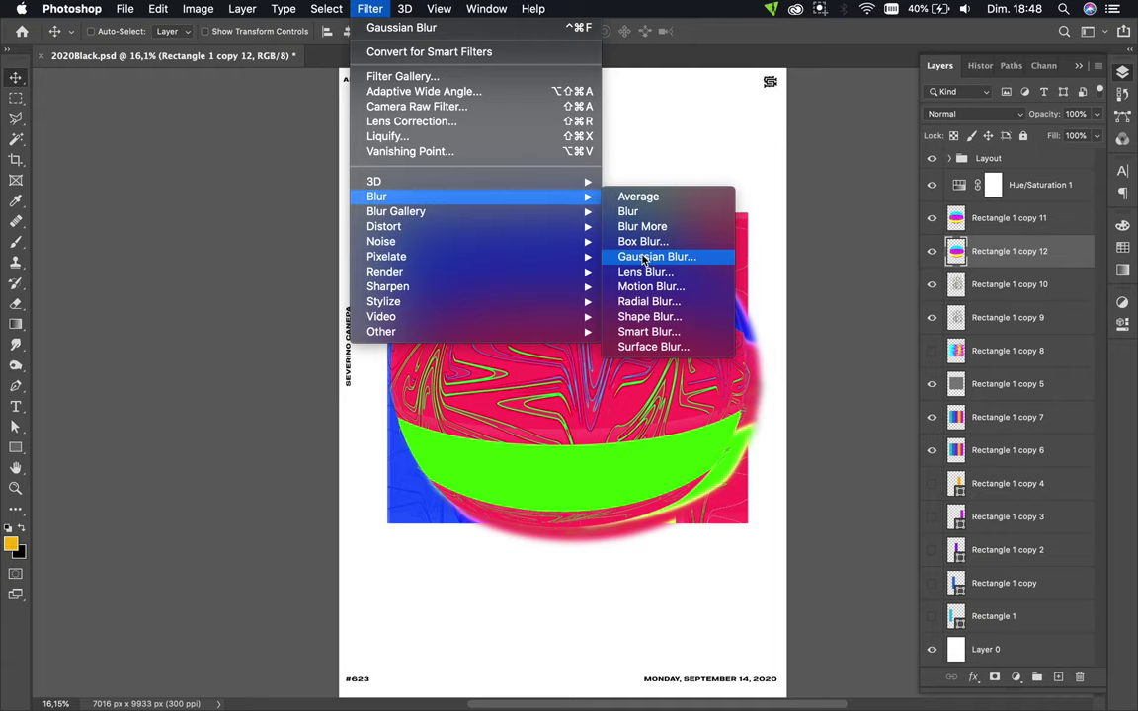
Blur Rectangle 1 copy 12 again with a 164.8 px Gaussian Blur radius
left_click(644, 259)
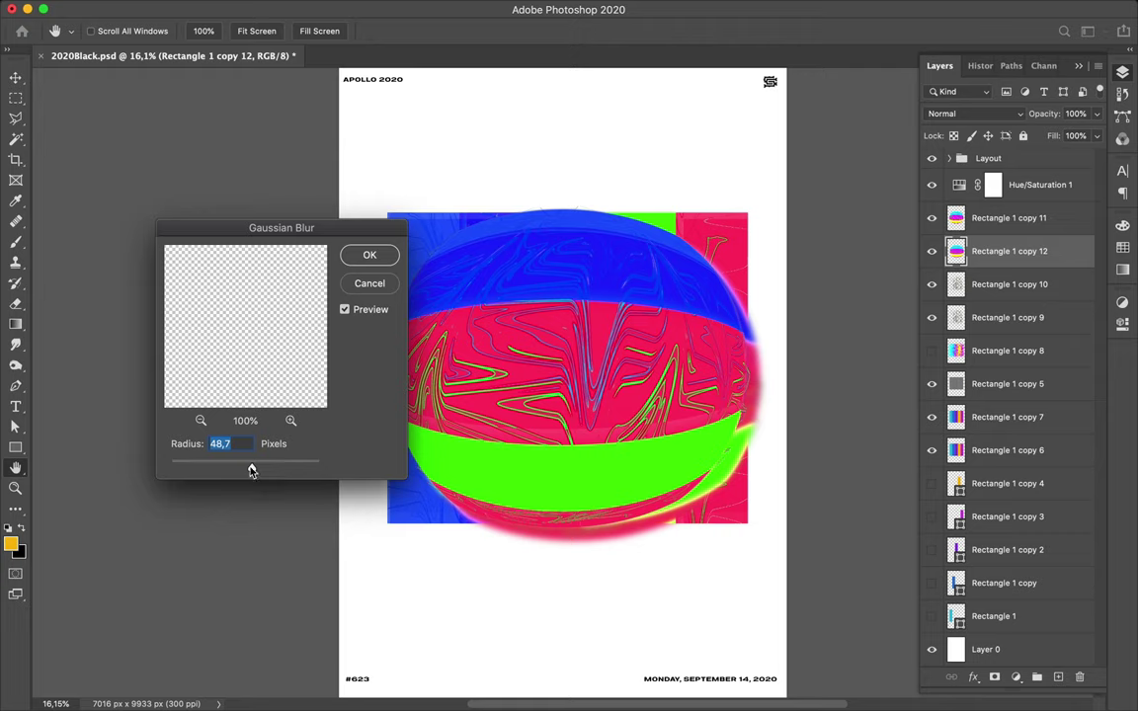
left_click_drag(252, 471, 276, 468)
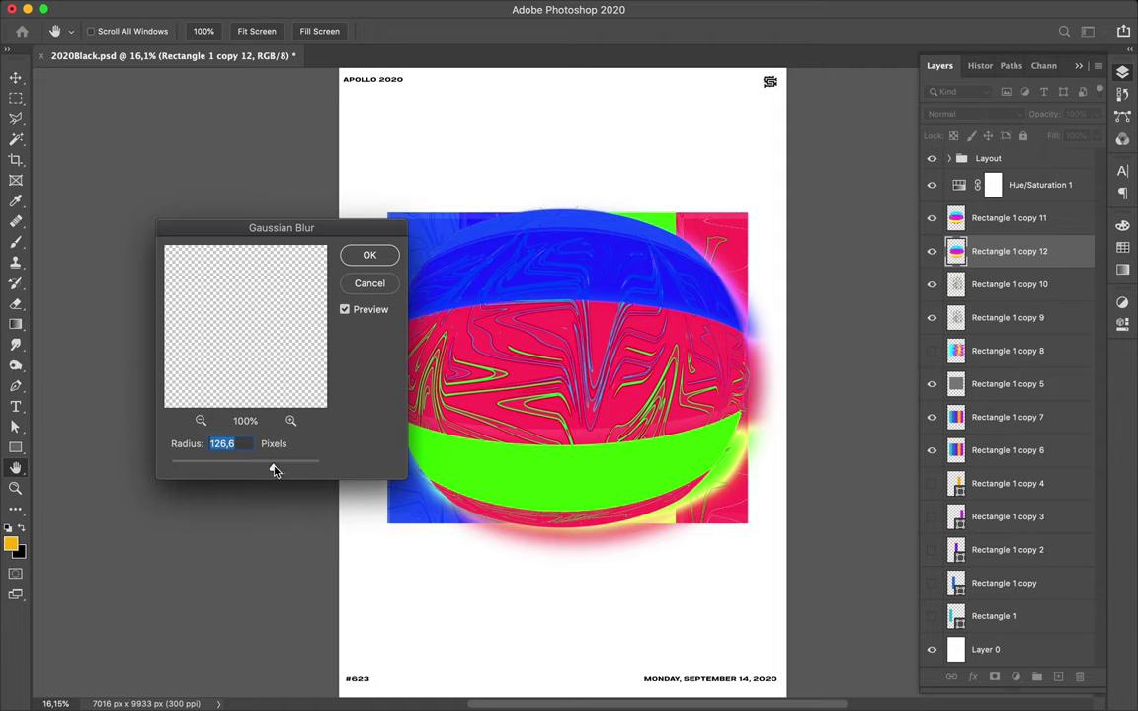
left_click_drag(280, 471, 287, 472)
left_click(365, 255)
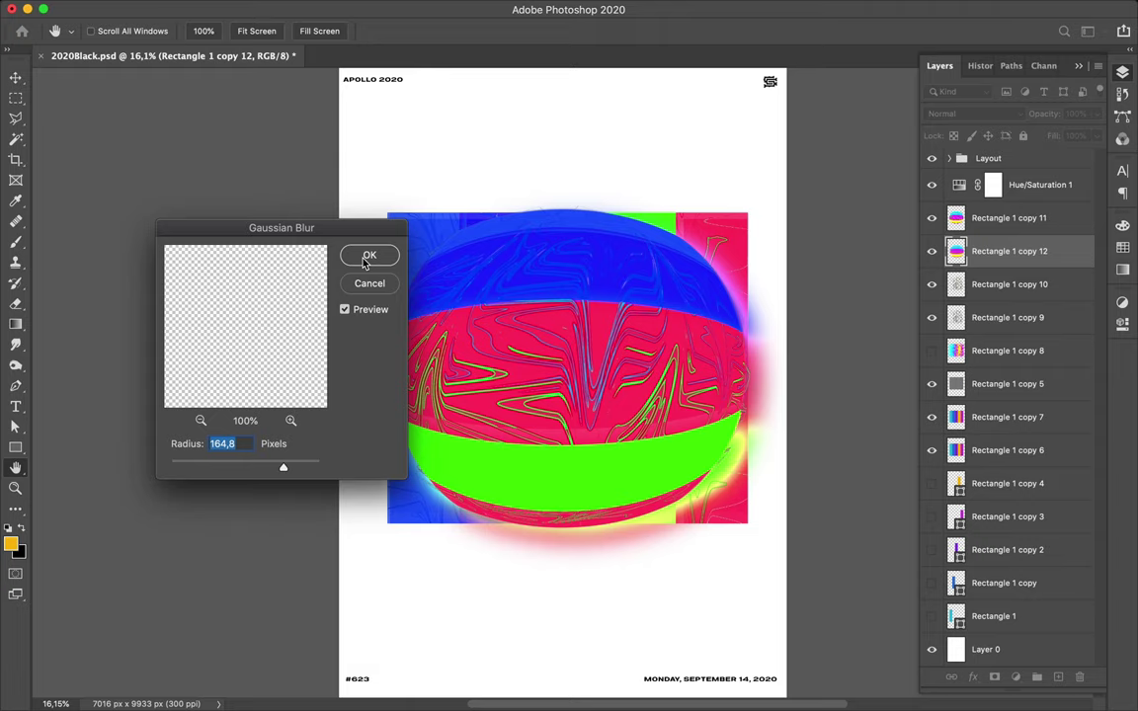
left_click(364, 259)
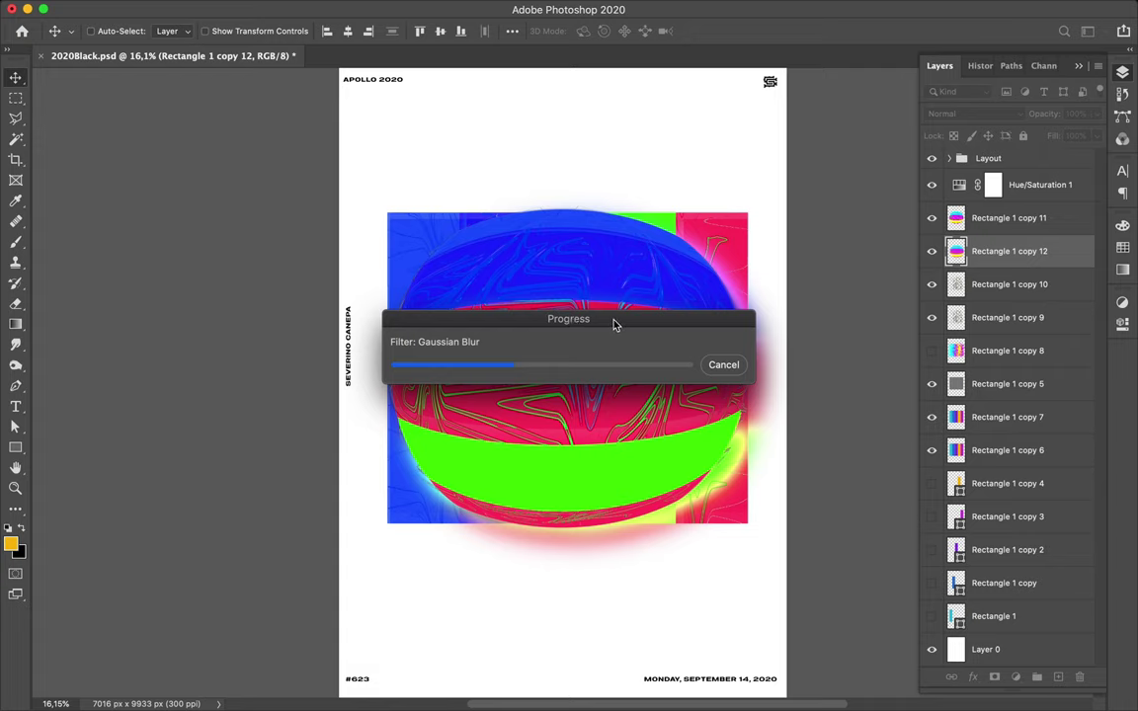
mouse_move(613, 325)
left_mouse_down()
mouse_move(612, 120)
mouse_move(613, 153)
left_mouse_up()
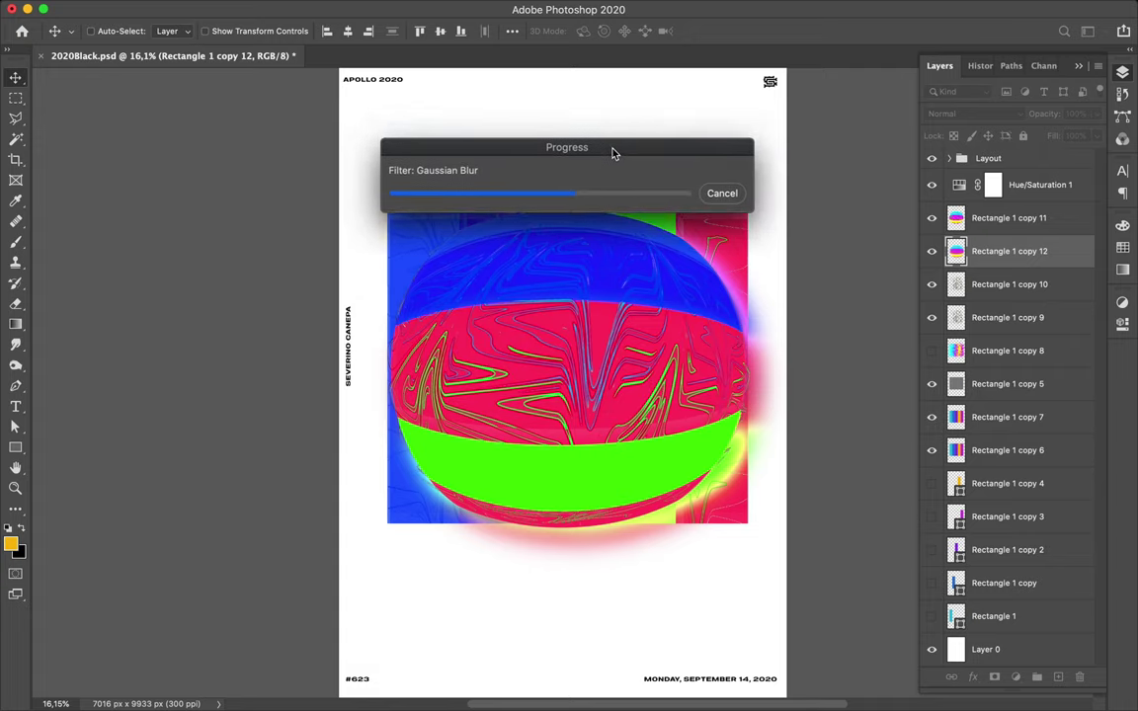
left_click_drag(613, 153, 615, 151)
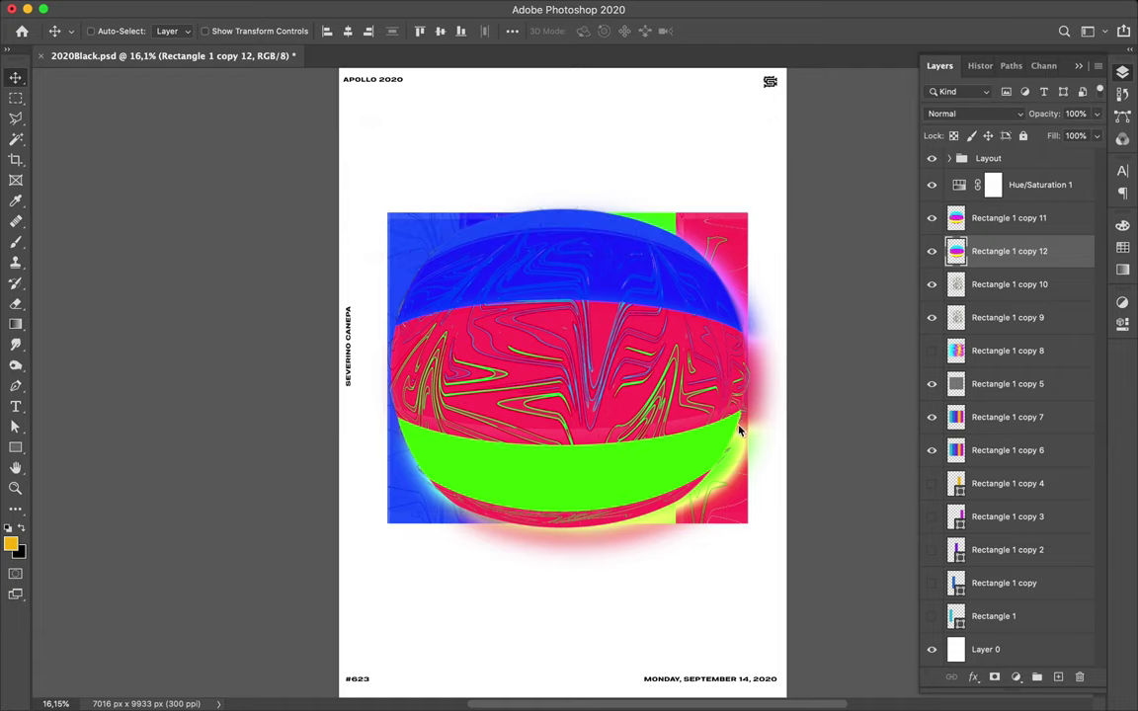
key("super")
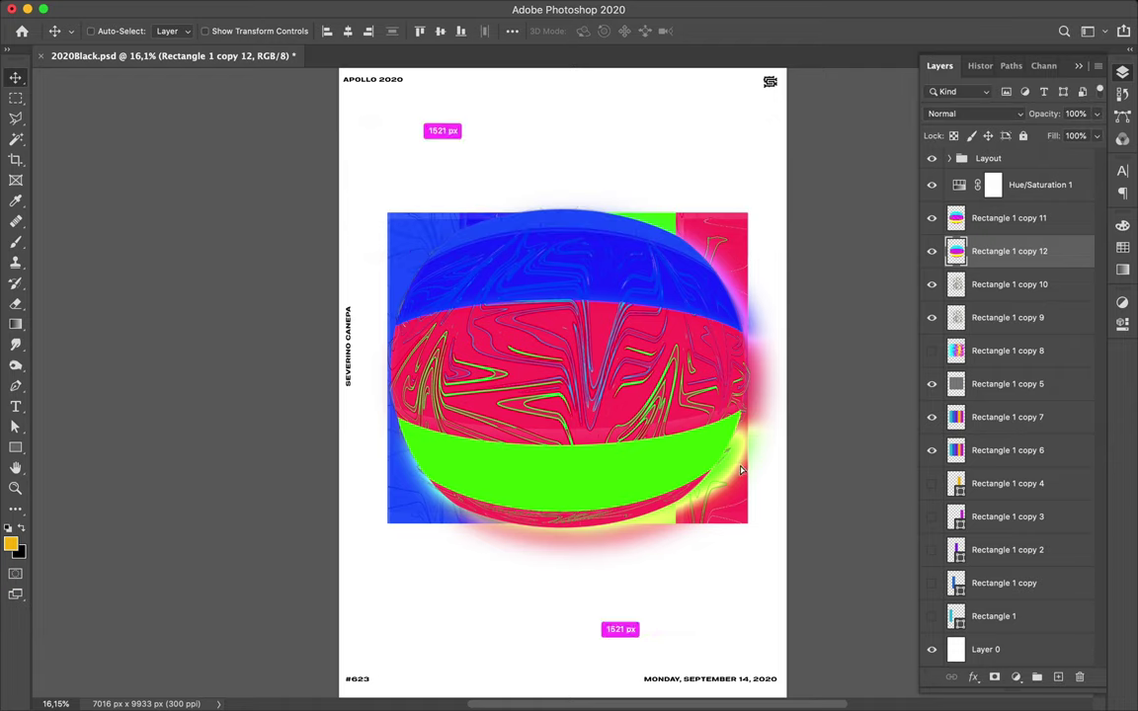
Shift Rectangle 1 copy 12 down 212 px, set Exclusion blending, and copy Hue/Saturation 1 above it
left_click_drag(742, 470, 742, 470)
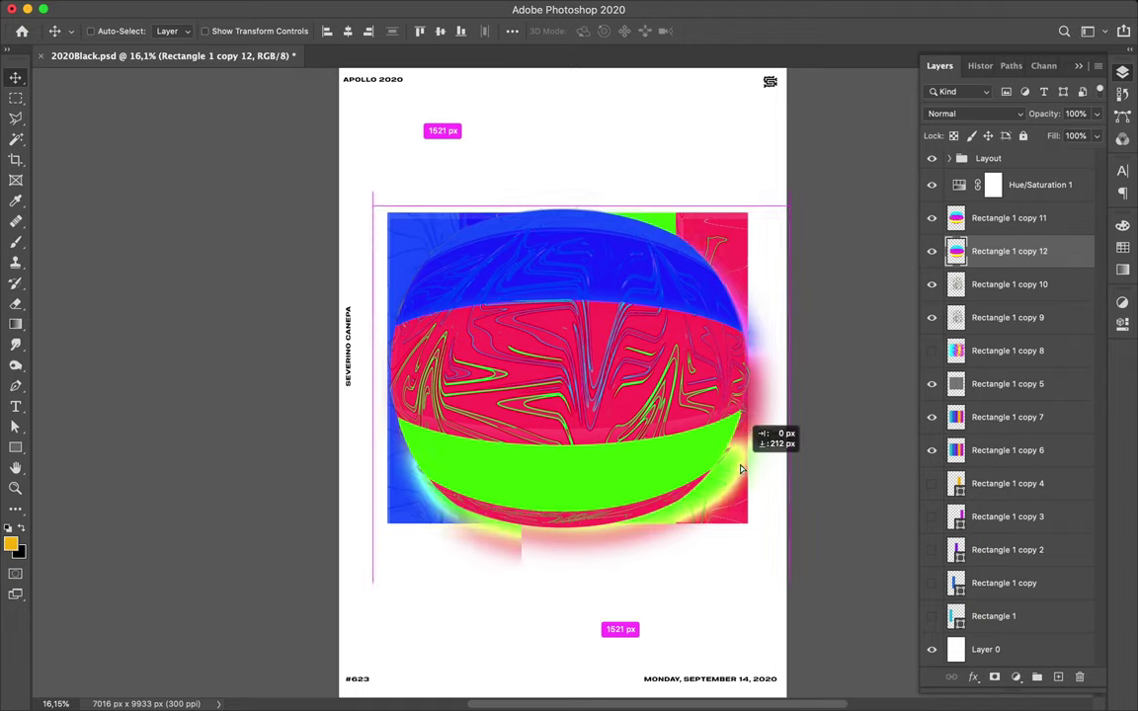
left_click_drag(741, 470, 742, 470)
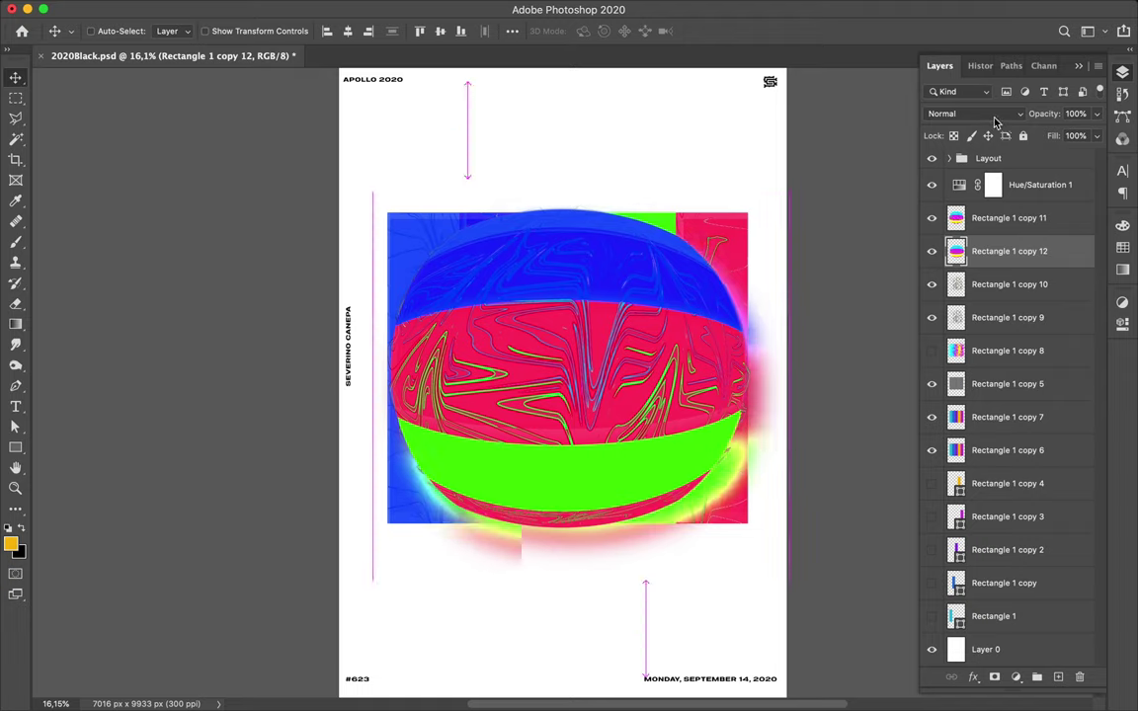
left_click(993, 113)
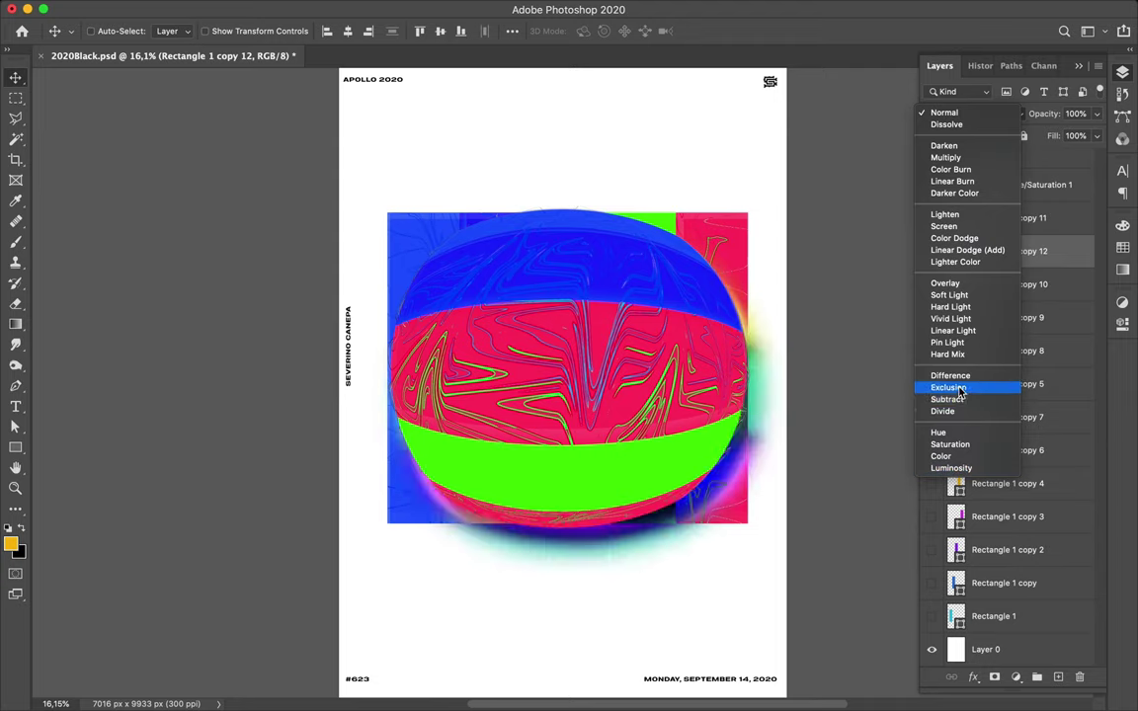
left_click(960, 389)
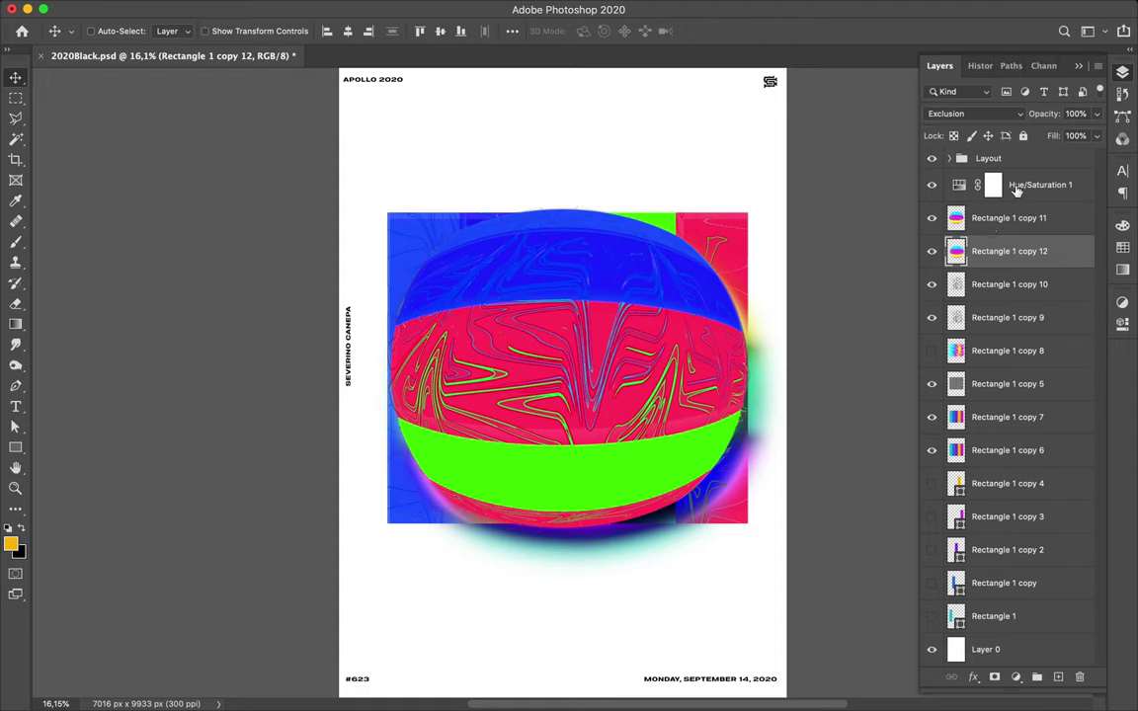
left_click_drag(1016, 189, 1016, 235)
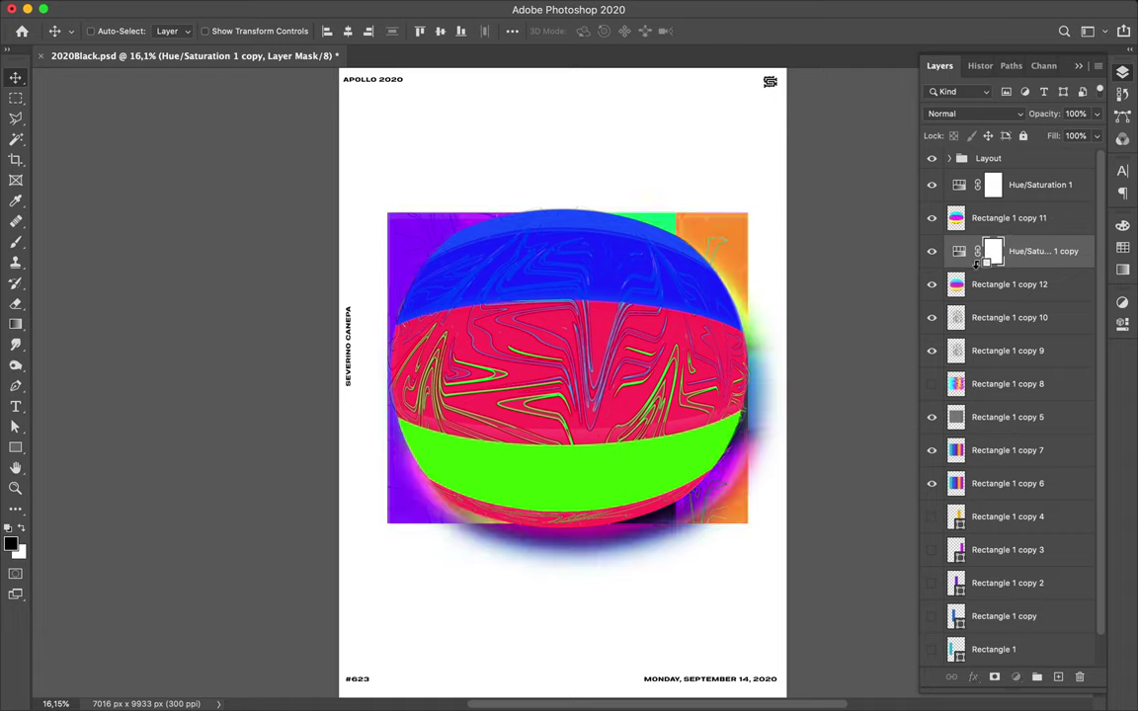
Clip and merge Hue/Saturation 1 copies into Rectangle 1 copy 12 and copy 11
left_click(1017, 266, "alt")
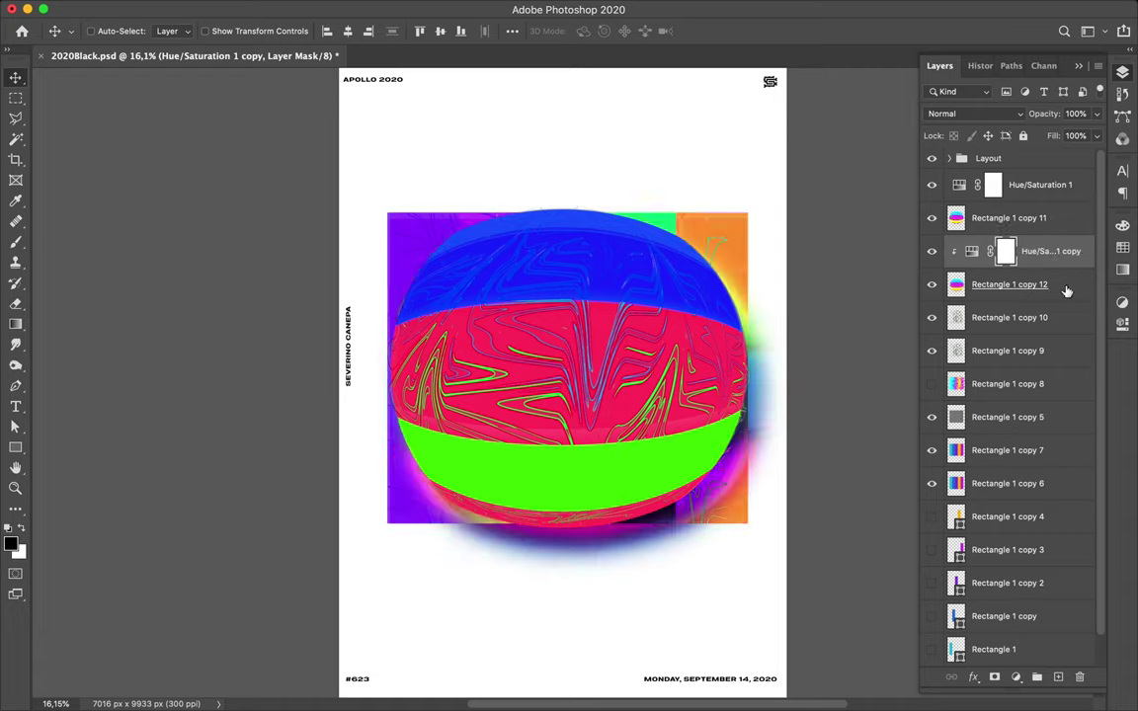
left_click(1069, 290)
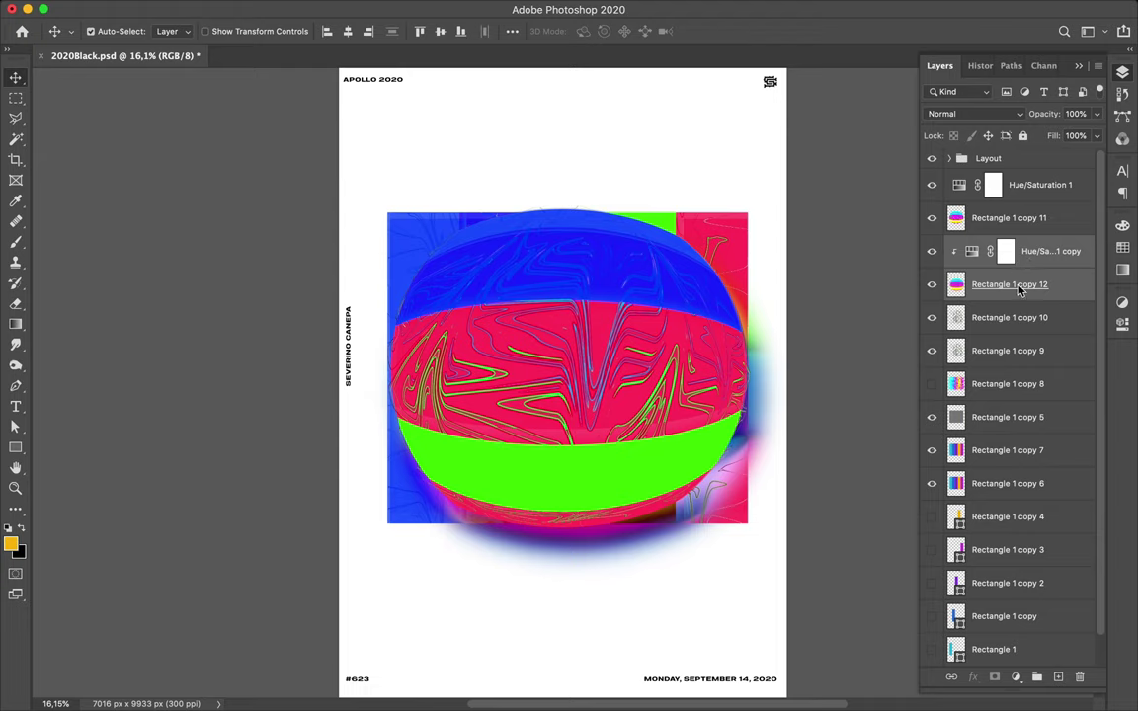
key("ctrl+e")
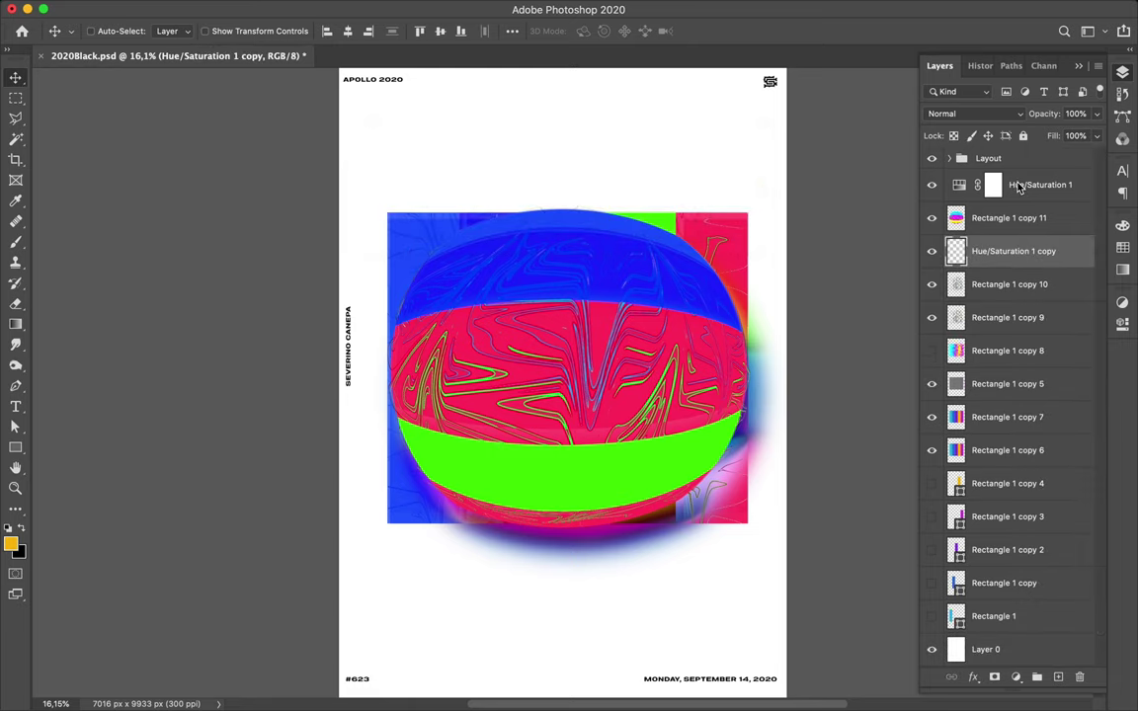
left_click_drag(1020, 187, 1020, 204)
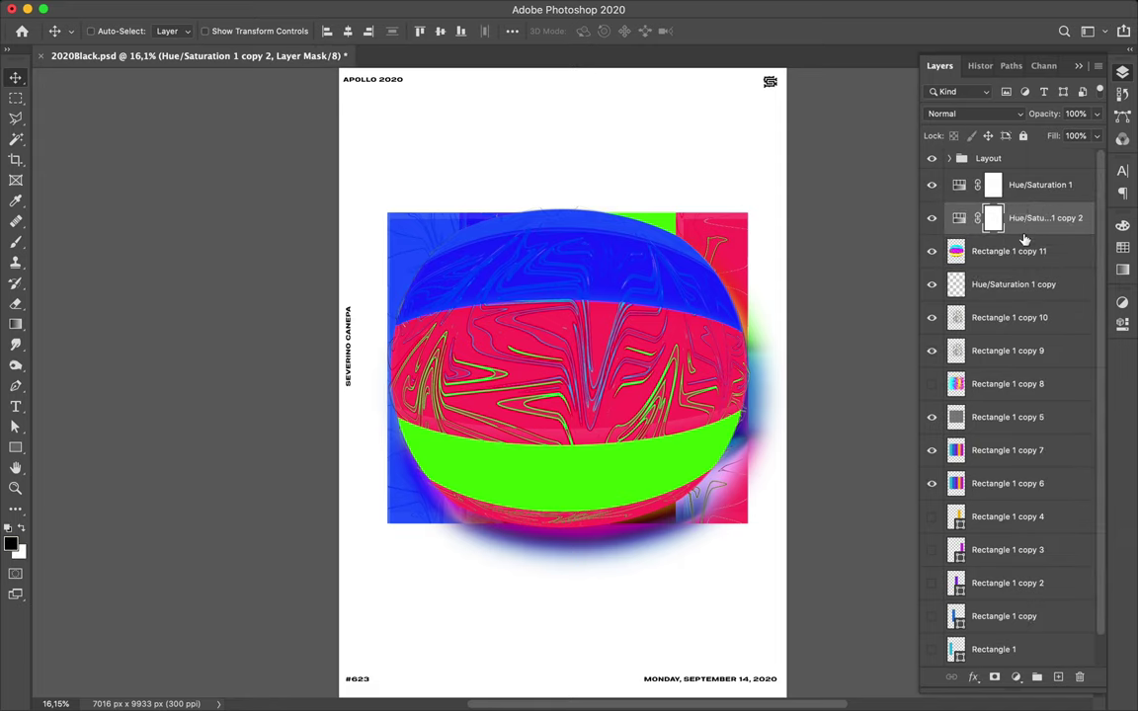
left_click(1027, 253)
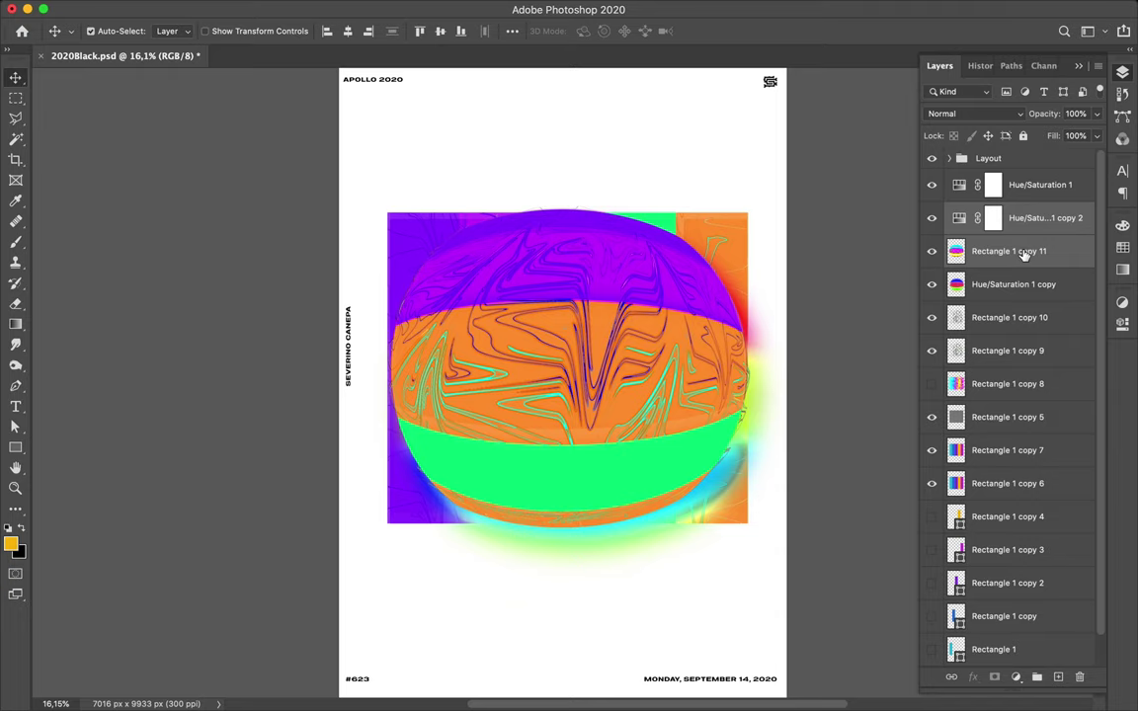
key("super+e")
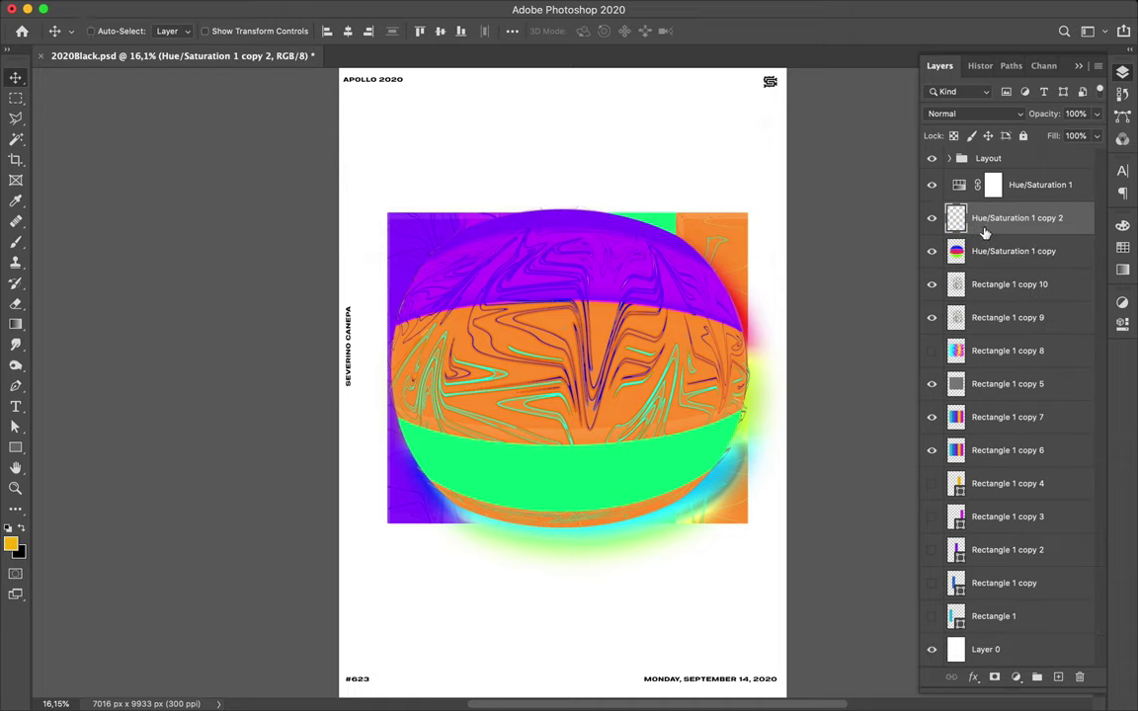
Move both merged Hue/Saturation layers up to sit just below the Layout group
left_click(990, 238, "shift")
left_click_drag(991, 230, 983, 176)
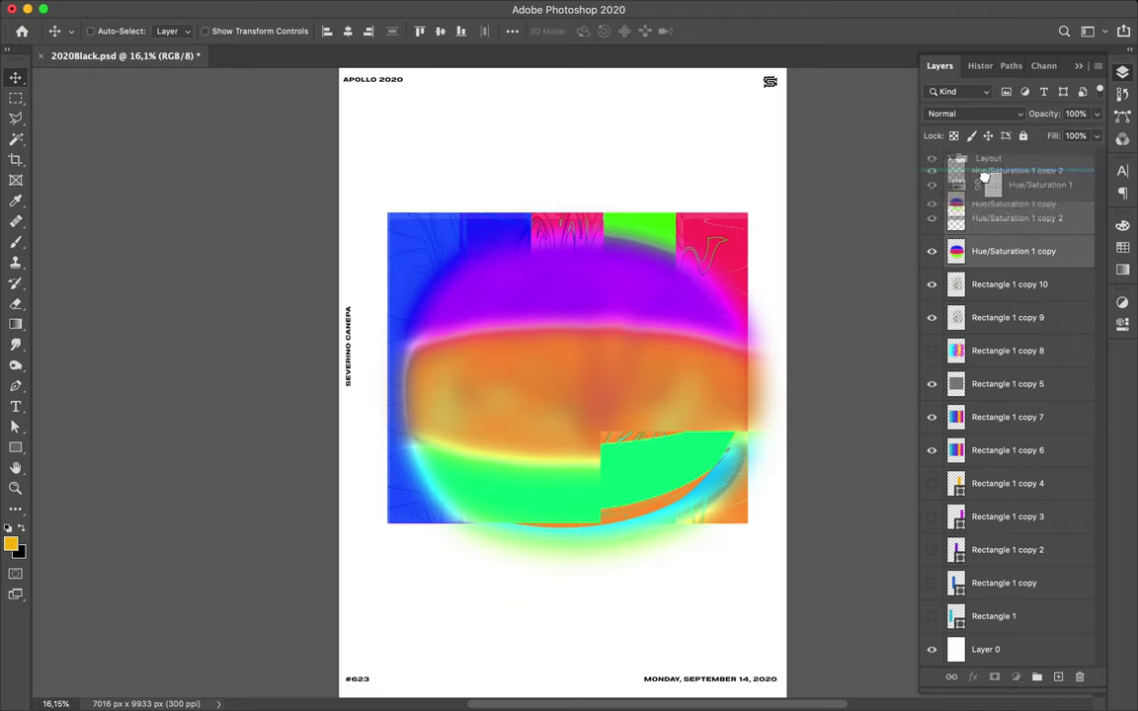
left_click_drag(983, 175, 985, 182)
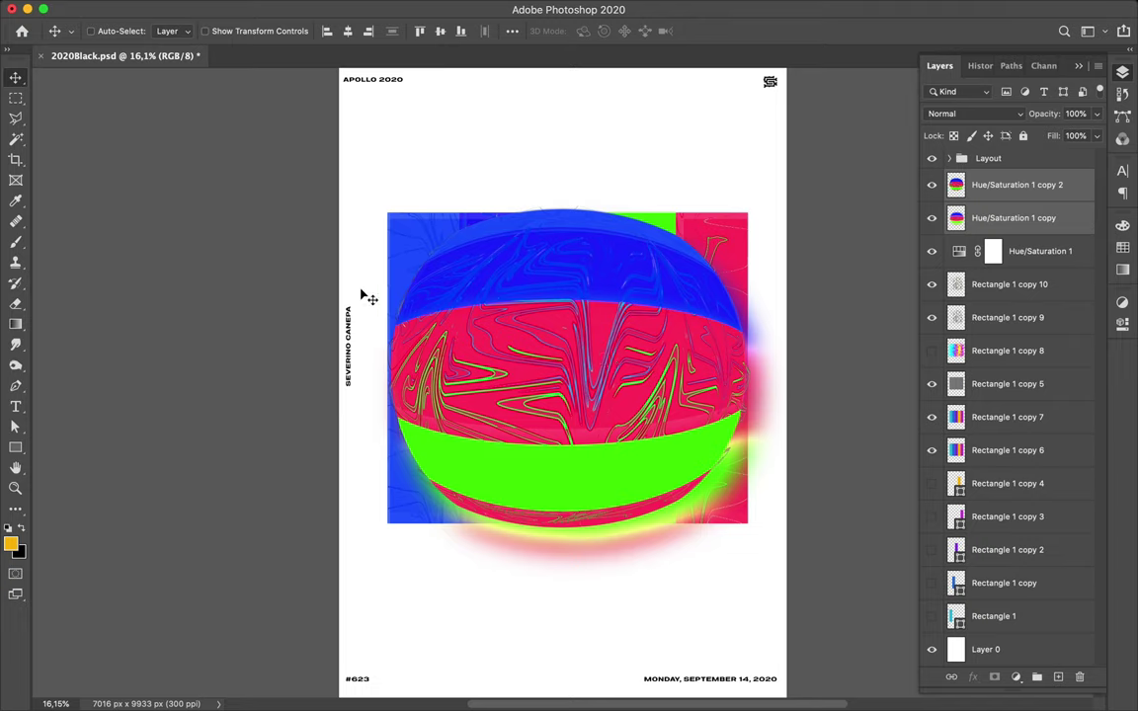
Set up the Ellipse tool with a black-to-white gradient fill
left_click(985, 224)
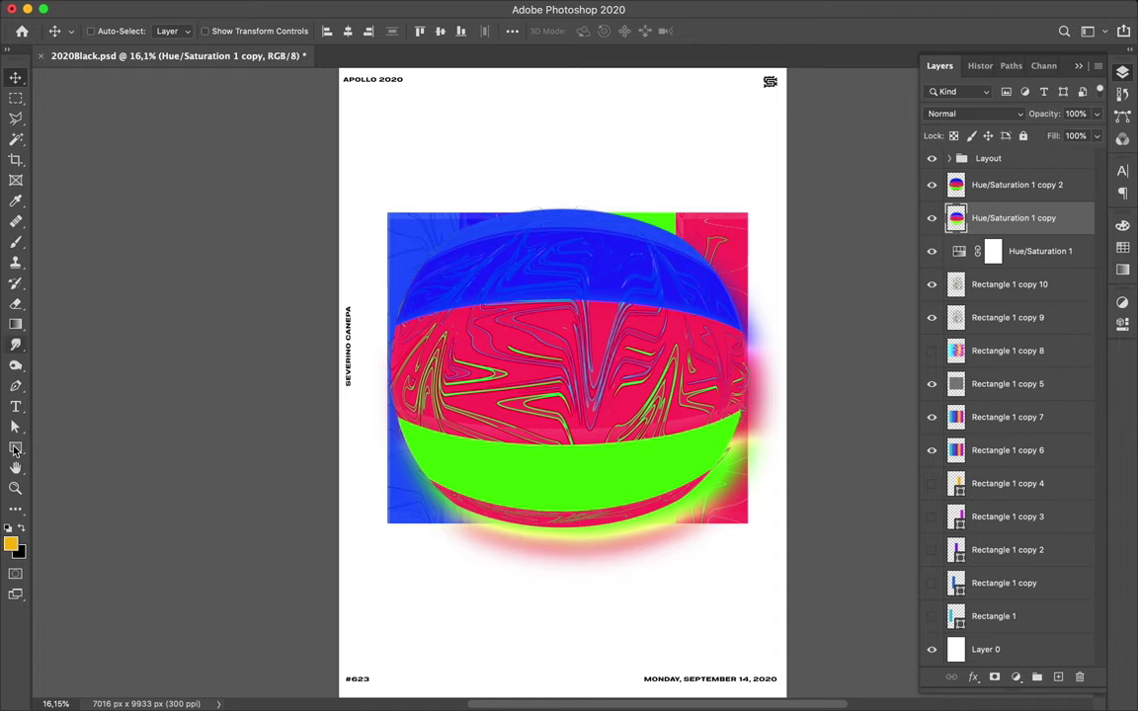
left_click(16, 449)
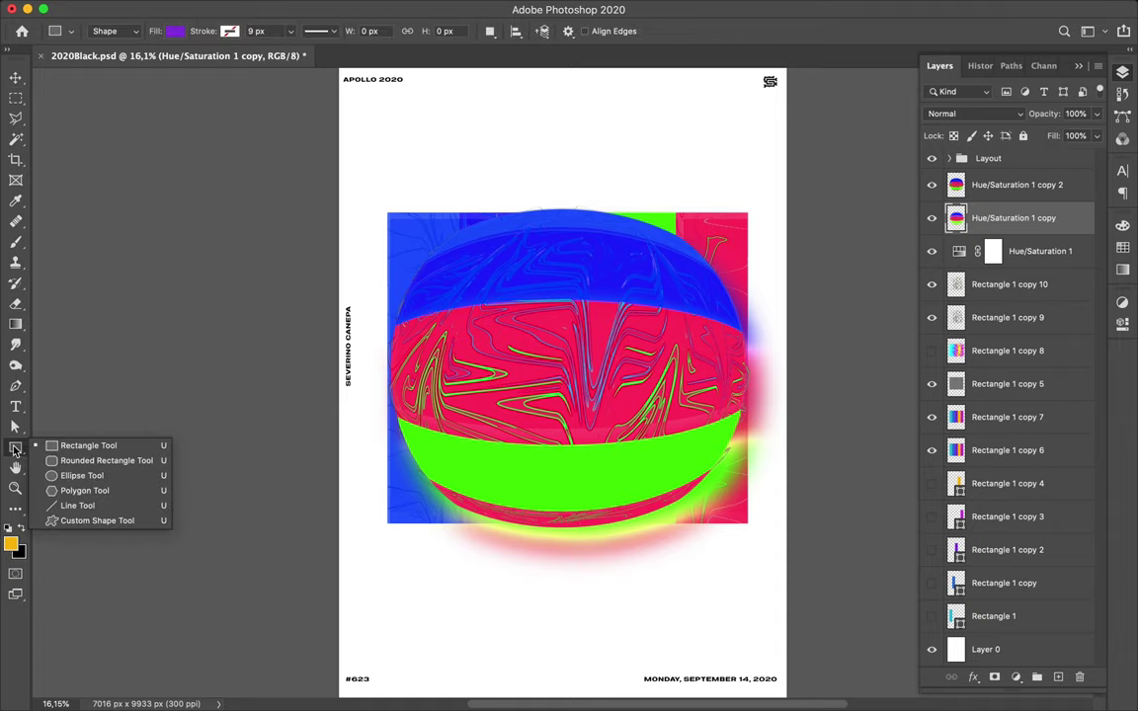
left_click(95, 479)
left_click(176, 33)
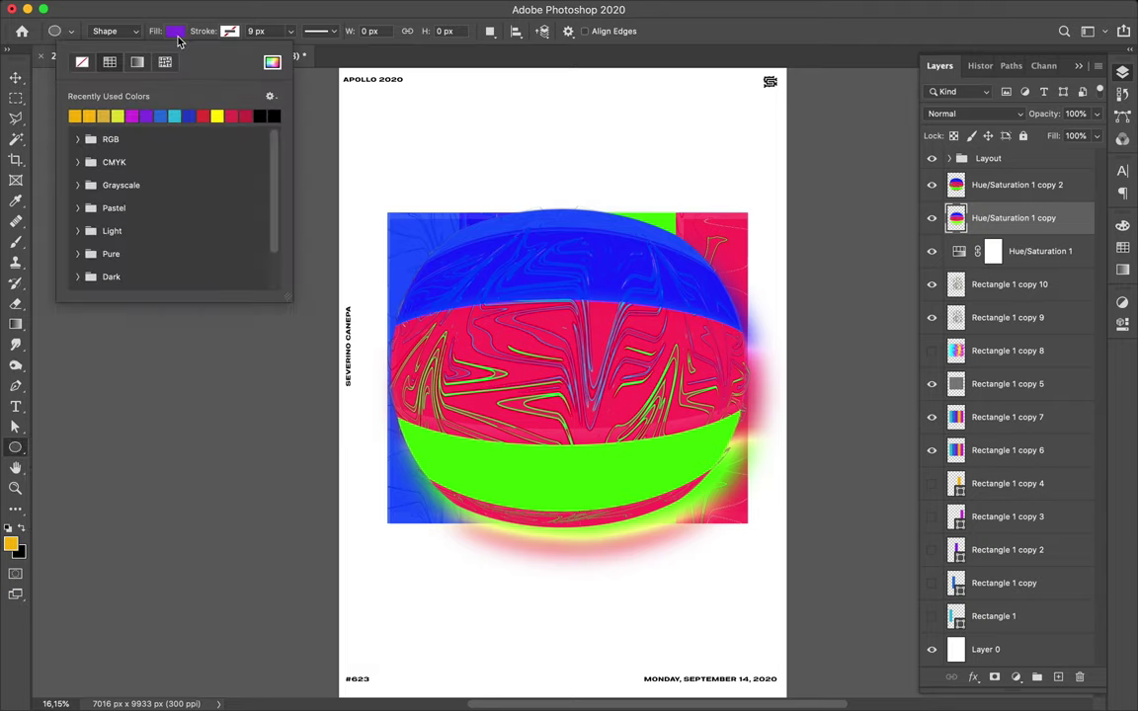
left_click(137, 62)
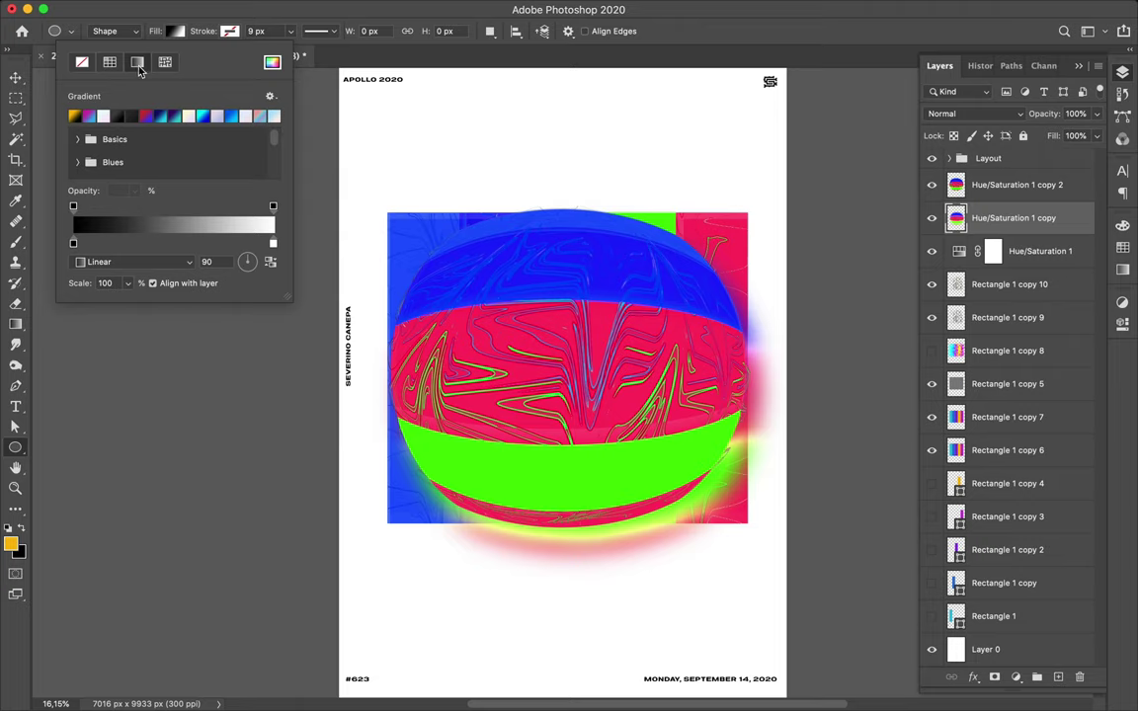
left_click(166, 243)
left_click_drag(168, 243, 174, 202)
Draw a roughly 6057 × 5456 px ellipse surrounding the distorted sphere
mouse_move(385, 205)
left_mouse_down()
mouse_move(742, 511)
mouse_move(755, 552)
mouse_move(742, 539)
left_mouse_up()
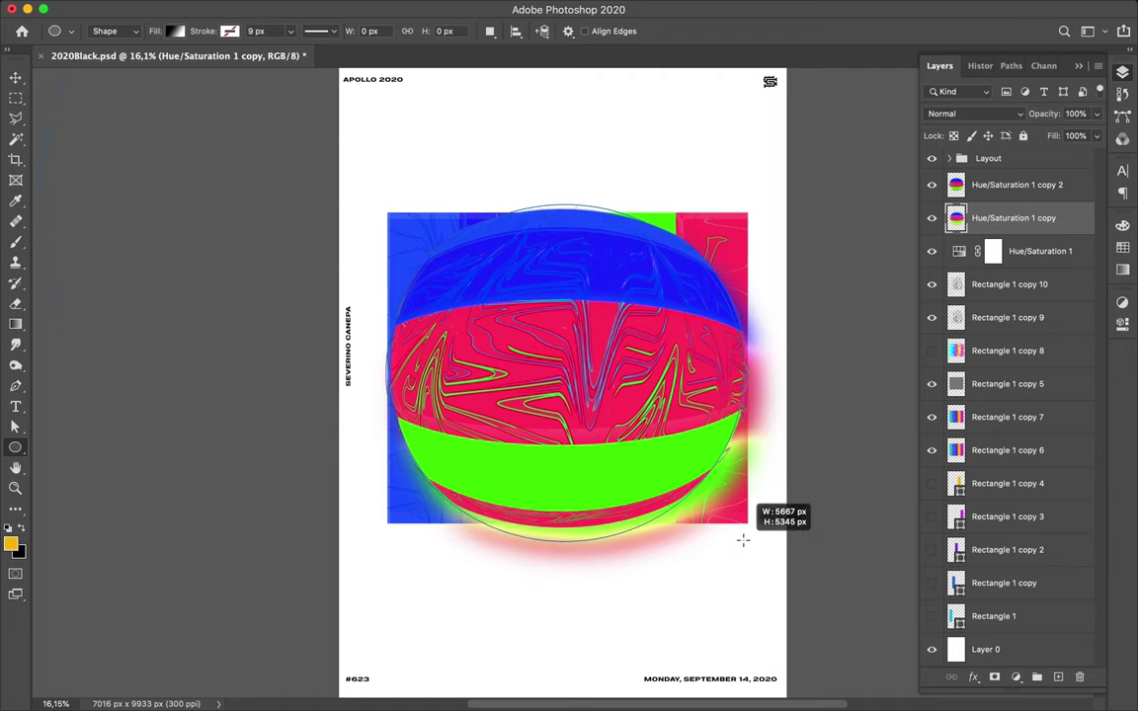
mouse_move(740, 537)
left_mouse_down()
mouse_move(723, 529)
mouse_move(757, 544)
left_mouse_up()
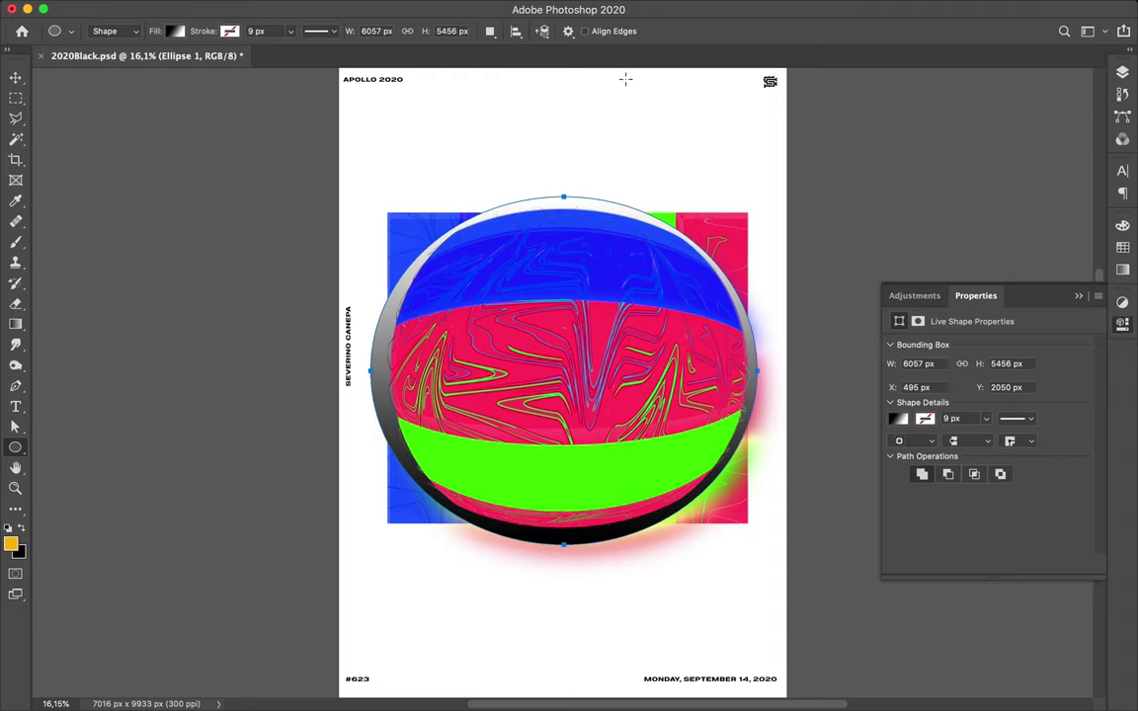
key("g")
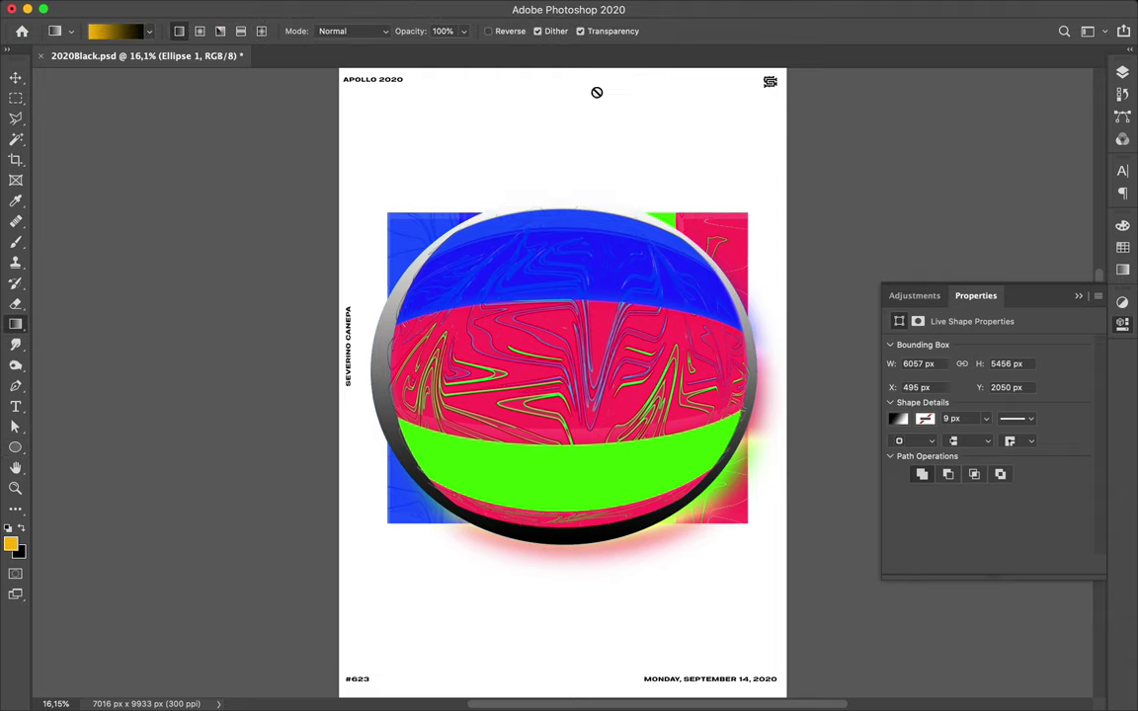
key("v")
key("a")
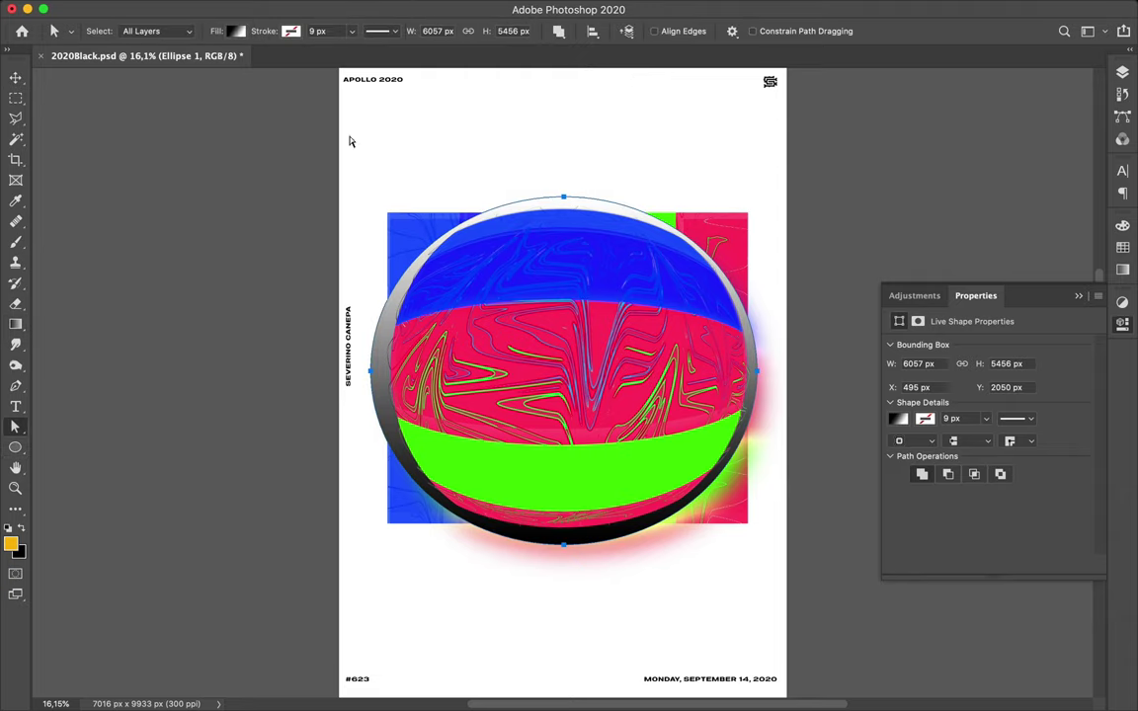
Make Ellipse 1's gradient fill radial with a -88° angle
left_click(237, 32)
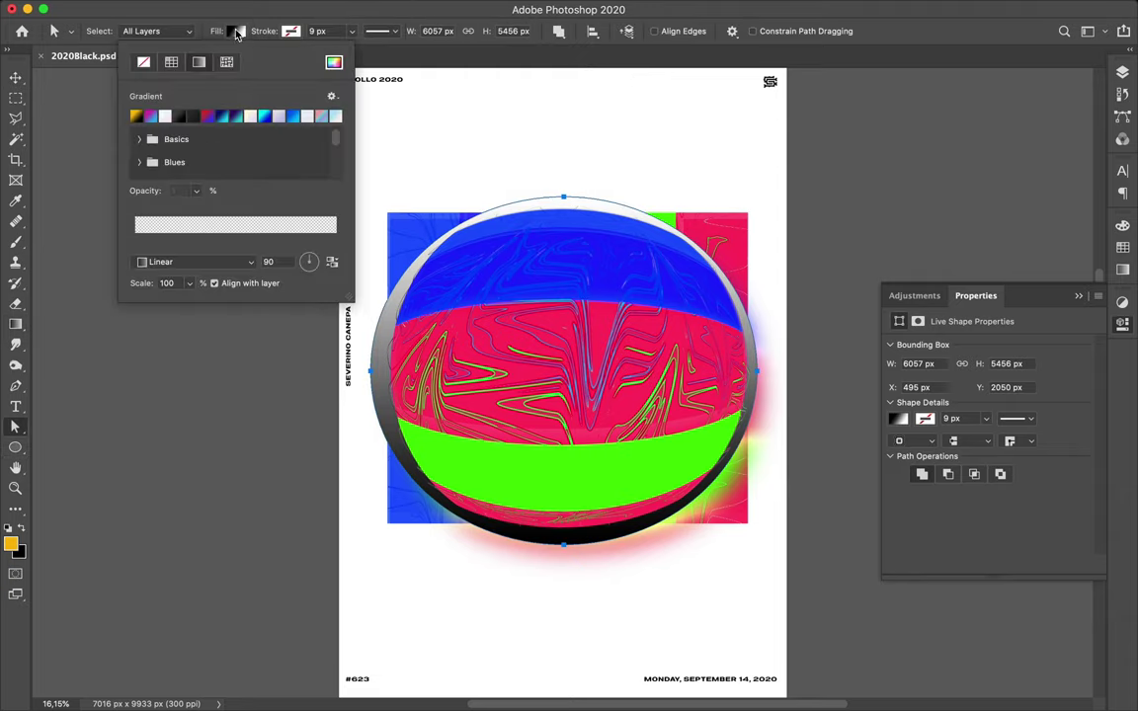
left_click(232, 261)
left_click(223, 276)
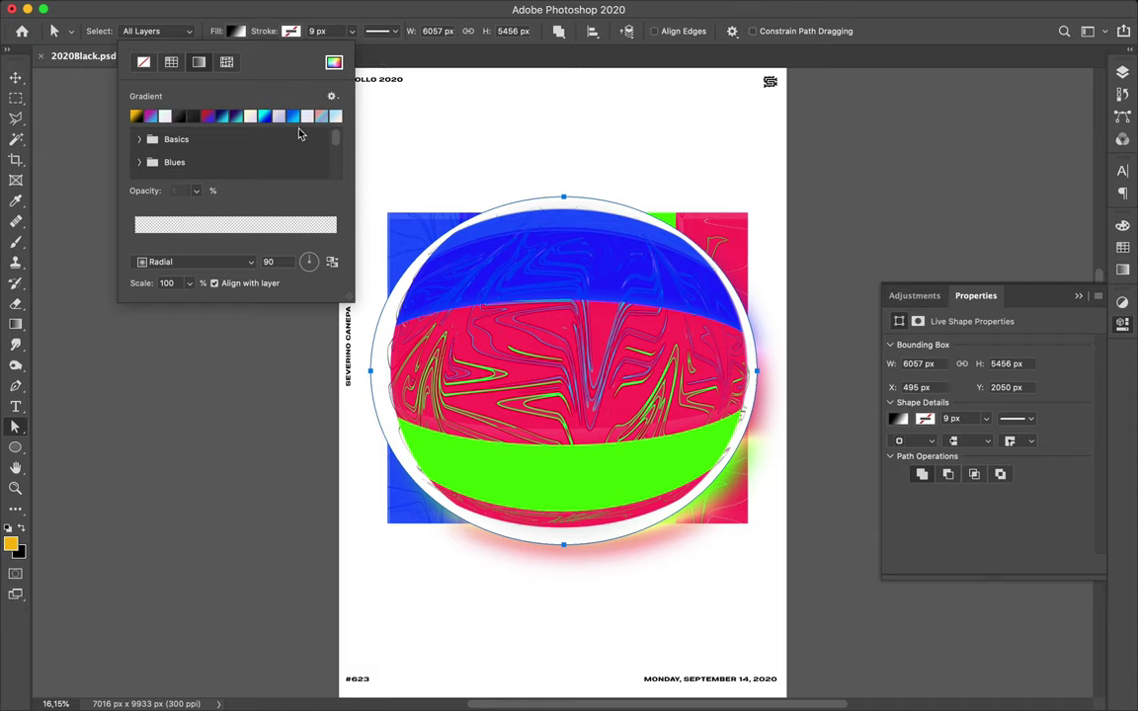
left_click(309, 270)
left_click(280, 261)
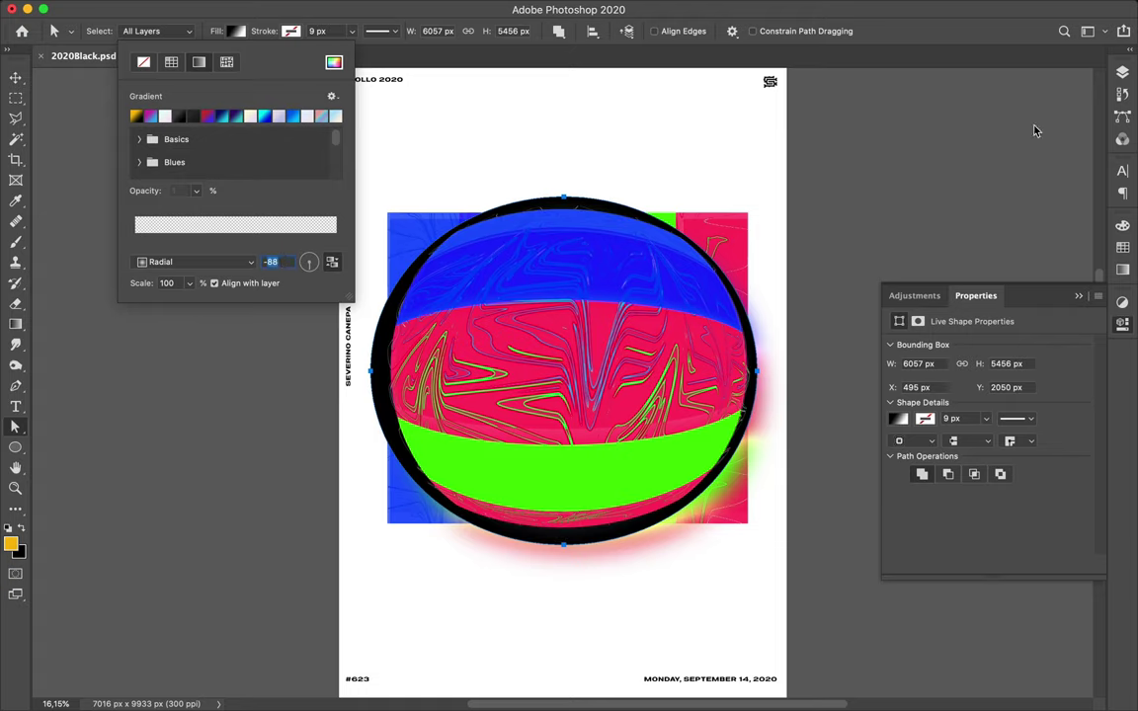
left_click(1042, 185)
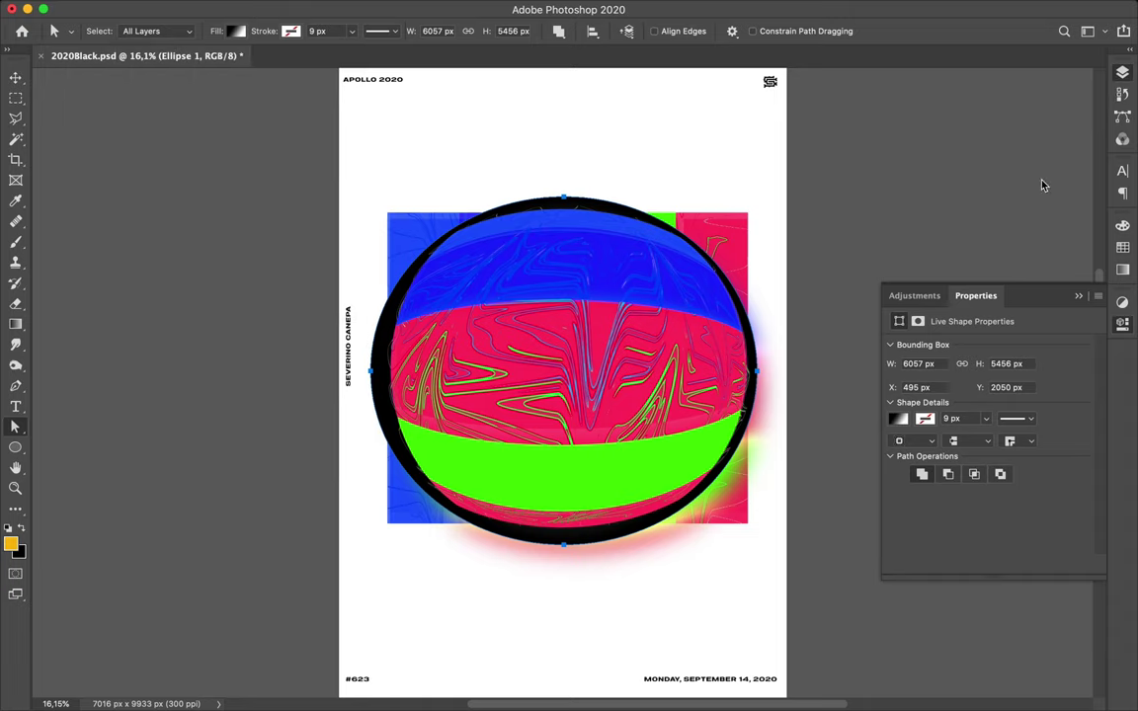
key("F7")
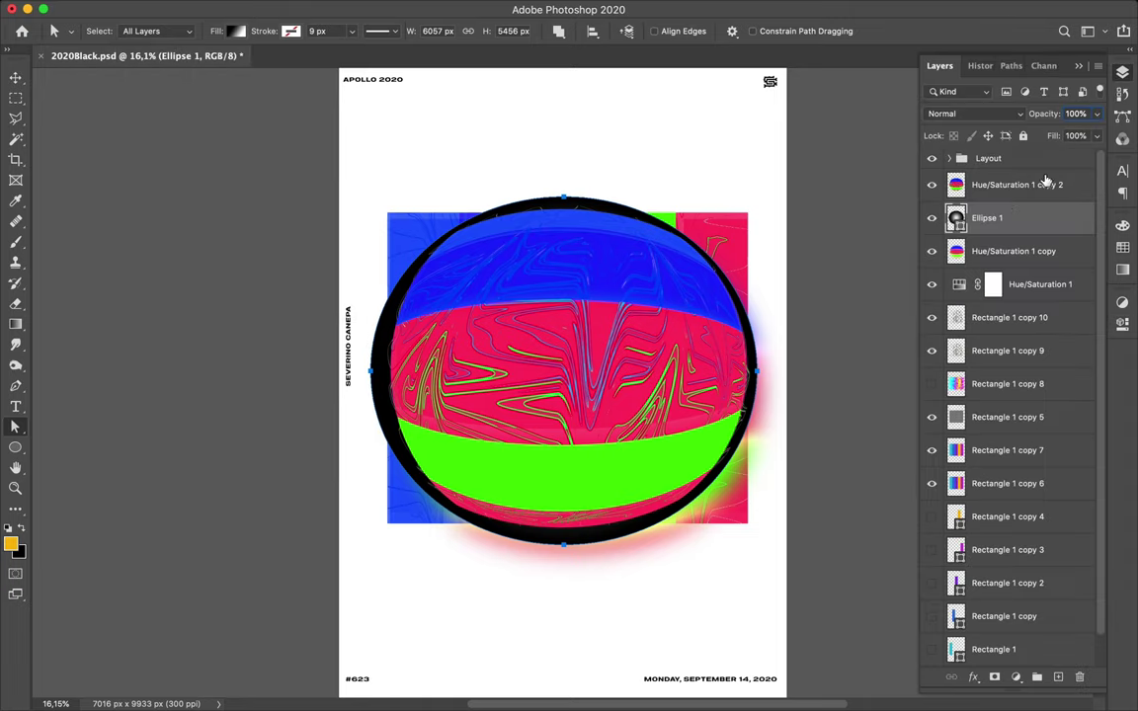
Place the ellipse copy above Hue/Saturation 1 copy 2, clip it, and blend it in Color Dodge
left_click_drag(1003, 218, 997, 175)
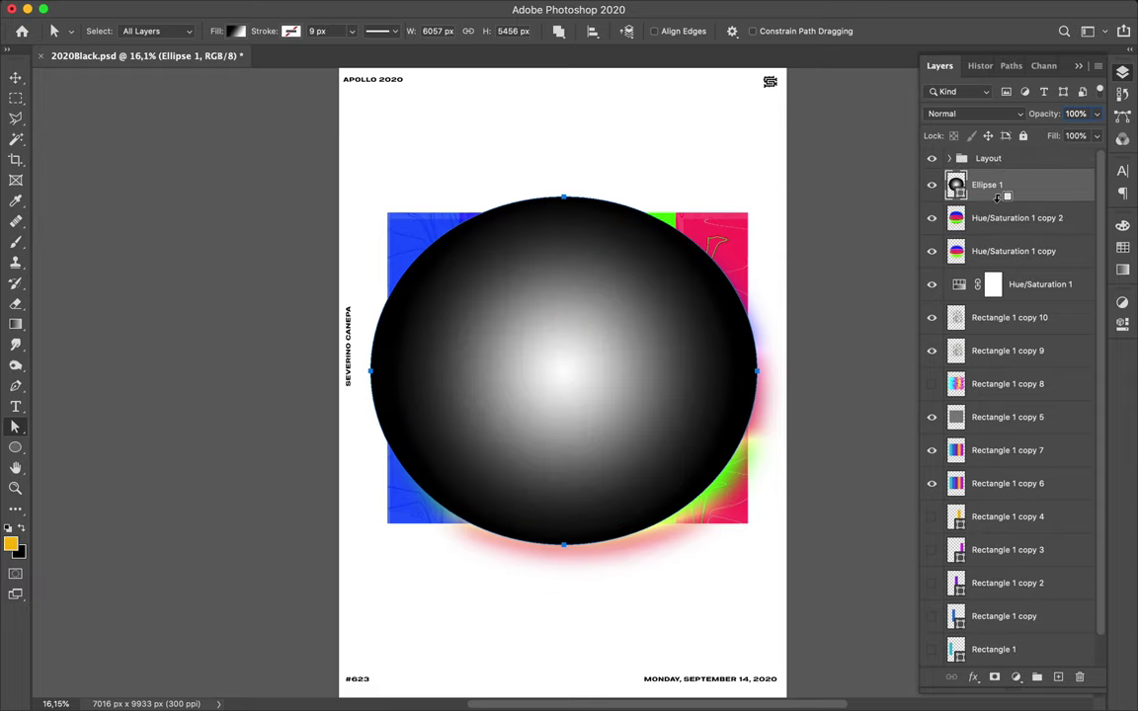
left_click(998, 196, "alt")
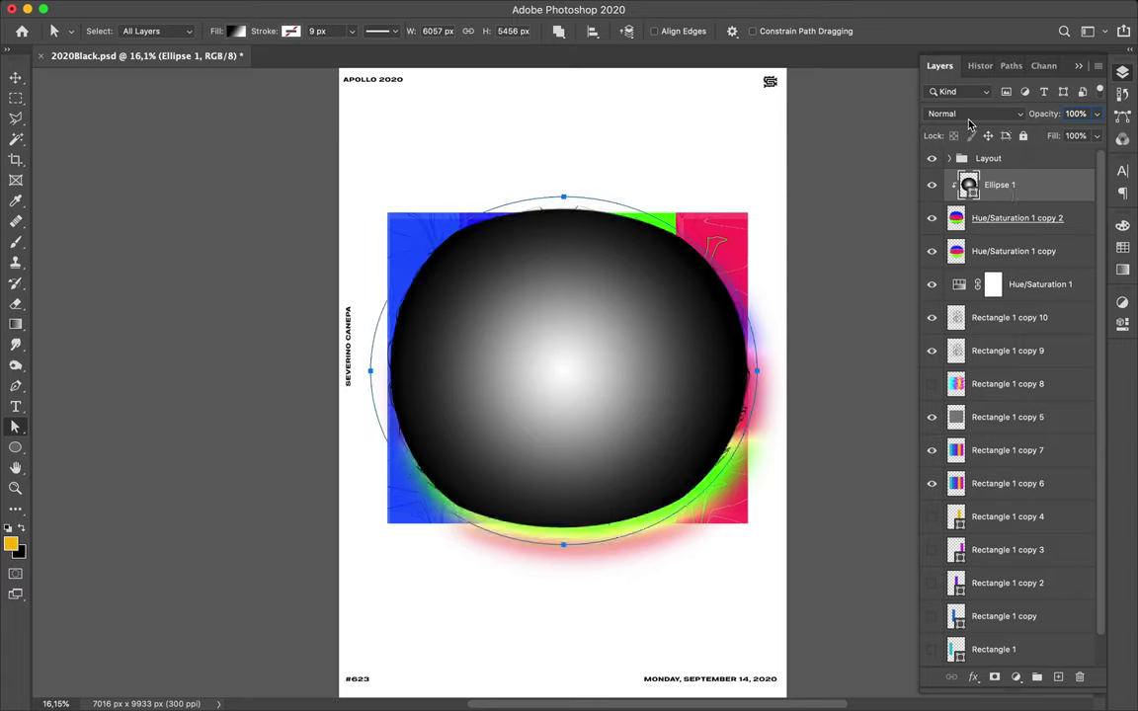
left_click(964, 114)
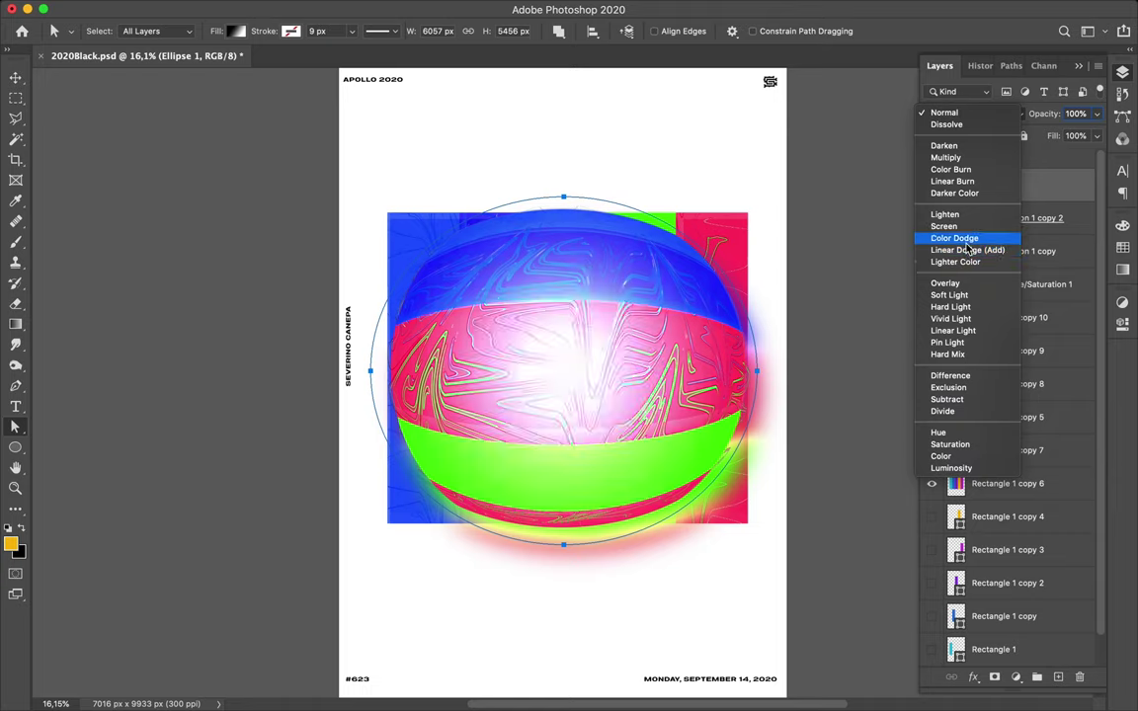
left_click(967, 240)
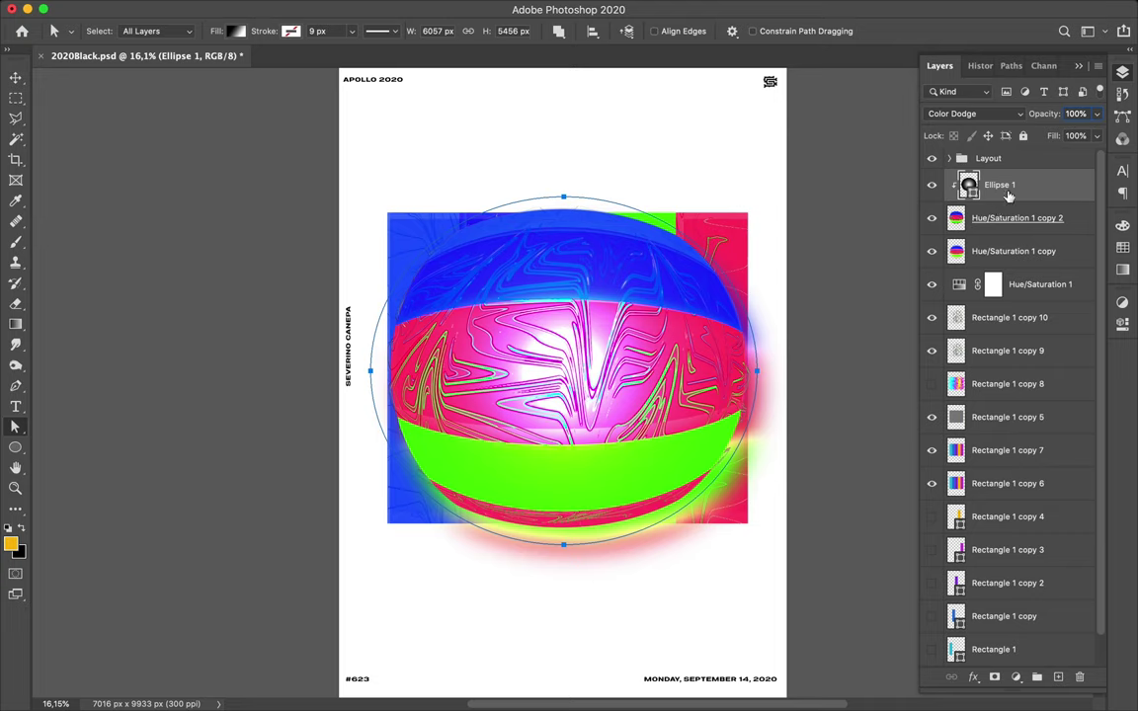
left_click_drag(1008, 194, 1006, 191)
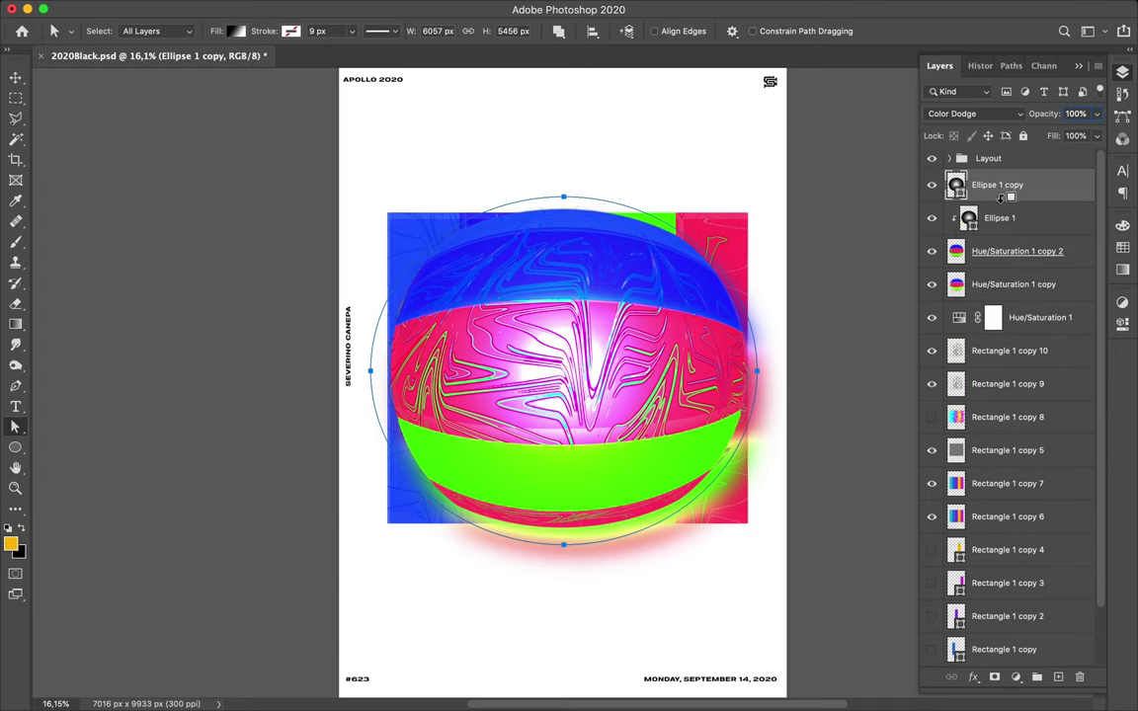
left_click(1014, 116)
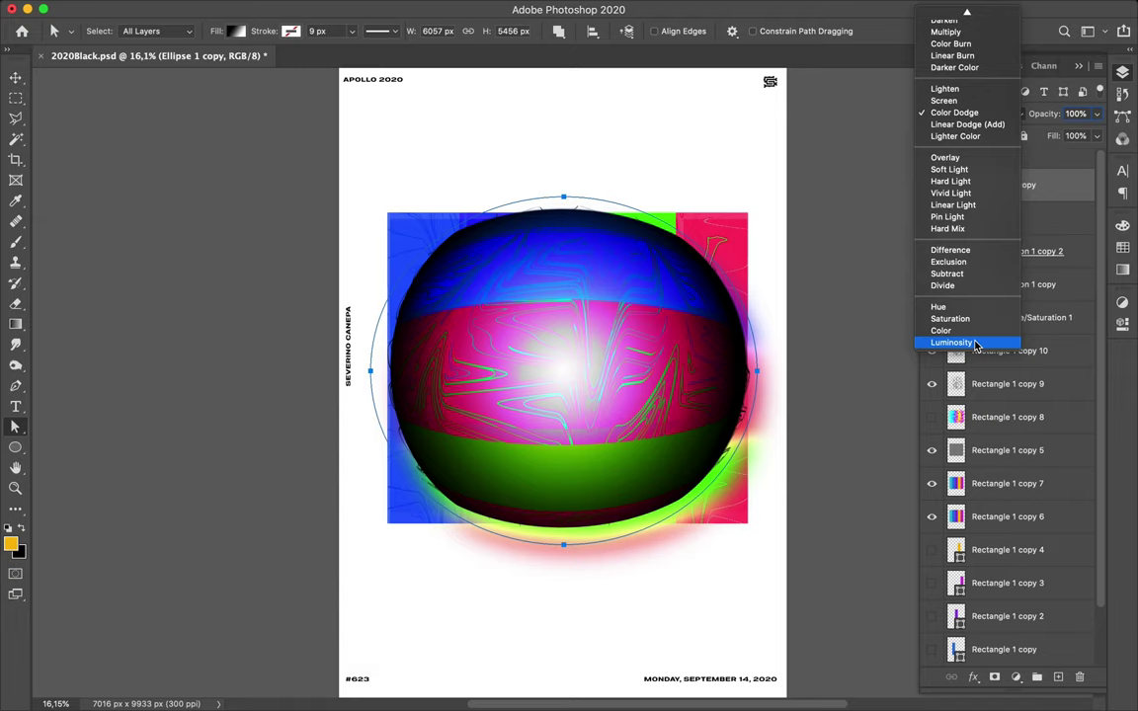
Set Ellipse 1 copy to Luminosity at 49% fill and duplicate it as Ellipse 1 copy 2
left_click(976, 342)
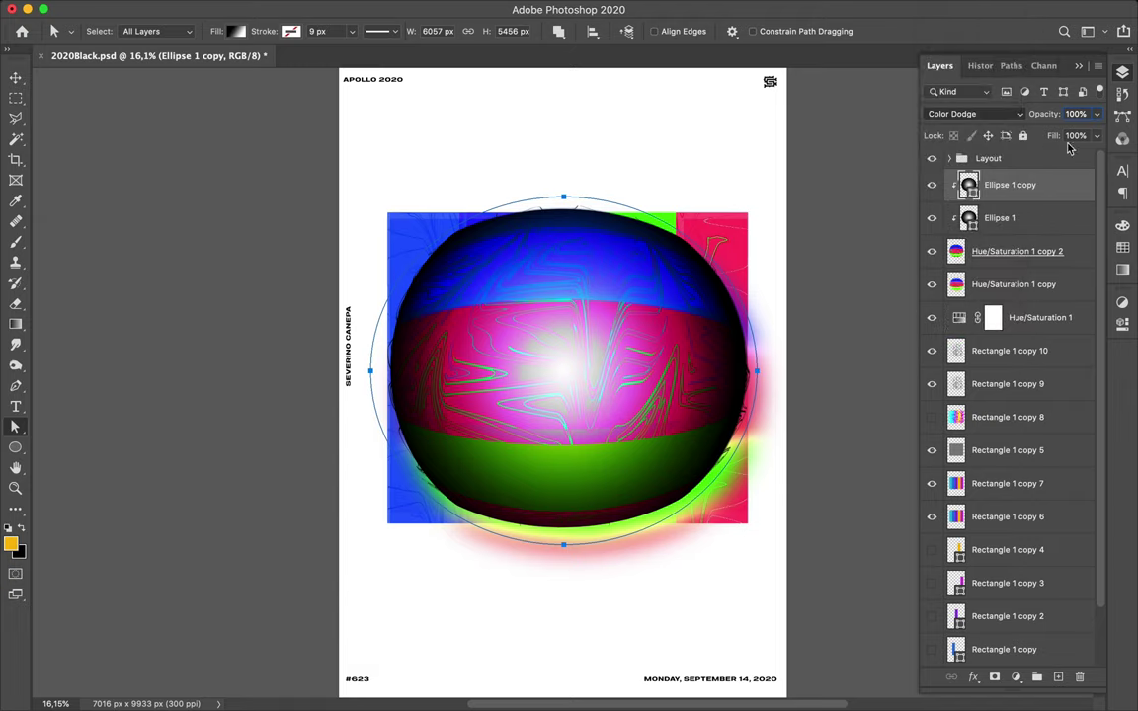
left_click_drag(1096, 136, 1077, 160)
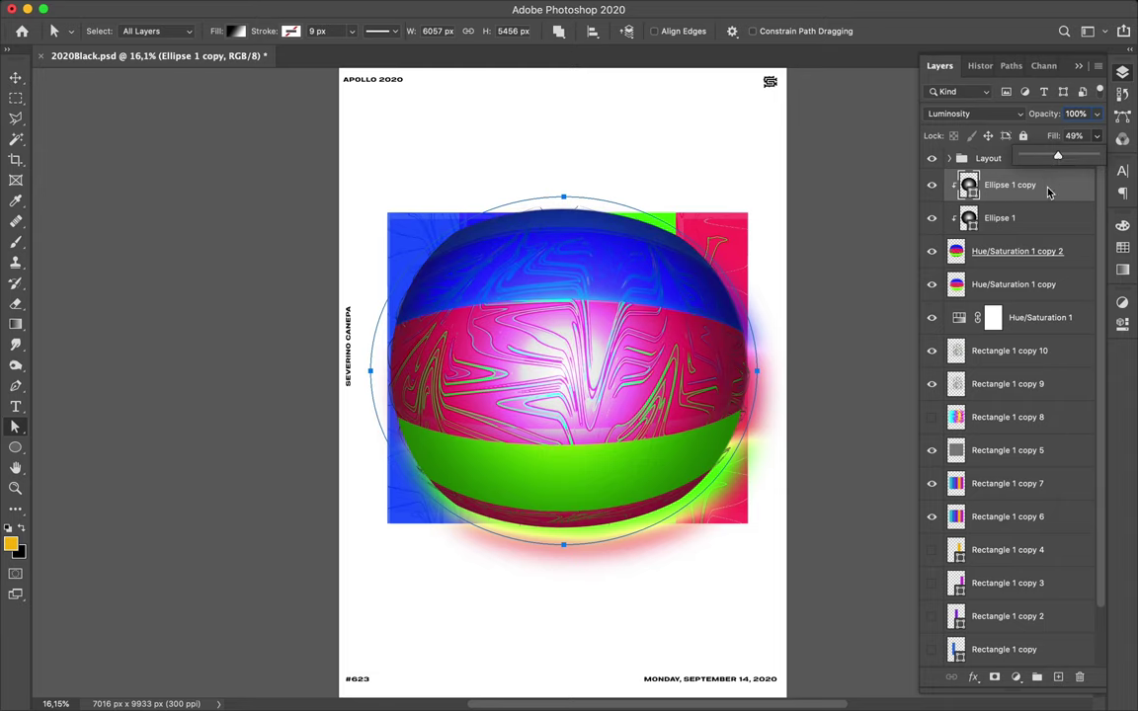
left_click_drag(1050, 185, 1047, 171)
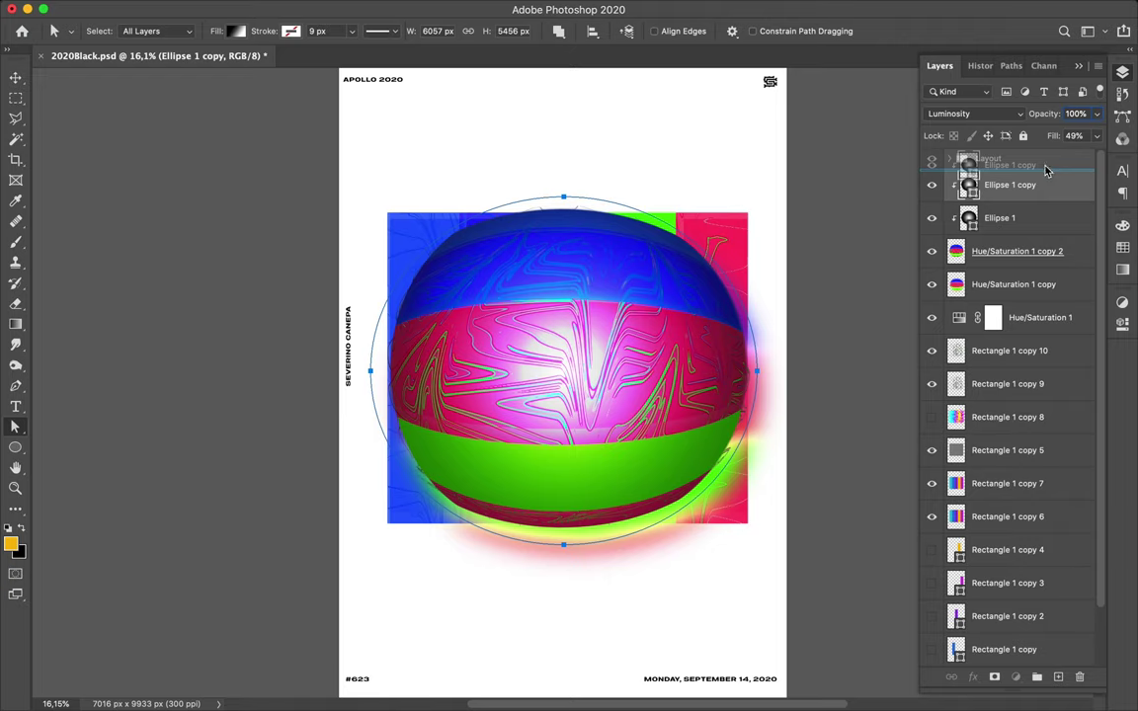
left_click_drag(1047, 171, 1046, 172)
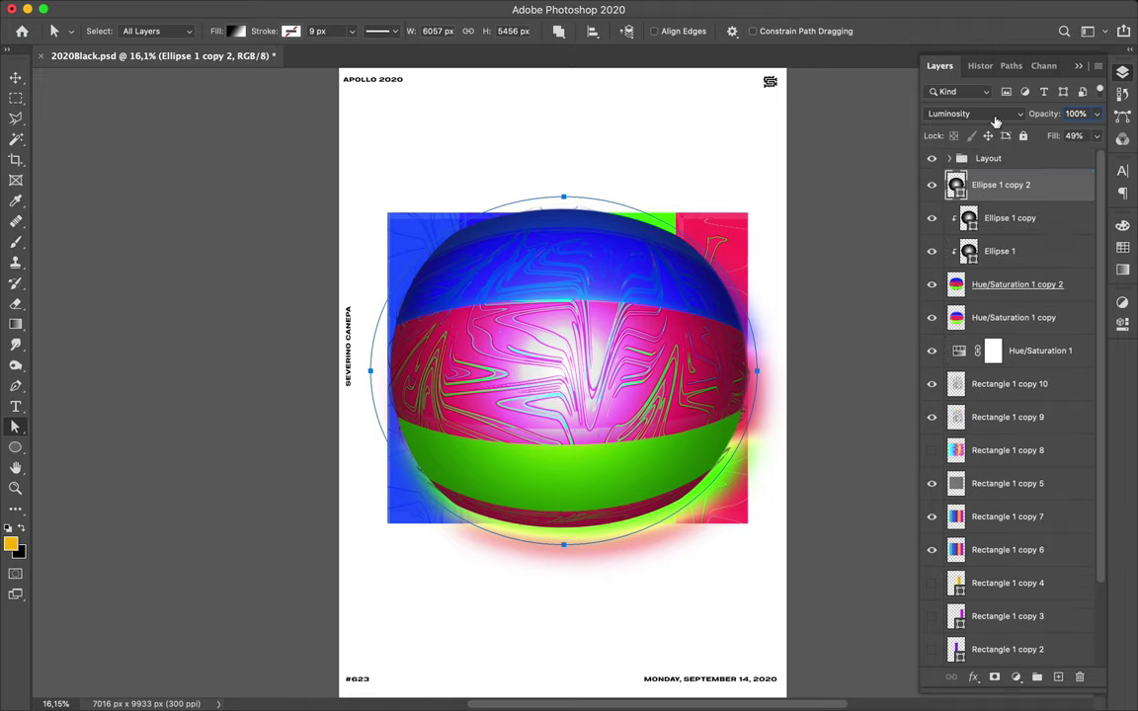
left_click(995, 116)
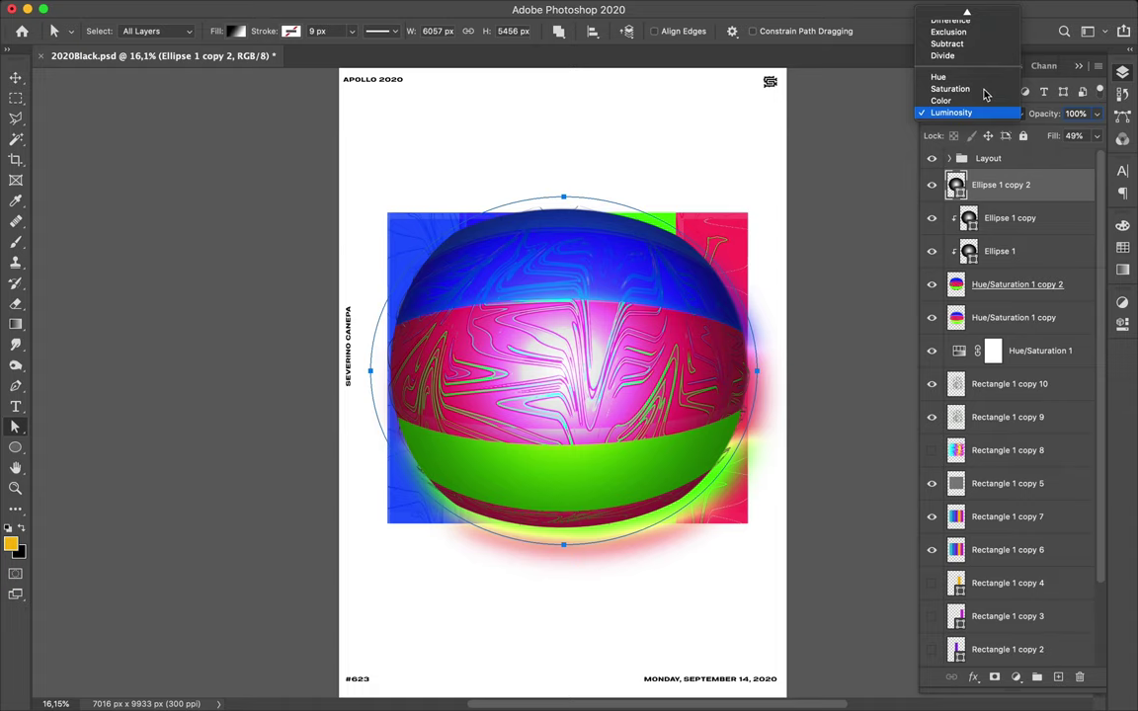
Set Ellipse 1 copy 2 to Lighter Color and clip it to the ball layer beneath
scroll(984, 94, "up", 3)
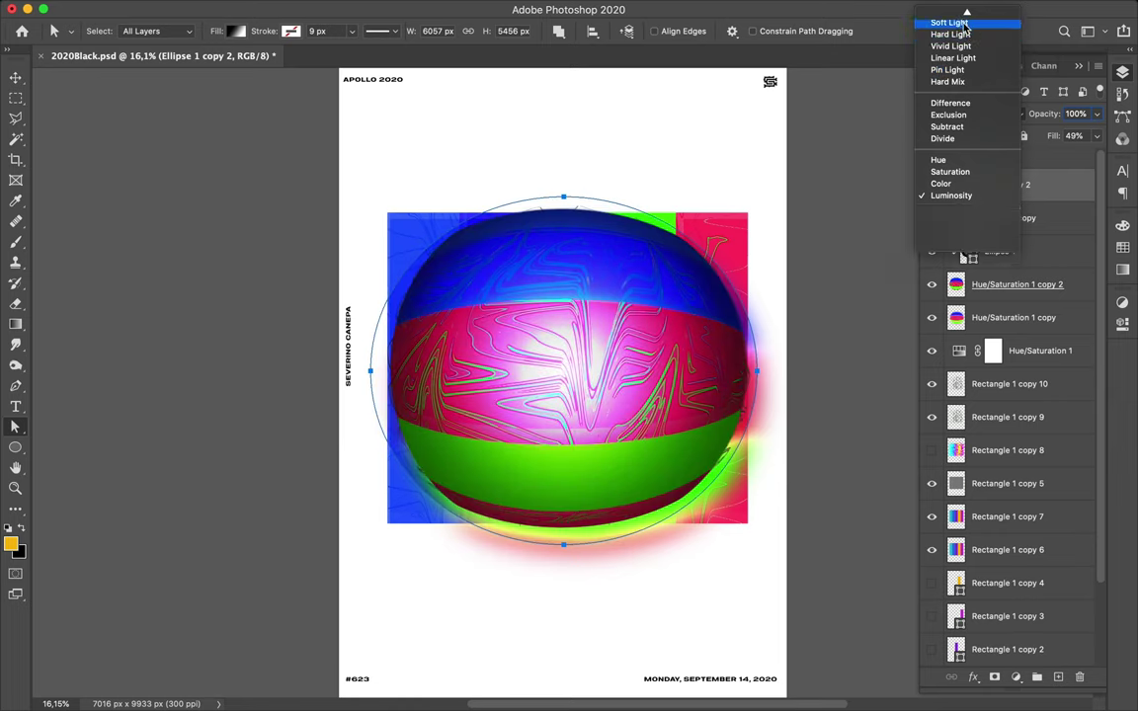
scroll(967, 29, "up", 3)
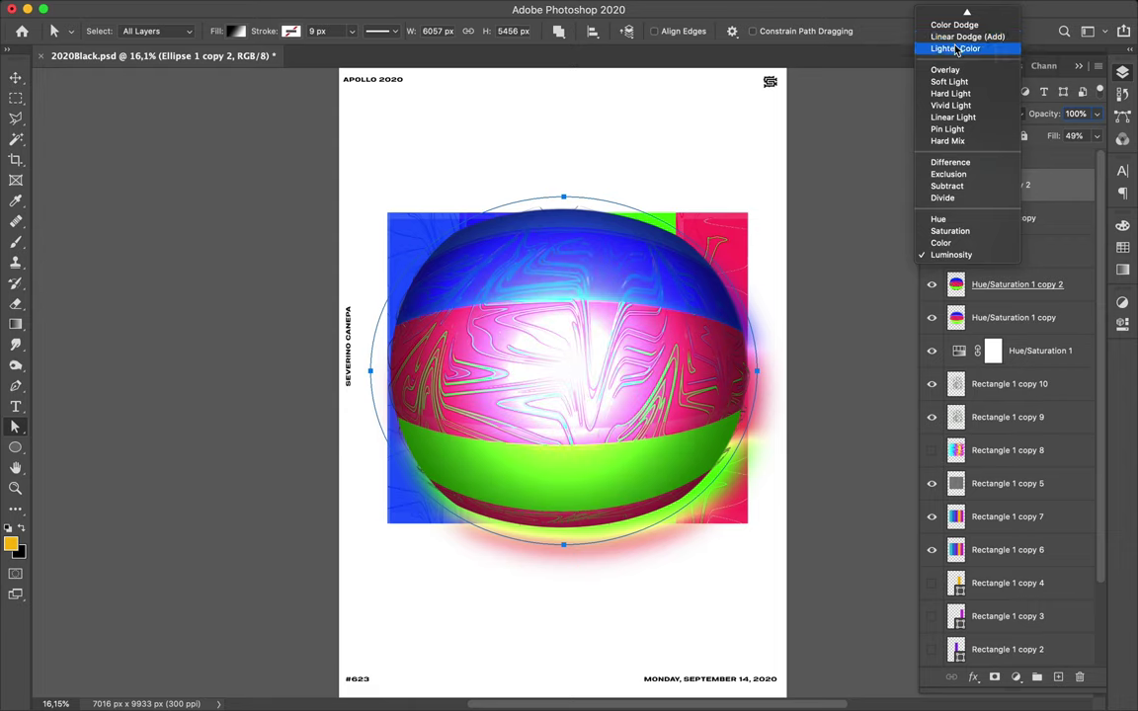
scroll(955, 50, "up", 3)
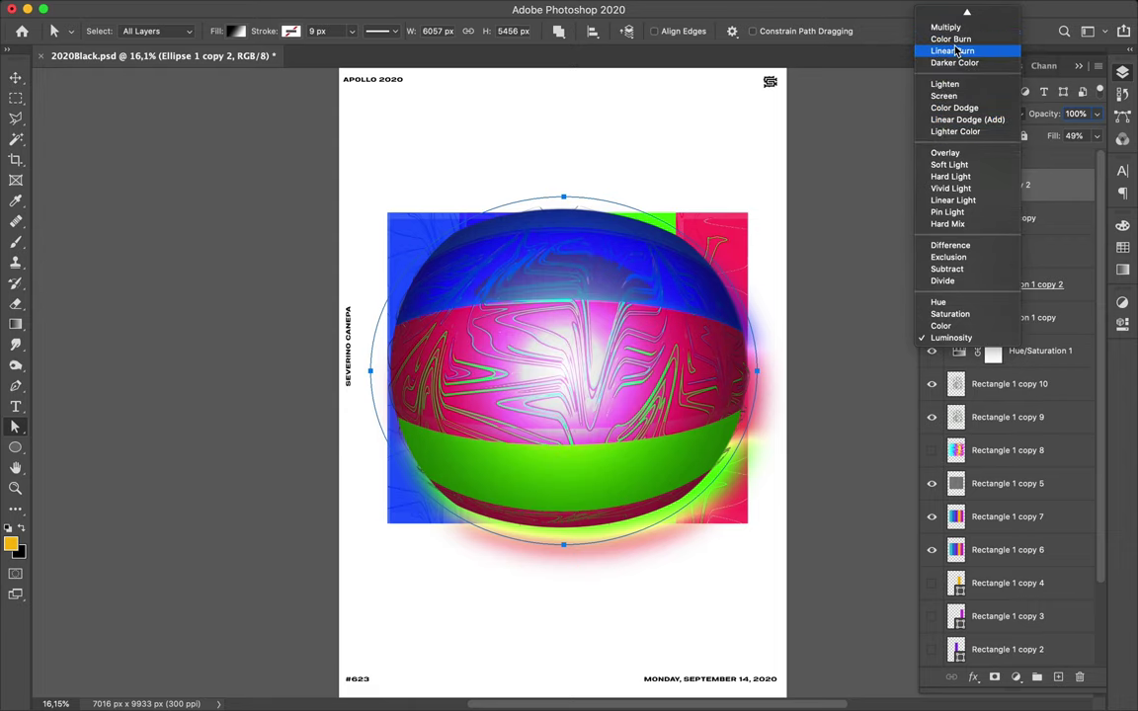
scroll(955, 51, "up", 1)
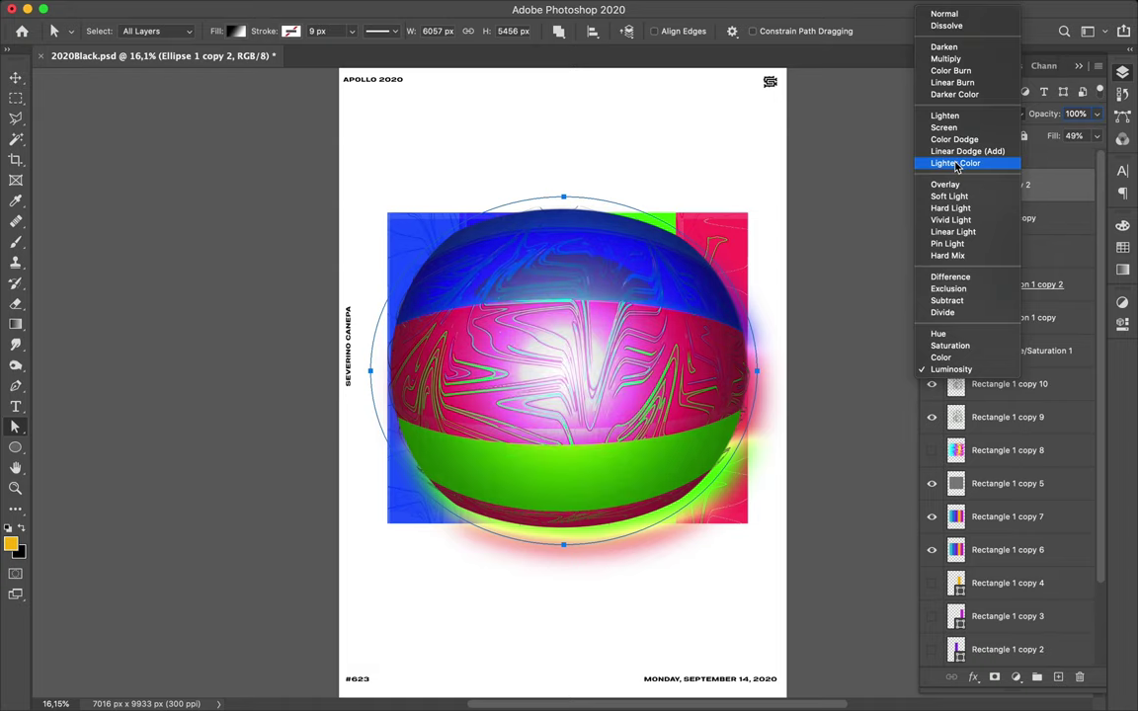
left_click(956, 164)
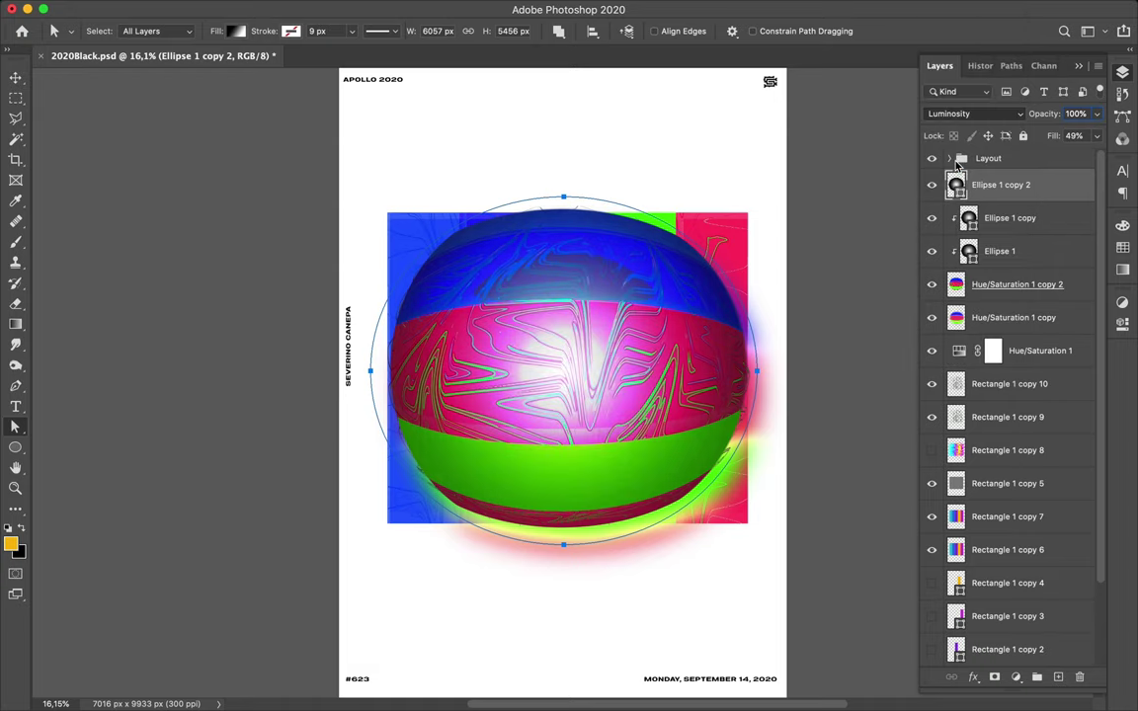
left_click_drag(994, 201, 996, 195)
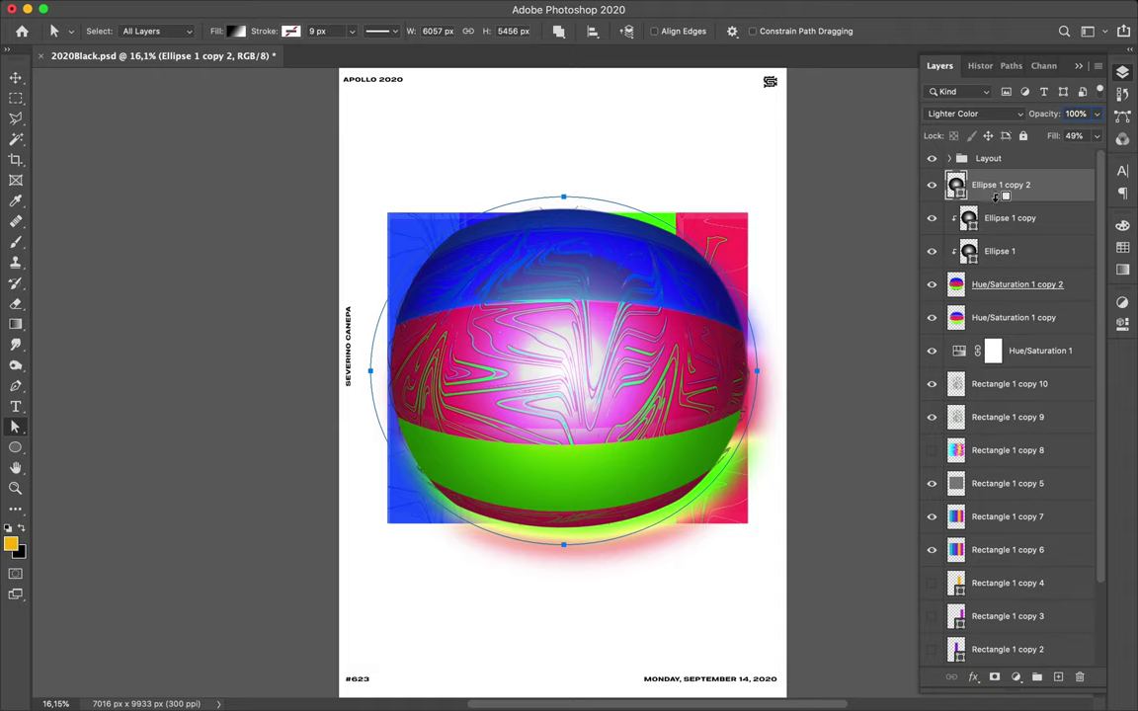
left_click(996, 198, "alt")
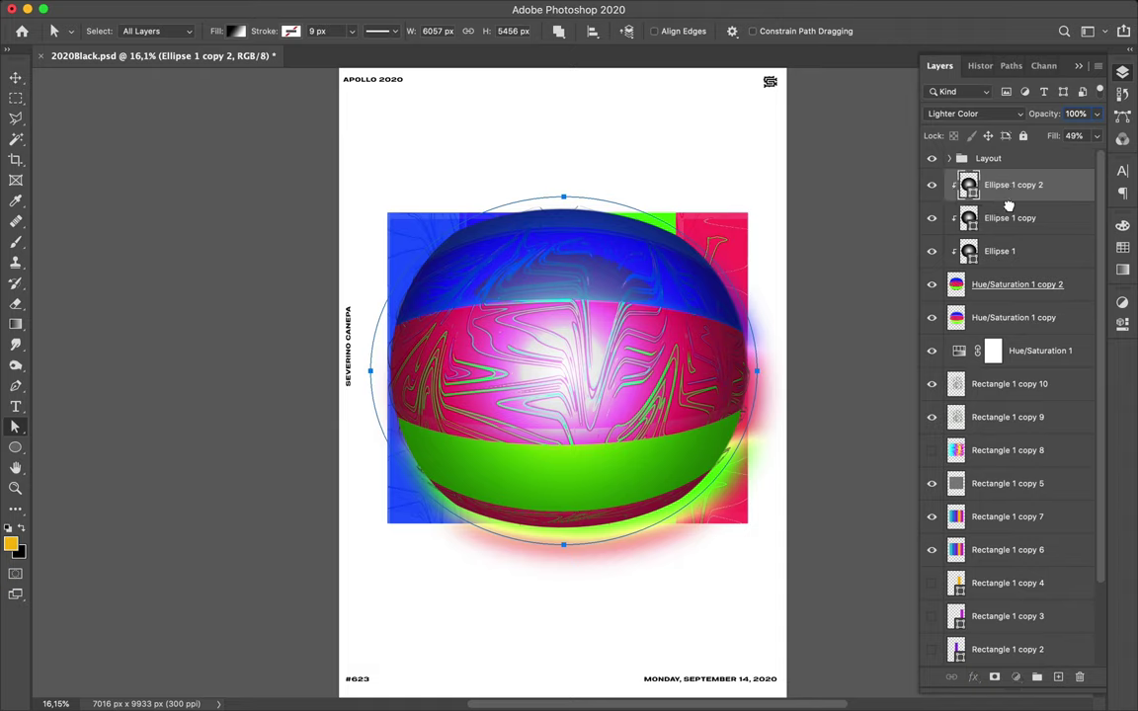
Restack the ellipse layers, moving Ellipse 1 copy and Ellipse 1 above Ellipse 1 copy 2
left_click_drag(1009, 205, 1012, 227)
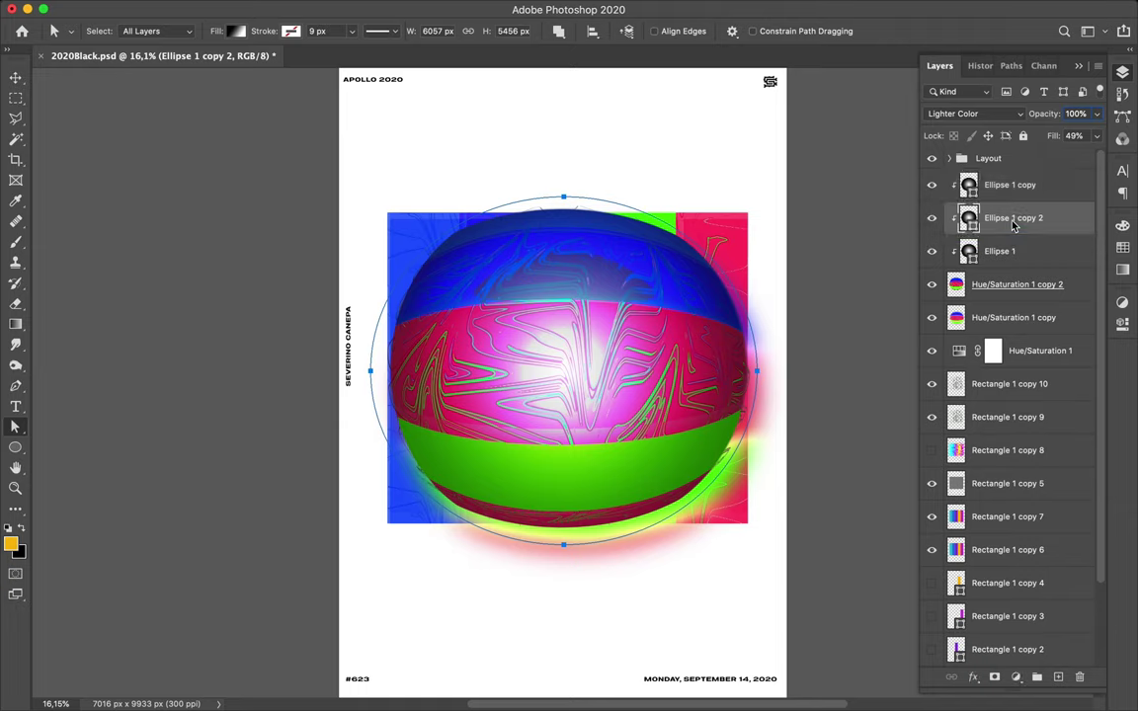
left_click_drag(1011, 252, 1009, 219)
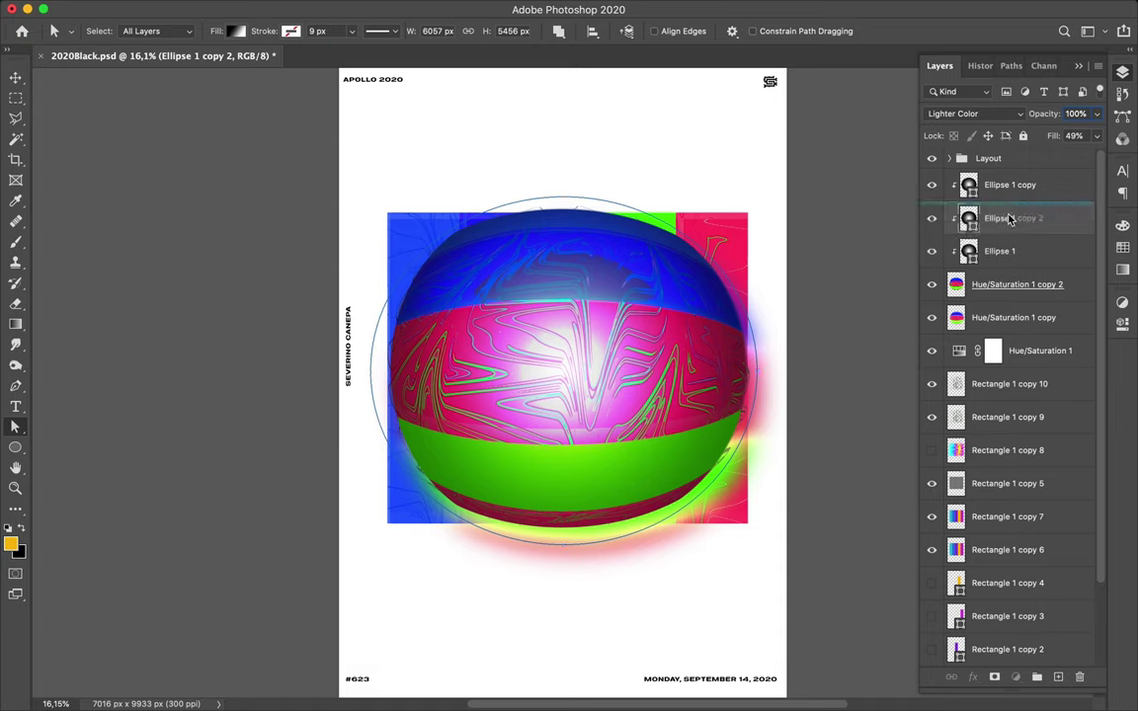
left_click_drag(1009, 219, 1009, 217)
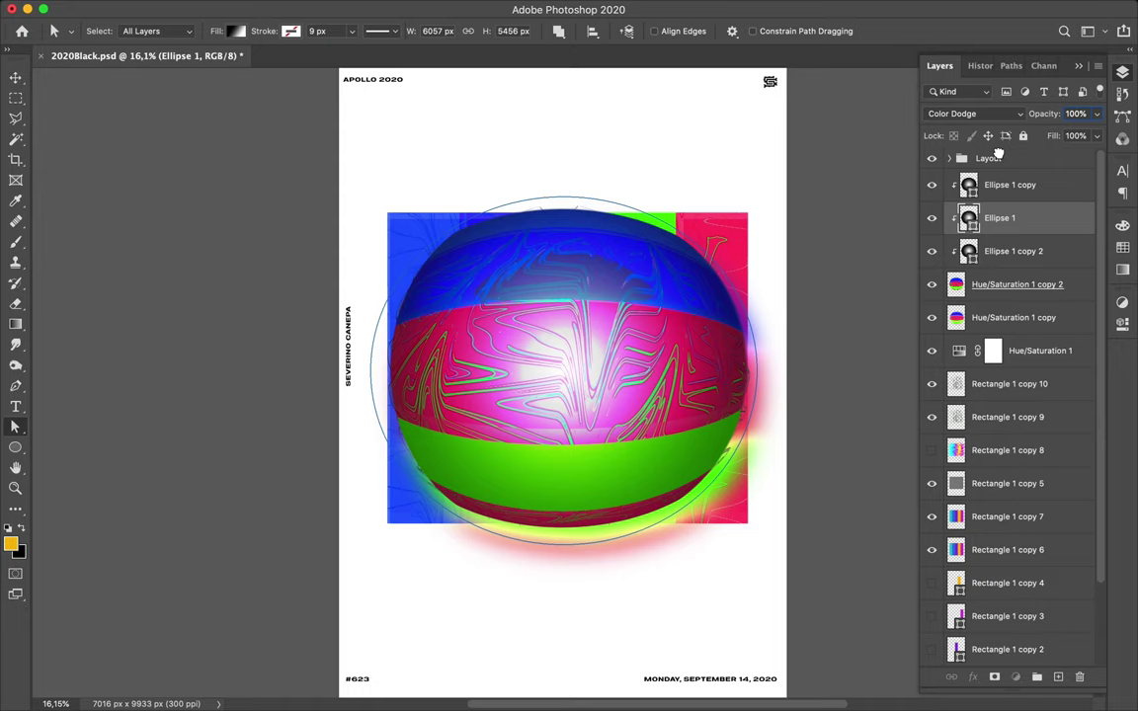
Move Ellipse 1 below Ellipse 1 copy 2 and set its fill to 88%
left_click_drag(1001, 221, 1002, 174)
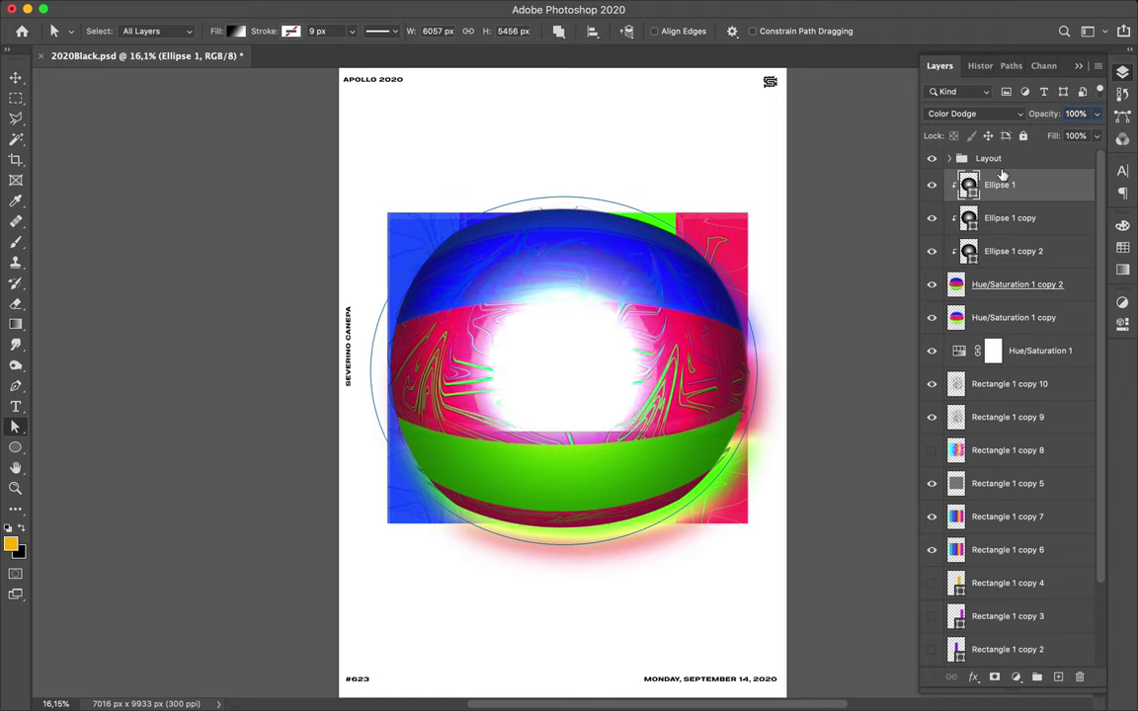
left_click_drag(1001, 175, 1004, 261)
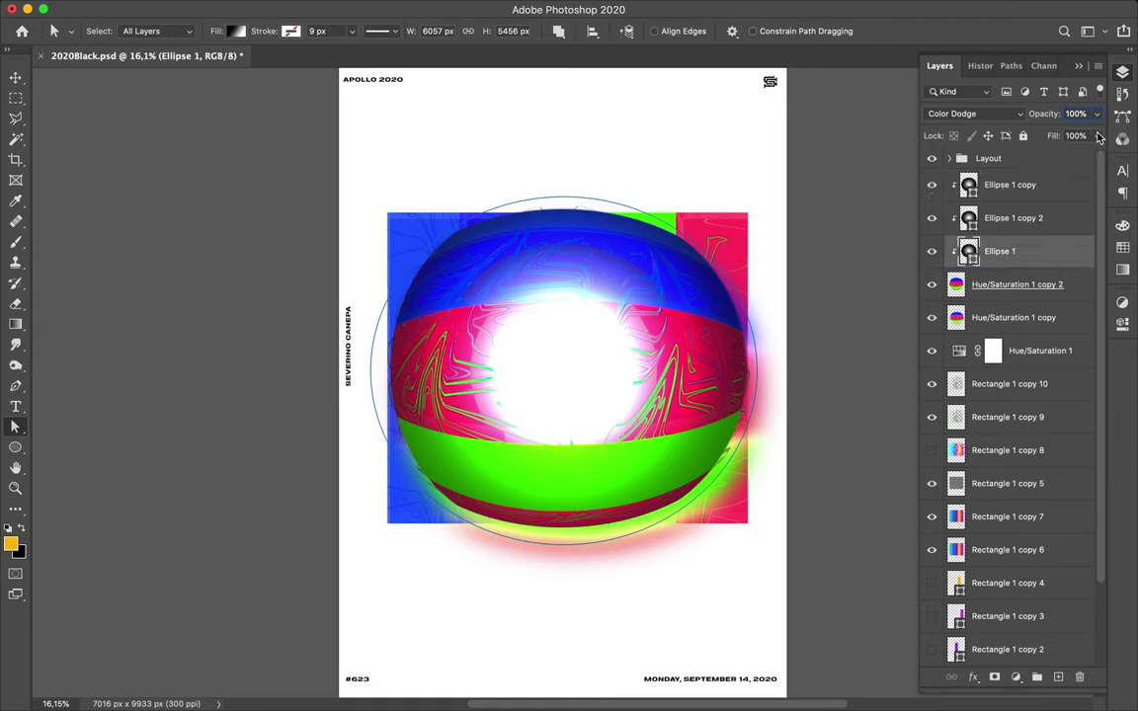
left_click(1097, 136)
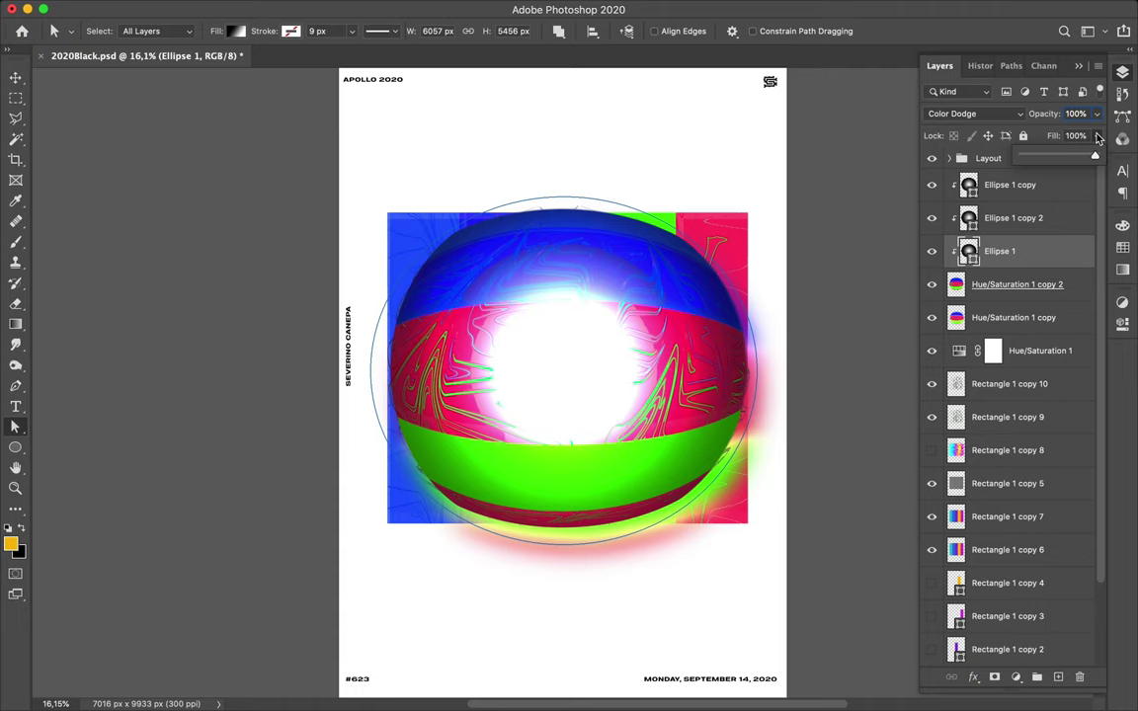
left_click_drag(1094, 156, 1077, 158)
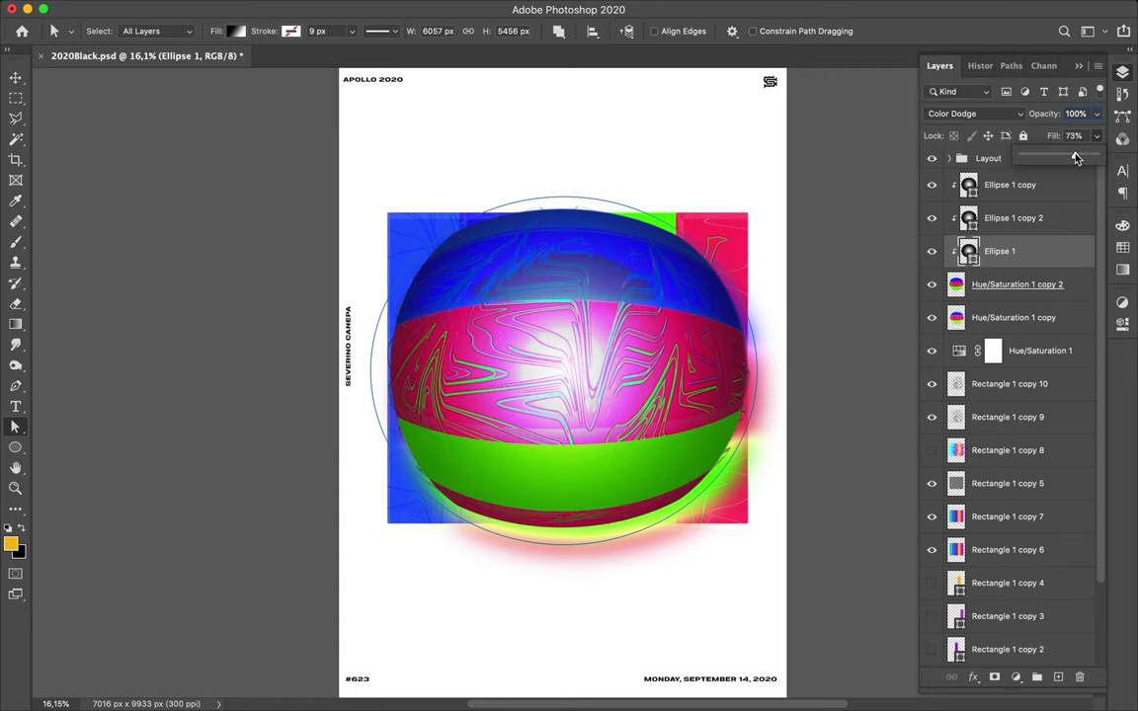
left_click_drag(1065, 158, 1061, 159)
left_click_drag(1060, 158, 1053, 157)
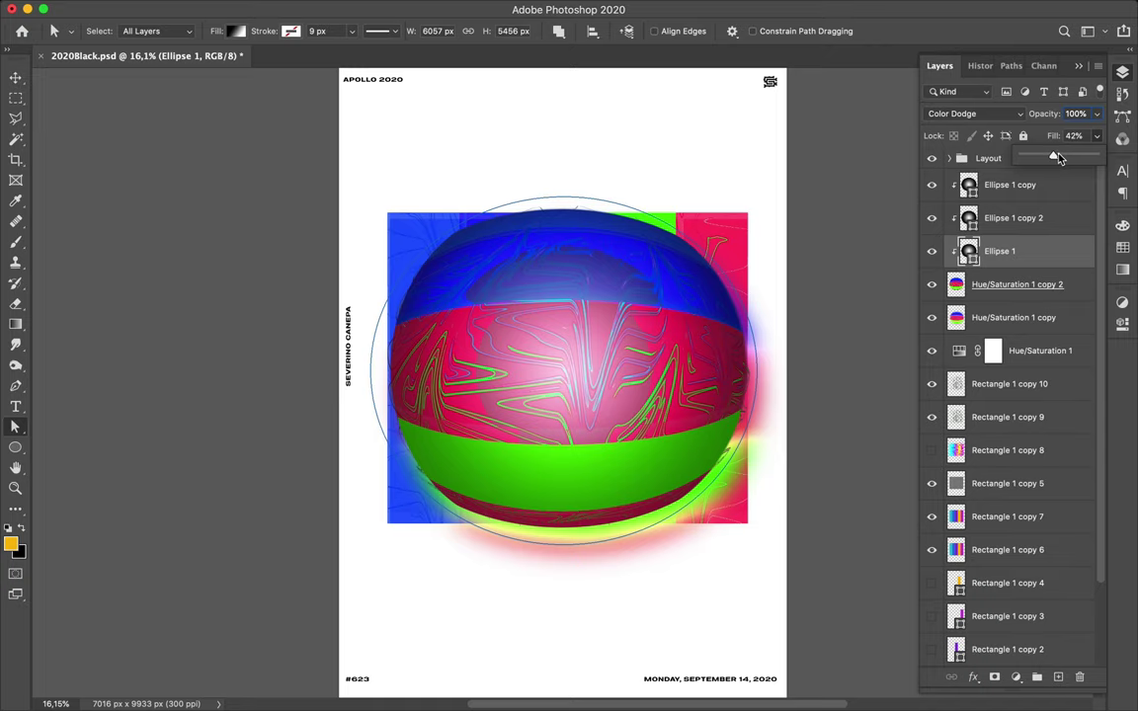
left_click(1065, 158)
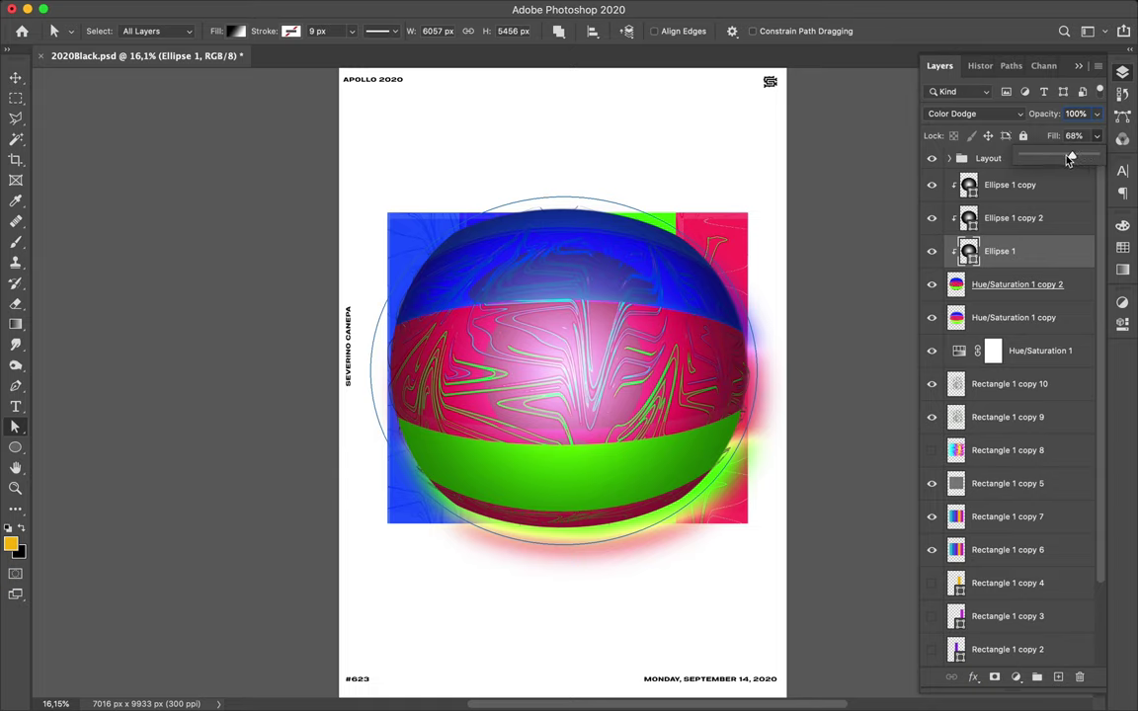
left_click_drag(1077, 156, 1083, 158)
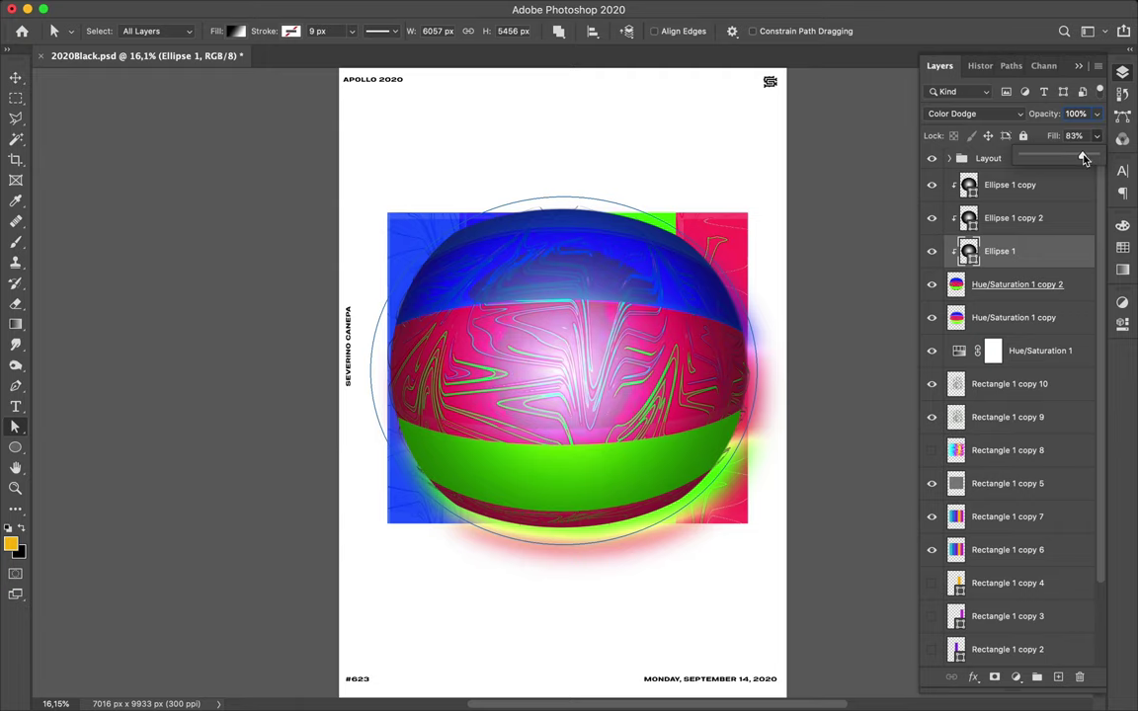
left_click_drag(1083, 158, 1089, 159)
left_click(1027, 230)
Set Ellipse 1 copy 2's fill to 51%, then deselect all layers
left_click(1025, 227)
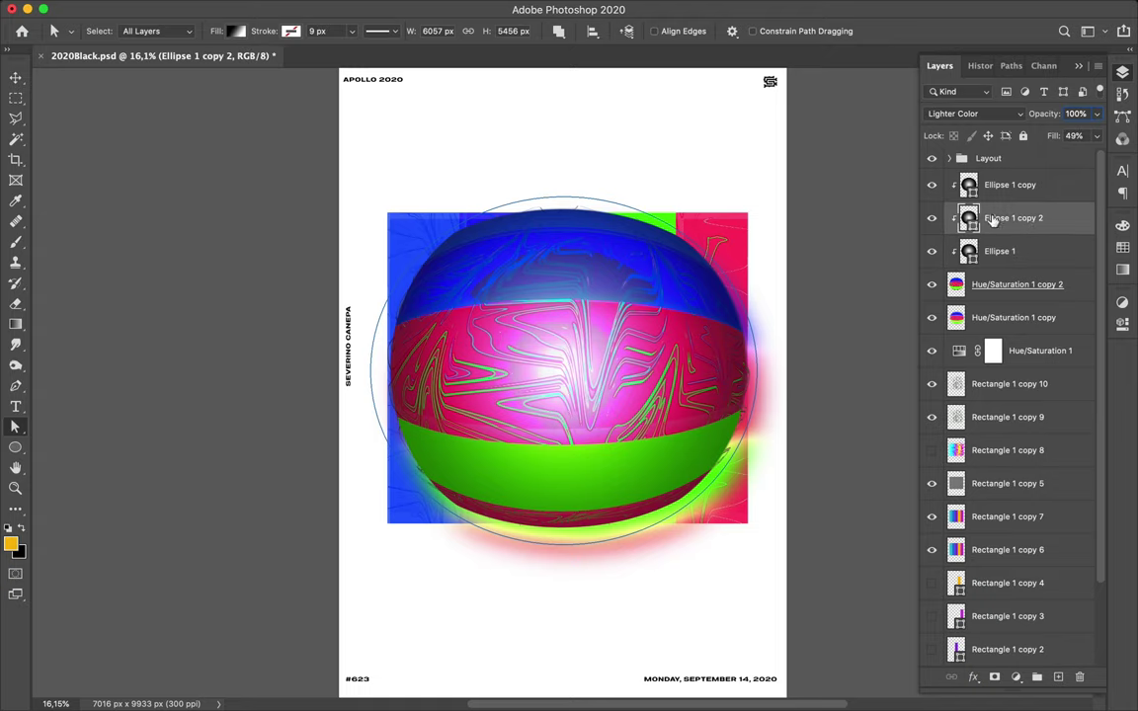
left_click(1096, 136)
left_click(1091, 160)
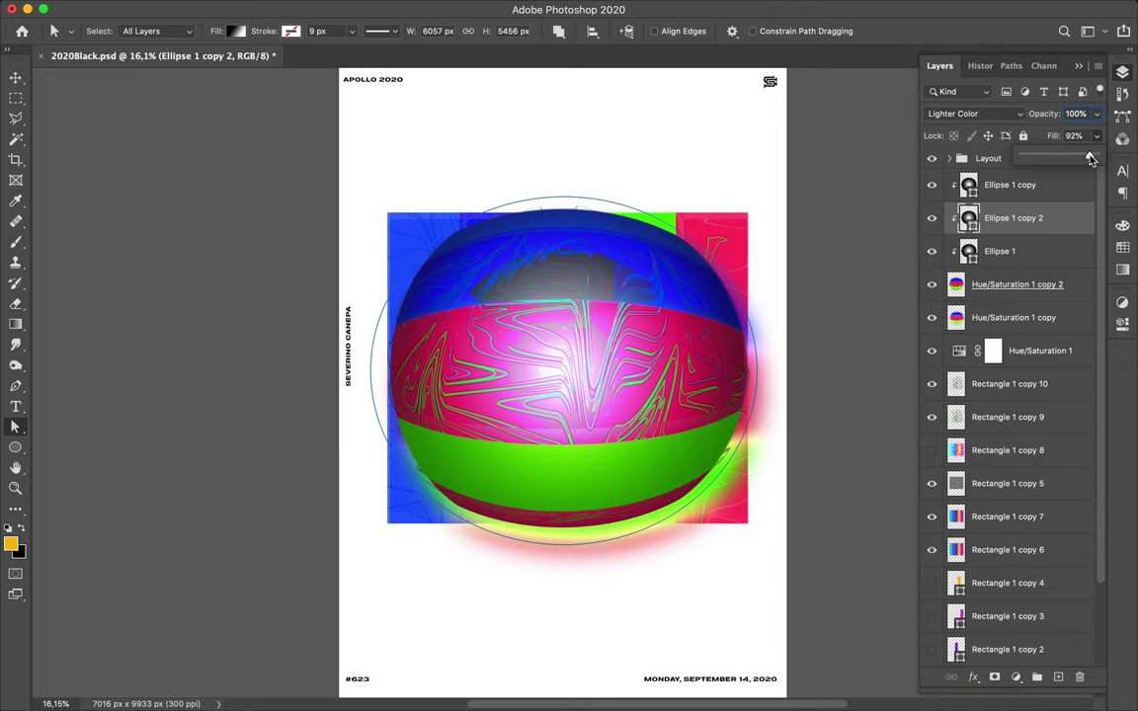
left_click(1027, 159)
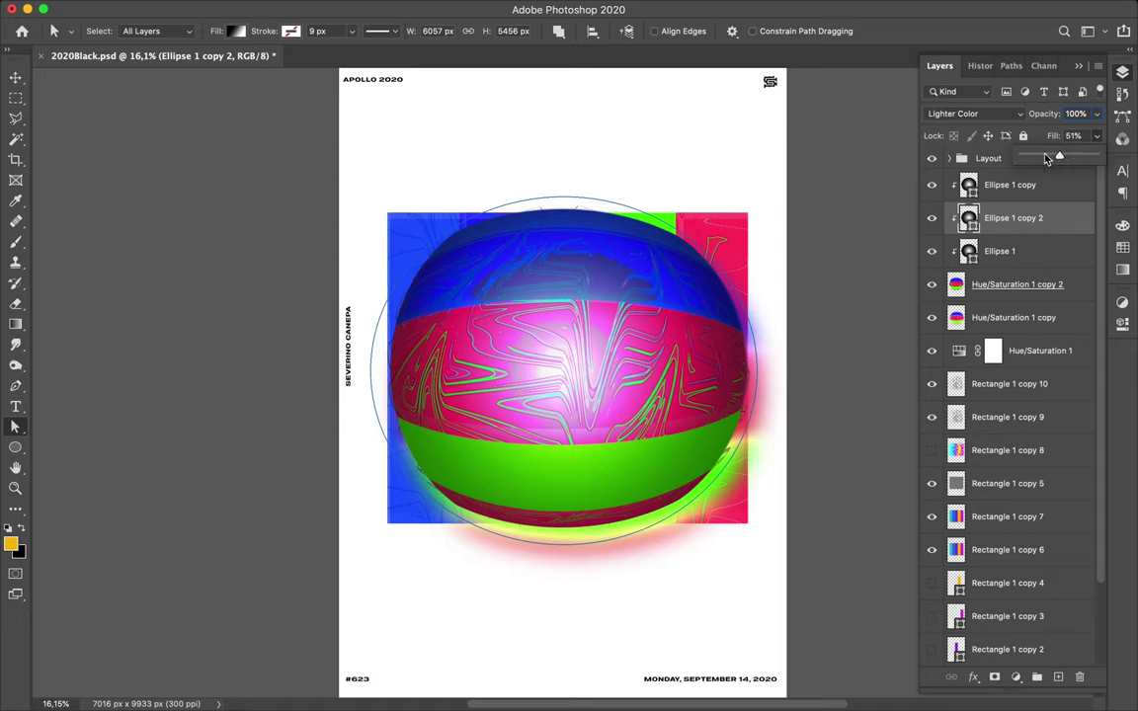
left_click(744, 203)
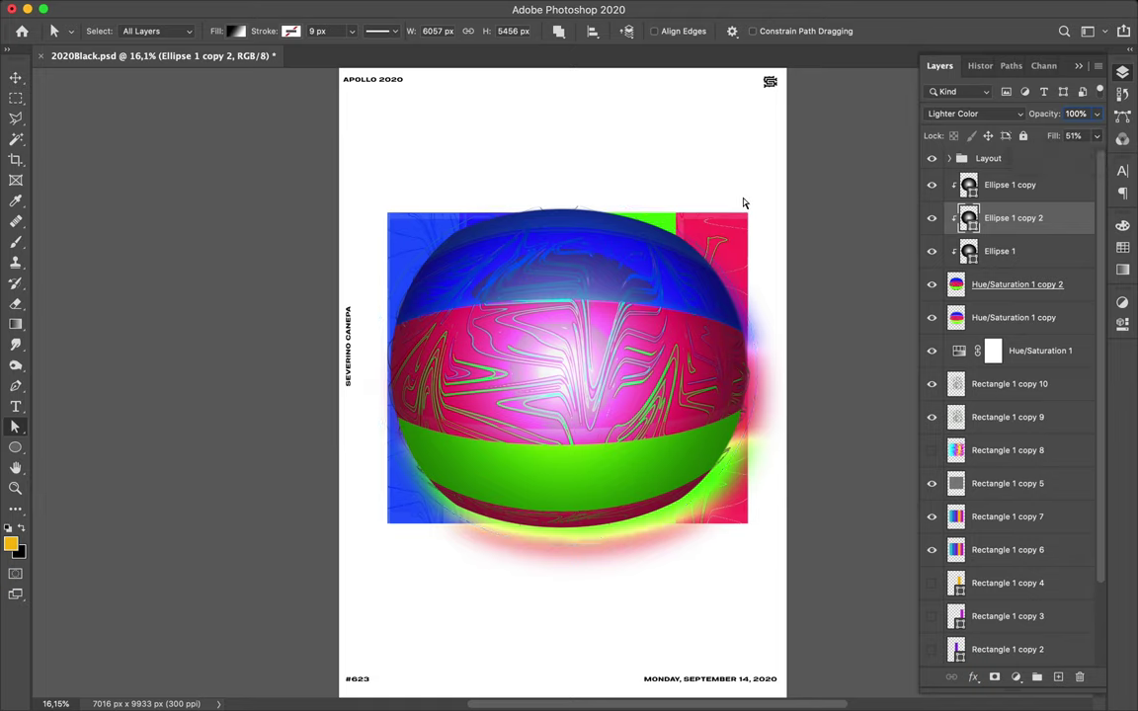
left_click(744, 203)
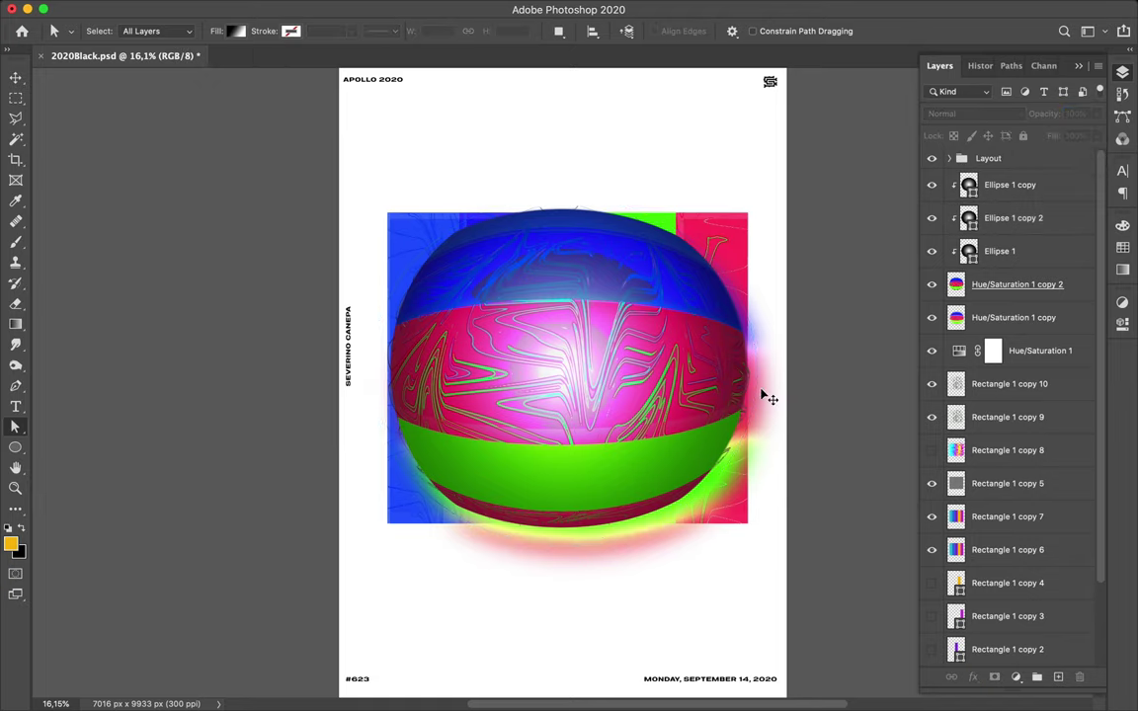
Add a Levels adjustment above Hue/Saturation 1 copy, trying the black input up to 169
key("v")
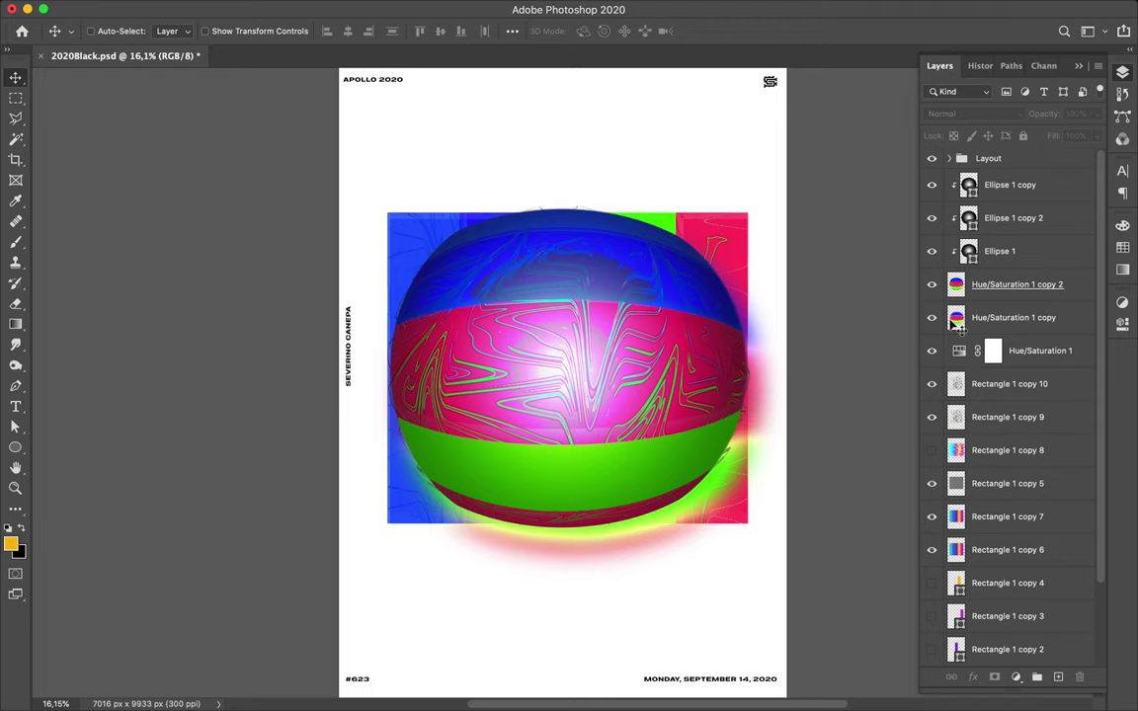
left_click(974, 320)
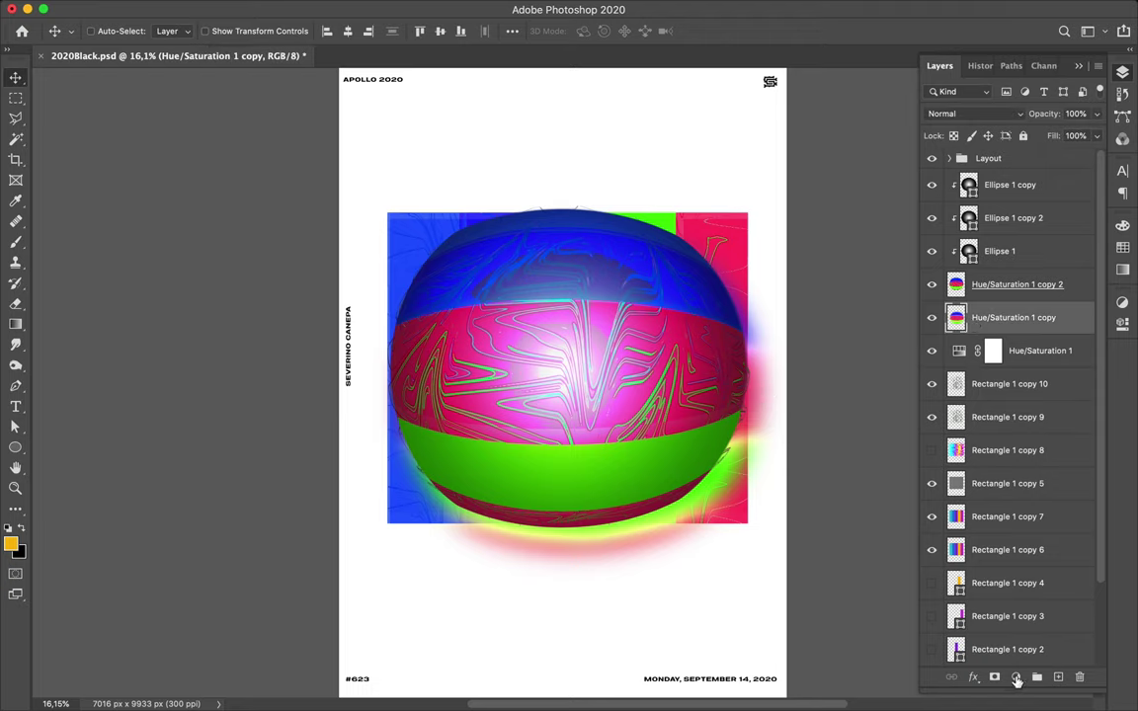
left_click(1017, 678)
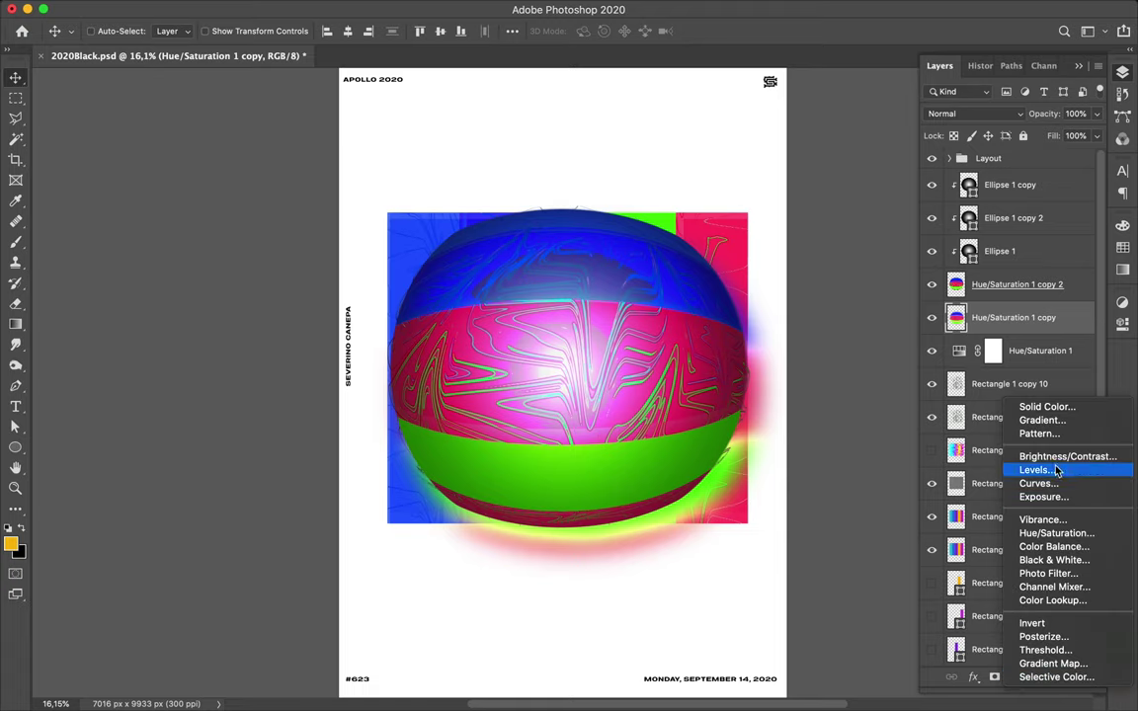
key("Escape")
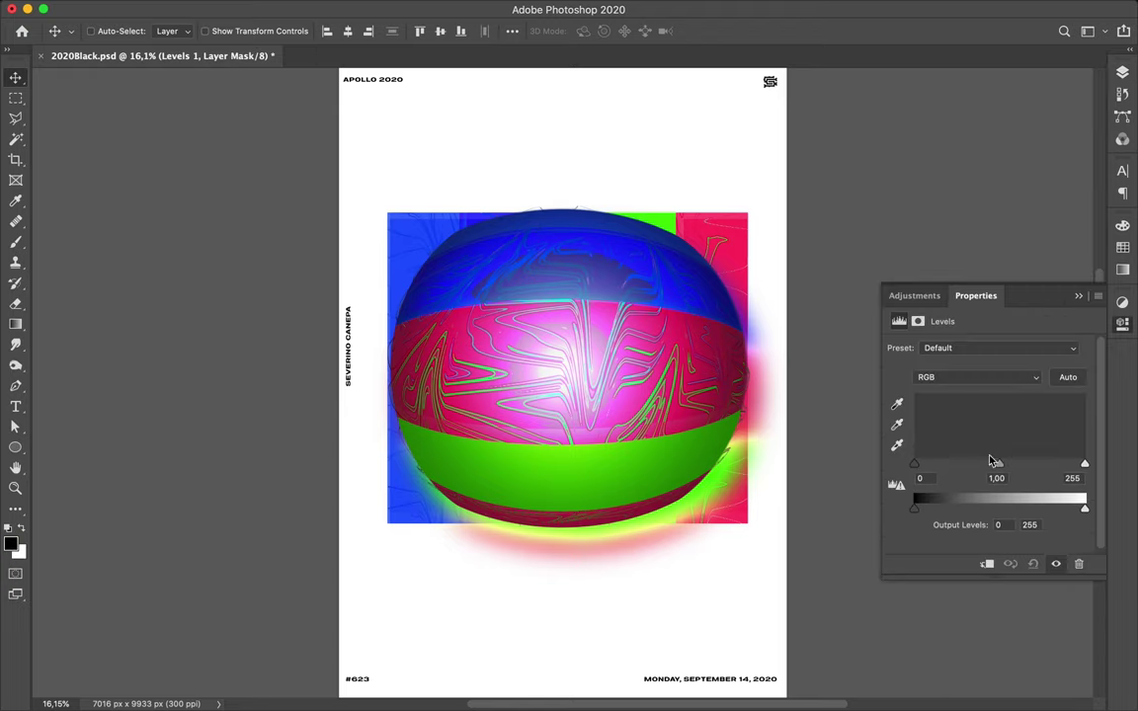
left_click_drag(922, 468, 982, 466)
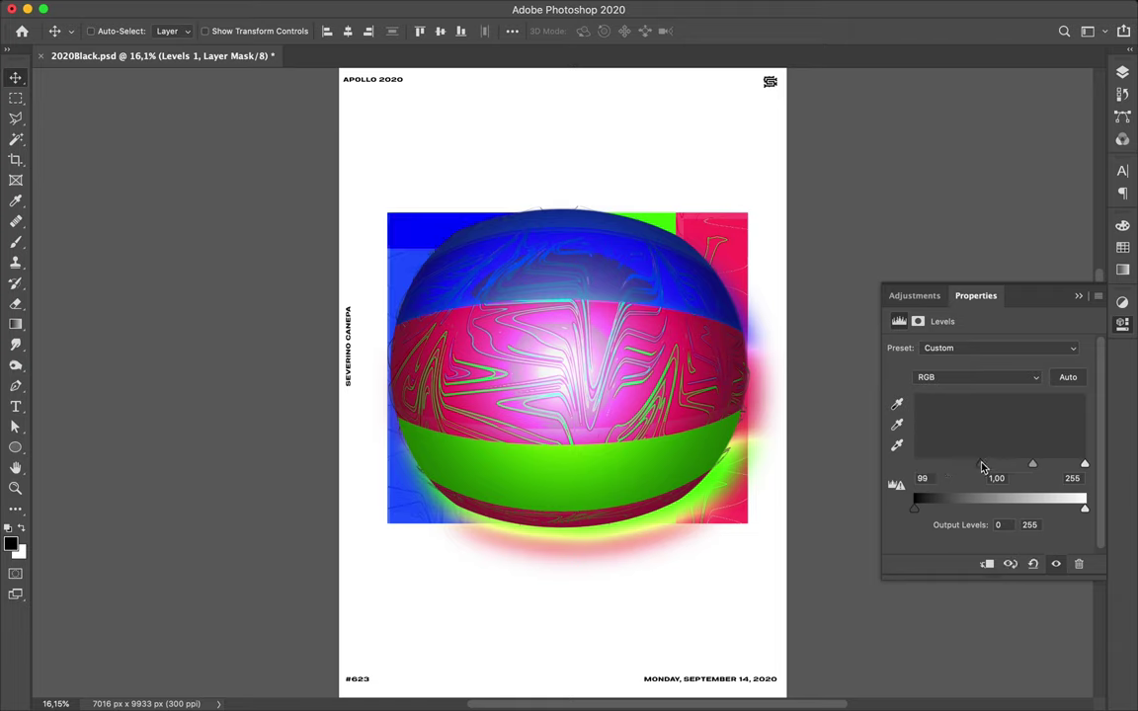
left_click_drag(982, 466, 1018, 465)
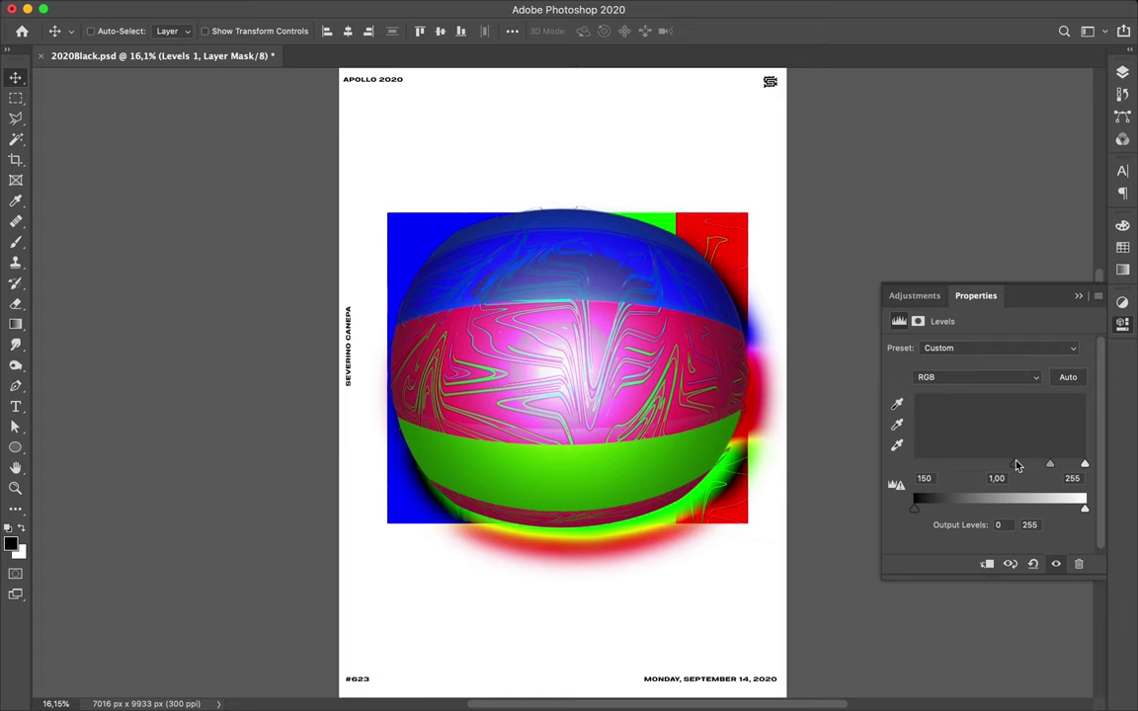
left_click_drag(1017, 466, 1034, 465)
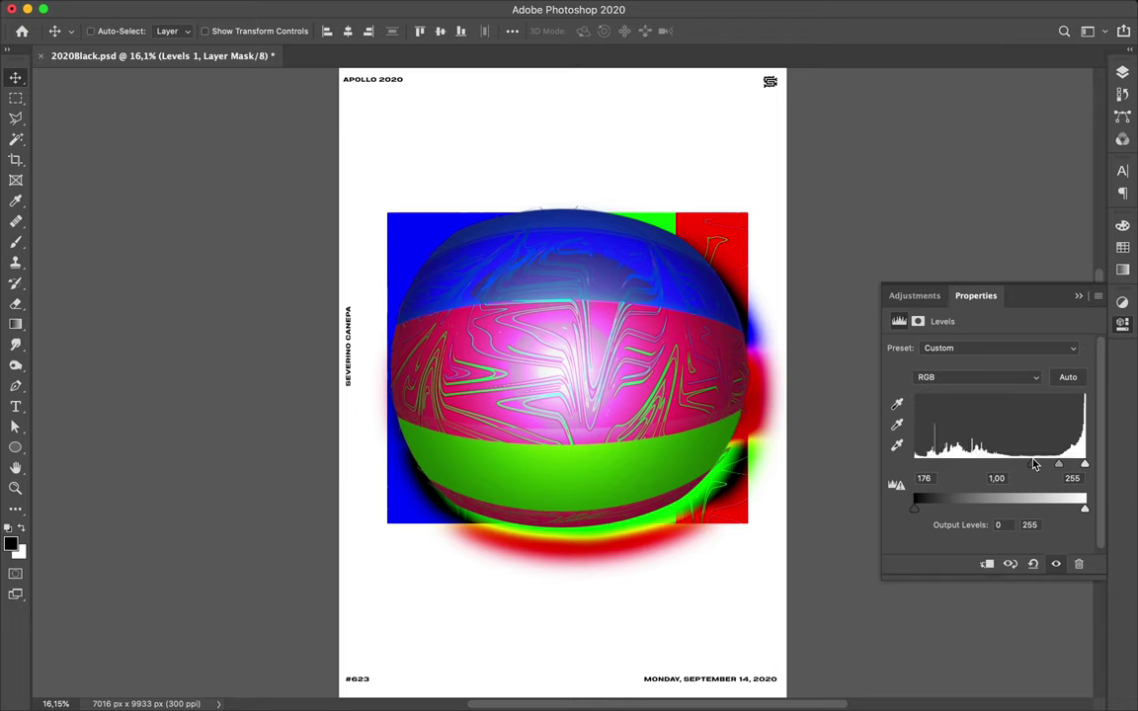
Return the black input to 0 and pull the Levels midtone to 0,09
left_click_drag(1058, 464, 1045, 467)
left_click_drag(1034, 465, 898, 474)
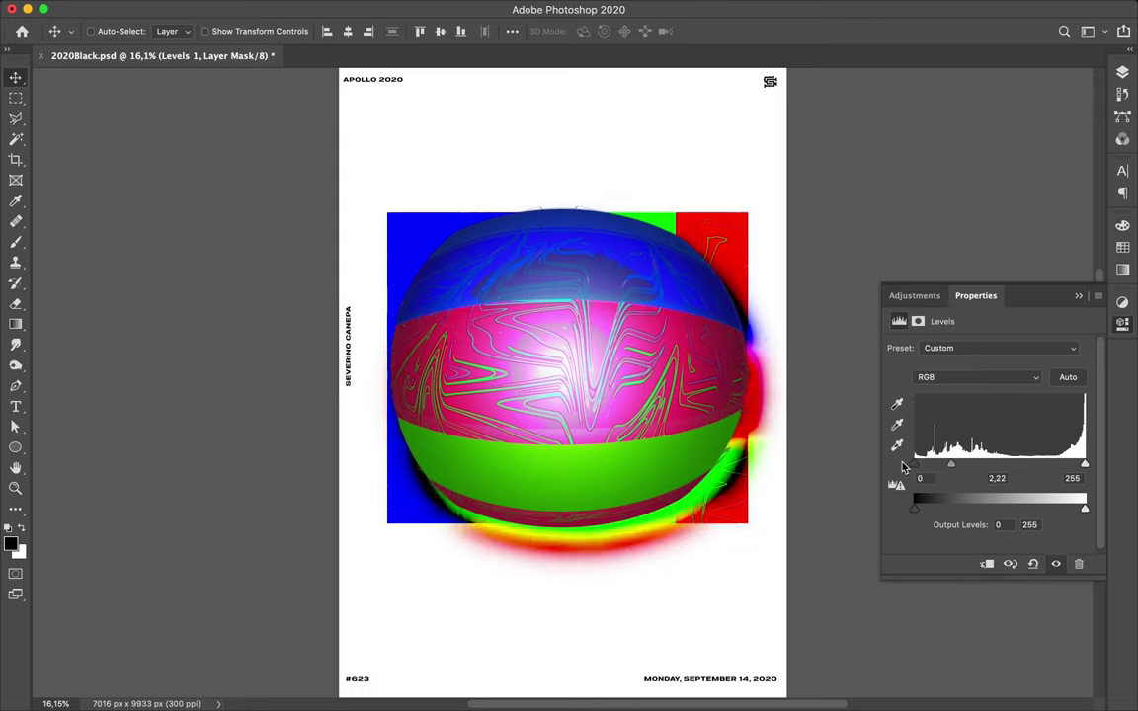
left_click_drag(952, 465, 951, 468)
left_click_drag(950, 465, 925, 465)
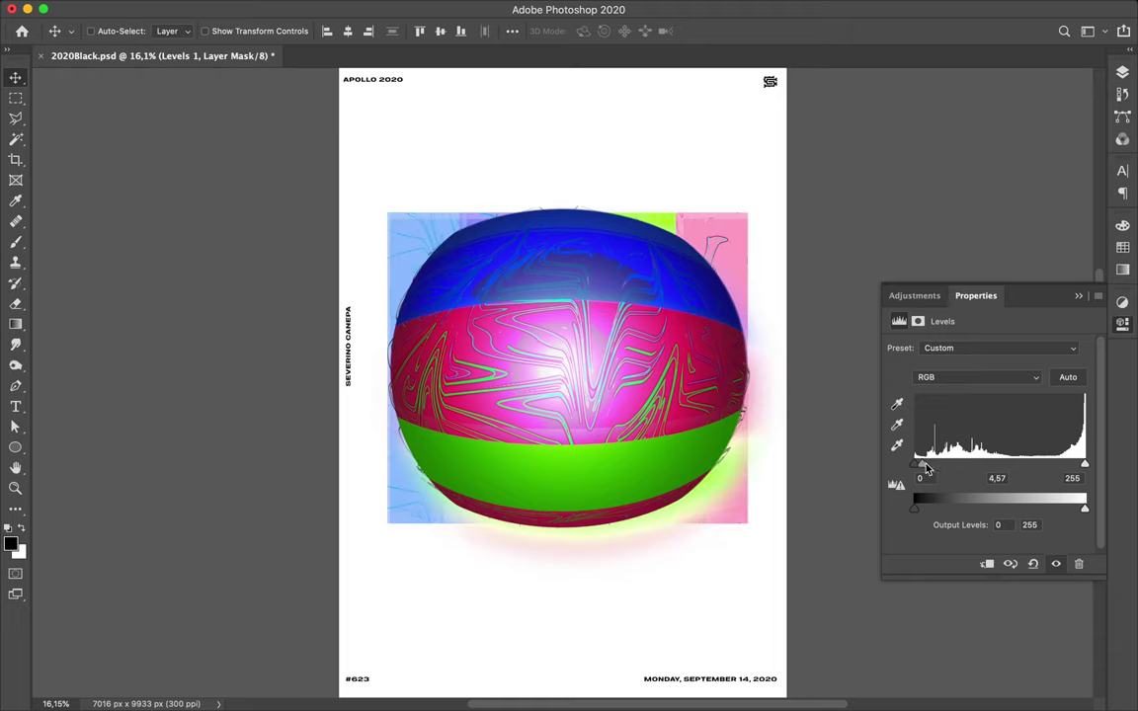
left_click_drag(925, 469, 1077, 464)
left_click_drag(1077, 464, 1073, 465)
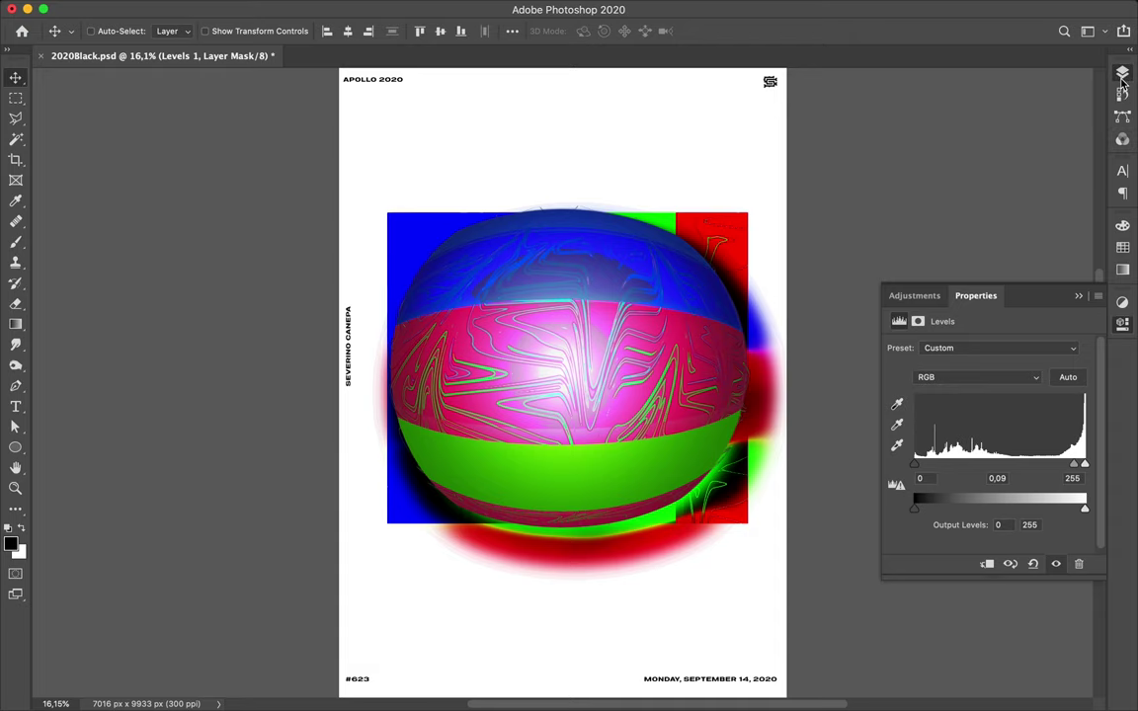
Toggle visibility of the Ellipse glow layers and Levels 1 to compare the shading
key("F7")
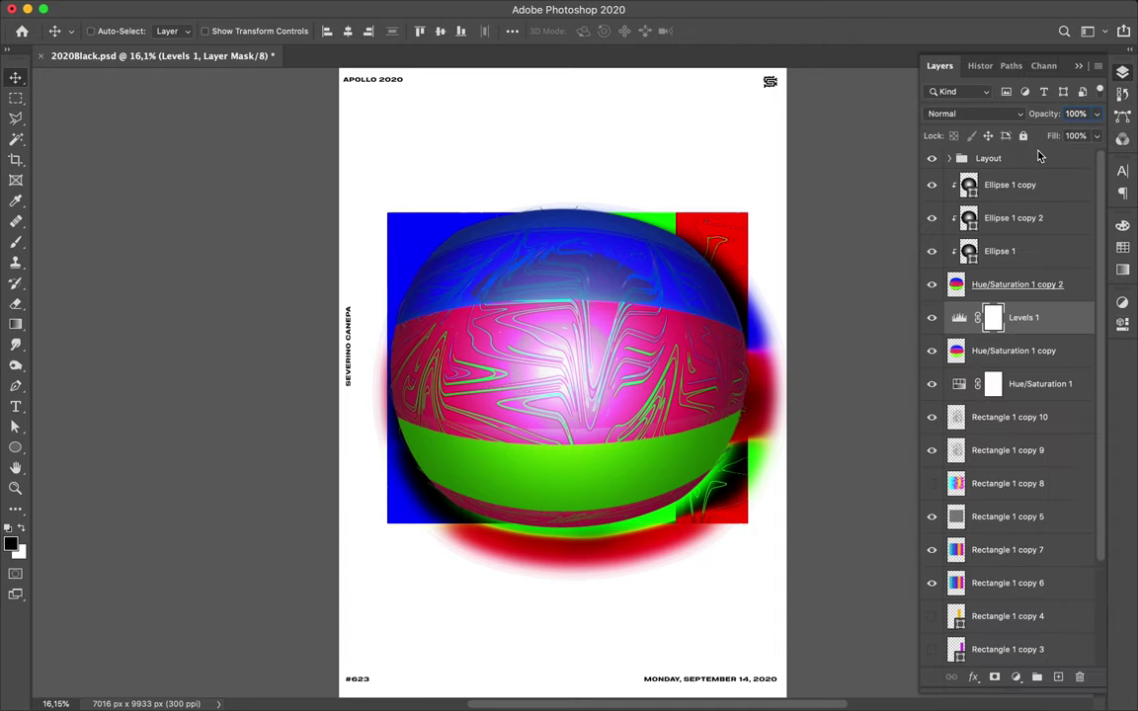
left_click(931, 187)
left_click(932, 251)
left_click(931, 217)
left_click(931, 317)
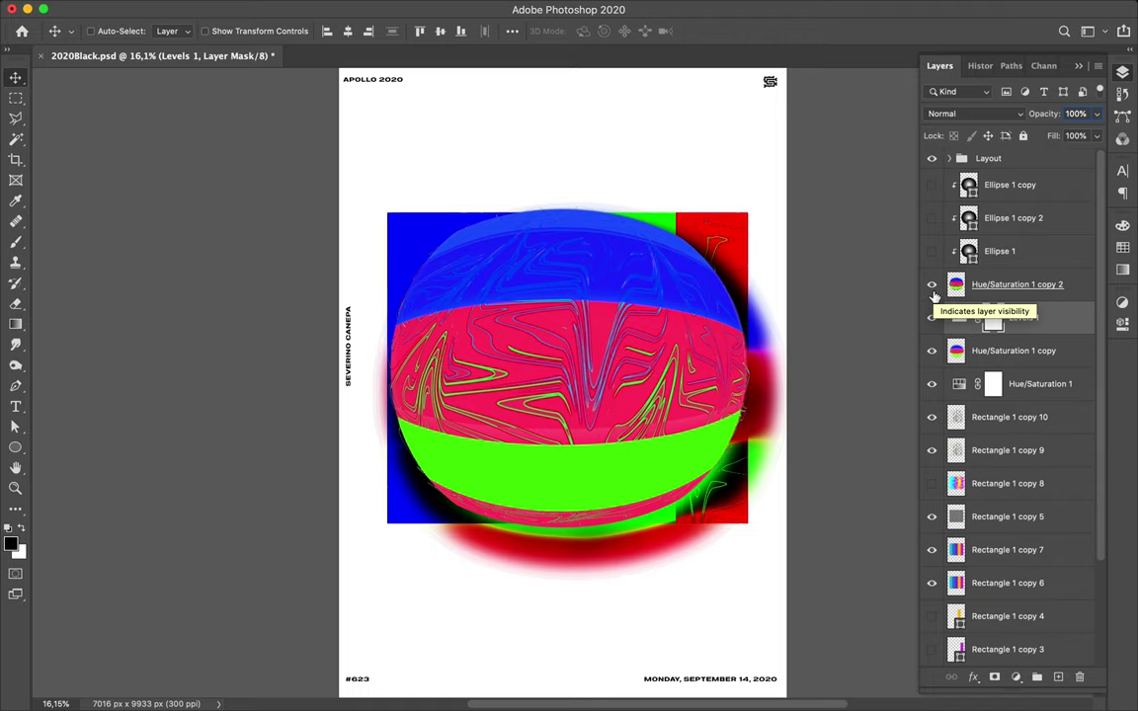
left_click(932, 253)
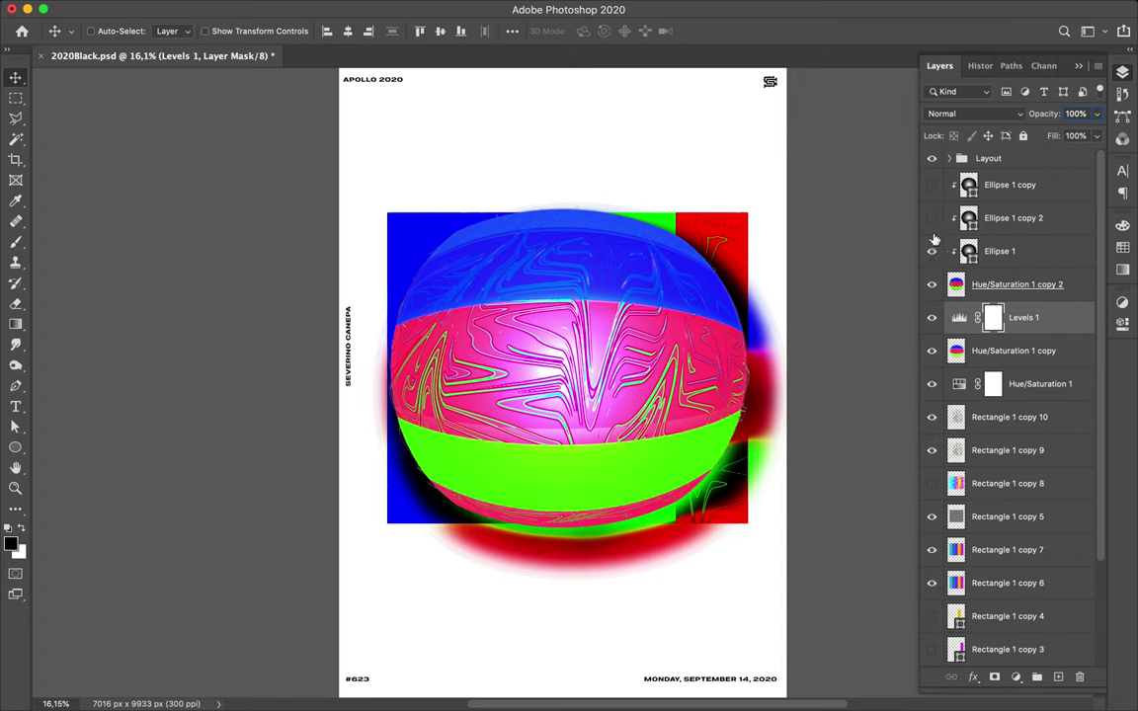
left_click(931, 219)
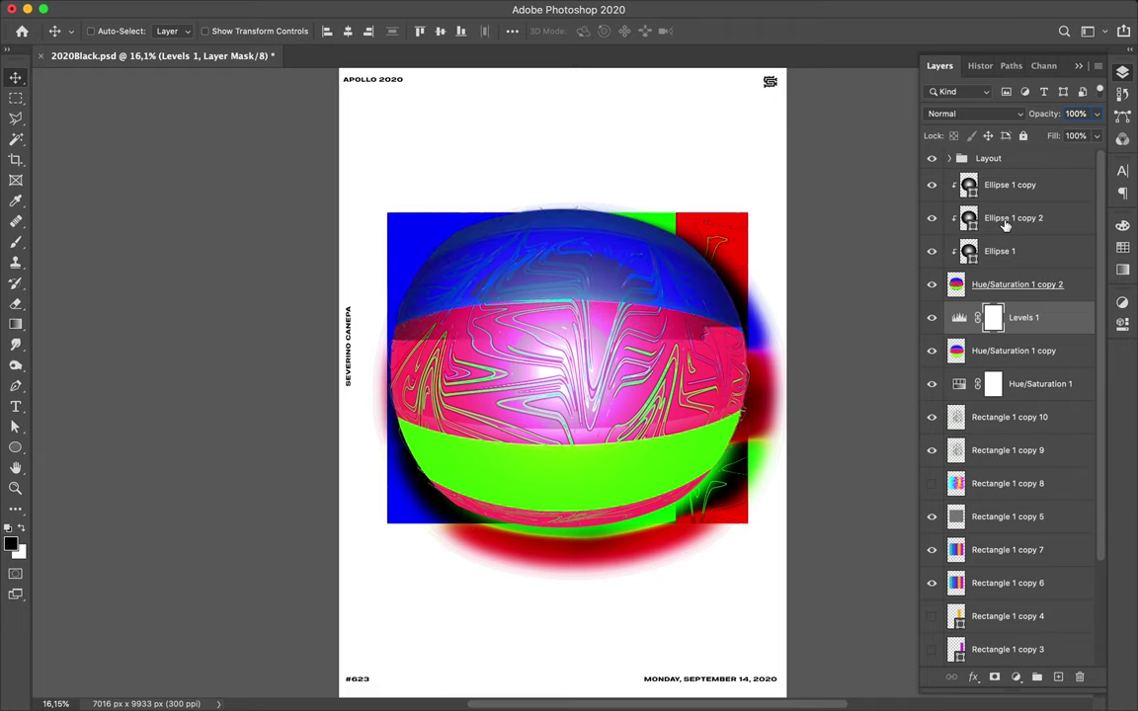
Duplicate Ellipse 1 copy 2 as Ellipse 1 copy 3, with Ellipse 1 copy visible
left_click(932, 185)
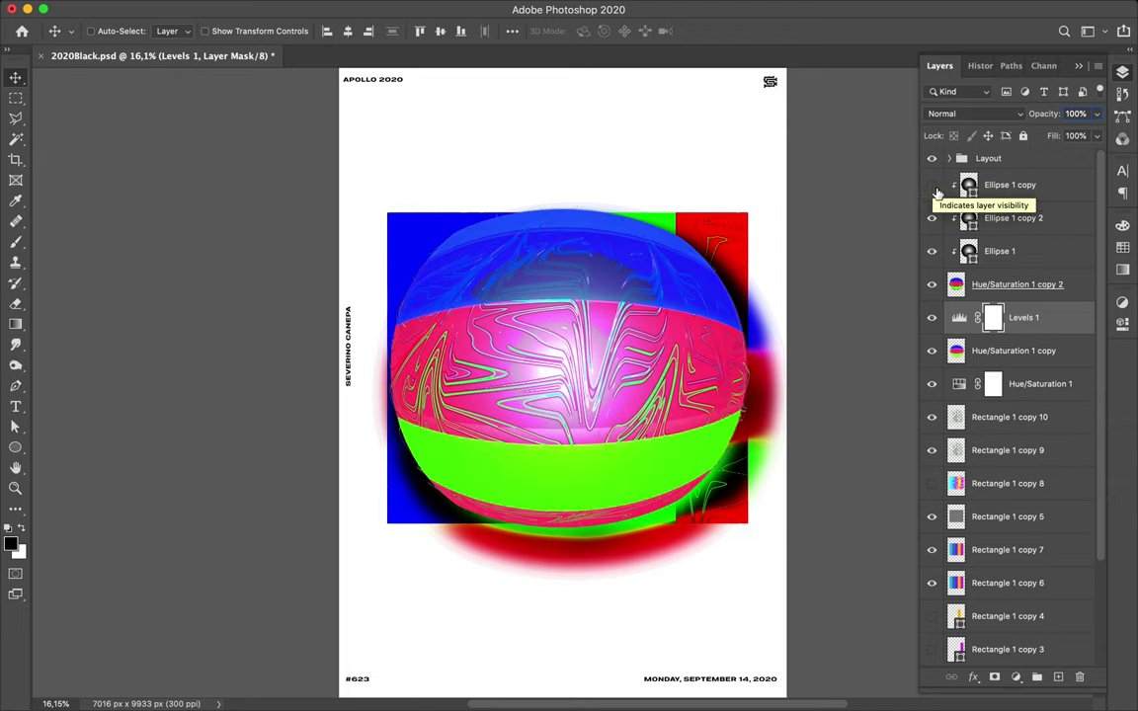
left_click_drag(973, 187, 999, 213)
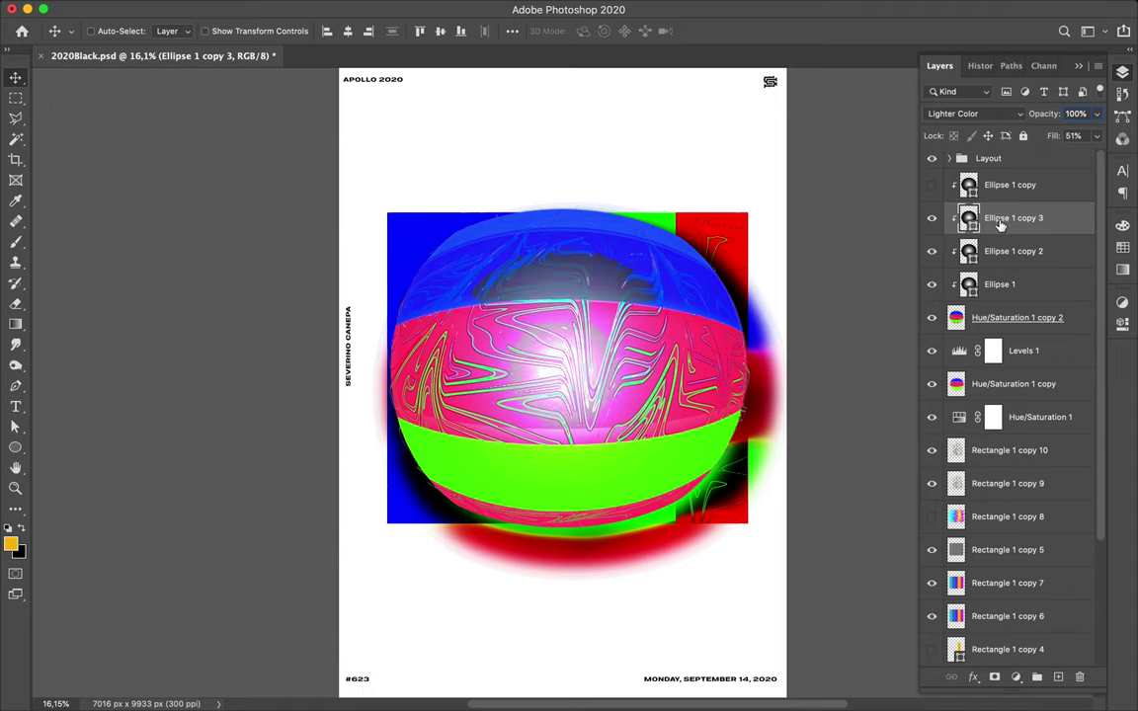
left_click(931, 184)
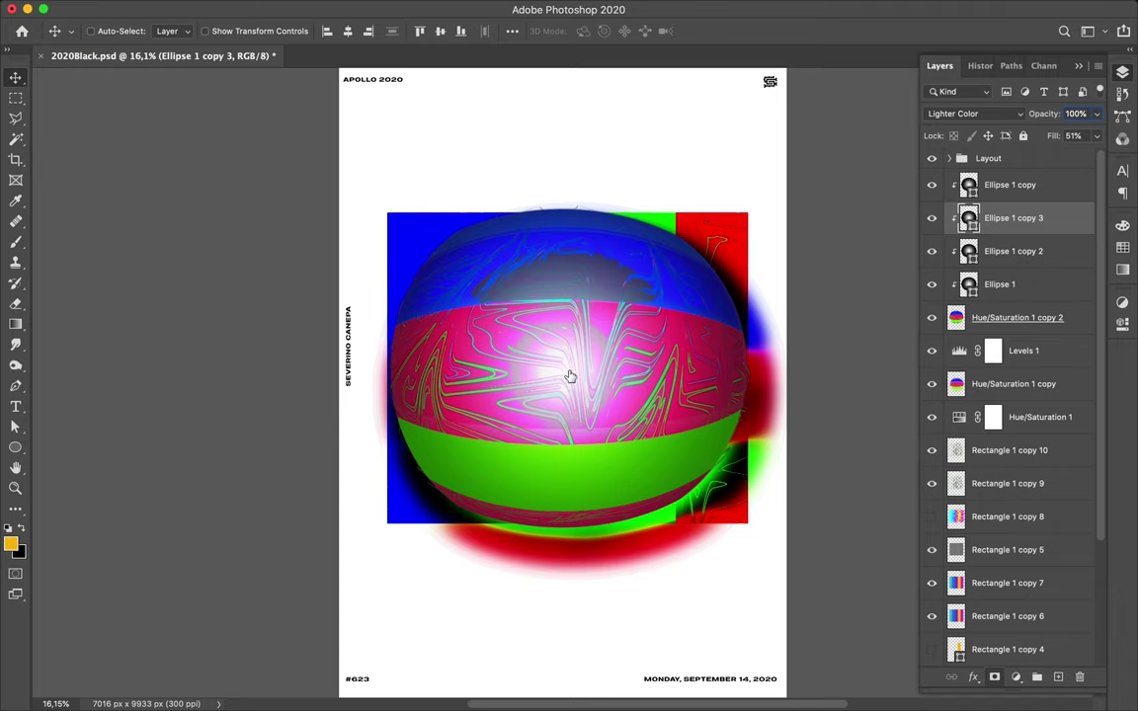
Add a layer mask to Ellipse 1 copy 3 and choose a black-to-white gradient
key("ctrl+alt+m")
key("d")
key("g")
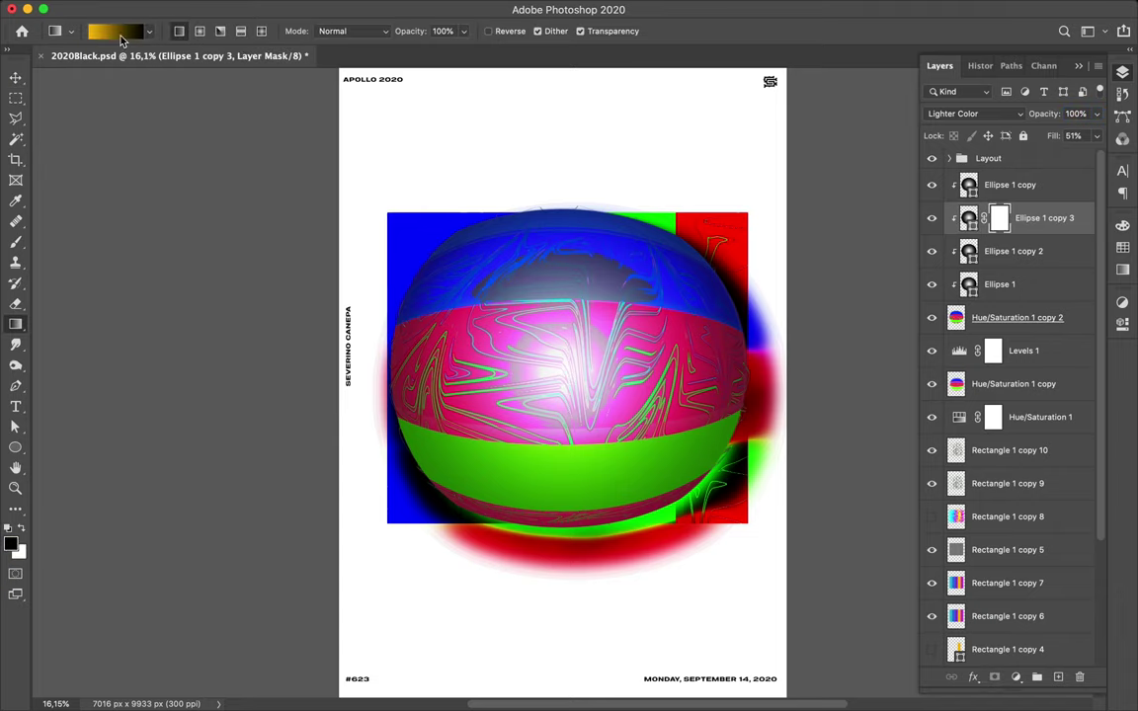
left_click(121, 36)
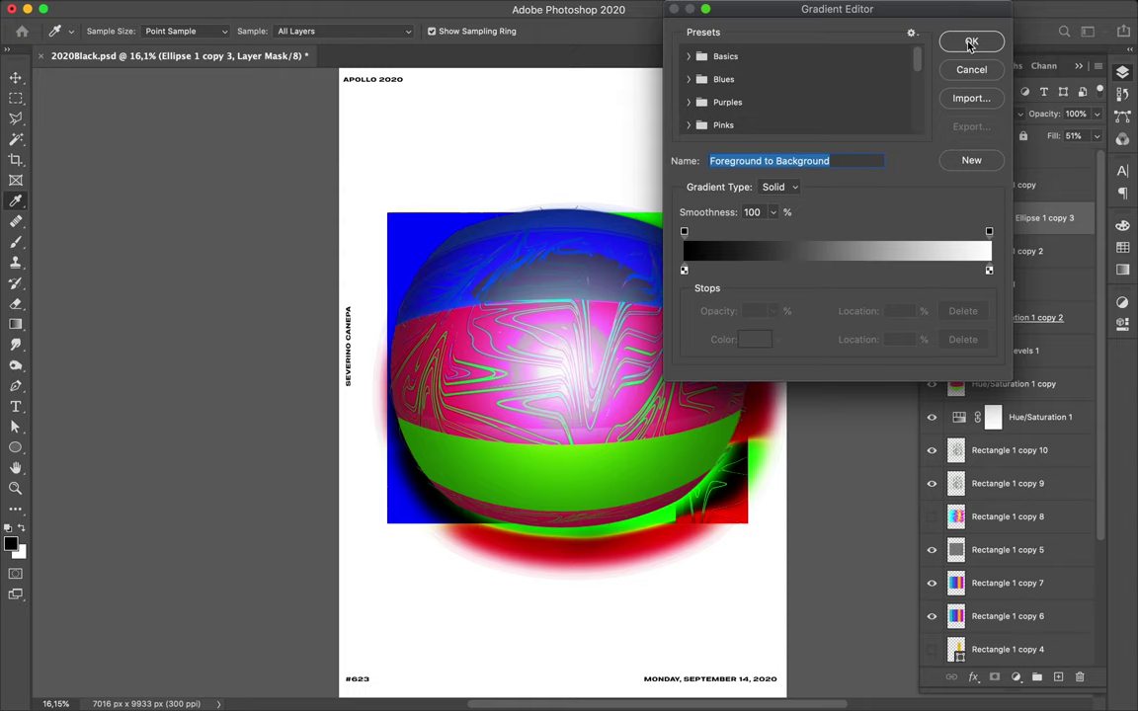
left_click(970, 43)
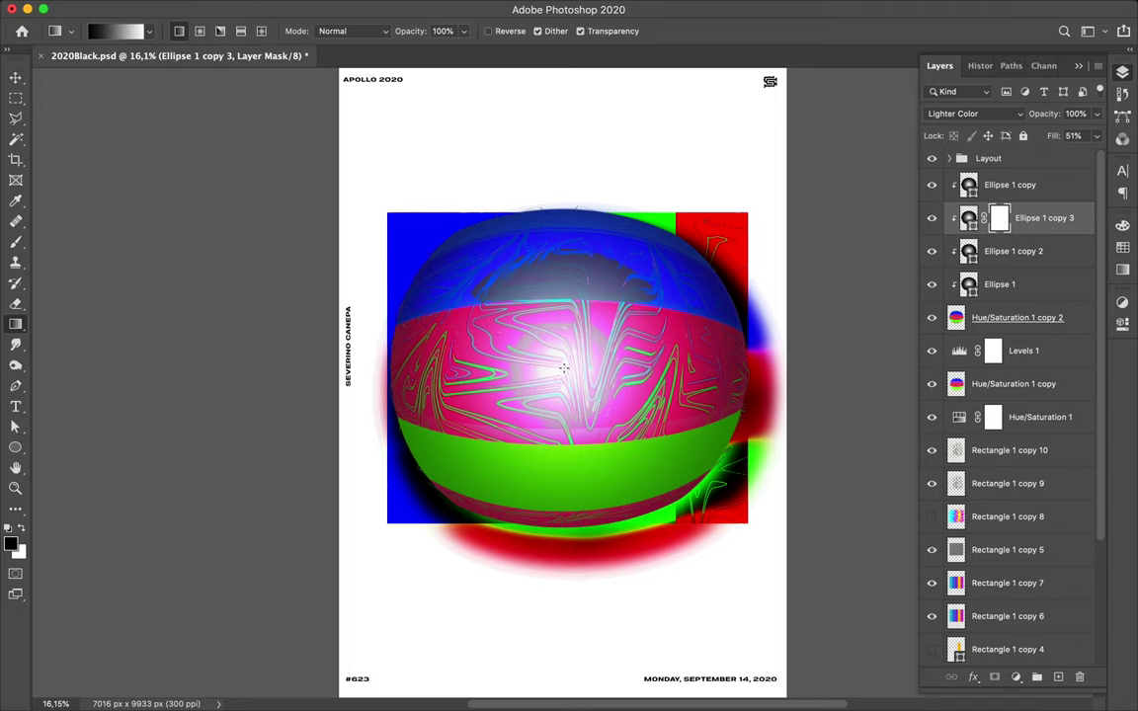
Paint a radial black-to-white gradient into the mask so the sheen fades across the sphere
left_click_drag(562, 367, 672, 364)
left_click_drag(672, 365, 671, 364)
left_click(201, 33)
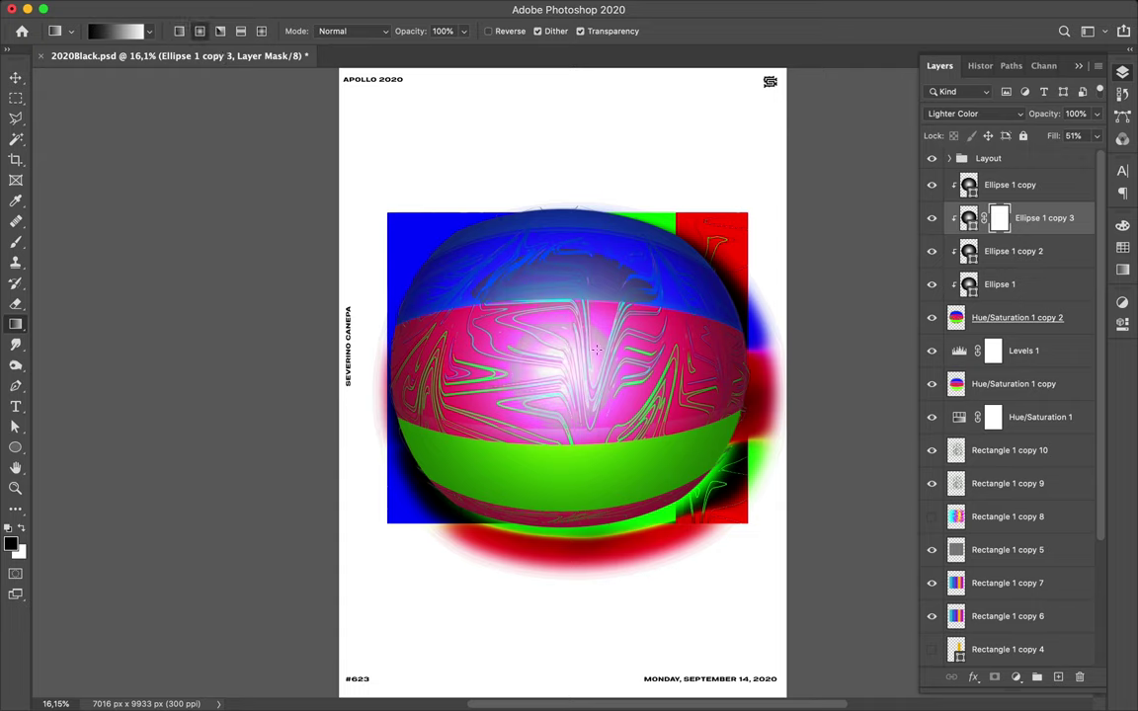
left_click_drag(565, 364, 567, 365)
key("ctrl+t")
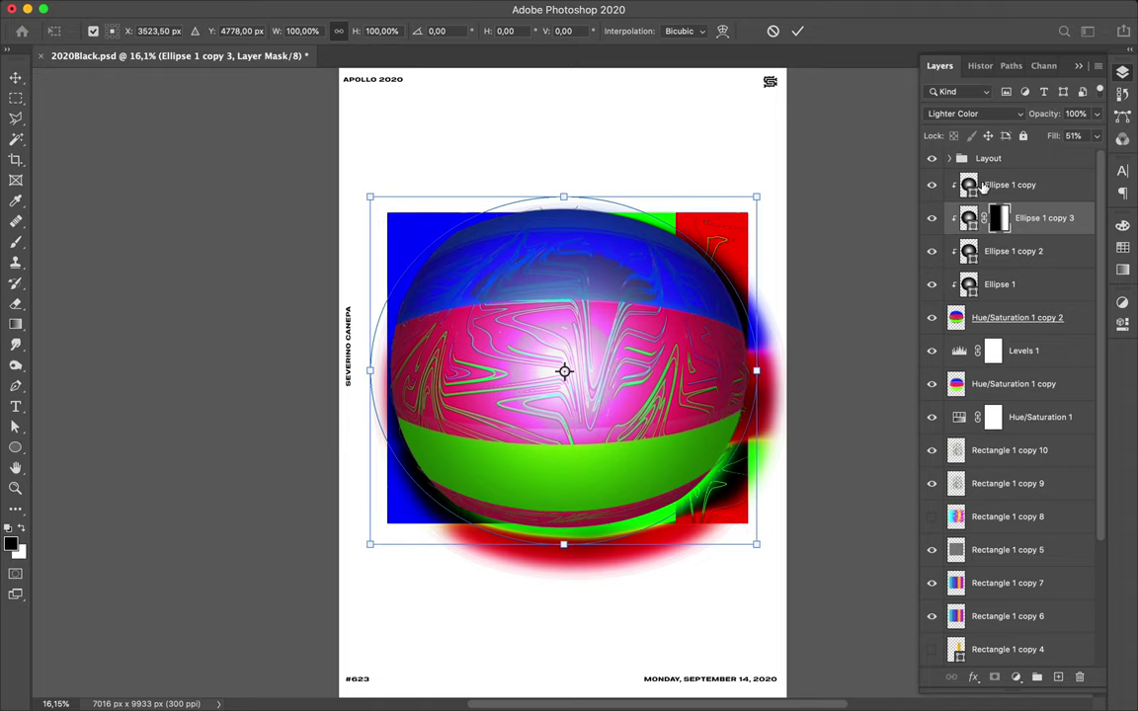
key("Return")
key("g")
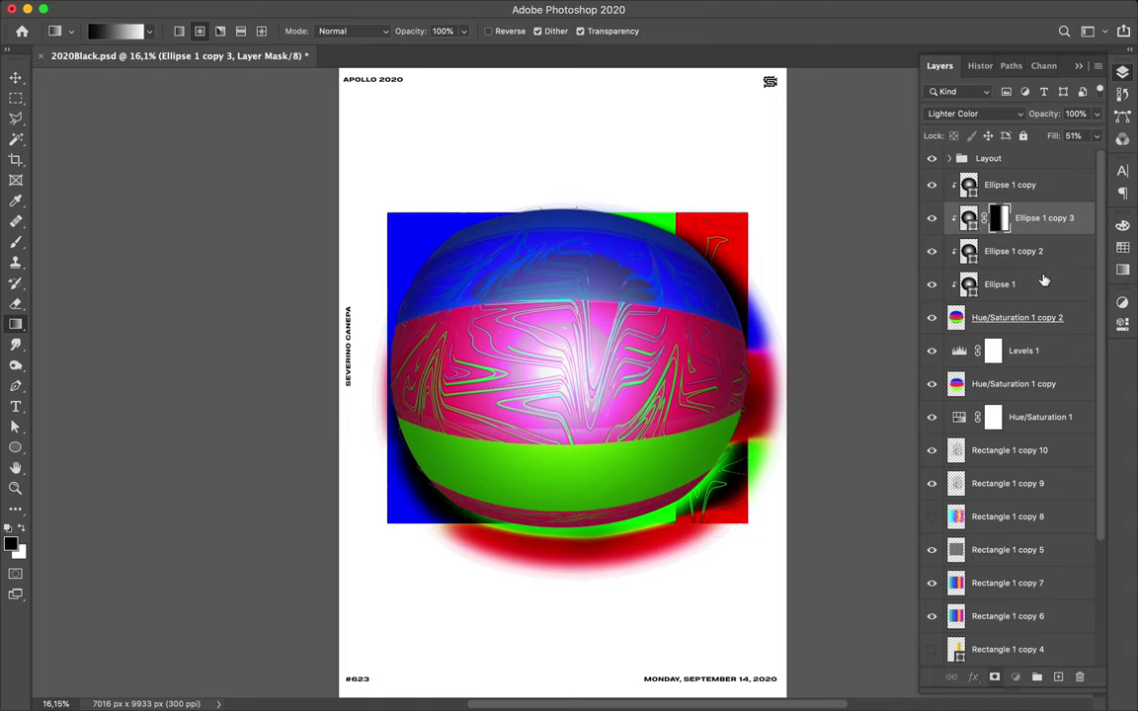
left_click(1040, 185)
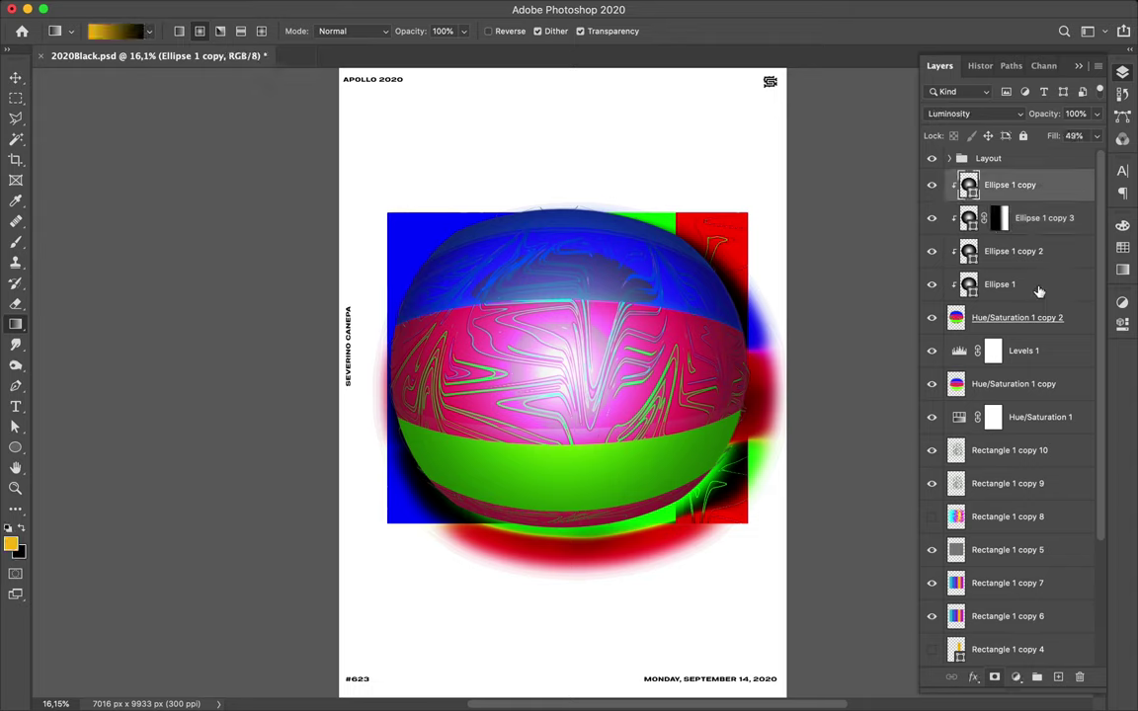
Delete the three Ellipse copy layers, keeping only Ellipse 1
left_click(1039, 288, "shift")
key("Delete")
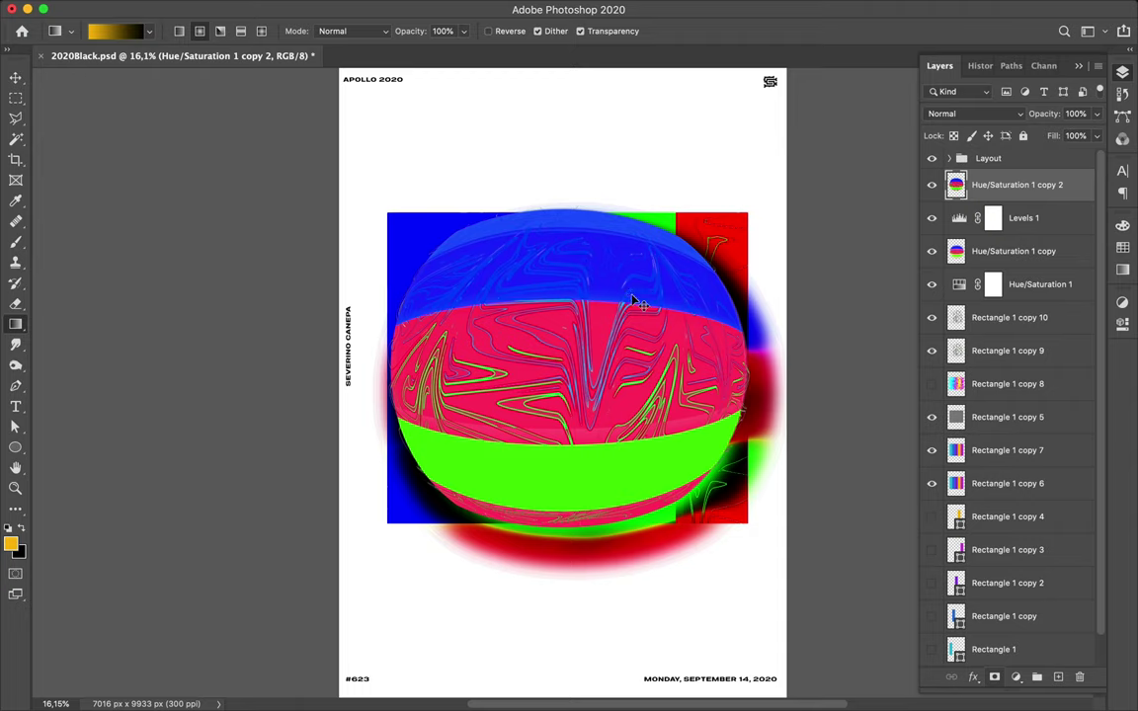
key("ctrl+z")
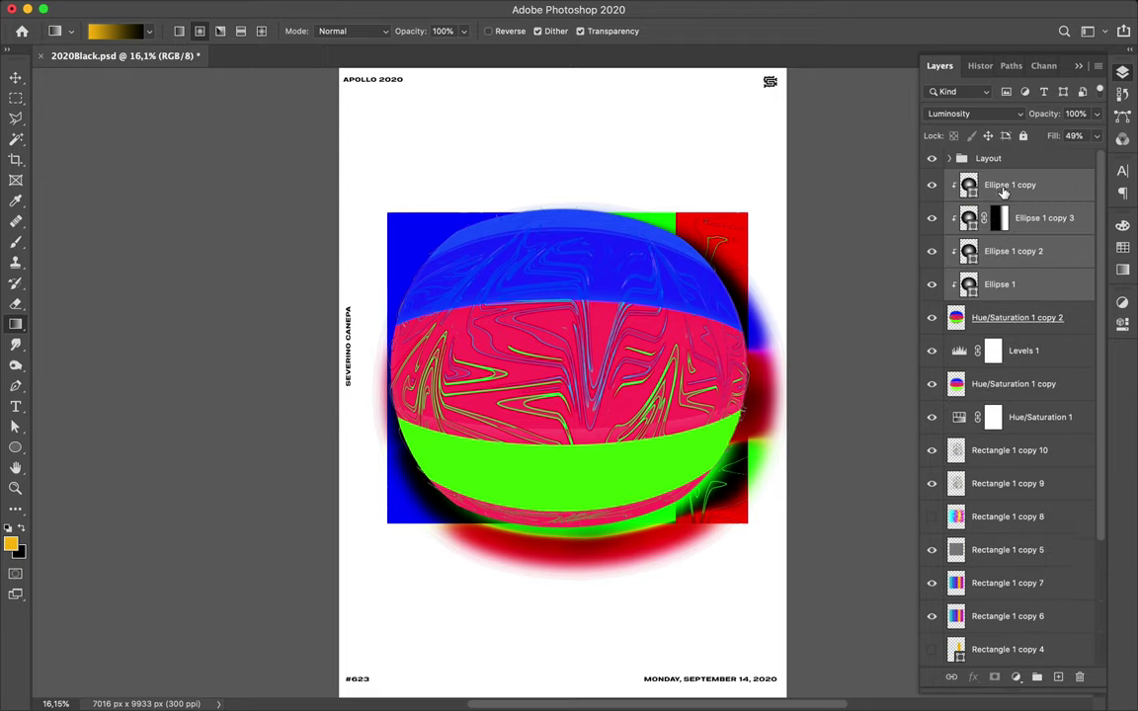
left_click(998, 251)
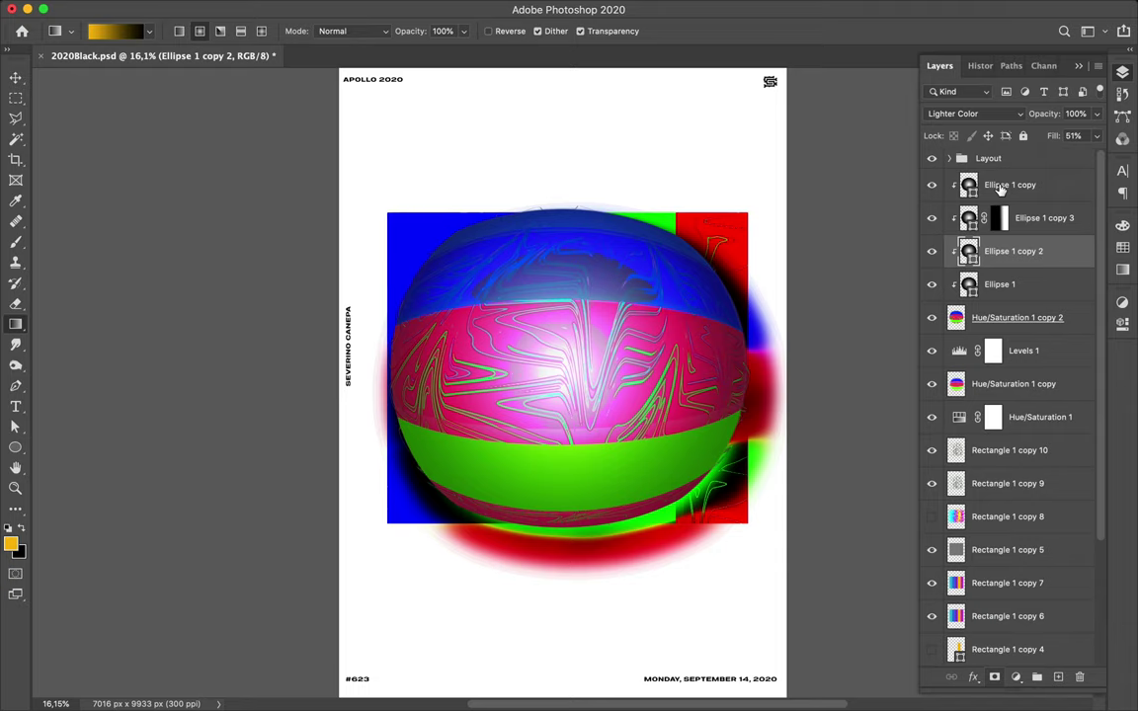
left_click(1000, 188, "shift")
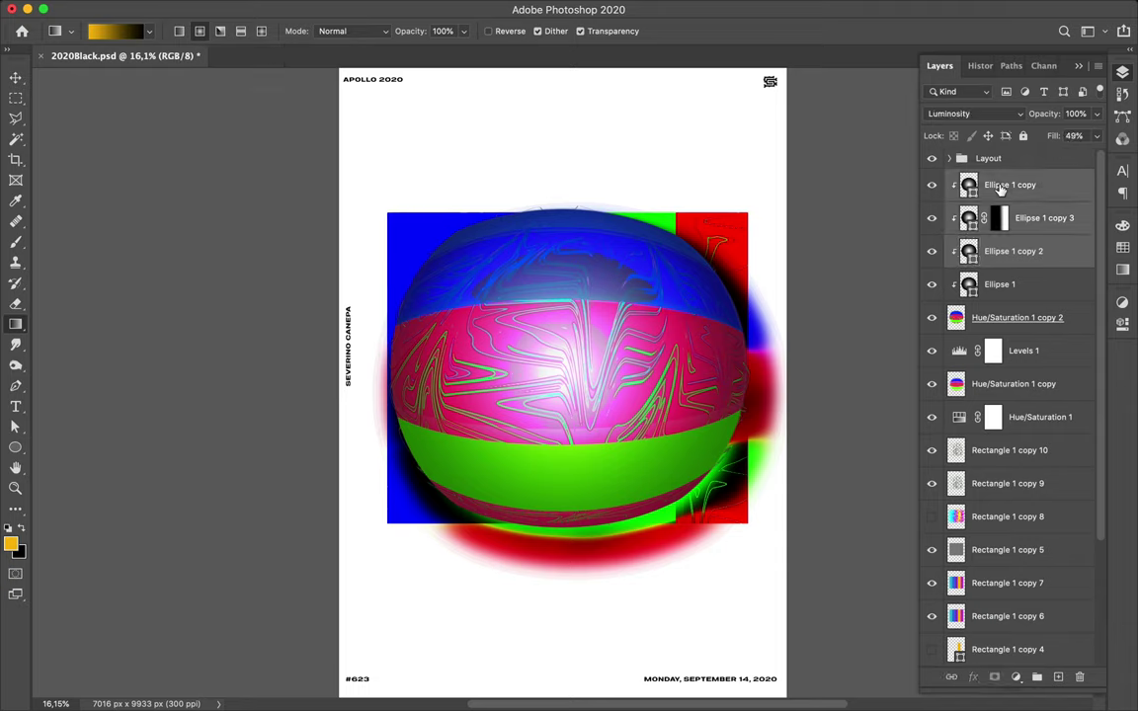
key("Delete")
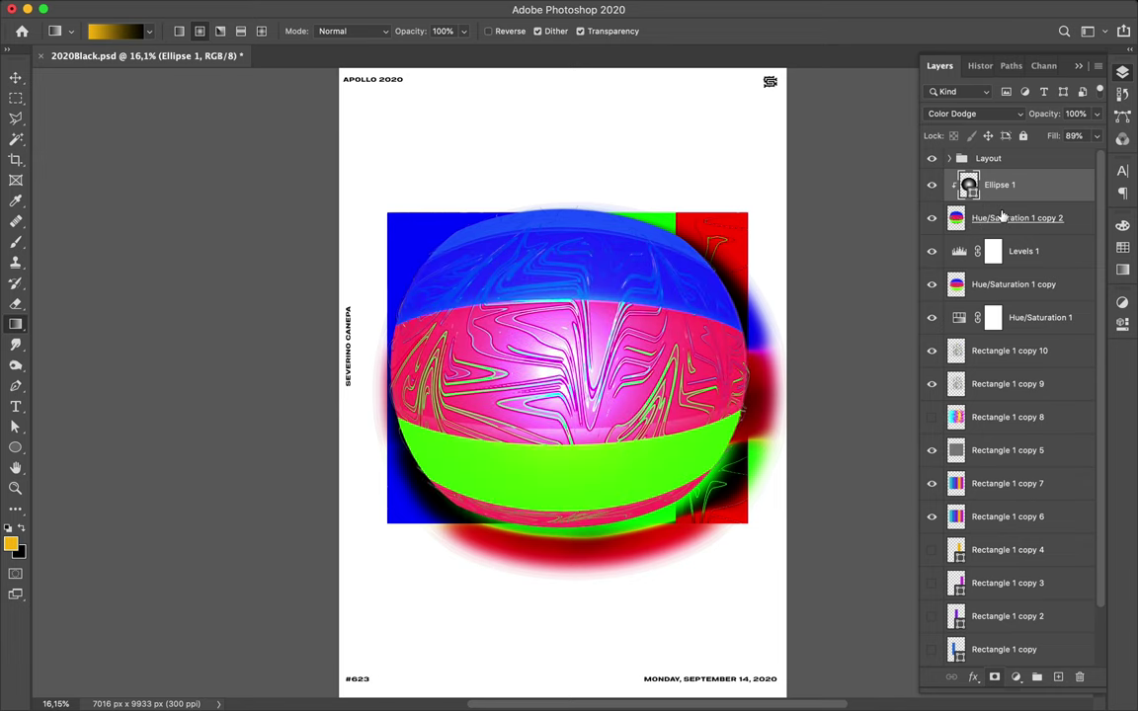
Set Ellipse 1's fill to 49%, then delete the Ellipse 1 layer
left_click(1095, 136)
left_click_drag(1086, 155, 1042, 158)
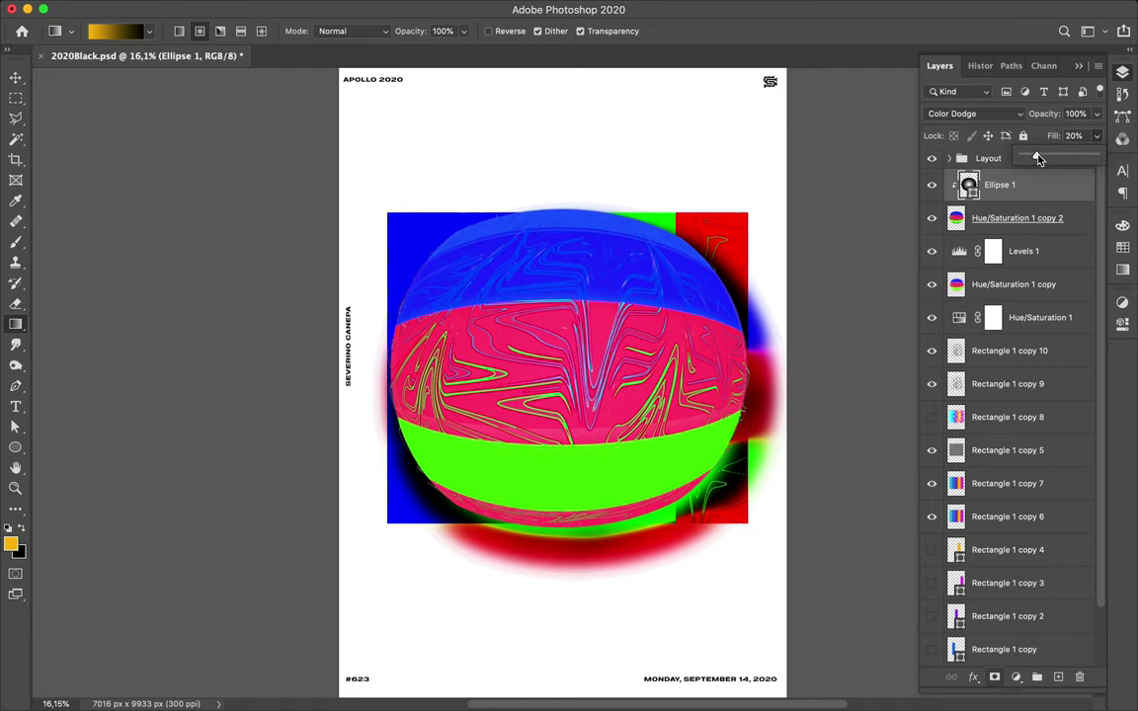
left_click_drag(1040, 159, 1045, 159)
left_click_drag(1058, 159, 1059, 159)
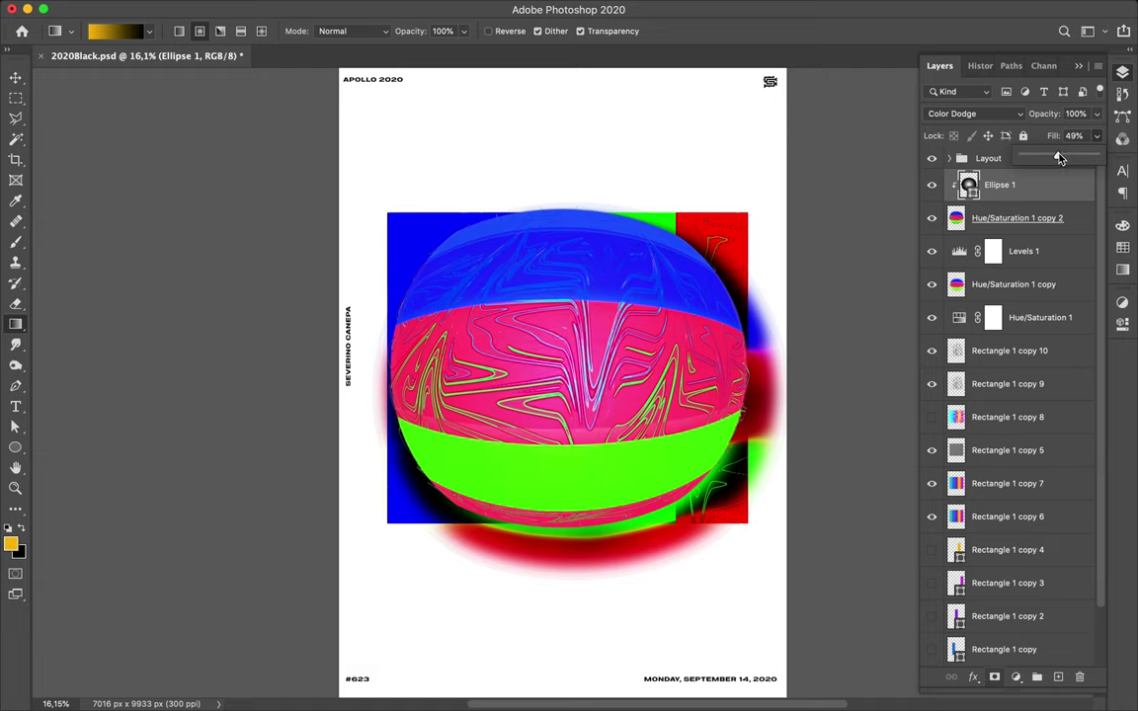
left_click(1051, 195)
key("Delete")
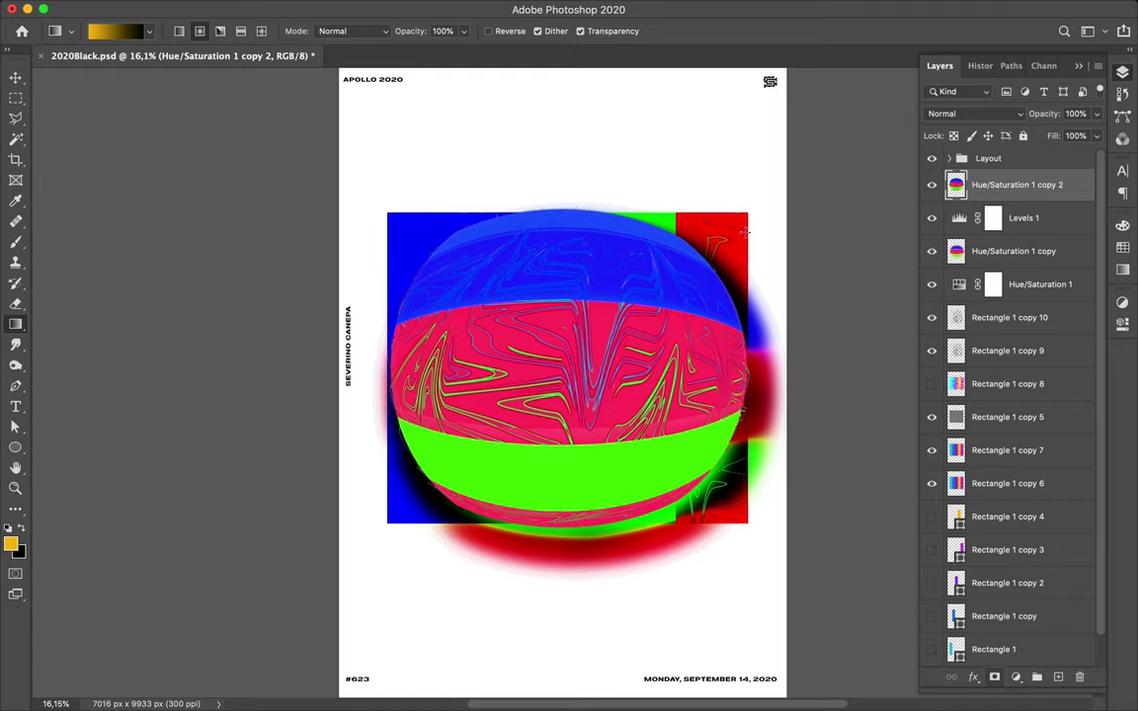
Delete the Hue/Saturation 1 copy and Levels 1 layers
key("v")
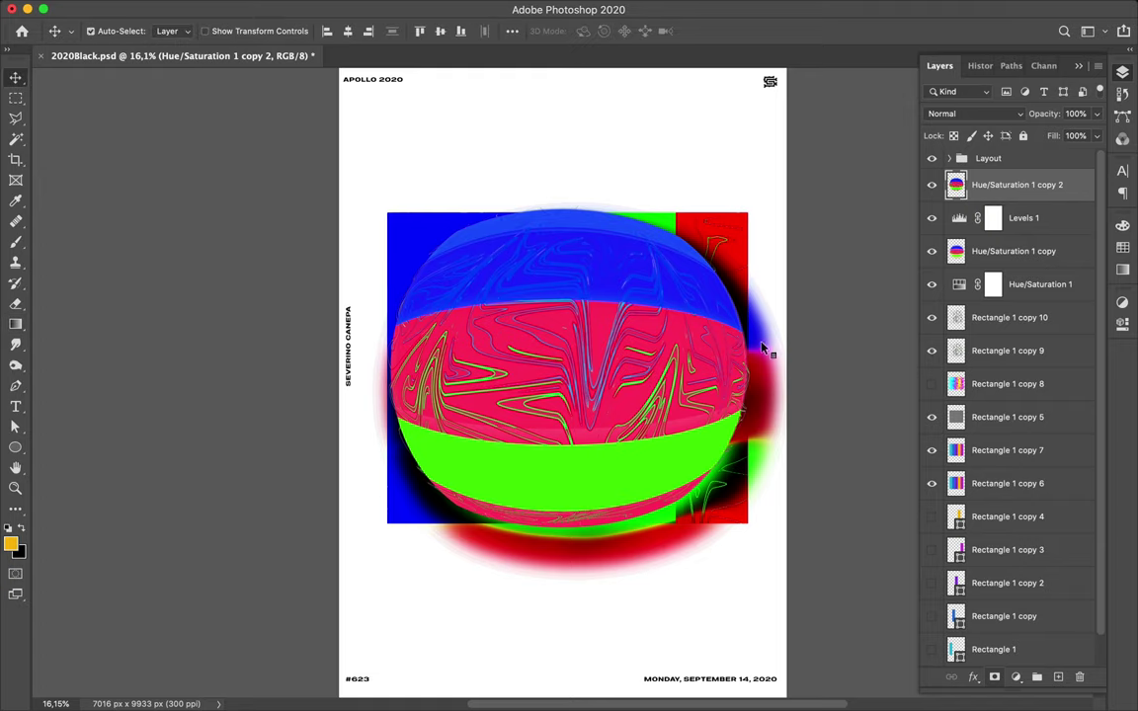
key("alt+bracketleft")
key("Delete")
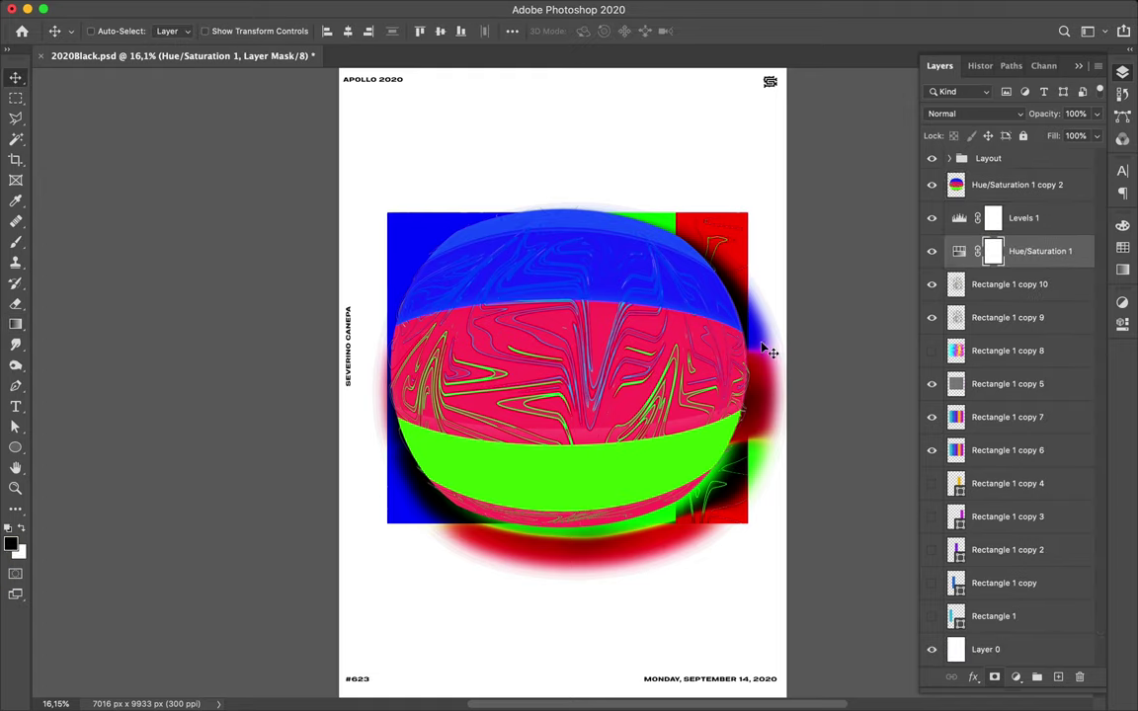
left_click(1042, 225)
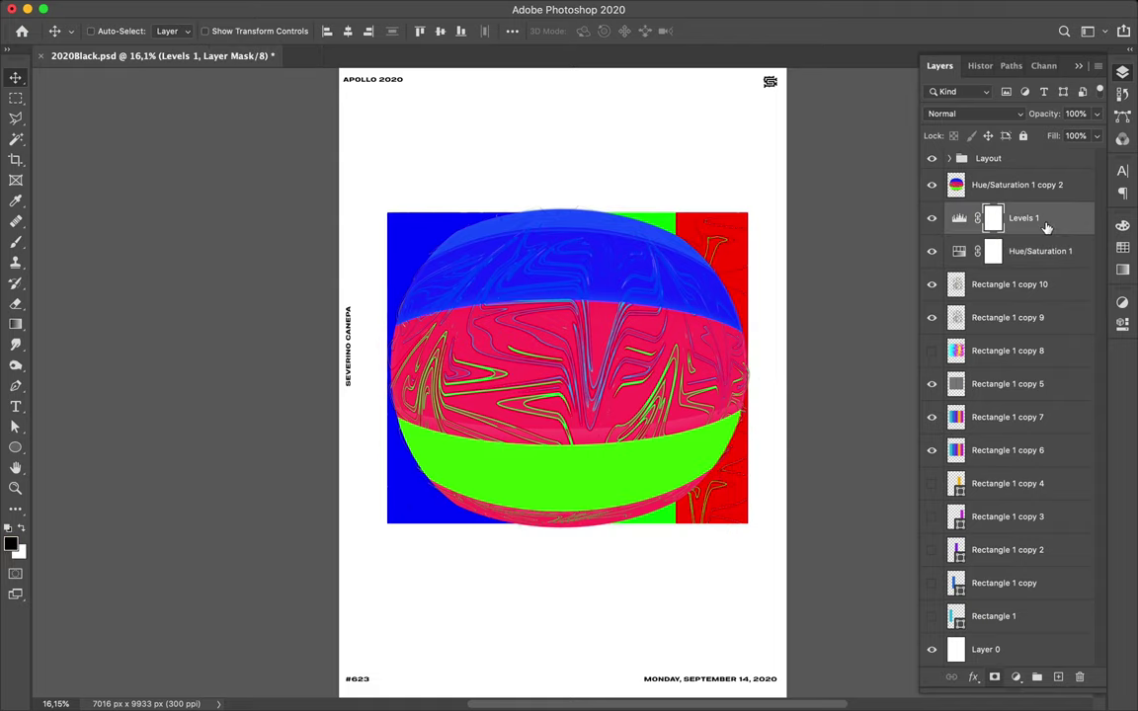
key("Delete")
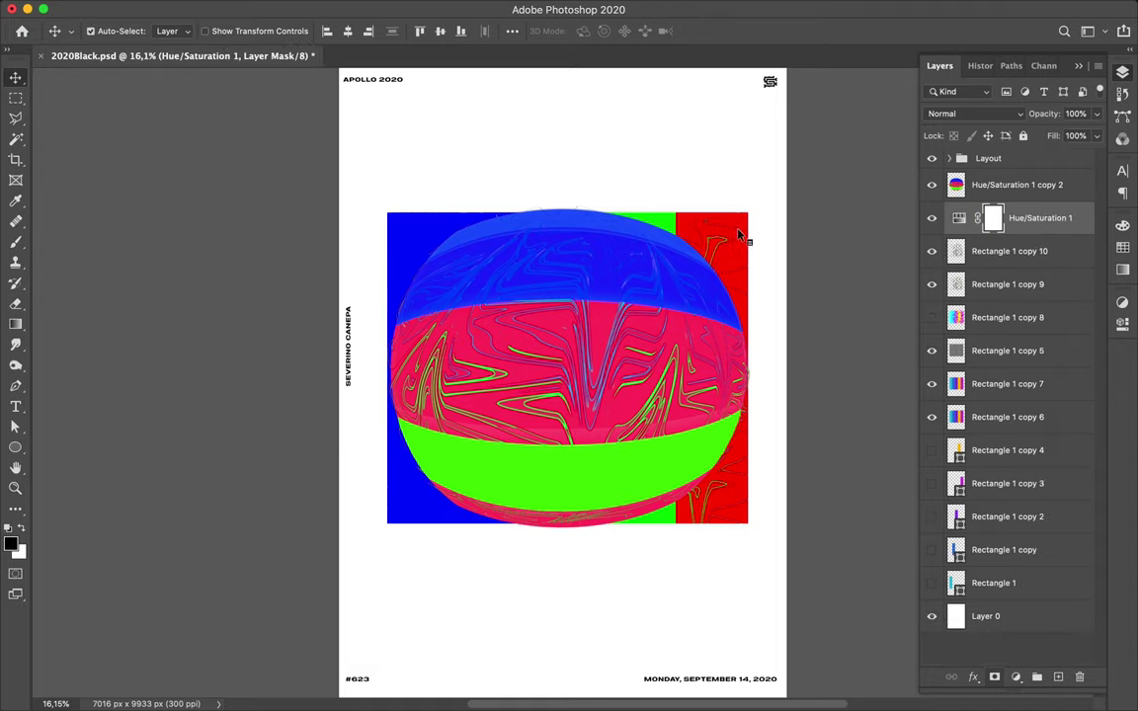
Hide the Rectangle 1 copy 5, copy 7 and copy 6 stripe layers
left_click(1007, 350)
left_click(932, 350)
left_click(931, 387)
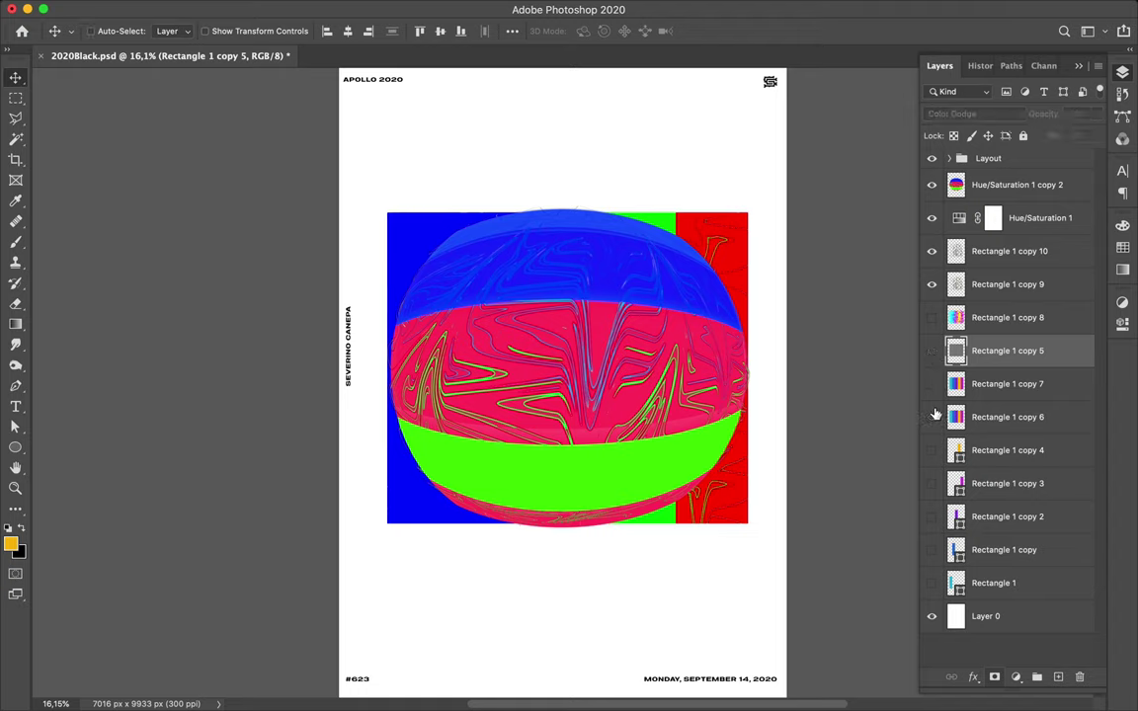
left_click(931, 417)
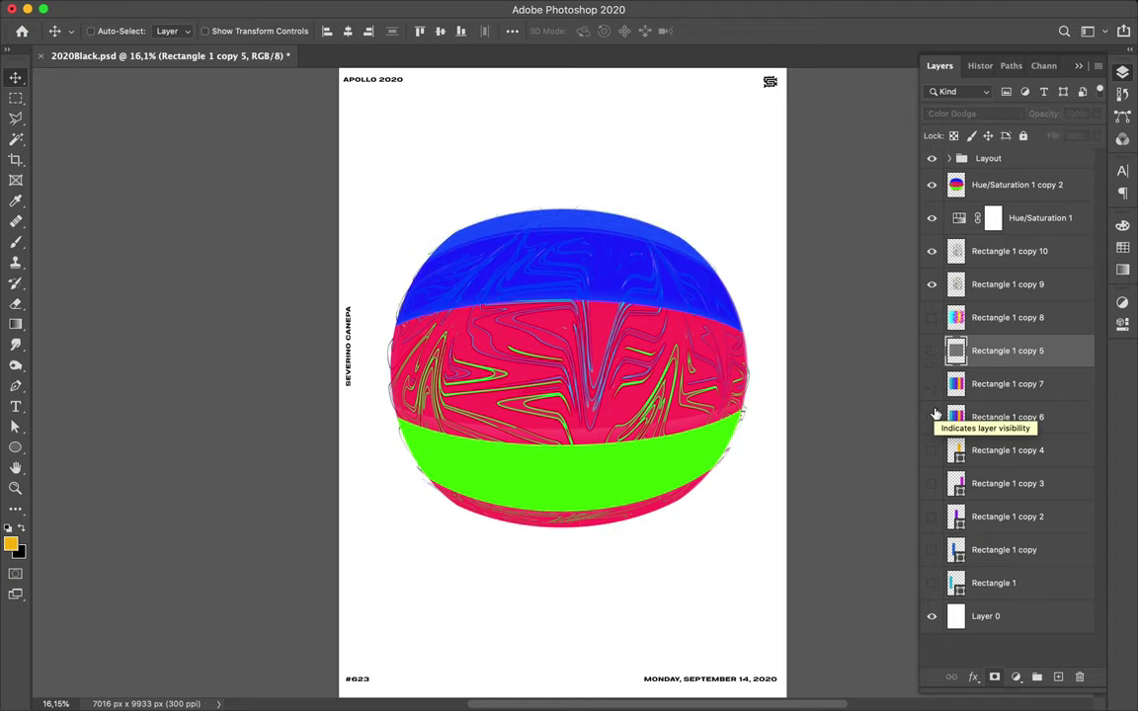
Select the Hue/Saturation 1 copy 2 sphere and free-transform it about 21.8° clockwise
key("super")
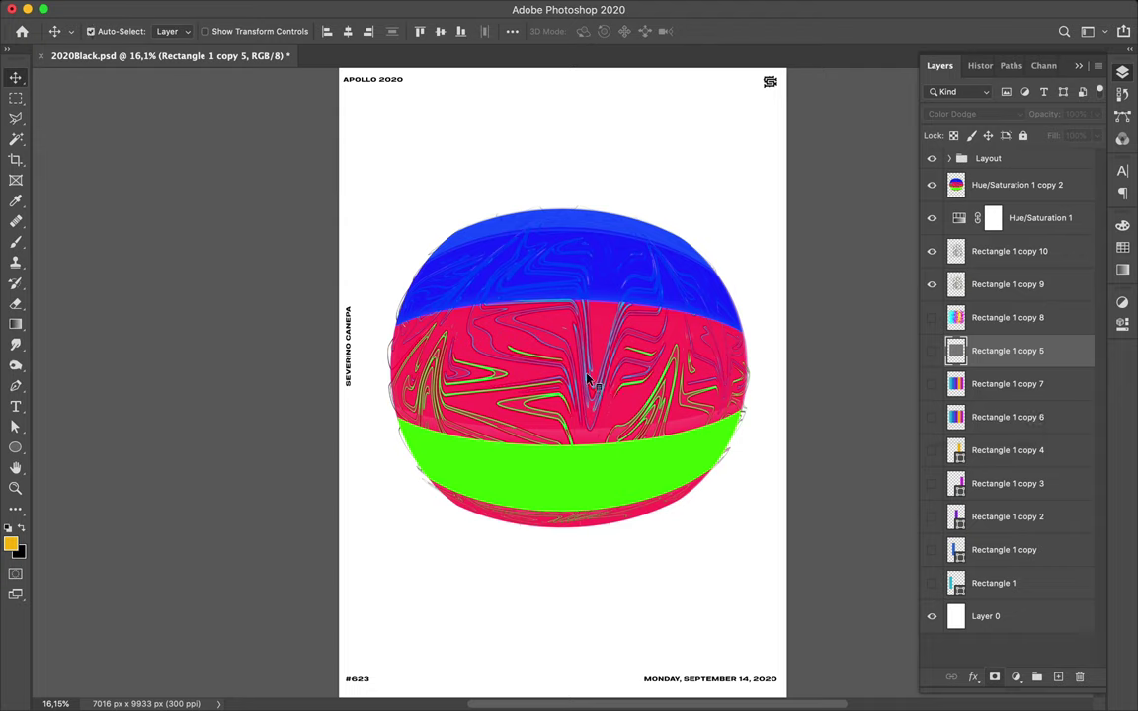
left_click(589, 380, "super")
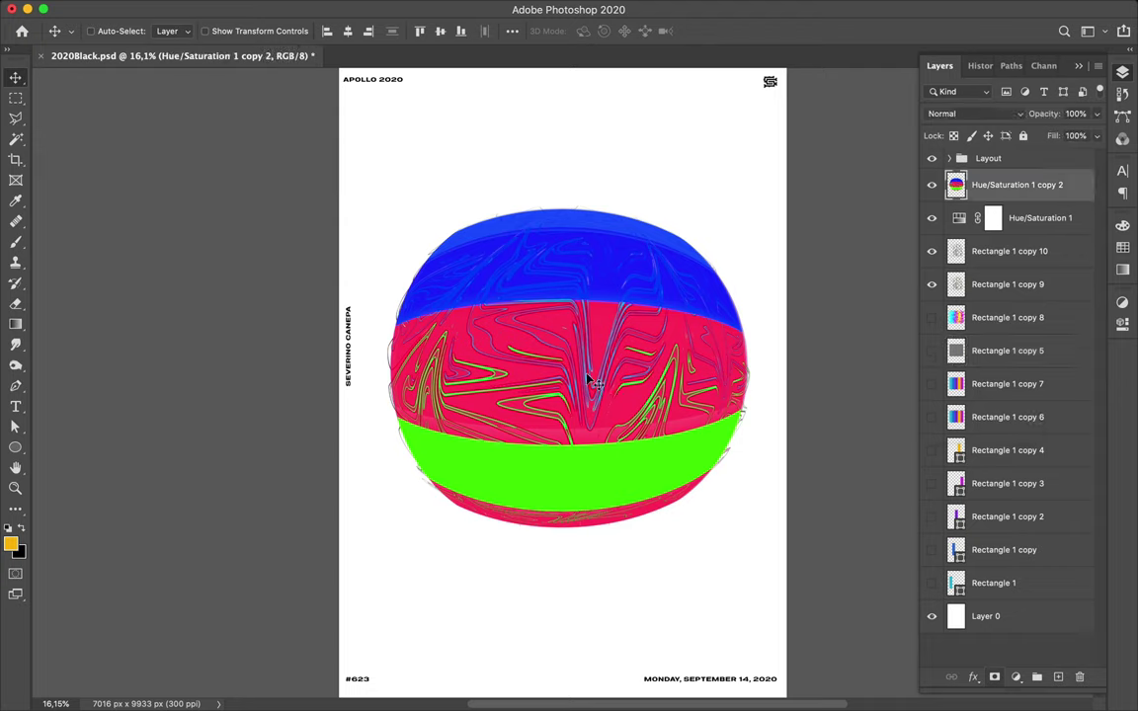
key("super")
key("super+t")
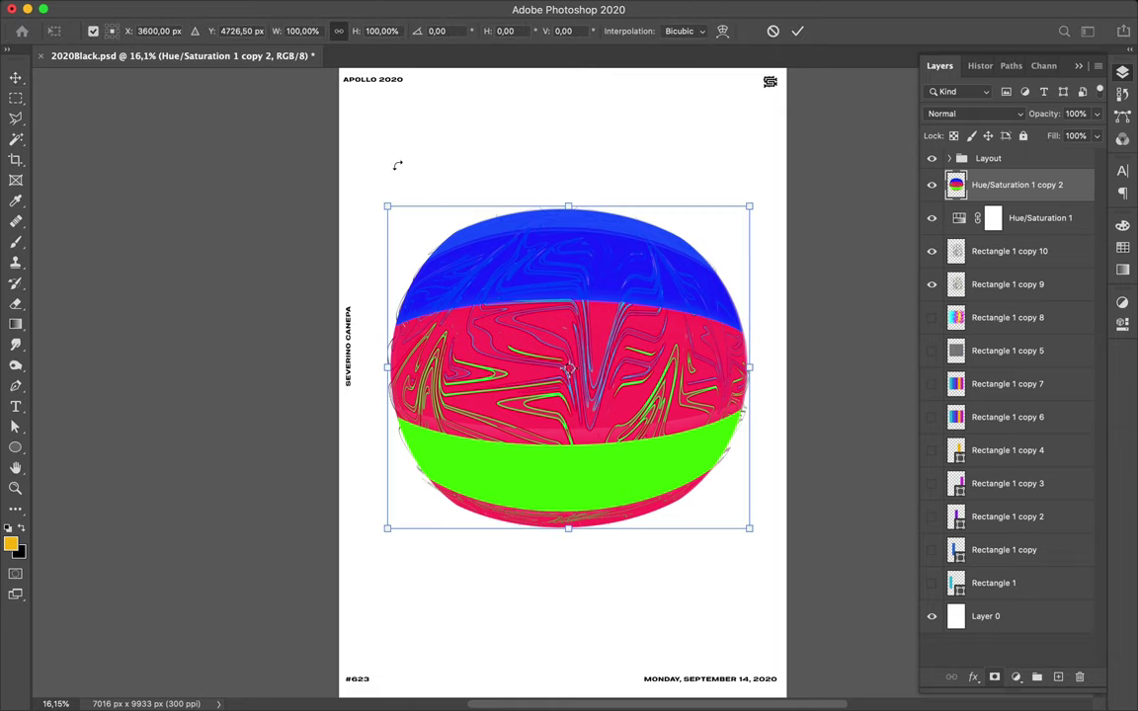
left_click_drag(397, 165, 446, 131)
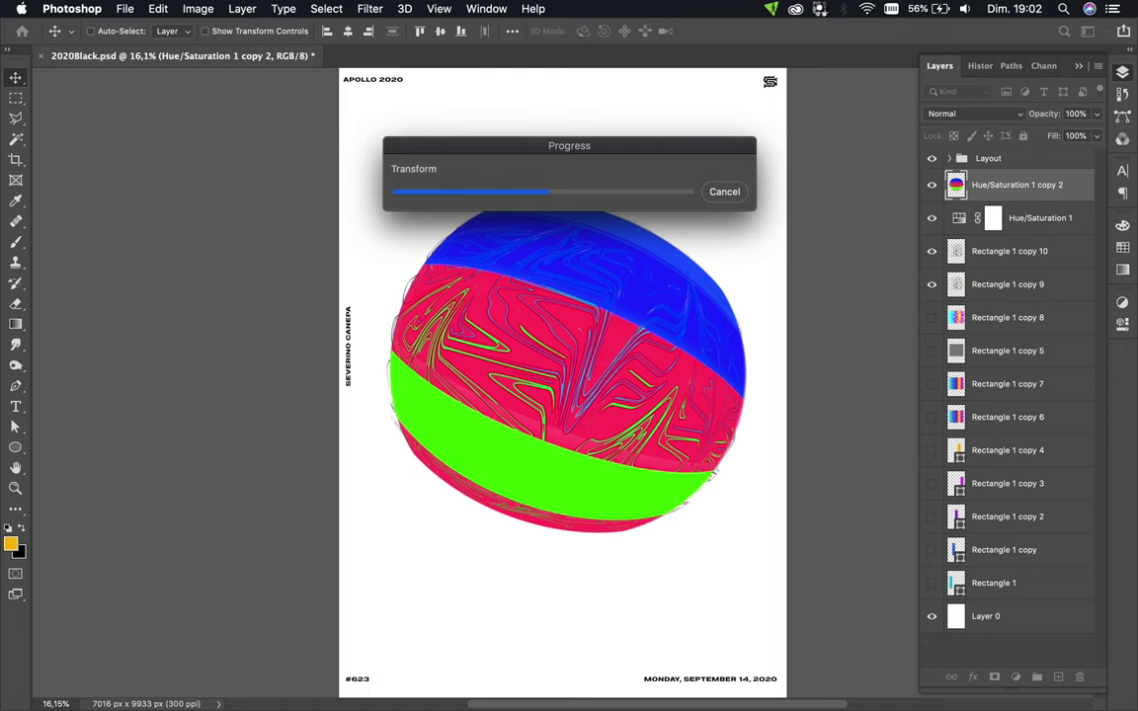
left_click(820, 8)
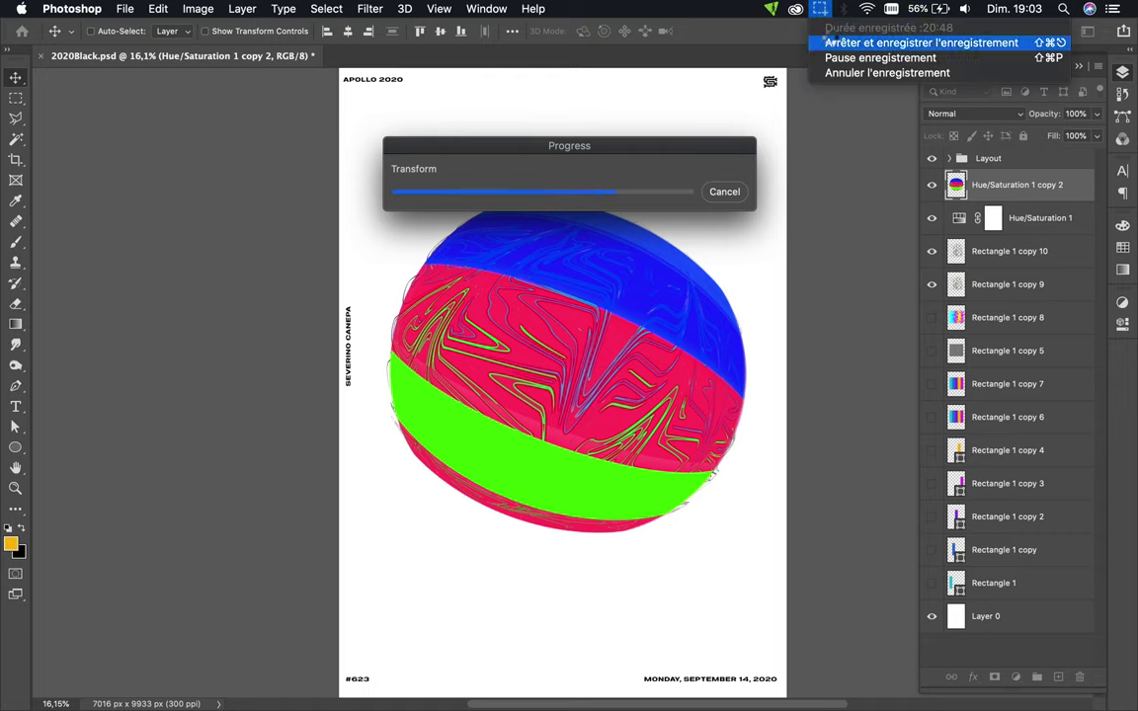
left_click(827, 43)
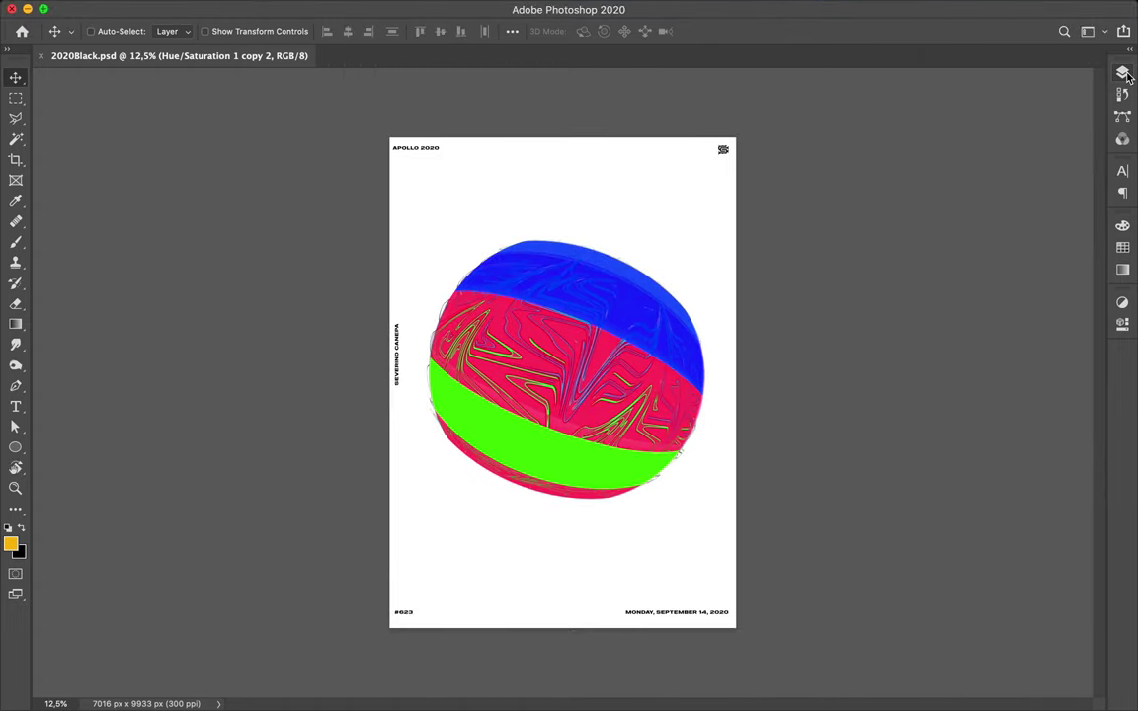
left_click(1123, 73)
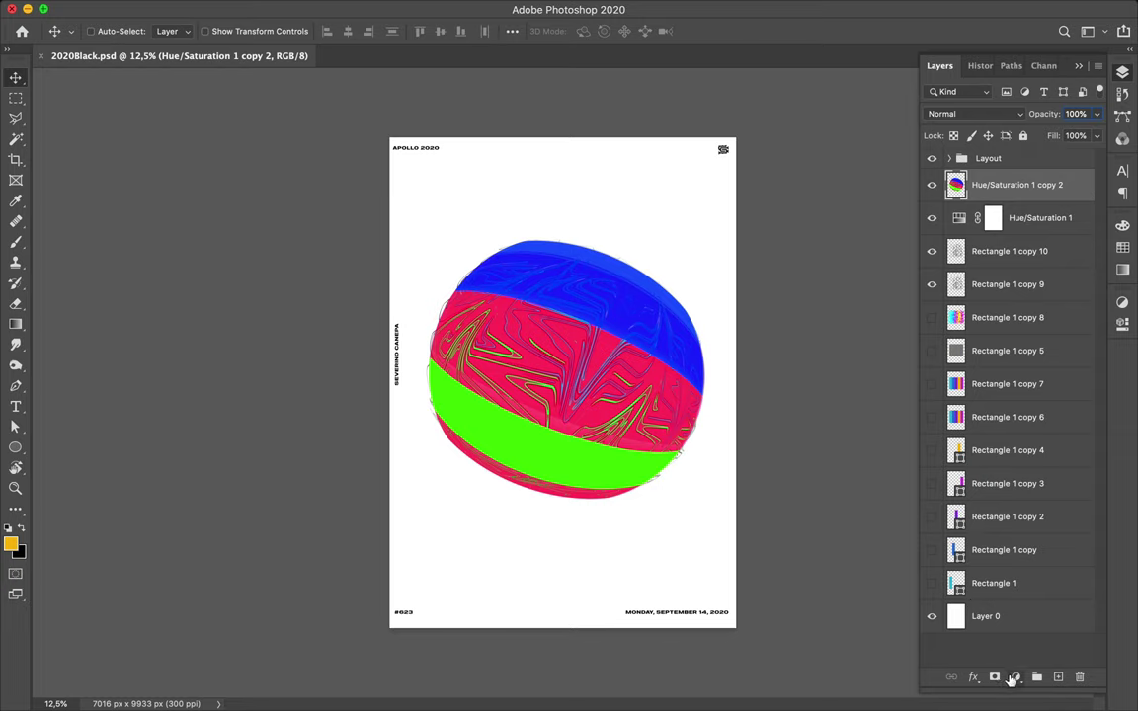
left_click(1012, 678)
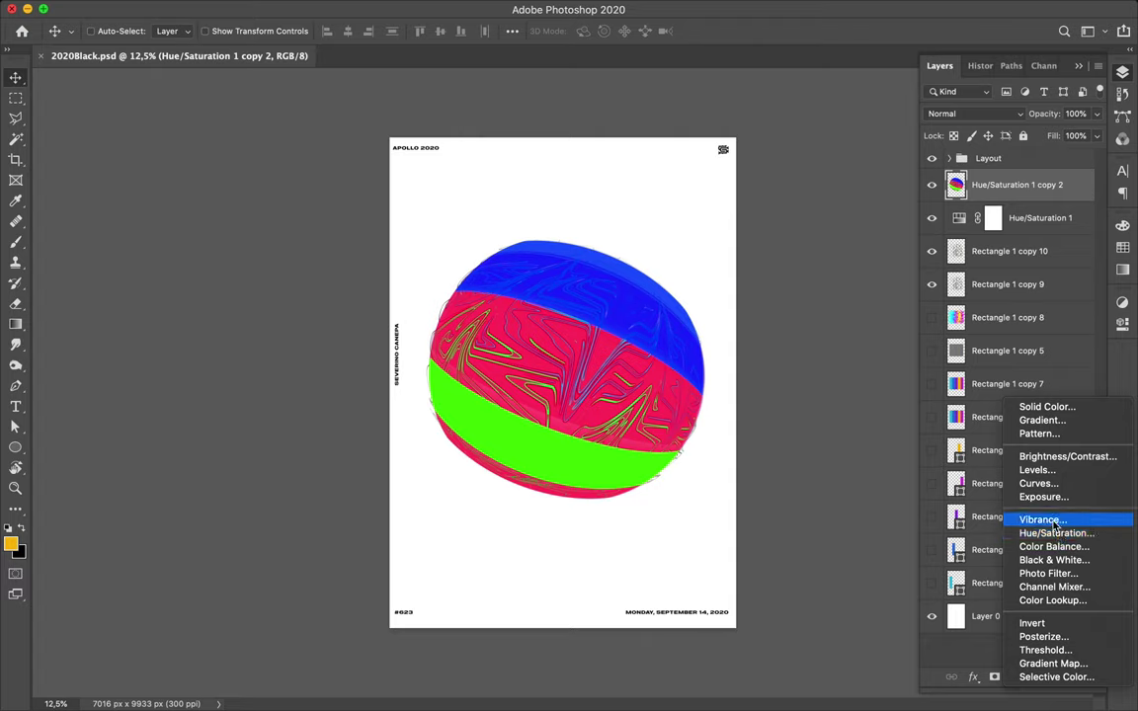
left_click(1039, 520)
mouse_move(987, 365)
left_mouse_down()
mouse_move(962, 366)
mouse_move(1074, 365)
left_mouse_up()
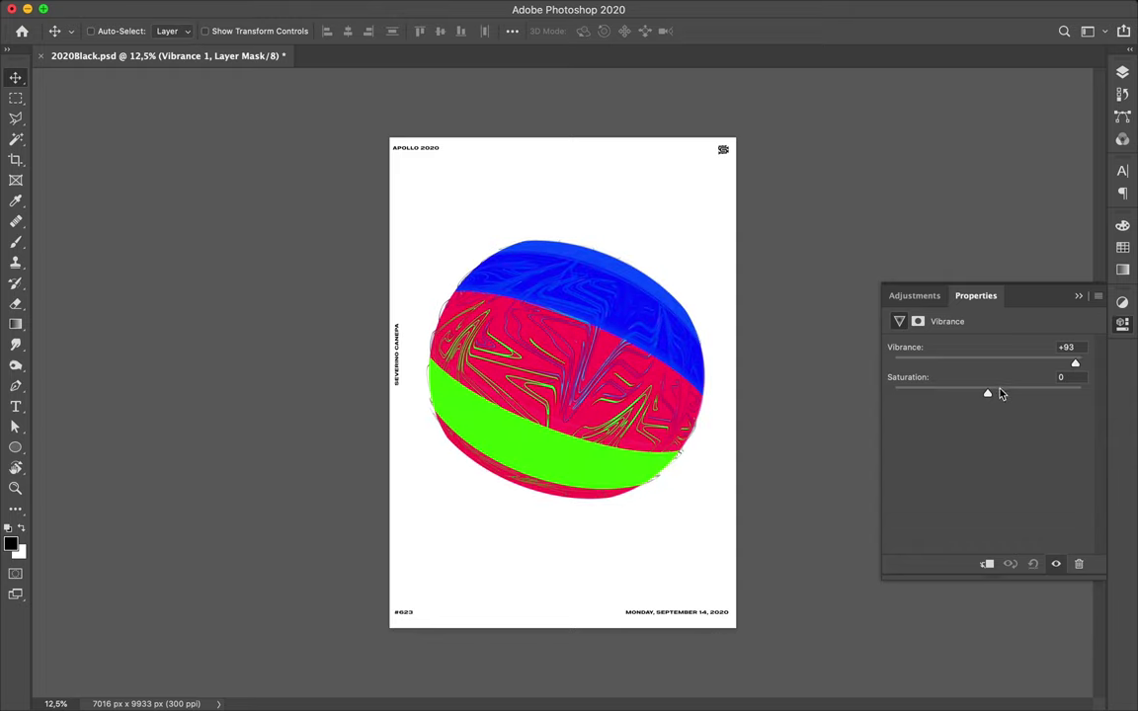
mouse_move(986, 396)
left_mouse_down()
mouse_move(967, 396)
mouse_move(1000, 396)
mouse_move(989, 396)
left_mouse_up()
left_click(1078, 564)
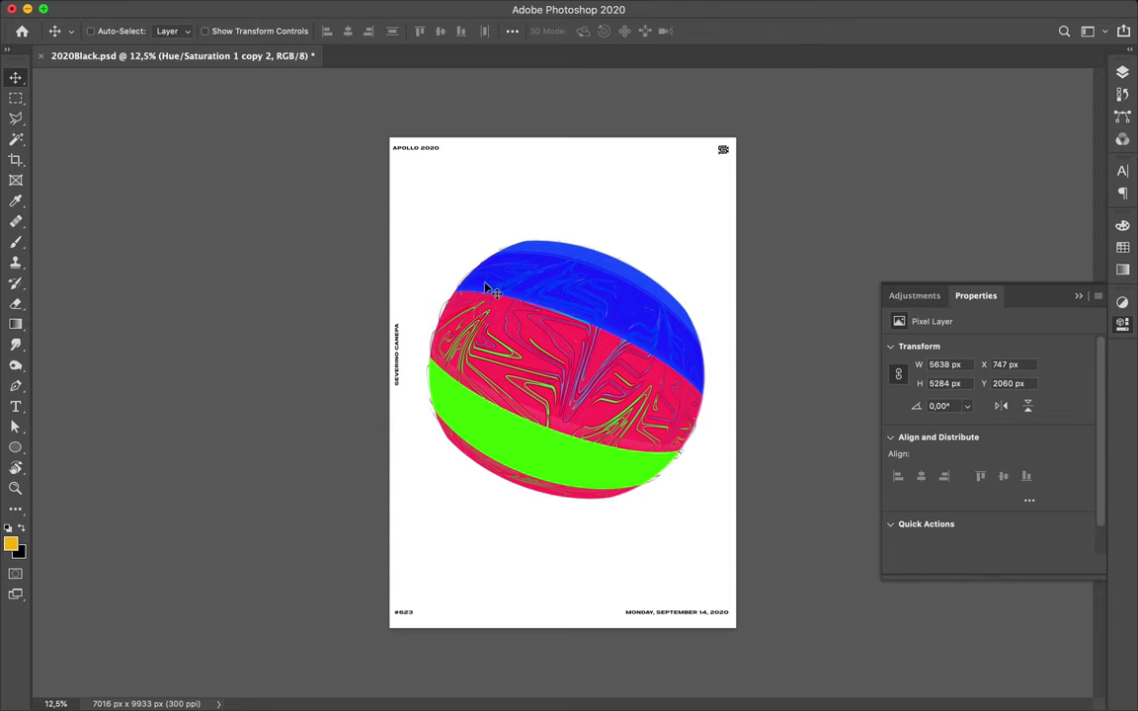
Set the shape fill to solid light grey #e9e9e9 and draw a trial ellipse over the poster
key("u")
left_click(174, 31)
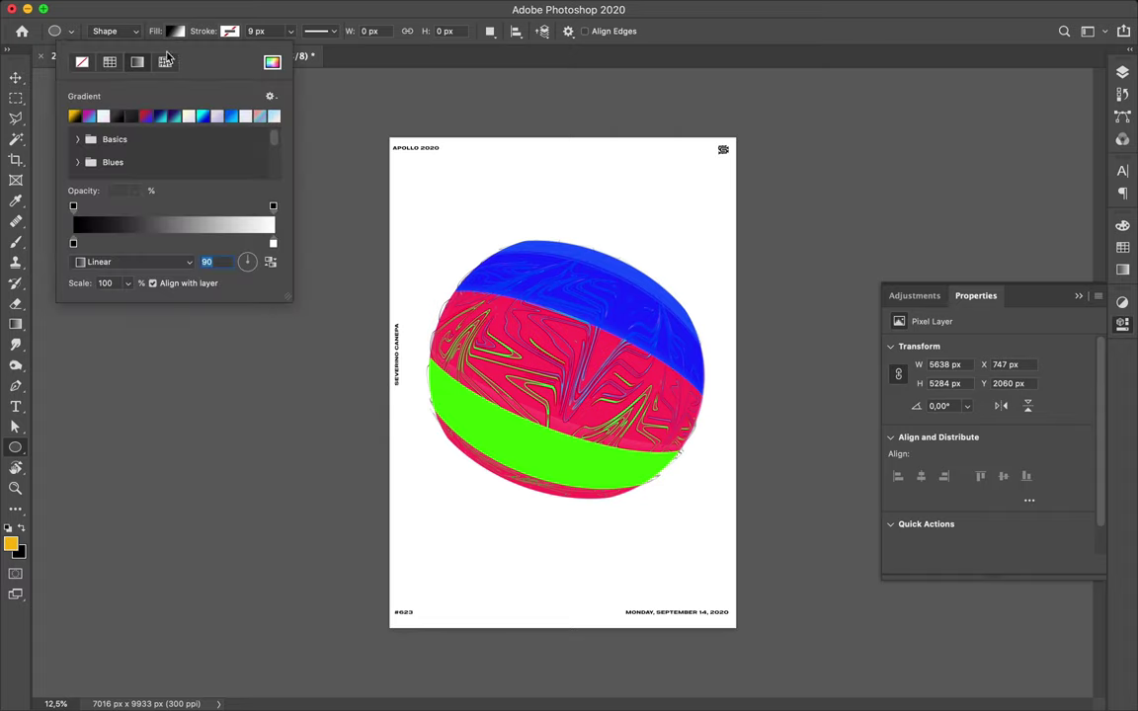
left_click(111, 64)
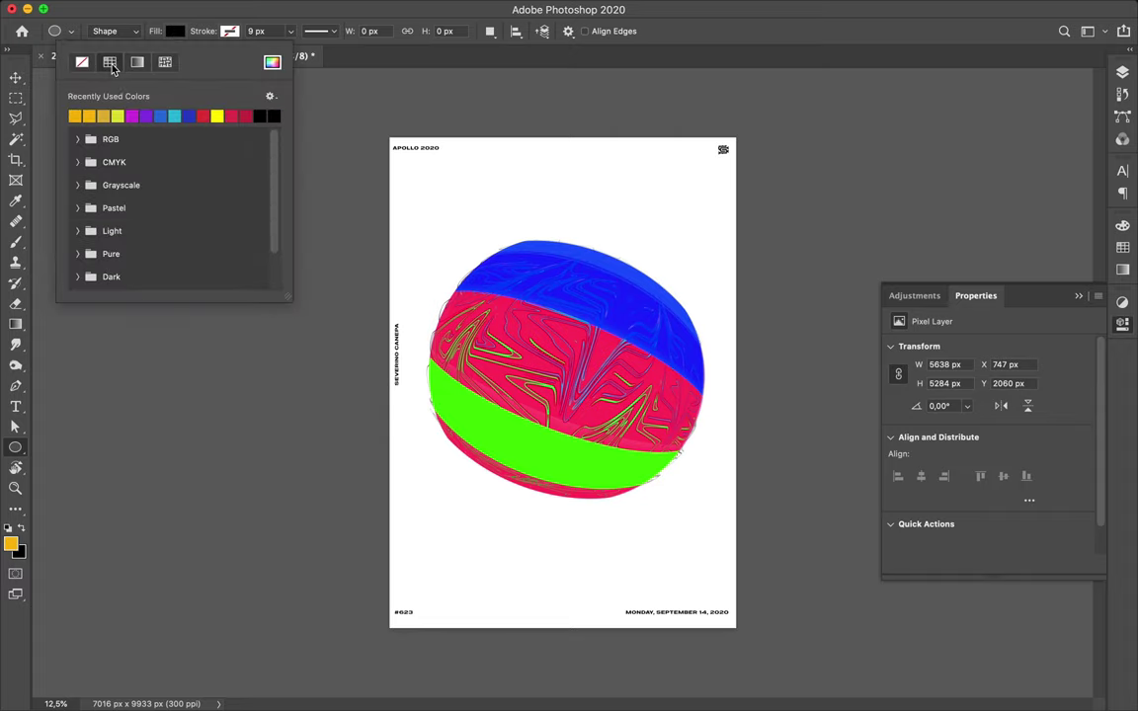
left_click(271, 62)
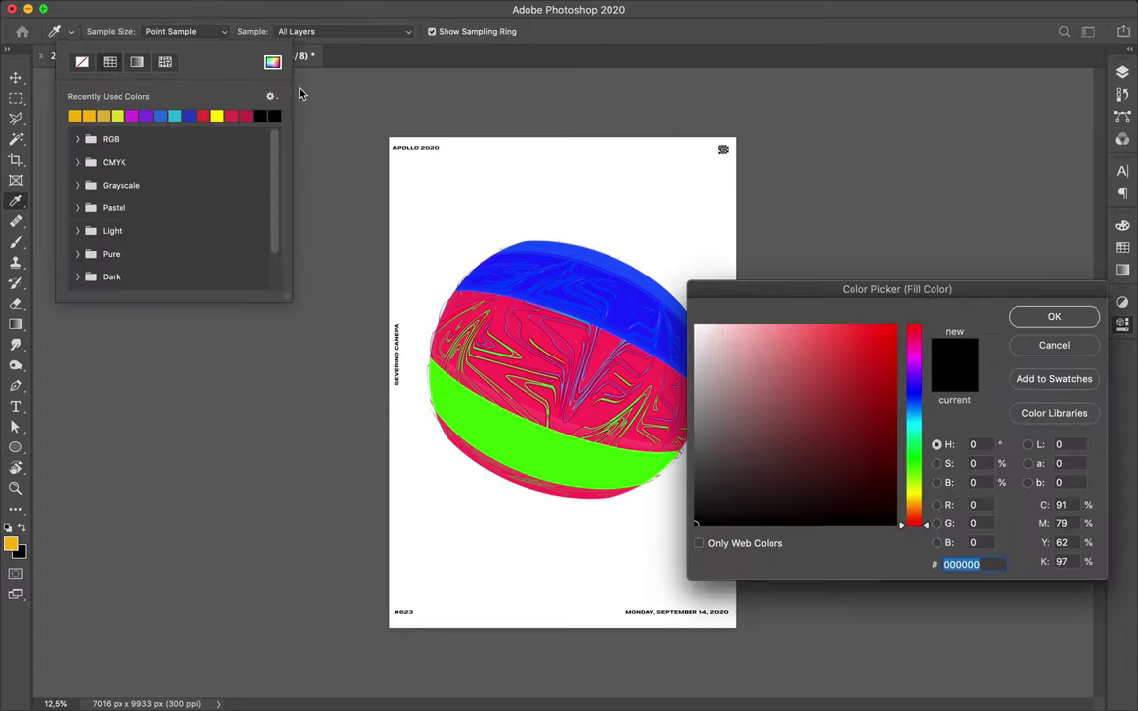
left_click(694, 345)
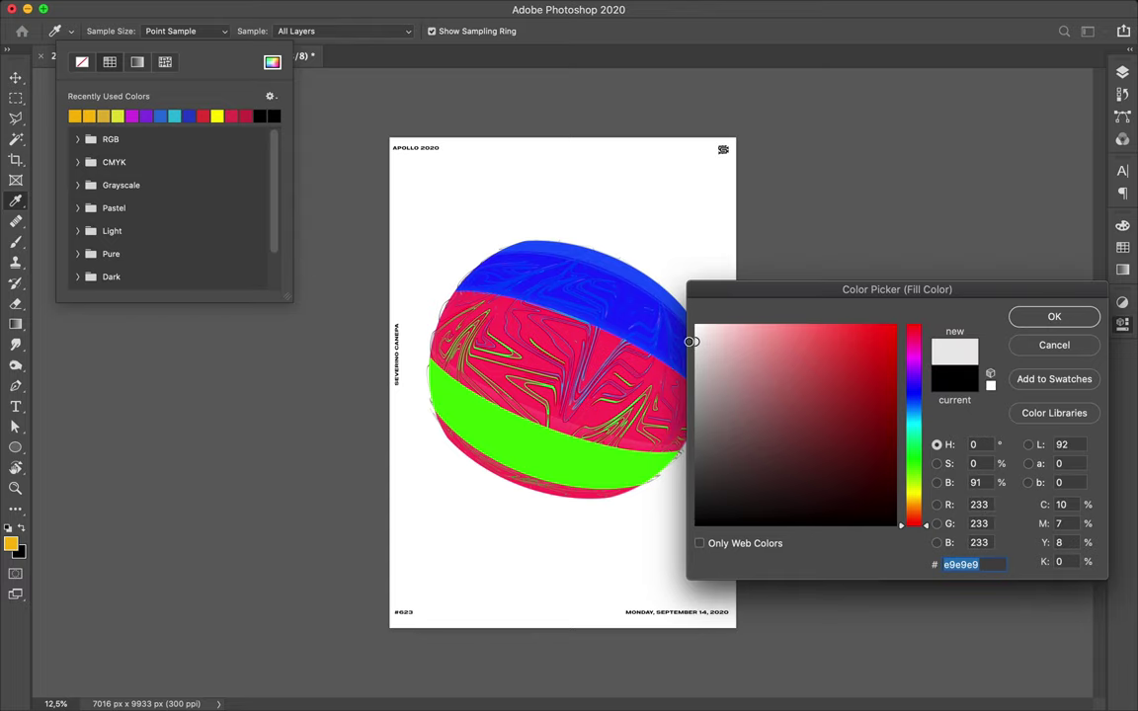
left_click(1054, 316)
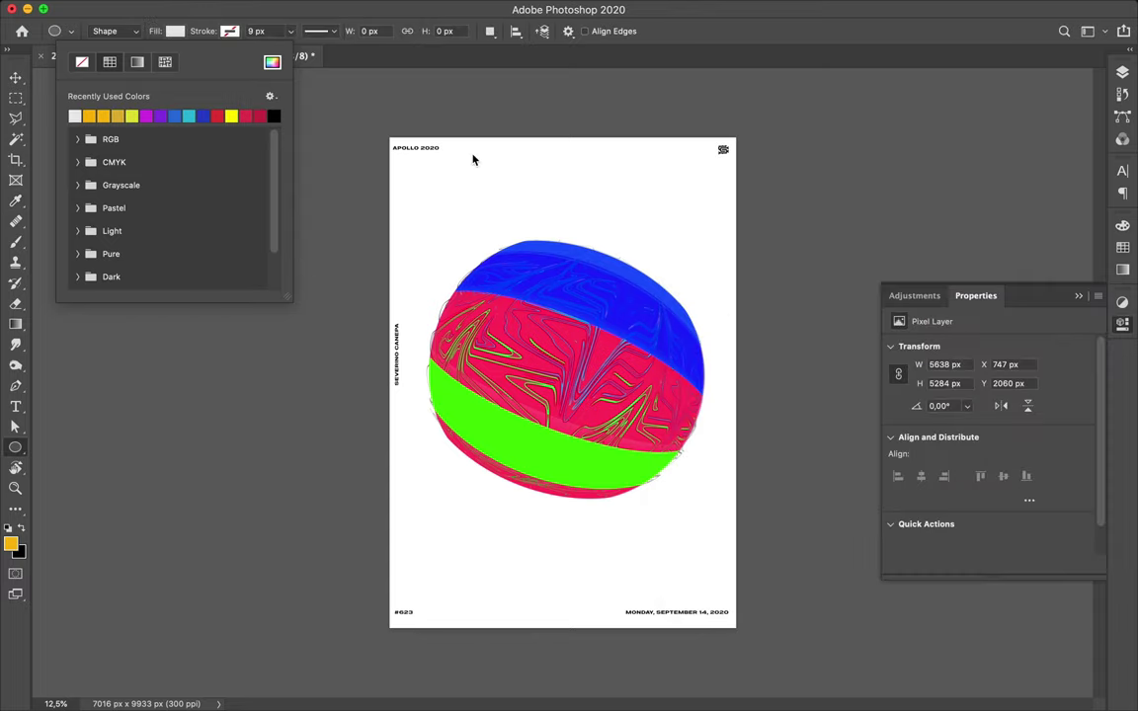
left_click_drag(390, 137, 704, 582)
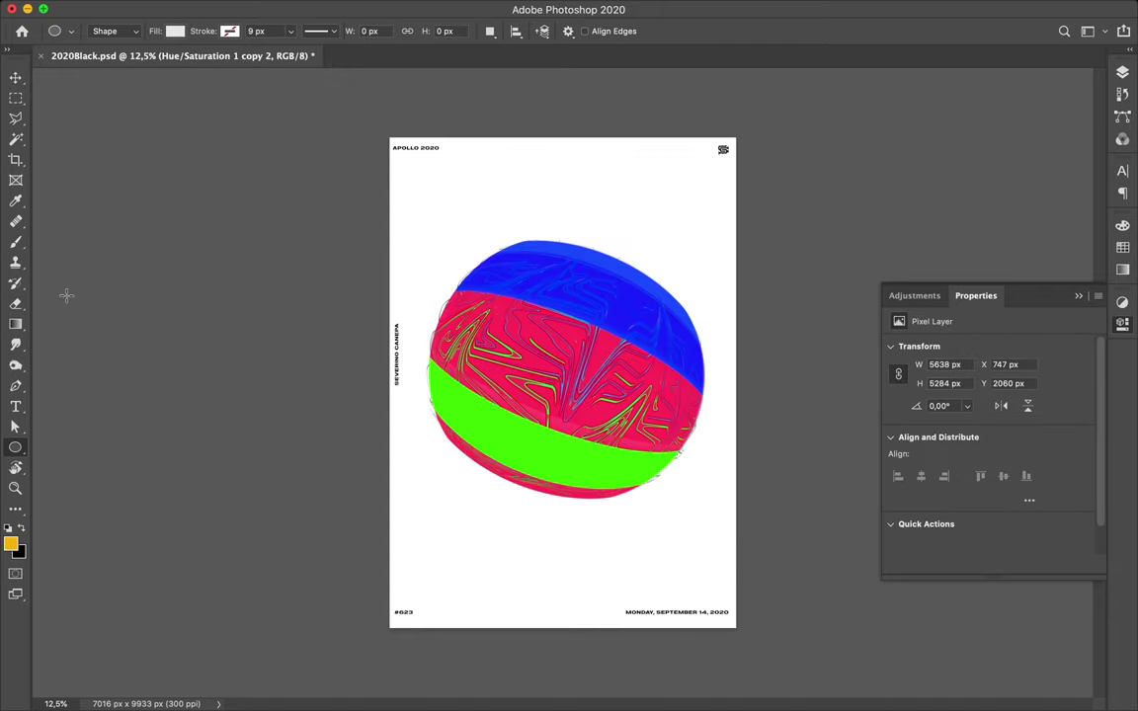
Draw a page-sized grey rectangle and move Rectangle 2 just above Layer 0
left_click(19, 323)
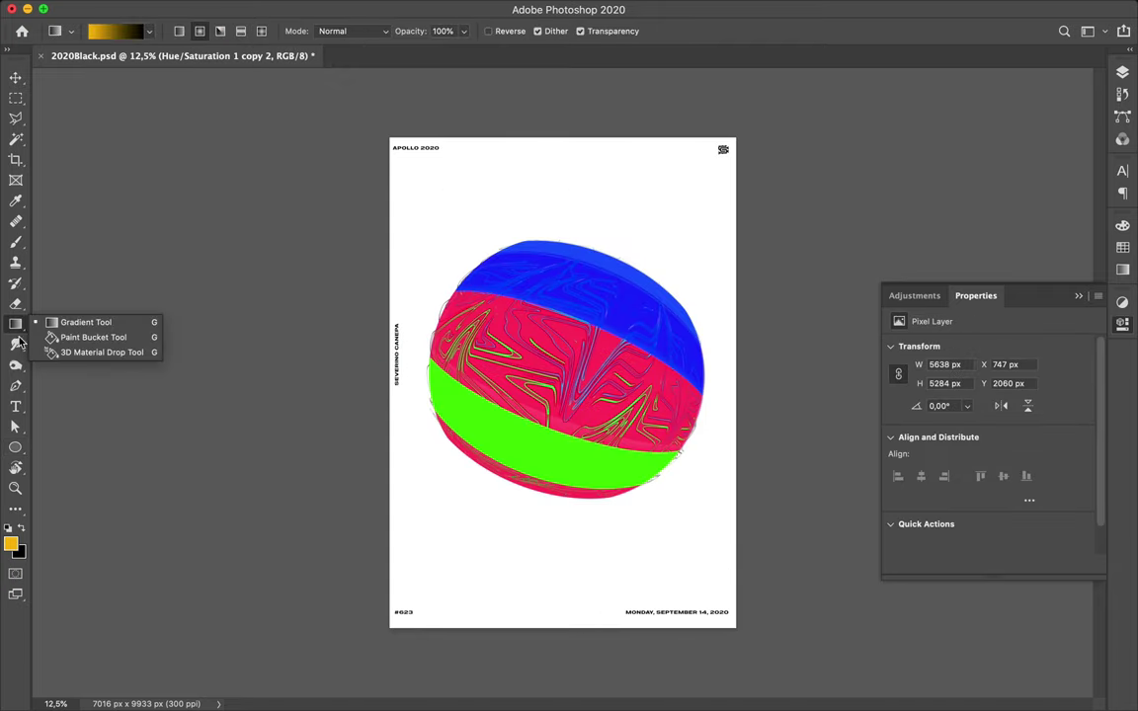
left_click(15, 447)
left_click(87, 446)
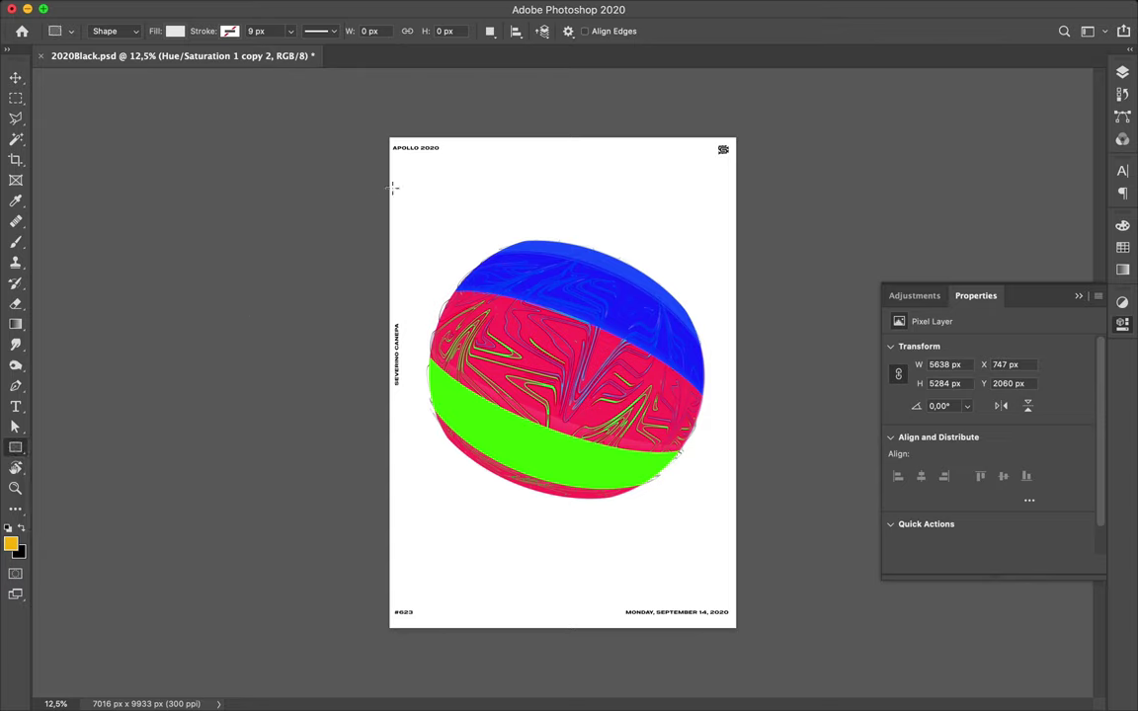
left_click_drag(387, 132, 739, 632)
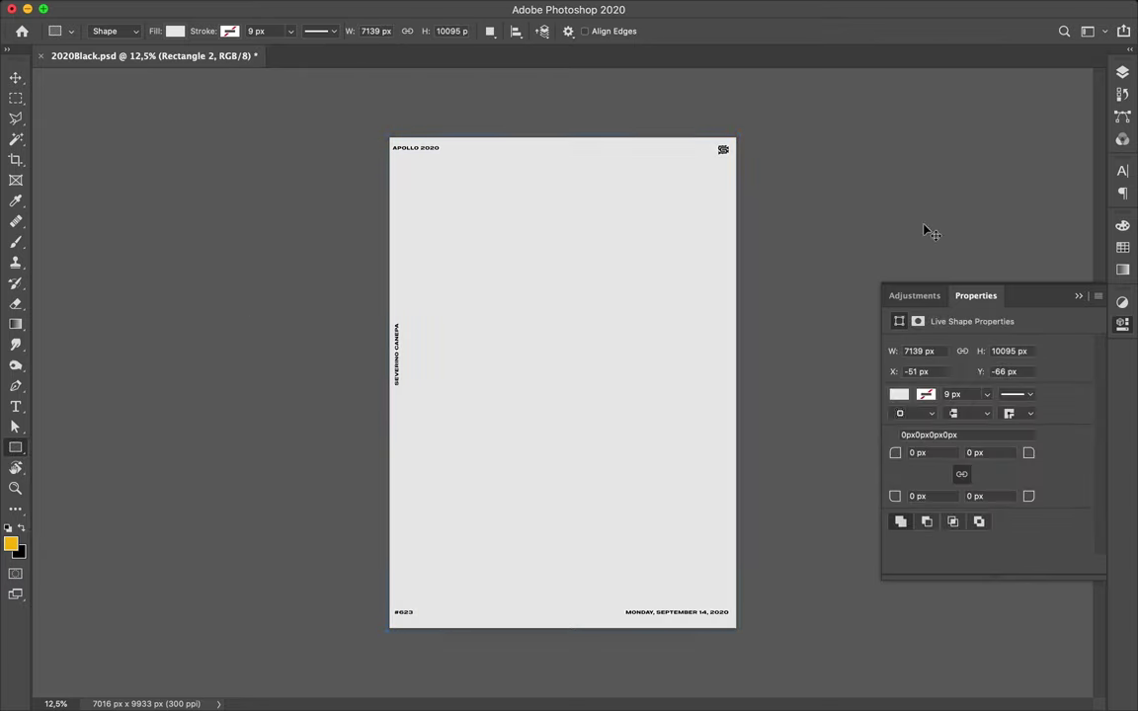
key("v")
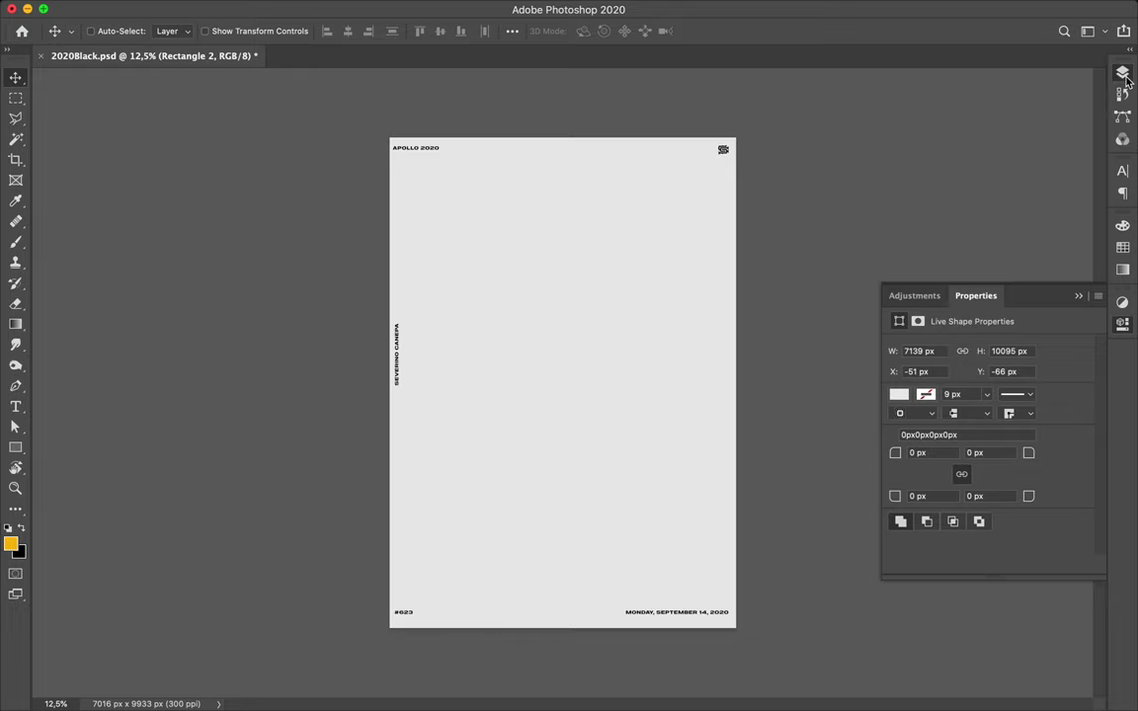
left_click(1123, 75)
left_click(1122, 75)
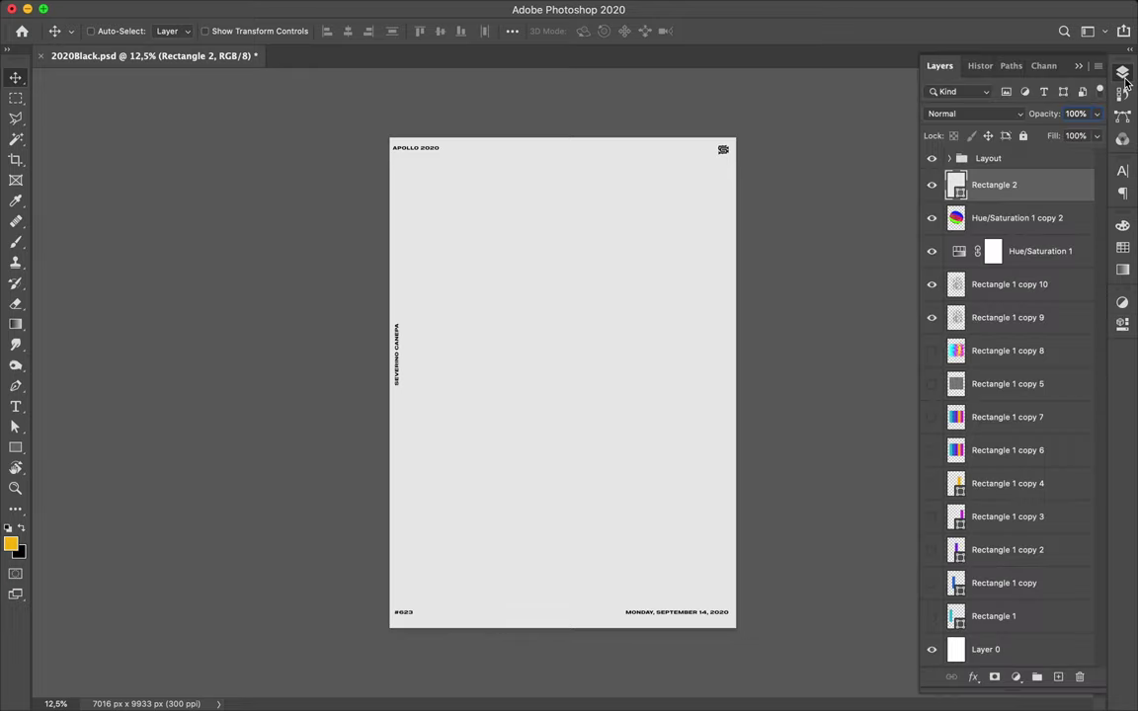
mouse_move(988, 184)
left_mouse_down()
mouse_move(1057, 690)
mouse_move(1022, 642)
left_mouse_up()
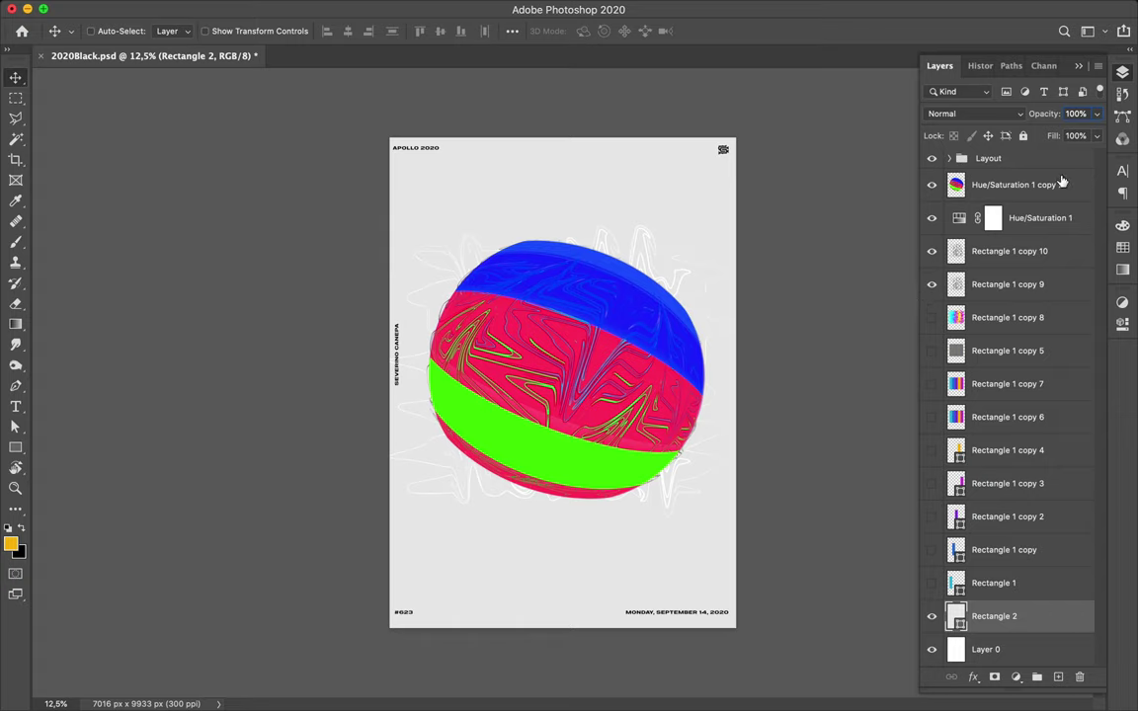
left_click(956, 184)
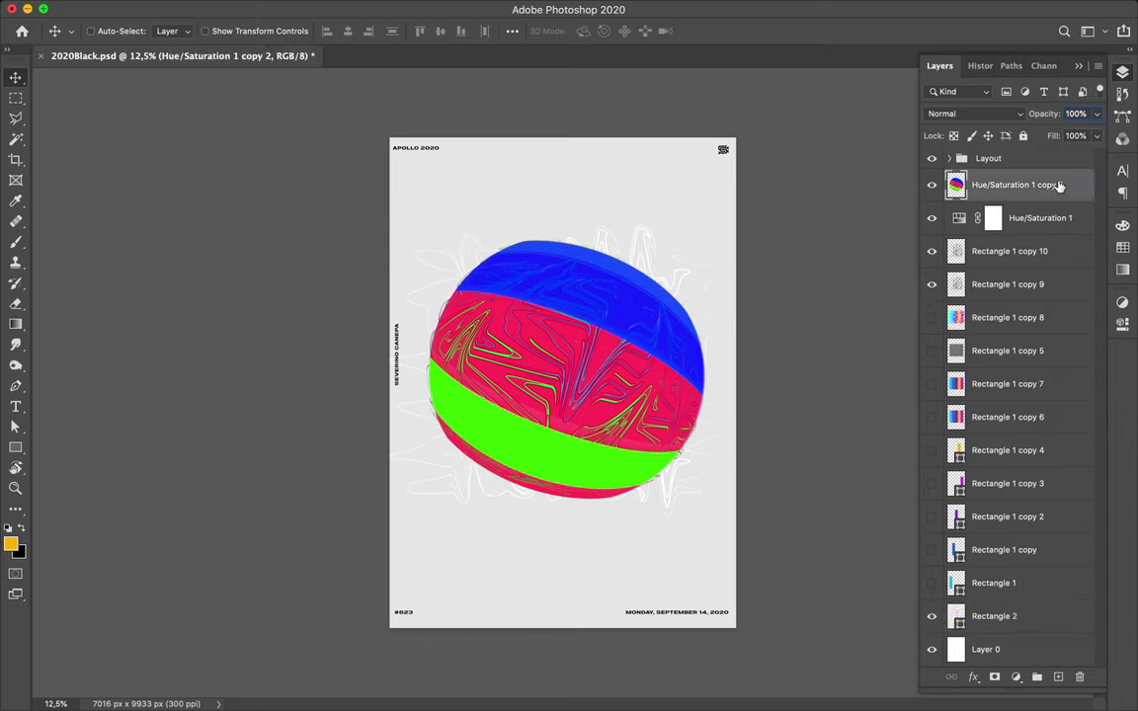
Rotate the sphere layers about 63° and scale them to about 67%
left_click(1027, 284, "shift")
key("ctrl+t")
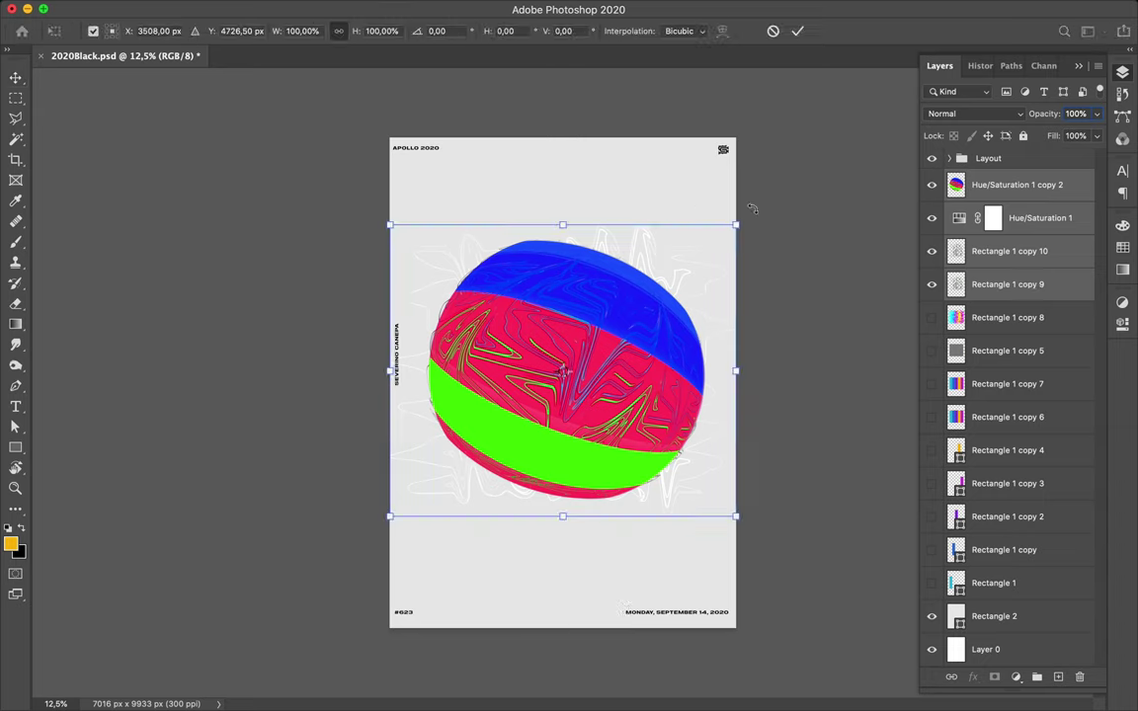
mouse_move(517, 206)
left_mouse_down()
mouse_move(627, 210)
mouse_move(685, 238)
left_mouse_up()
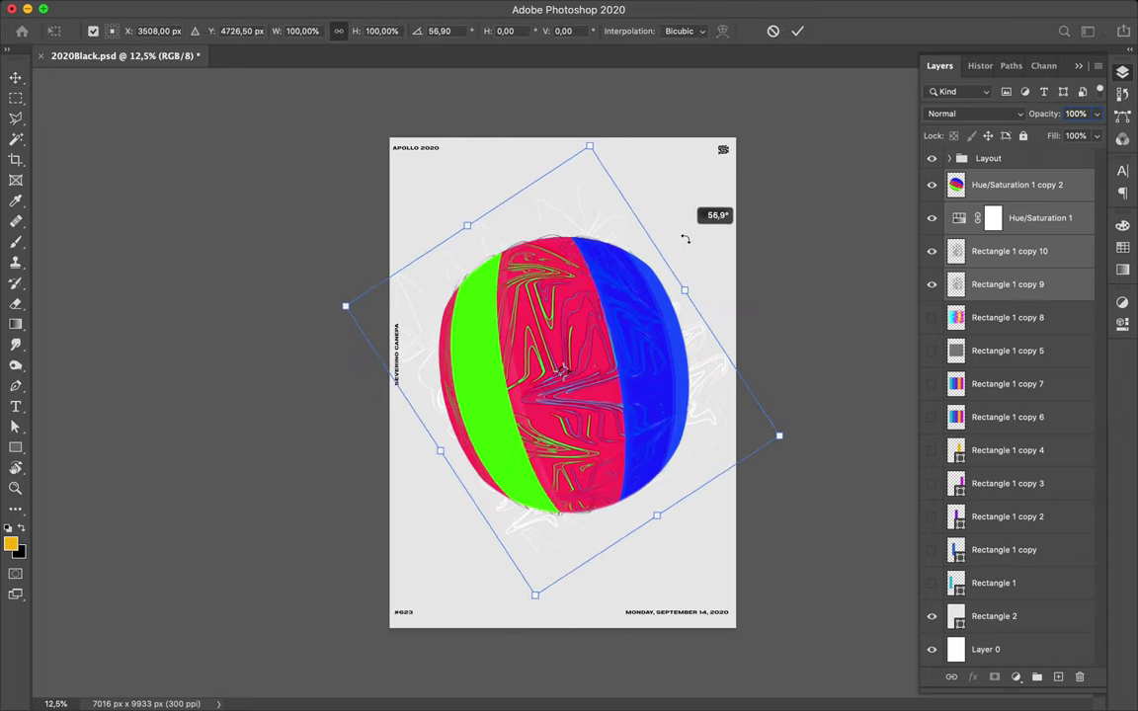
left_click_drag(685, 238, 686, 260)
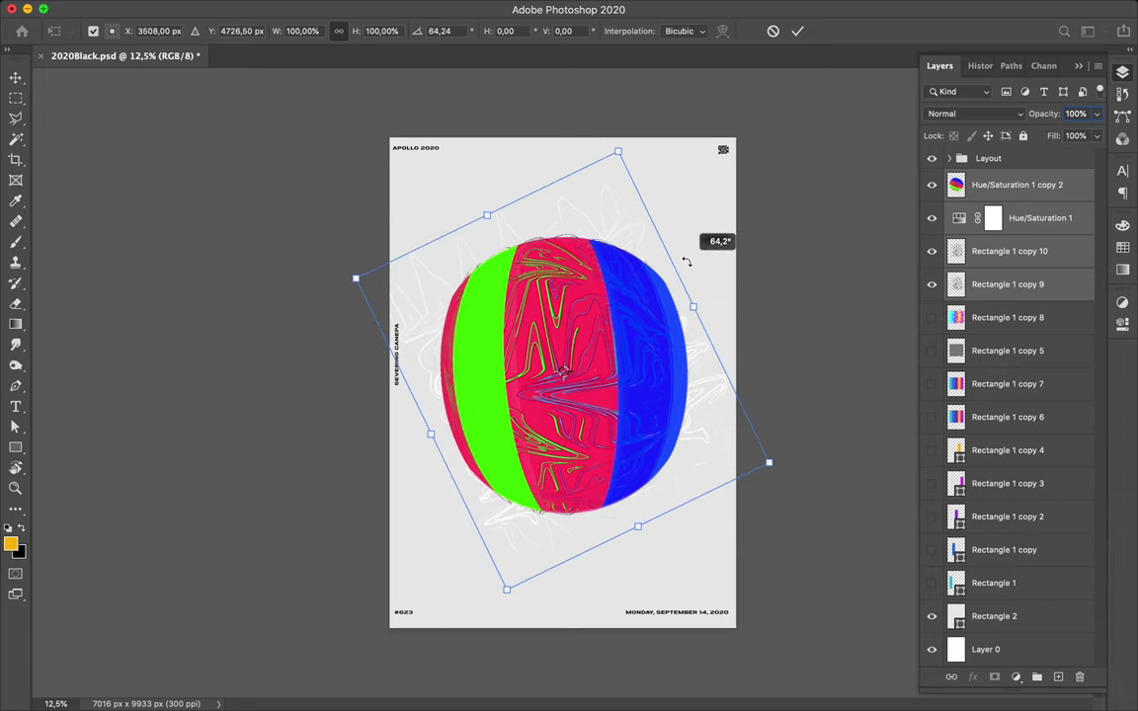
left_click_drag(686, 261, 683, 258)
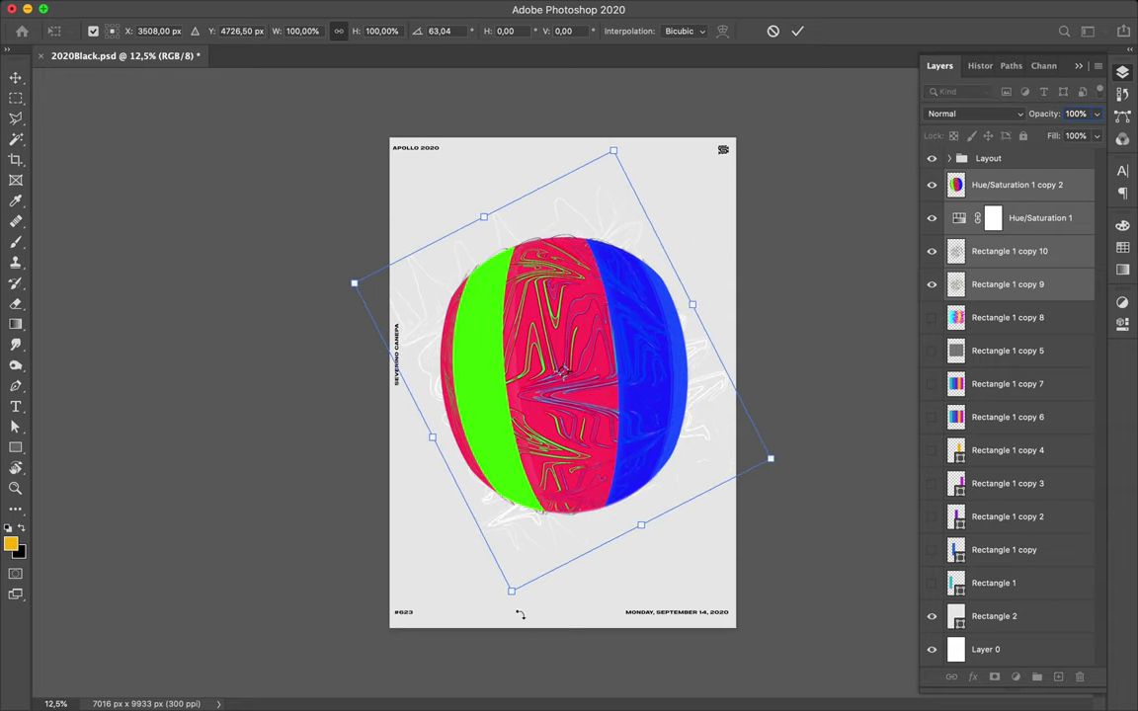
left_click_drag(525, 529, 546, 449)
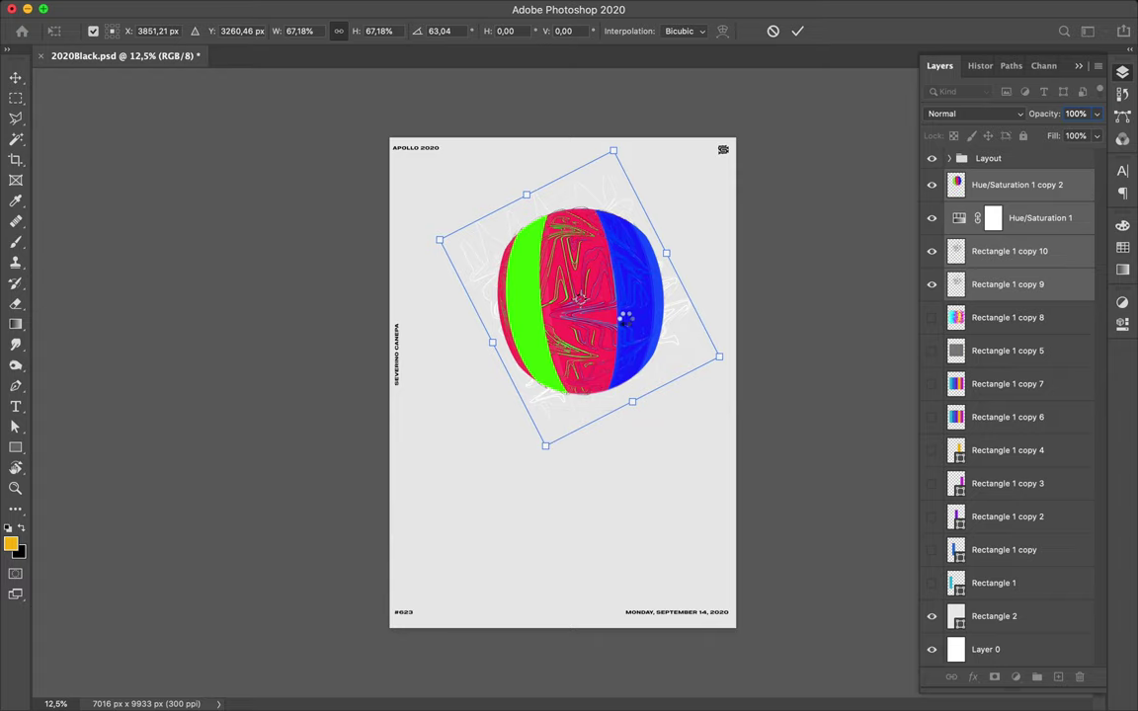
key("Return")
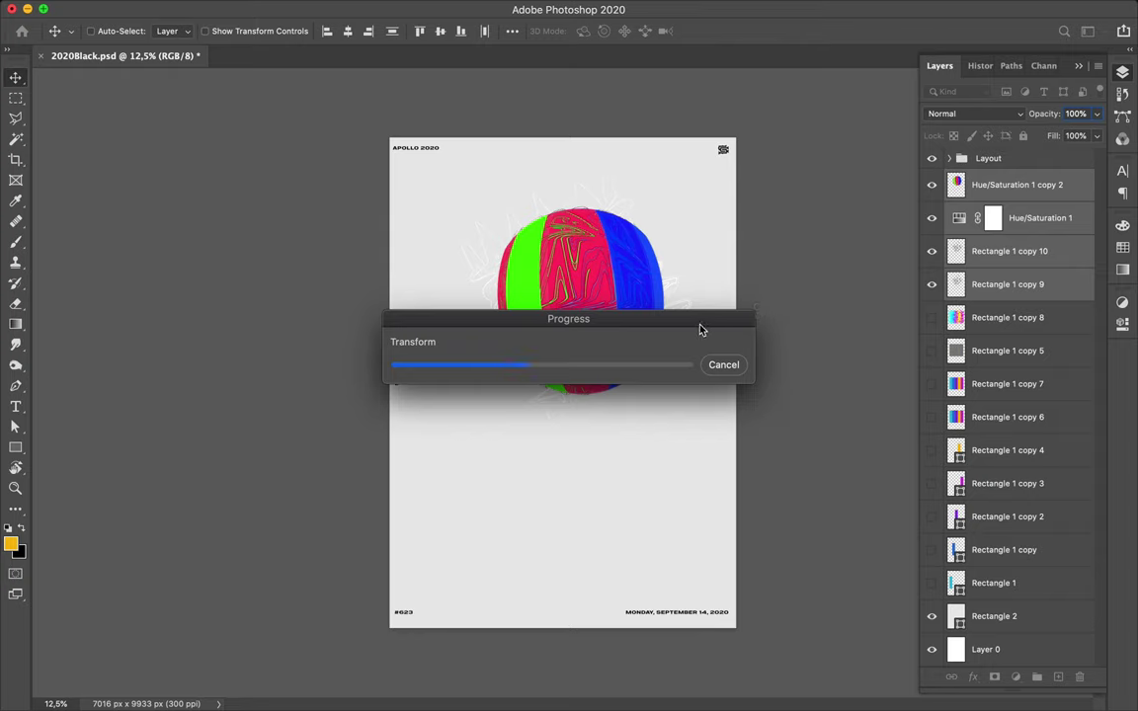
Cancel the processing transform and delete the four sphere layers
left_click_drag(697, 328, 703, 520)
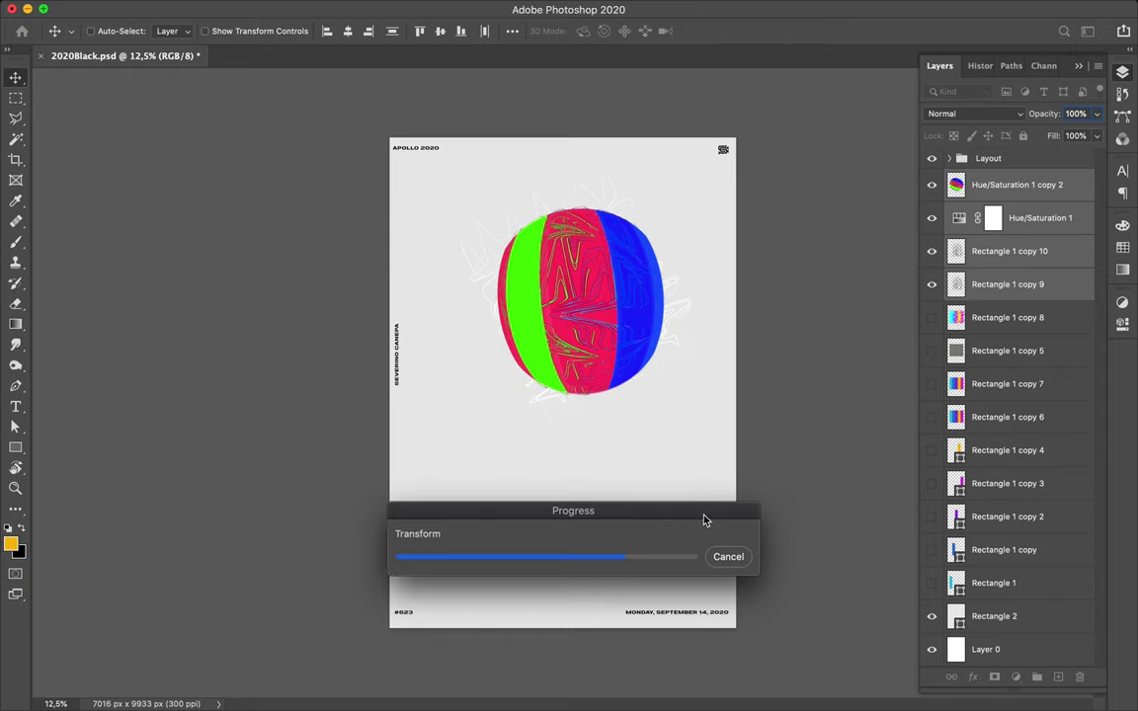
left_click(722, 556)
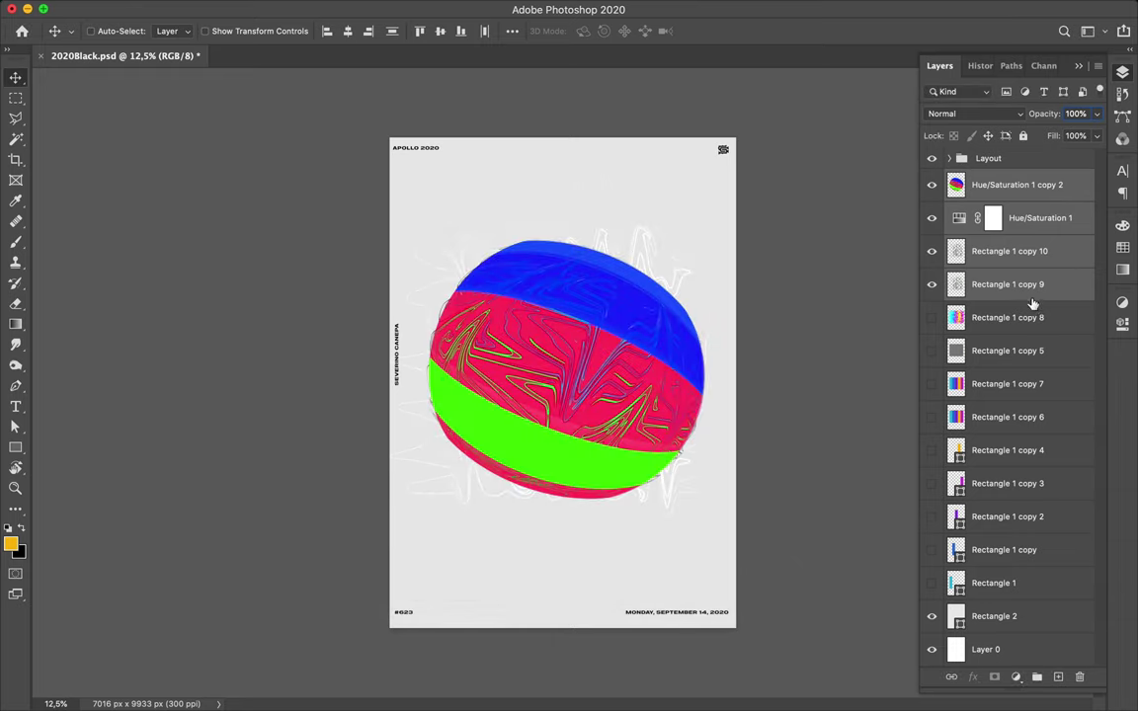
key("Delete")
Show the lower liquified stripe layers and toggle copies 5 and 8 to compare the swirls
left_click_drag(932, 384, 932, 451)
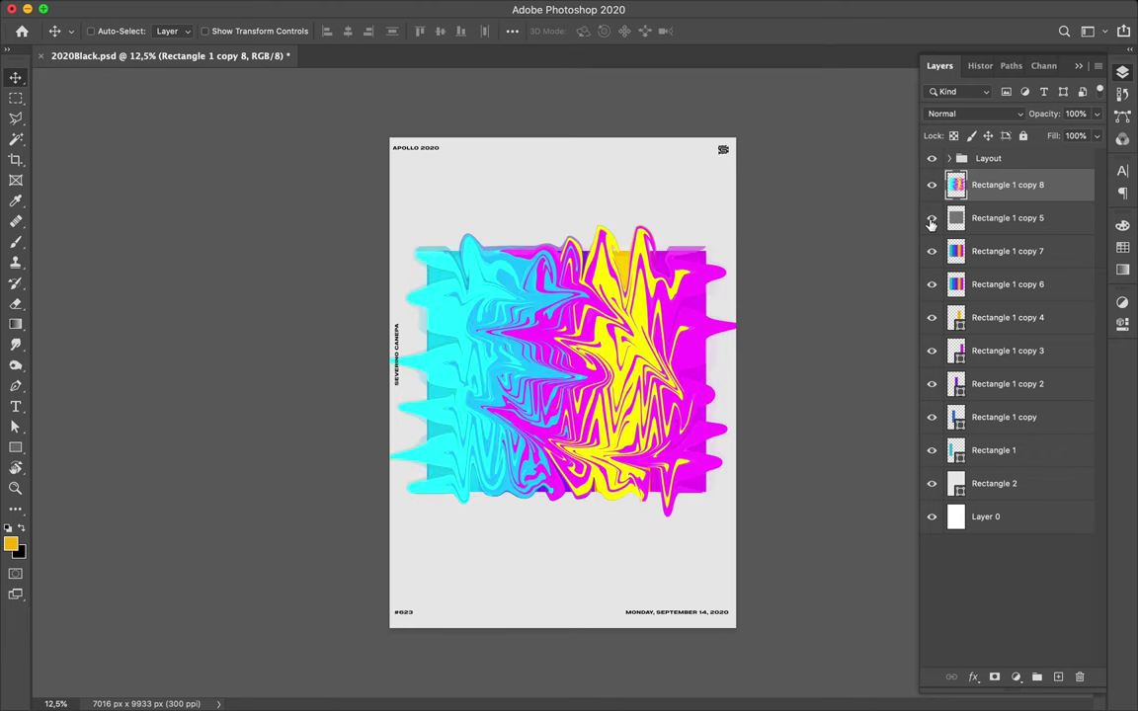
left_click(931, 219)
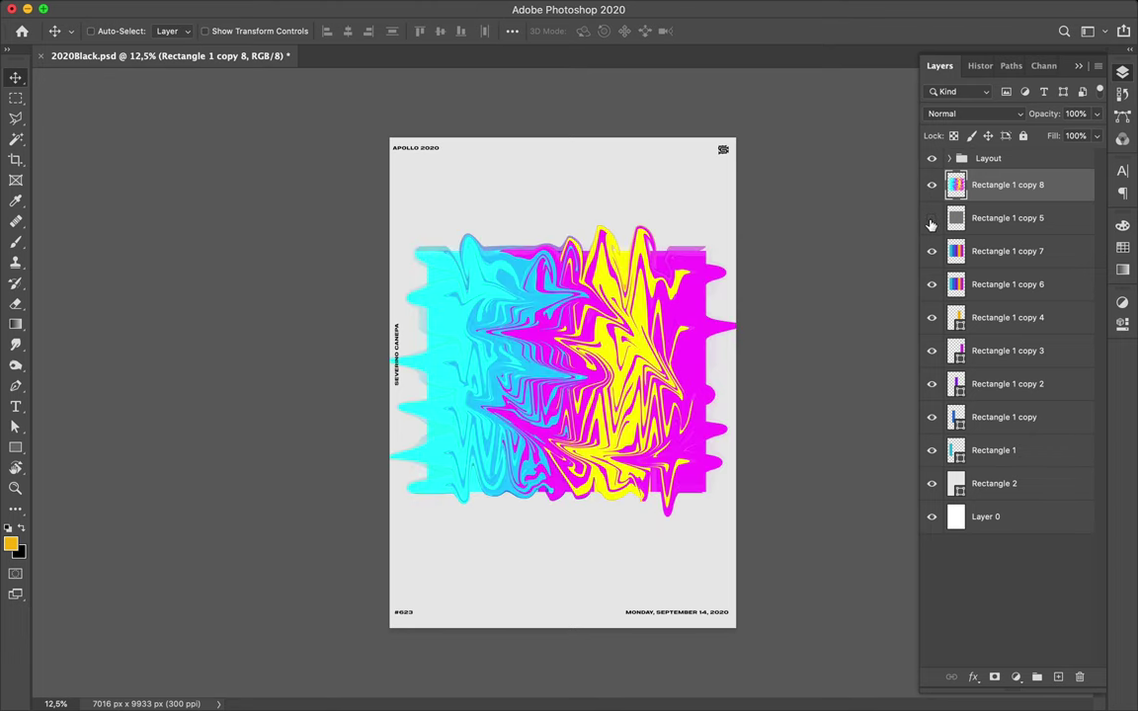
left_click(931, 224)
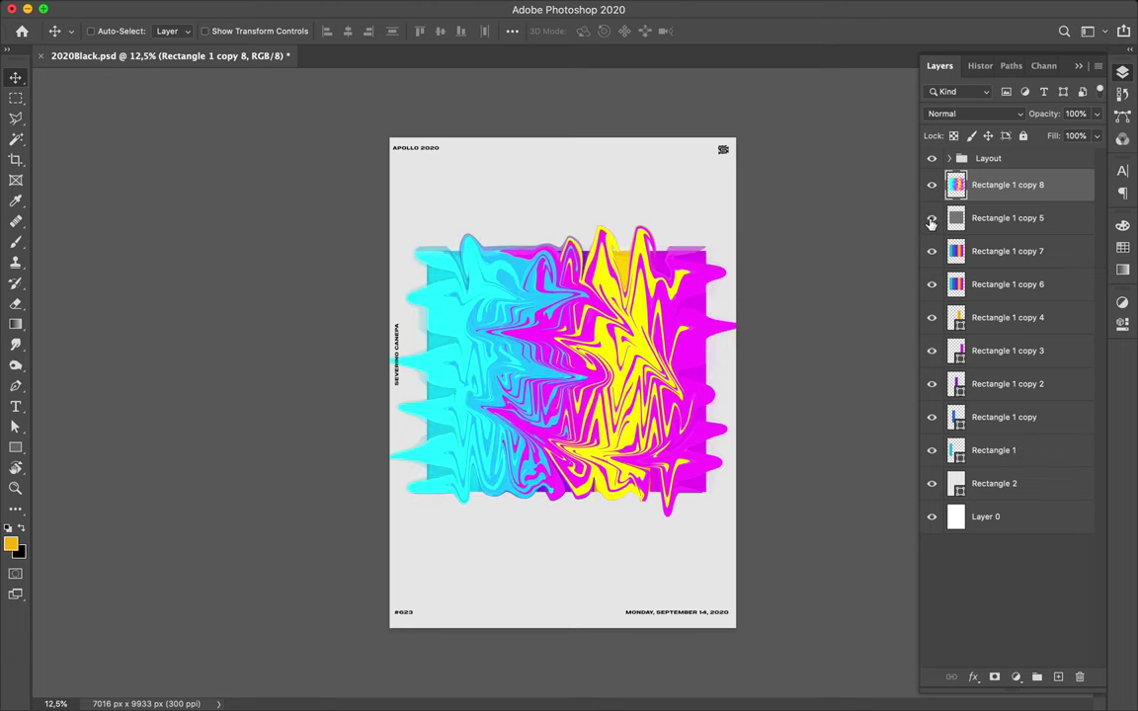
left_click(931, 223)
left_click(930, 223)
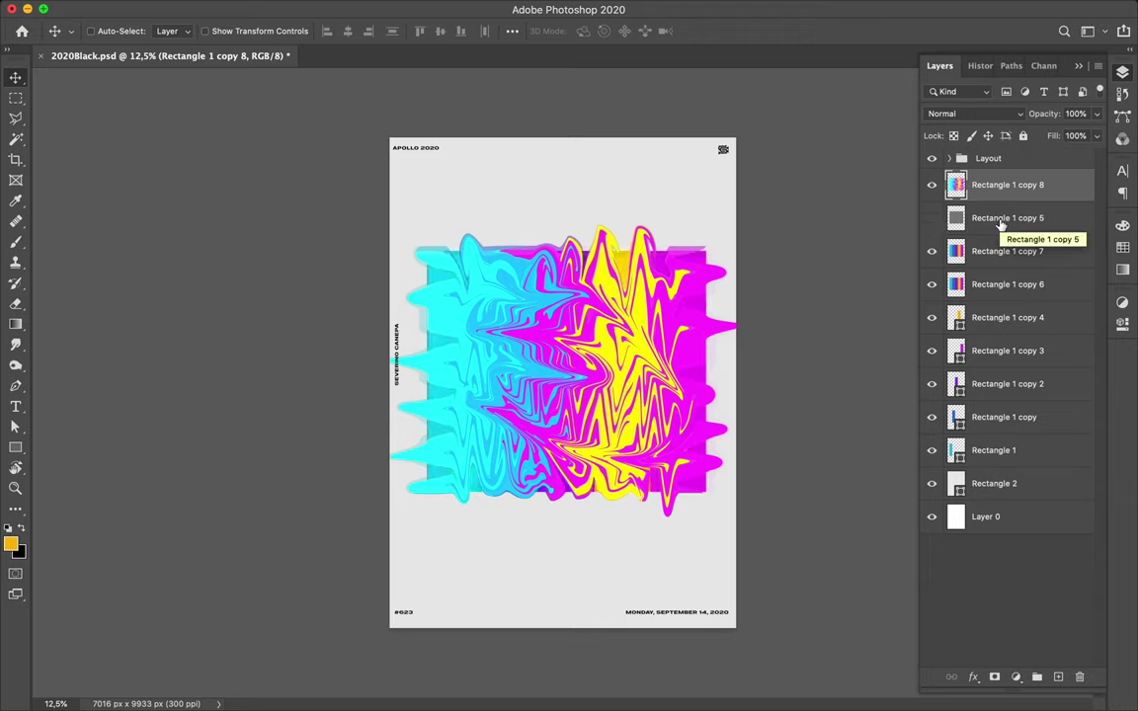
left_click(934, 252)
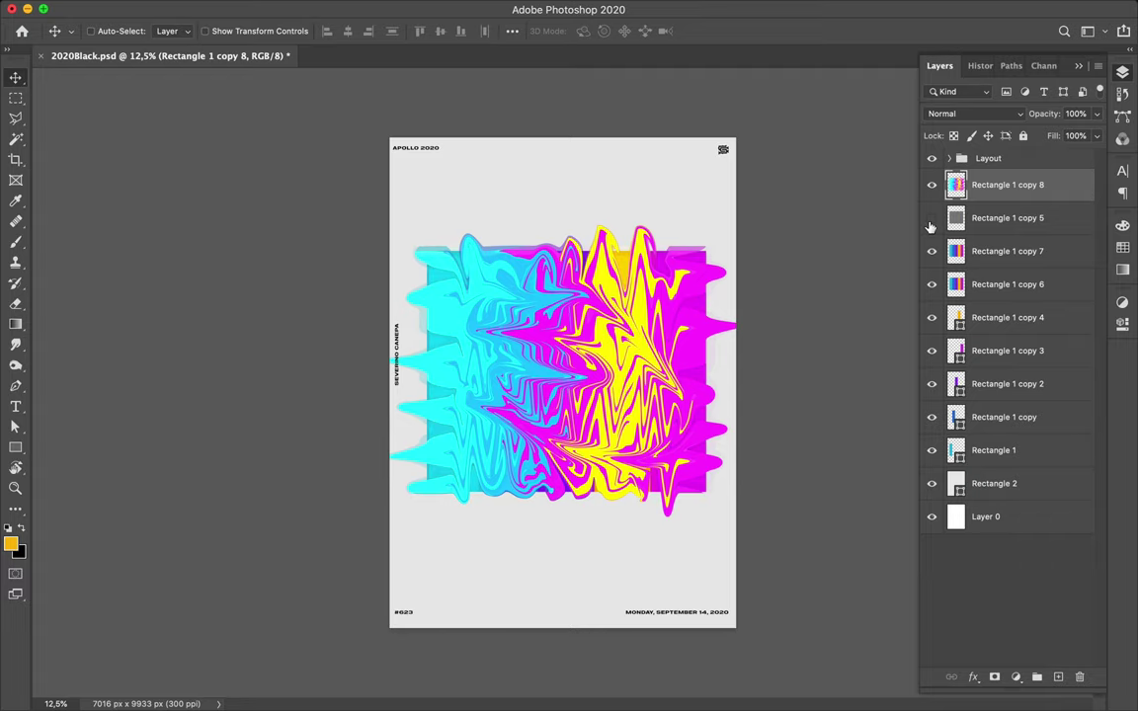
left_click(932, 185)
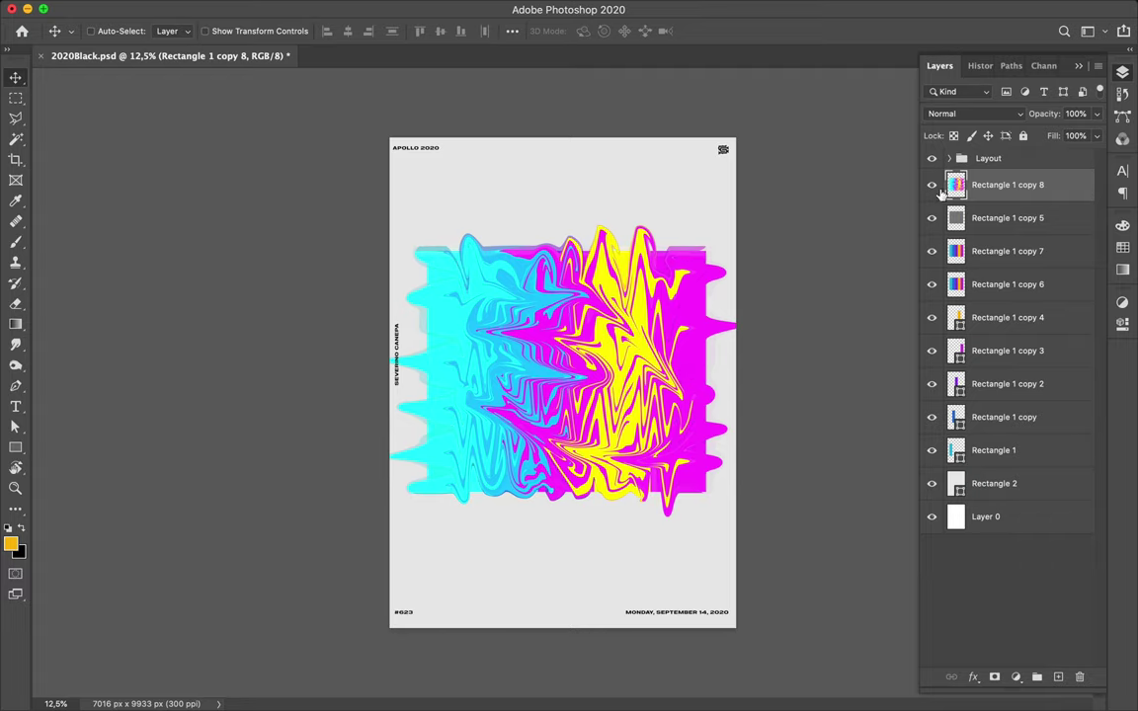
left_click(931, 186)
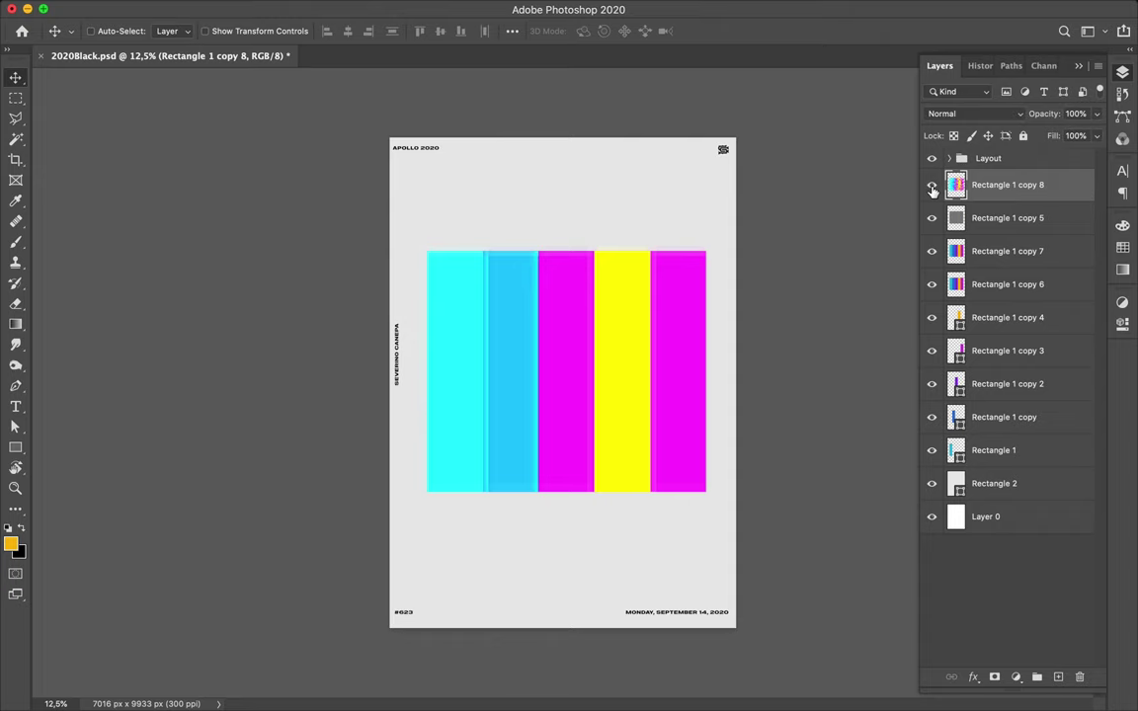
left_click(931, 186)
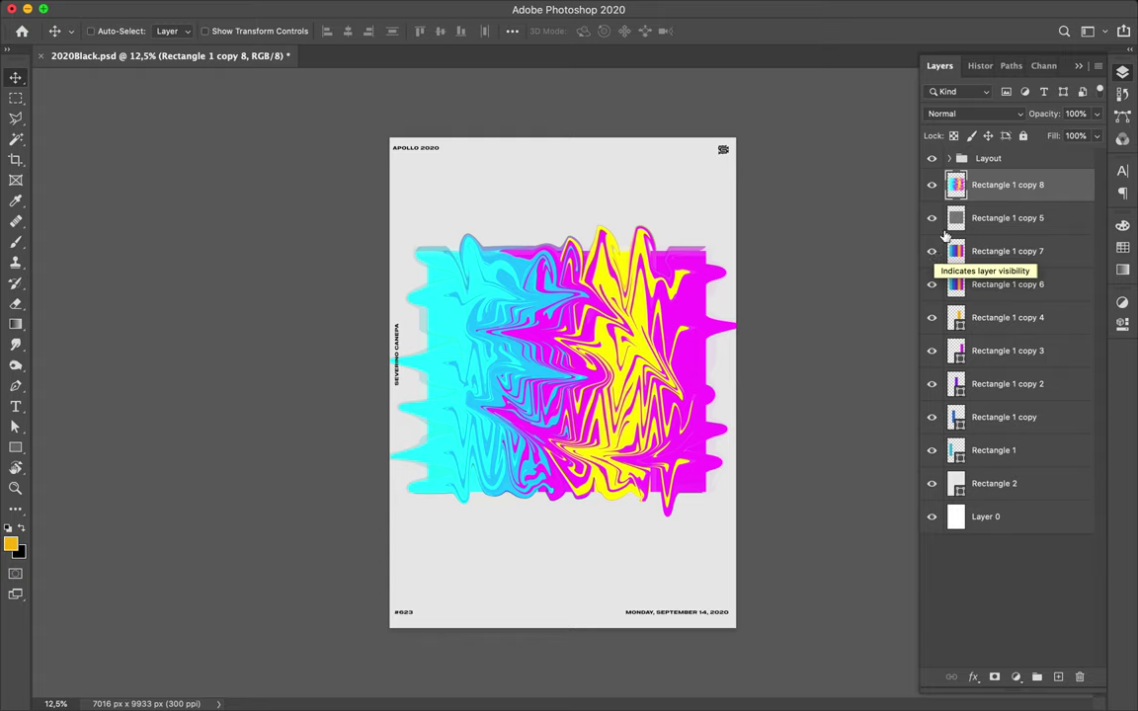
Delete the swirls lying outside the stripe rectangle's selection
left_click(956, 218, "super")
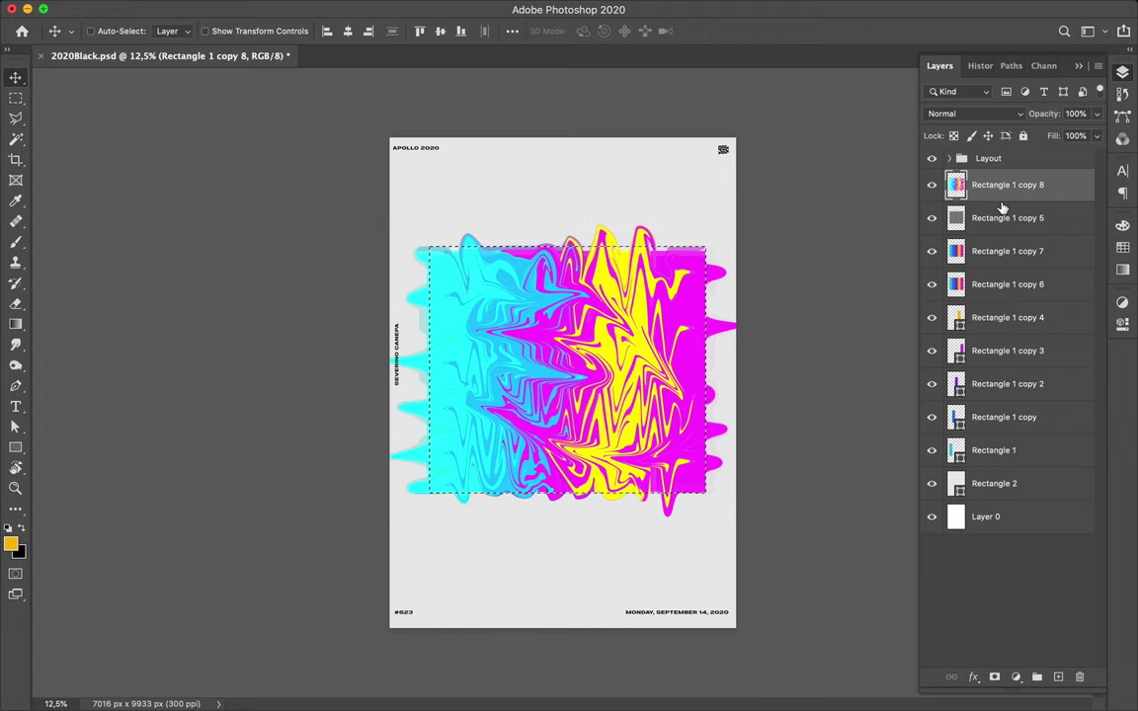
key("super+shift+i")
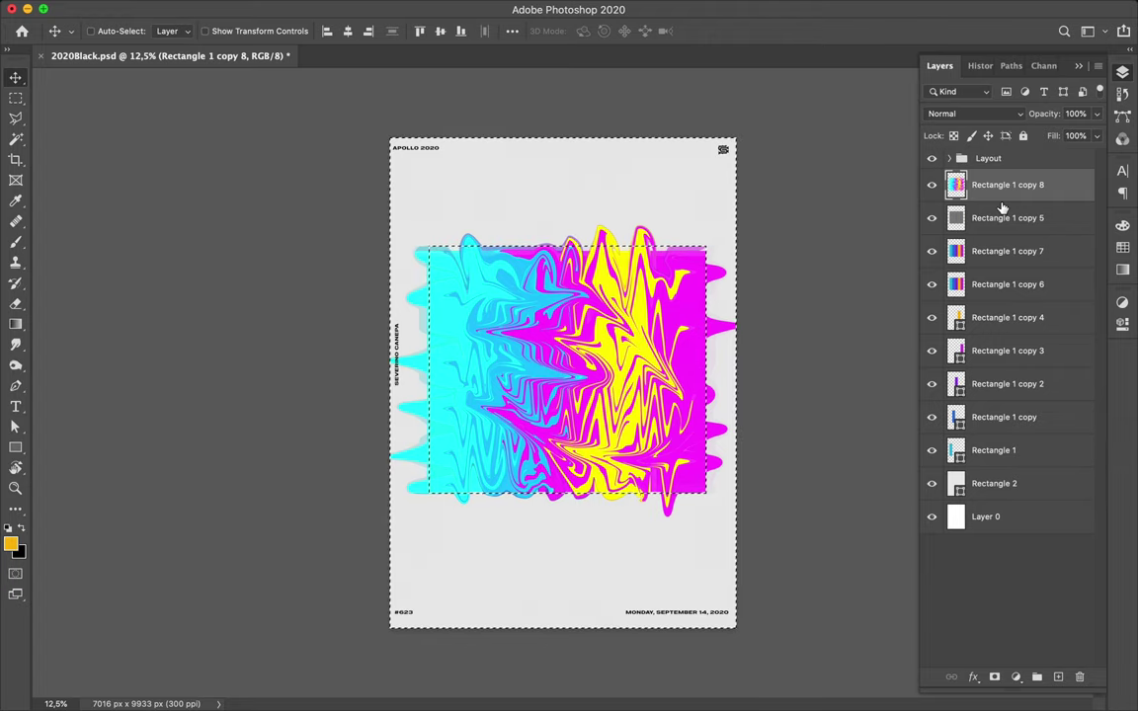
key("BackSpace")
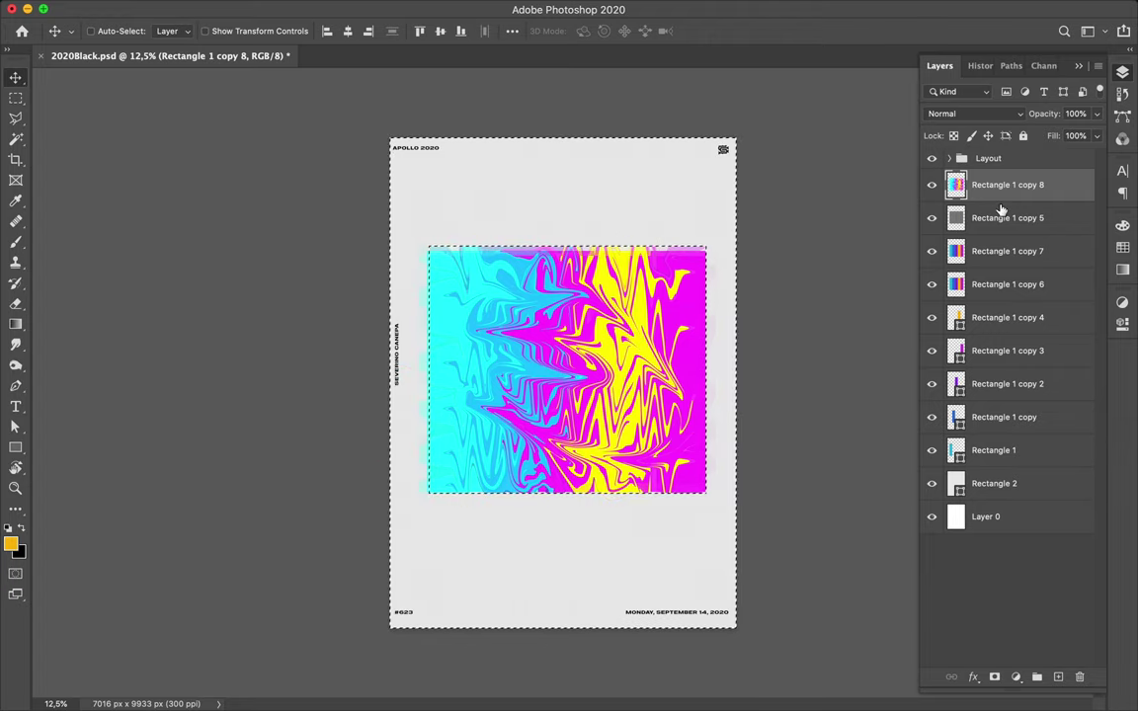
Check the blend modes of Rectangle 1 copies 5, 7 and 6, then deselect
left_click(997, 214)
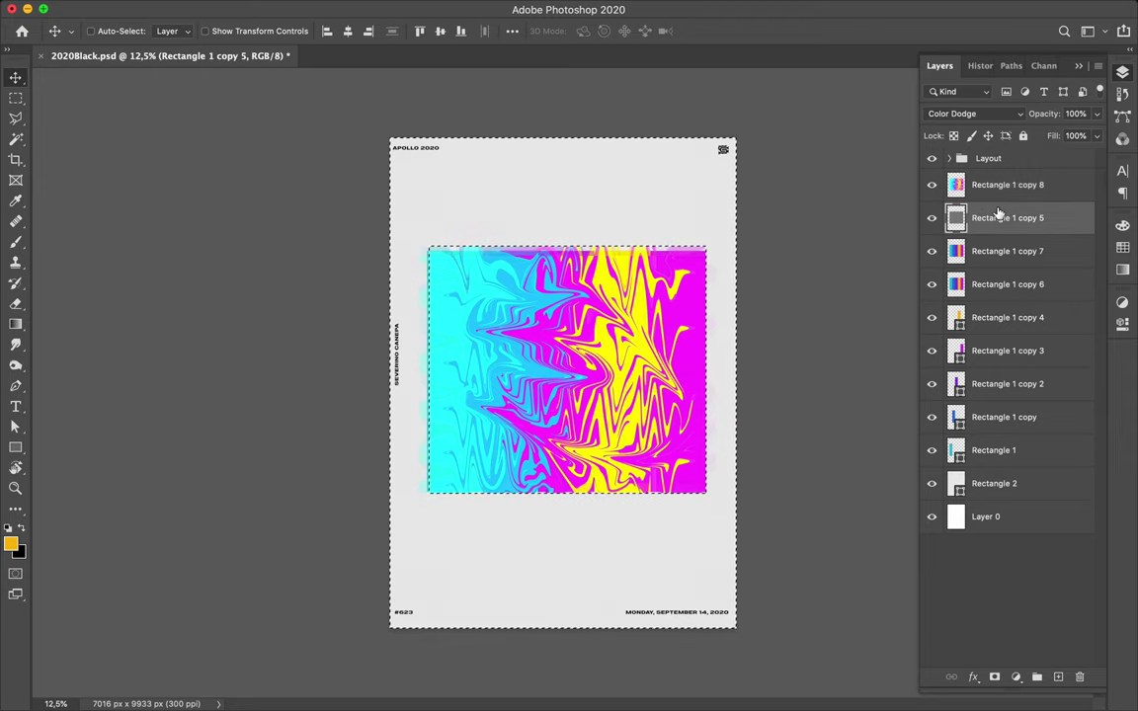
left_click(997, 252)
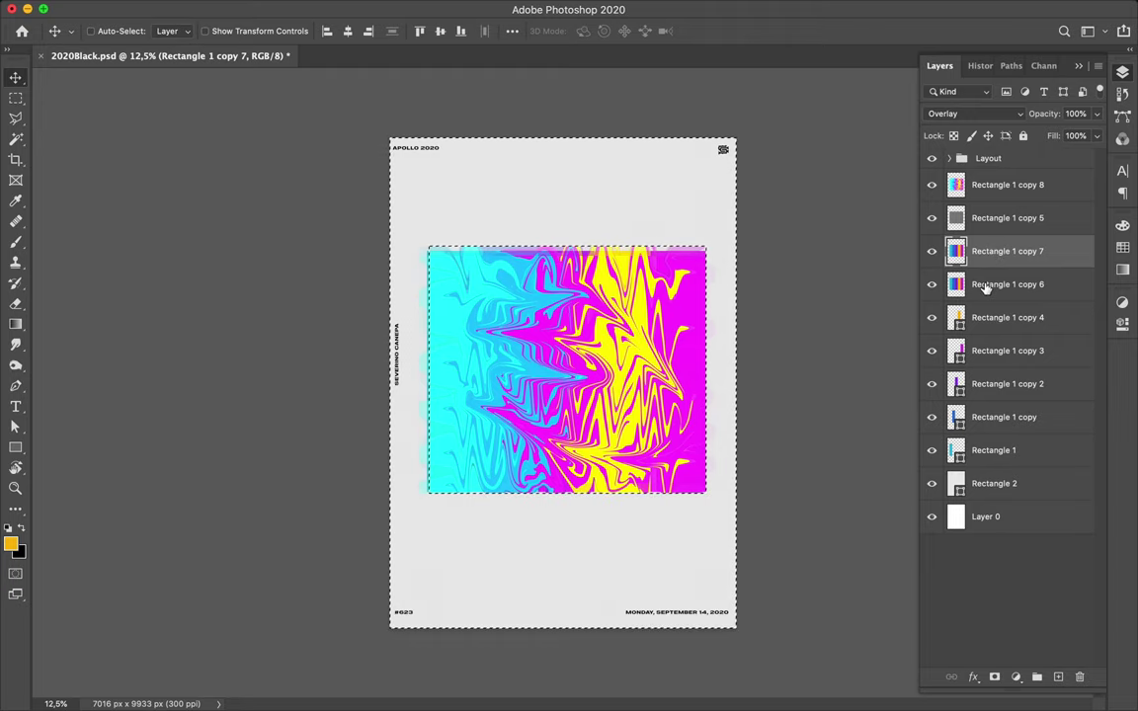
left_click(982, 286)
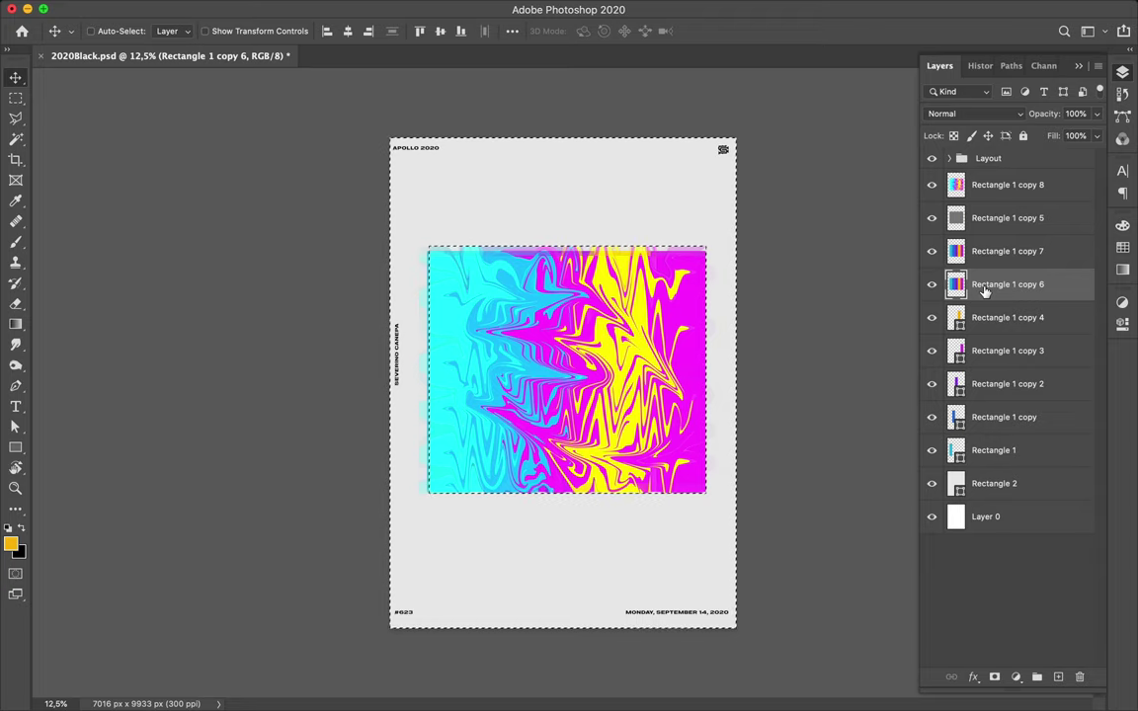
left_click(983, 197)
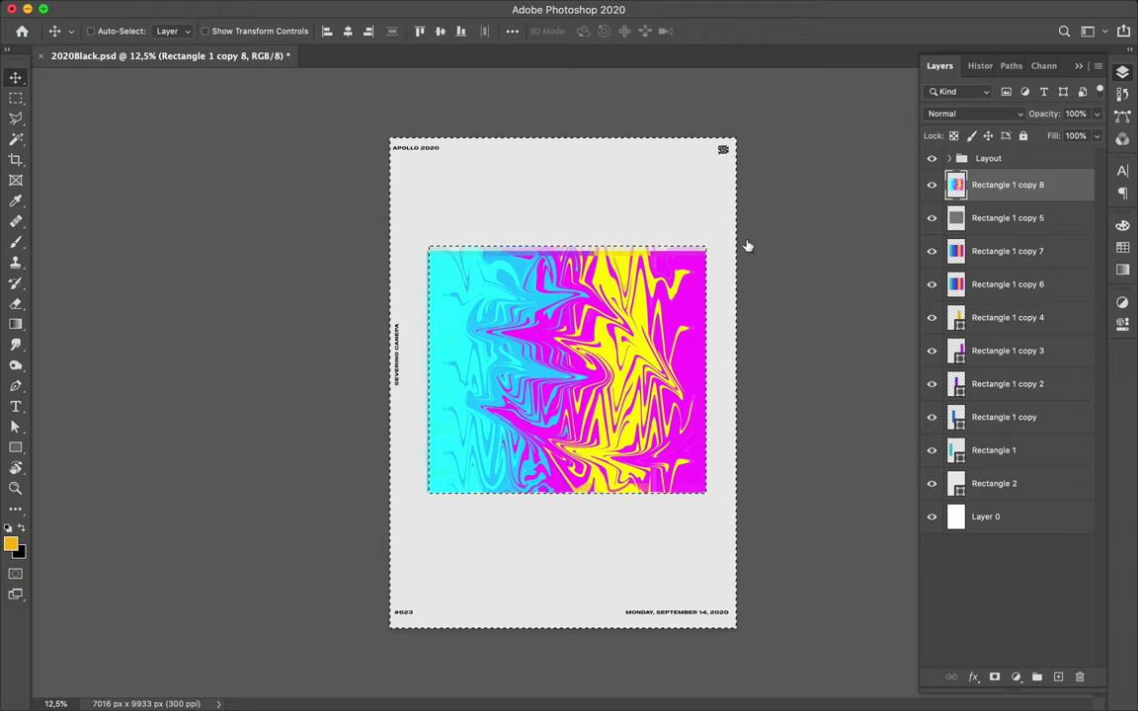
key("ctrl+d")
key("m")
key("alt+bracketleft")
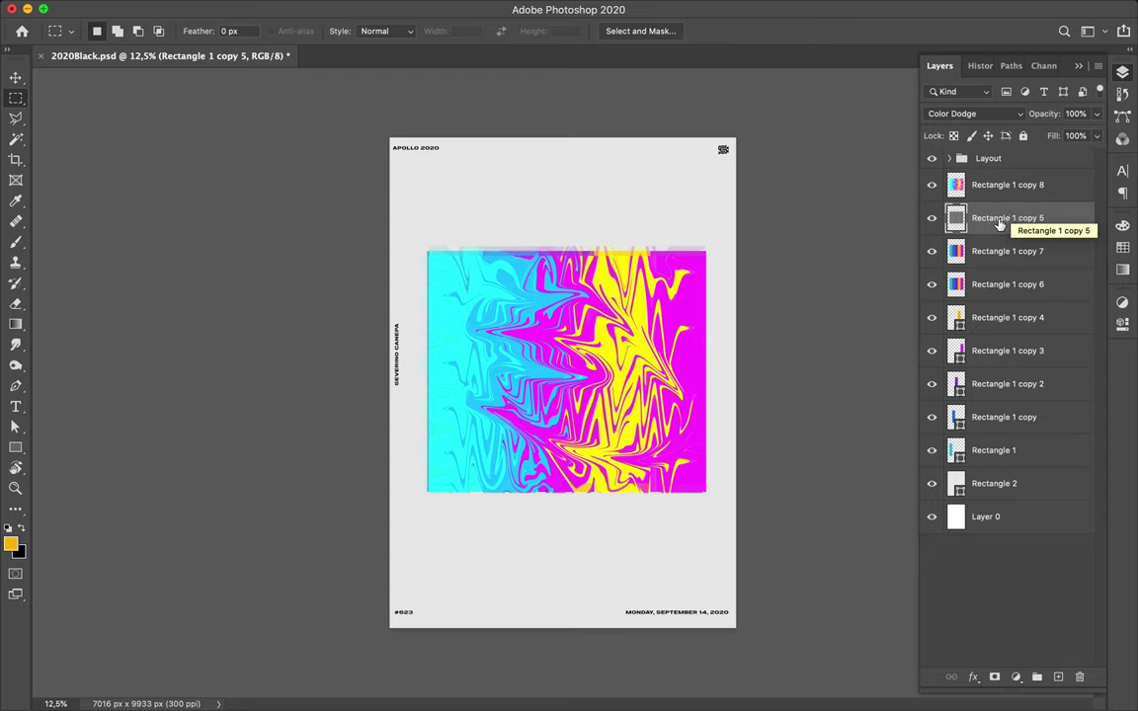
Compare copy 5's visibility, then select Rectangle 1 copy 8 and open its blend mode list
left_click(932, 224)
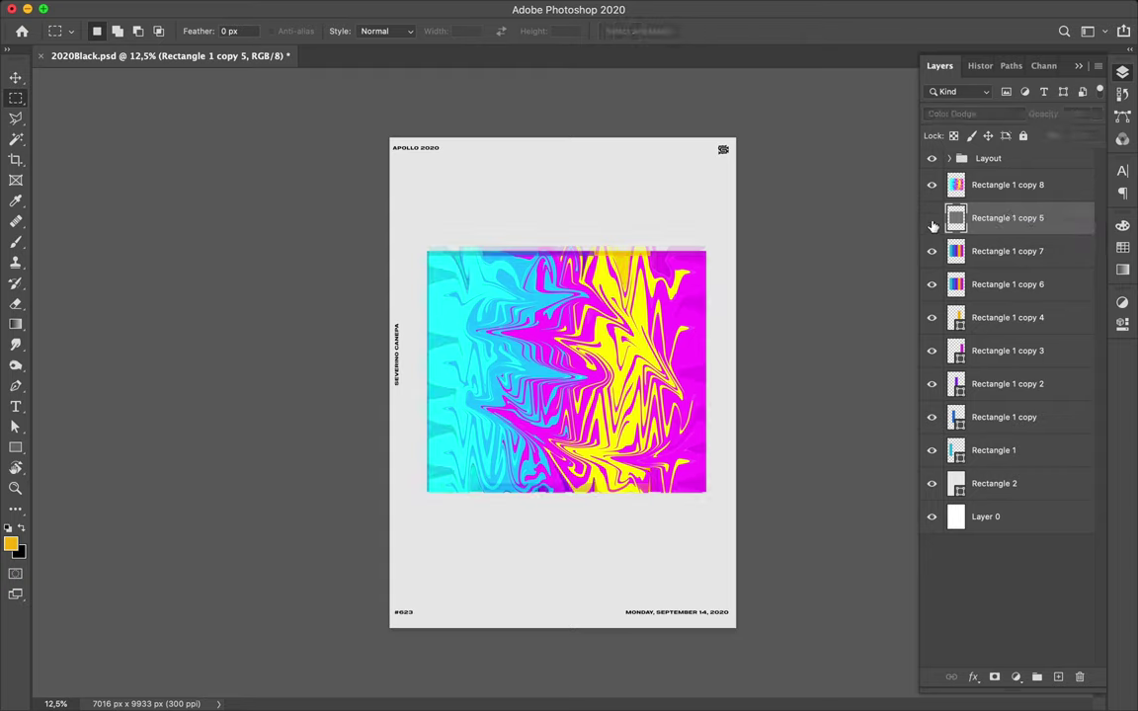
left_click(932, 224)
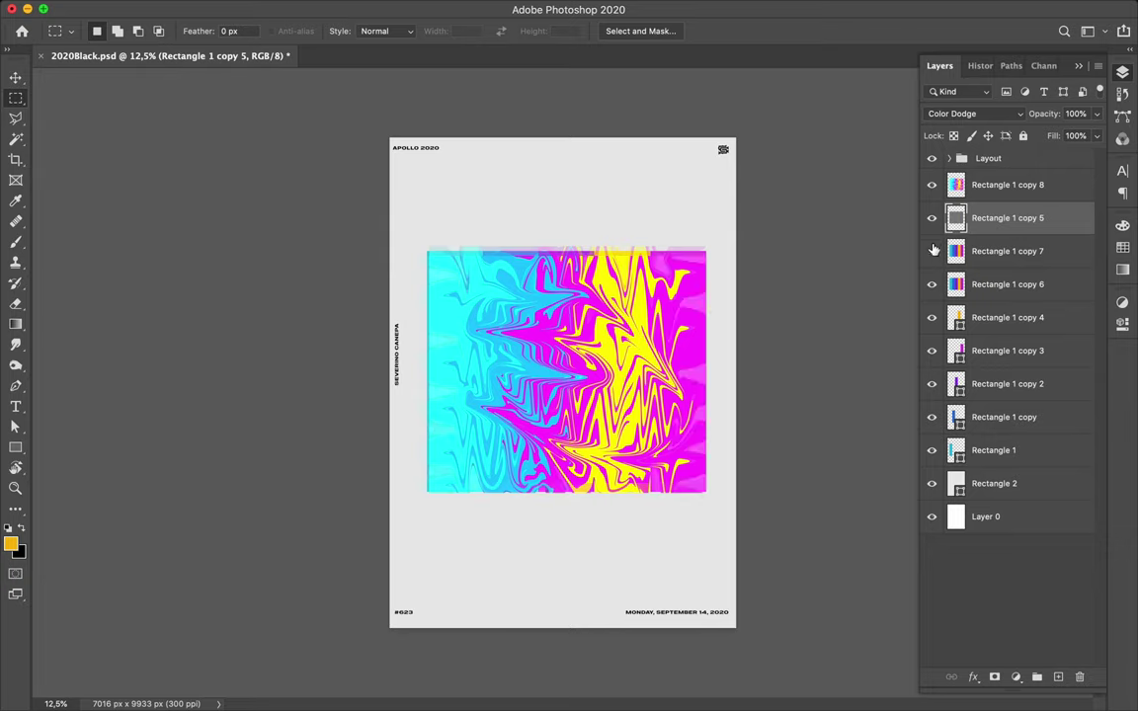
left_click(932, 250)
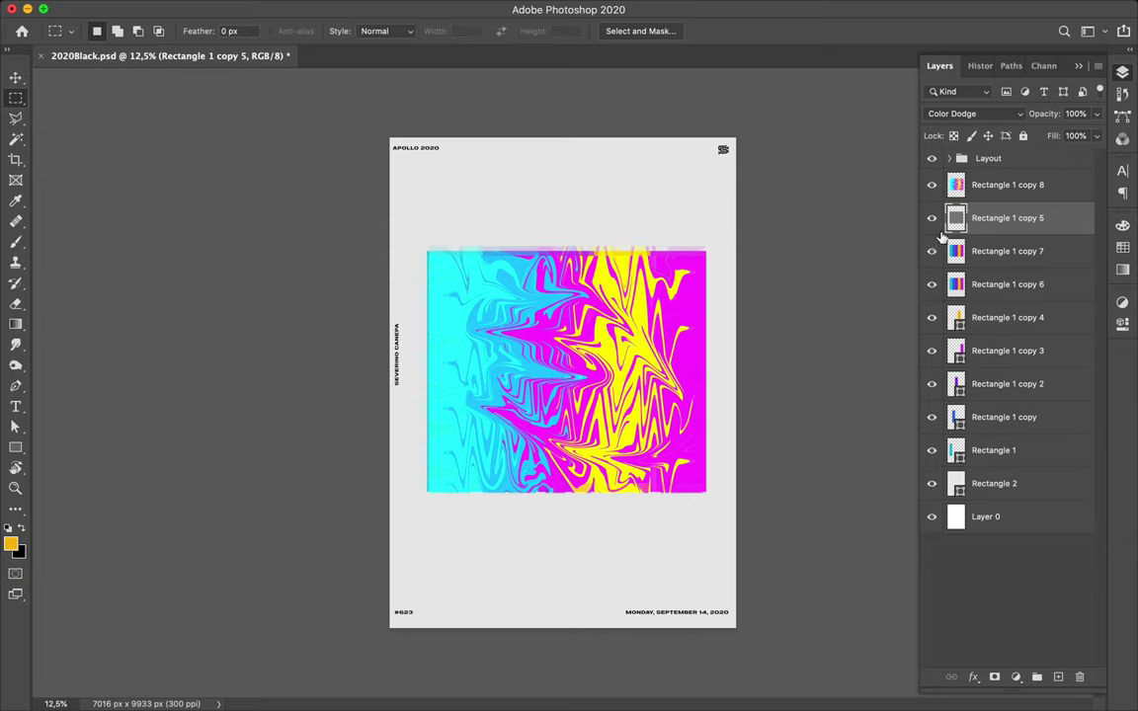
left_click(978, 194)
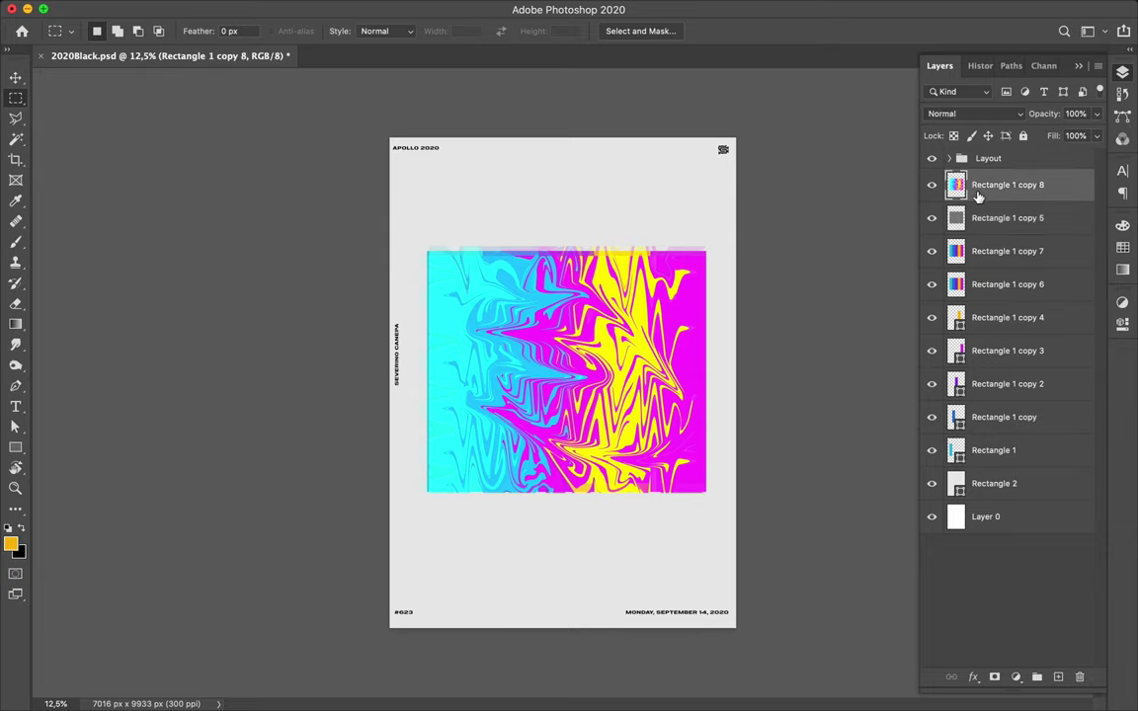
left_click(1022, 116)
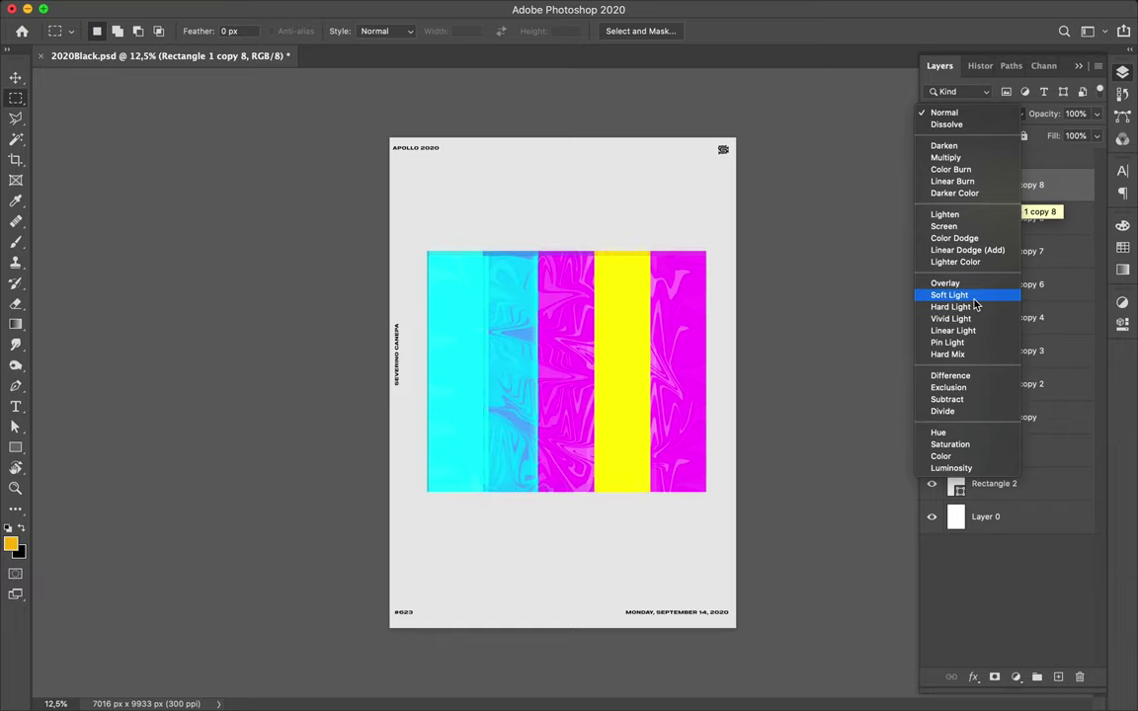
Duplicate the Soft Light swirl layer and set the top copy to Linear Burn
left_click(974, 299)
left_click_drag(1015, 197, 1011, 173)
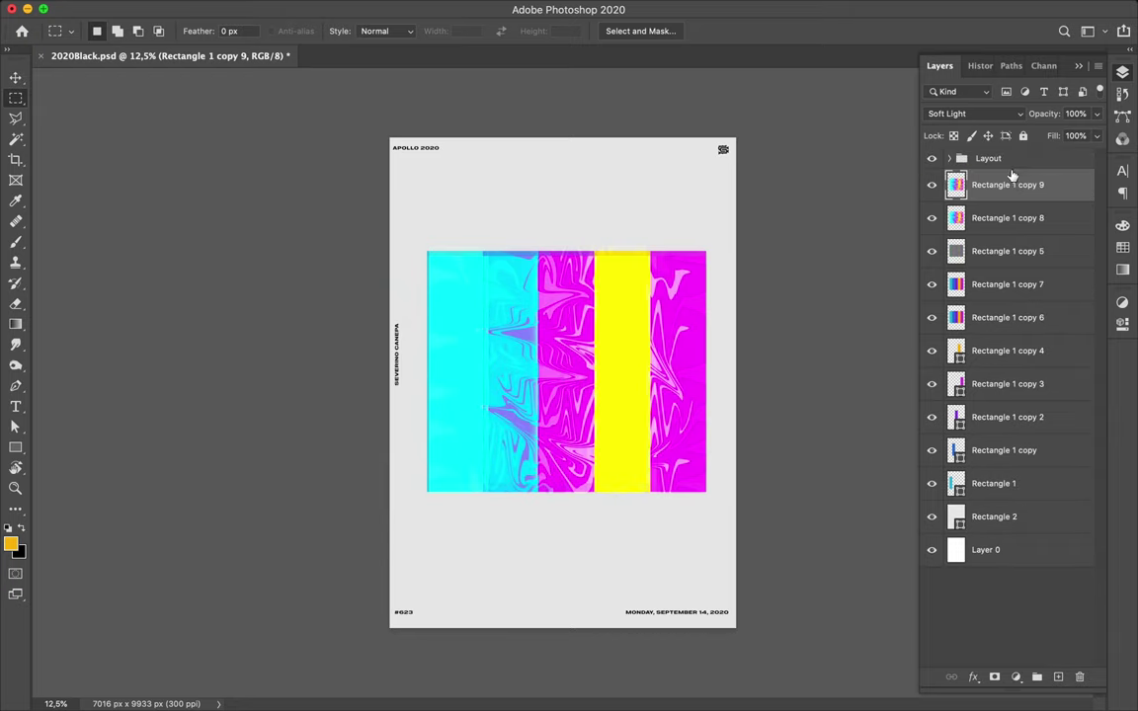
left_click(1001, 114)
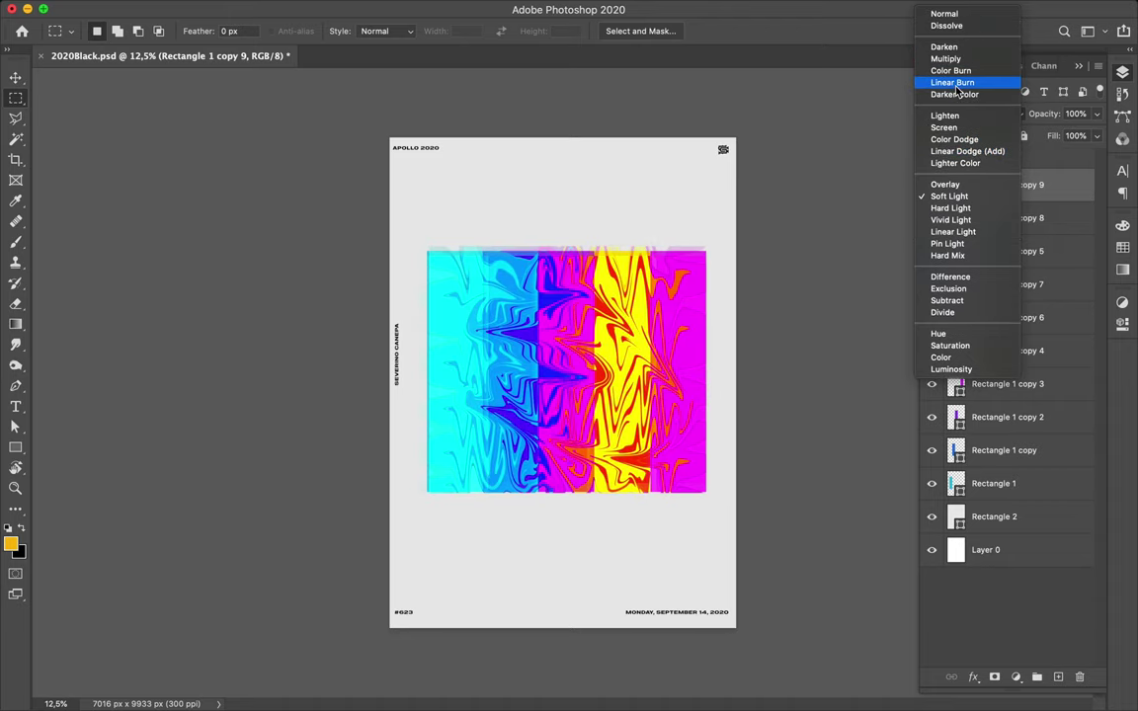
left_click(953, 83)
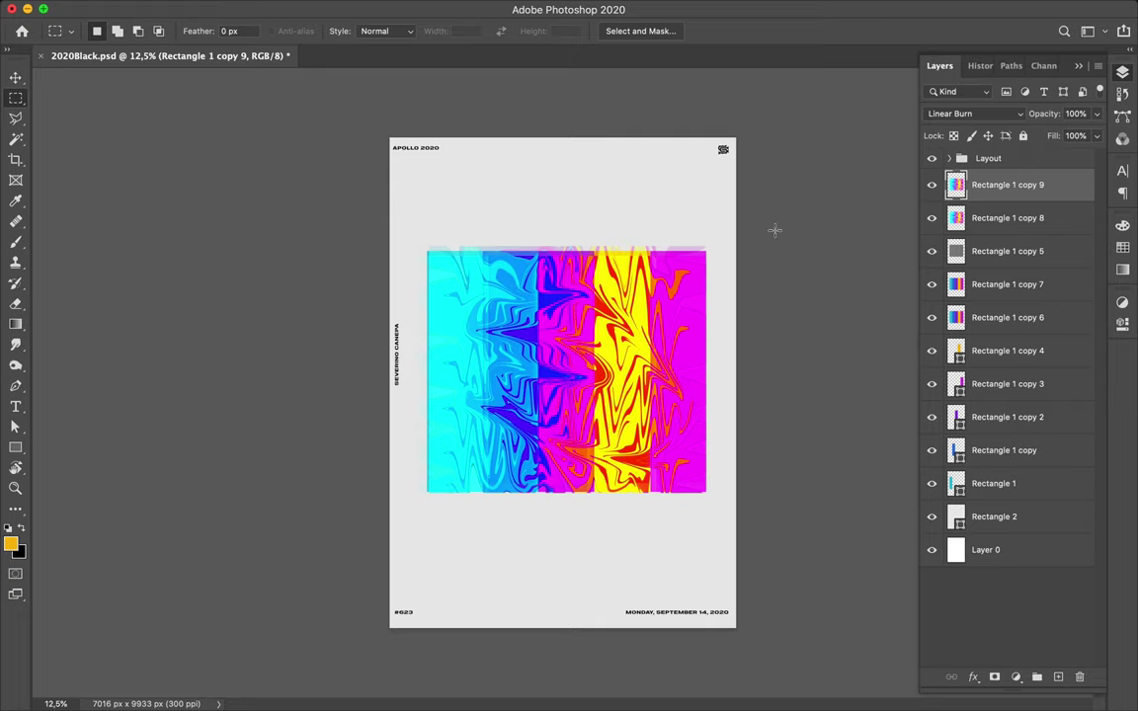
Lower the fill of Rectangle 1 copy 8 and copy 9 to 46%
left_click(987, 218, "shift")
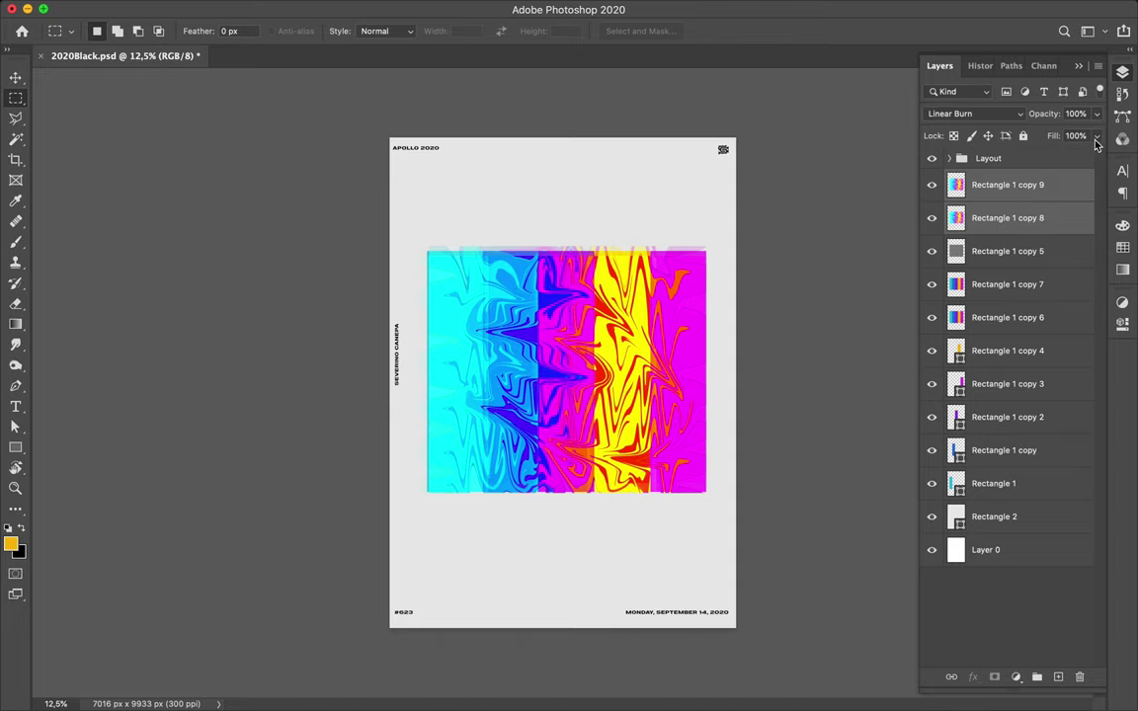
left_click(1095, 138)
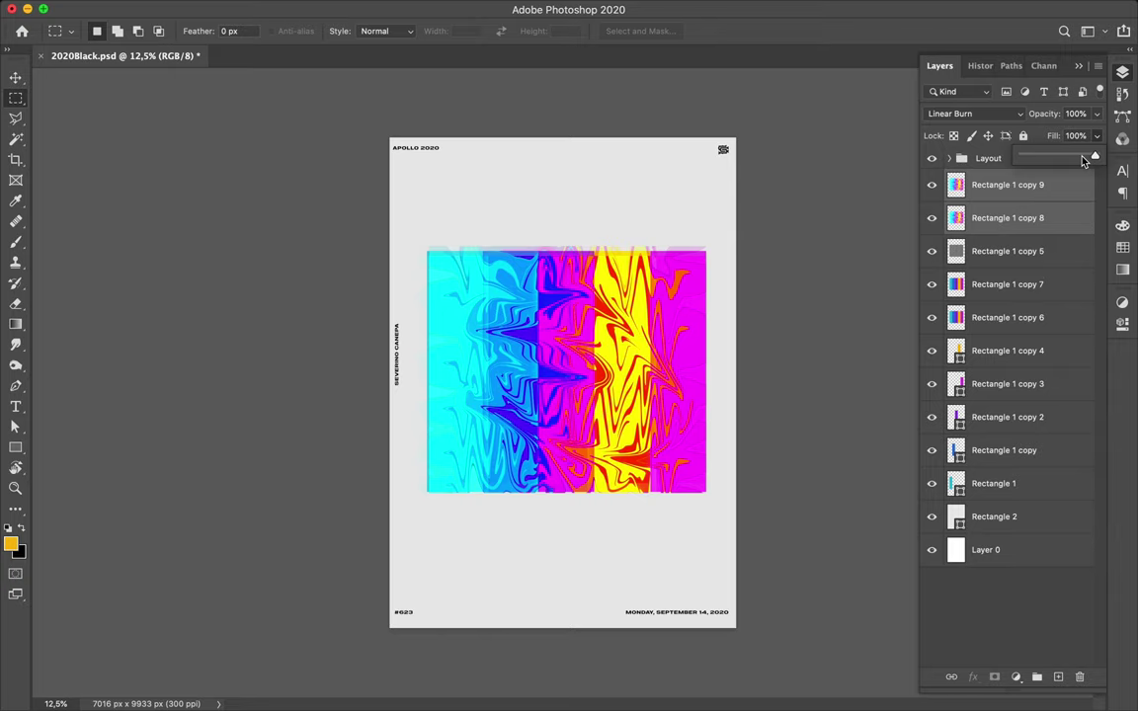
left_click_drag(1083, 161, 1079, 160)
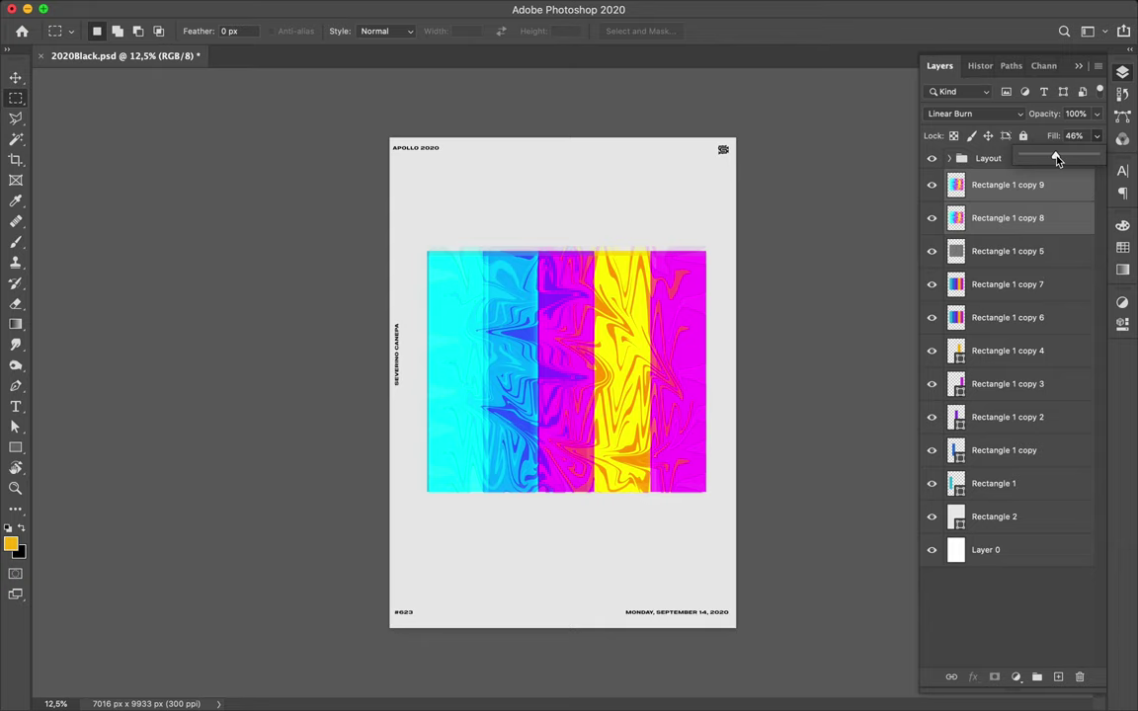
key("v")
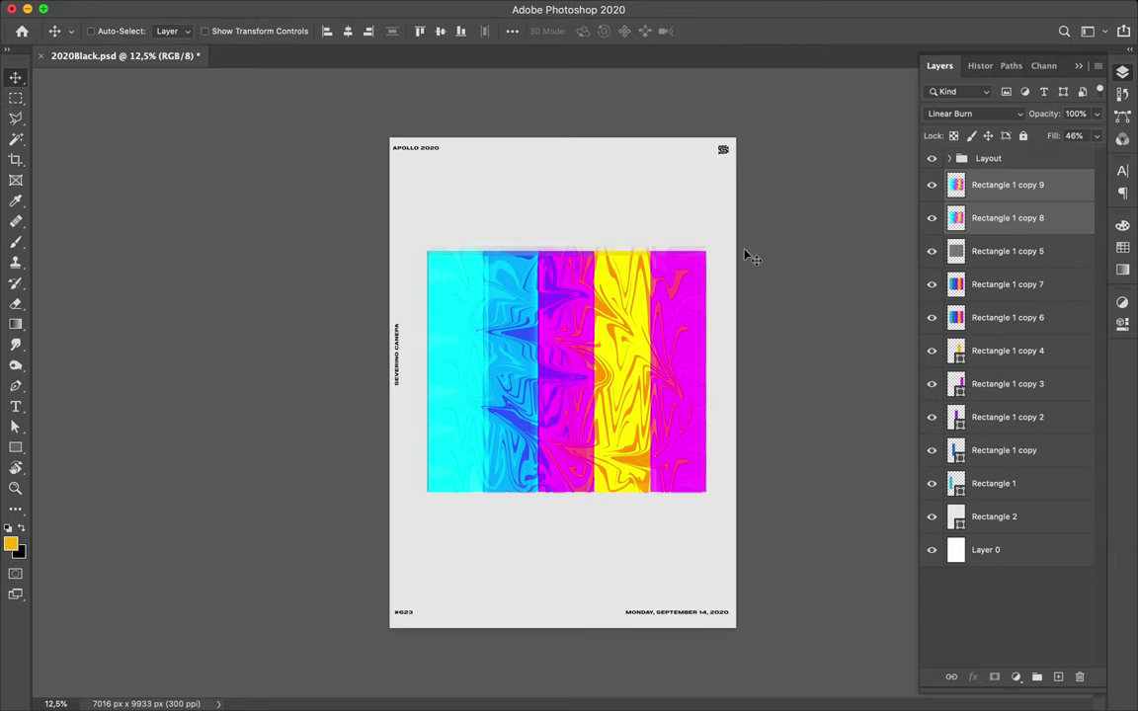
Hide copy 4 down to Rectangle 1, keep grey Rectangle 2 visible, and select copies 9–6
left_click(1002, 353)
left_click_drag(933, 354, 937, 518)
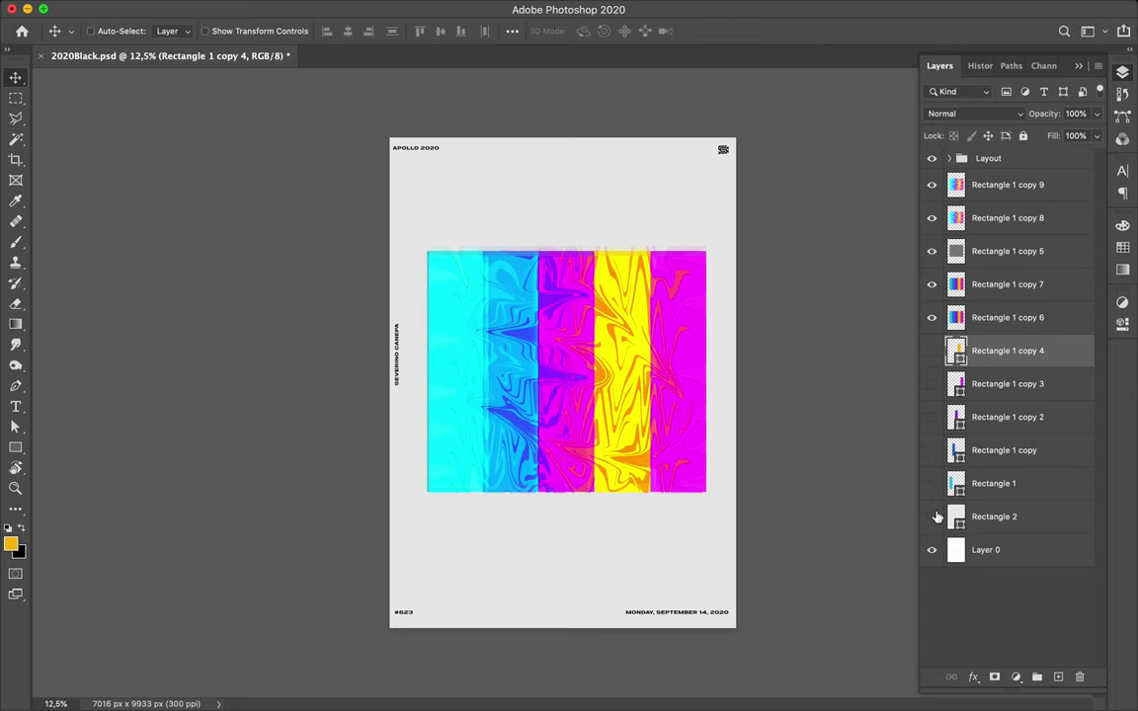
left_click(932, 517)
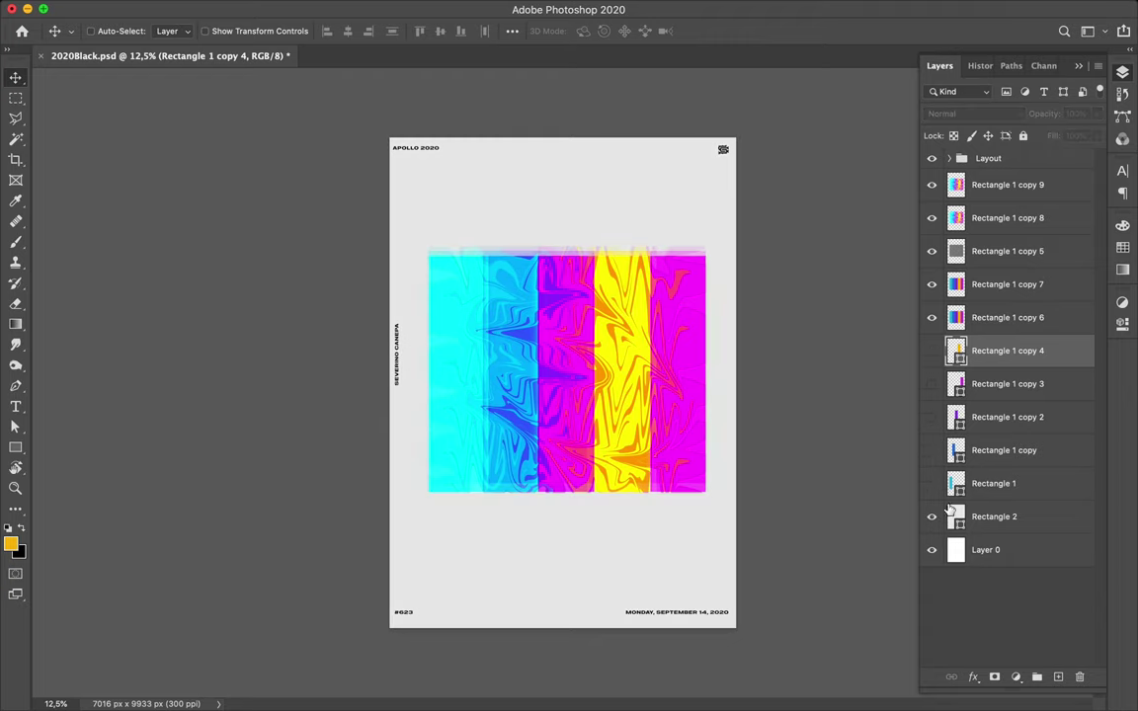
left_click(1002, 320)
left_click(993, 184, "shift")
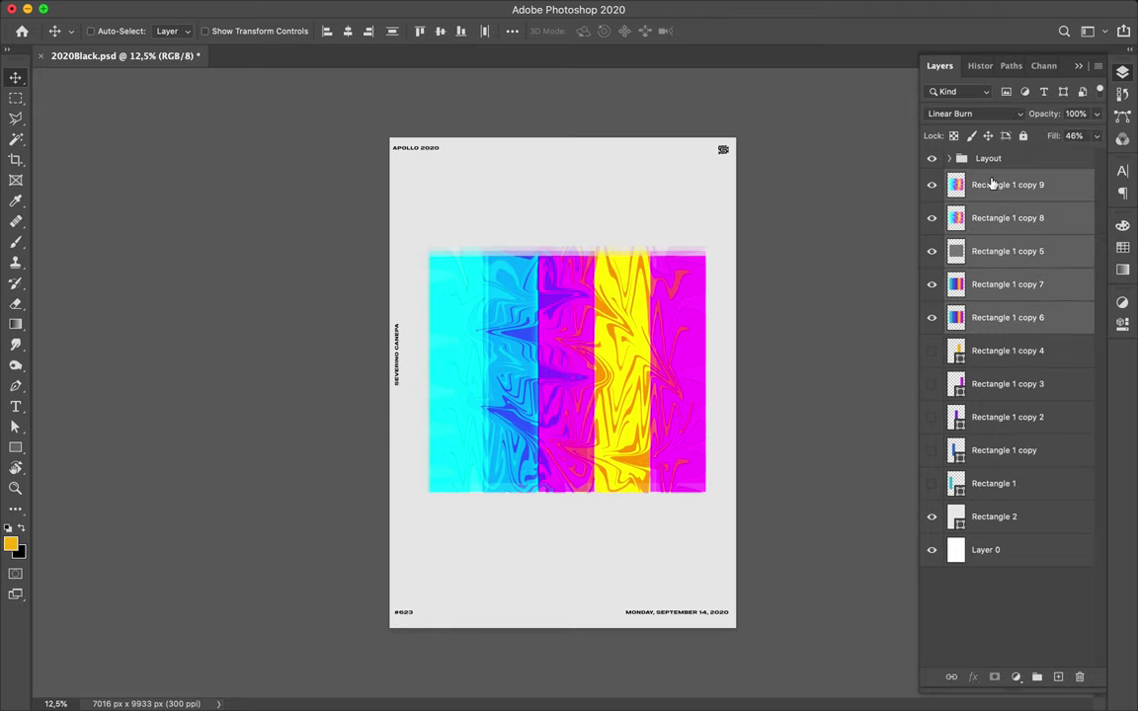
Scale the five stripe layers to about 92.55%, move them lower, and duplicate them
key("ctrl+t")
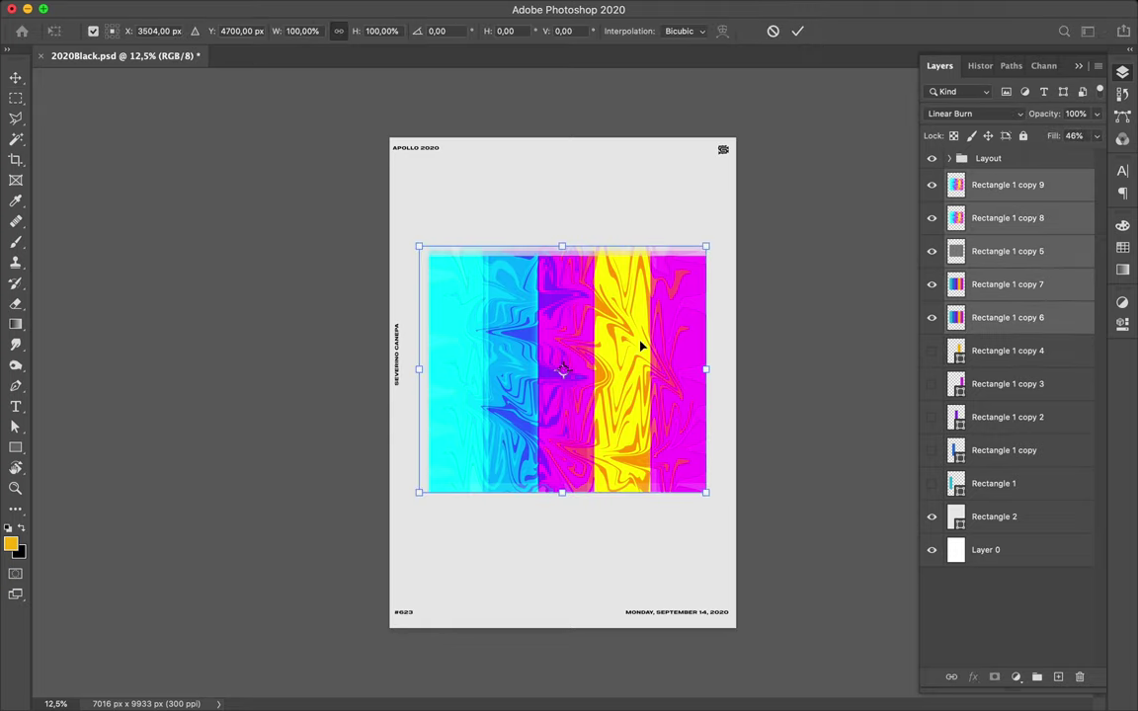
left_click_drag(563, 494, 563, 476)
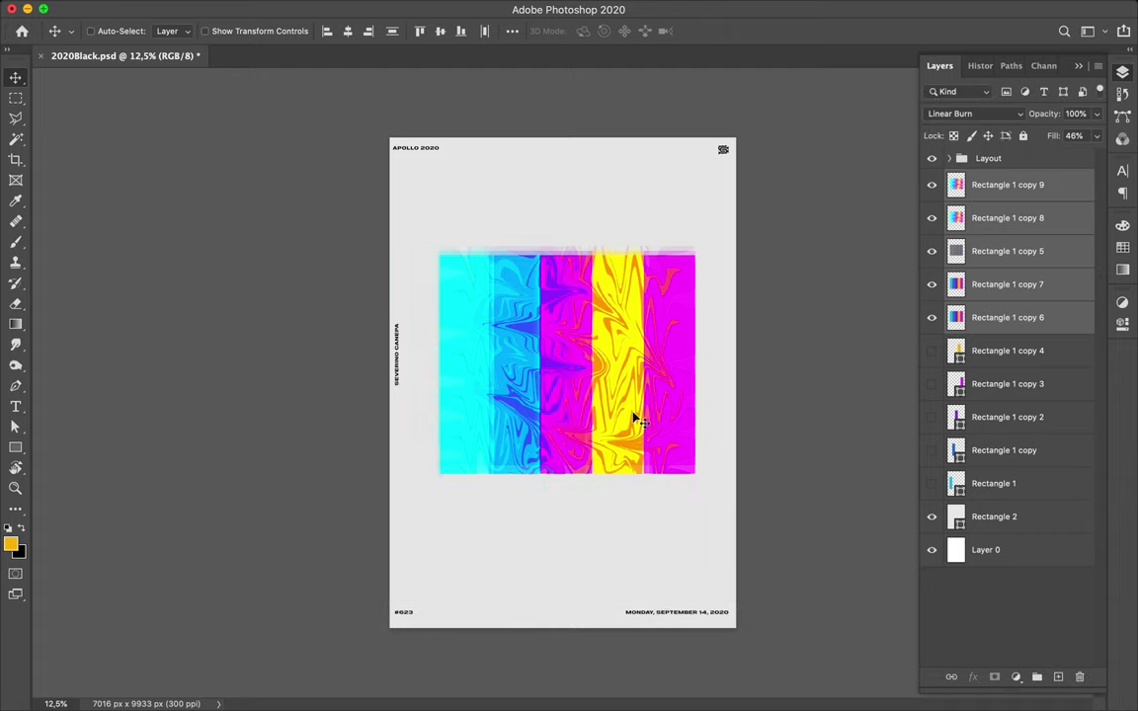
left_click_drag(613, 373, 613, 399)
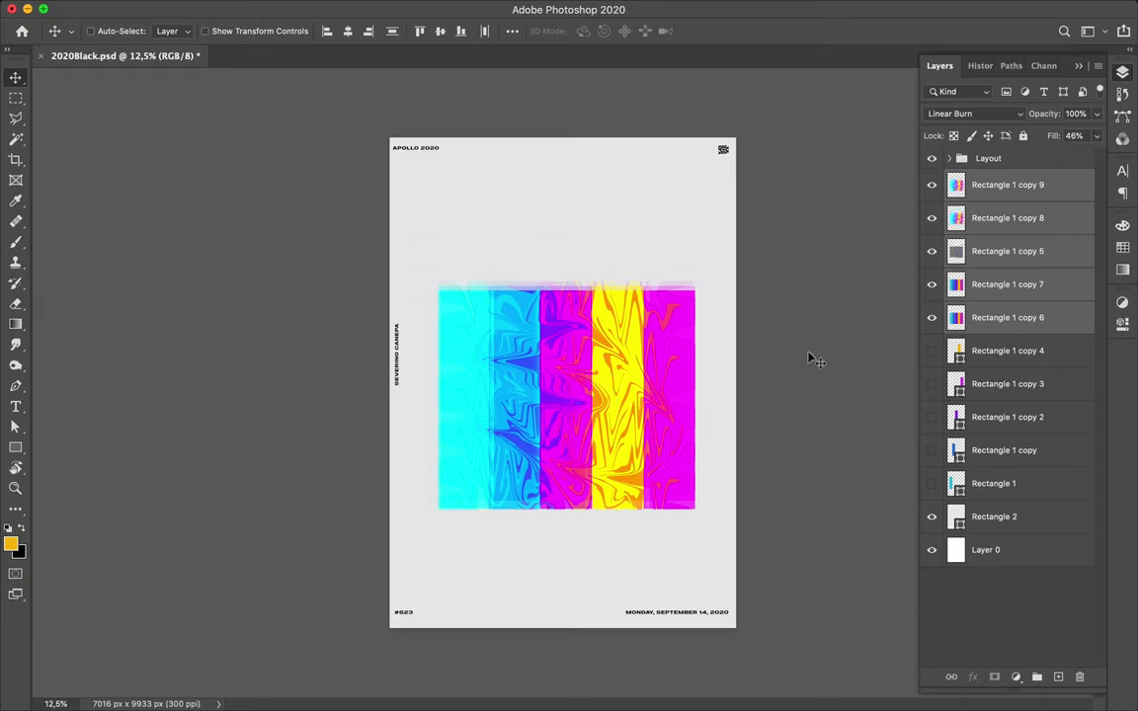
left_click_drag(1011, 317, 994, 197)
mouse_move(994, 198)
left_mouse_down()
mouse_move(985, 234)
mouse_move(1000, 179)
left_mouse_up()
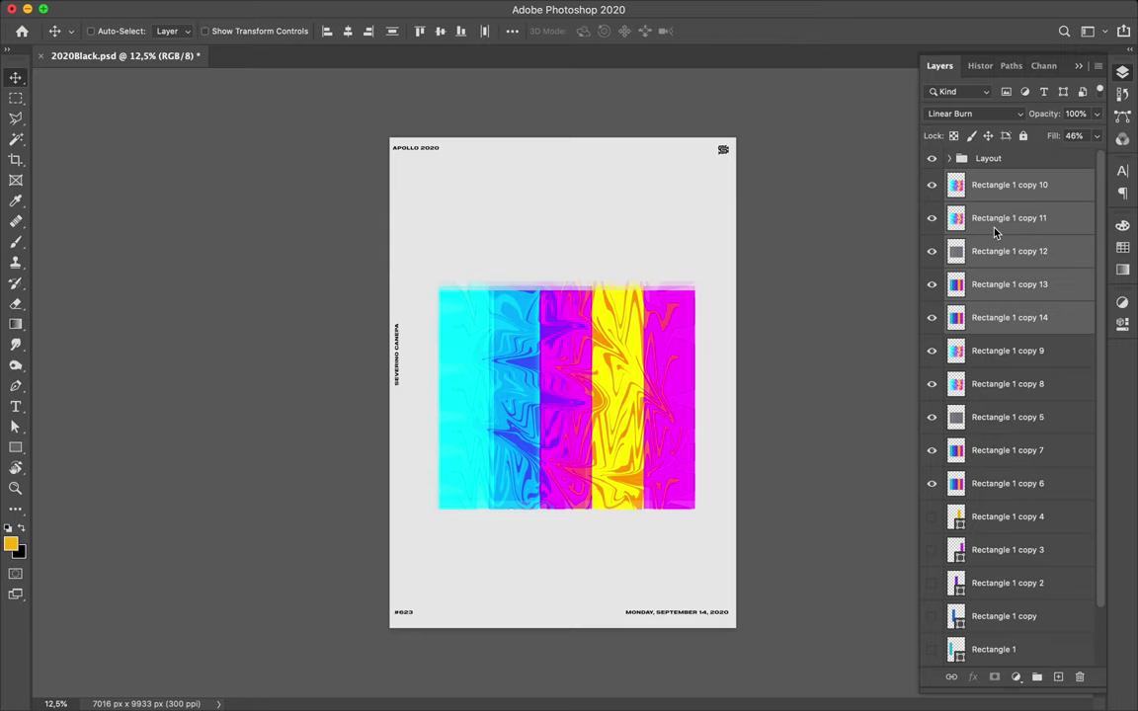
key("super")
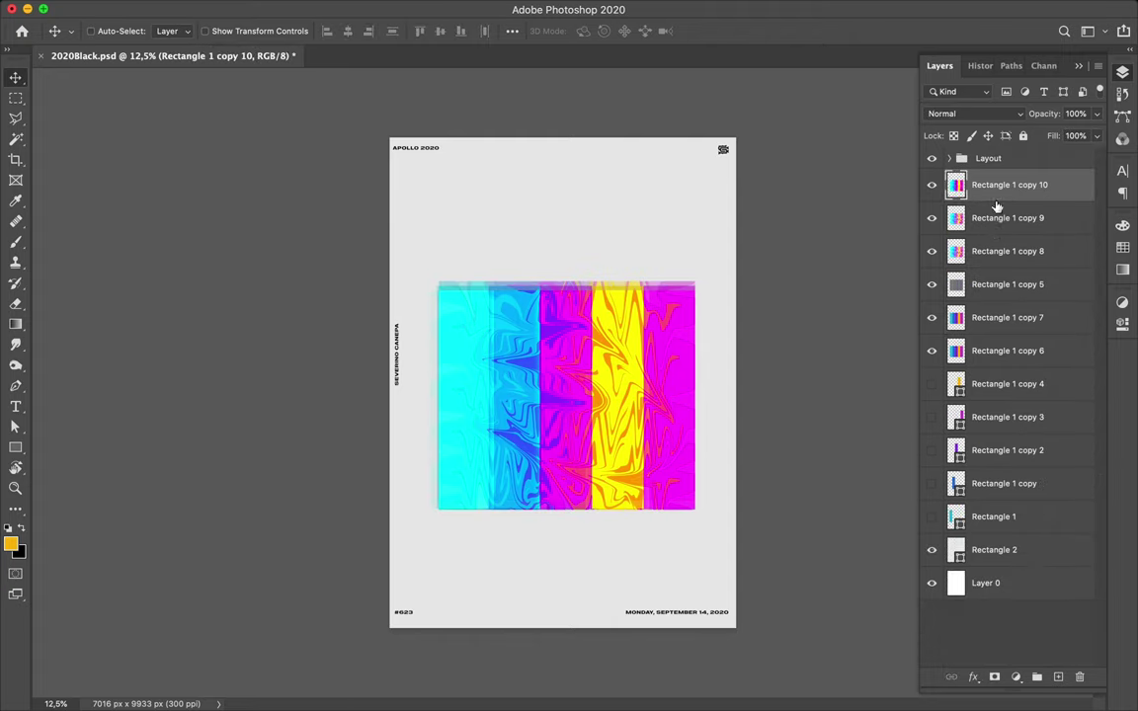
Move the merged Rectangle 1 copy 10 layer just below Rectangle 1 copy 6
mouse_move(995, 196)
left_mouse_down()
mouse_move(992, 420)
mouse_move(987, 383)
left_mouse_up()
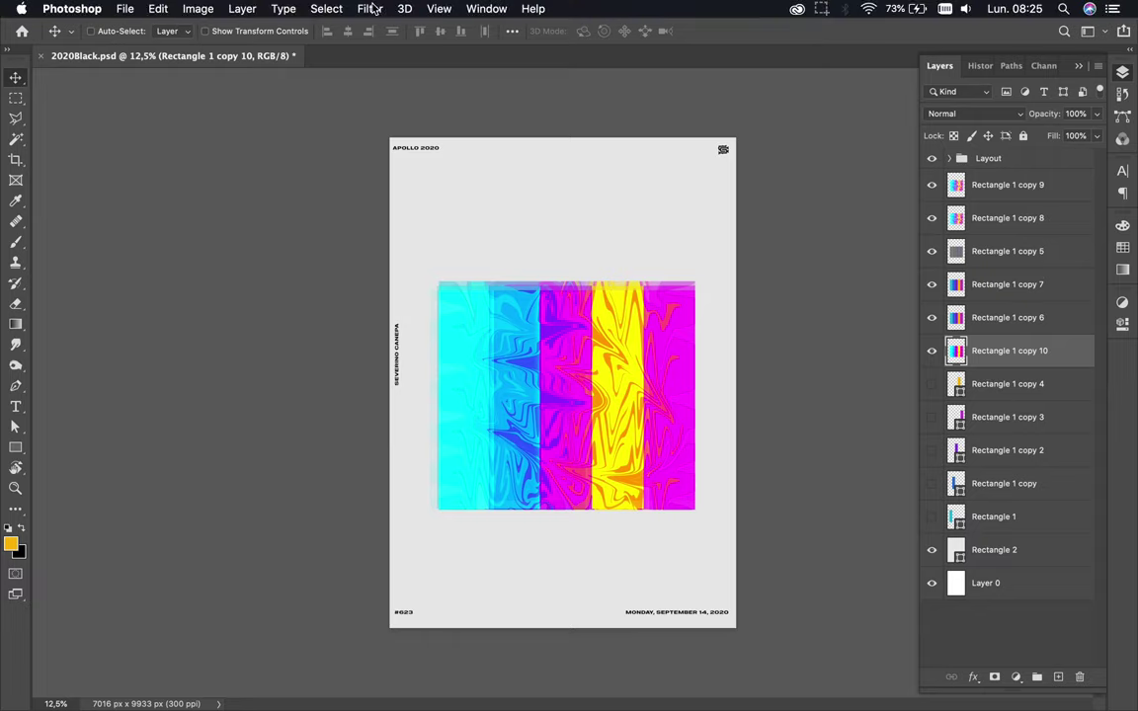
Apply a 164,8-pixel Gaussian Blur to the merged Rectangle 1 copy 10 layer
left_click(369, 9)
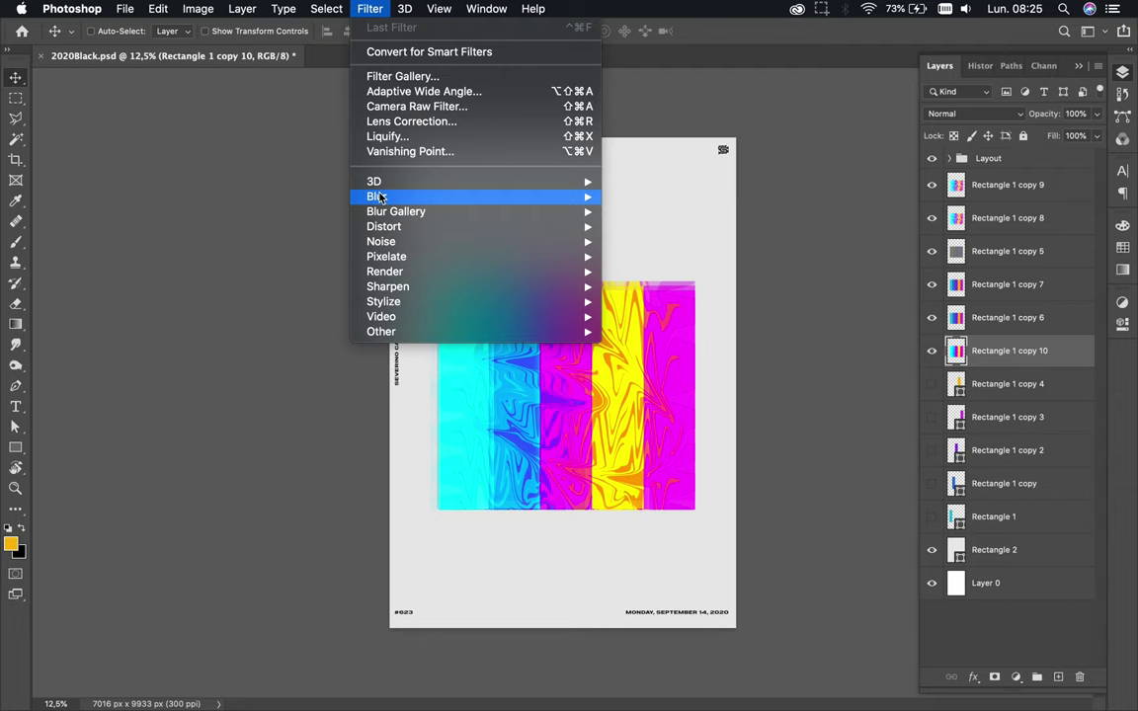
mouse_move(378, 196)
left_click(637, 257)
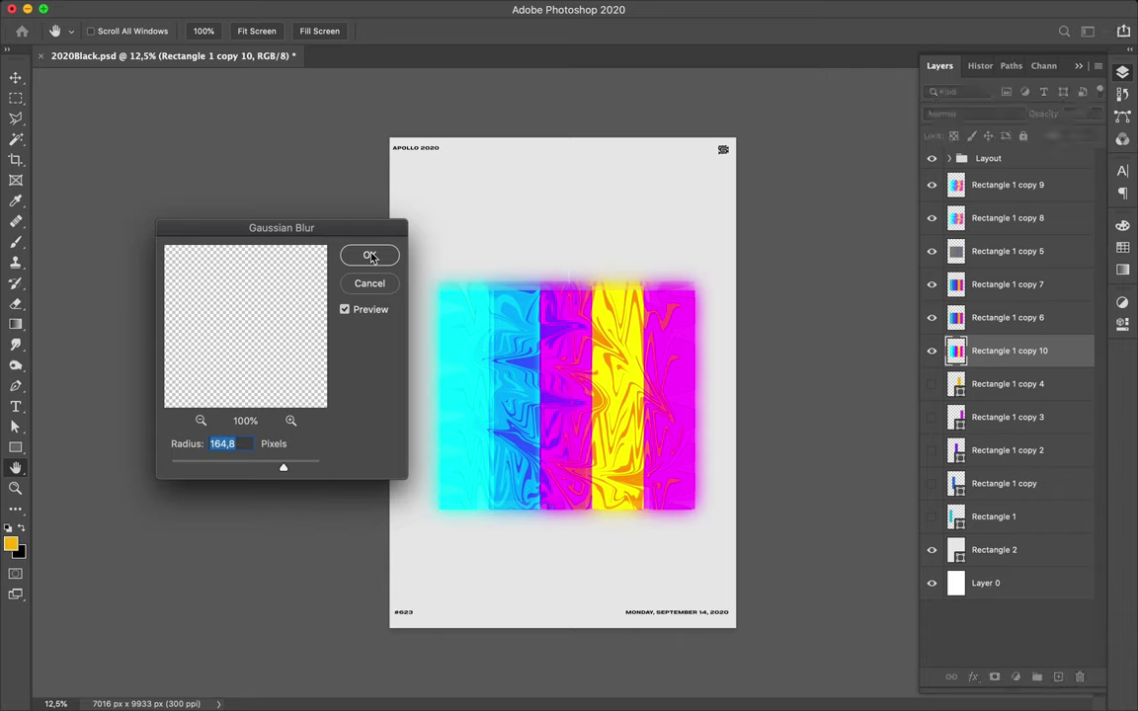
left_click(370, 257)
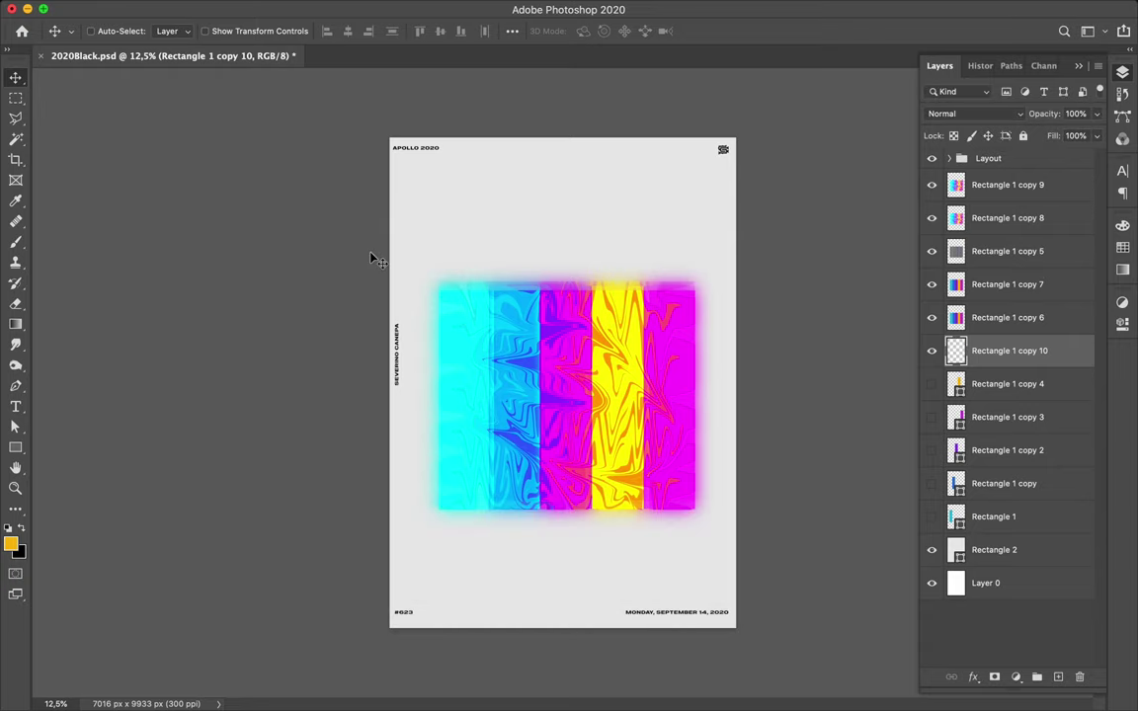
key("ctrl+t")
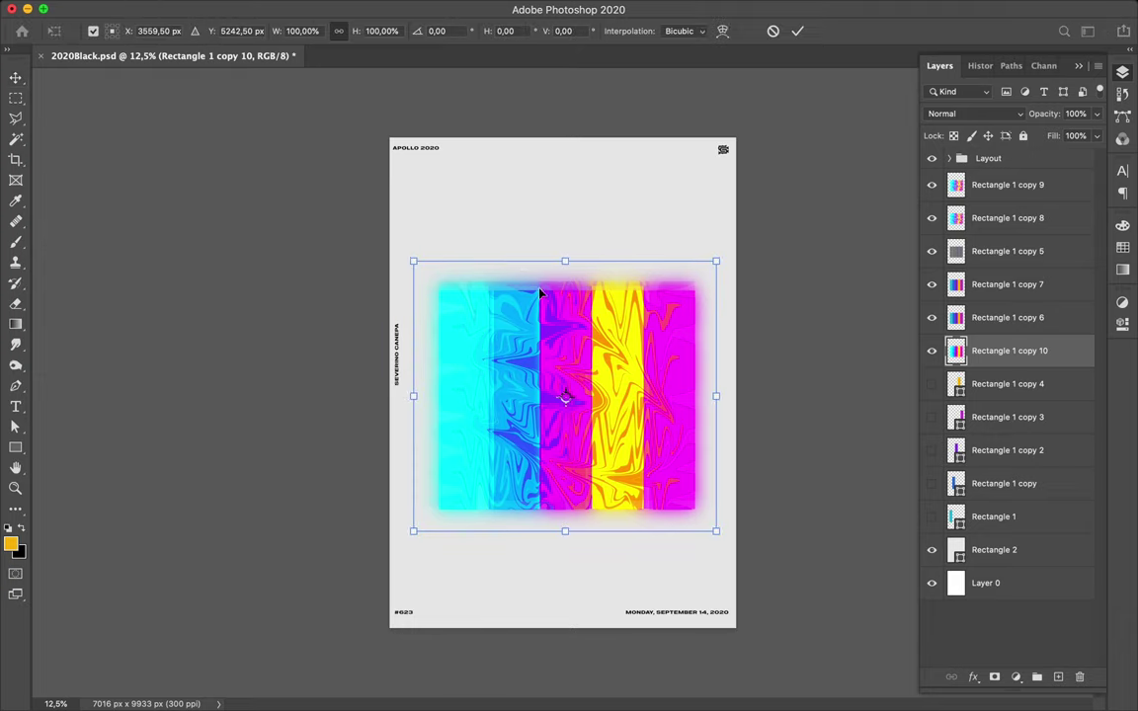
Warp the blurred glow layer, bowing its bottom, right and left edges outward
right_click(541, 294)
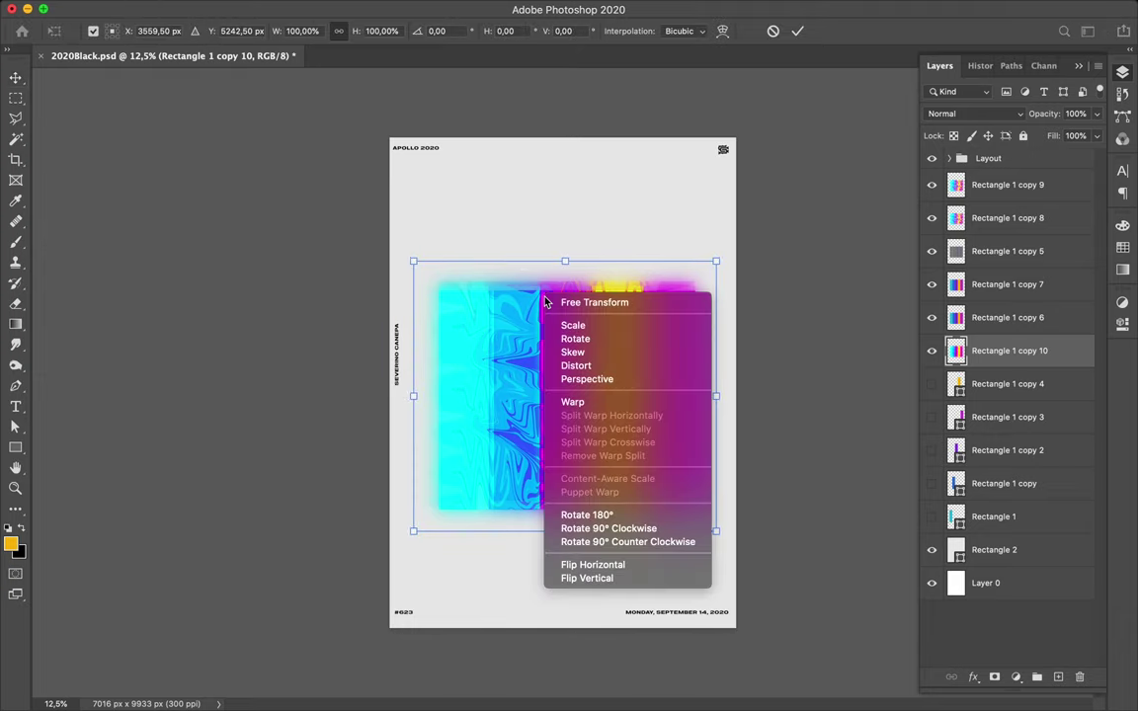
left_click(585, 401)
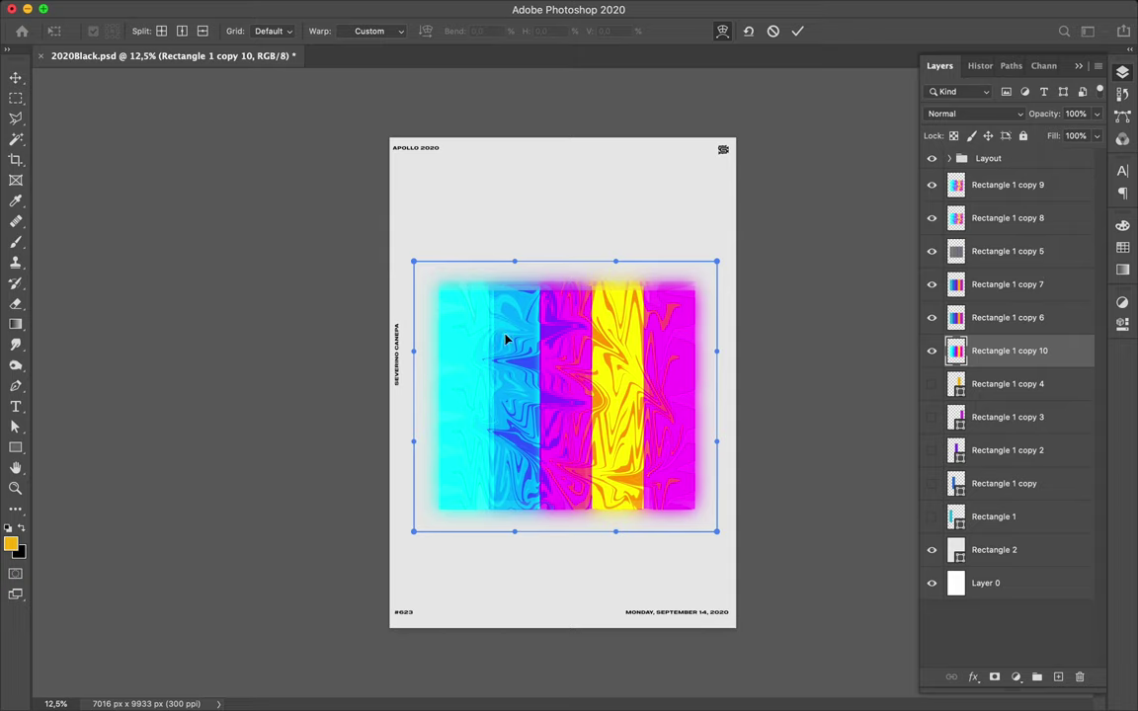
left_click_drag(505, 340, 507, 341)
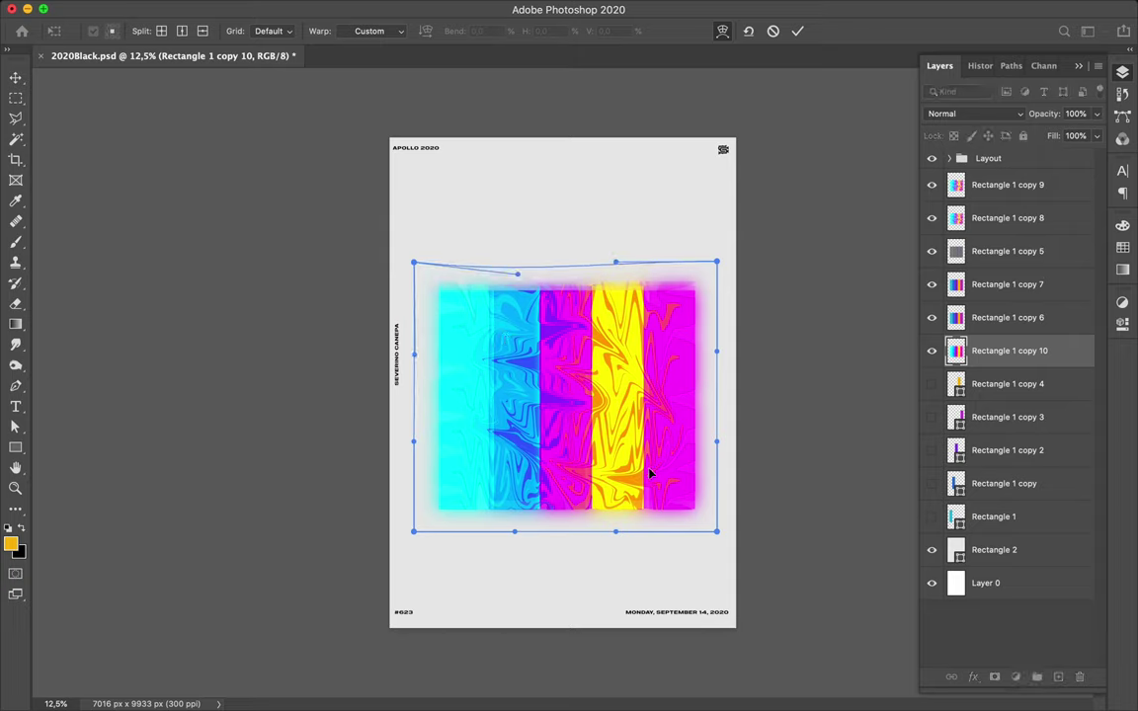
left_click_drag(649, 474, 650, 478)
left_click_drag(567, 507, 567, 541)
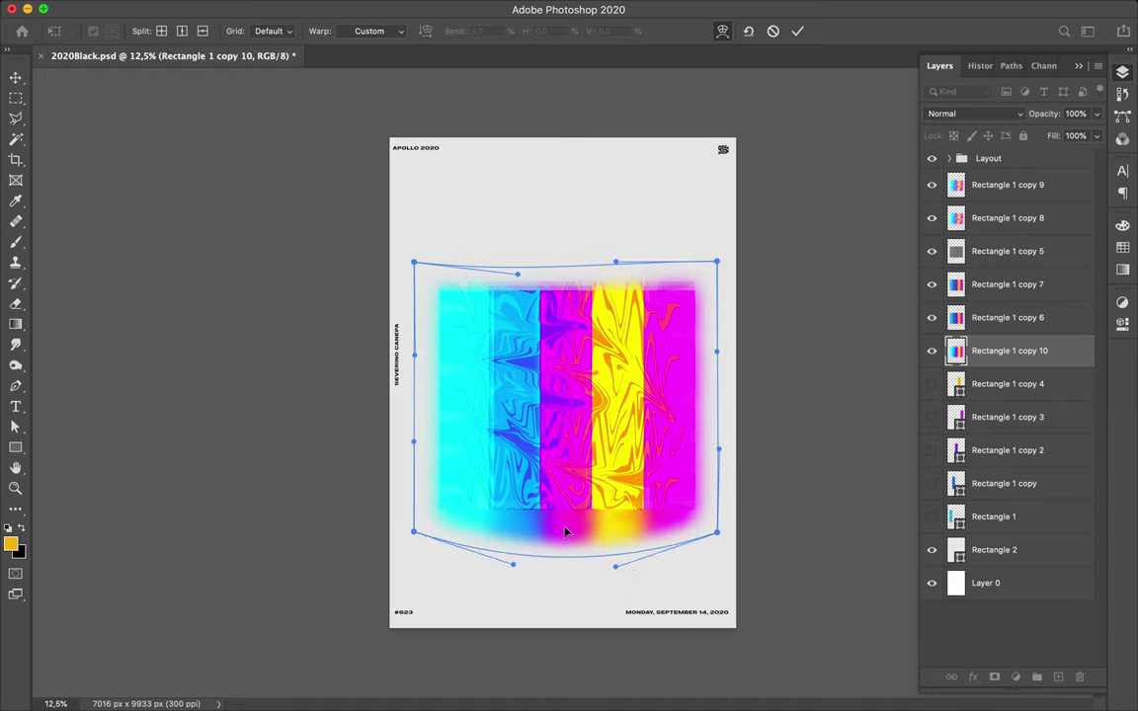
left_click_drag(567, 542, 566, 517)
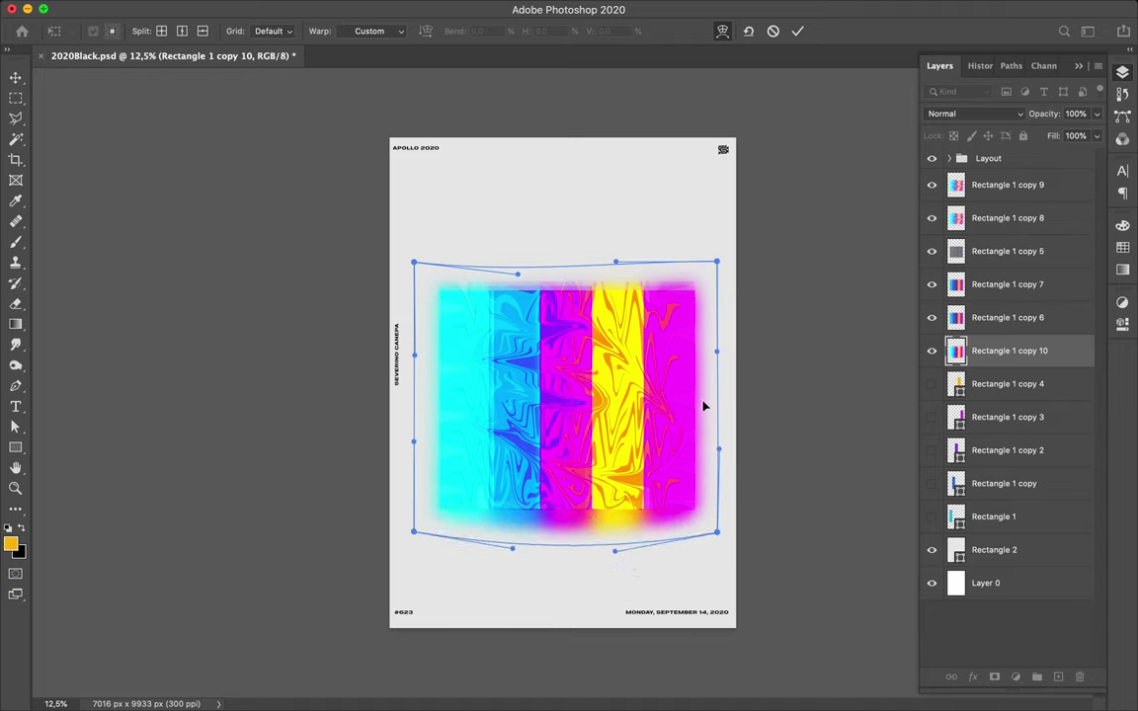
left_click_drag(704, 404, 704, 405)
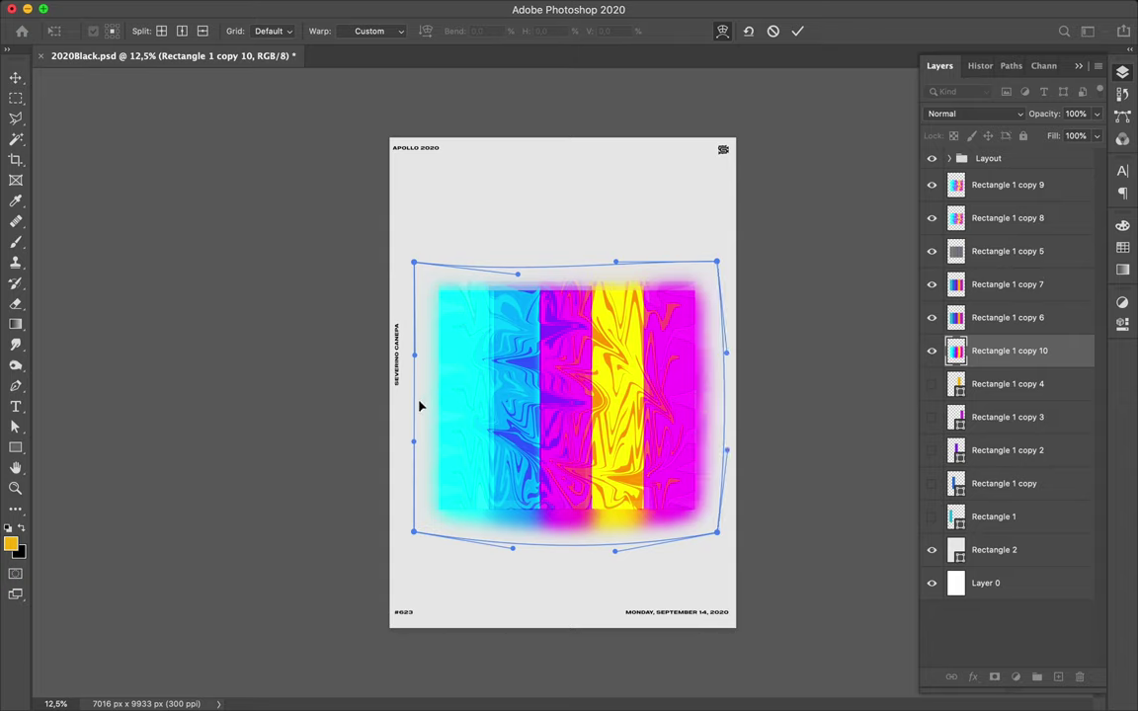
left_click_drag(419, 405, 417, 405)
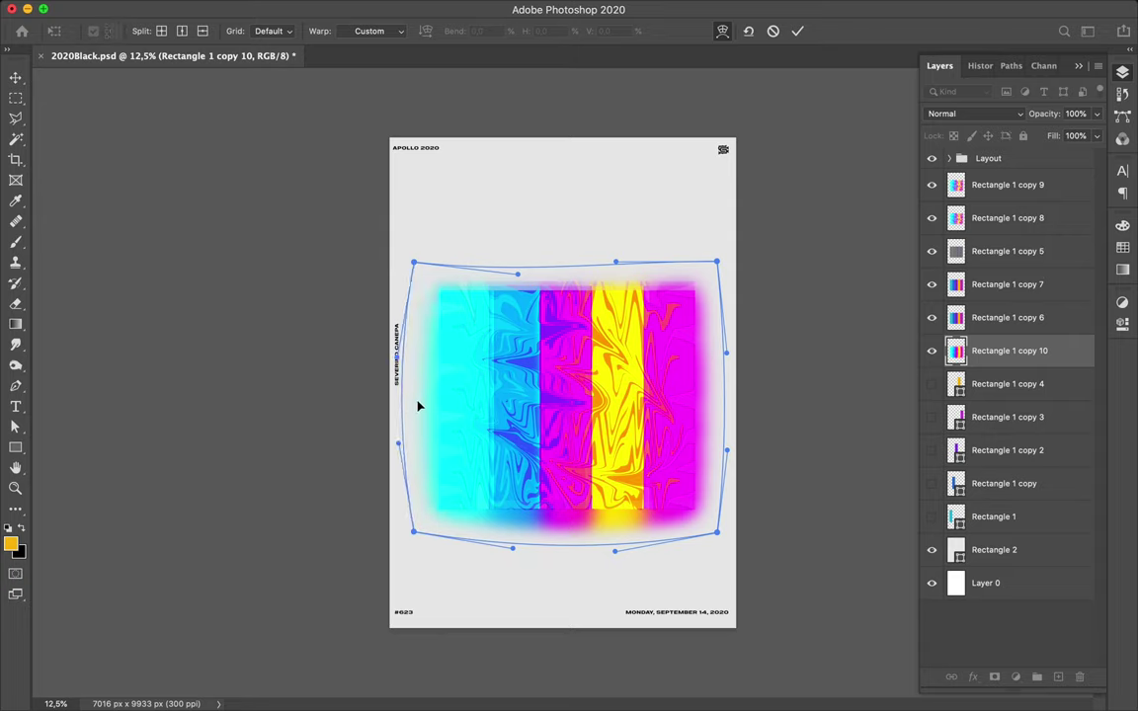
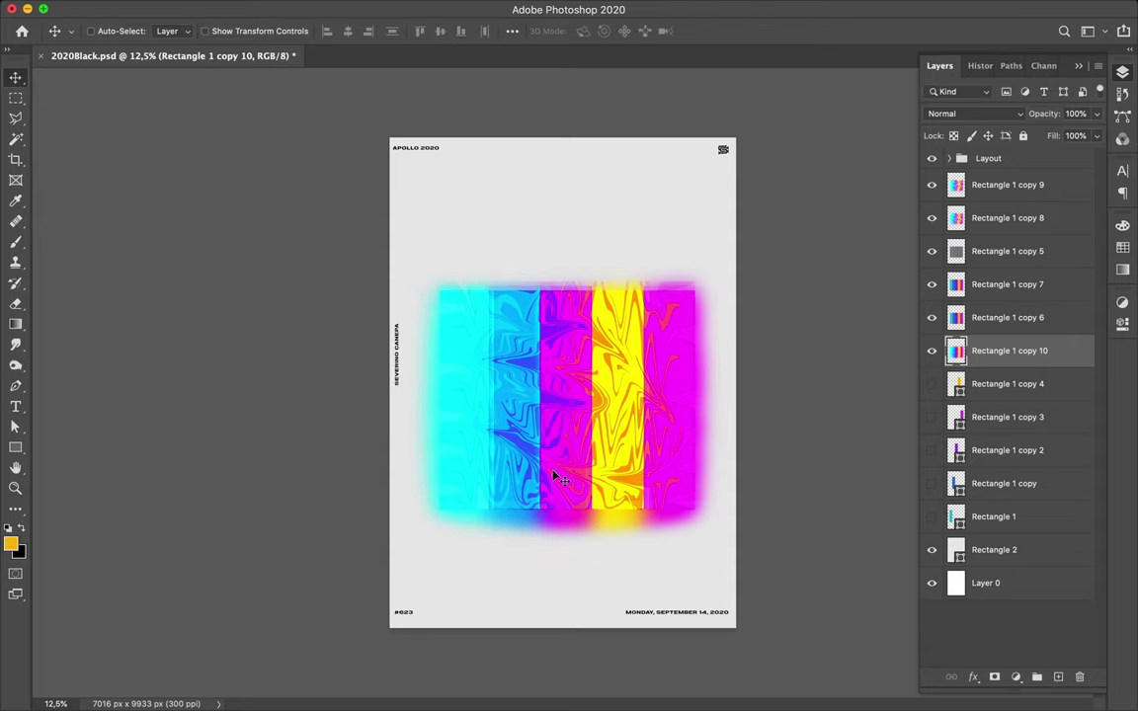
Set Rectangle 1 copy 10 to Linear Burn and duplicate it above Rectangle 1 copy 9
left_click(983, 113)
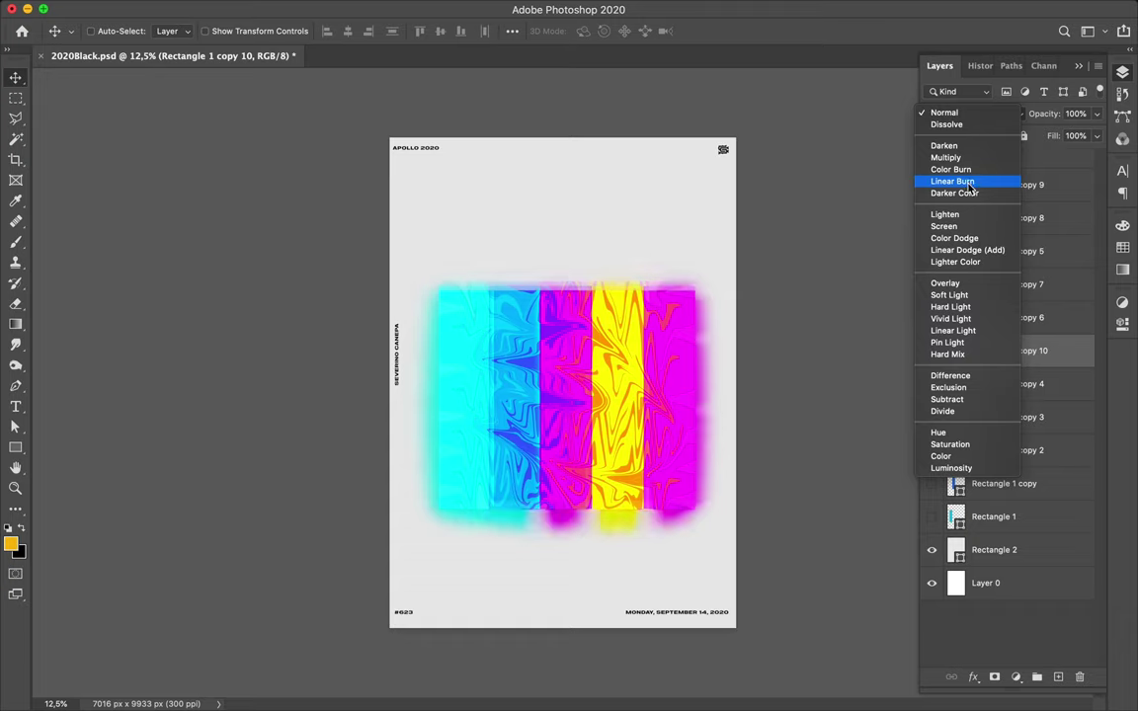
left_click(970, 183)
mouse_move(591, 525)
left_mouse_down()
mouse_move(593, 564)
mouse_move(590, 542)
left_mouse_up()
left_click_drag(1018, 376, 993, 284)
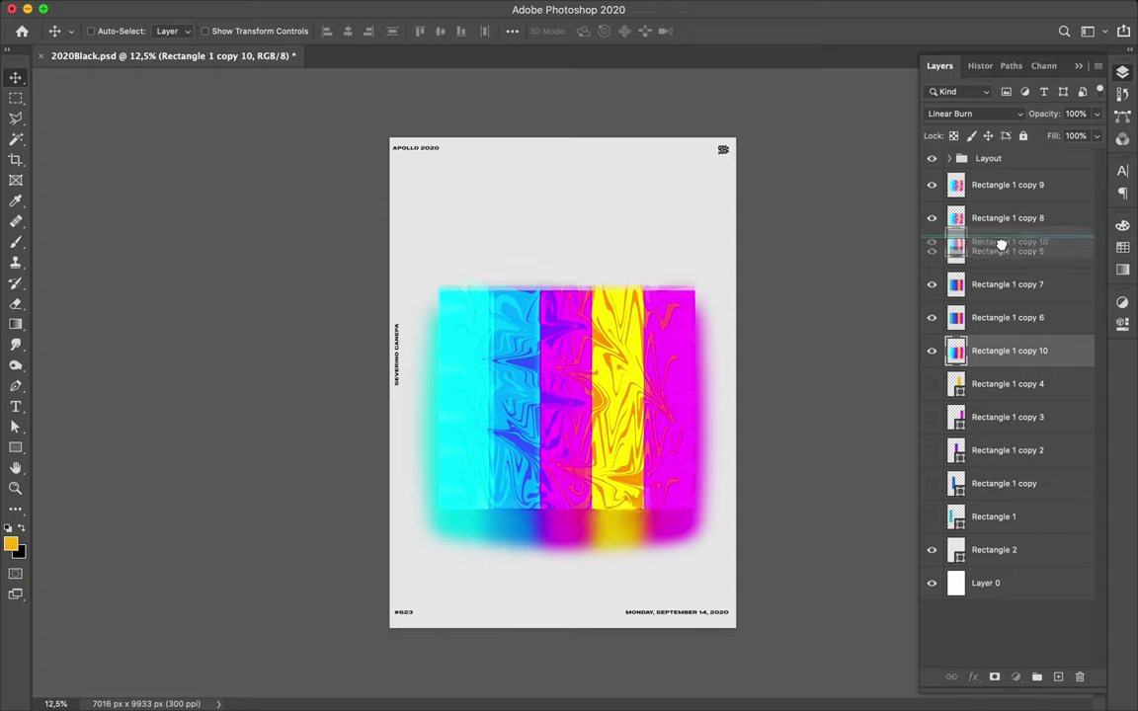
left_click_drag(992, 283, 987, 180)
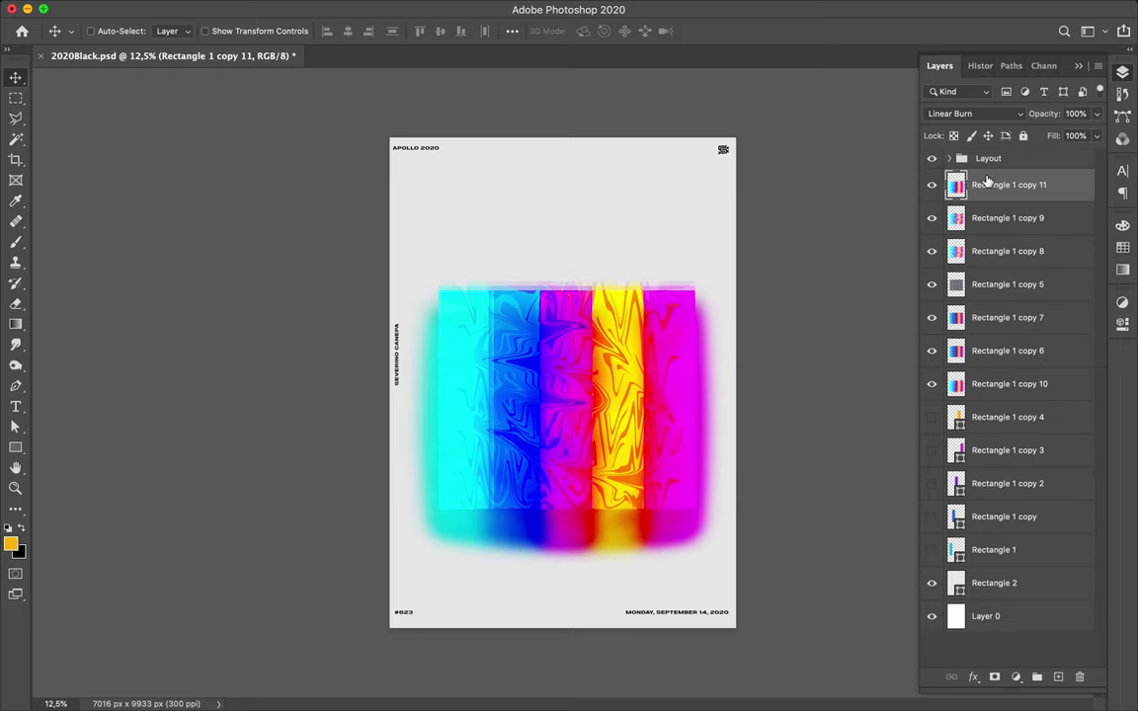
Preview blend modes and positions on Rectangle 1 copy 11, then delete that copy
left_click(1003, 113)
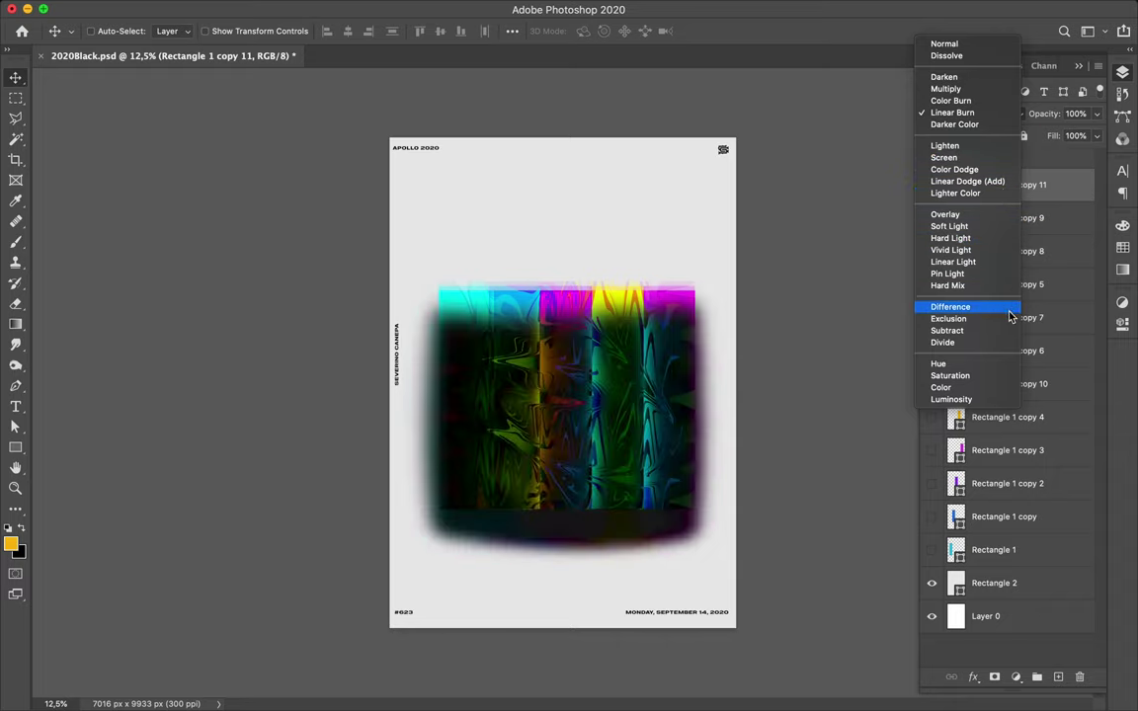
left_click(812, 274)
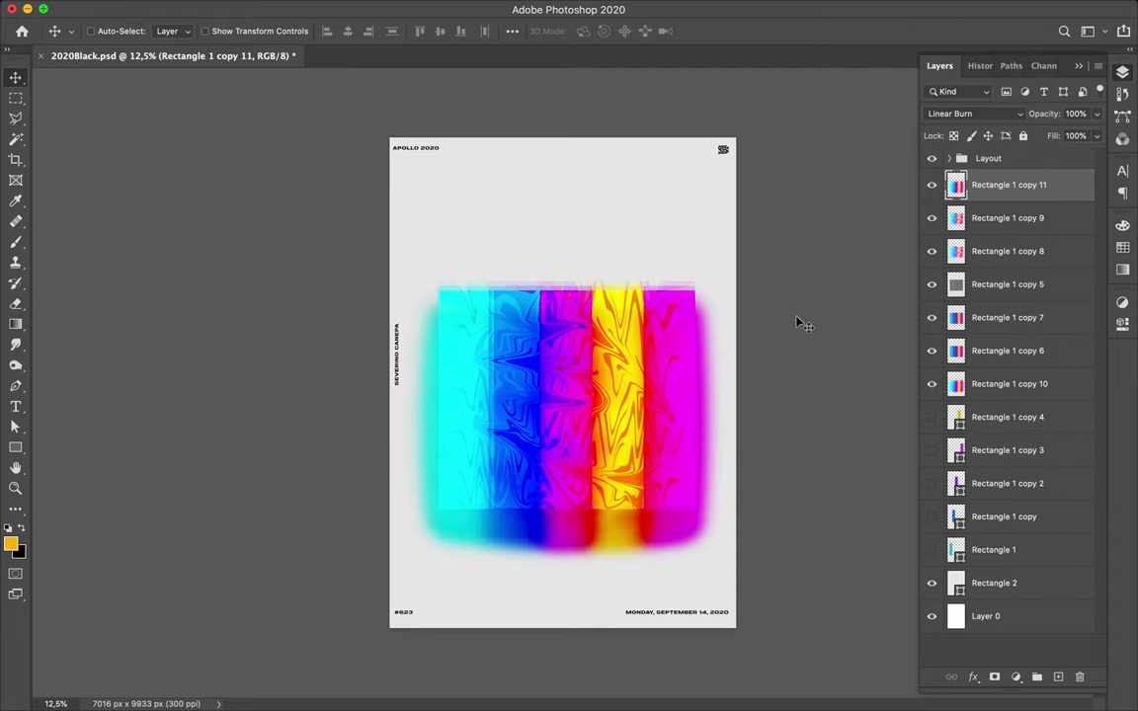
left_click_drag(655, 381, 653, 288)
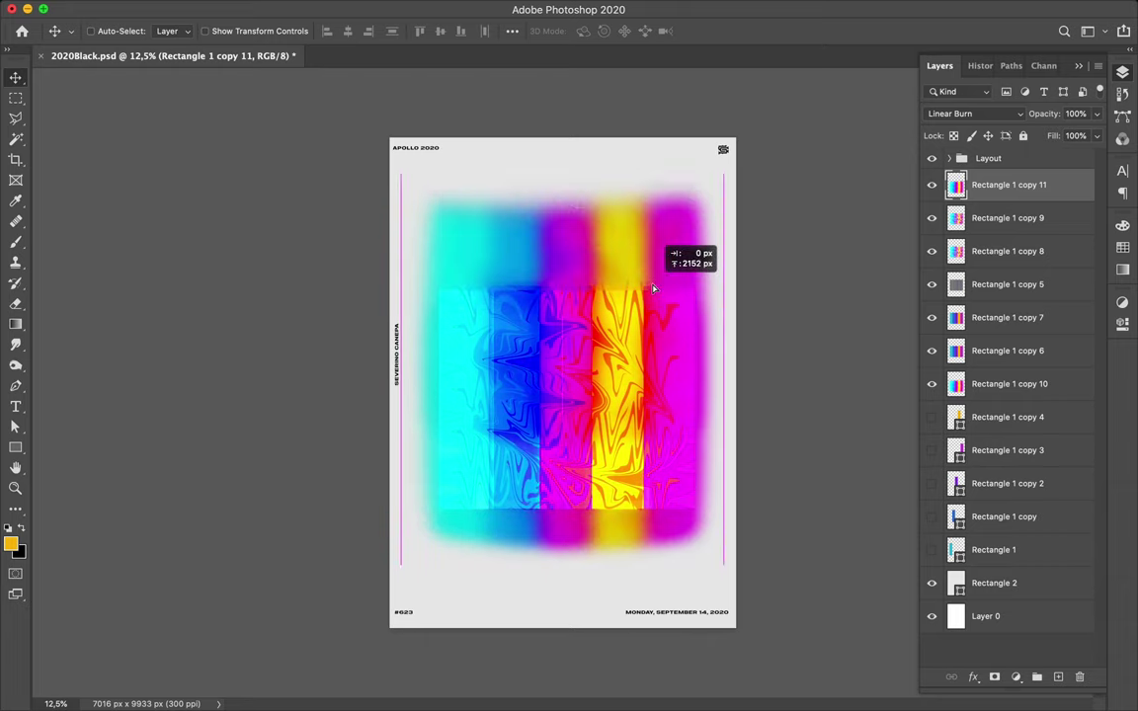
left_click_drag(653, 288, 654, 319)
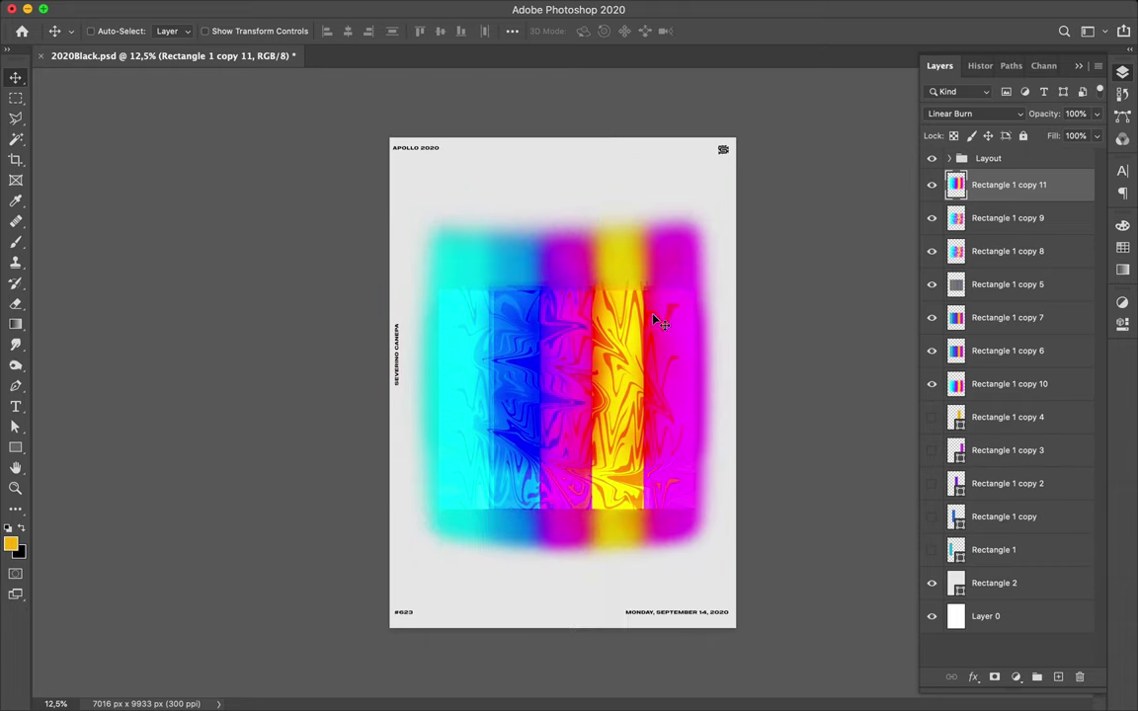
key("Delete")
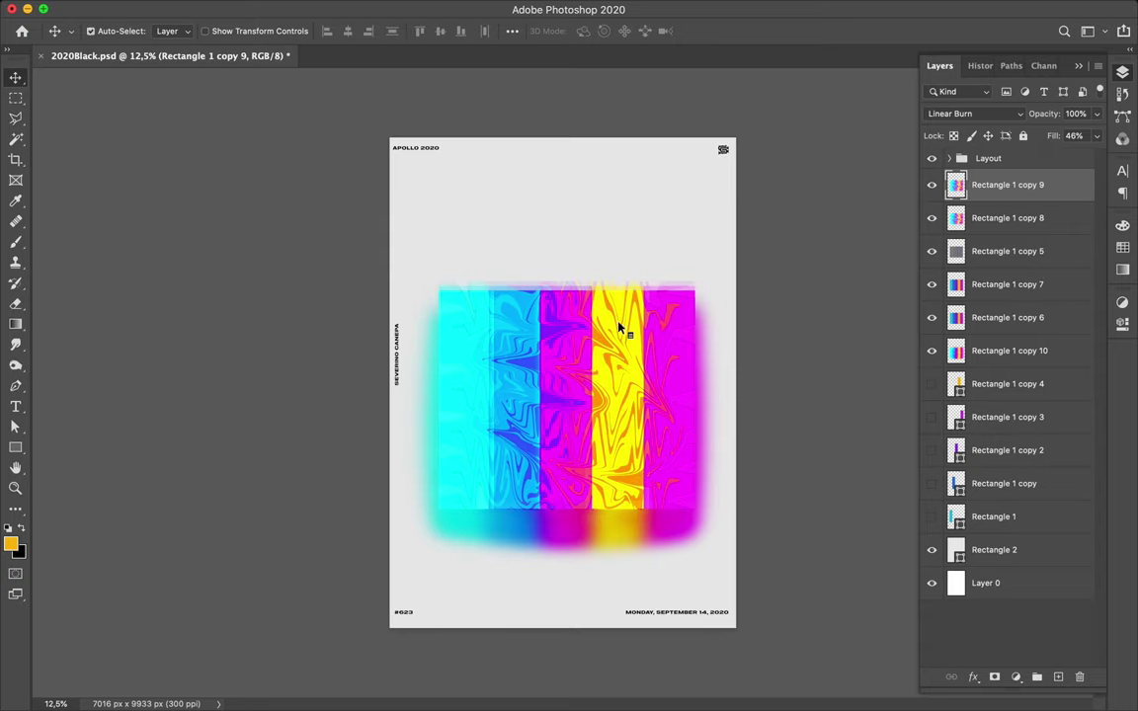
key("m")
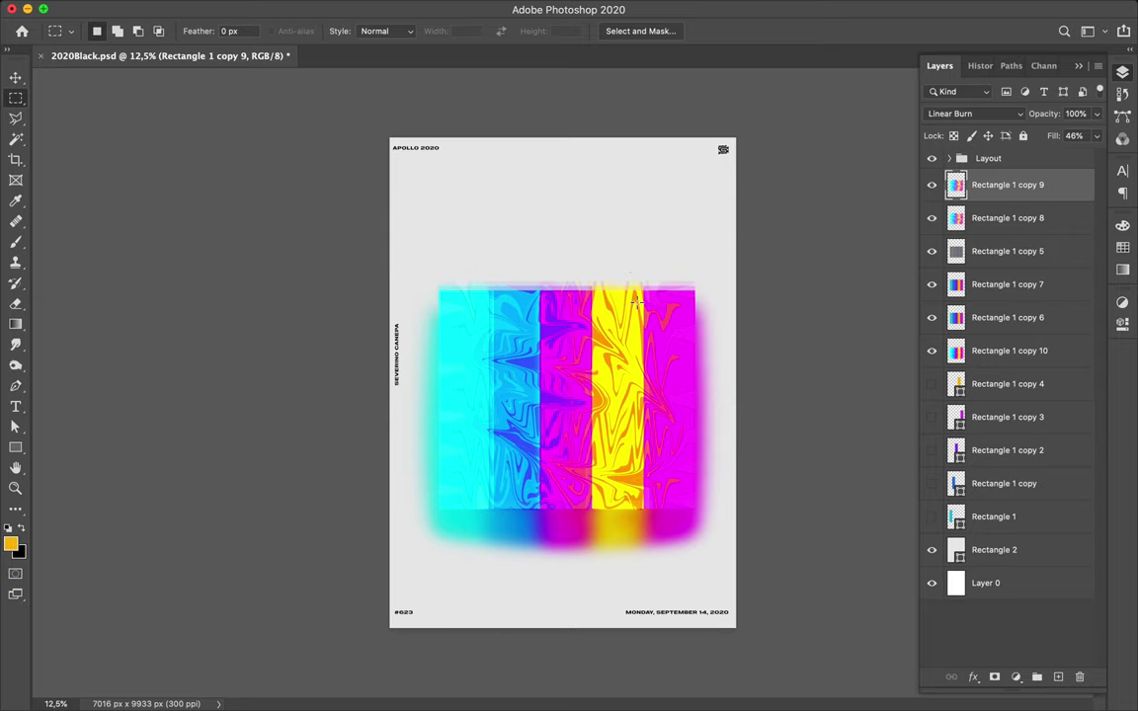
Copy a narrow vertical slice of the marbled bars onto a new Layer 1
key("v")
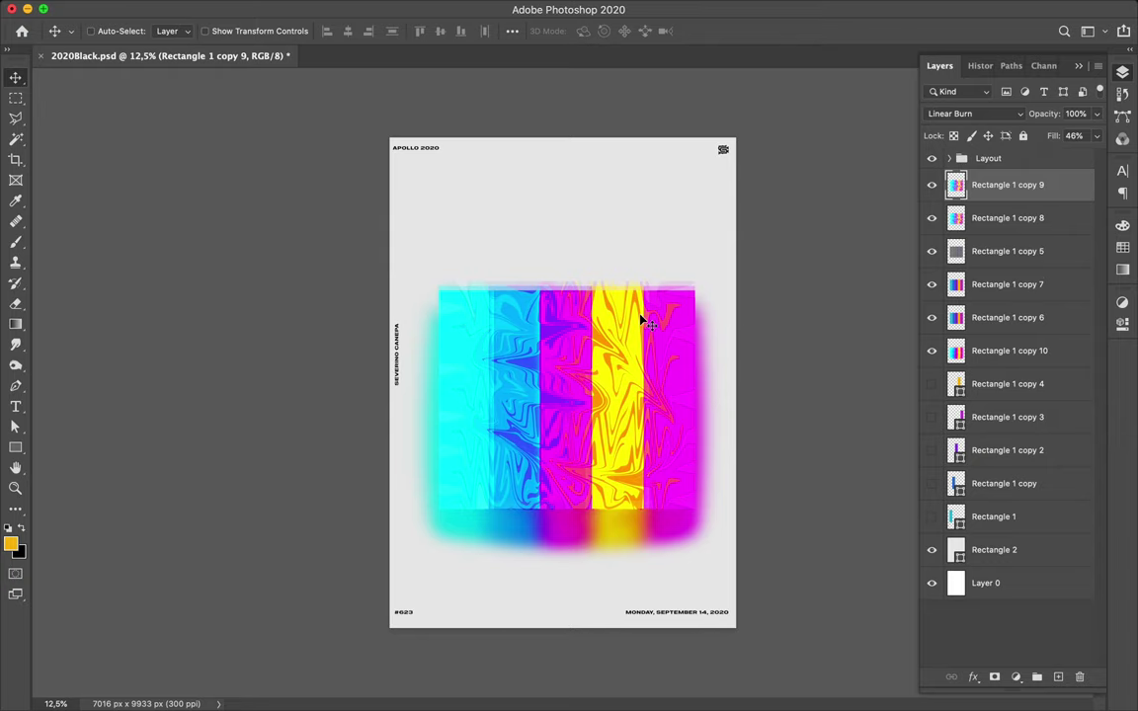
key("m")
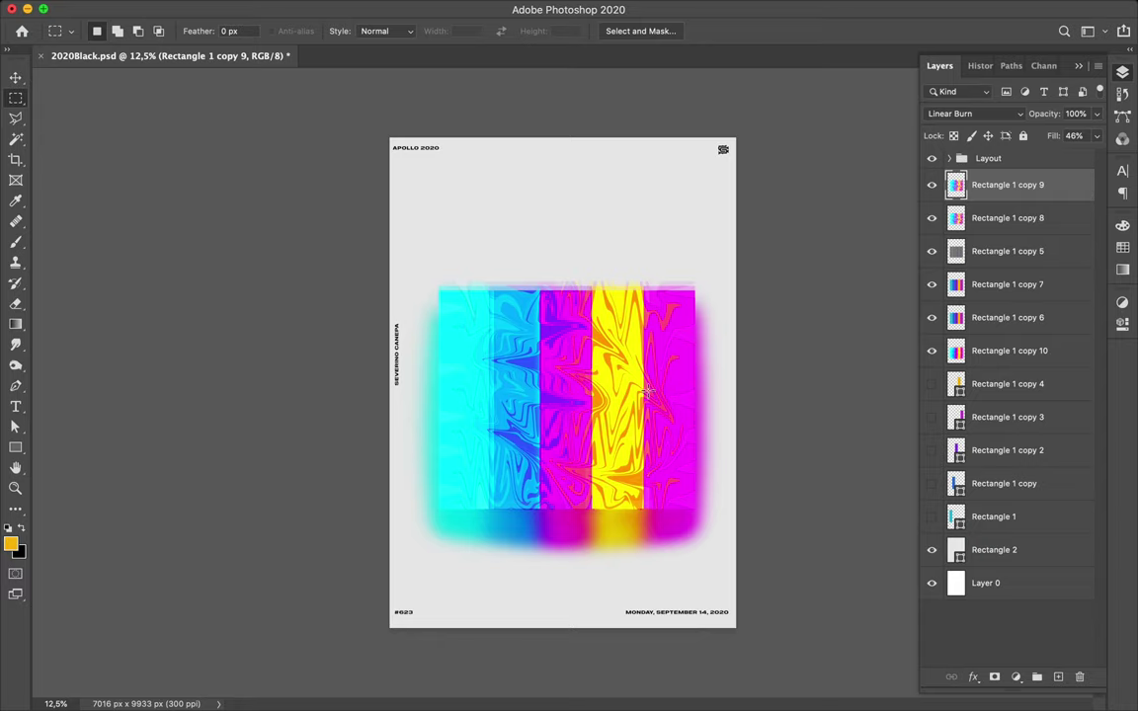
left_click_drag(637, 271, 650, 413)
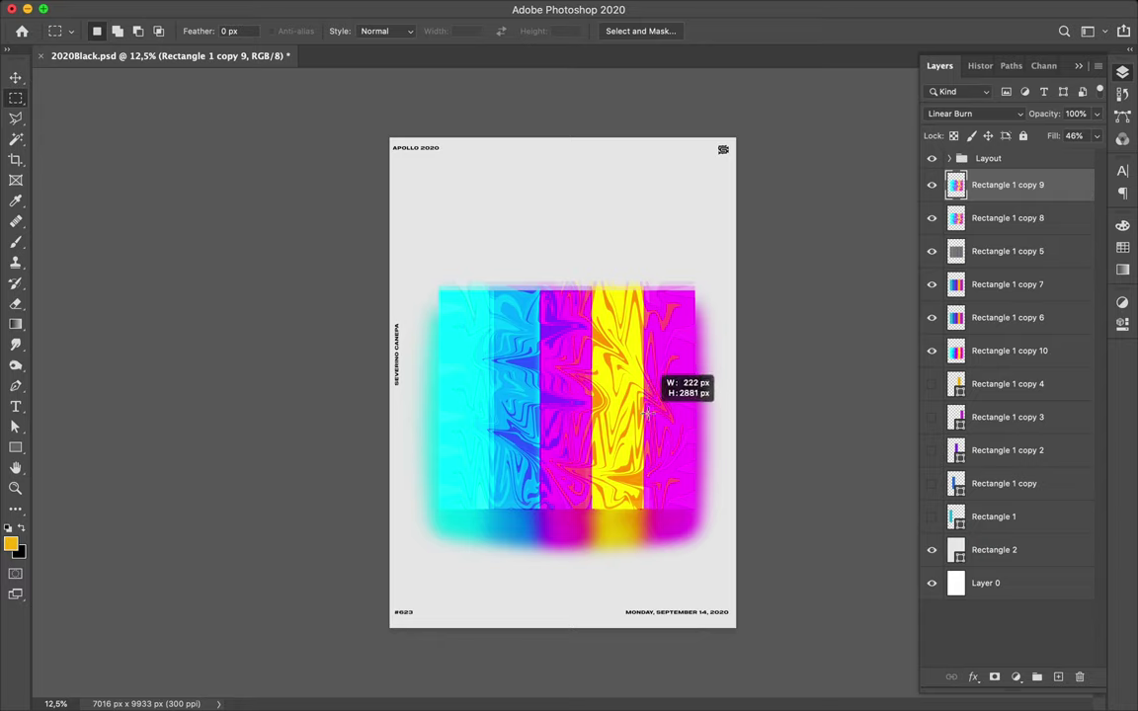
left_click_drag(648, 414, 651, 421)
left_click(649, 420)
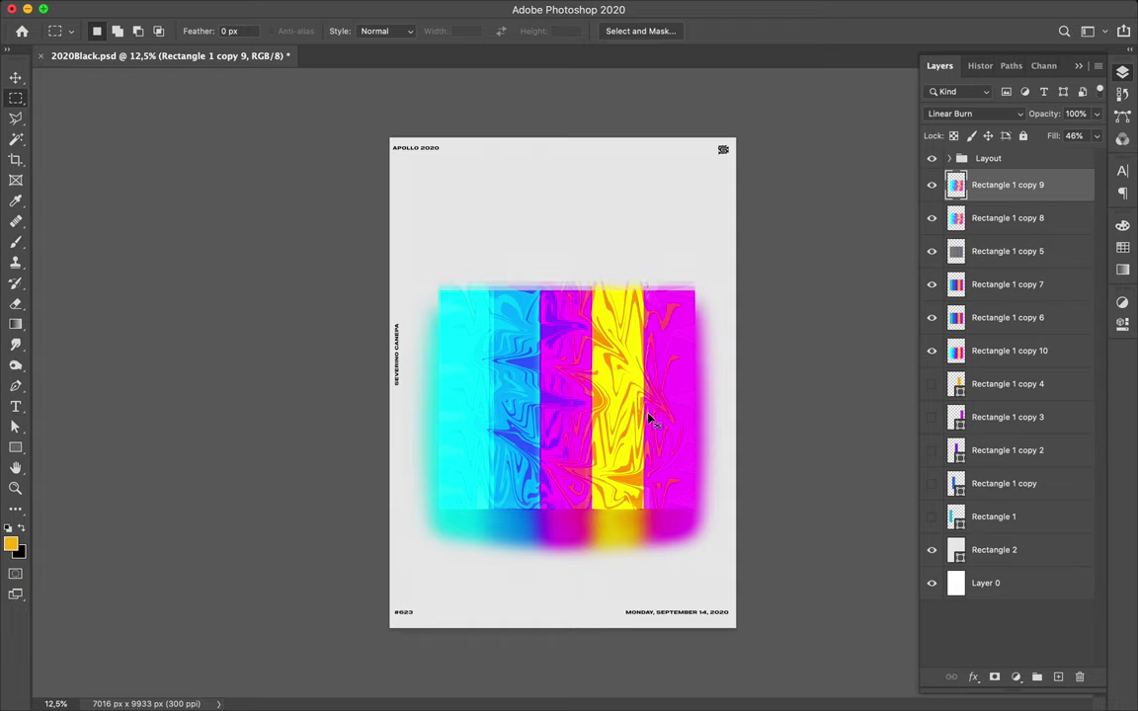
key("ctrl+j")
Raise the Layer 1 strip well above the bars and duplicate it as Layer 1 copy
key("v")
mouse_move(649, 402)
left_mouse_down()
mouse_move(642, 306)
mouse_move(589, 296)
mouse_move(540, 318)
left_mouse_up()
left_click_drag(1008, 191, 1005, 206, "alt")
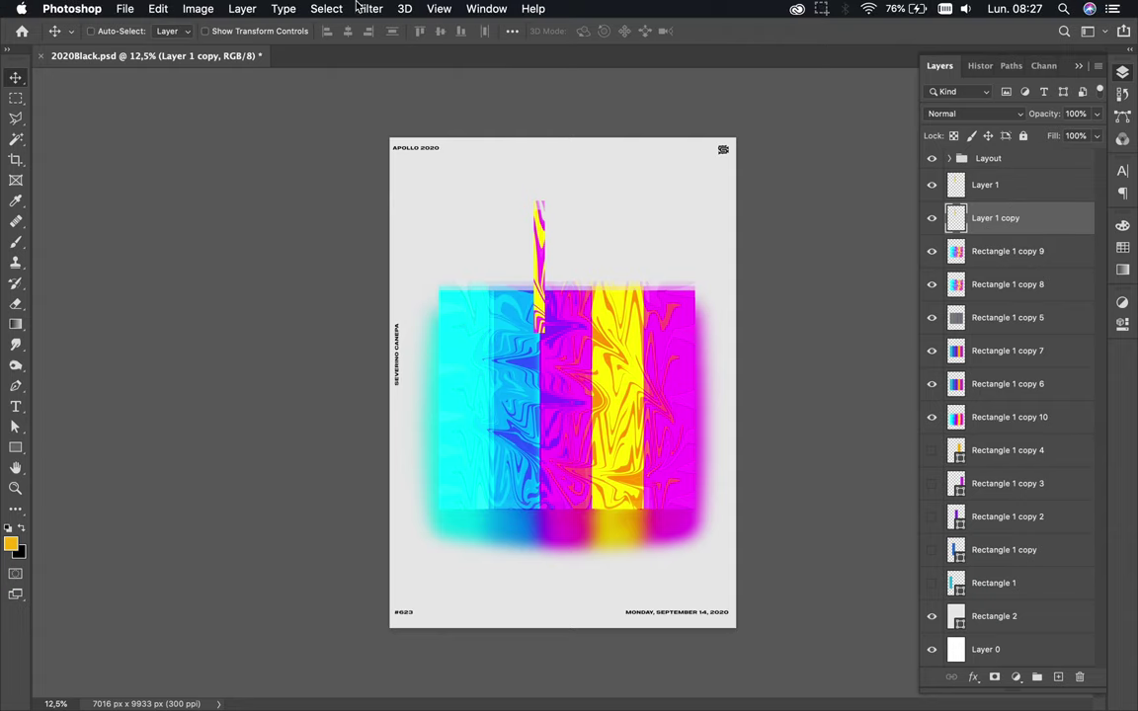
left_click(363, 8)
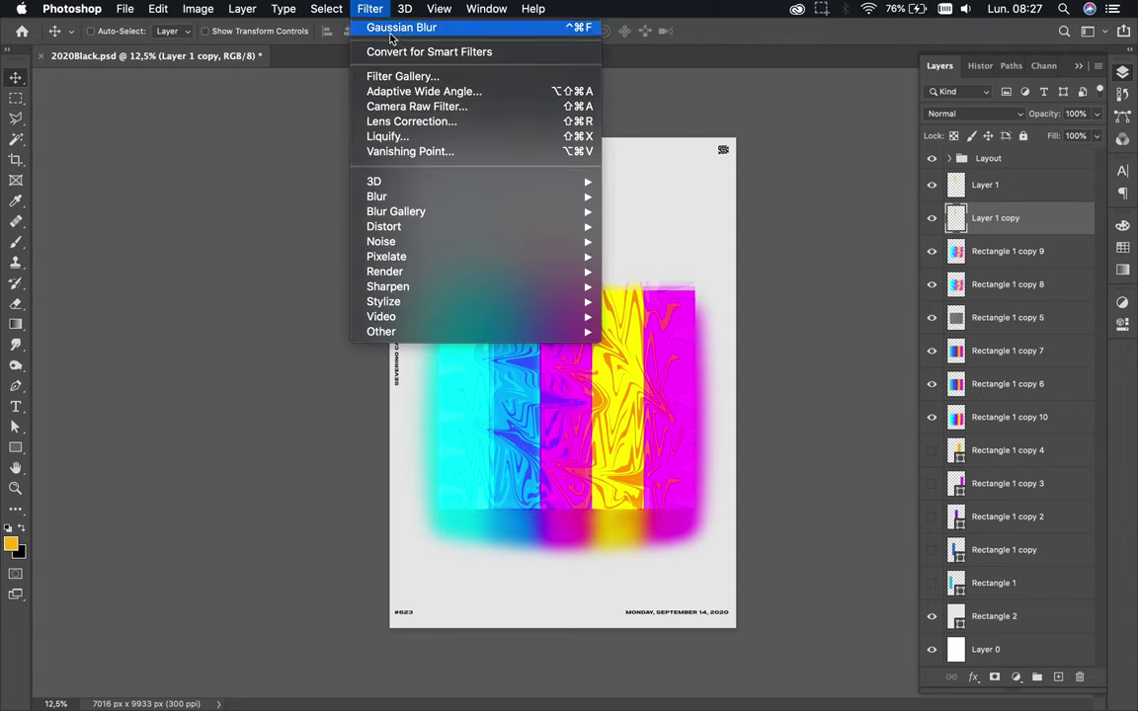
mouse_move(377, 196)
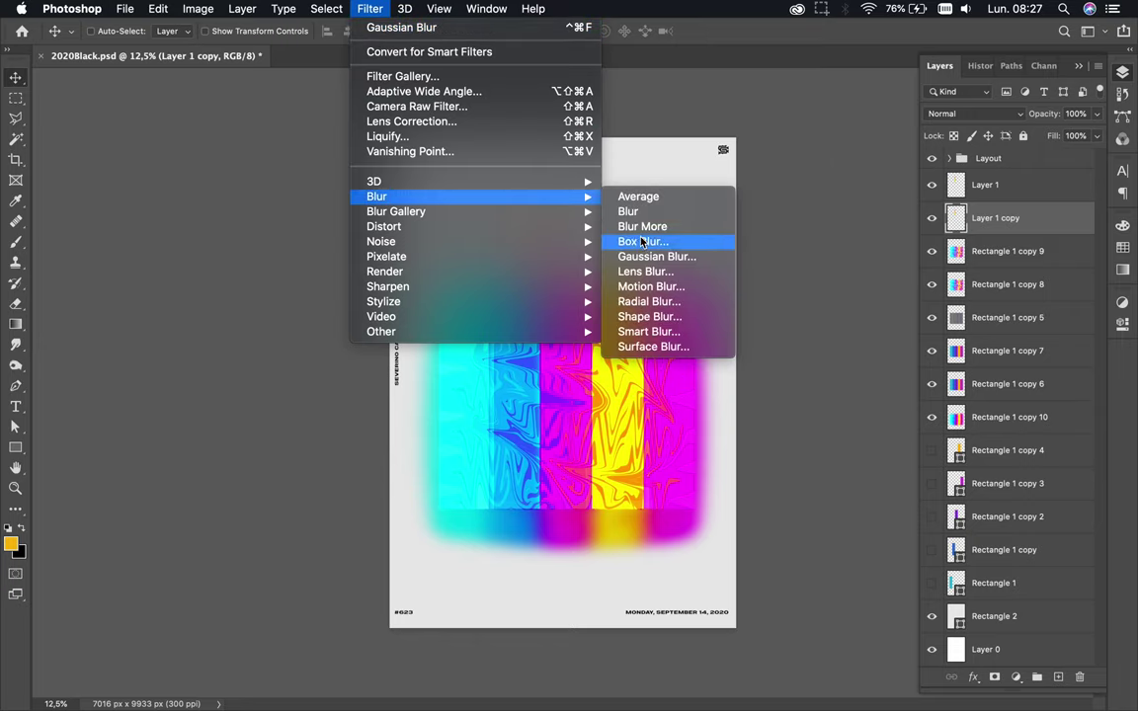
Blur Layer 1 copy with a Gaussian Blur of radius 164,8 pixels
left_click(651, 256)
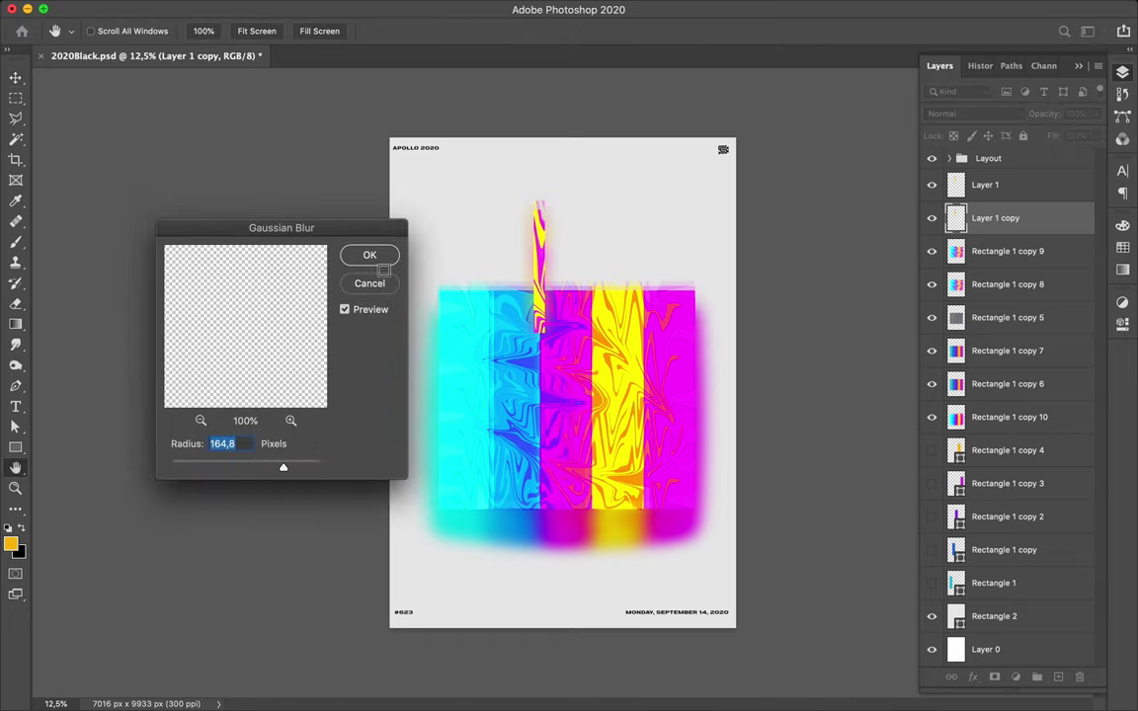
left_click(372, 256)
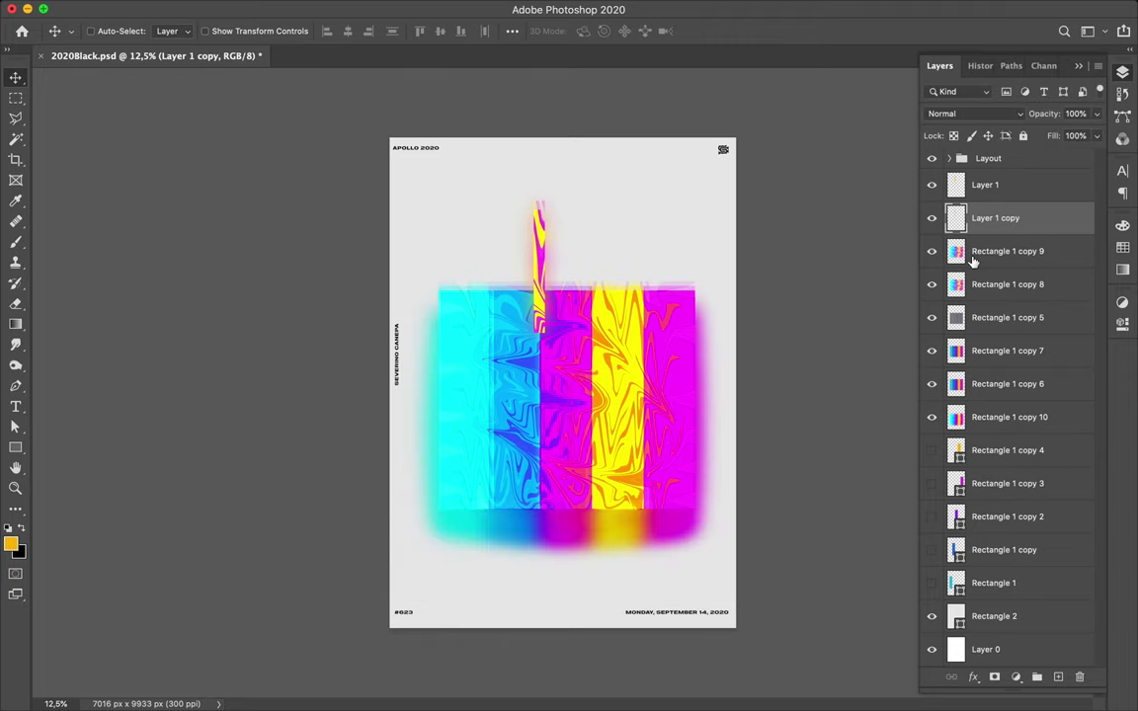
Set the blurred strip copy to Multiply and nudge it into place
left_click_drag(544, 292, 542, 287)
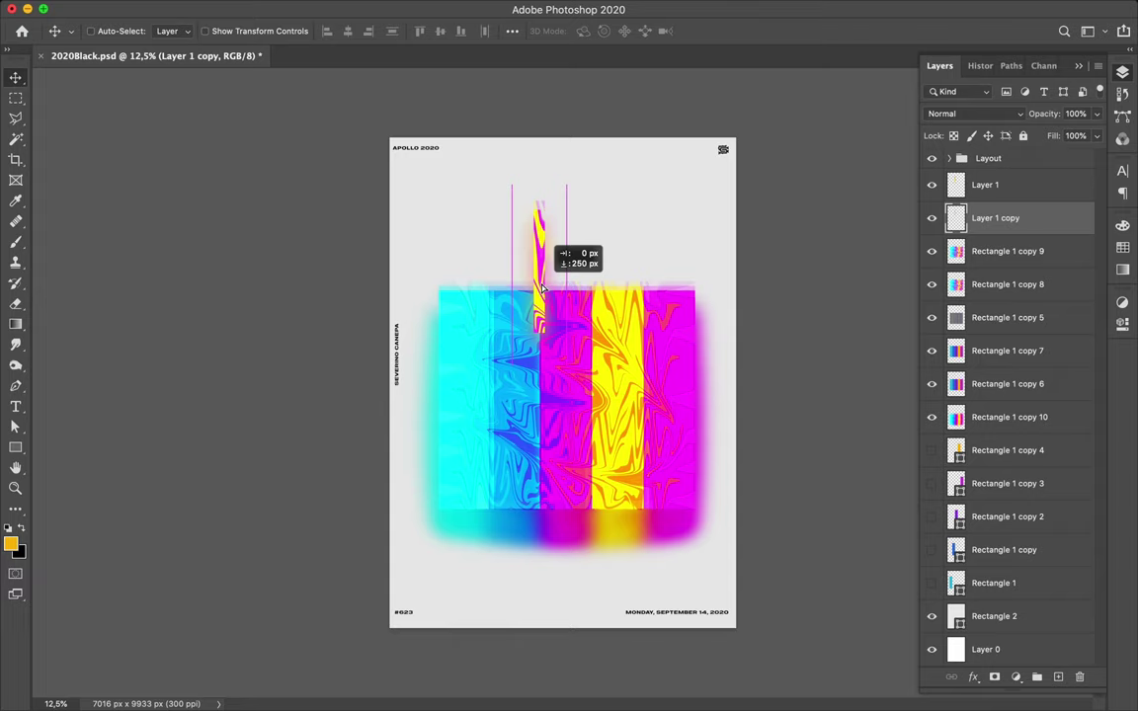
left_click(948, 114)
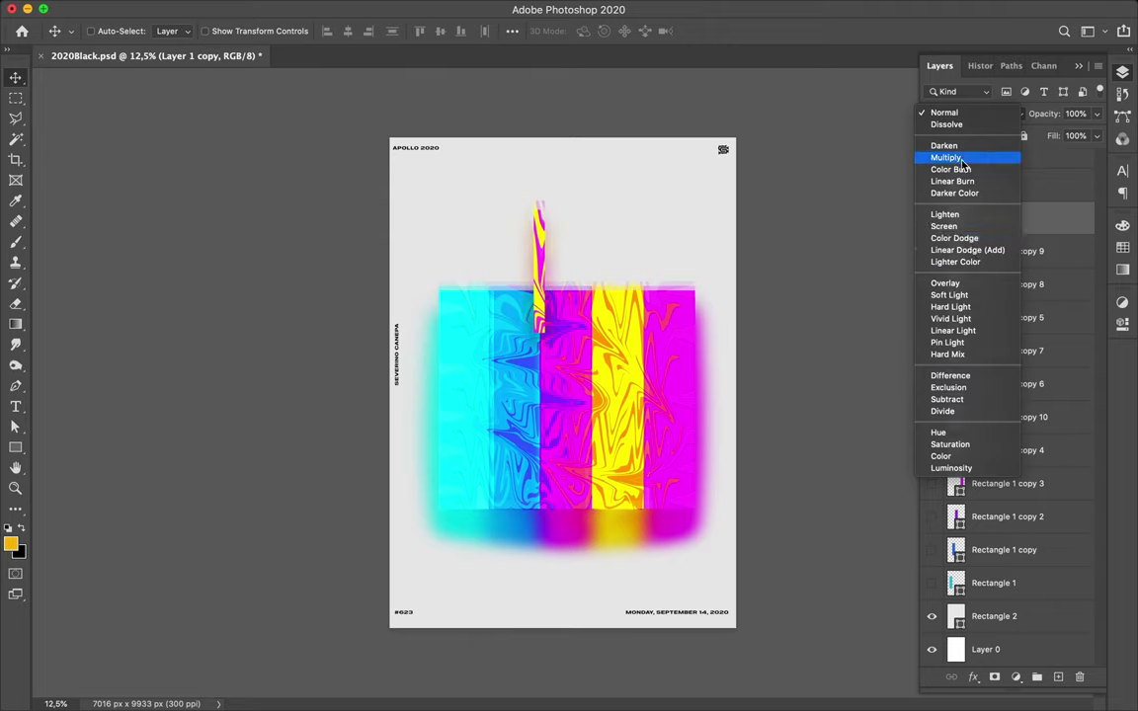
left_click(961, 158)
left_click_drag(526, 263, 541, 268)
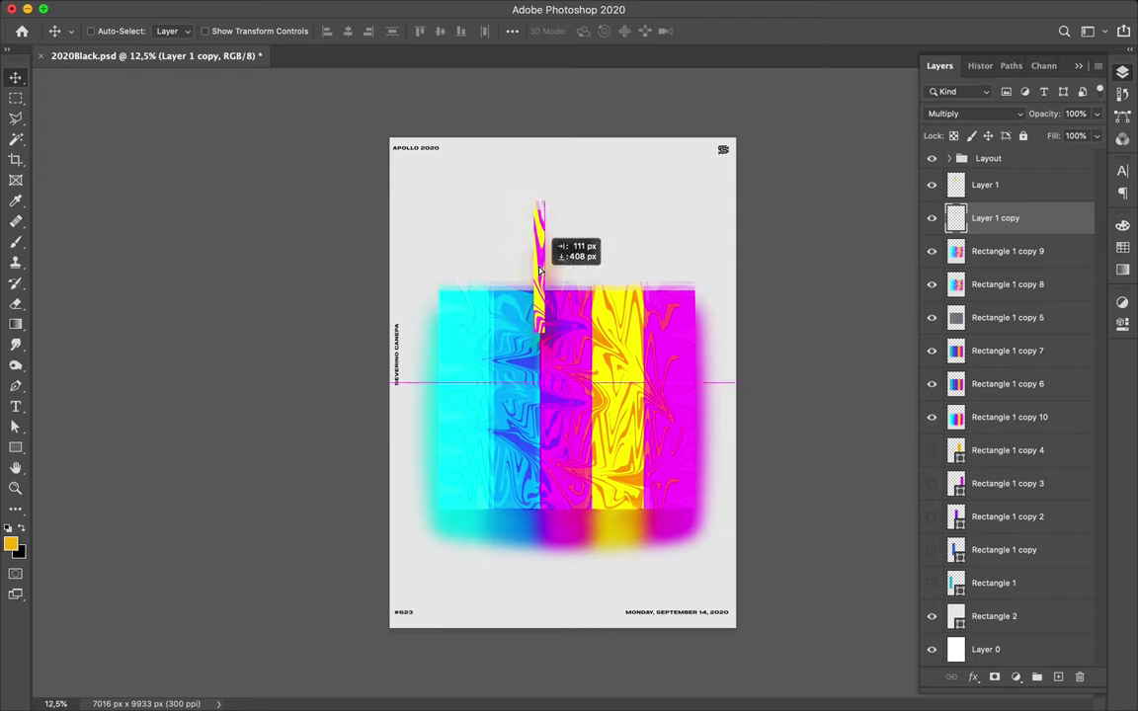
left_click_drag(541, 268, 552, 266)
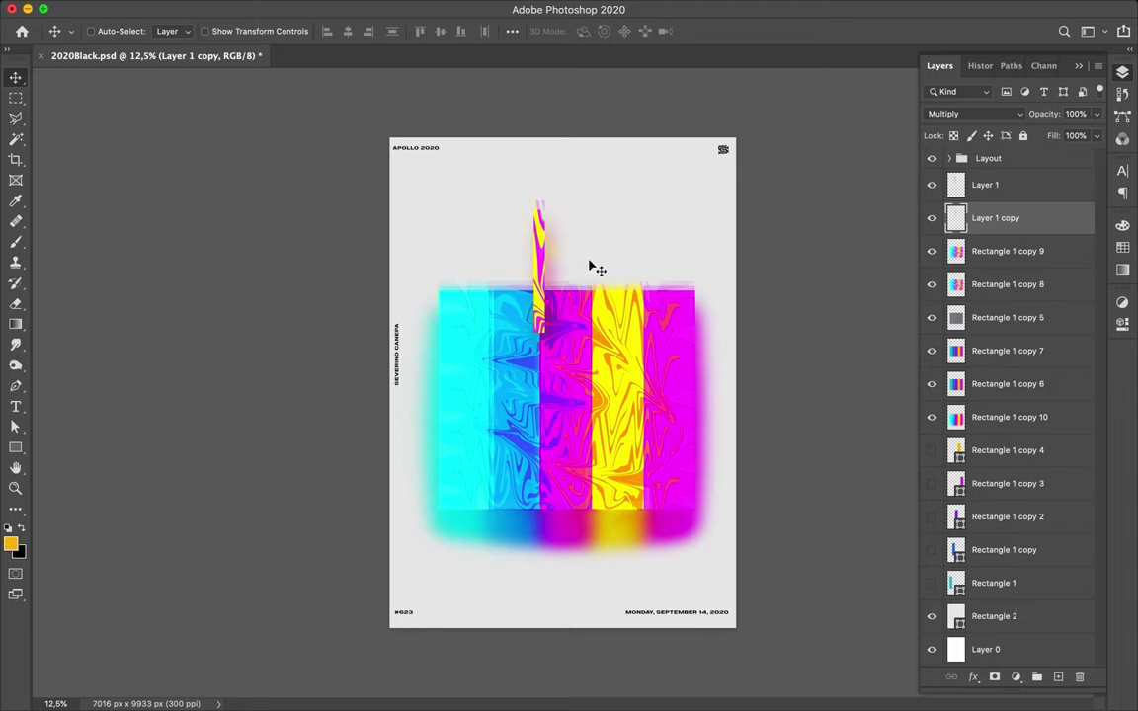
Pick Rectangle 1 copy 9 and copy a thin vertical slice onto a new Layer 2
key("ctrl")
left_click(520, 405, "ctrl")
key("m")
left_click_drag(483, 397, 486, 540)
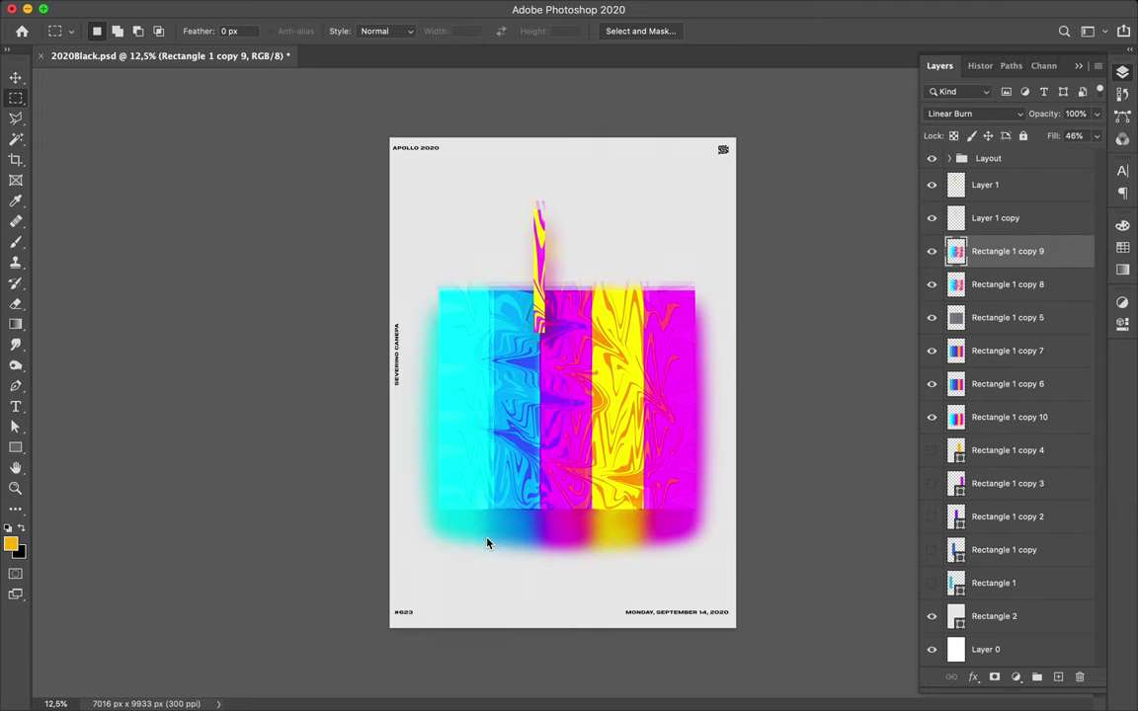
key("ctrl+j")
Move Layer 2 down over the bars' lower edge and duplicate it as Layer 2 copy
key("v")
left_click_drag(482, 499, 603, 529)
left_click_drag(976, 254, 731, 240)
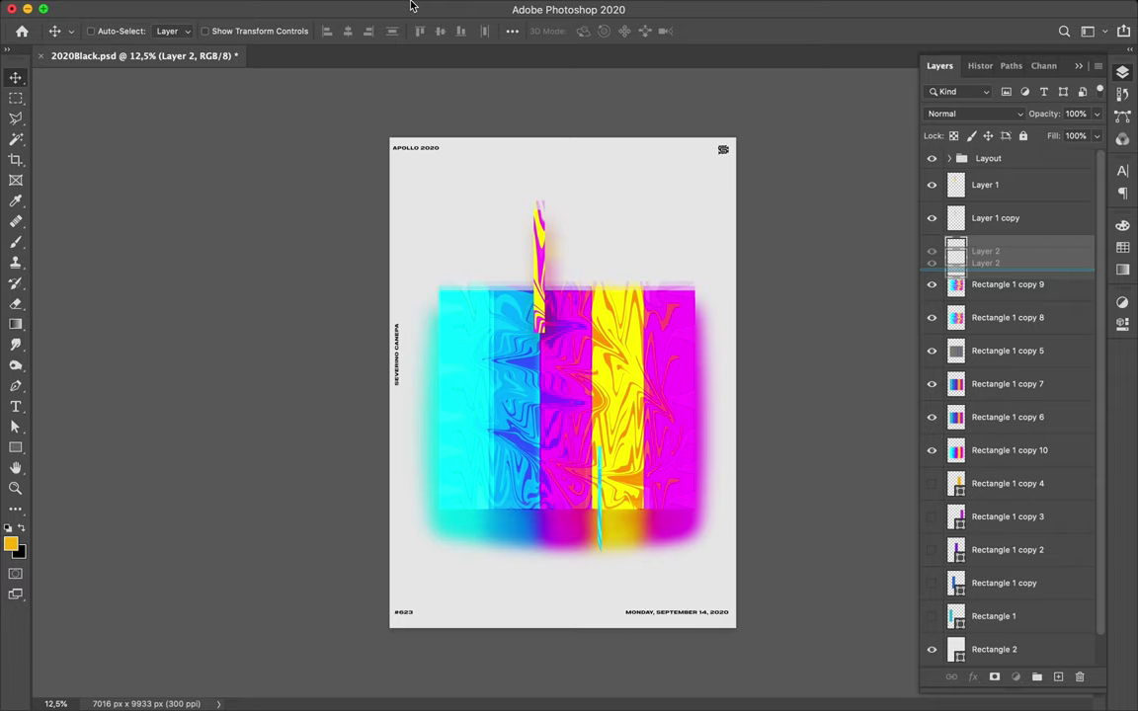
left_click_drag(412, 7, 411, 7)
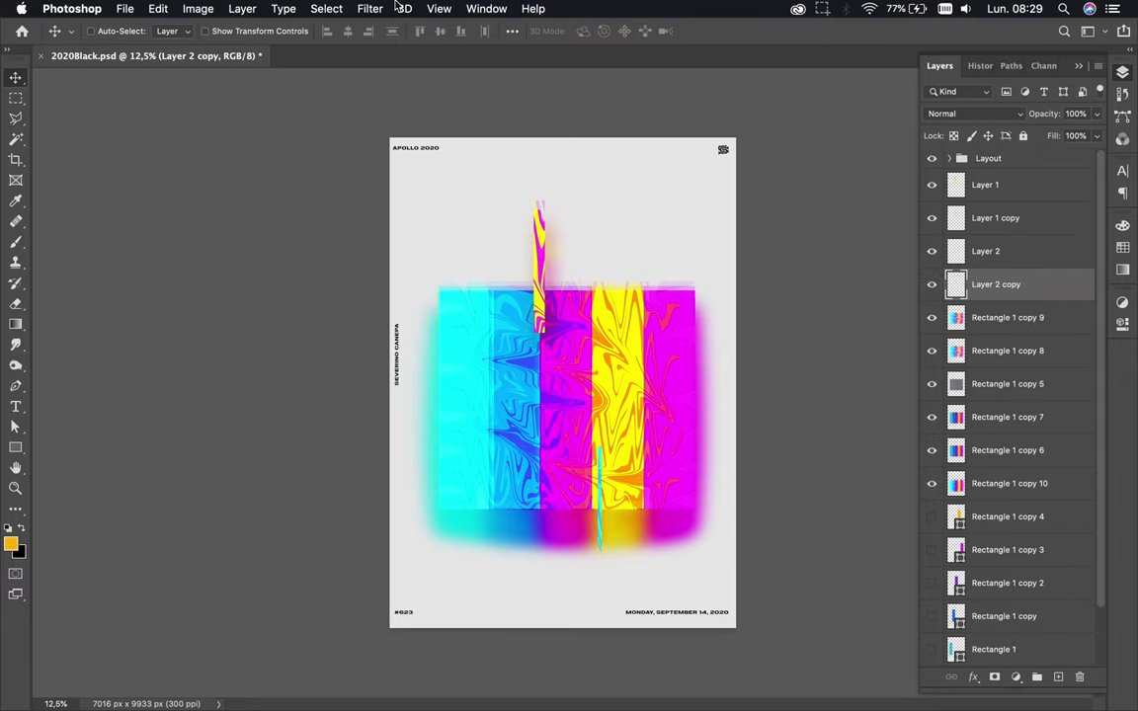
Reapply the Gaussian Blur to Layer 2 copy
left_click(369, 8)
left_click(400, 42)
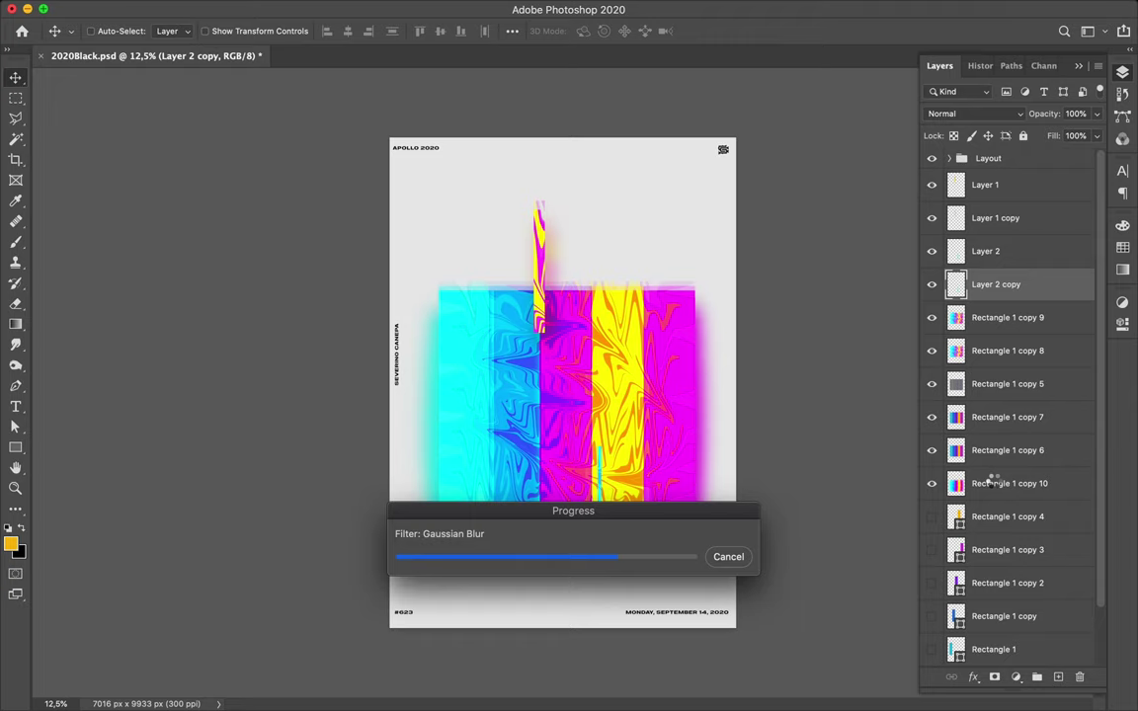
scroll(994, 484, "down", 3)
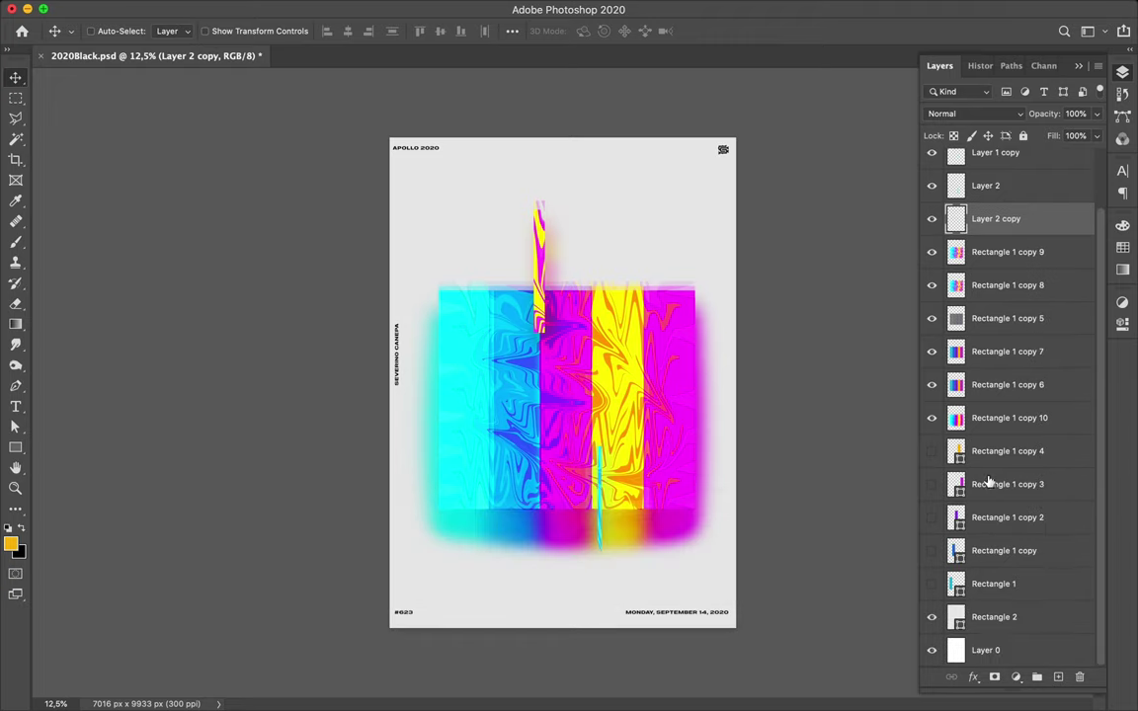
Toggle Rectangle 1 copies 10, 6 and 7 to compare, leaving copy 7 hidden
left_click(932, 419)
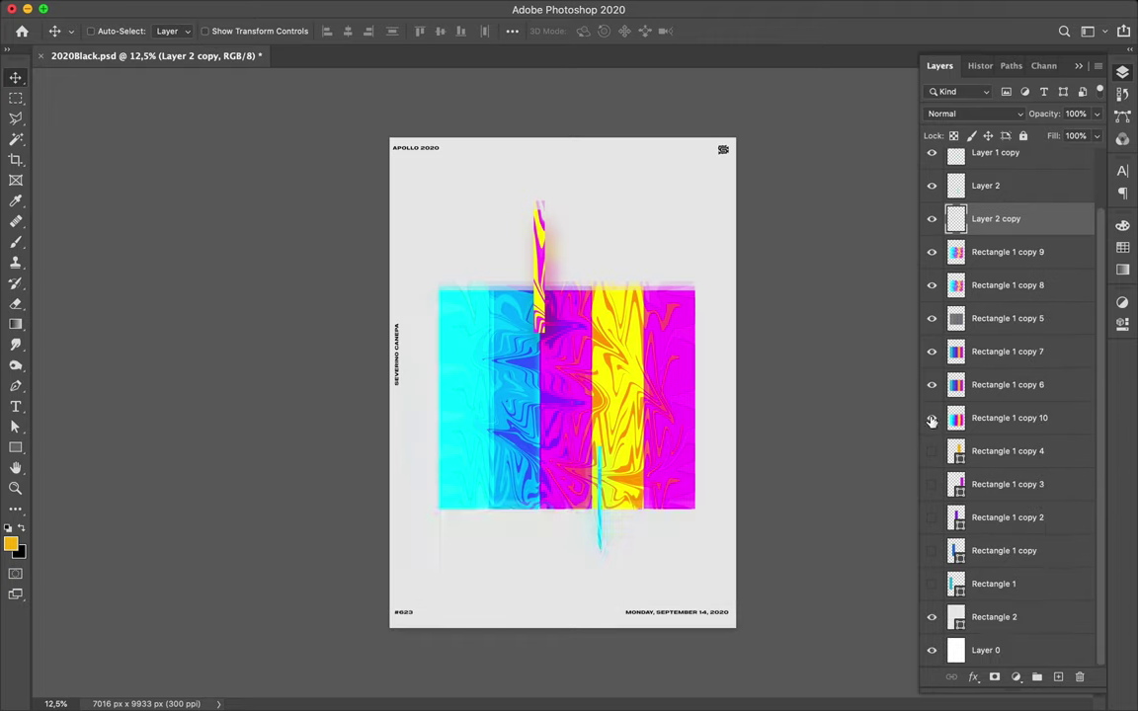
left_click(931, 418)
left_click(931, 384)
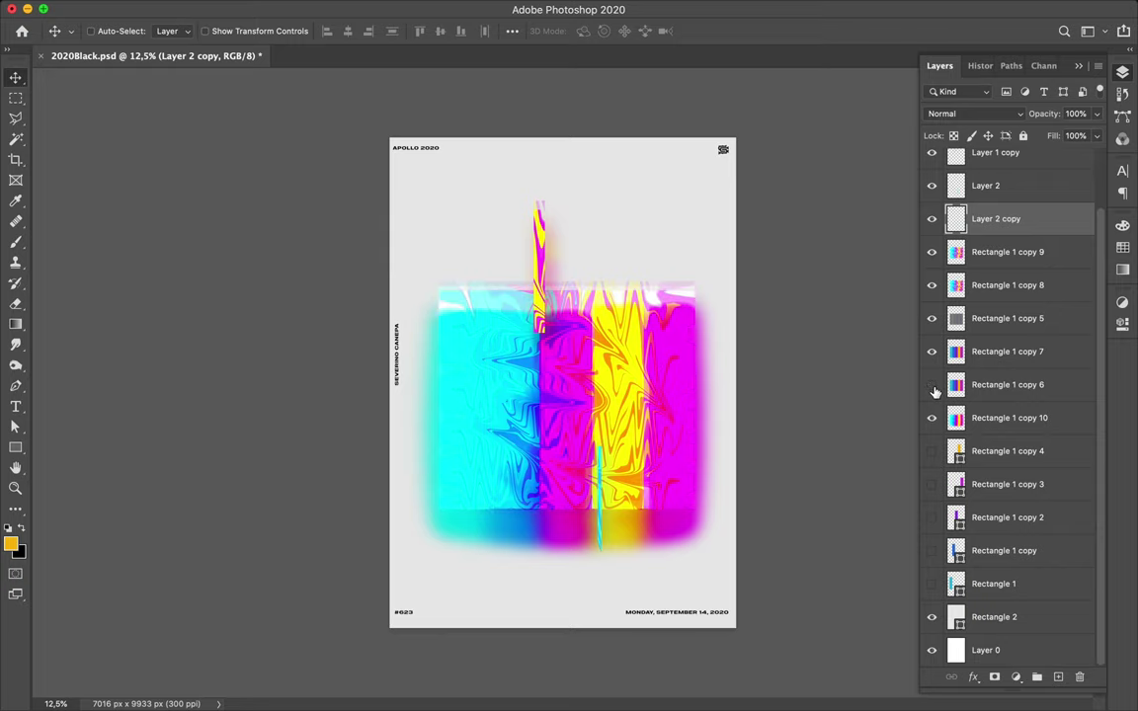
left_click(931, 385)
left_click(931, 352)
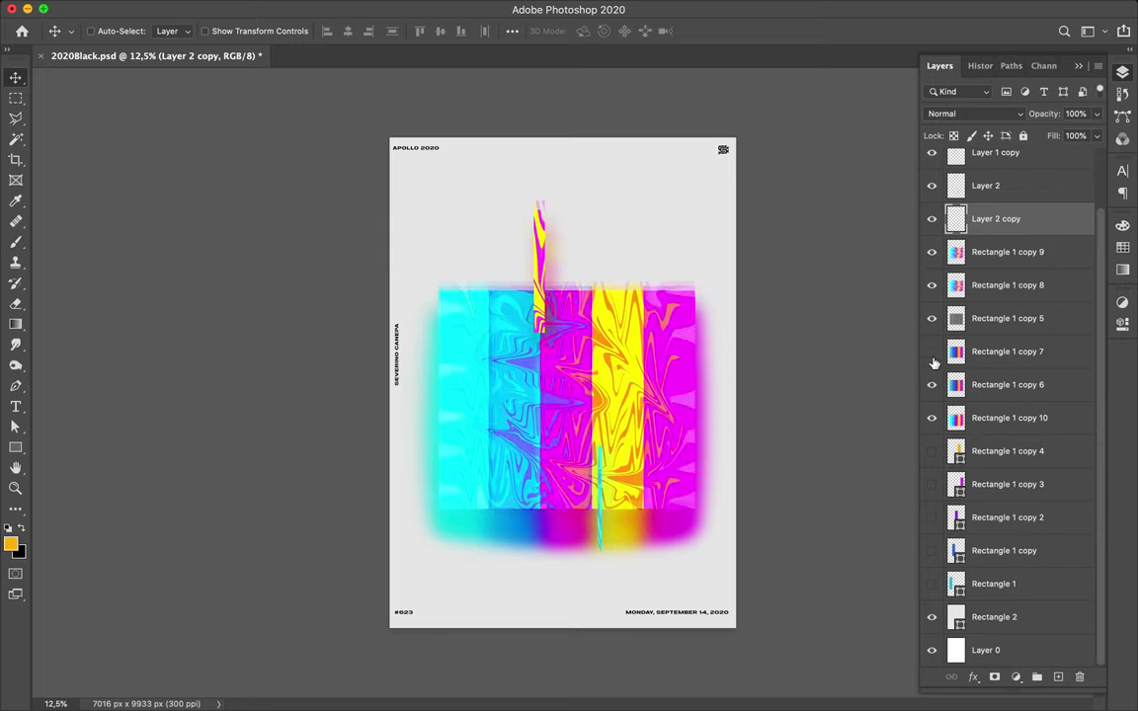
left_click(932, 356)
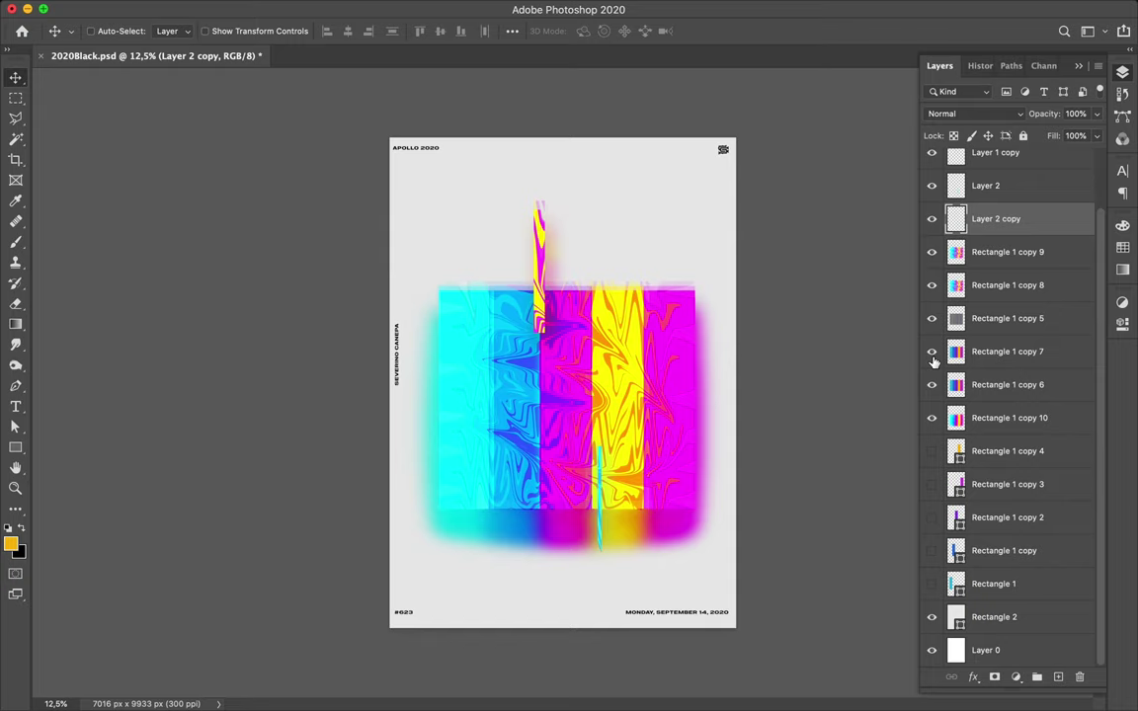
left_click(932, 358)
left_click(932, 355)
left_click(932, 355)
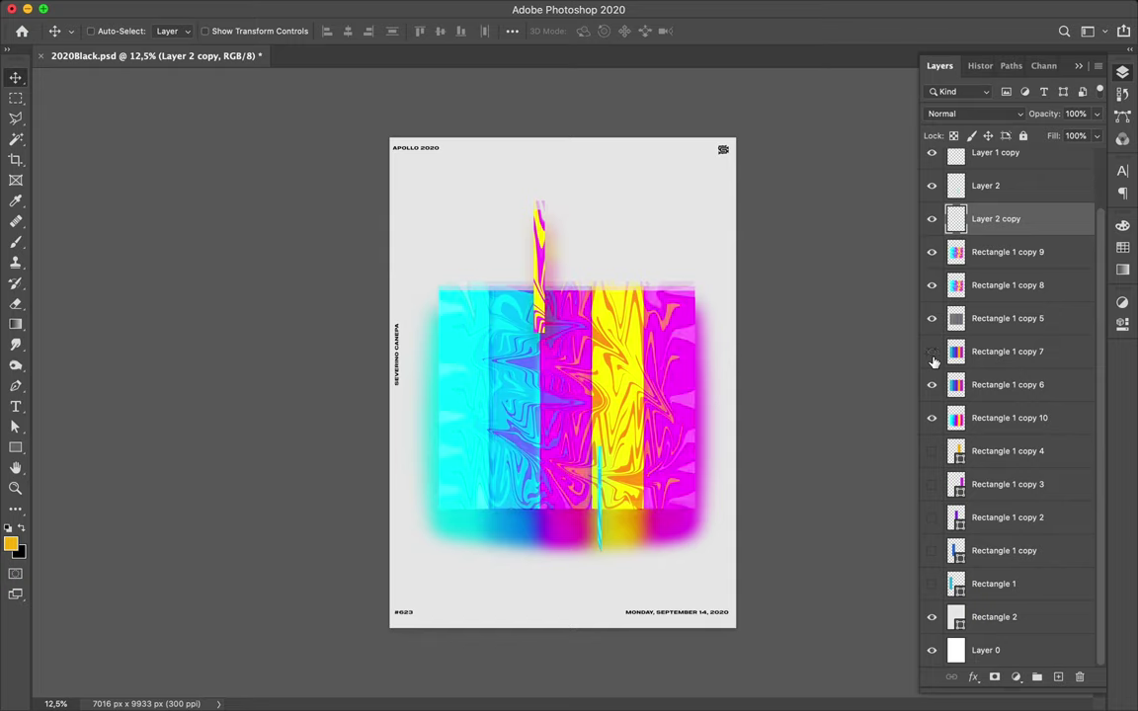
Delete Rectangle 1 copy 7, the hidden rectangle copies and the white Layer 0
left_click(1017, 362)
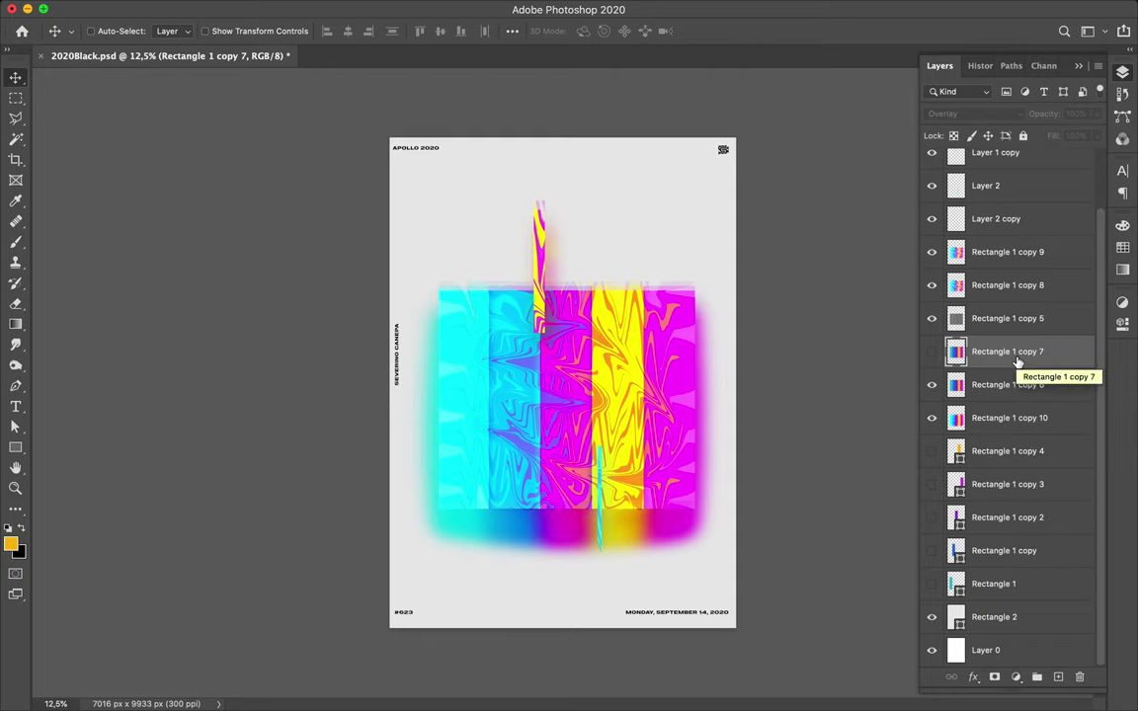
key("Delete")
left_click(1002, 455)
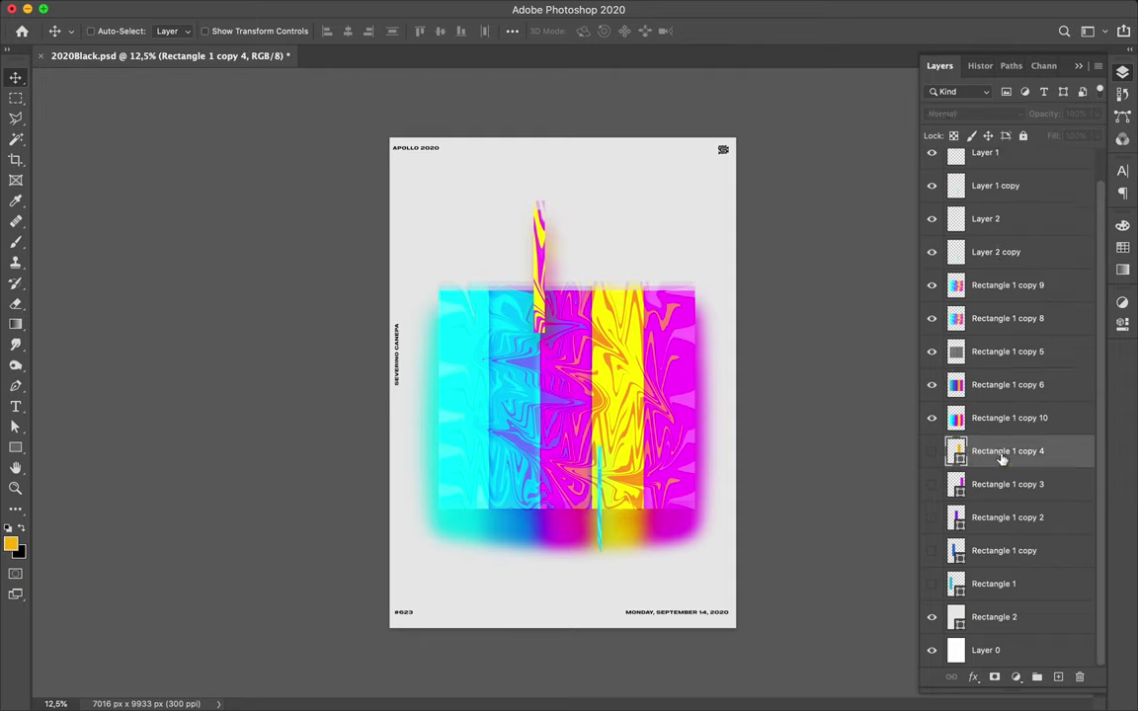
key("Delete")
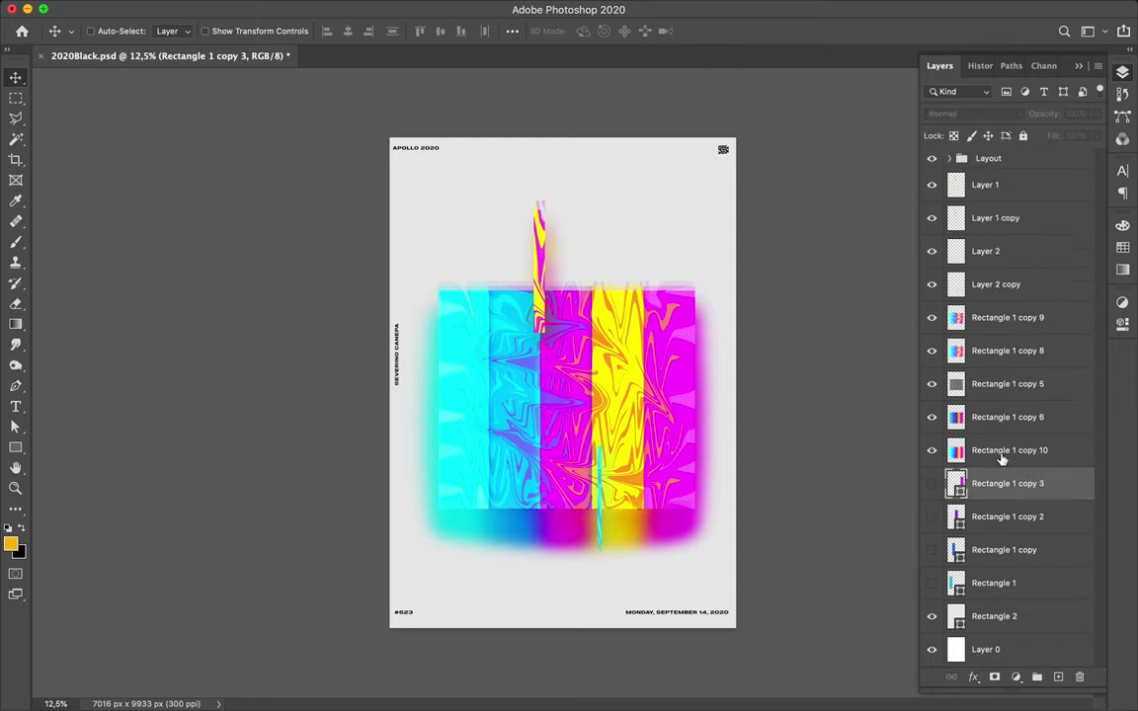
key("Delete")
key("Delete")
key("Delete")
key("Delete")
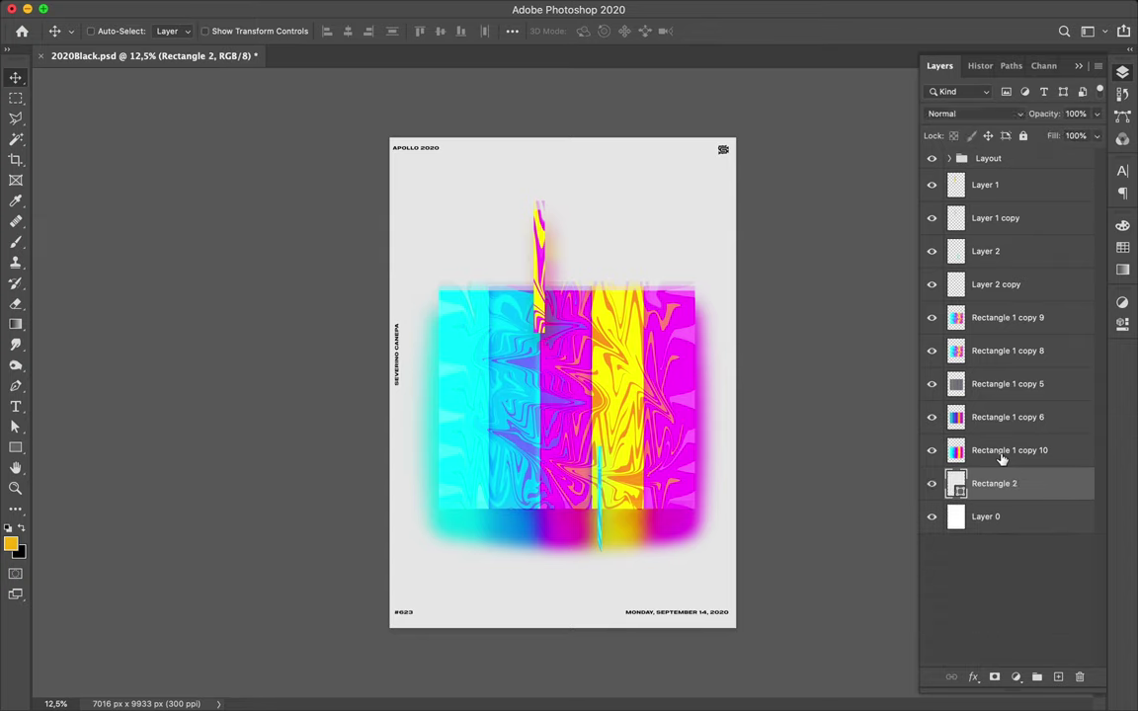
left_click(978, 520)
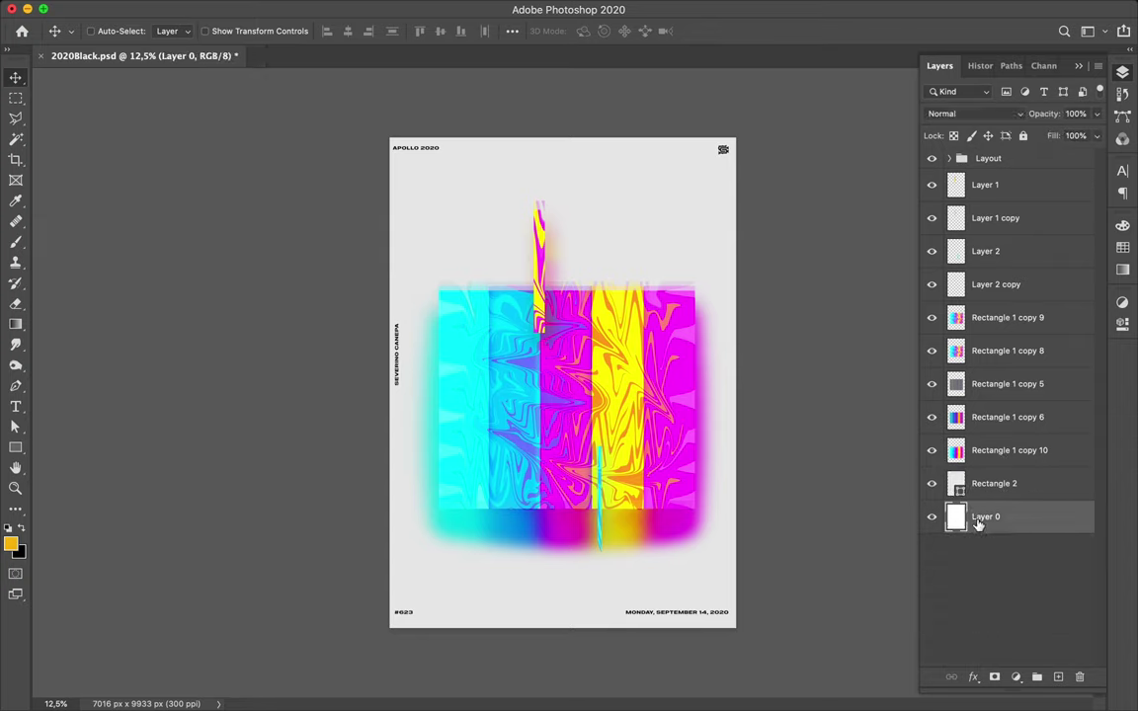
key("Delete")
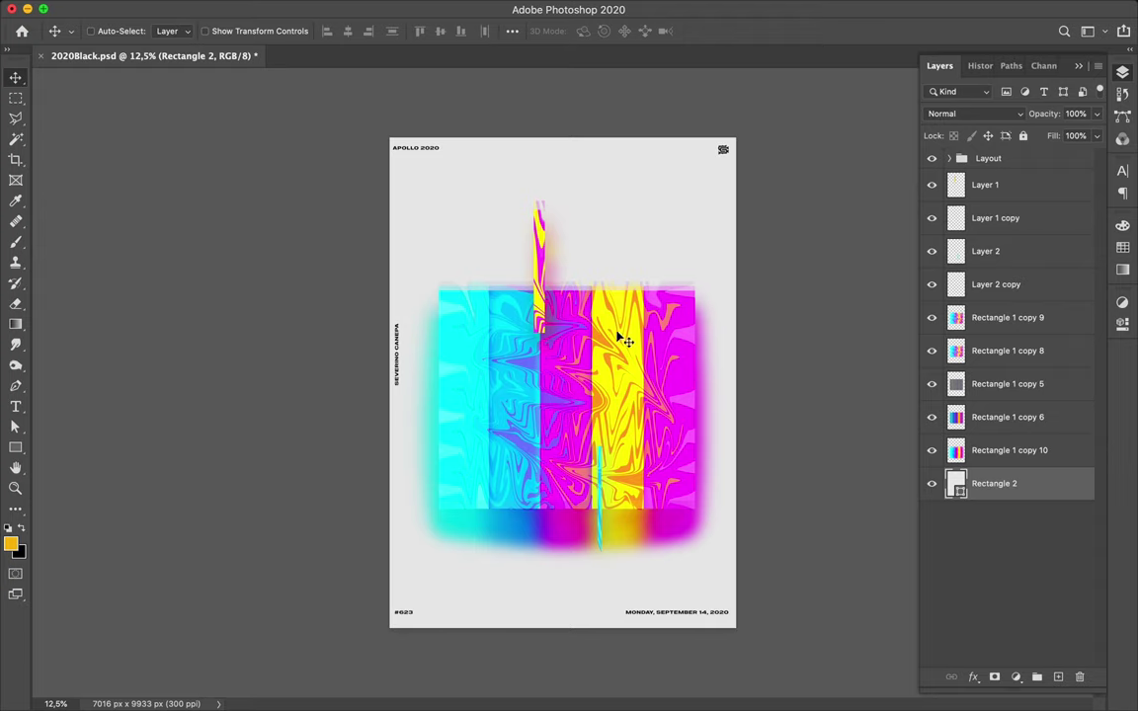
left_click(987, 285)
Lower the Layer 2 copy cyan sliver slightly on the poster
left_click(931, 286)
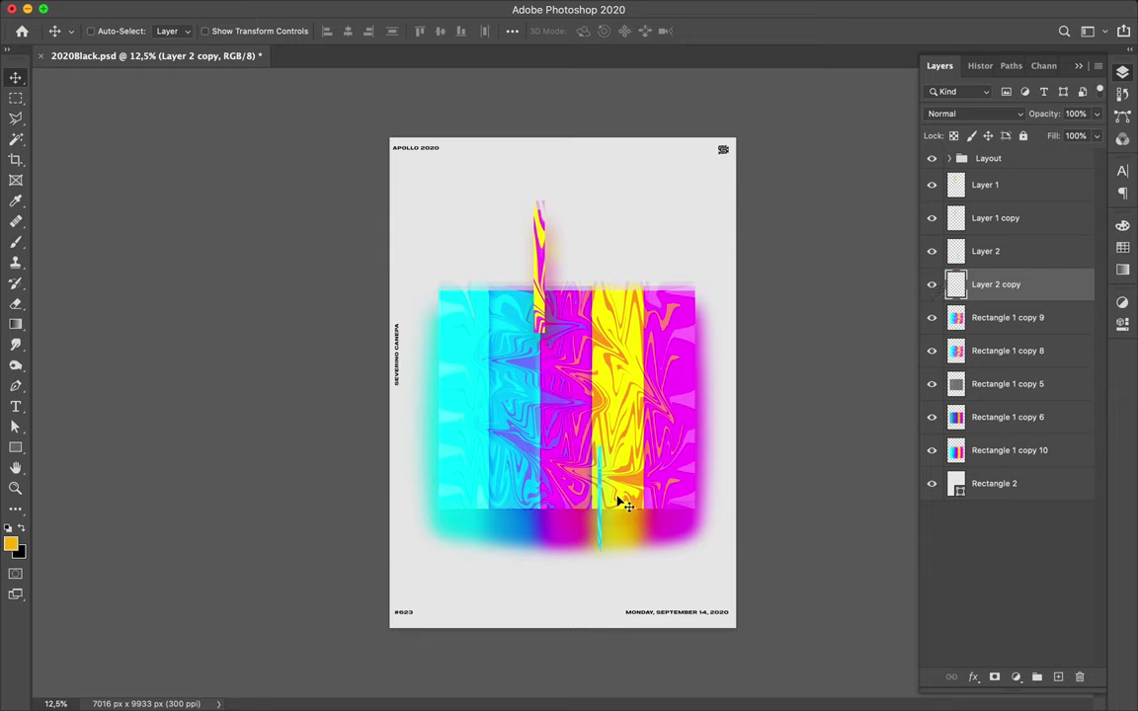
left_click_drag(611, 510, 598, 519)
left_click_drag(599, 519, 598, 535)
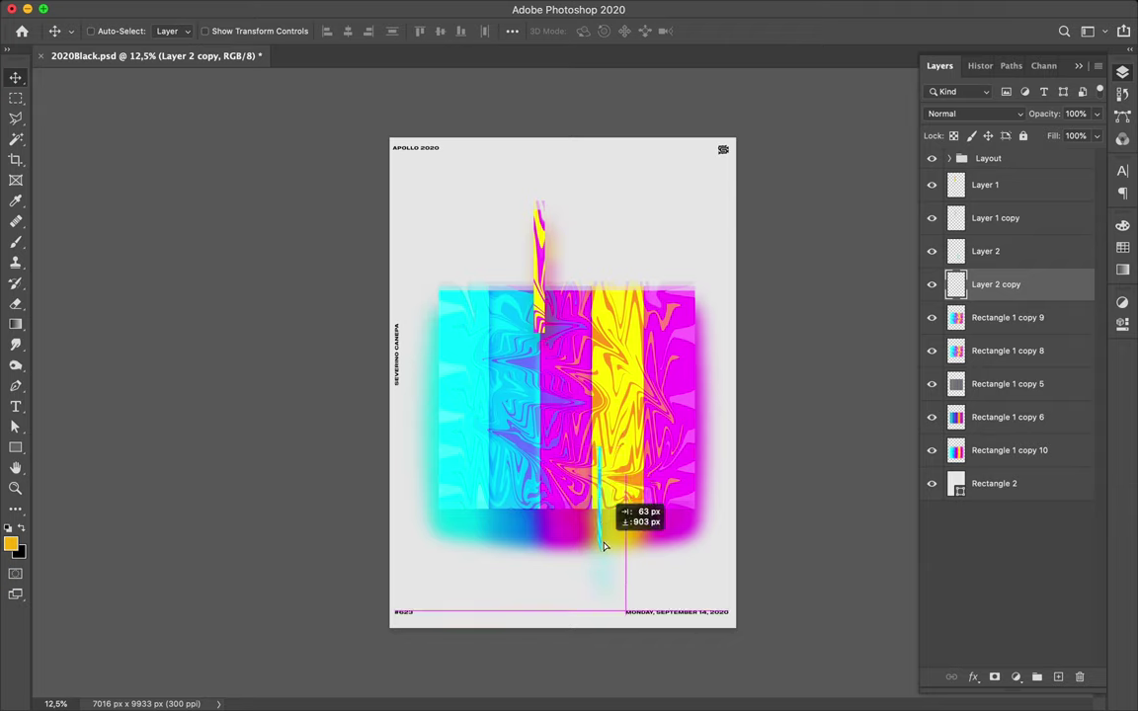
left_click_drag(599, 535, 598, 529)
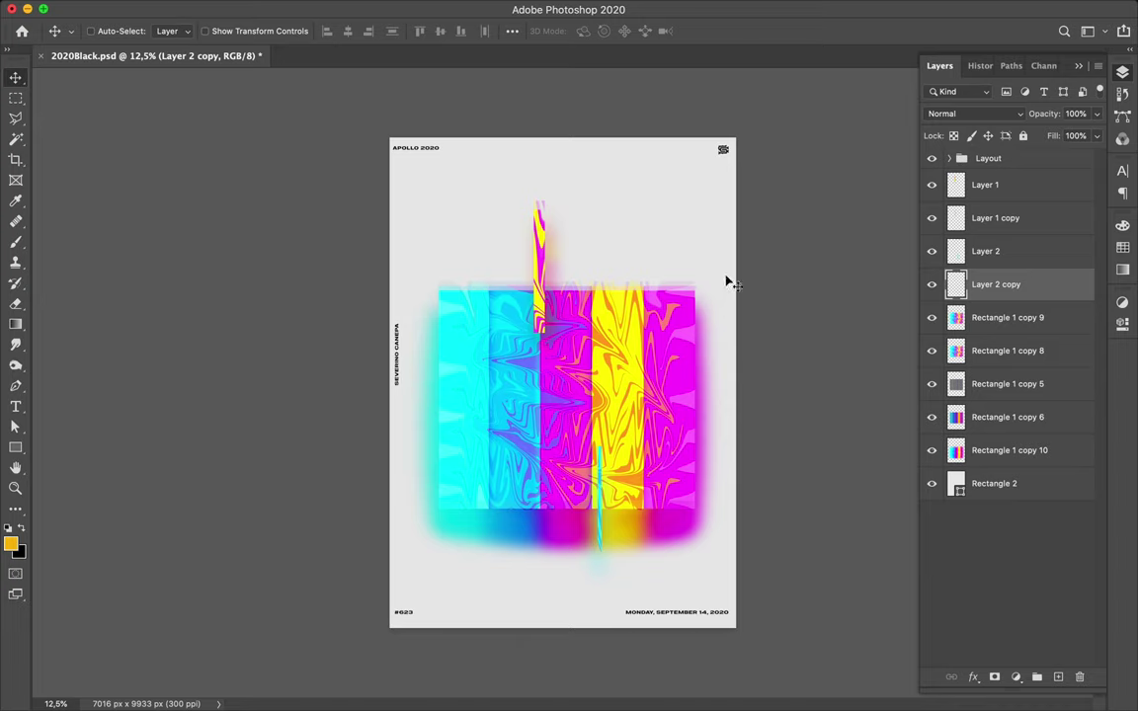
Copy a narrow vertical marbled sliver from Rectangle 1 copy 9 onto a new Layer 3
key("m")
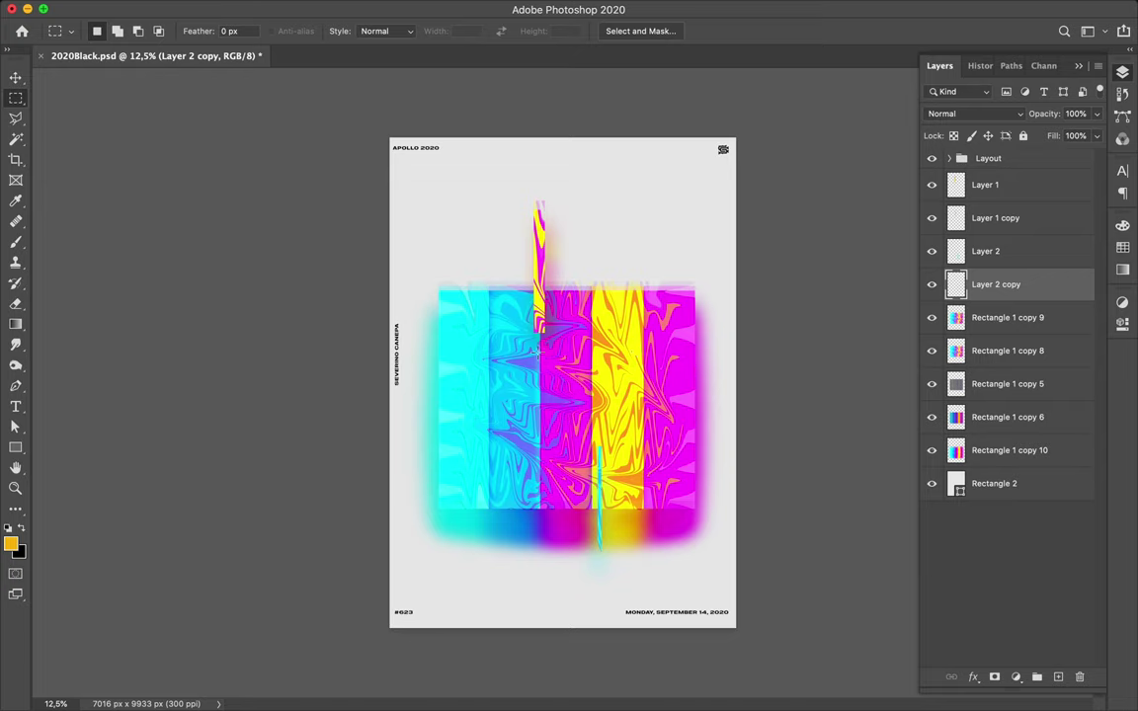
left_click_drag(540, 348, 536, 494)
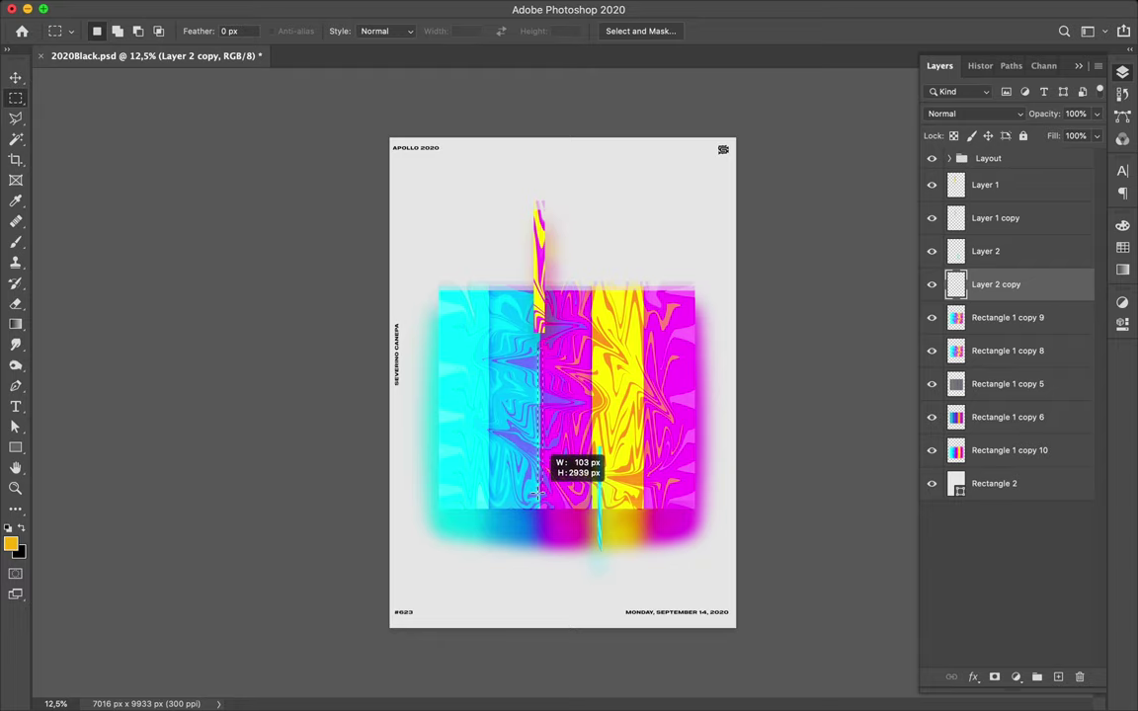
left_click_drag(536, 494, 538, 506)
key("super+c")
left_click(707, 243)
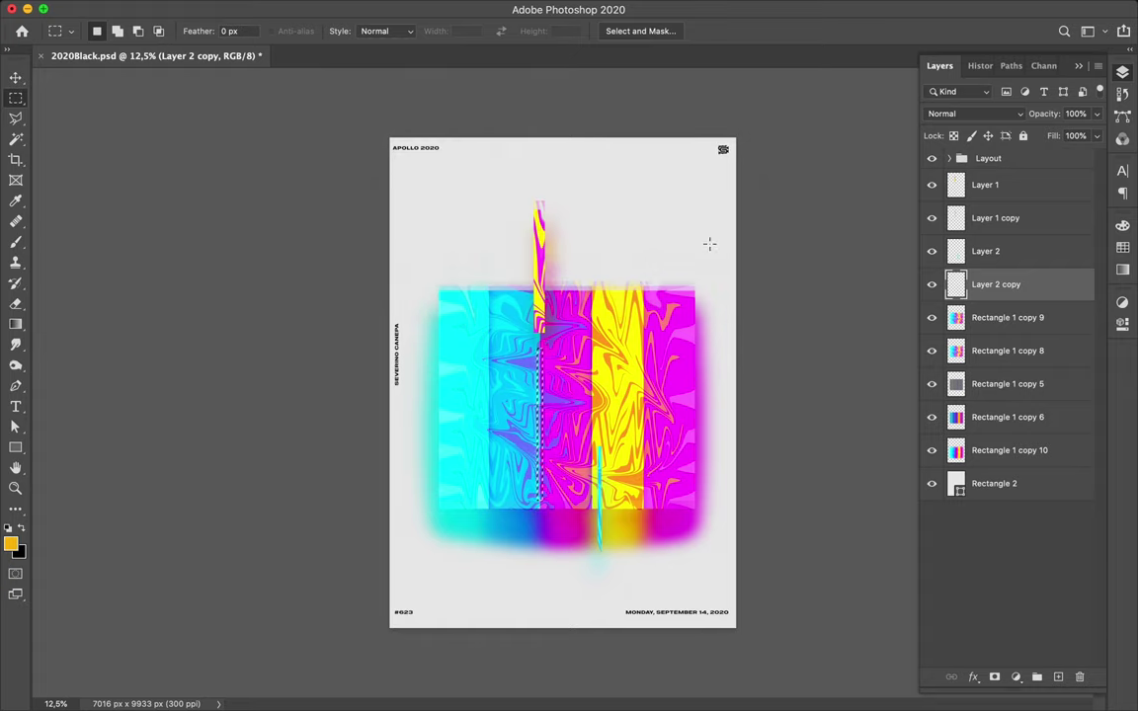
left_click(612, 358, "super")
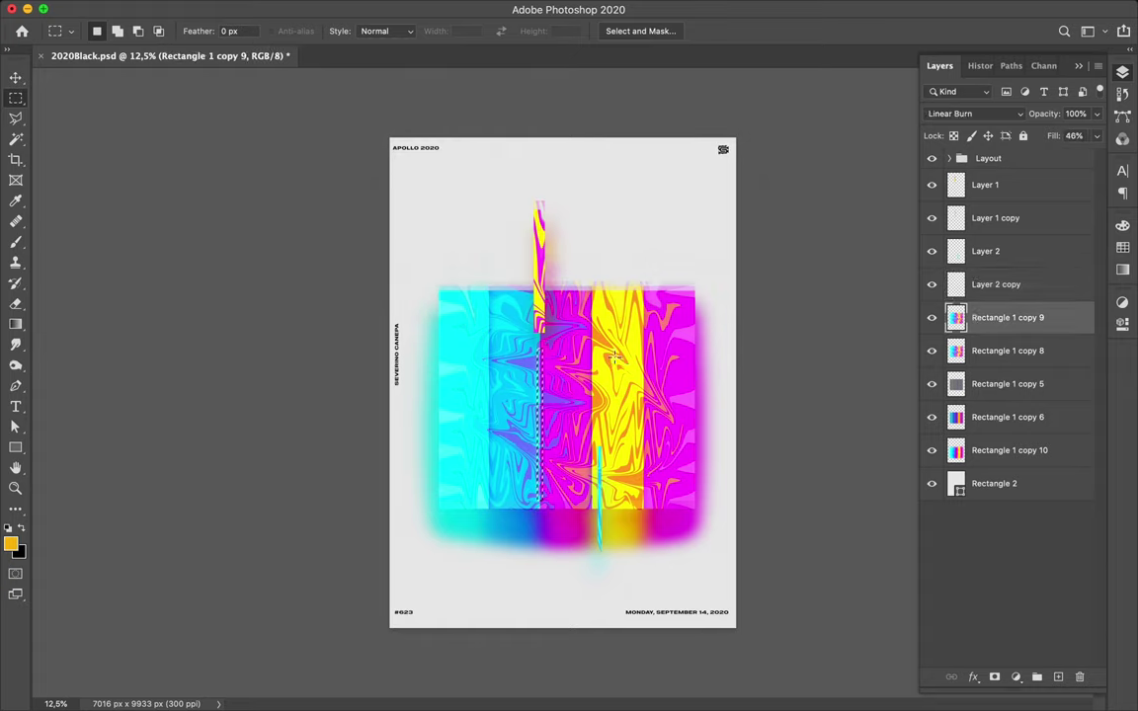
key("super+j")
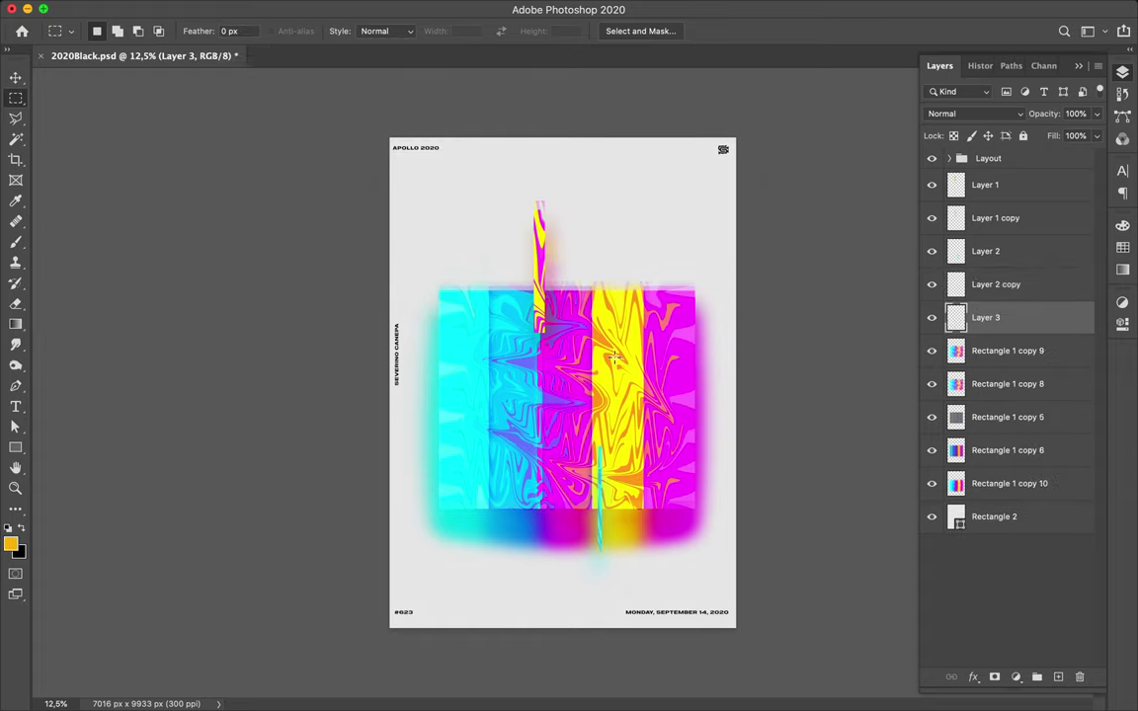
Move the Layer 3 sliver onto the yellow band and duplicate it as Layer 3 copy
key("v")
left_click_drag(553, 400, 530, 477)
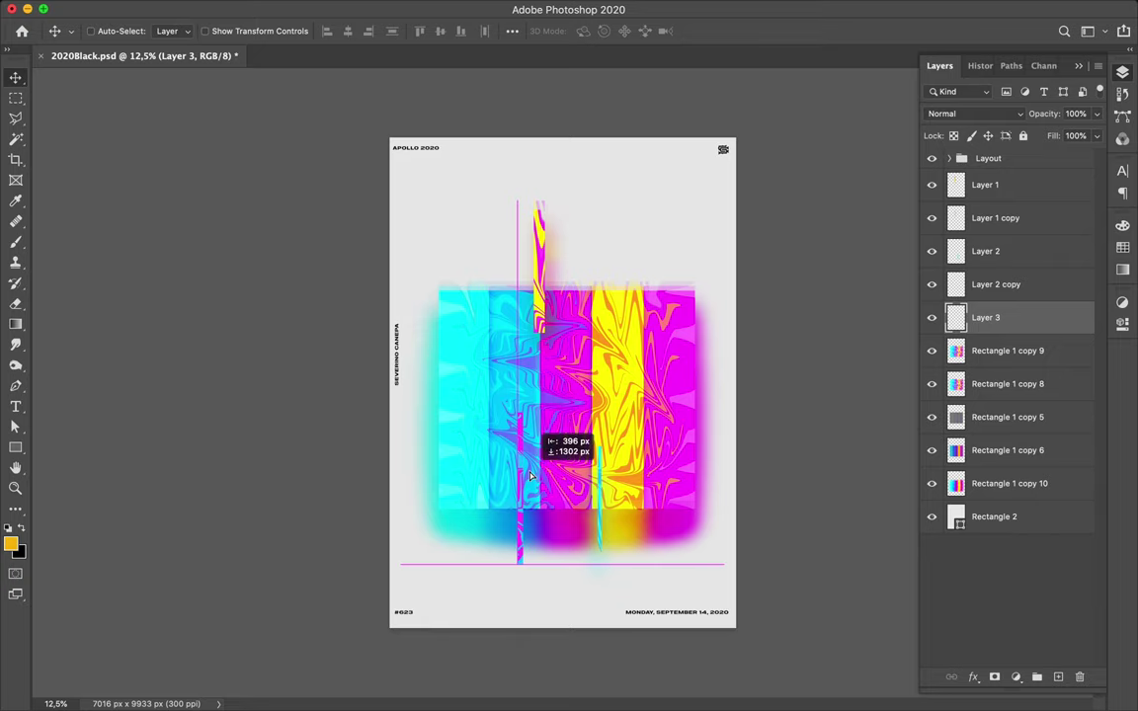
left_click_drag(529, 477, 523, 475)
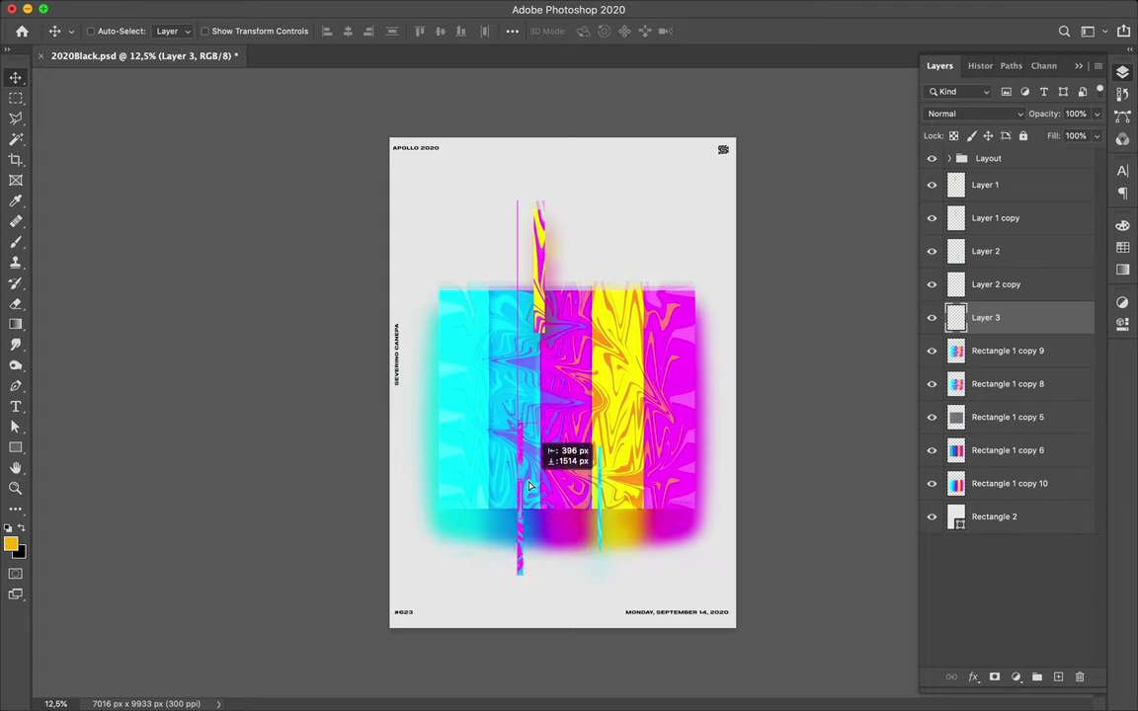
mouse_move(523, 475)
left_mouse_down()
mouse_move(622, 475)
mouse_move(607, 316)
mouse_move(637, 316)
left_mouse_up()
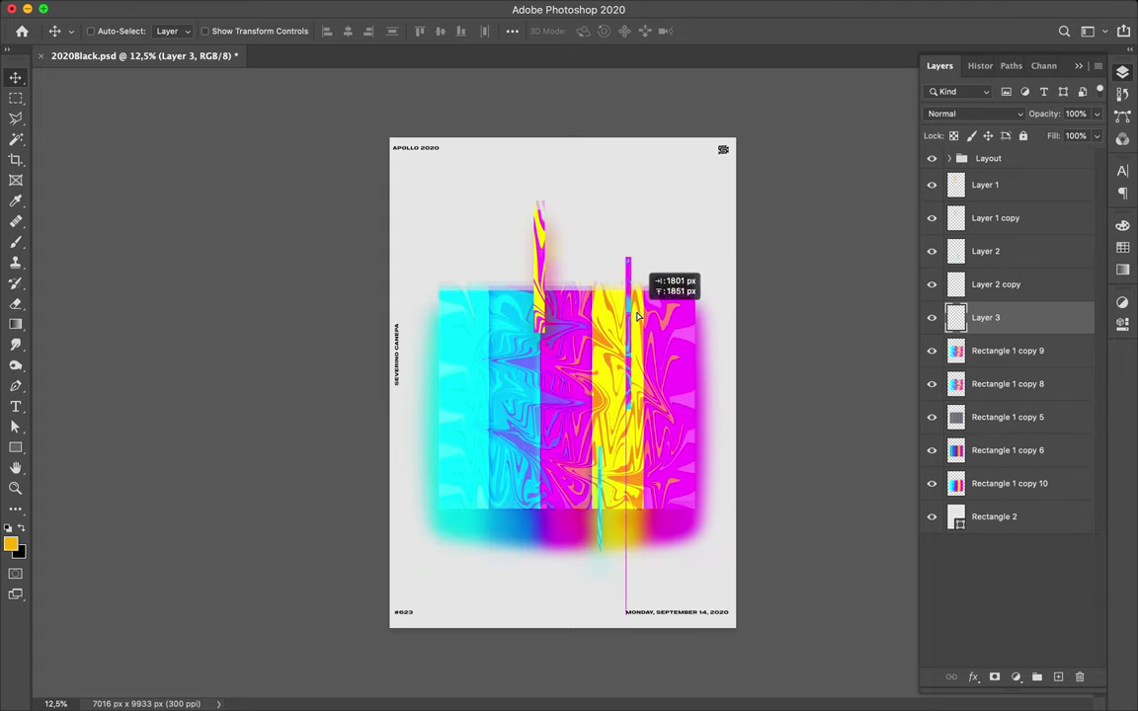
left_click_drag(983, 321, 980, 336)
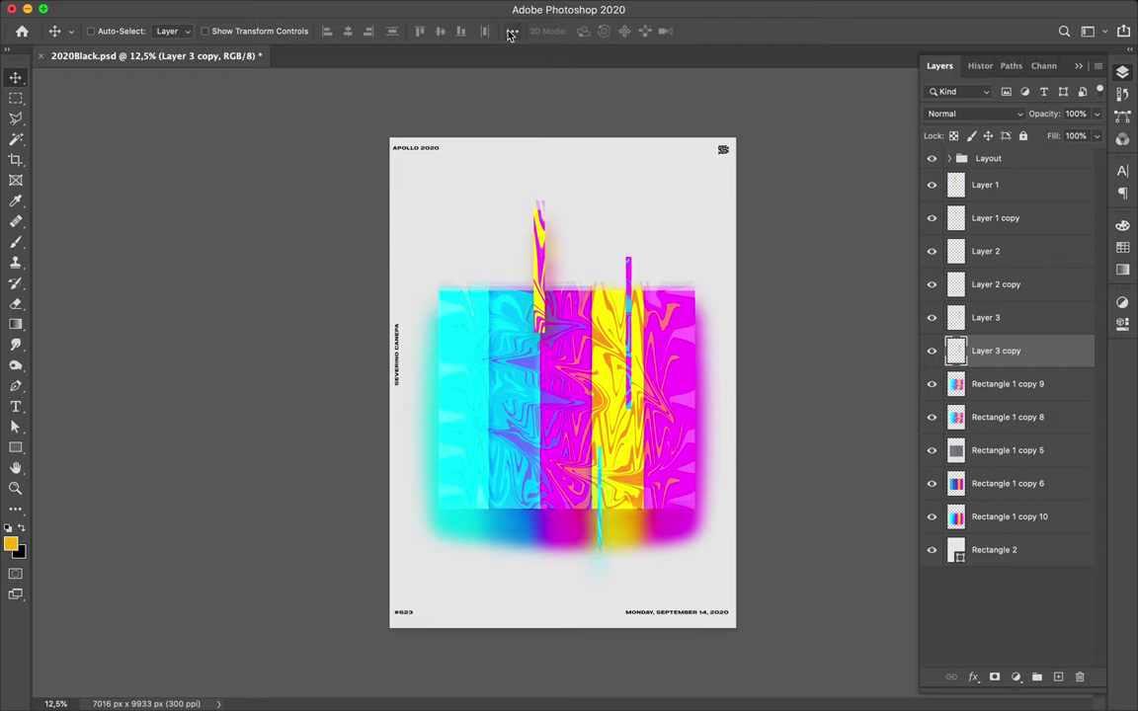
mouse_move(395, 4)
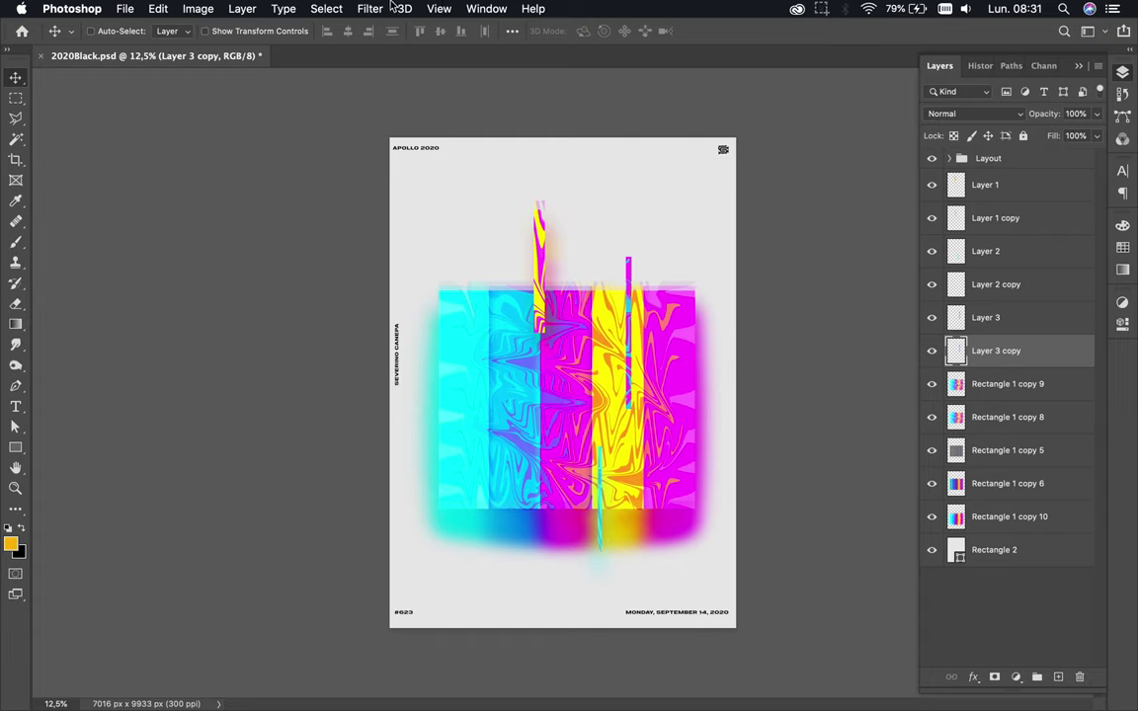
Reapply the Gaussian Blur to Layer 3 copy and nudge it slightly sideways
left_click(372, 8)
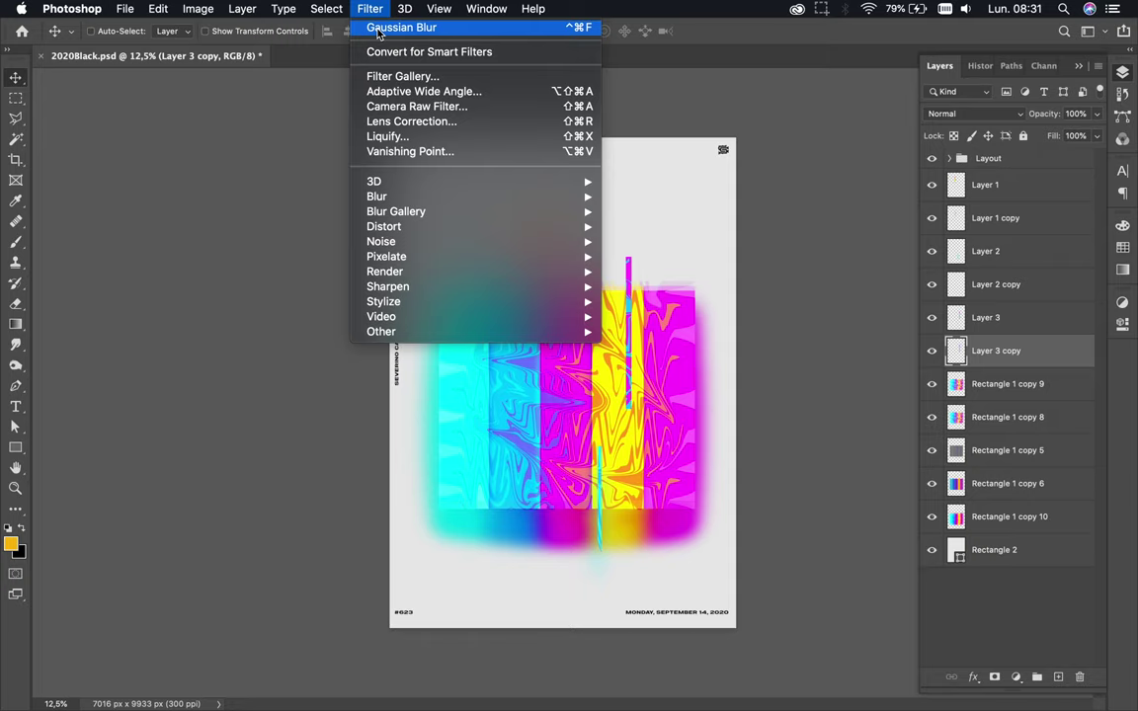
left_click(395, 27)
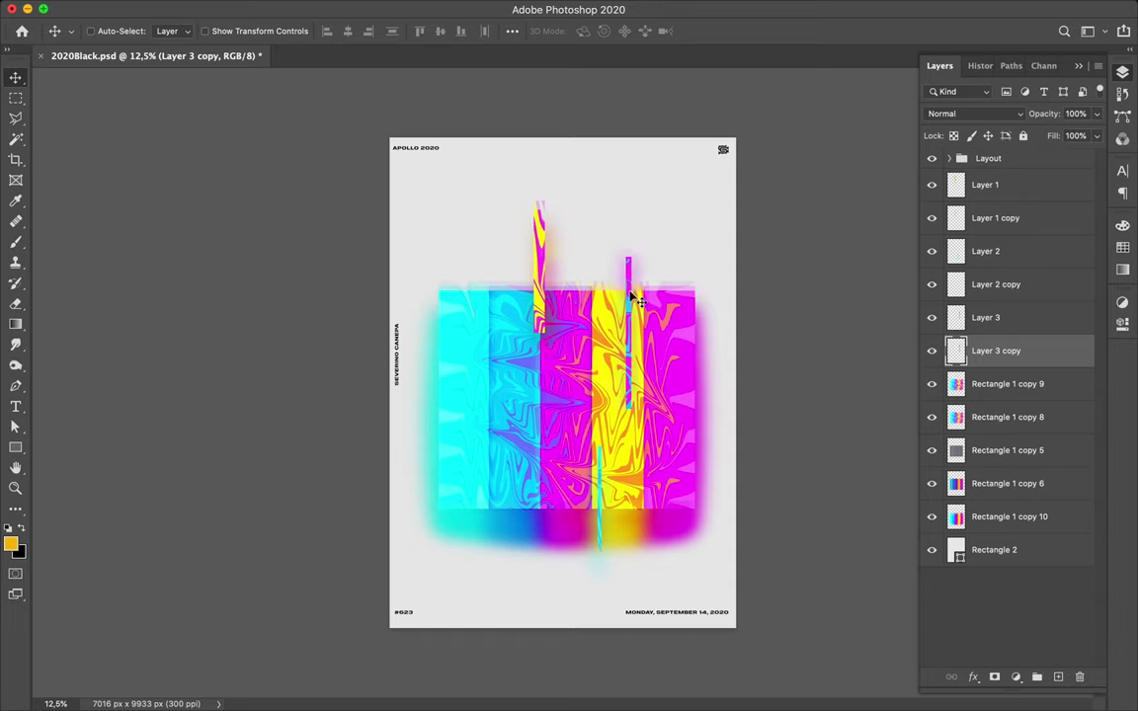
left_click_drag(628, 297, 629, 297)
Copy a square from the upper-left cyan band of Rectangle 1 copy 9 into a new Layer 4
key("m")
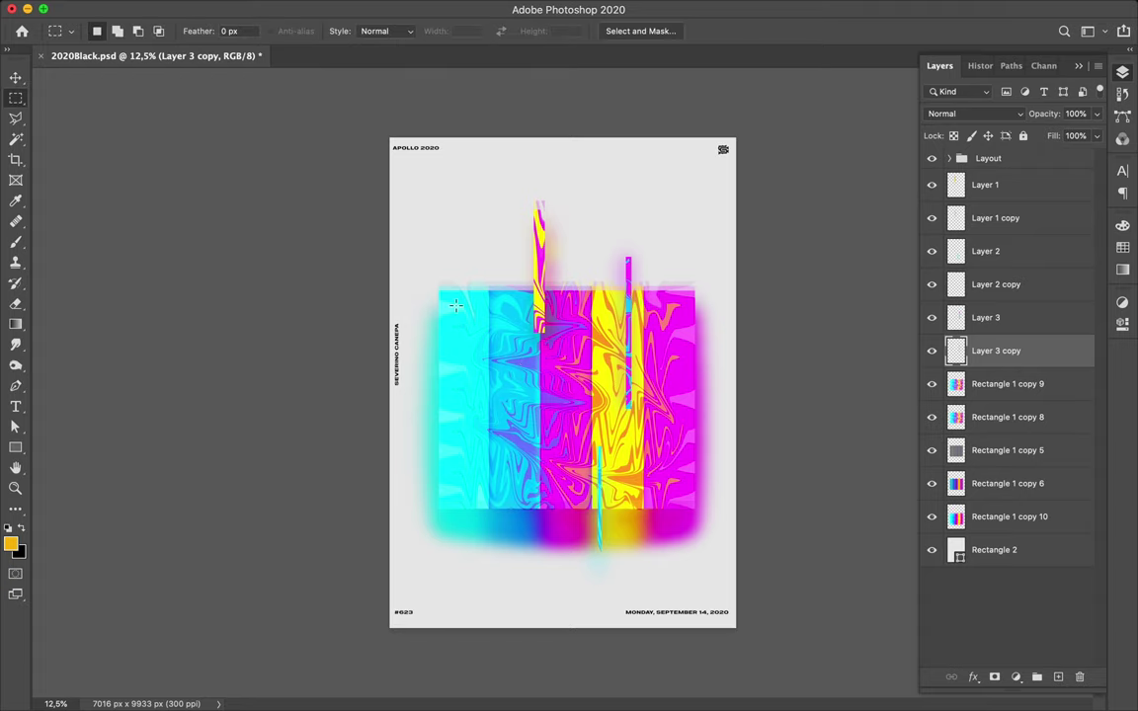
left_click_drag(438, 290, 487, 345)
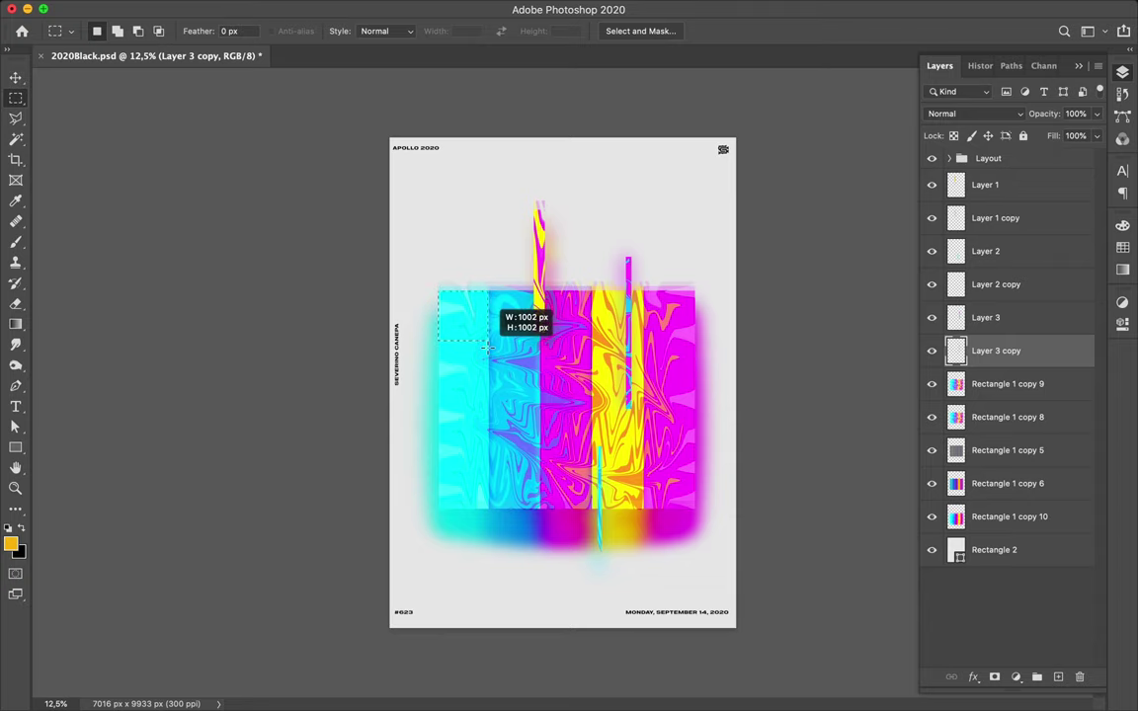
left_click_drag(486, 344, 487, 344)
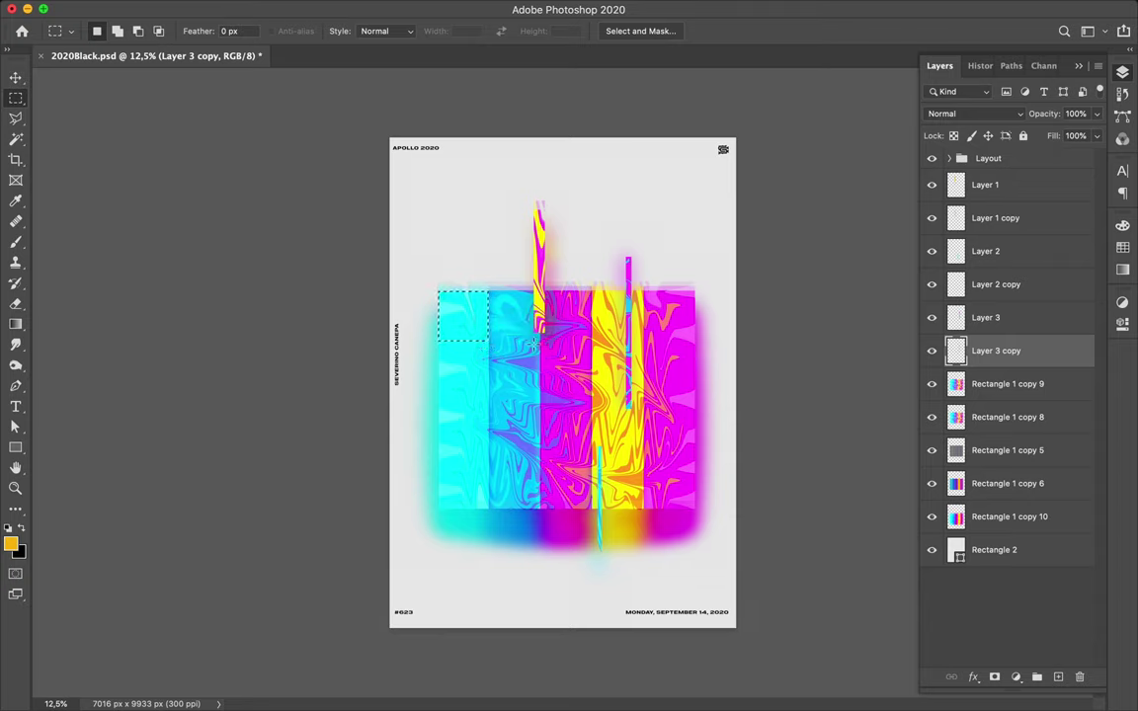
key("alt+bracketleft")
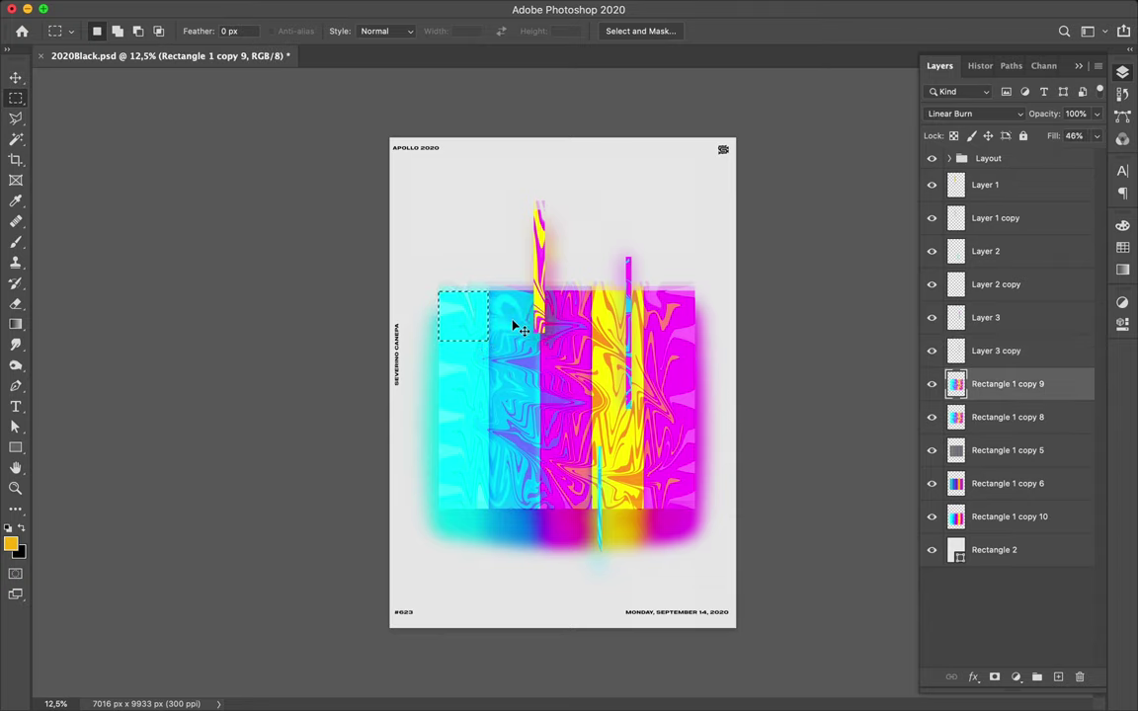
key("ctrl+shift+c")
key("ctrl+v")
Move the cyan square toward the lower right of the strips
key("v")
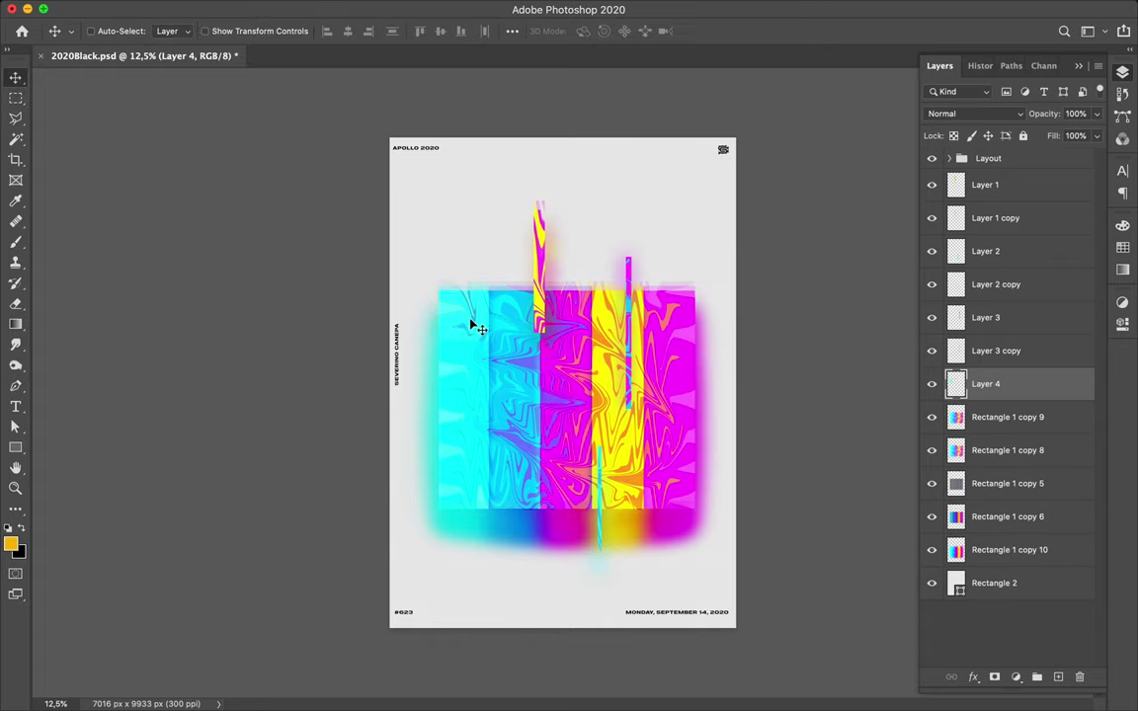
mouse_move(474, 328)
left_mouse_down()
mouse_move(672, 504)
mouse_move(724, 468)
left_mouse_up()
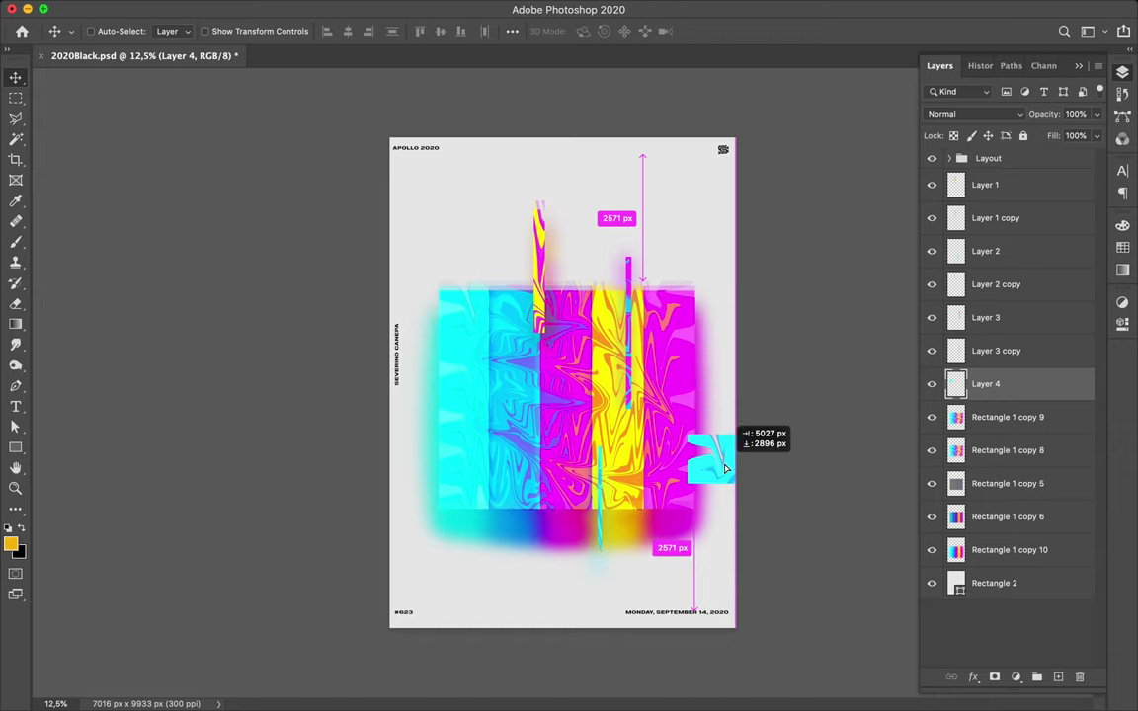
left_click_drag(724, 468, 669, 493)
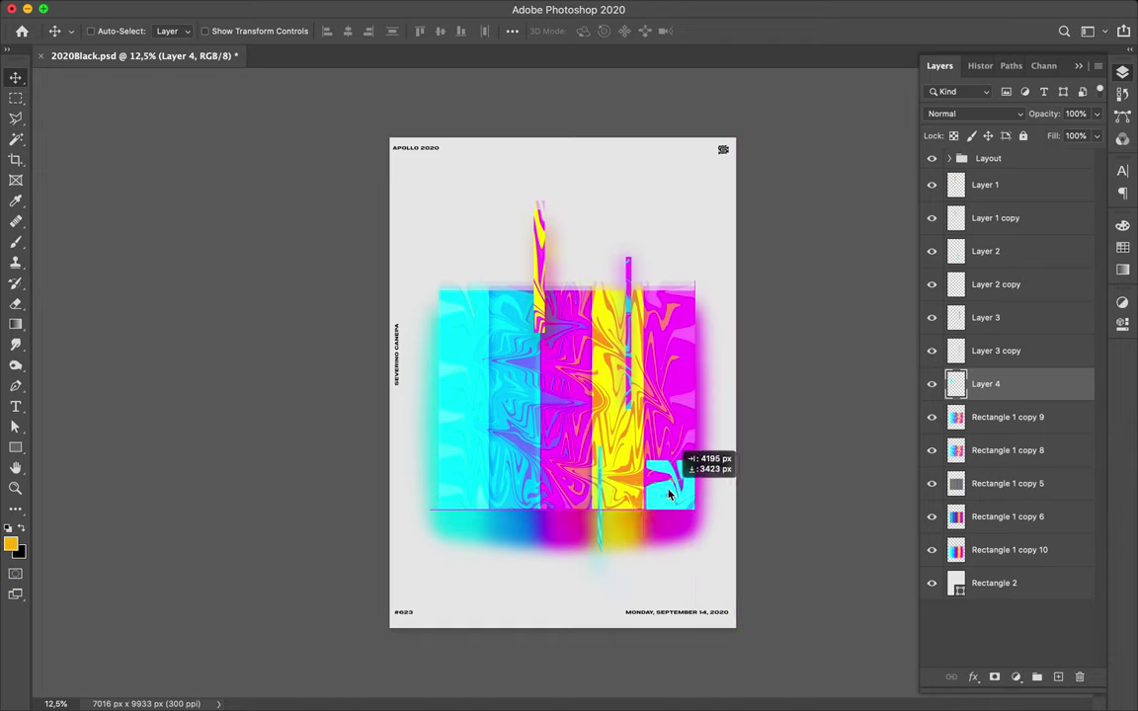
left_click_drag(669, 494, 668, 487)
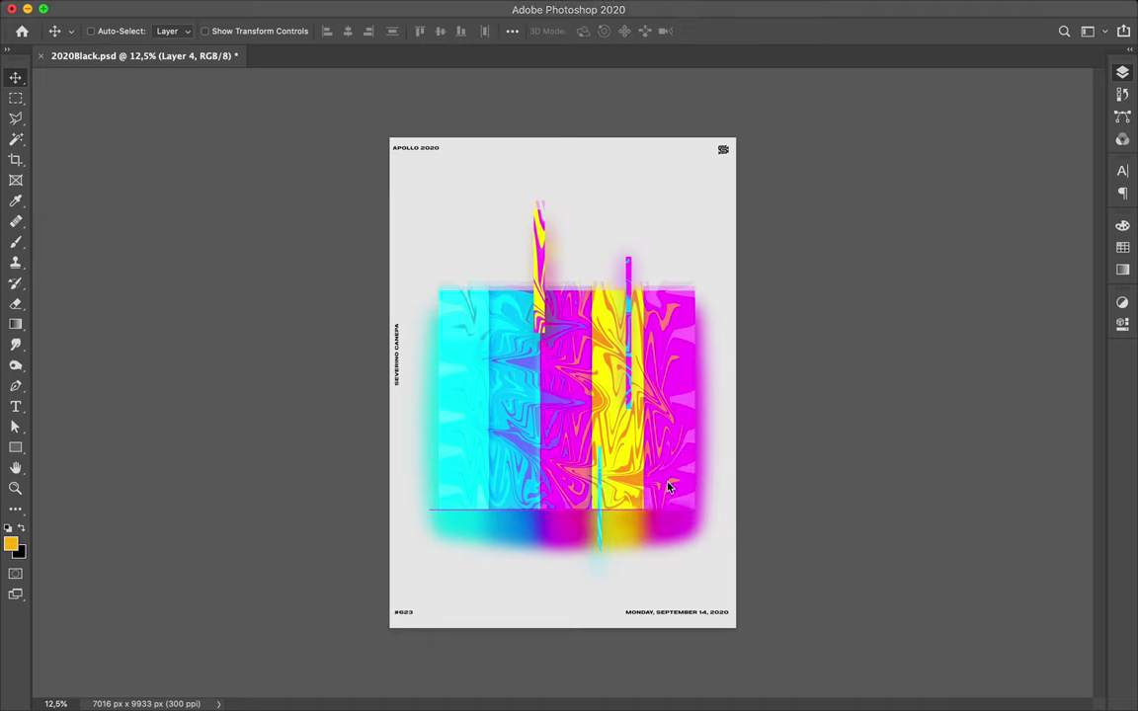
key("F7")
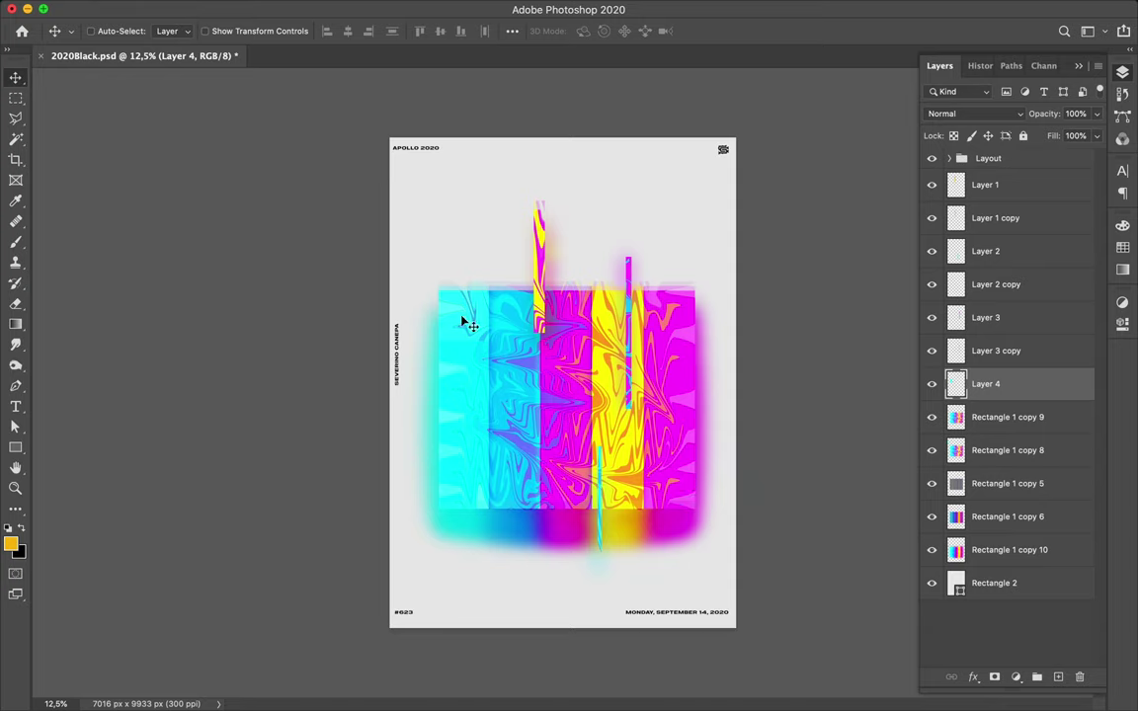
left_click_drag(467, 317, 641, 441)
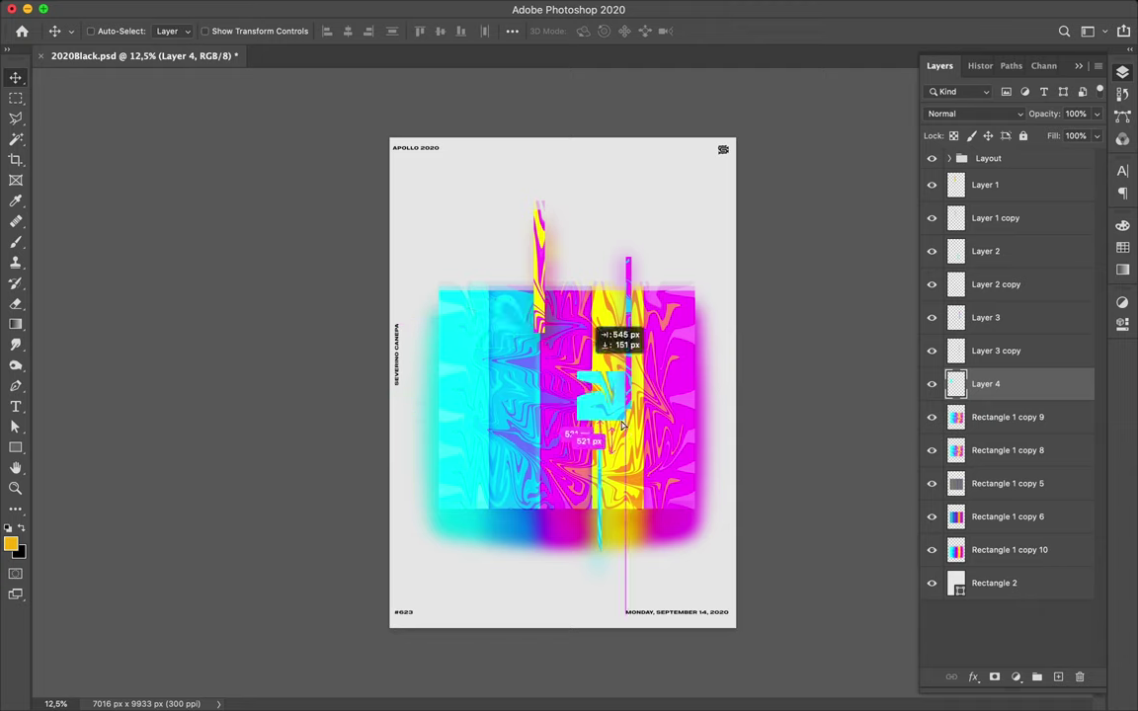
left_click_drag(641, 441, 671, 485)
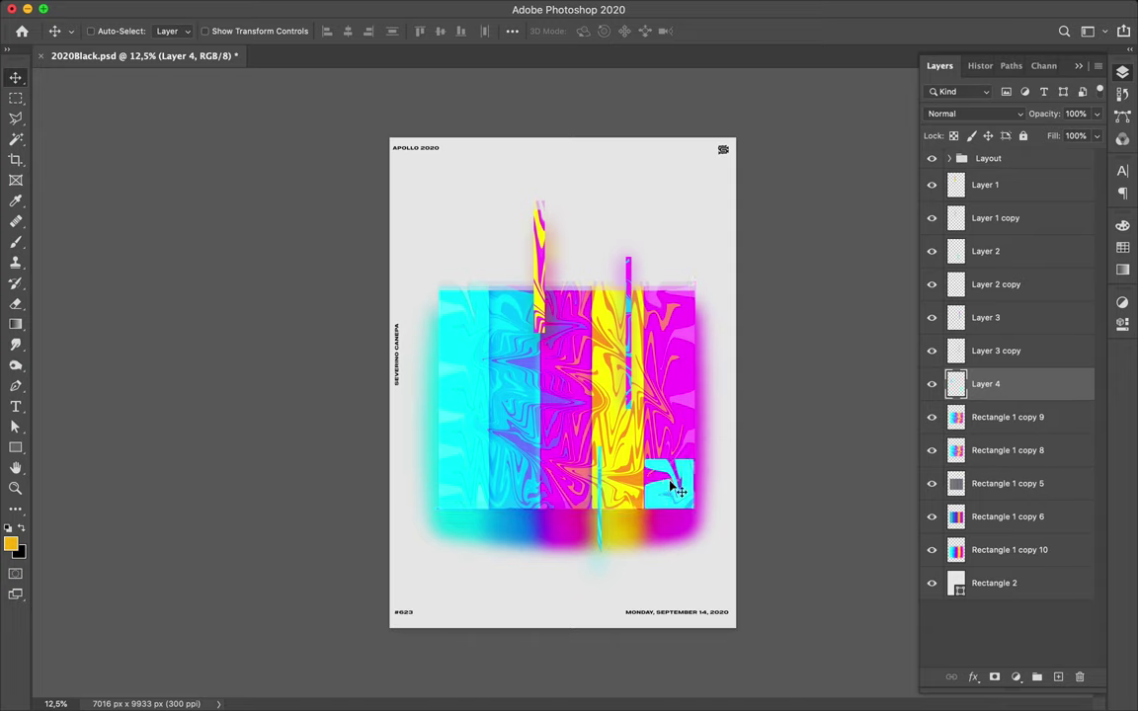
Settle the cyan patch at the strips' lower-right corner and duplicate it as Layer 4 copy
left_click_drag(677, 488, 672, 484)
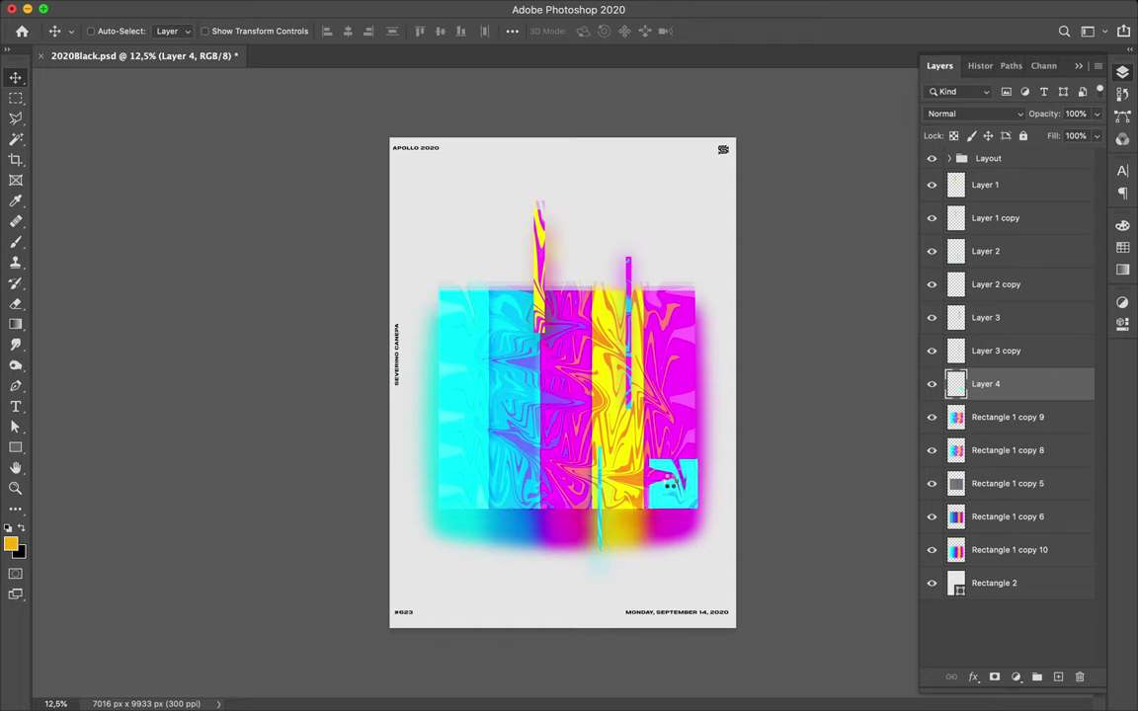
left_click_drag(673, 487, 691, 511)
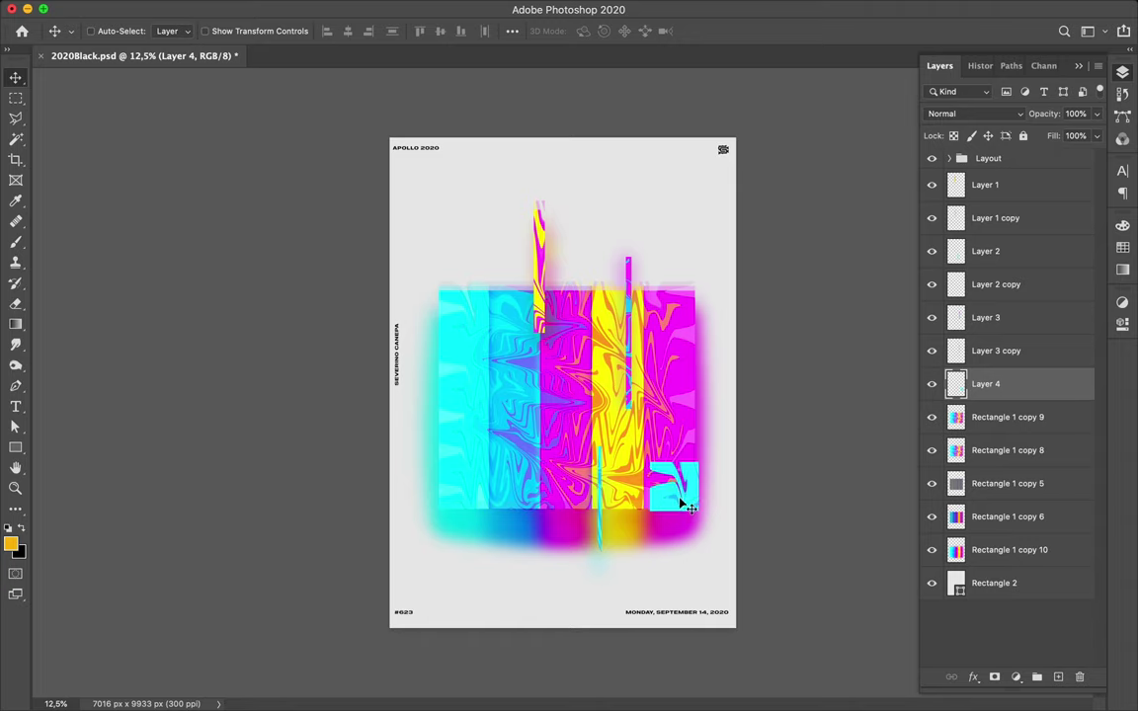
left_click_drag(681, 503, 677, 505)
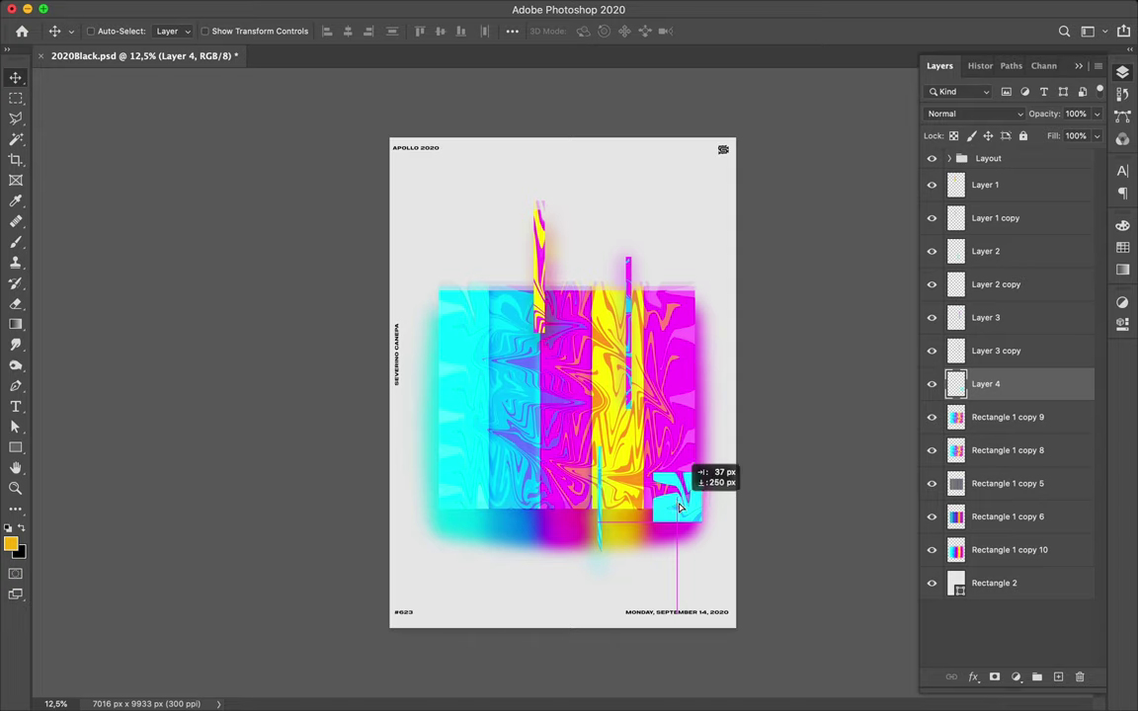
left_click_drag(679, 507, 678, 507)
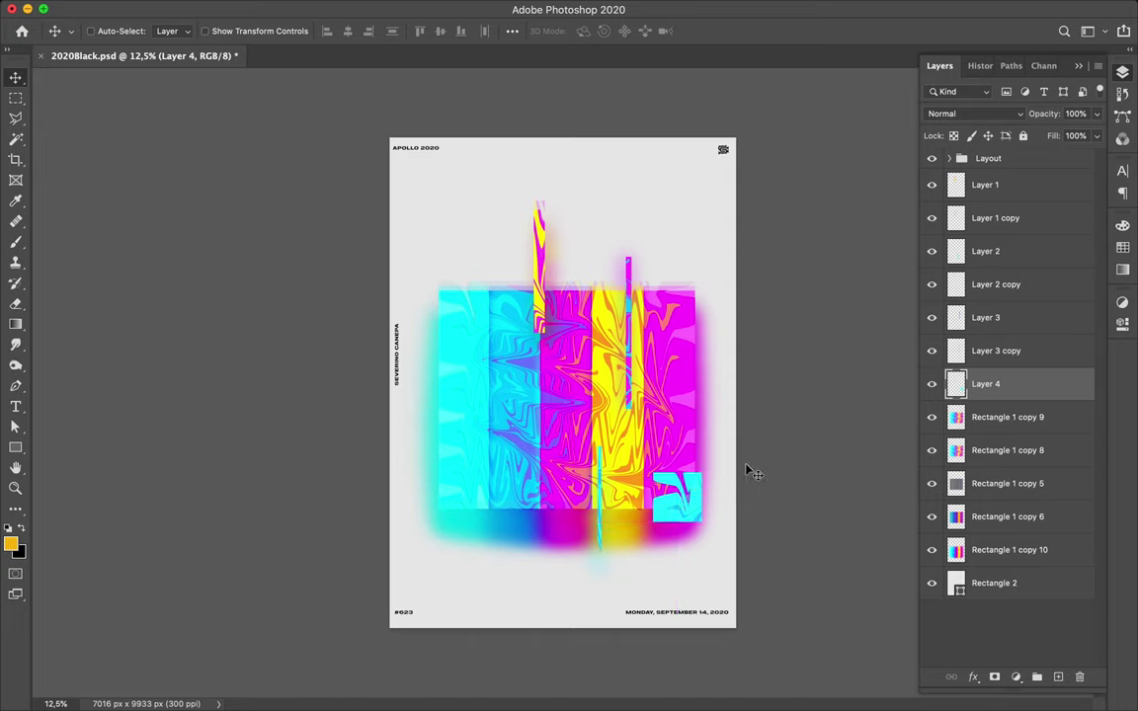
left_click_drag(998, 383, 998, 394)
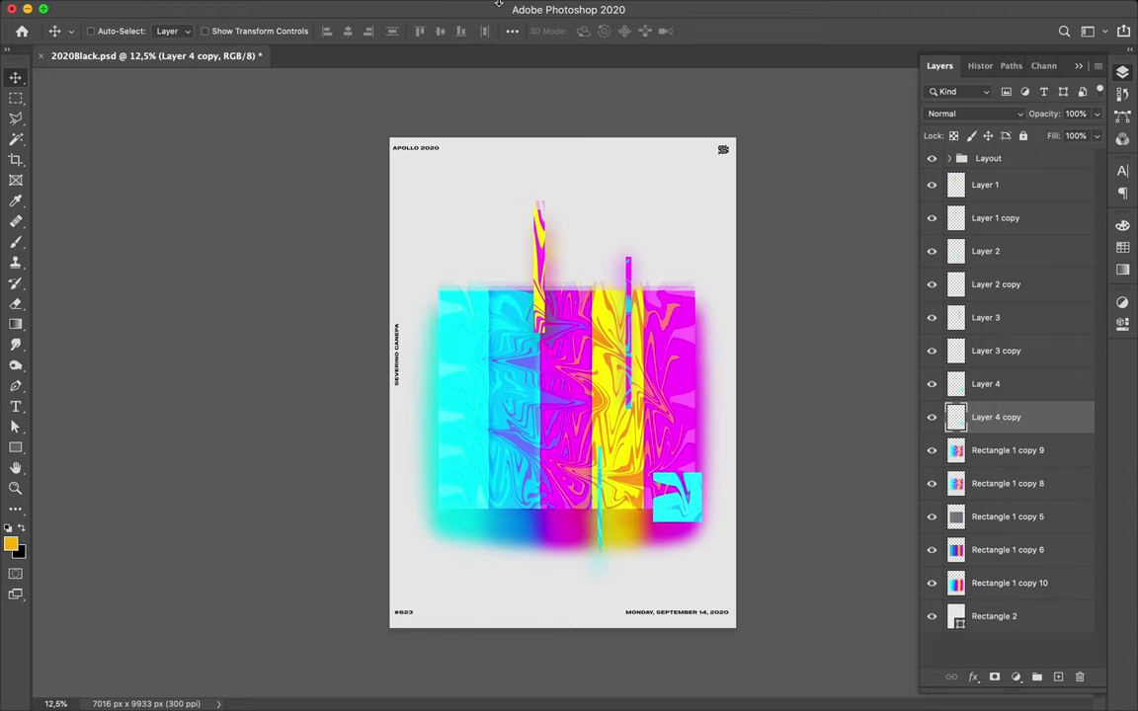
Reapply the Gaussian Blur to Layer 4 copy and set it to Multiply blending
mouse_move(498, 3)
left_click(380, 9)
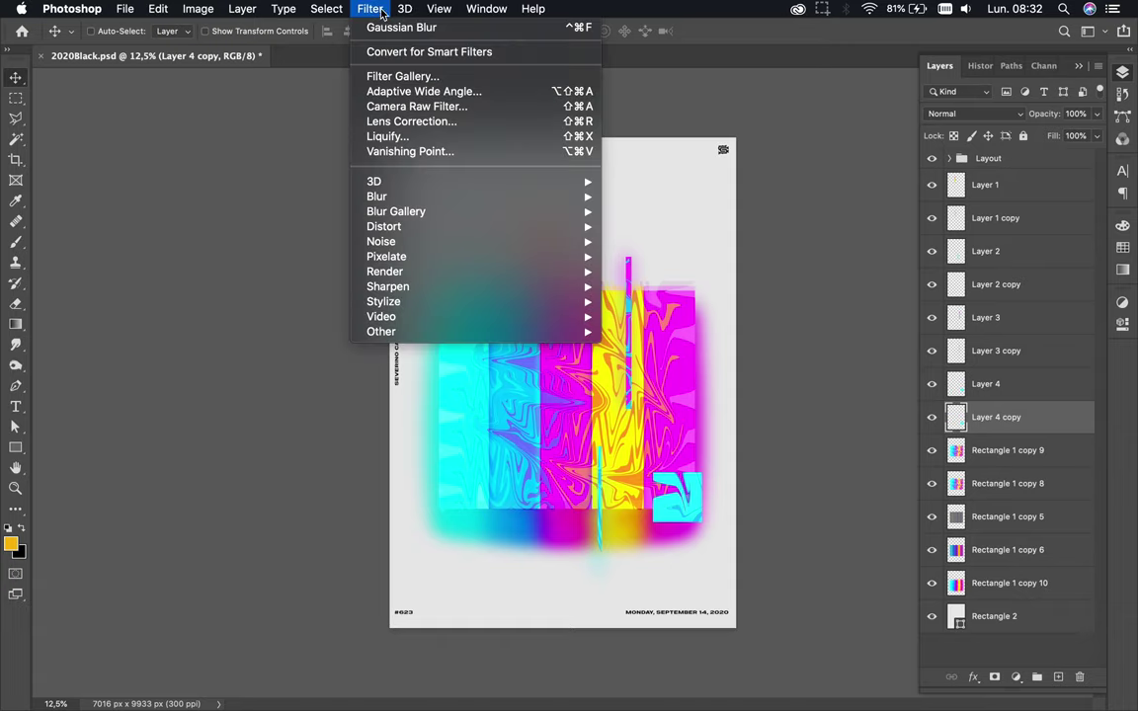
left_click(383, 28)
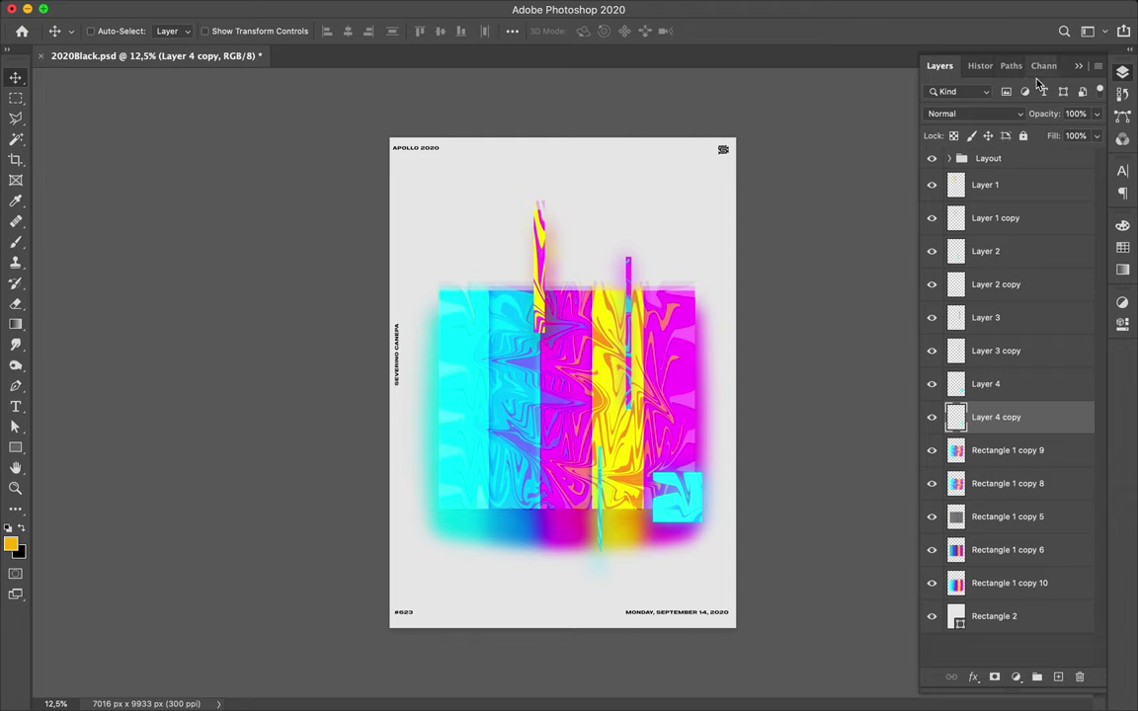
left_click(1012, 112)
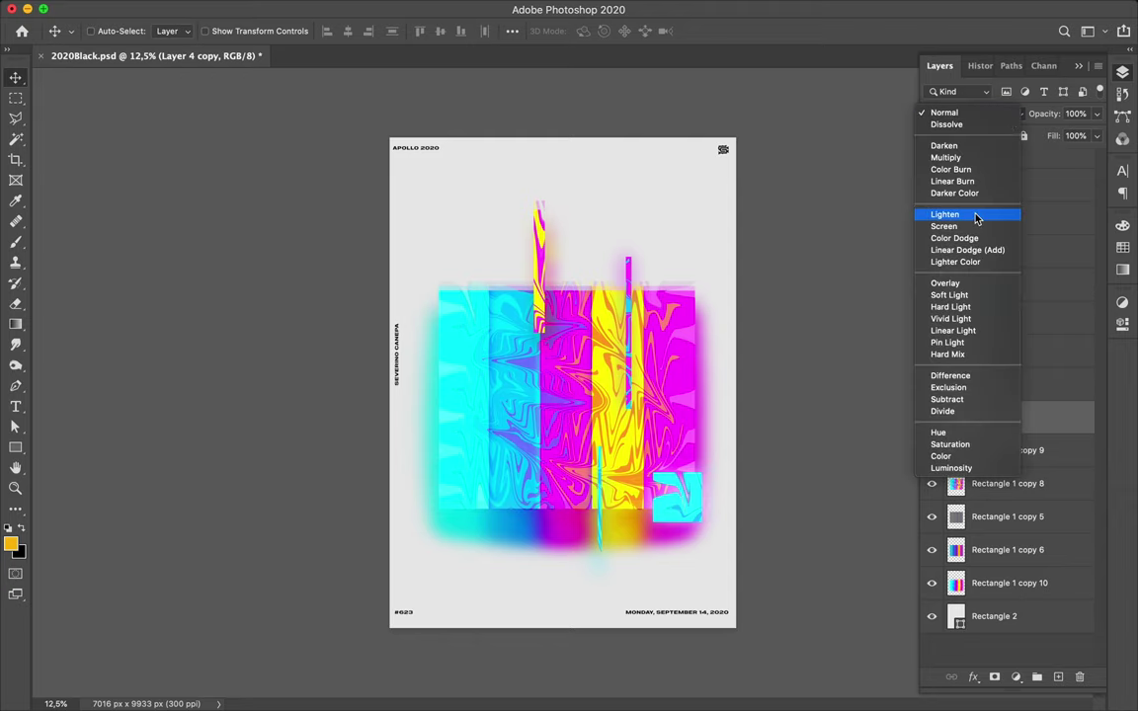
left_click(971, 163)
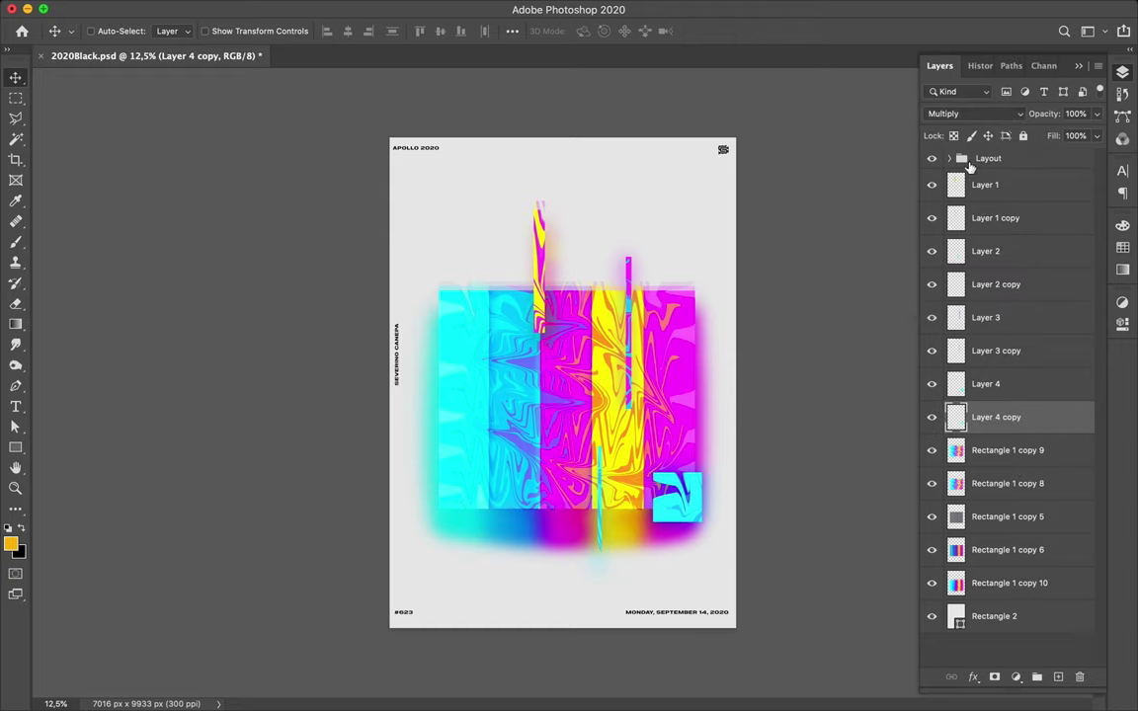
key("m")
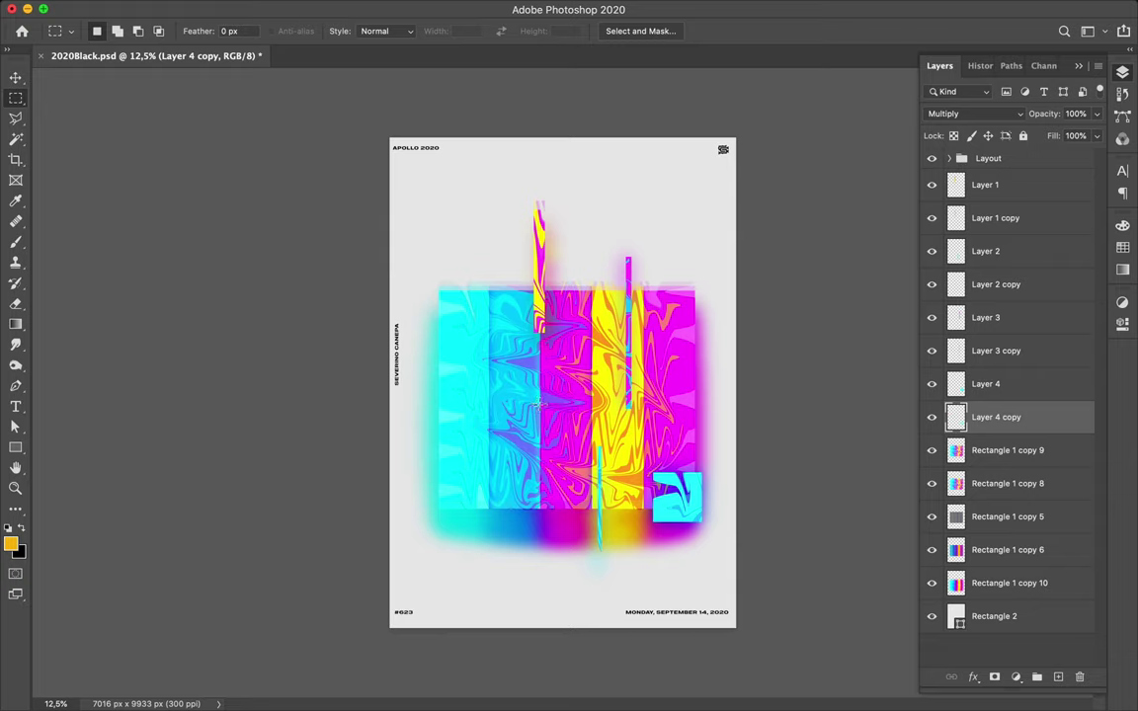
Copy a square from the middle strips of Rectangle 1 copy 9 to a new layer and shift it down
left_click_drag(539, 405, 592, 457)
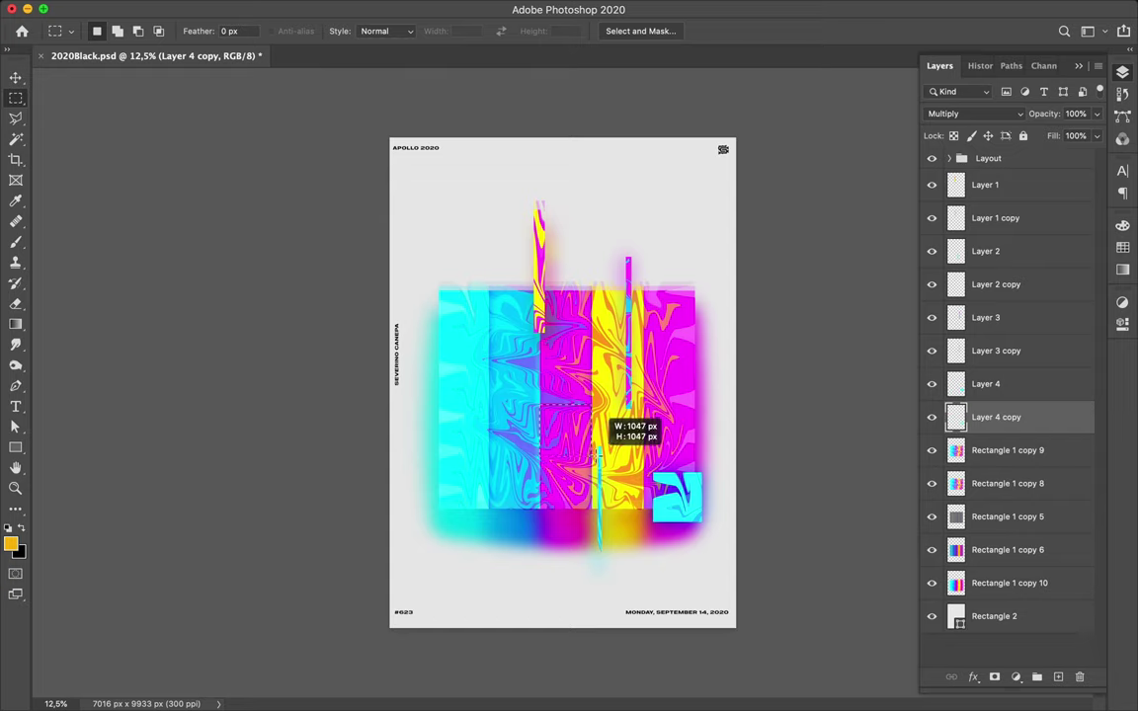
left_click_drag(594, 456, 597, 460)
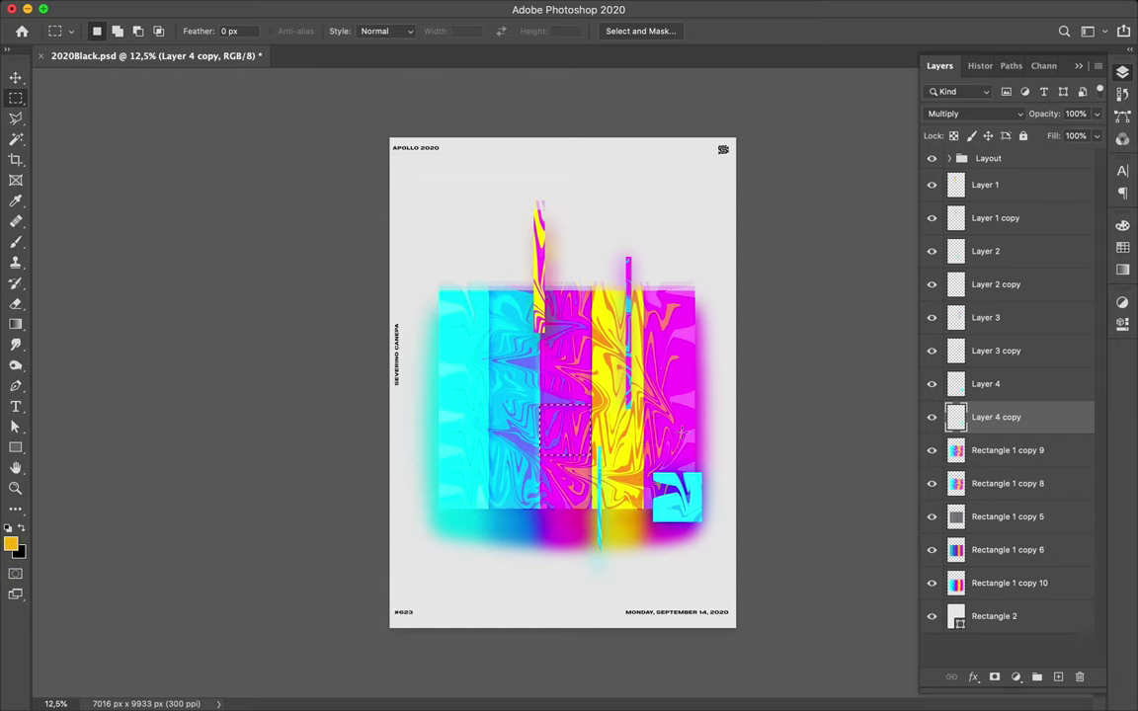
left_click(971, 450)
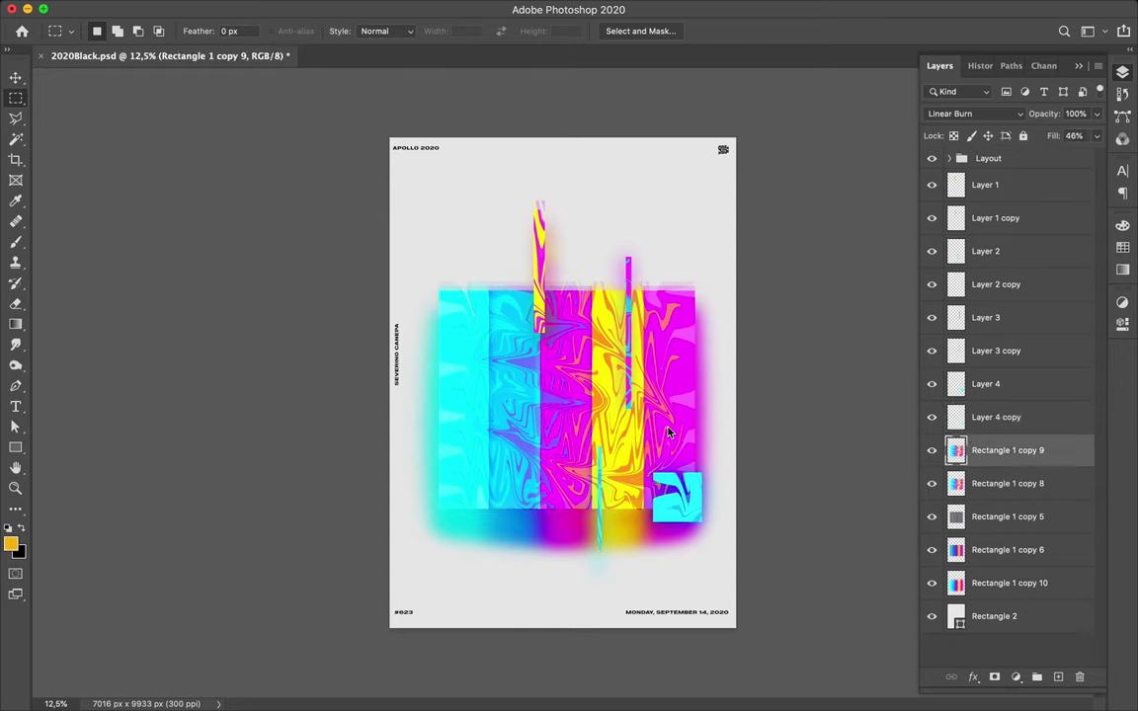
key("ctrl+j")
key("v")
mouse_move(570, 441)
left_mouse_down()
mouse_move(572, 429)
mouse_move(571, 450)
left_mouse_up()
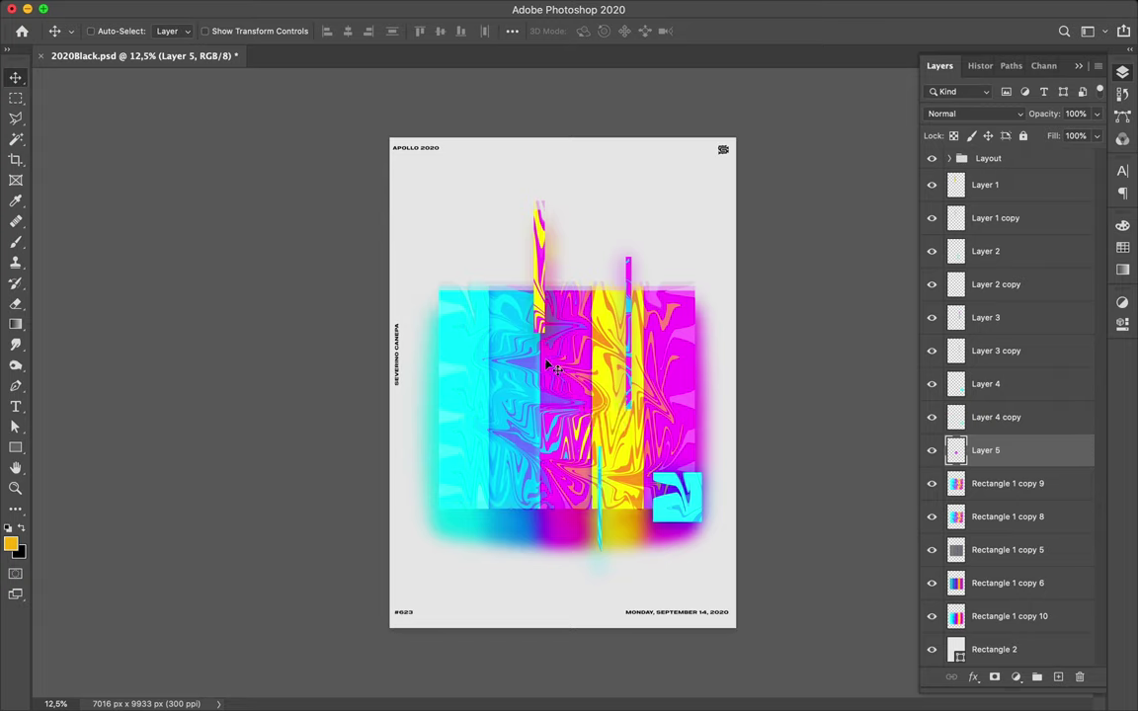
Copy a square over the yellow strip of Rectangle 1 copy 9 onto Layer 6
key("m")
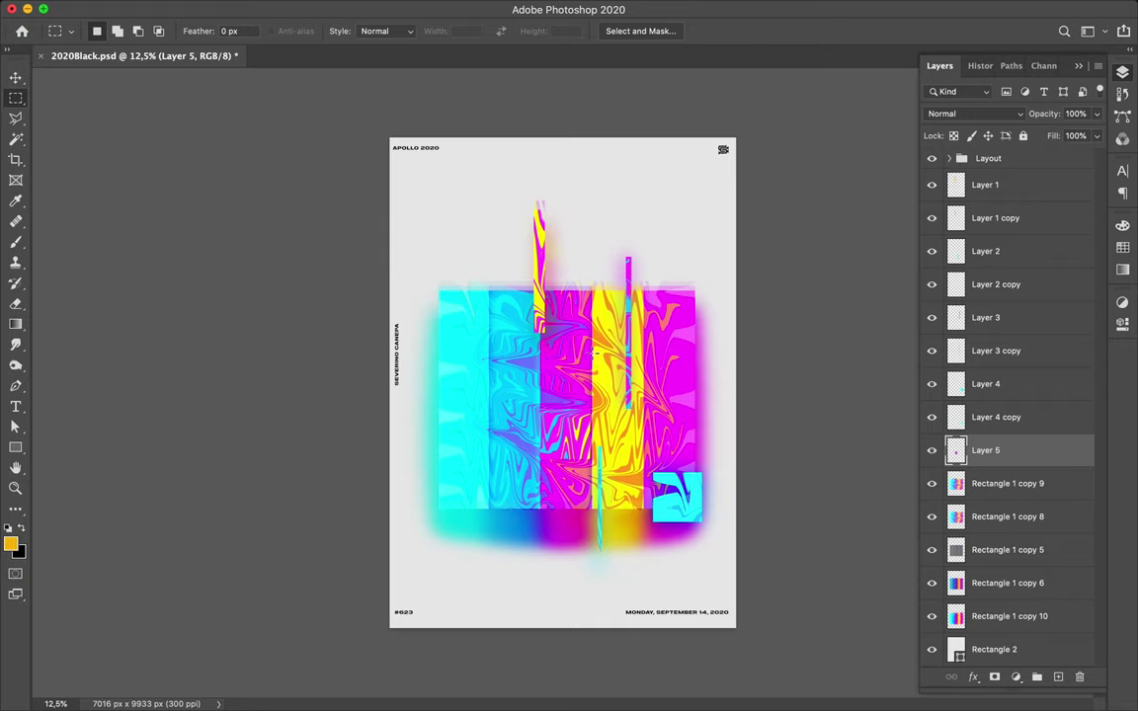
left_click_drag(592, 350, 644, 401)
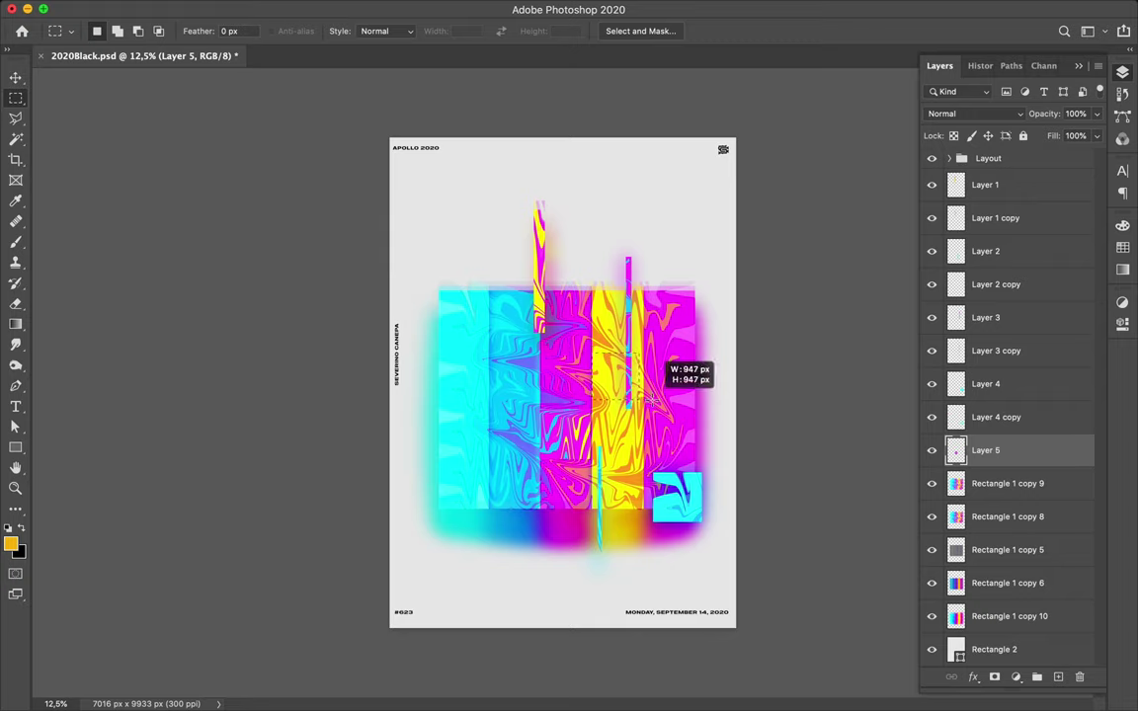
left_click_drag(644, 401, 644, 402)
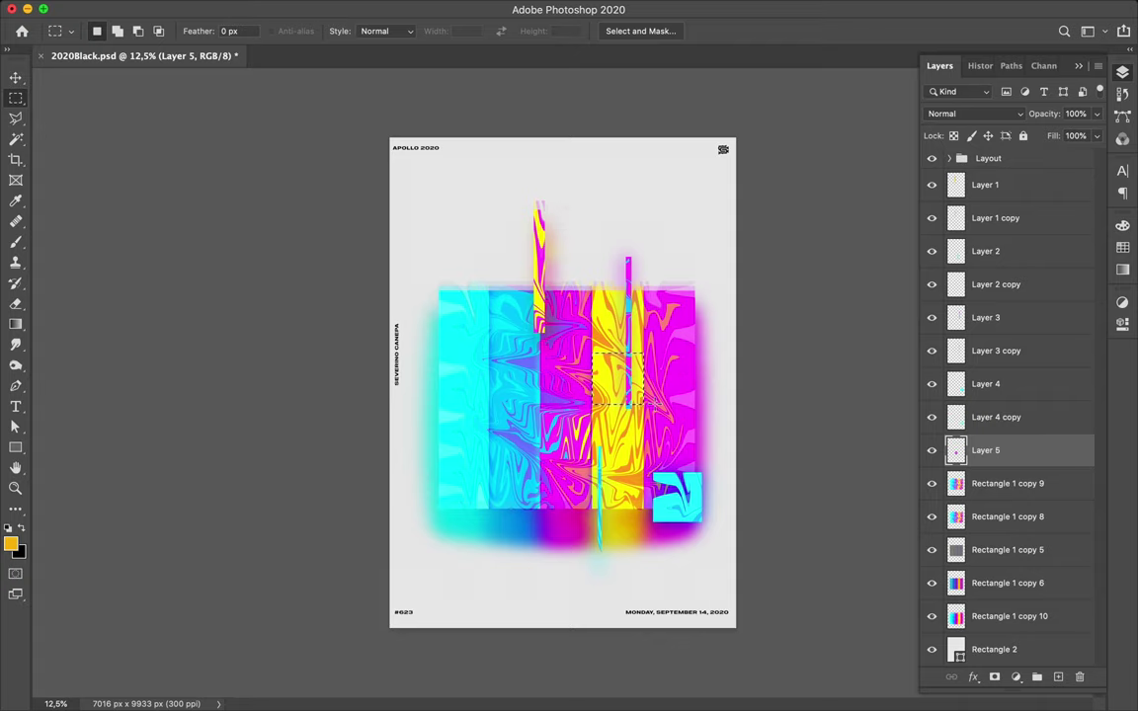
key("ctrl+c")
left_click(683, 244)
key("alt+bracketleft")
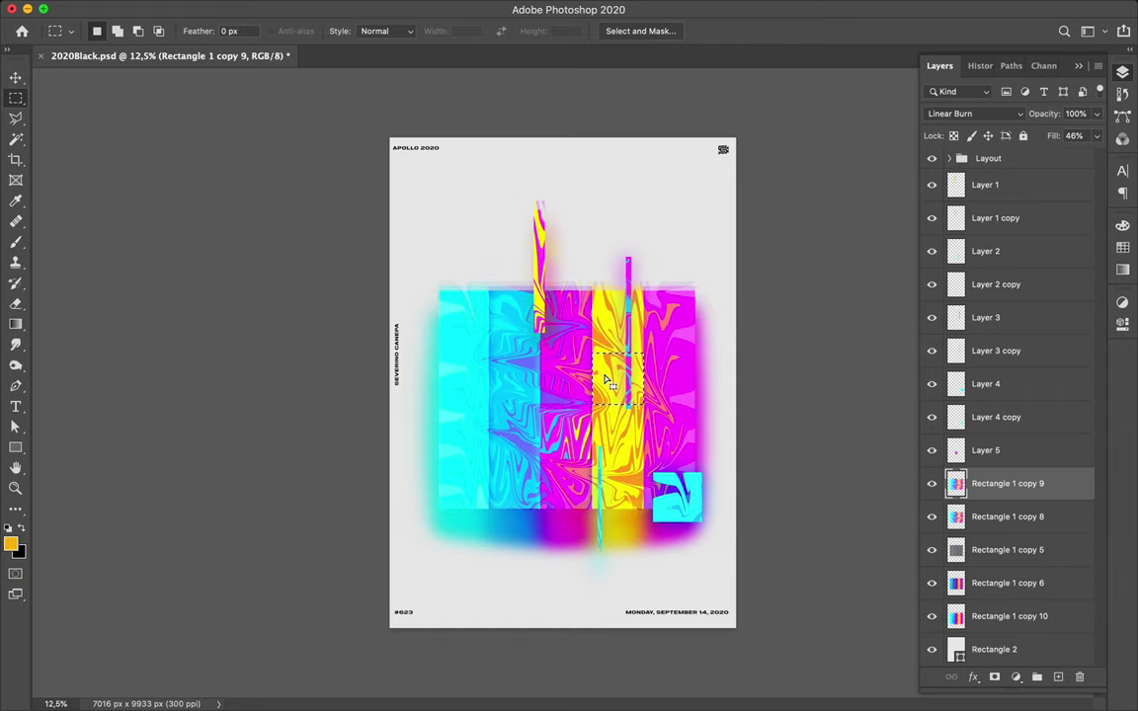
key("ctrl+j")
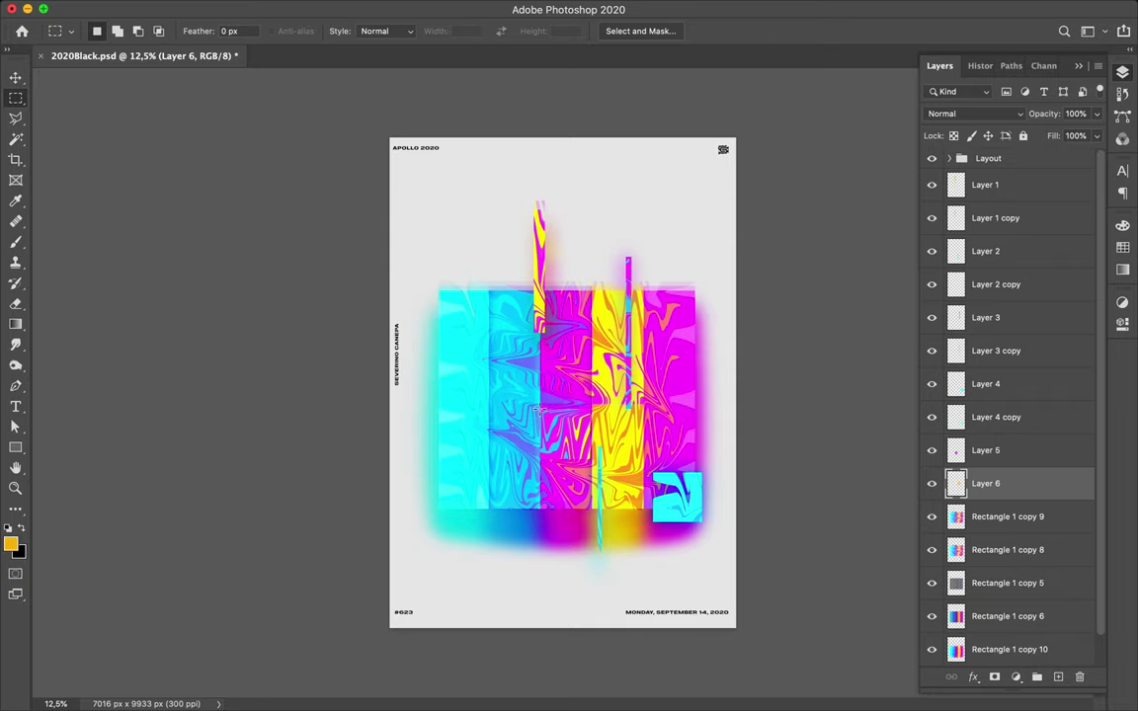
Copy a square from the light blue strip of Rectangle 1 copy 9 onto a new layer
mouse_move(538, 408)
left_mouse_down()
mouse_move(482, 349)
mouse_move(486, 360)
left_mouse_up()
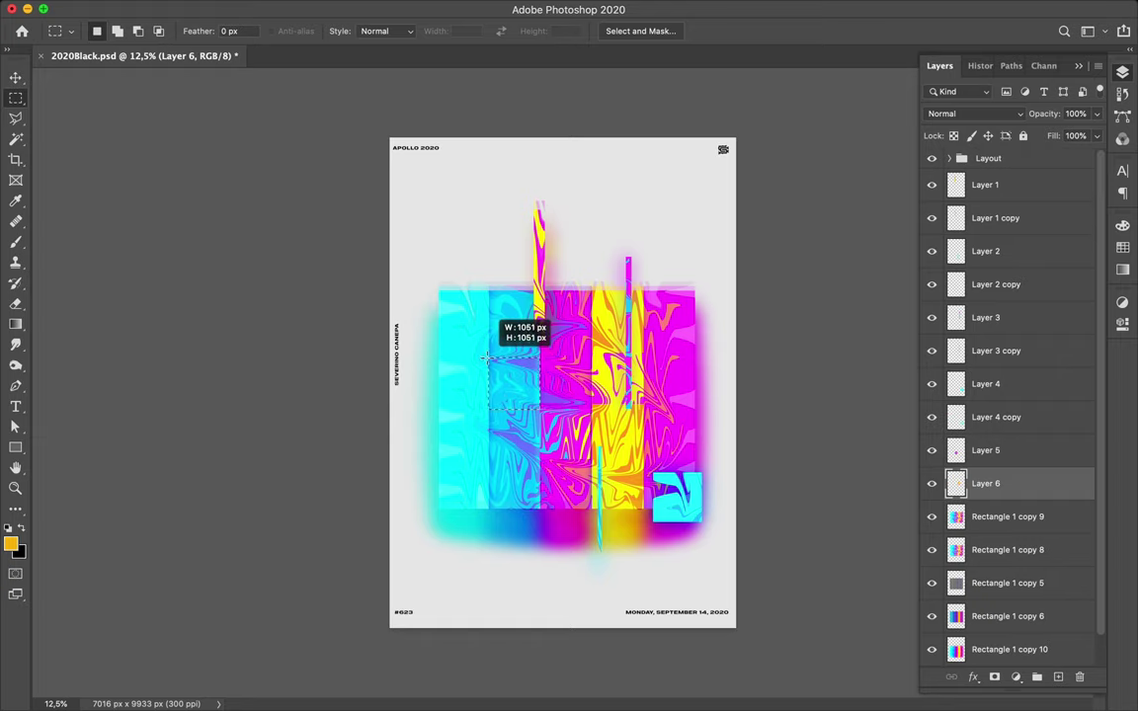
left_click_drag(486, 360, 488, 365)
key("super+c")
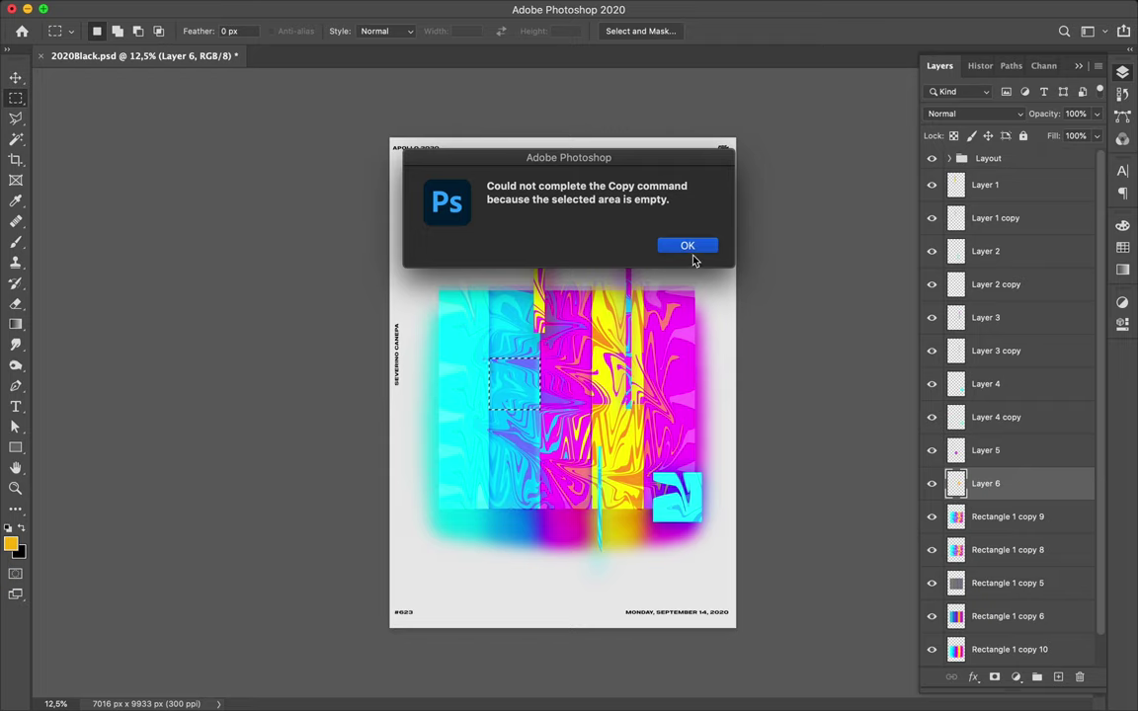
left_click(688, 246)
key("alt+bracketleft")
key("super+c")
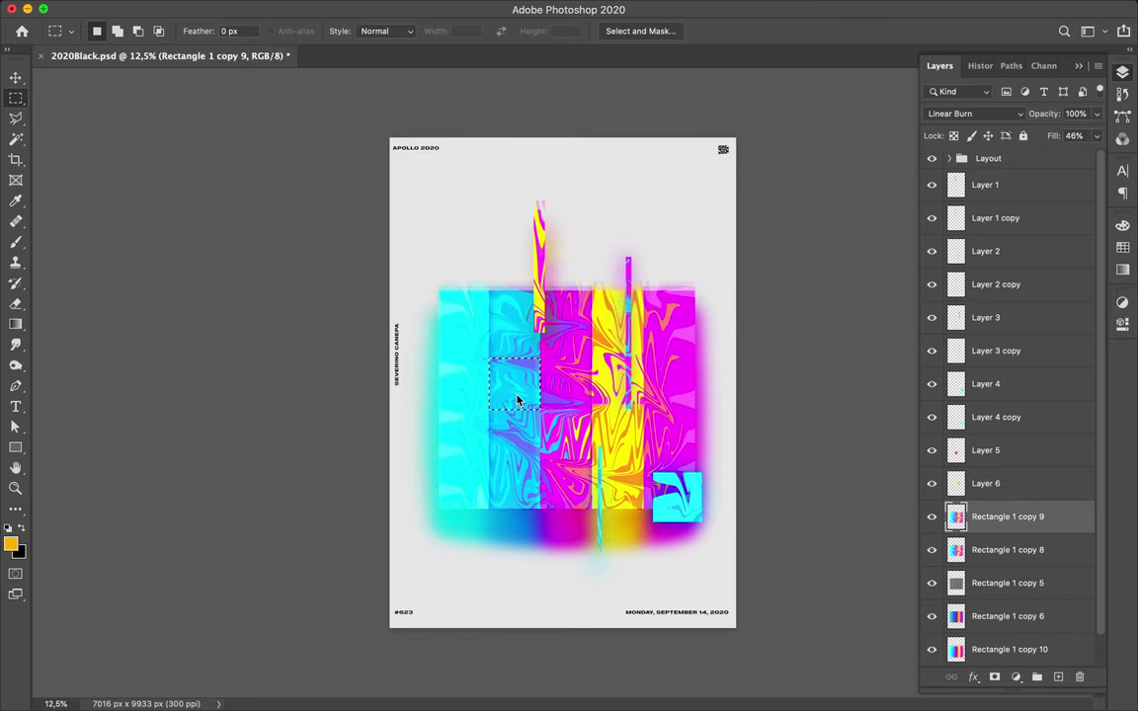
key("super+v")
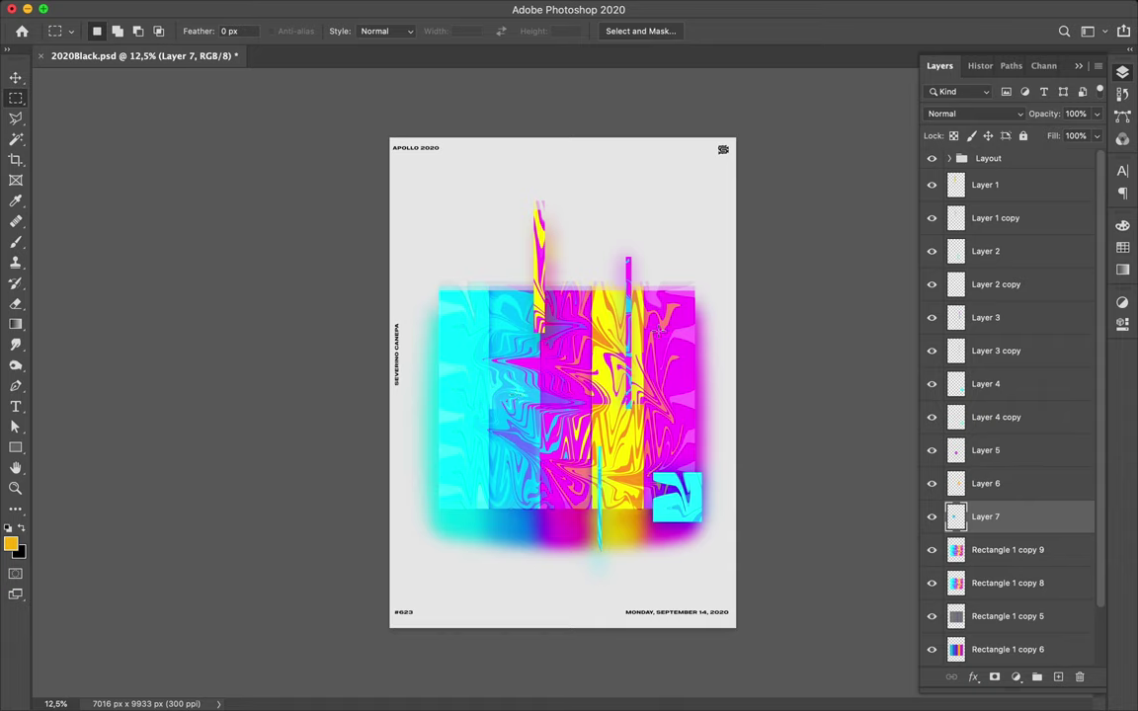
Copy a square from the top of the magenta strip onto a new layer, then reselect Rectangle 1 copy 9
left_click_drag(642, 287, 696, 341)
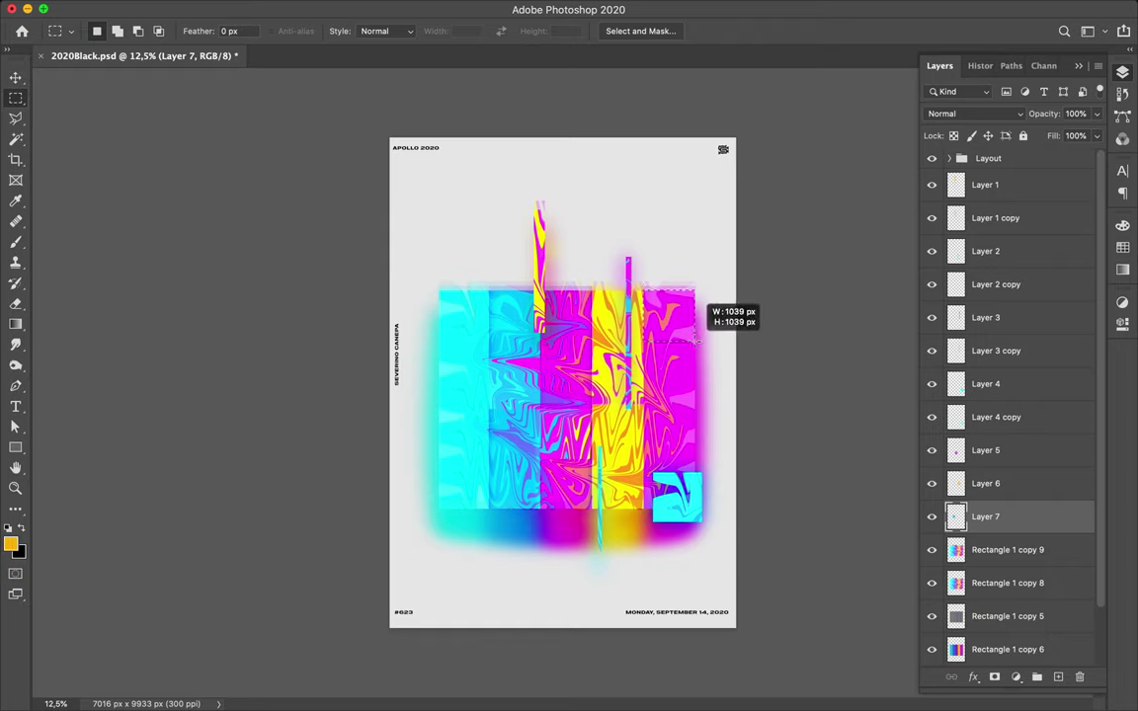
key("ctrl+c")
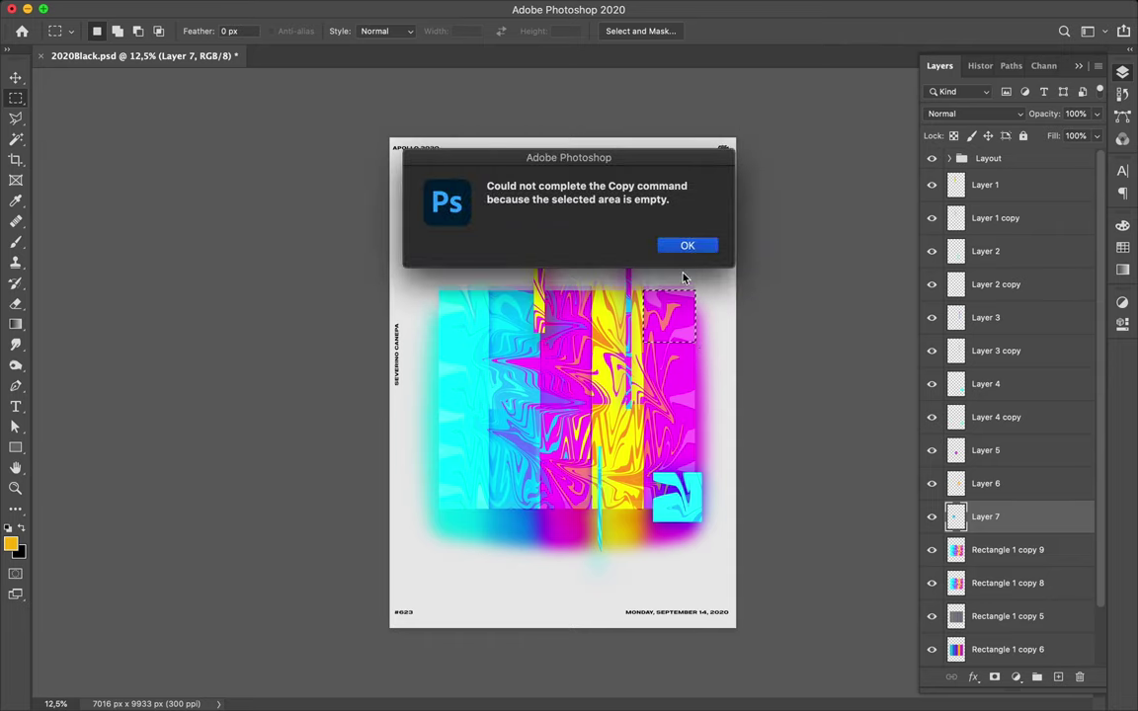
left_click(686, 245)
key("alt+bracketleft")
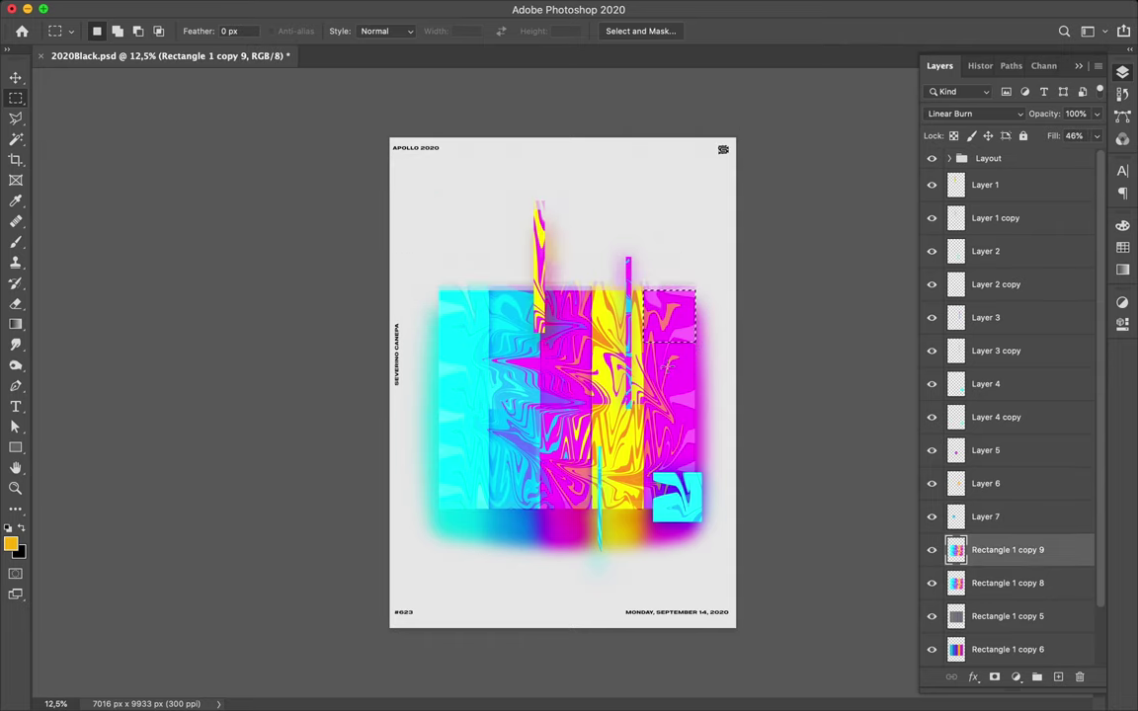
key("ctrl+c")
key("ctrl+v")
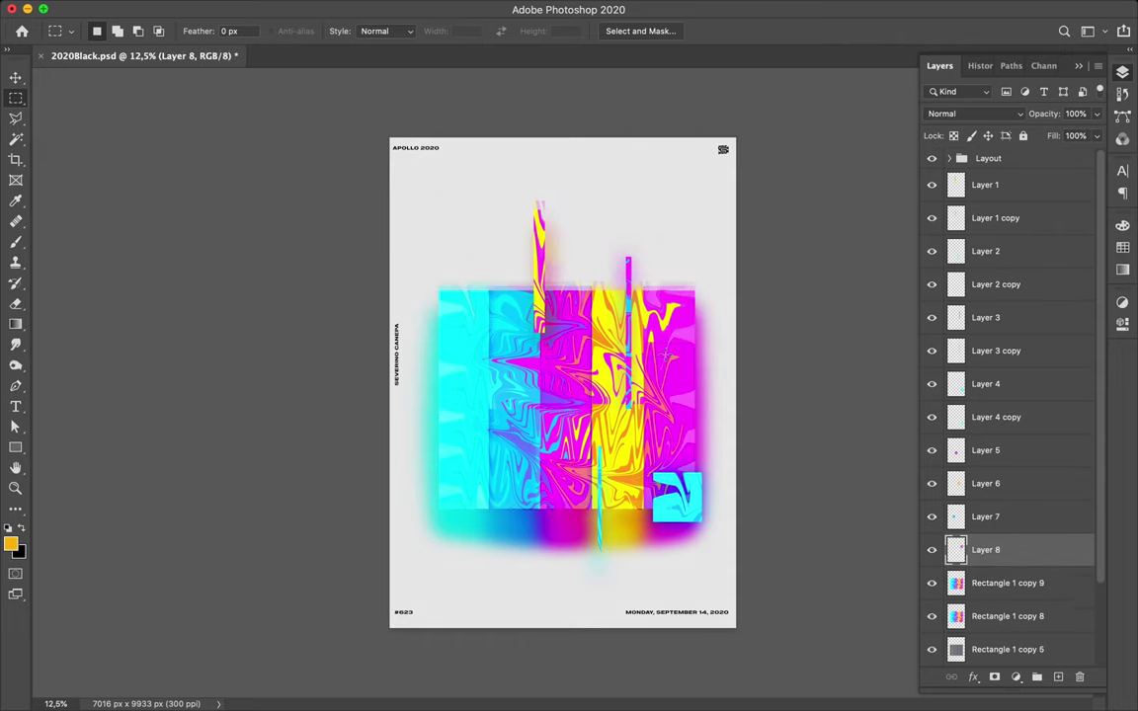
key("v")
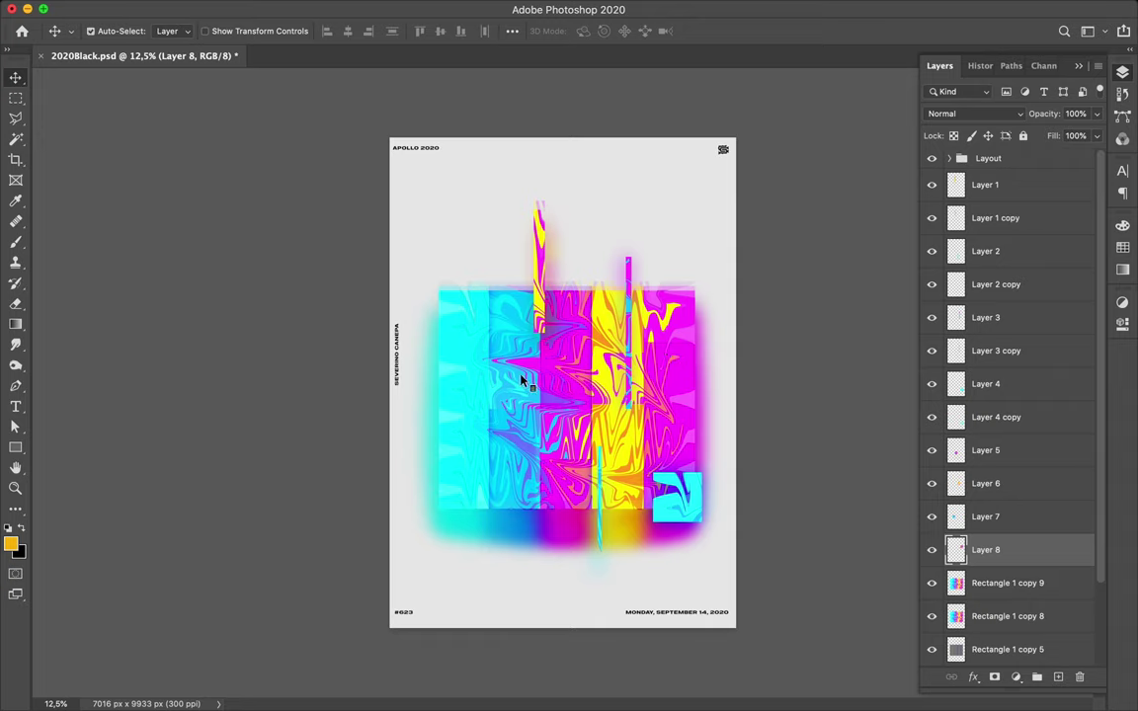
key("alt+bracketright")
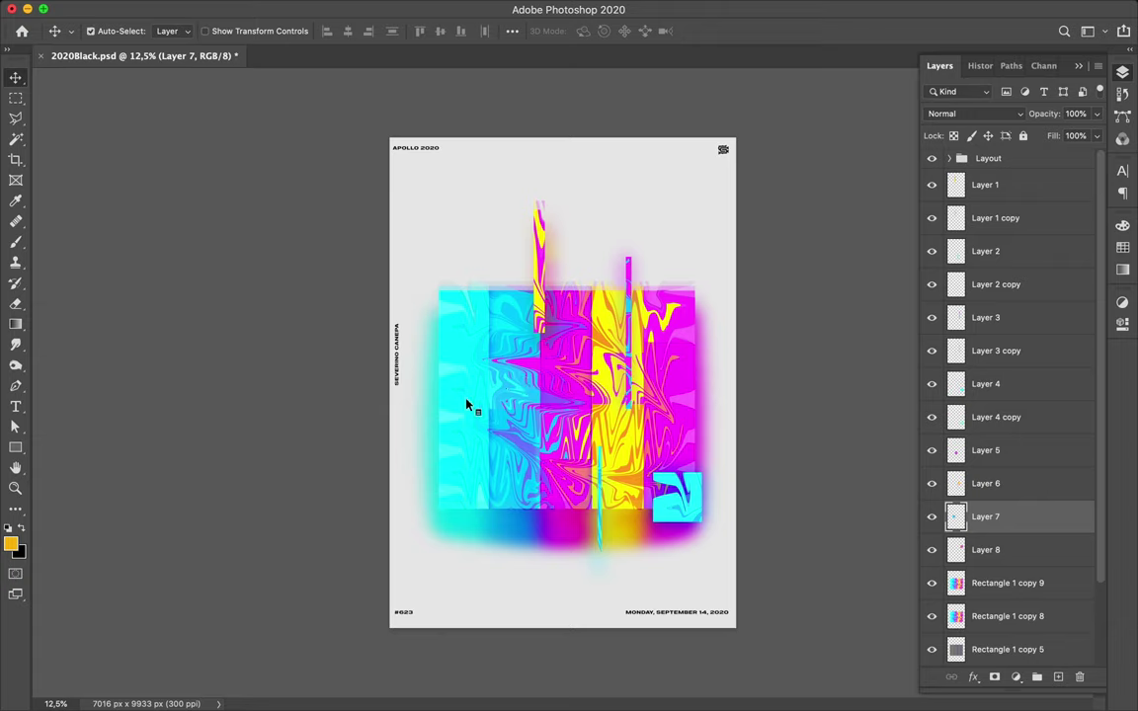
key("alt+bracketleft")
key("alt+bracketleft")
Copy a small square from the cyan strip onto Layer 9
key("m")
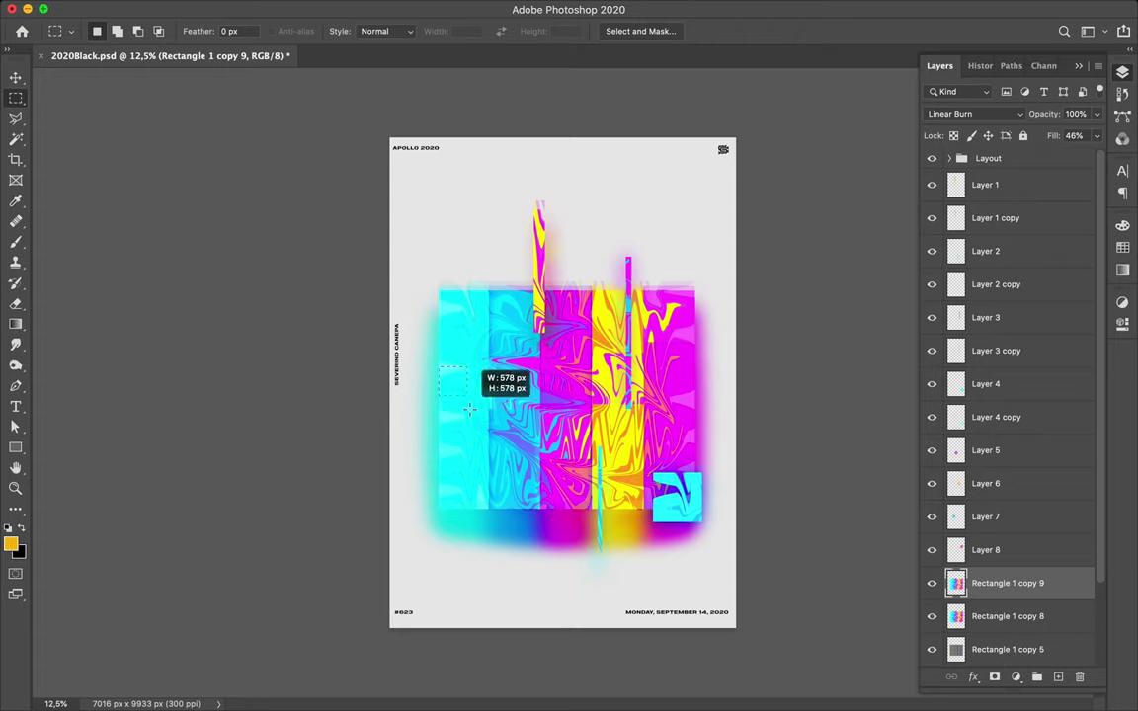
left_click_drag(437, 367, 488, 418)
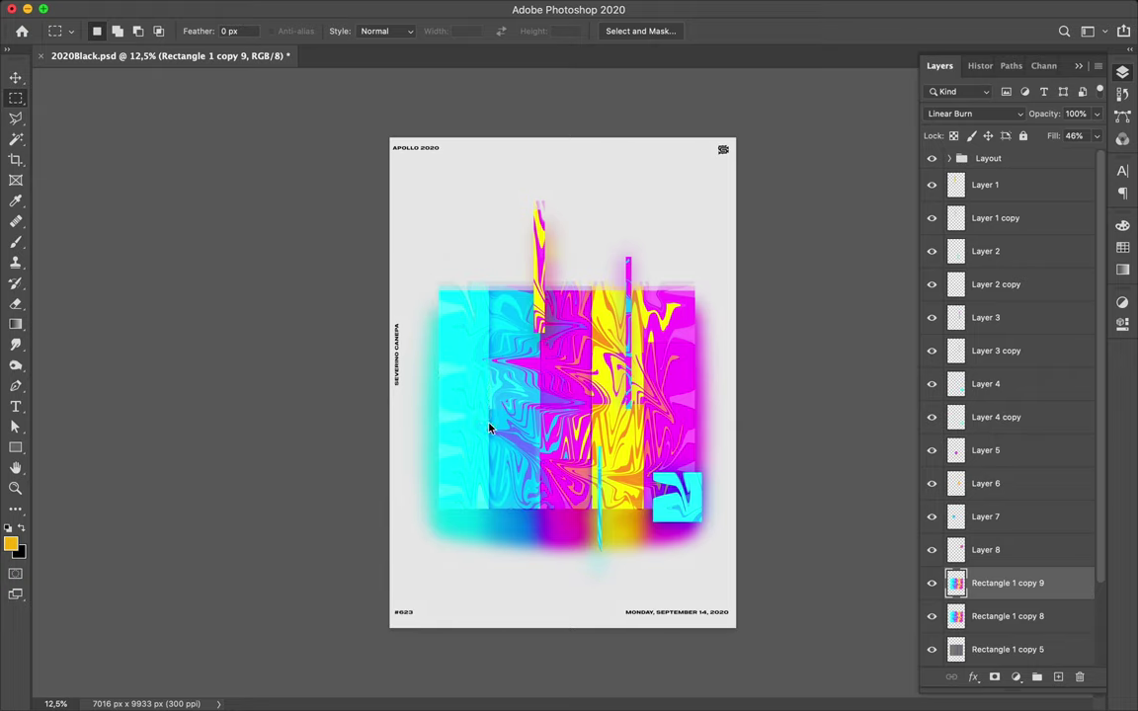
key("ctrl+j")
key("v")
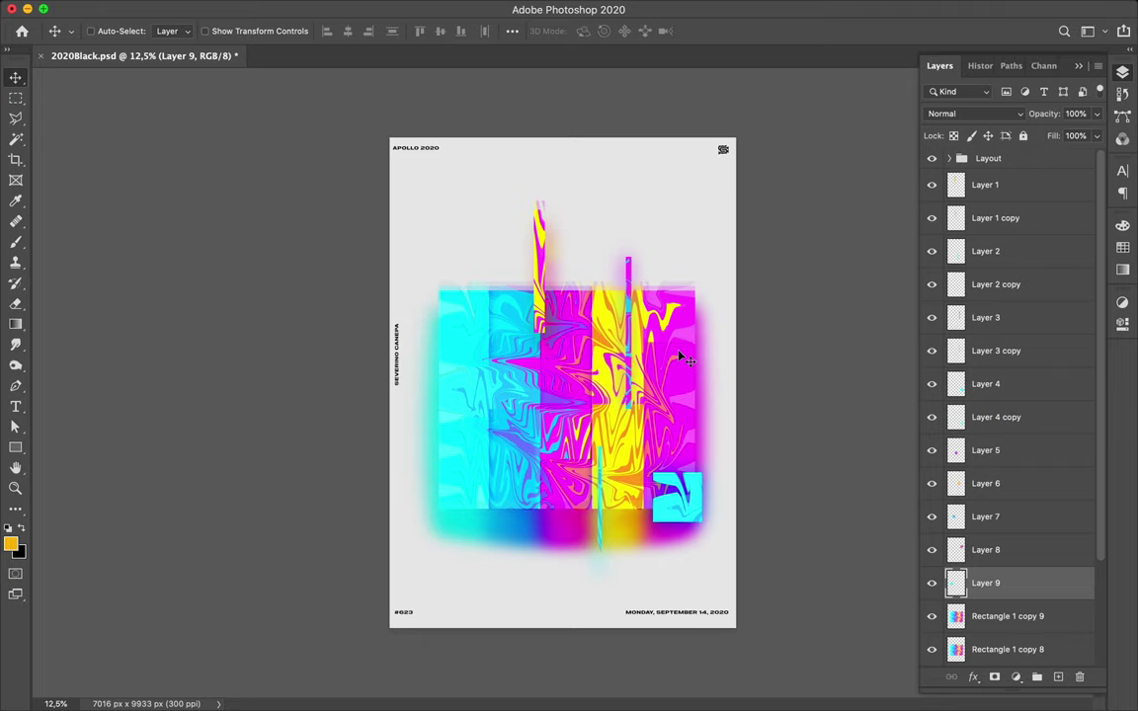
key("m")
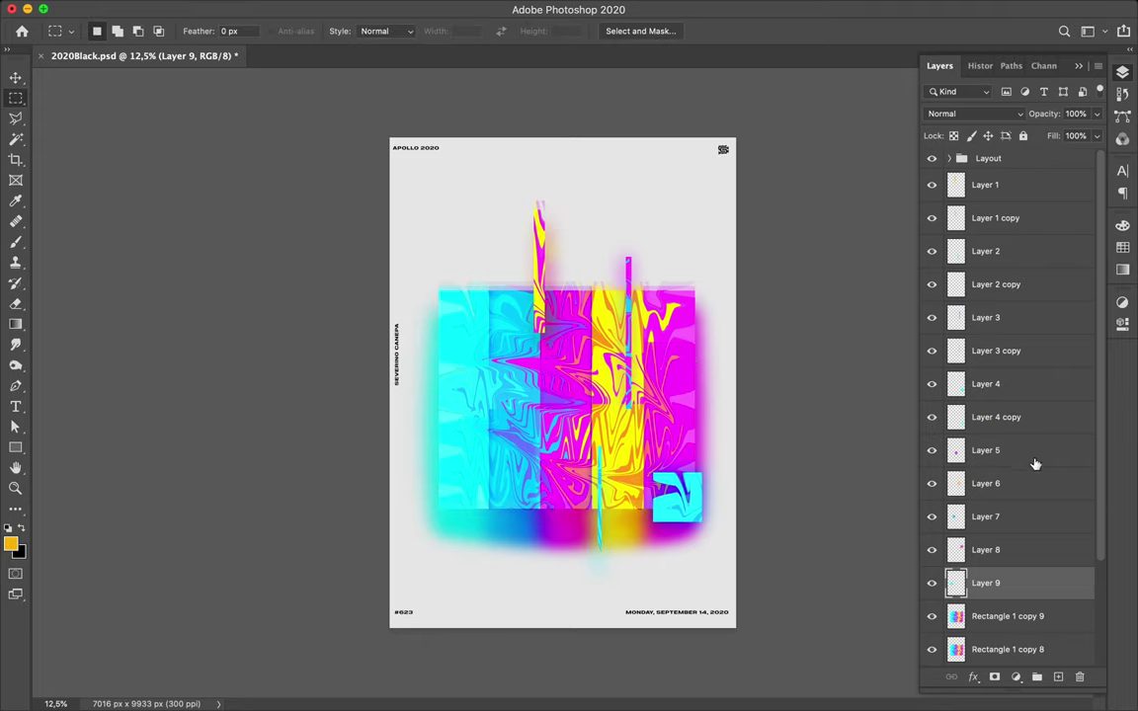
scroll(1031, 463, "down", 3)
Duplicate Rectangle 1 copy 9 through copy 10, delete copy 14, and merge copies 11, 12, 7 and 13
left_click(1015, 483)
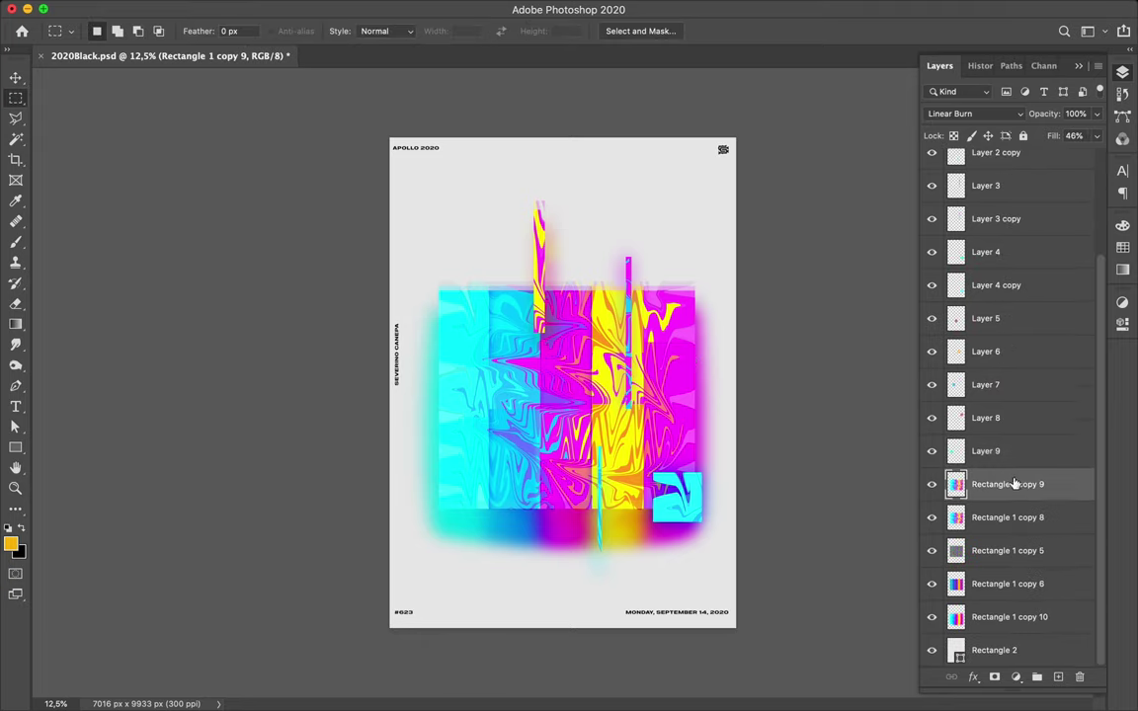
left_click(1008, 617, "shift")
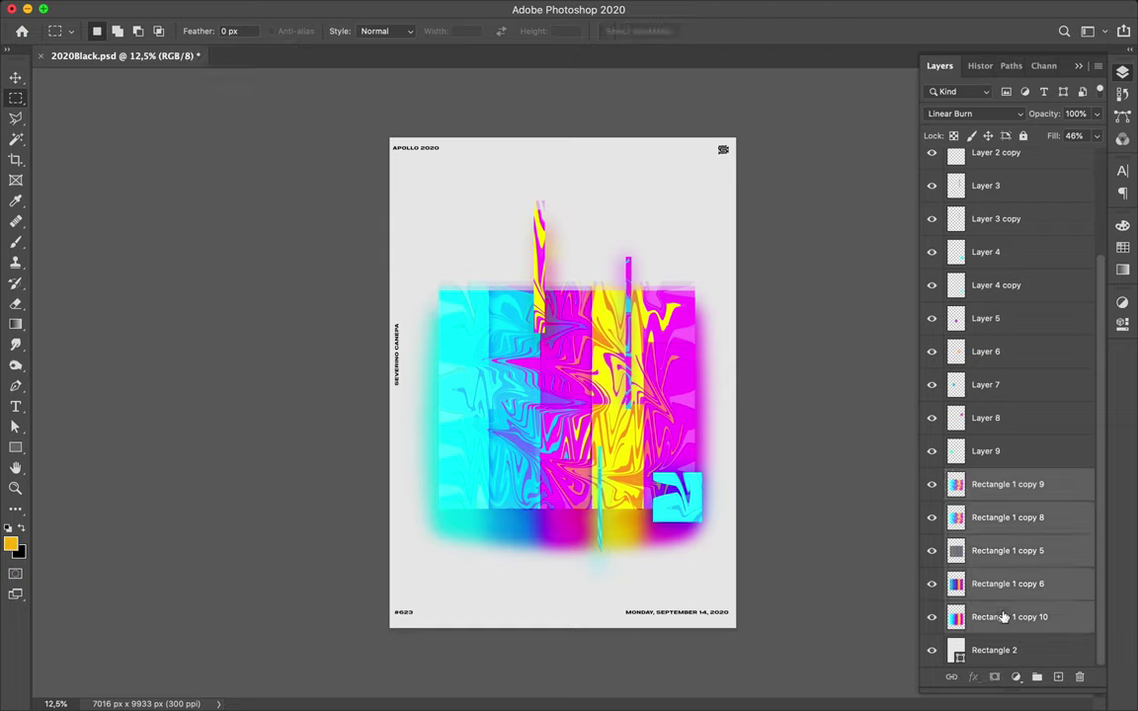
left_click_drag(1007, 510, 999, 476)
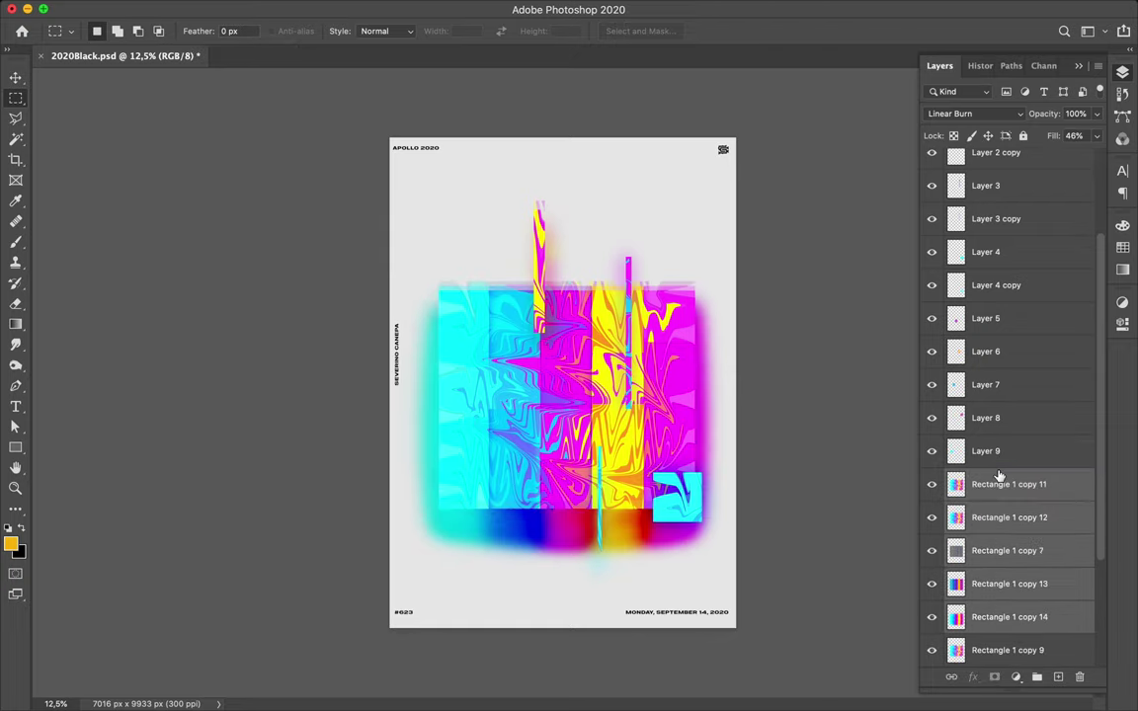
left_click(990, 620)
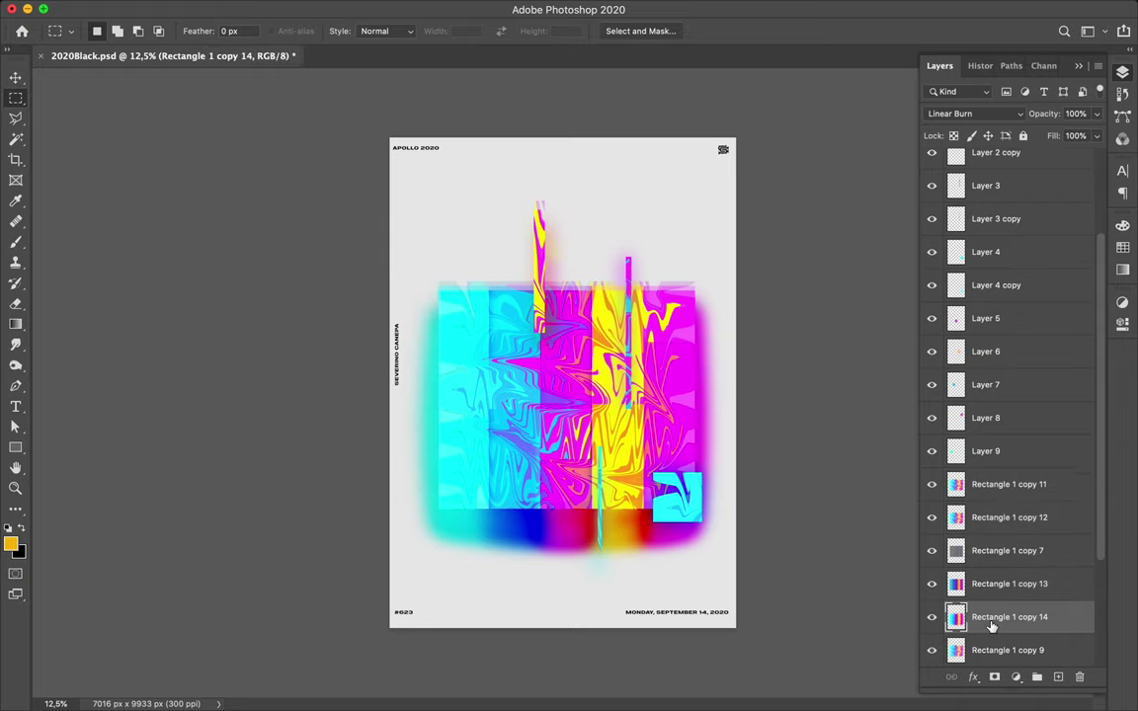
key("Delete")
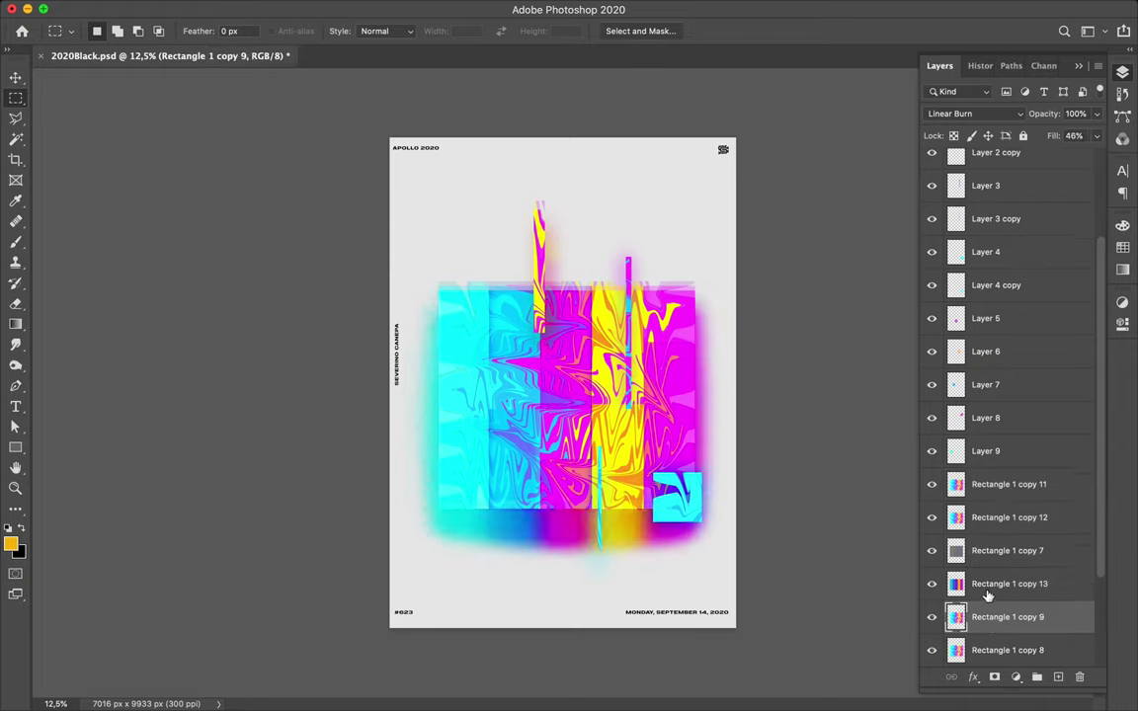
scroll(986, 595, "down", 4)
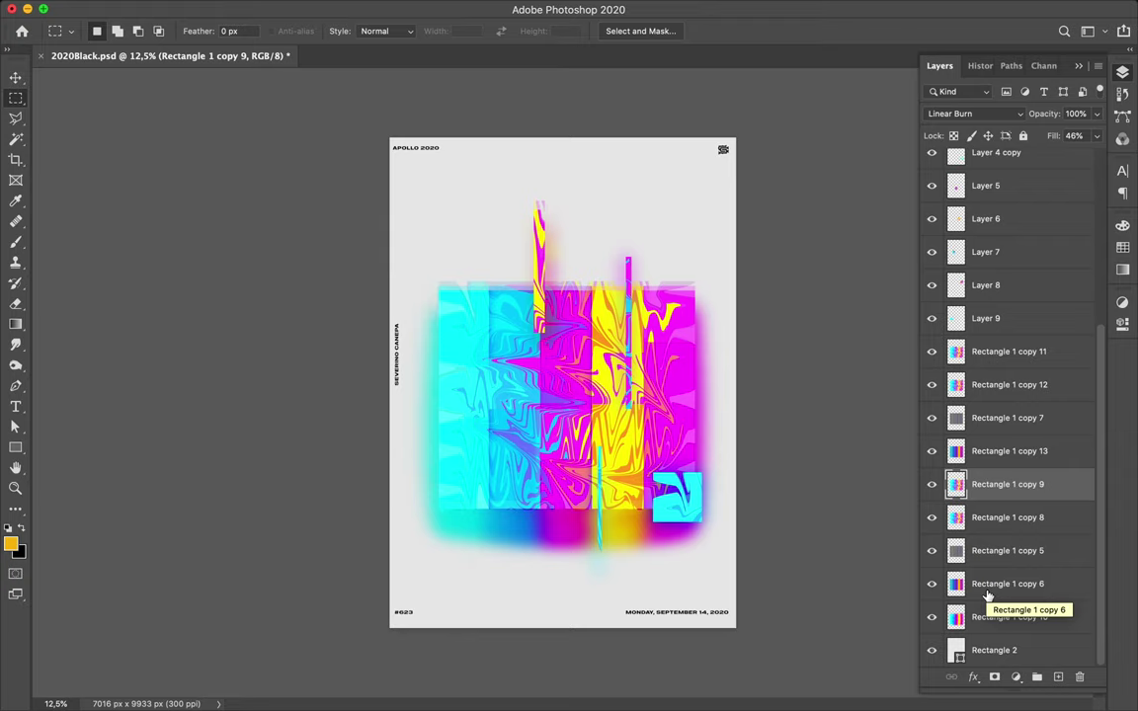
left_click(987, 450)
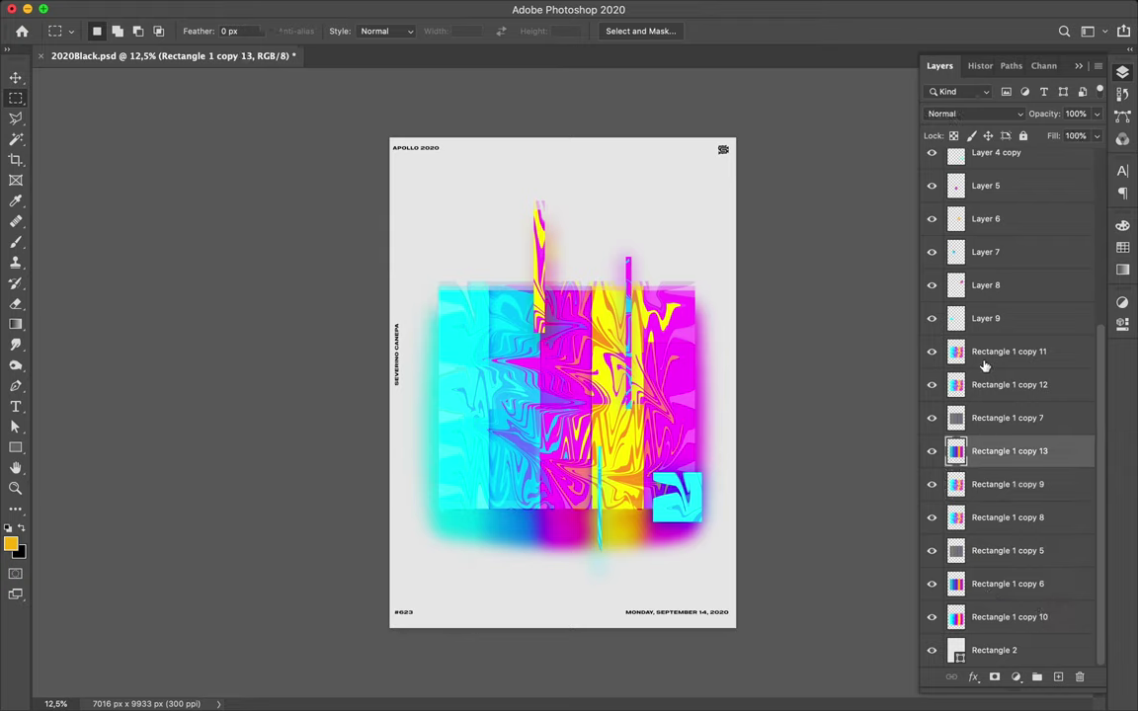
left_click(983, 364, "shift")
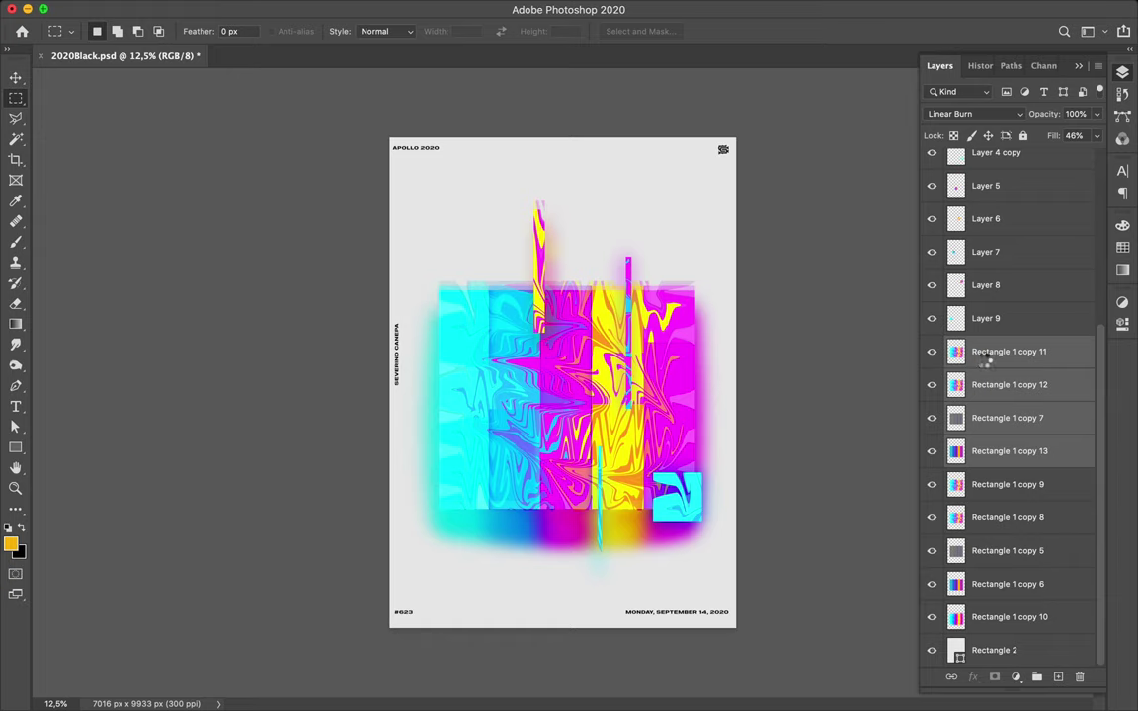
key("ctrl+e")
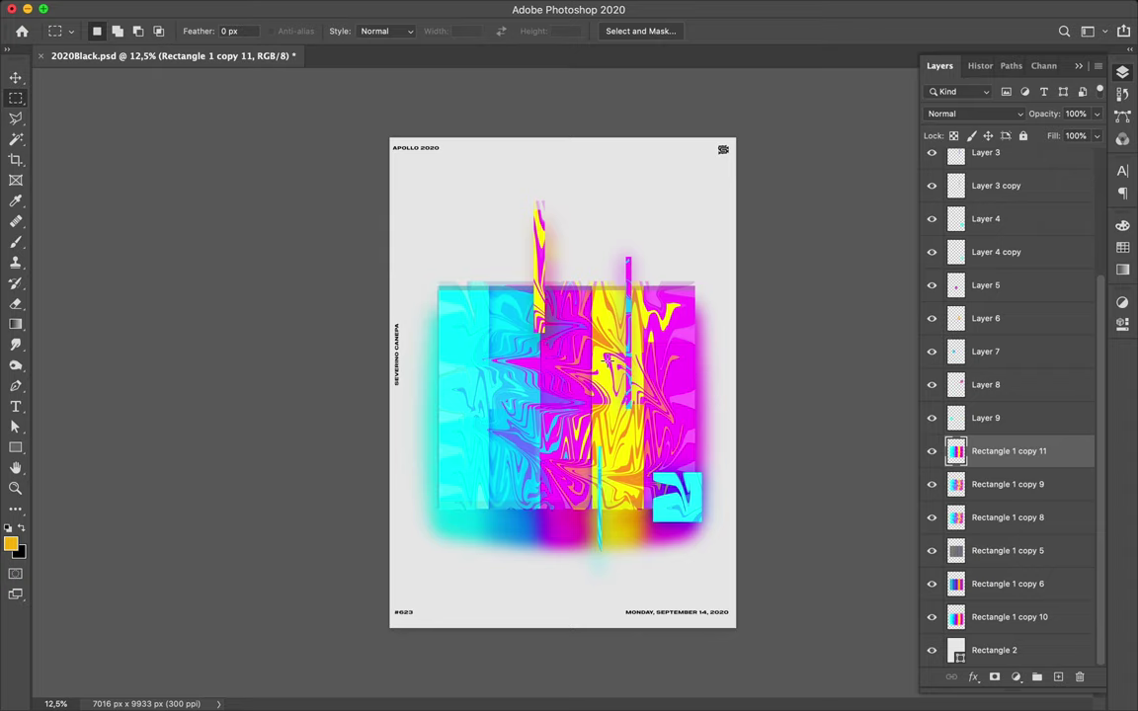
Draw a square selection over the cyan area and shift it toward the top-right
left_click_drag(439, 290, 487, 338)
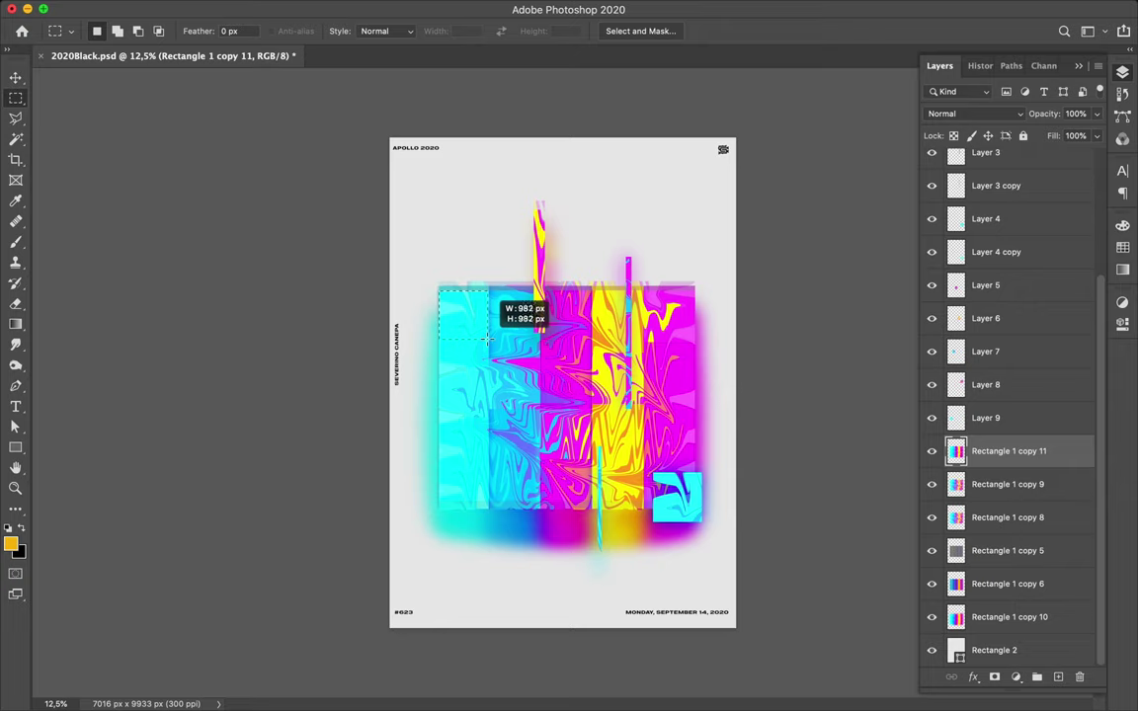
left_click_drag(487, 338, 482, 338)
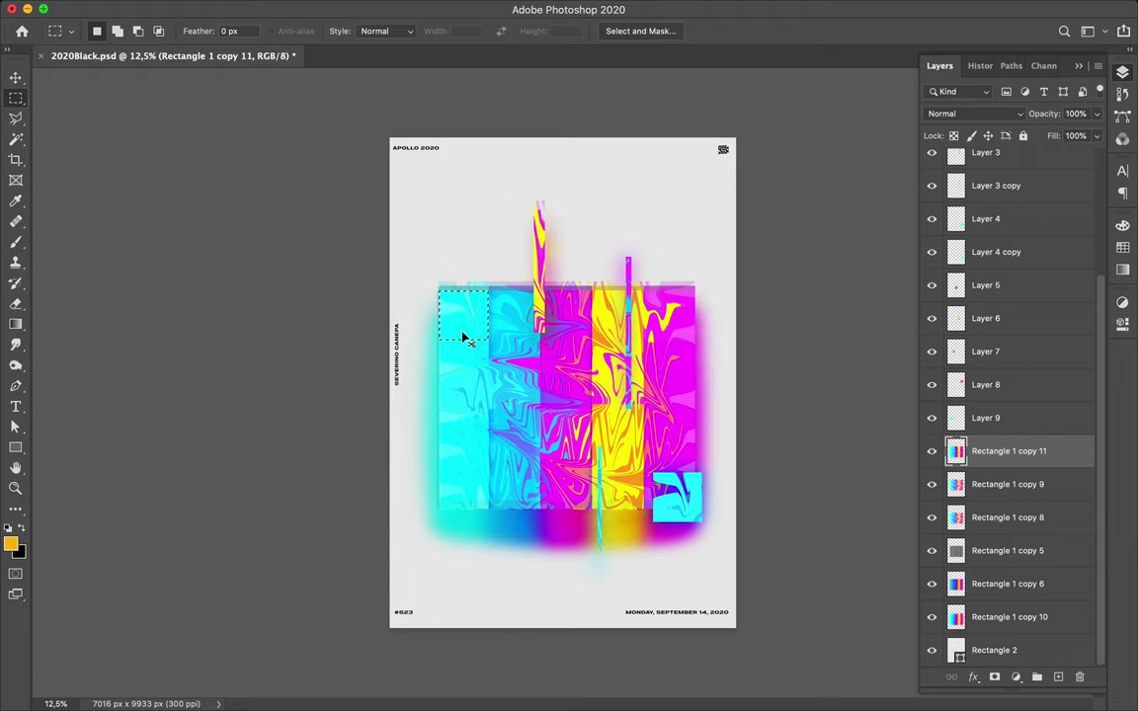
mouse_move(464, 339)
left_mouse_down()
mouse_move(505, 338)
mouse_move(651, 286)
left_mouse_up()
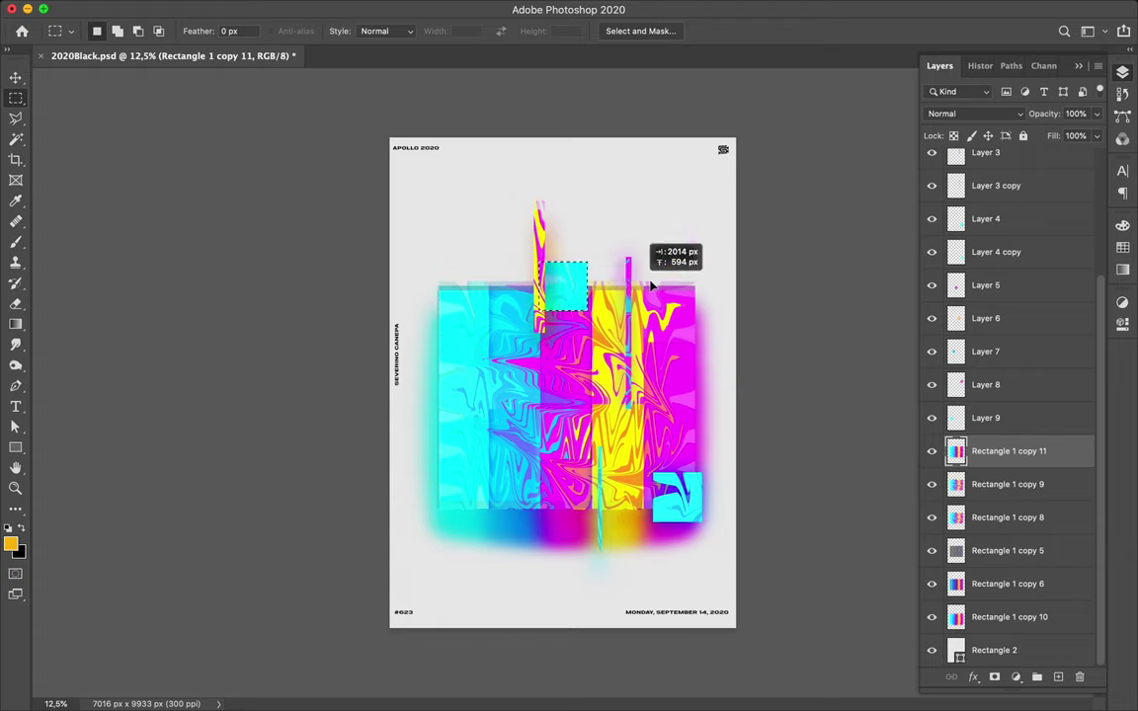
left_click_drag(651, 285, 671, 285)
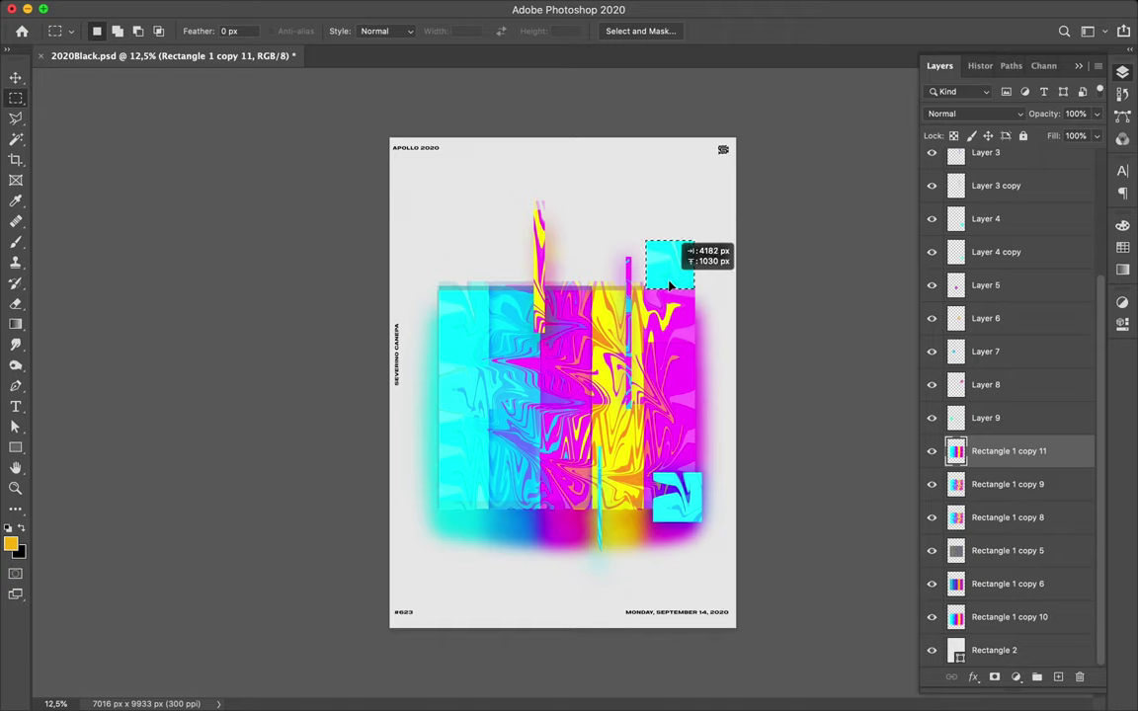
key("Return")
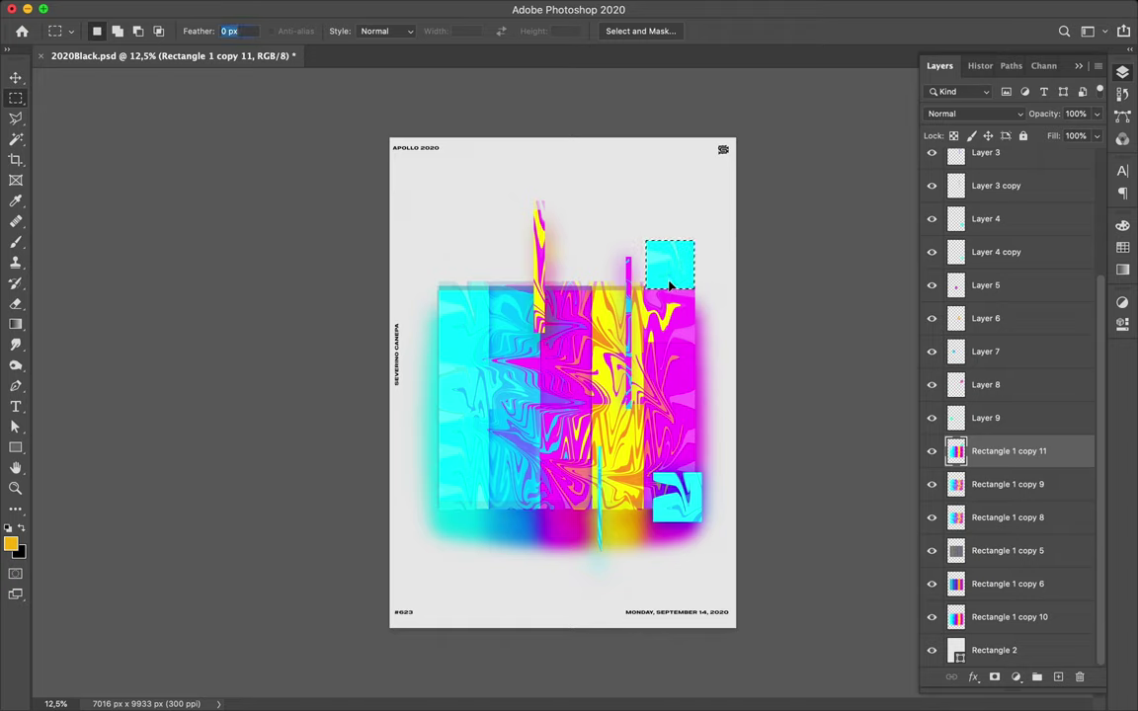
Duplicate the cyan square above the right strip, then undo the placement
key("v")
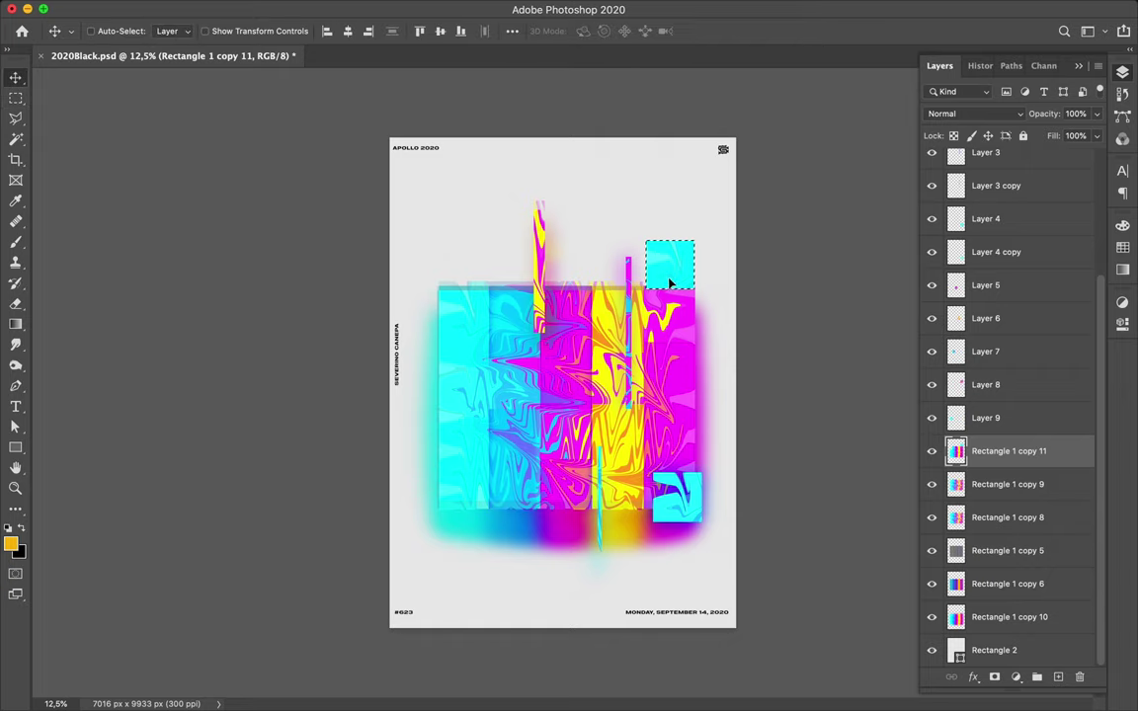
key("m")
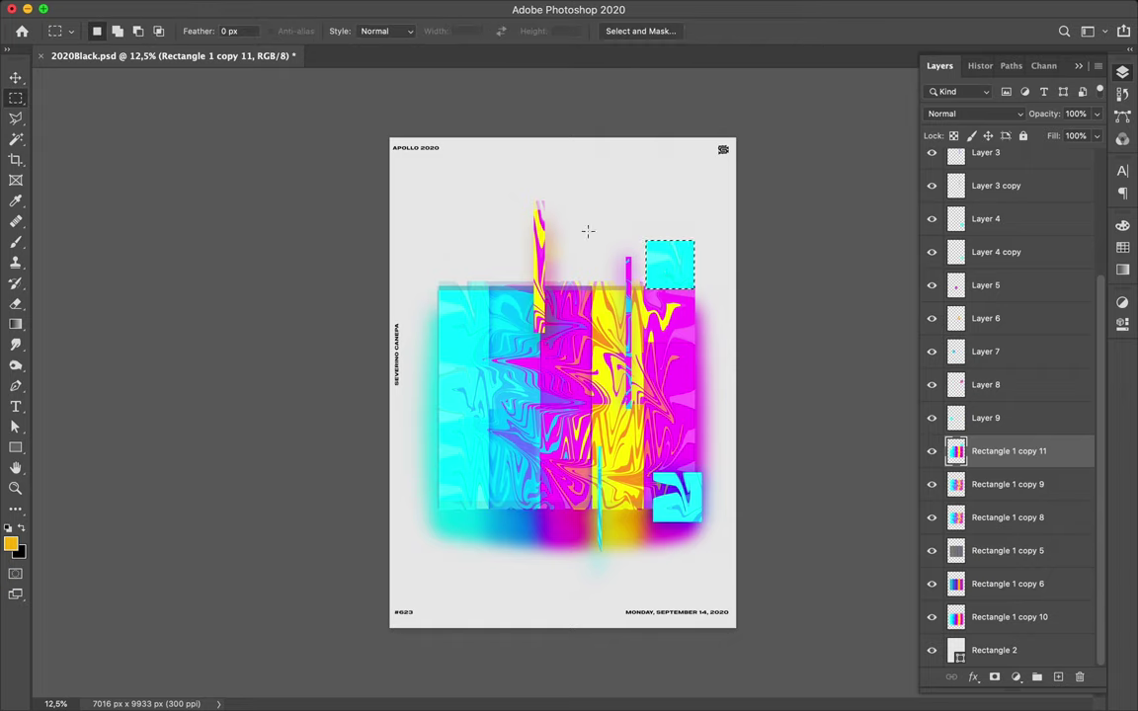
key("v")
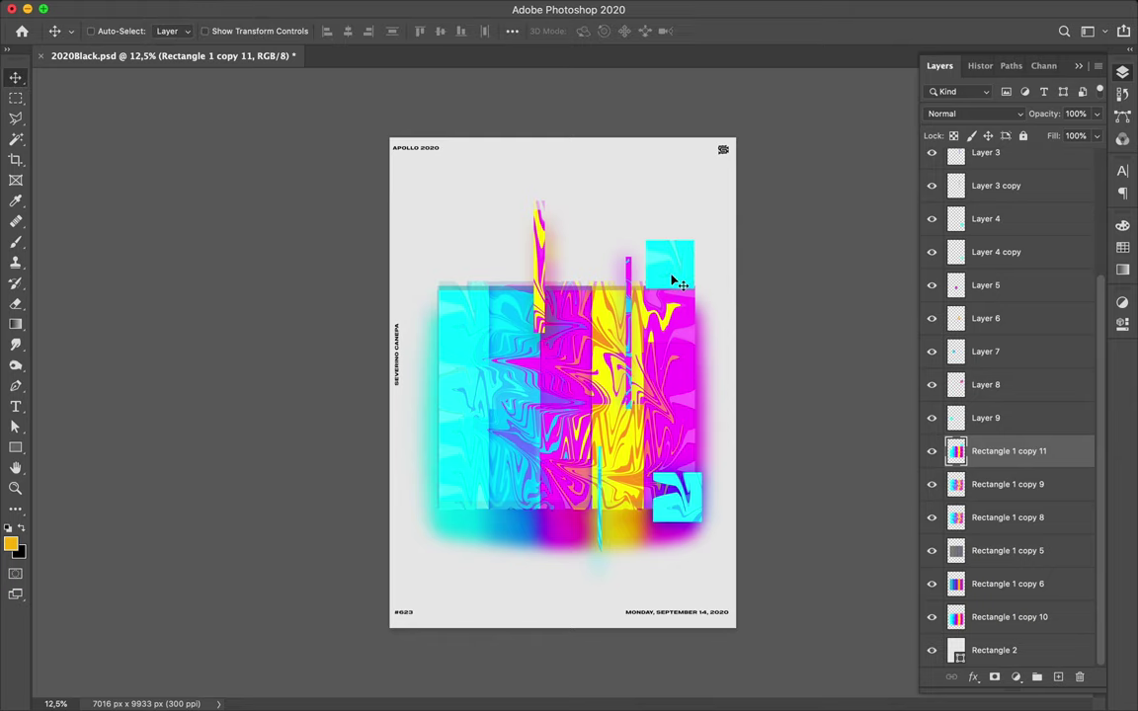
left_click_drag(672, 280, 694, 240)
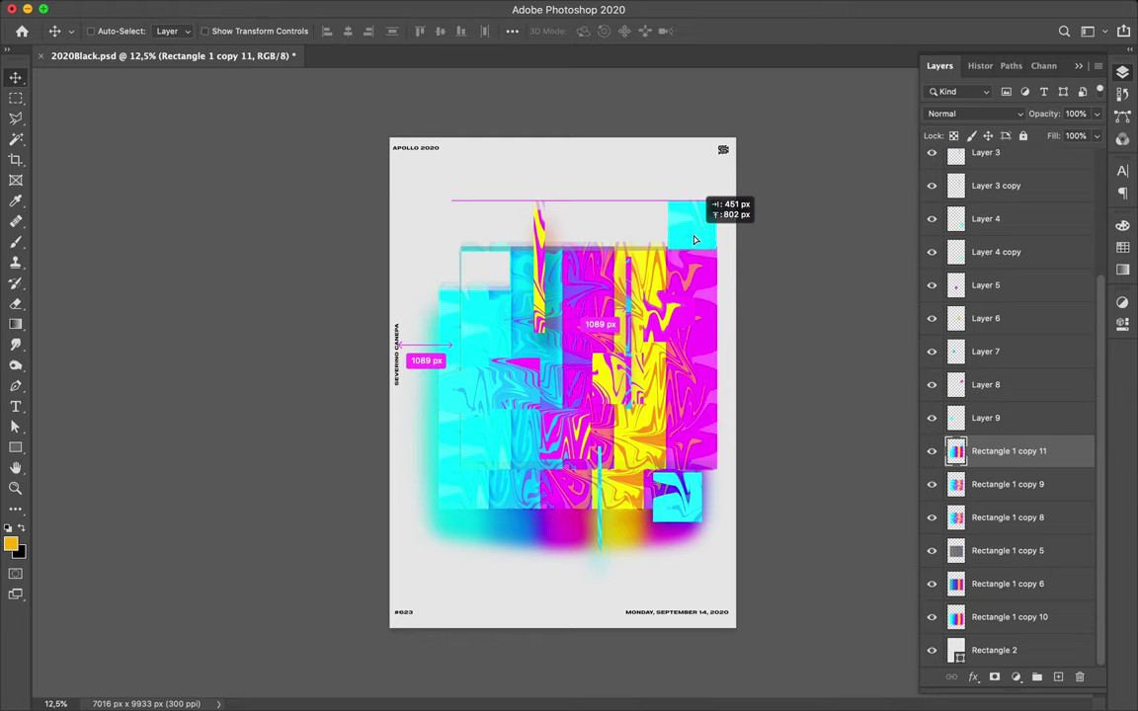
left_click_drag(694, 240, 694, 240)
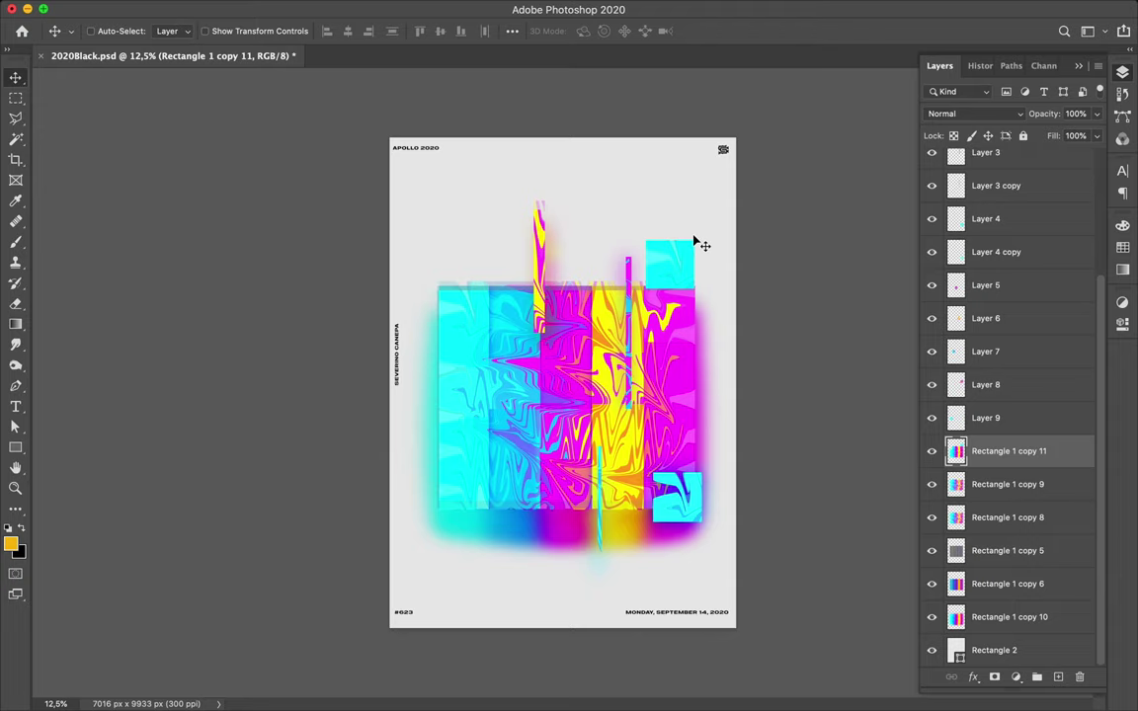
key("ctrl")
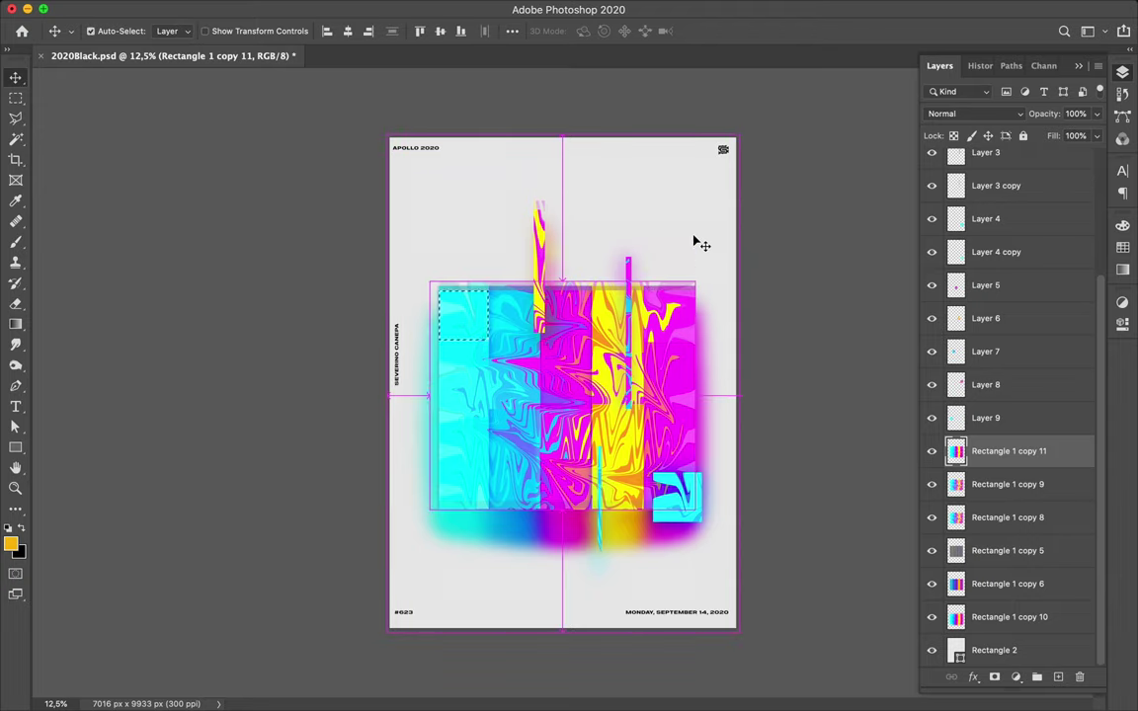
key("ctrl+z")
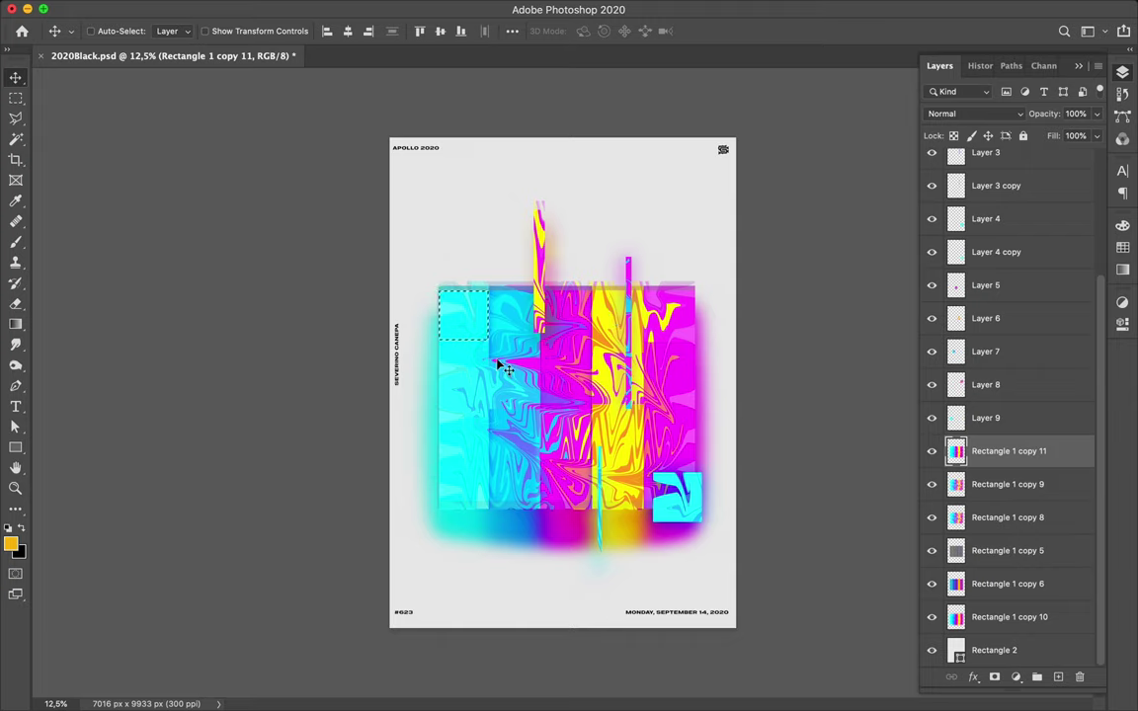
Select a square low on the second strip and copy it to Layer 10
key("m")
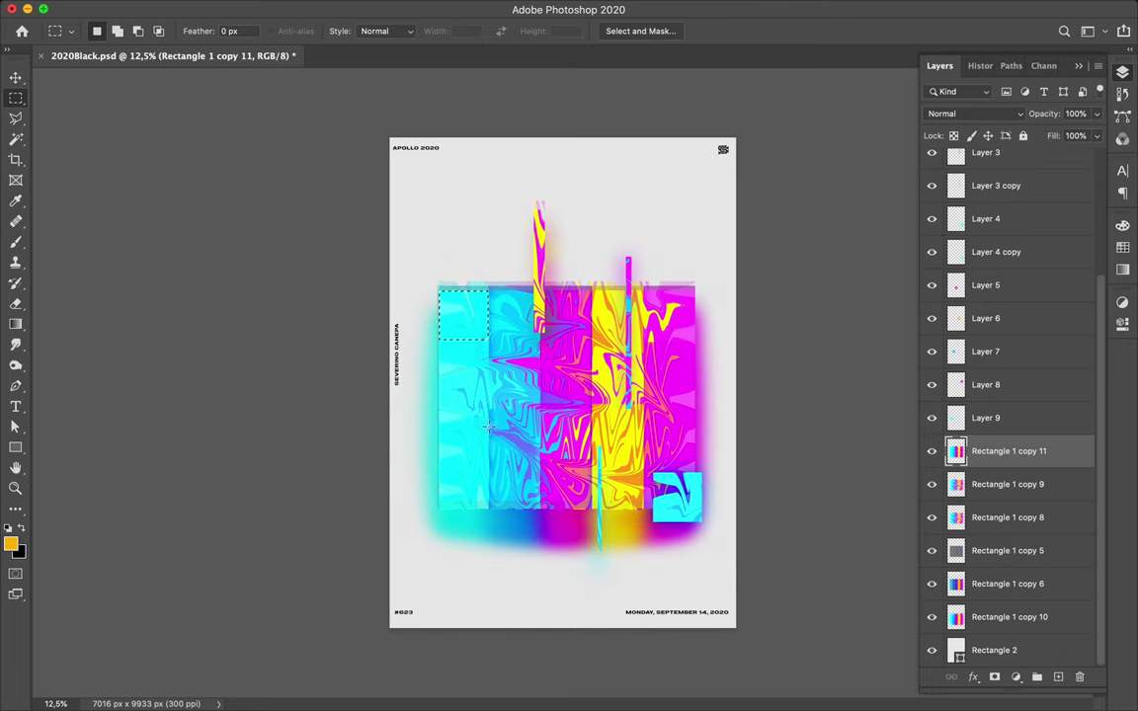
left_click_drag(491, 428, 541, 480)
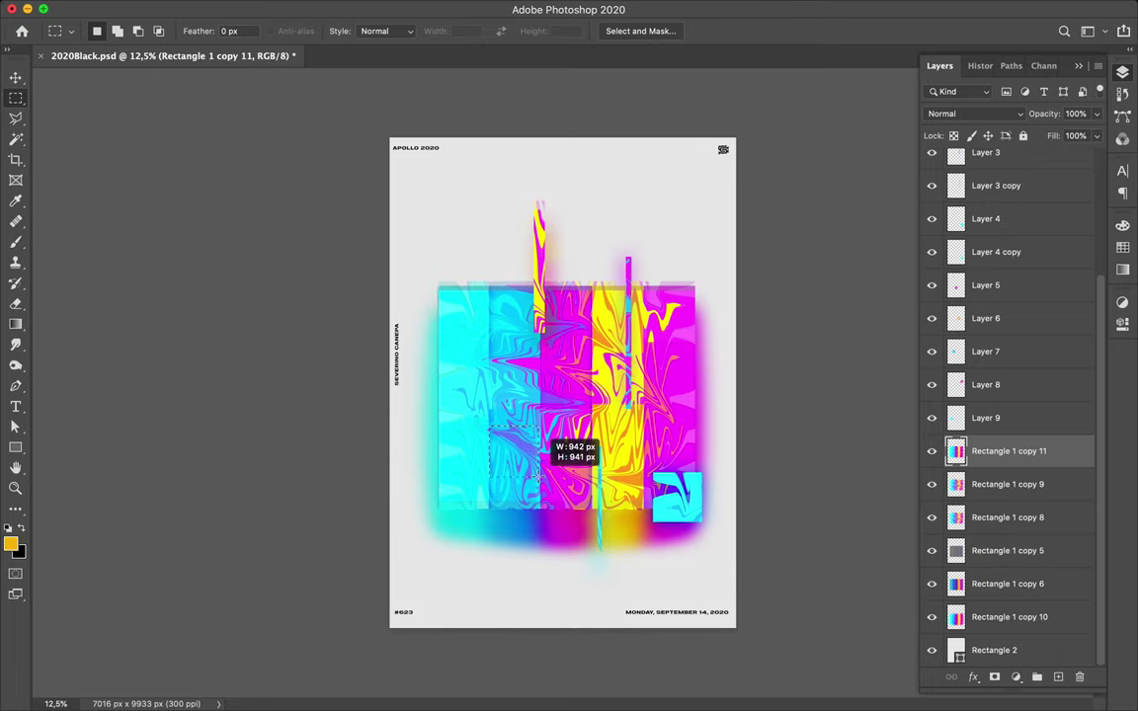
left_click_drag(542, 480, 540, 478)
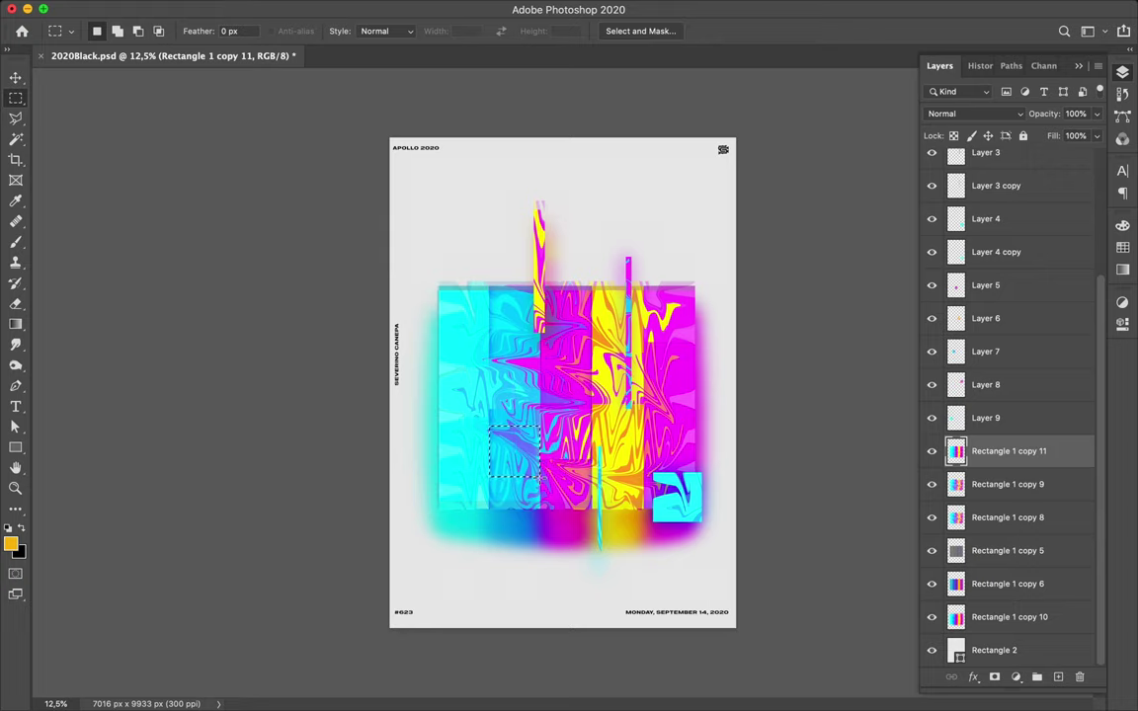
key("ctrl+j")
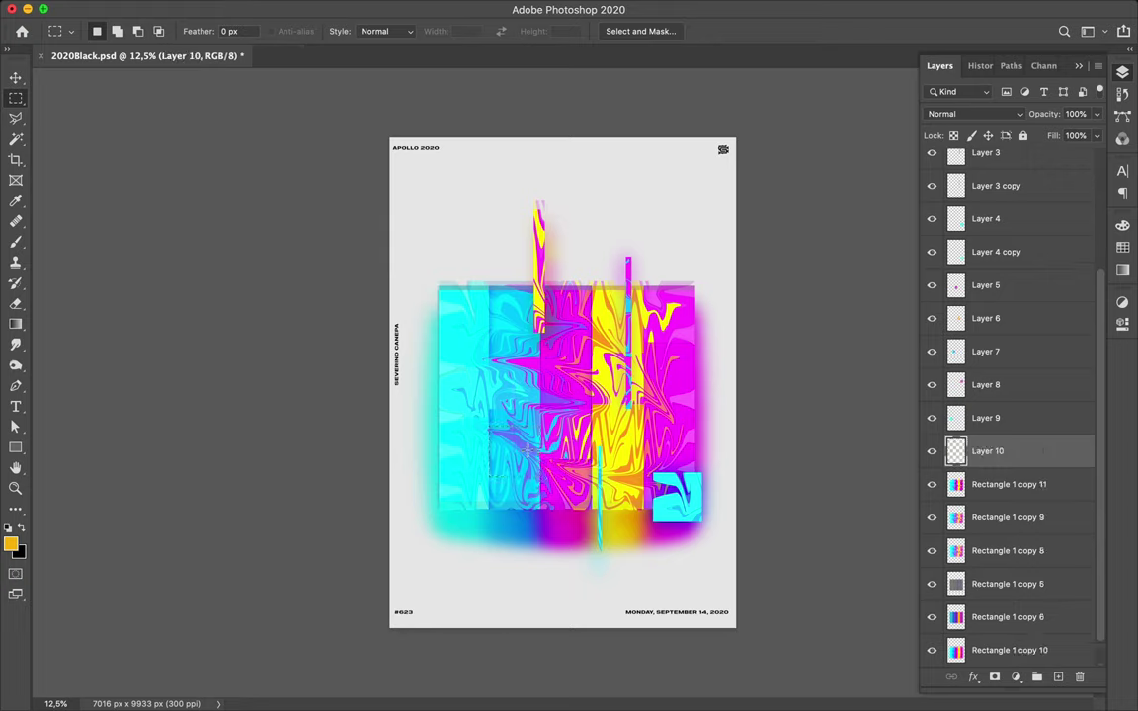
Move the copied marble square to the lower left of the strips
key("v")
left_click_drag(470, 469, 447, 498)
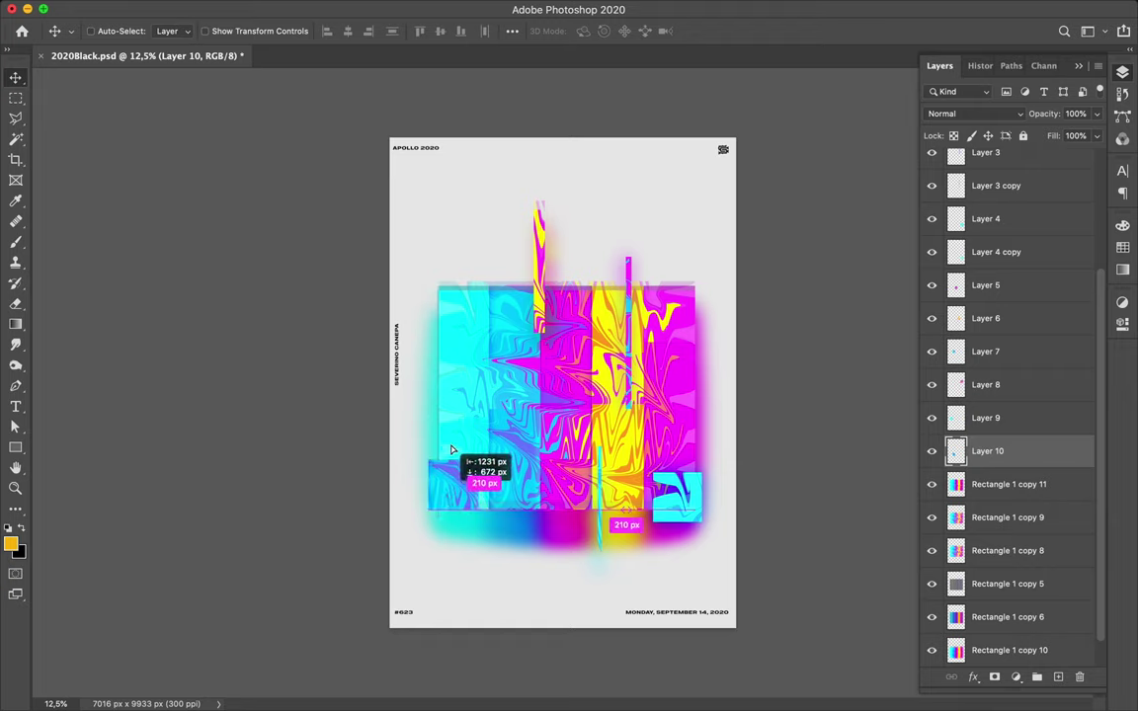
left_click_drag(450, 451, 451, 398)
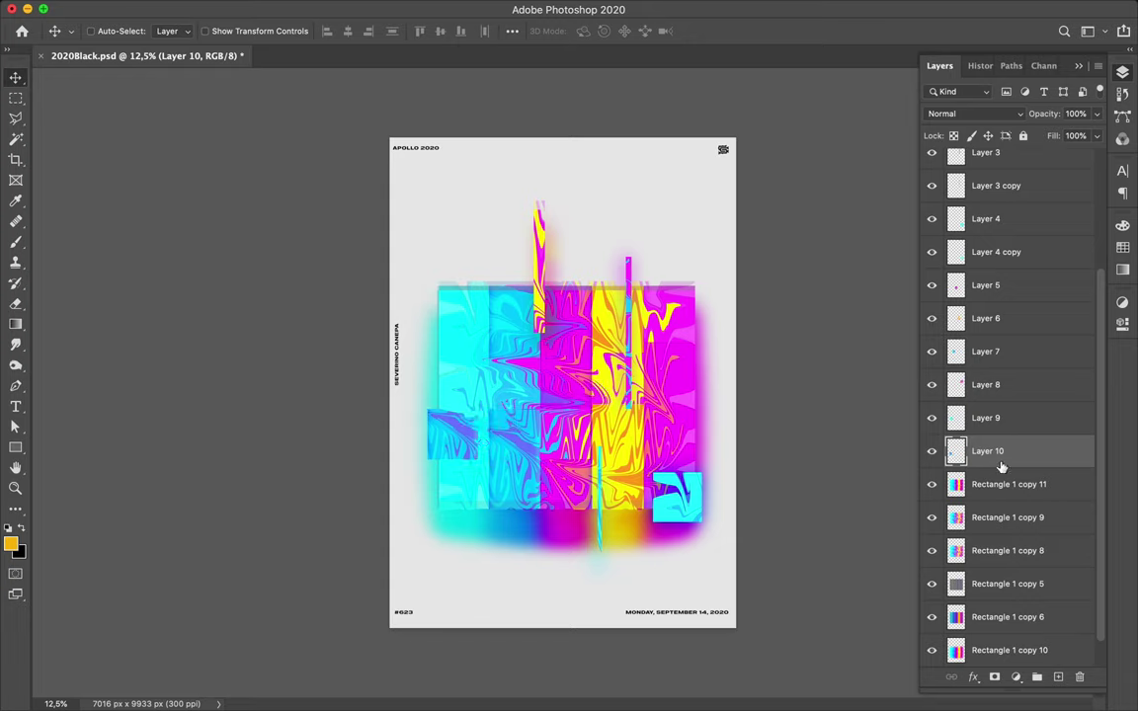
Duplicate Layer 10 and apply Gaussian Blur to the copy
left_click_drag(1001, 468, 1001, 476)
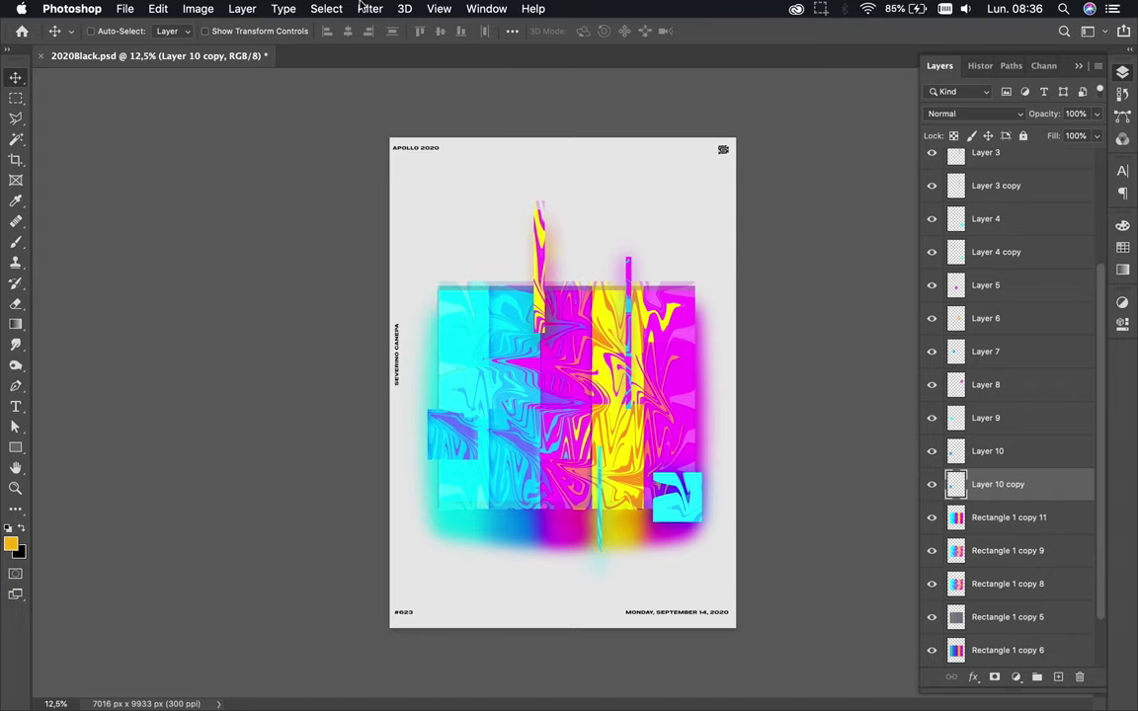
left_click(363, 8)
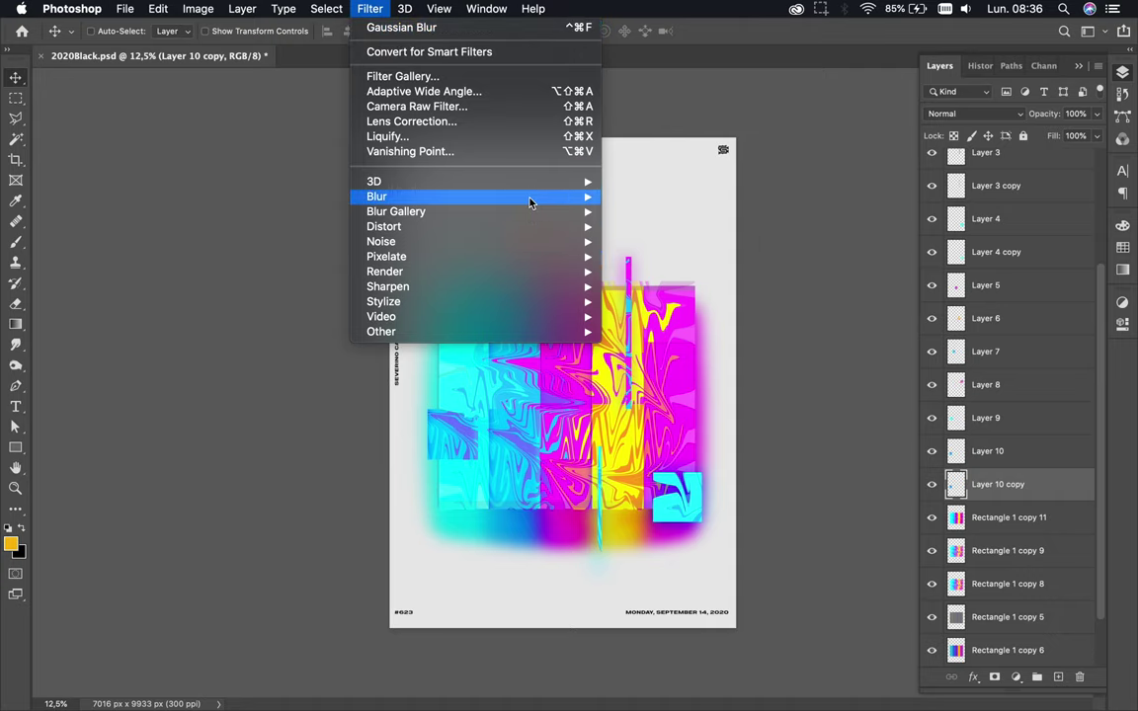
left_click(486, 27)
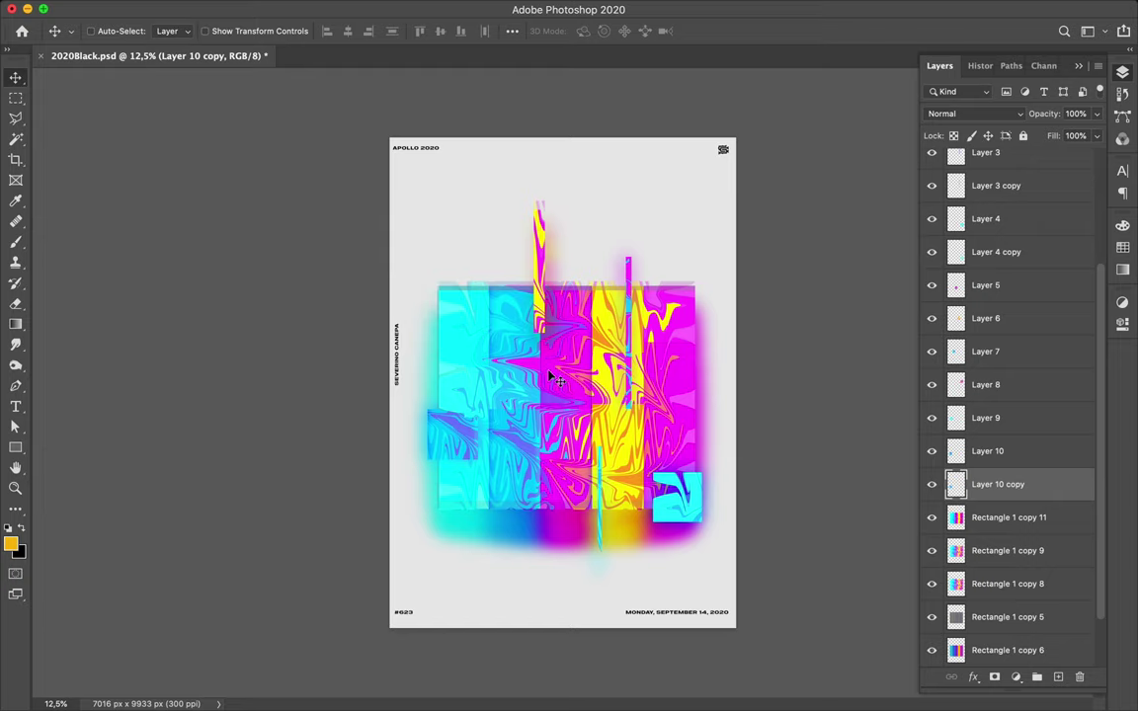
left_click(819, 10)
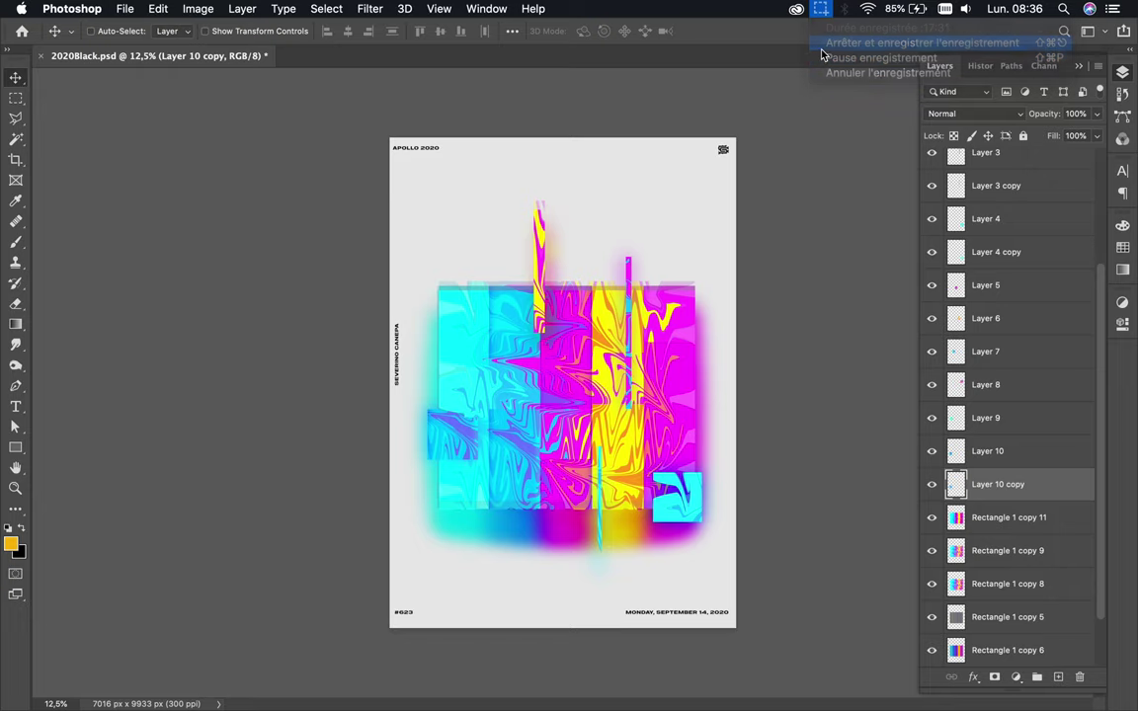
Duplicate Rectangle 1 copy 11, scale the copy to about 62% and flip it horizontally
key("Escape")
left_click(558, 395)
key("m")
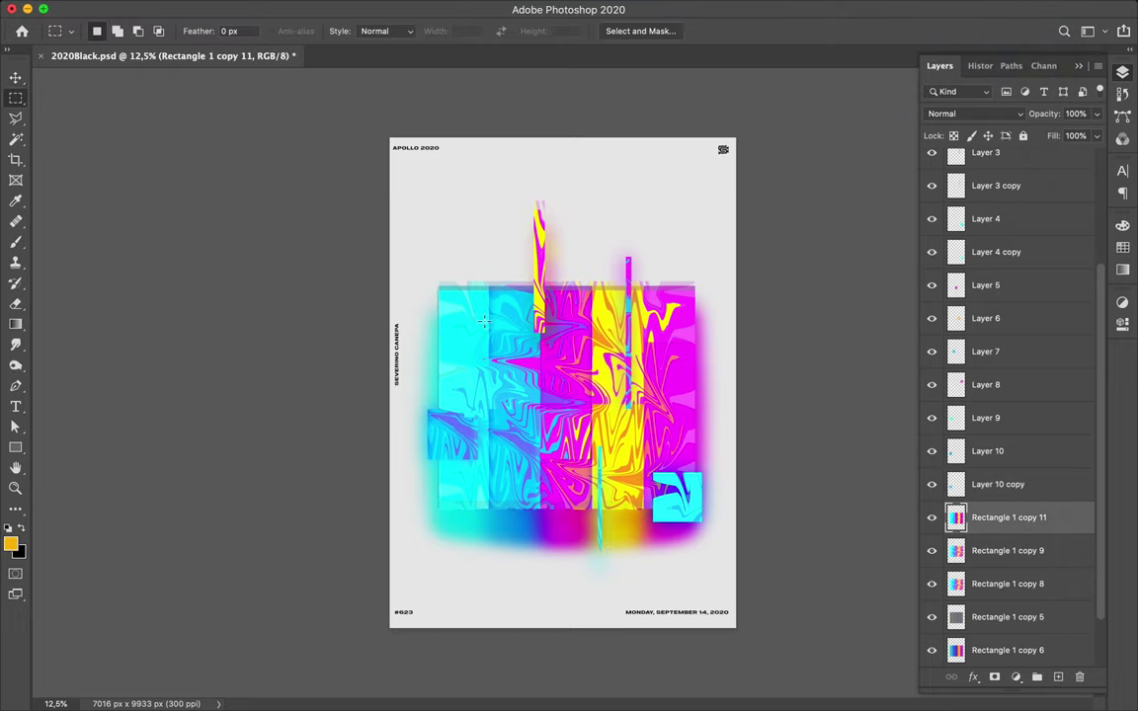
key("v")
left_click_drag(1008, 517, 988, 500)
key("ctrl+t")
mouse_move(693, 283)
left_mouse_down()
mouse_move(652, 336)
mouse_move(406, 254)
mouse_move(635, 419)
left_mouse_up()
left_click_drag(515, 303, 612, 303)
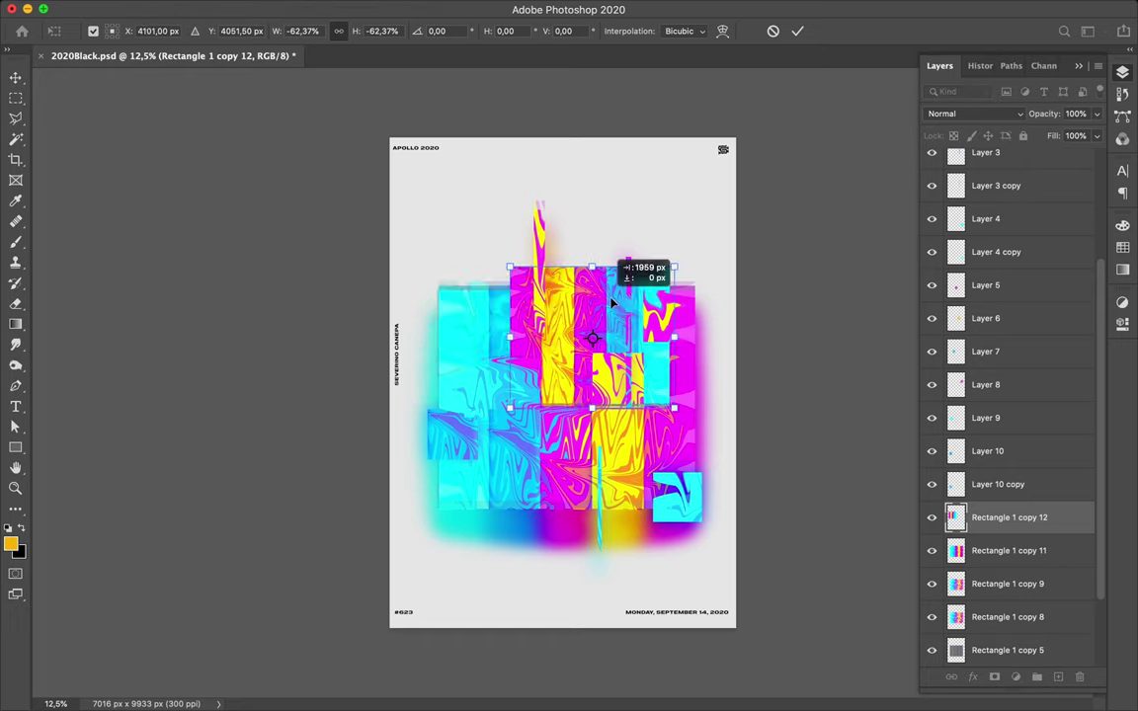
key("Return")
Move the copy lower in the stack, shift it left, and apply the Mosaic filter
left_click_drag(1007, 528, 1007, 615)
left_click_drag(566, 249, 482, 247)
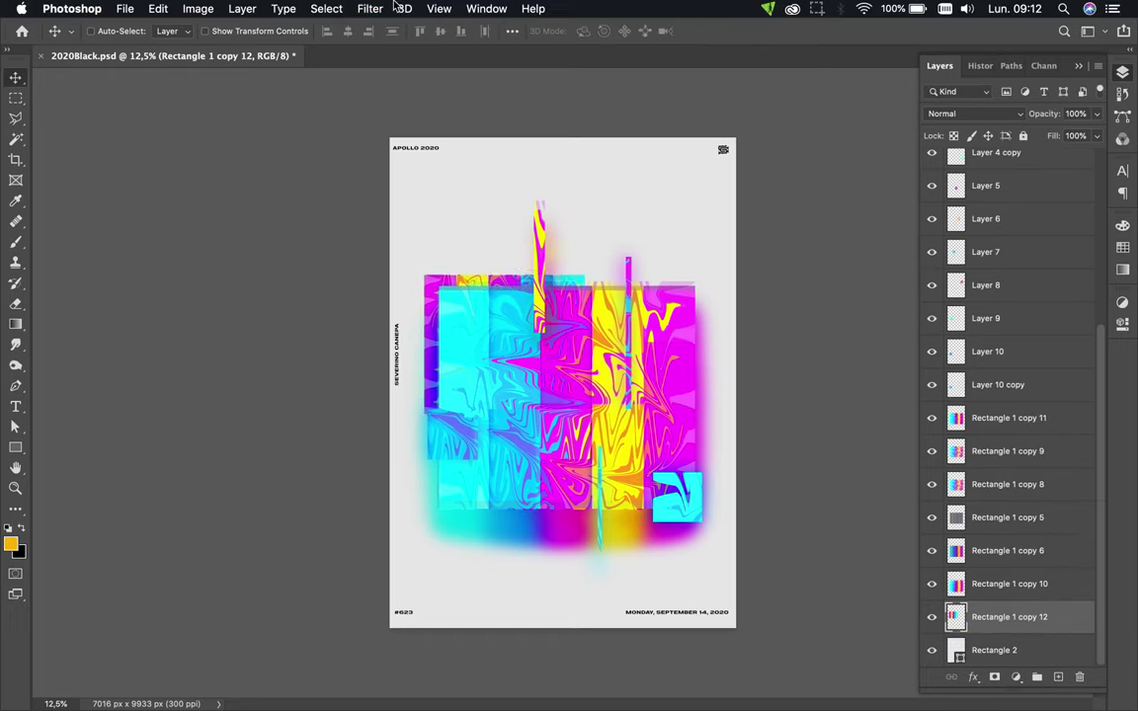
left_click(371, 8)
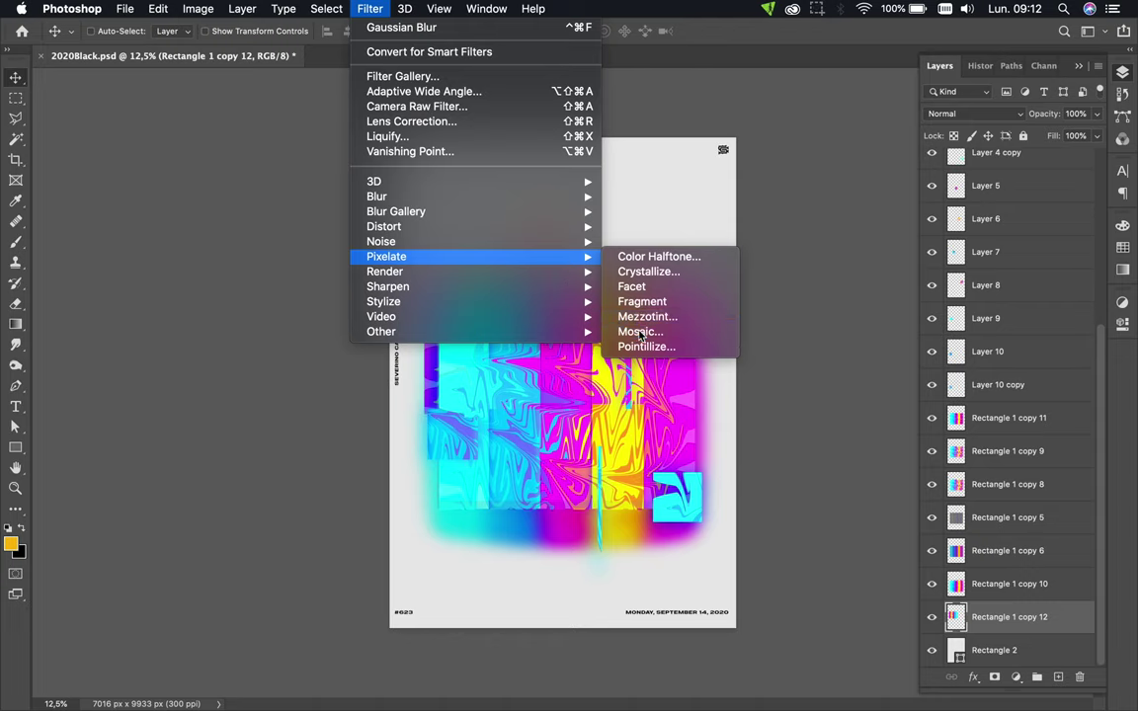
left_click(640, 333)
left_click(205, 32)
Try an extra pixelated duplicate at the top of the stack, then undo it
left_click_drag(612, 414, 591, 400)
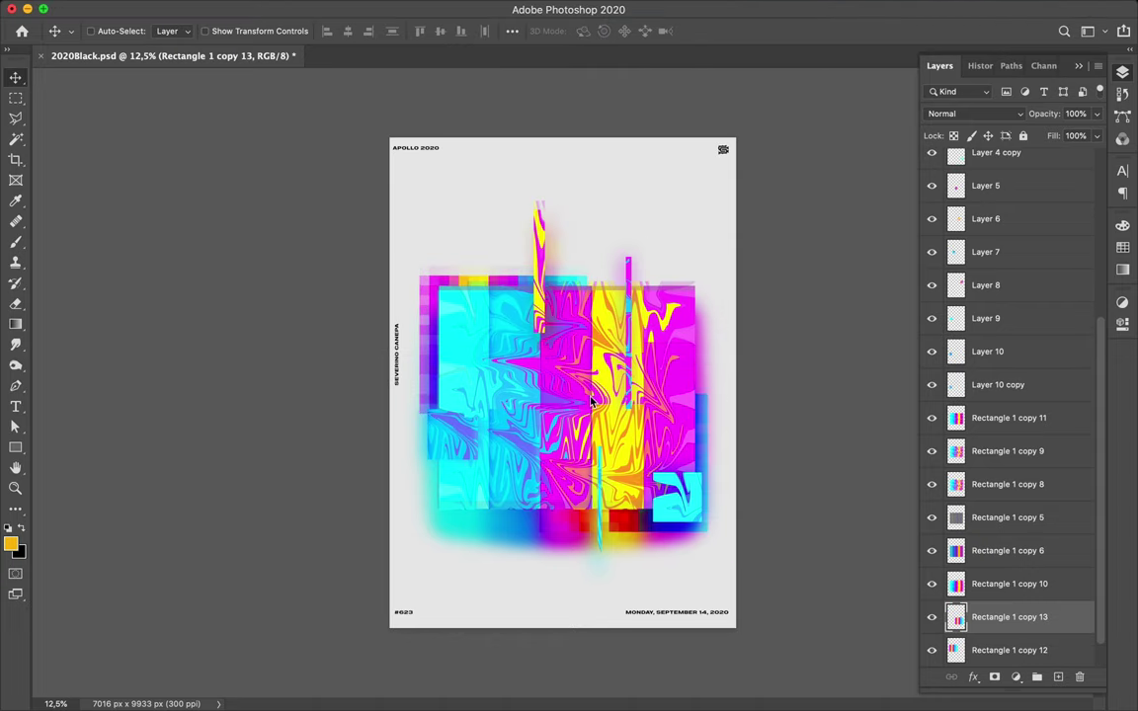
left_click_drag(1008, 616, 1007, 178)
left_click(973, 113)
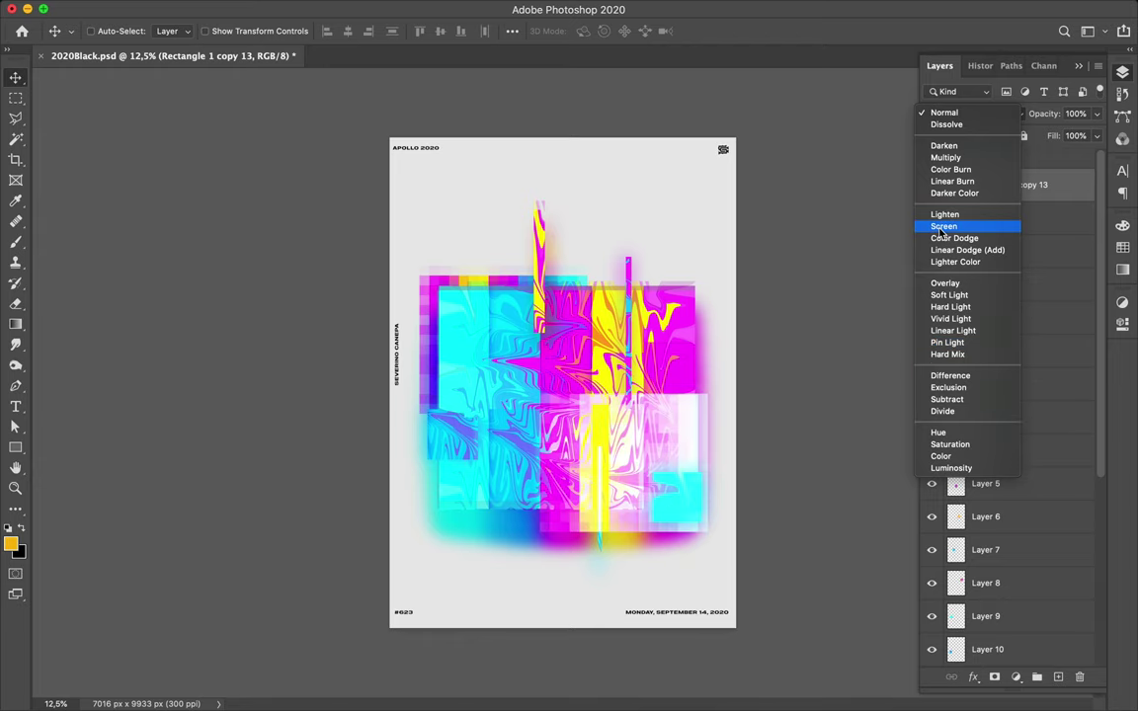
left_click(944, 113)
left_click_drag(622, 454, 622, 447)
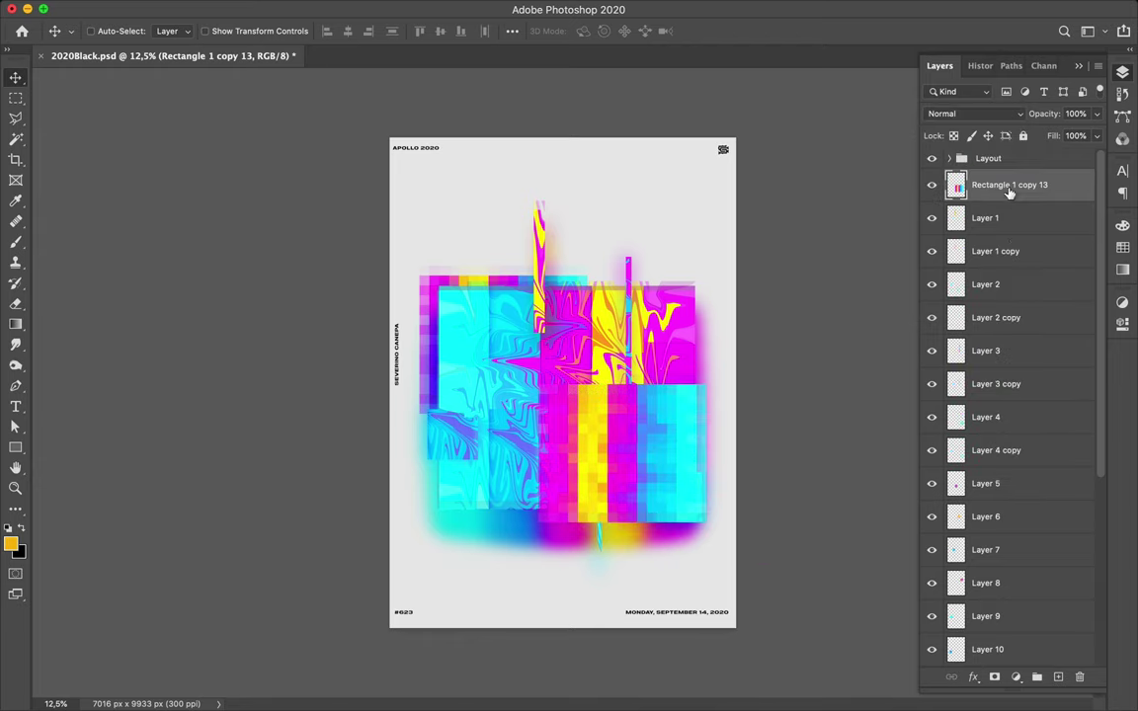
key("super+z")
key("super+z")
key("super+z")
key("super+z")
Add an APOLLO text layer, set its font size and scale it up
key("m")
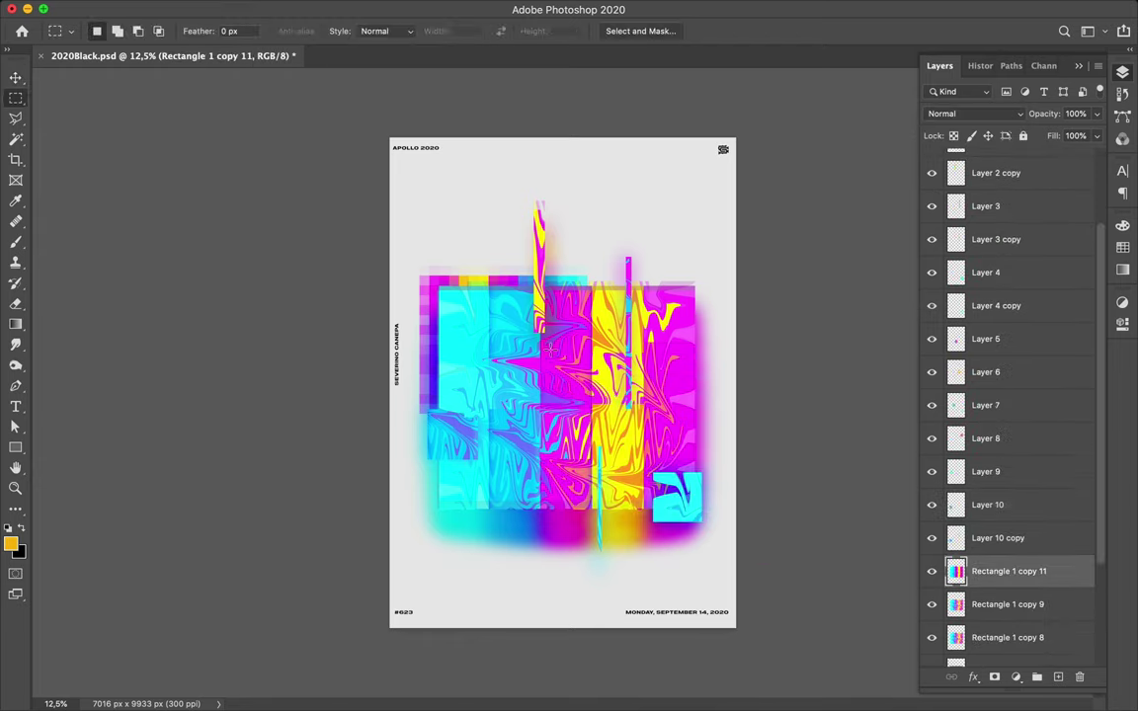
key("t")
left_click(622, 392)
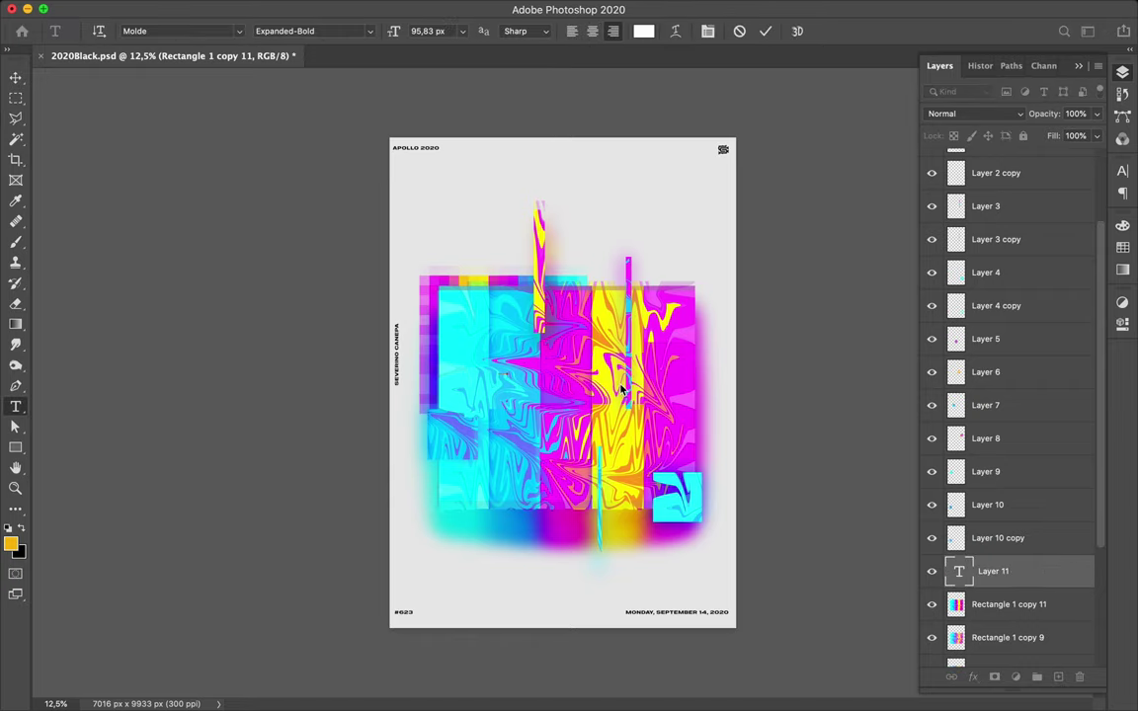
left_click(707, 31)
left_click(1008, 213)
left_click(978, 409)
key("super+t")
mouse_move(523, 378)
left_mouse_down()
mouse_move(584, 423)
mouse_move(493, 429)
left_mouse_up()
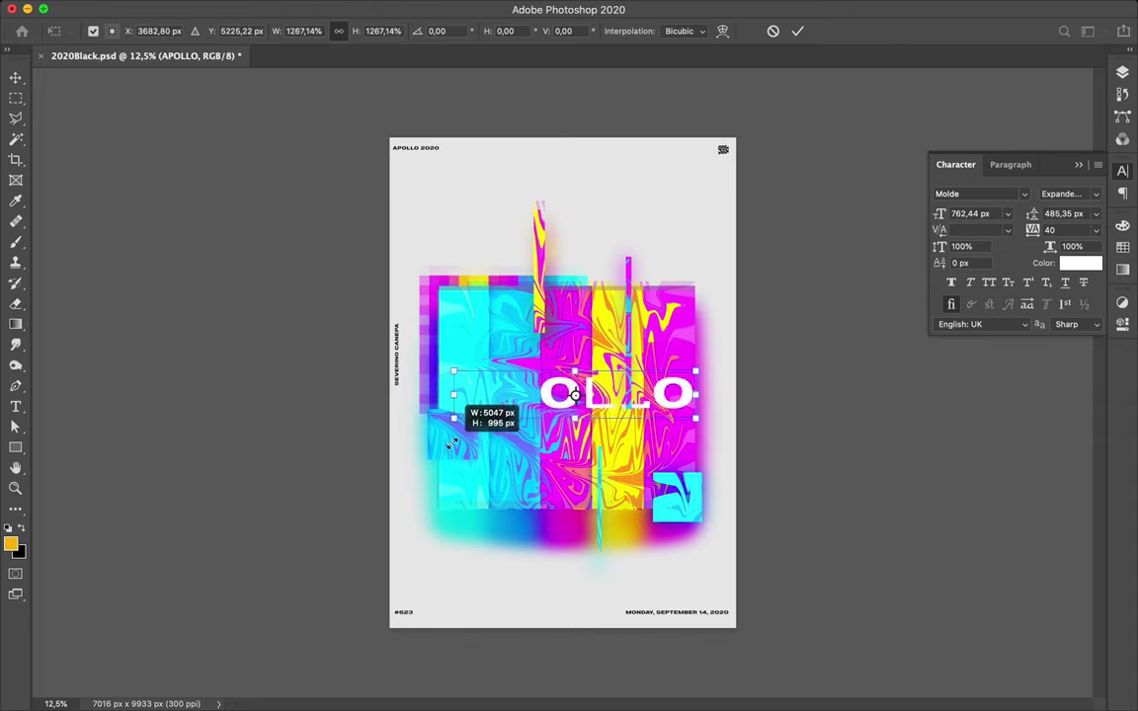
key("Return")
Set the APOLLO tracking to 0 and widen the text across the poster
left_click(1062, 229)
type("0")
key("super+t")
left_click_drag(445, 371, 429, 352)
key("Return")
Copy the marble through the APOLLO letters to Layer 11, move it near the top, and delete the text
key("F7")
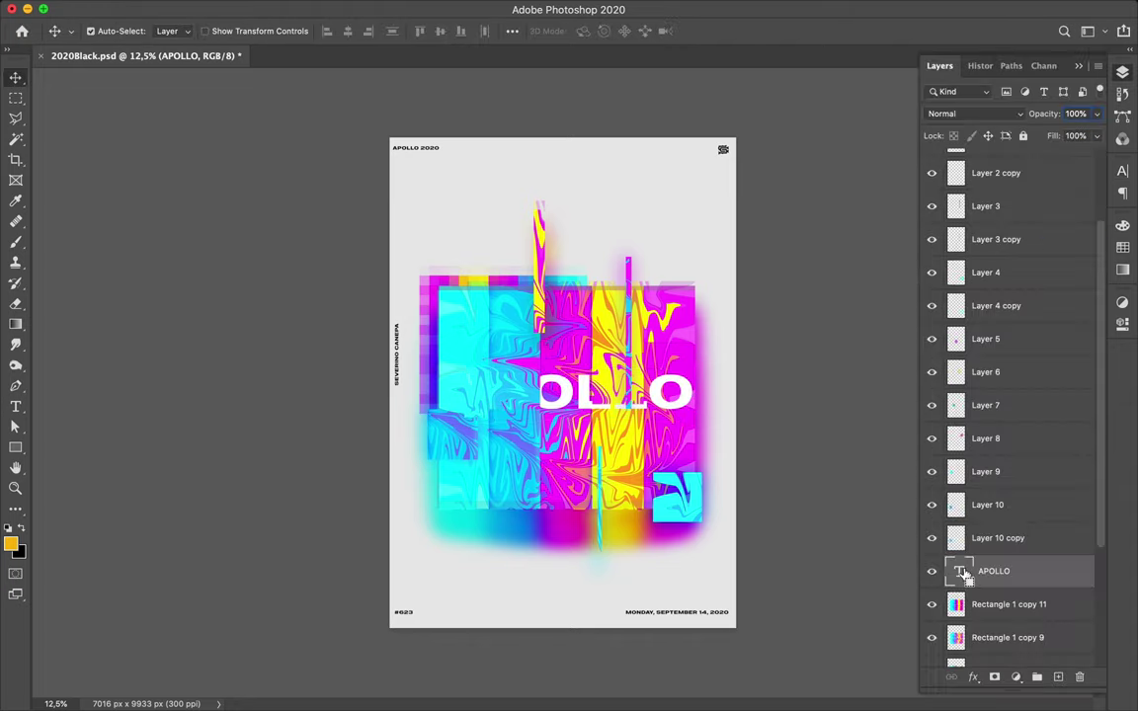
left_click(993, 611)
key("super+j")
left_click_drag(558, 393, 558, 228)
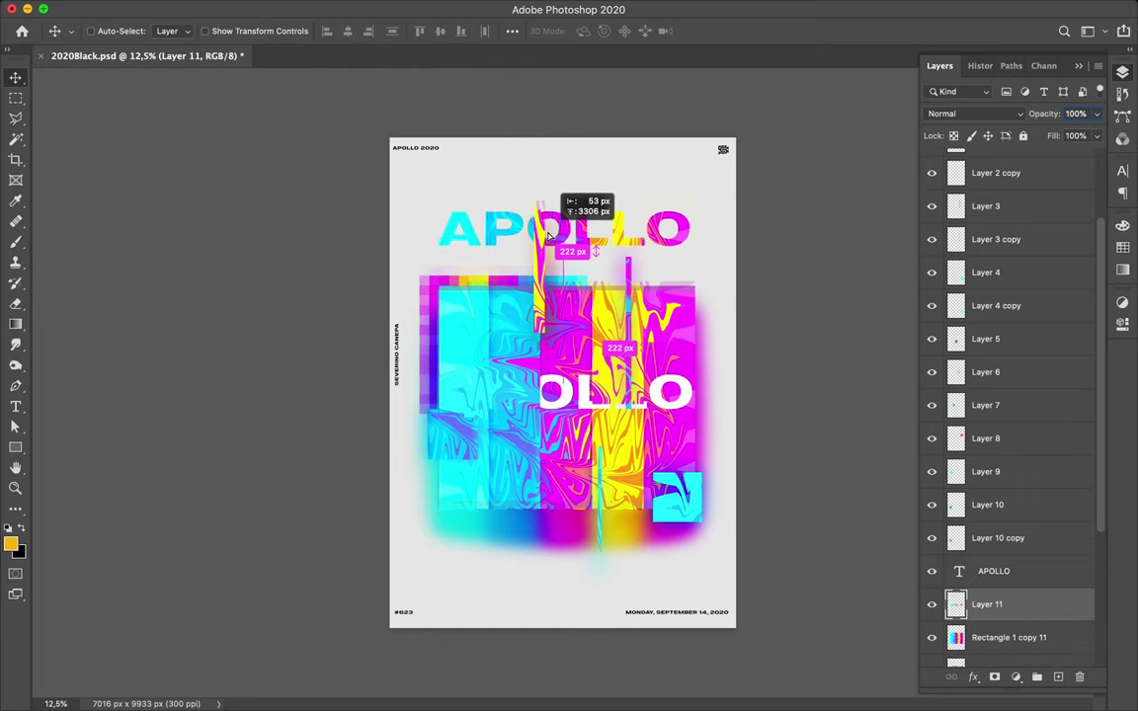
key("Delete")
Duplicate Layer 11 and Gaussian-blur the copy twice into a soft glow
left_click_drag(987, 570, 991, 199)
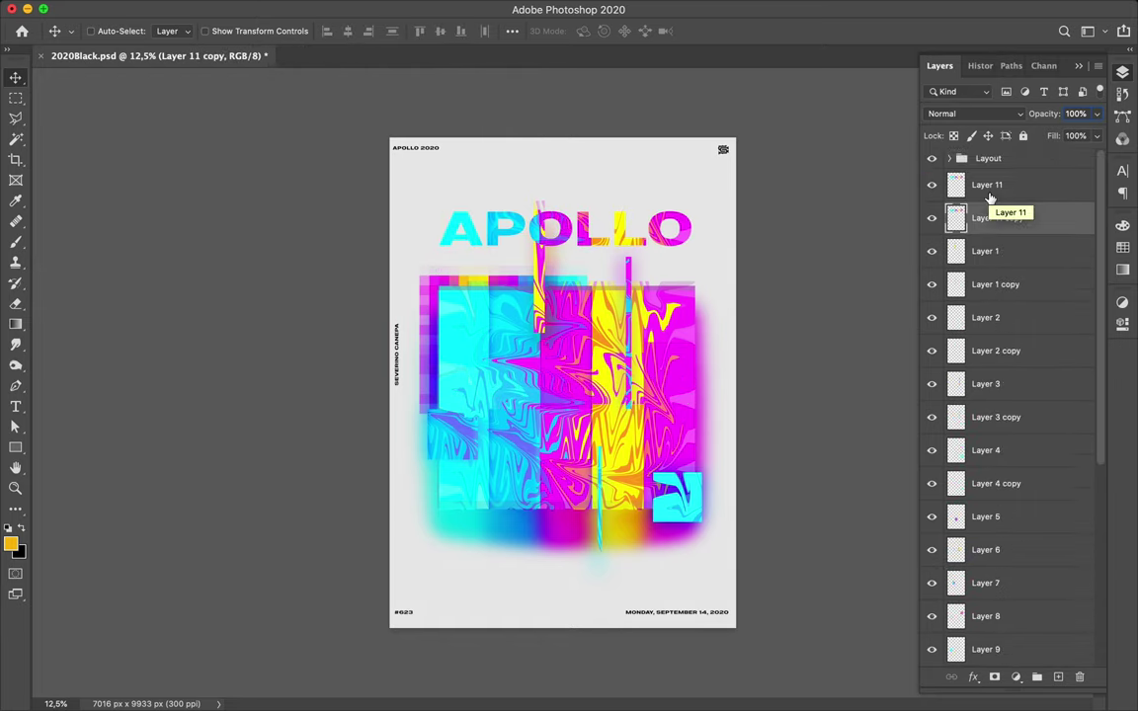
left_click(370, 7)
mouse_move(376, 196)
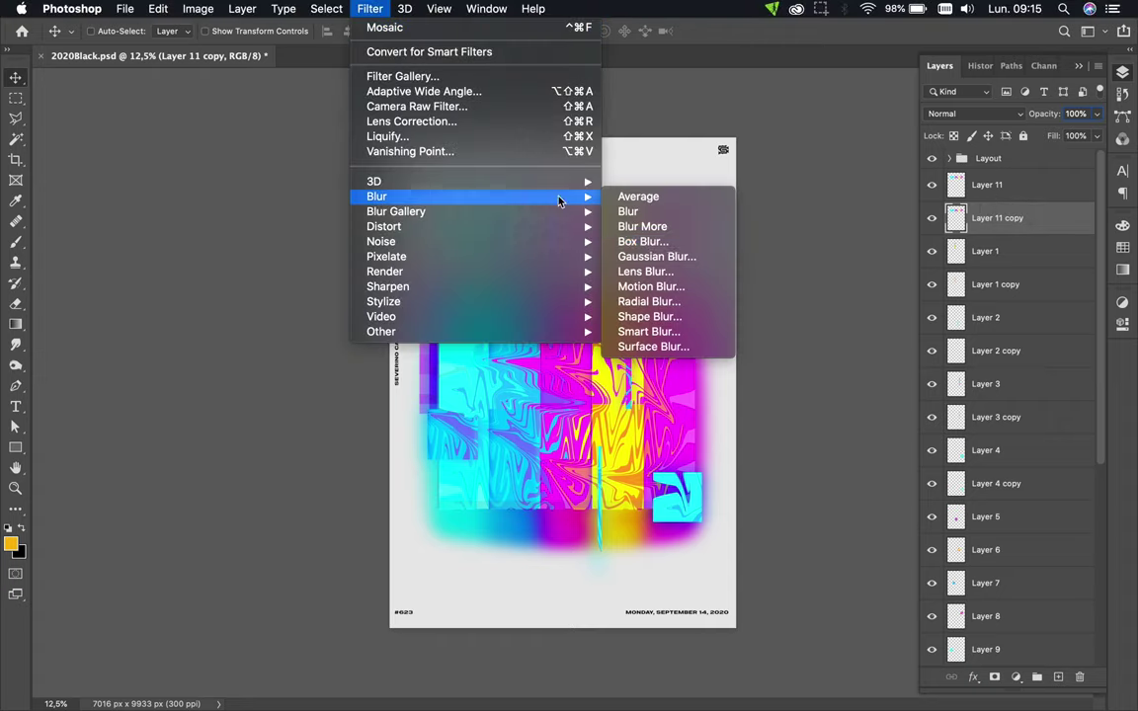
left_click(658, 257)
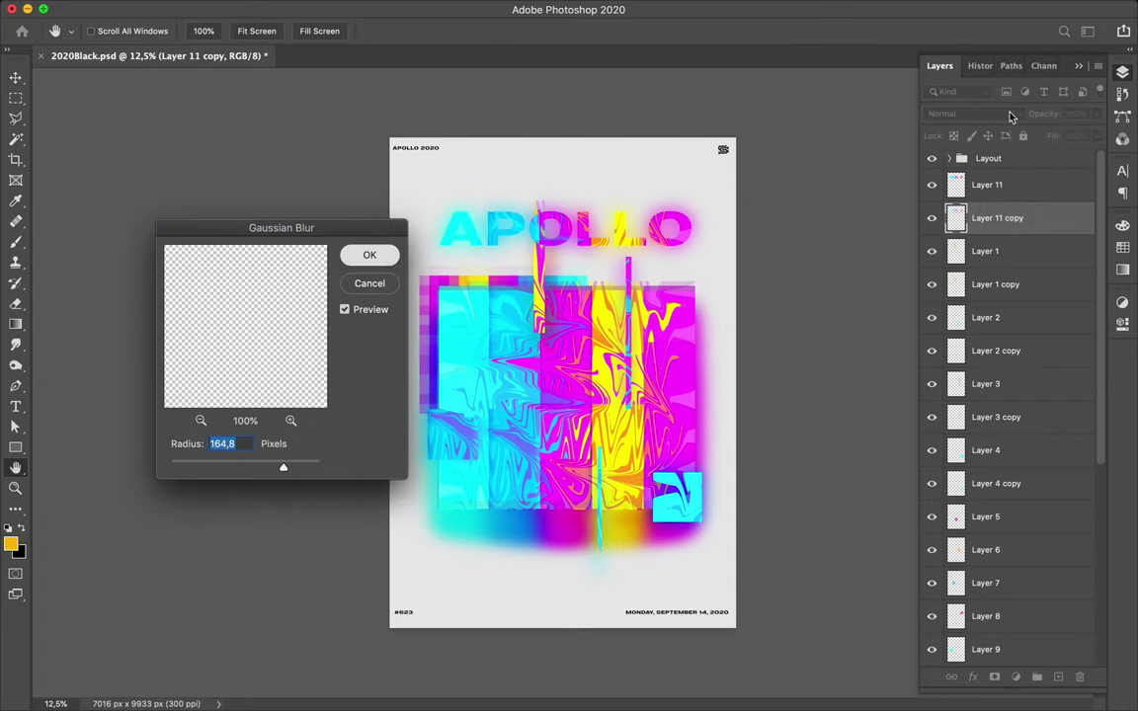
key("Return")
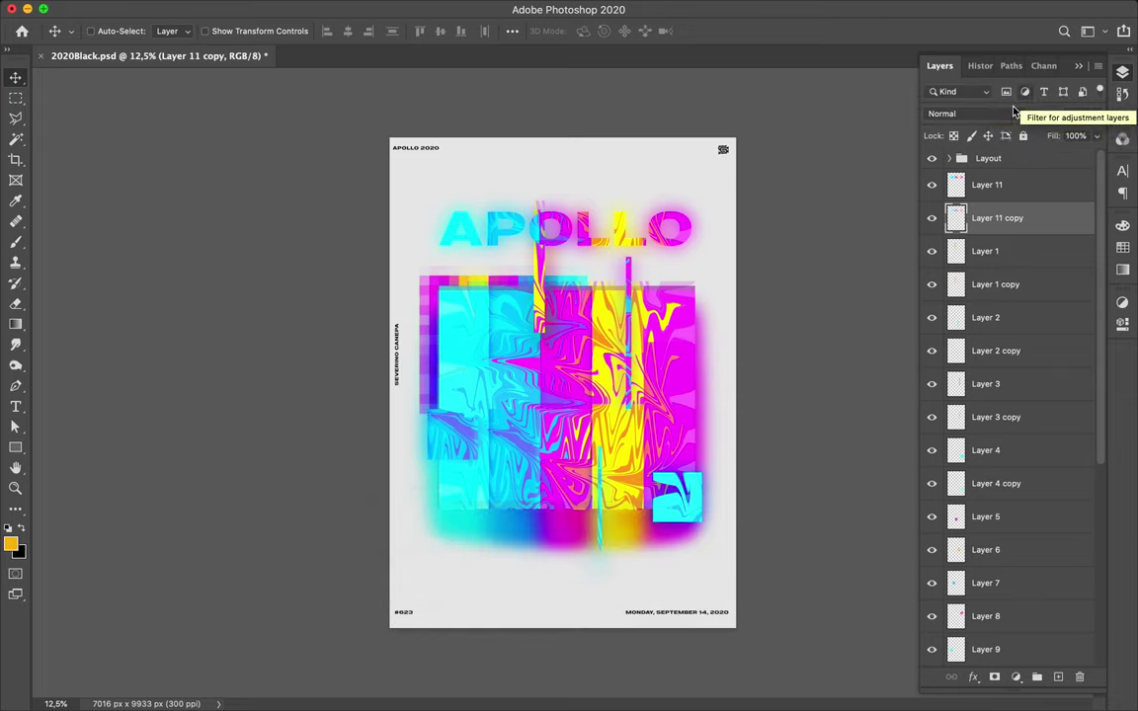
left_click(977, 114)
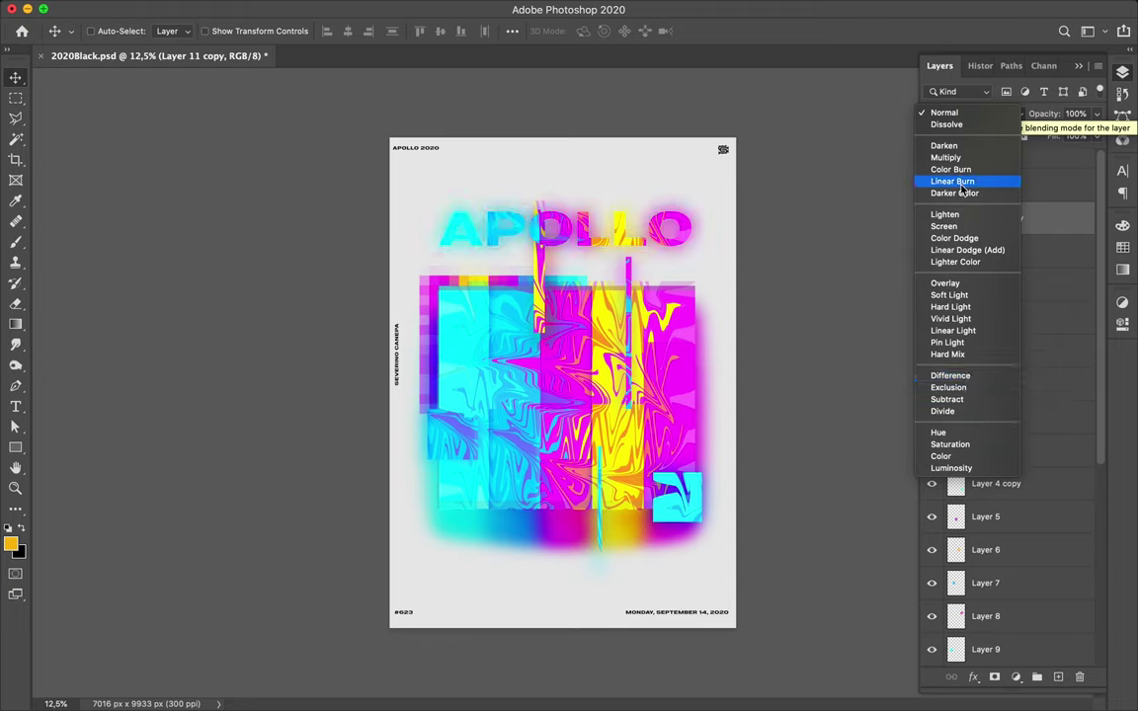
key("Escape")
left_click(376, 8)
mouse_move(376, 197)
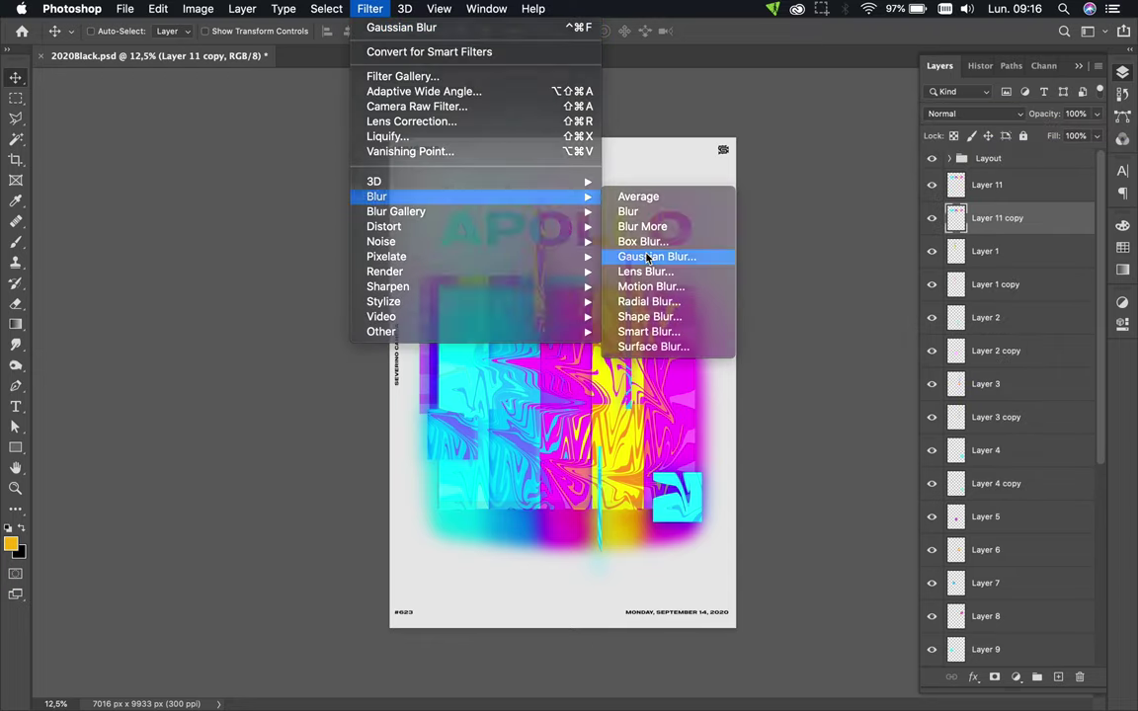
left_click(655, 257)
left_click(369, 255)
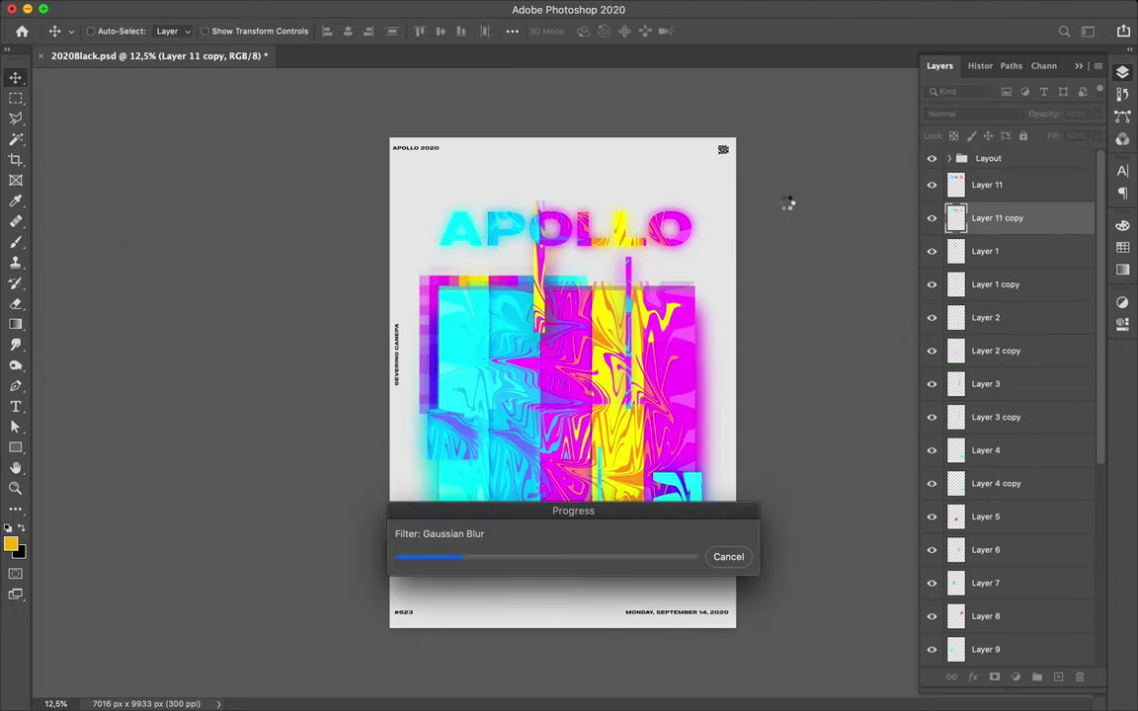
Discard an extra Layer 11 copy and copy a marbled strip area to Layer 12
left_click(1008, 184)
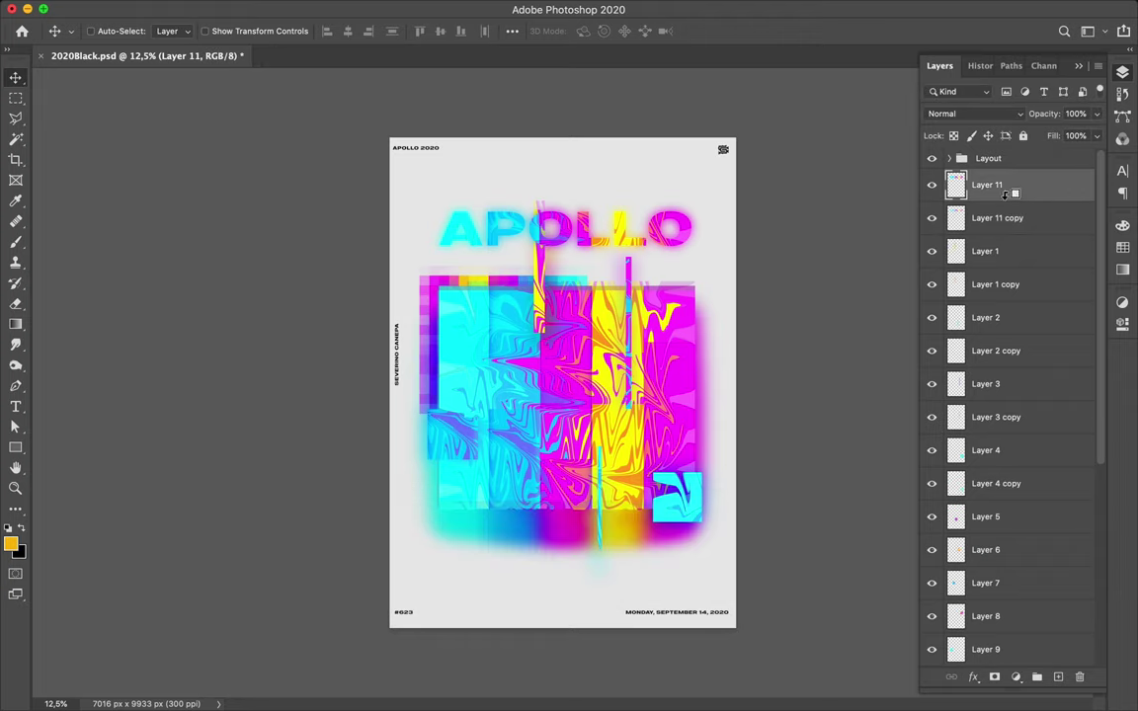
key("ctrl+j")
left_click(973, 114)
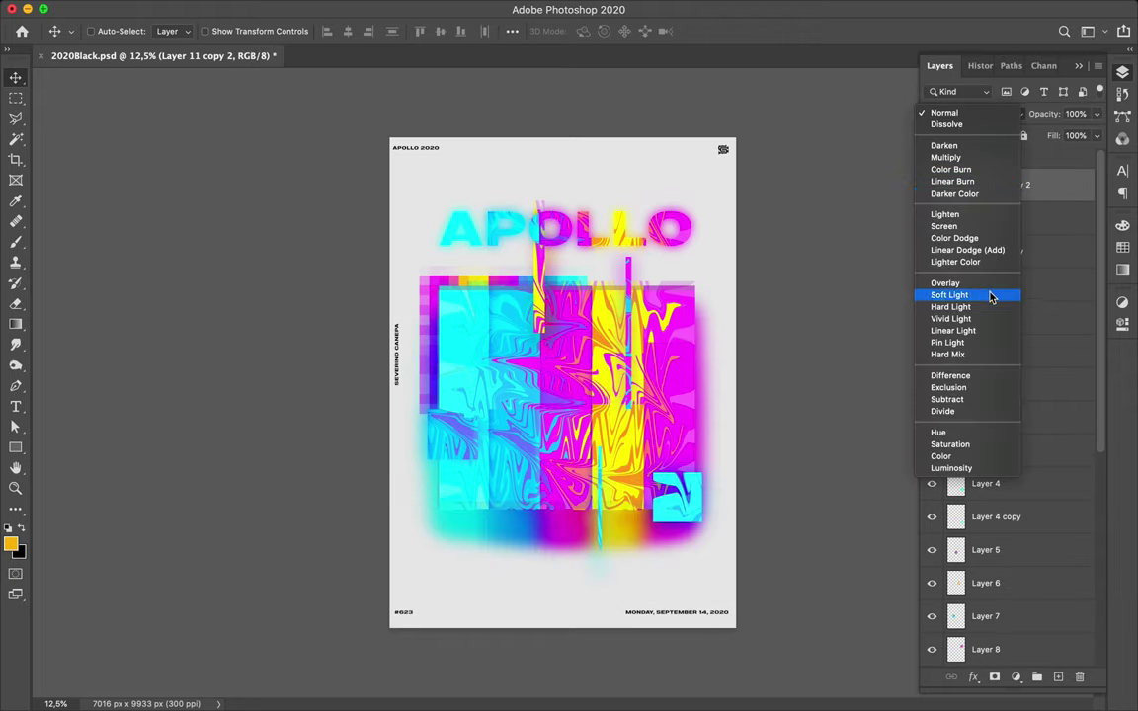
key("Escape")
key("Delete")
key("m")
mouse_move(489, 302)
left_mouse_down()
mouse_move(593, 404)
mouse_move(461, 541)
left_mouse_up()
key("ctrl+j")
Duplicate Layer 12, blur the copy with Gaussian Blur radius 185.4, and blend it Darker Color
key("v")
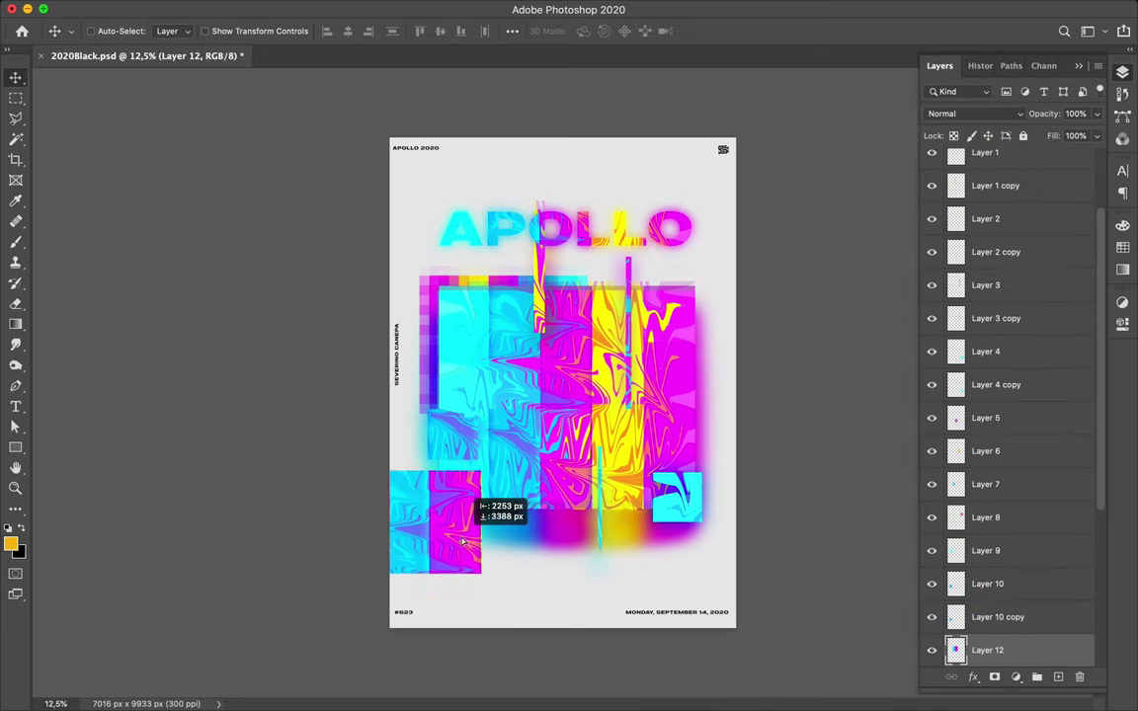
scroll(1012, 502, "down", 3)
key("ctrl+j")
left_click(369, 8)
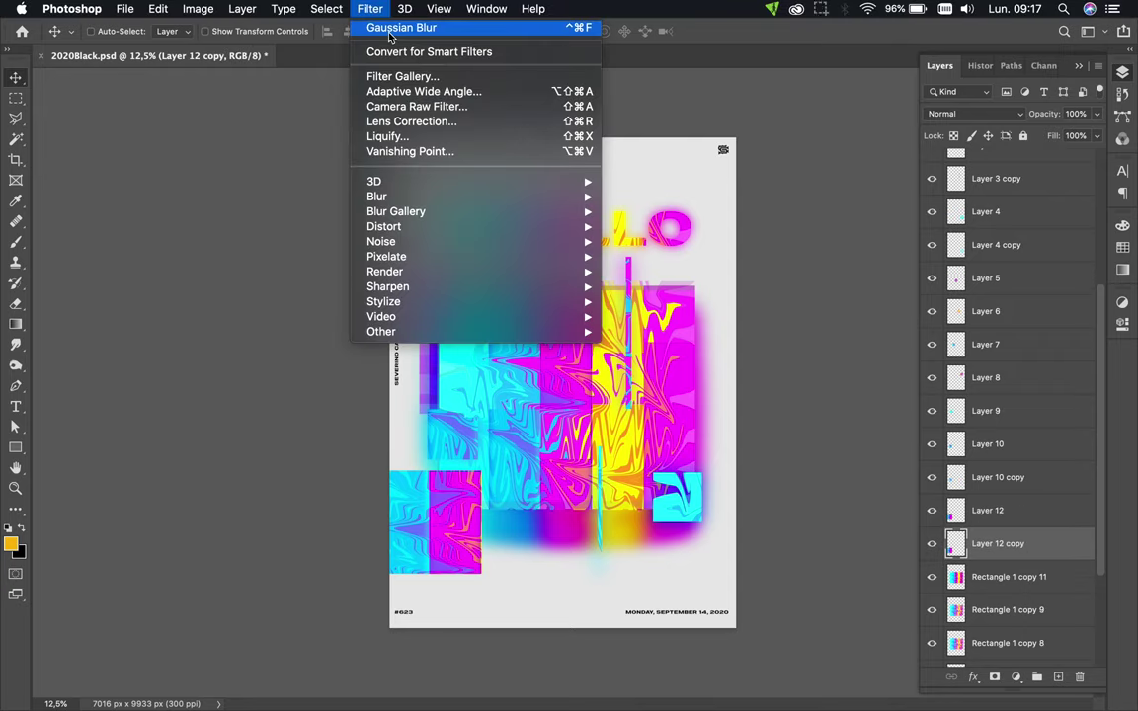
left_click(653, 267)
left_click_drag(259, 467, 289, 467)
left_click(367, 253)
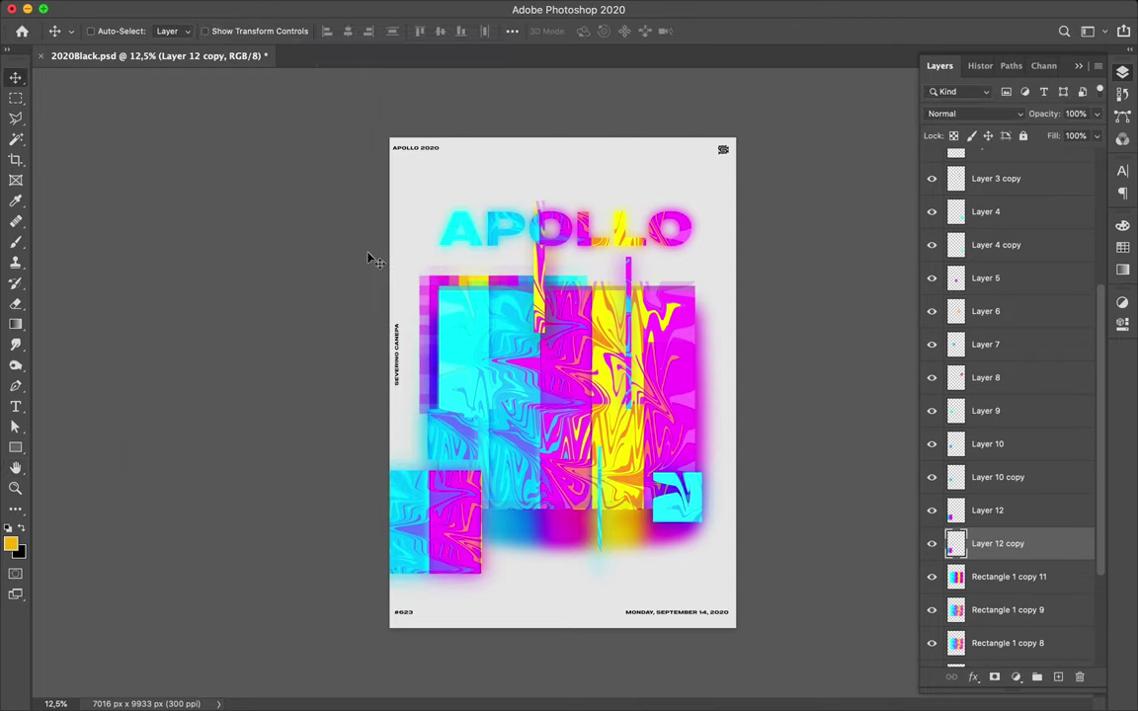
left_click(987, 114)
left_click(997, 193)
Copy a thin vertical strip of marbled artwork onto new Layer 13 and shift it left and down
key("alt+bracketleft")
key("m")
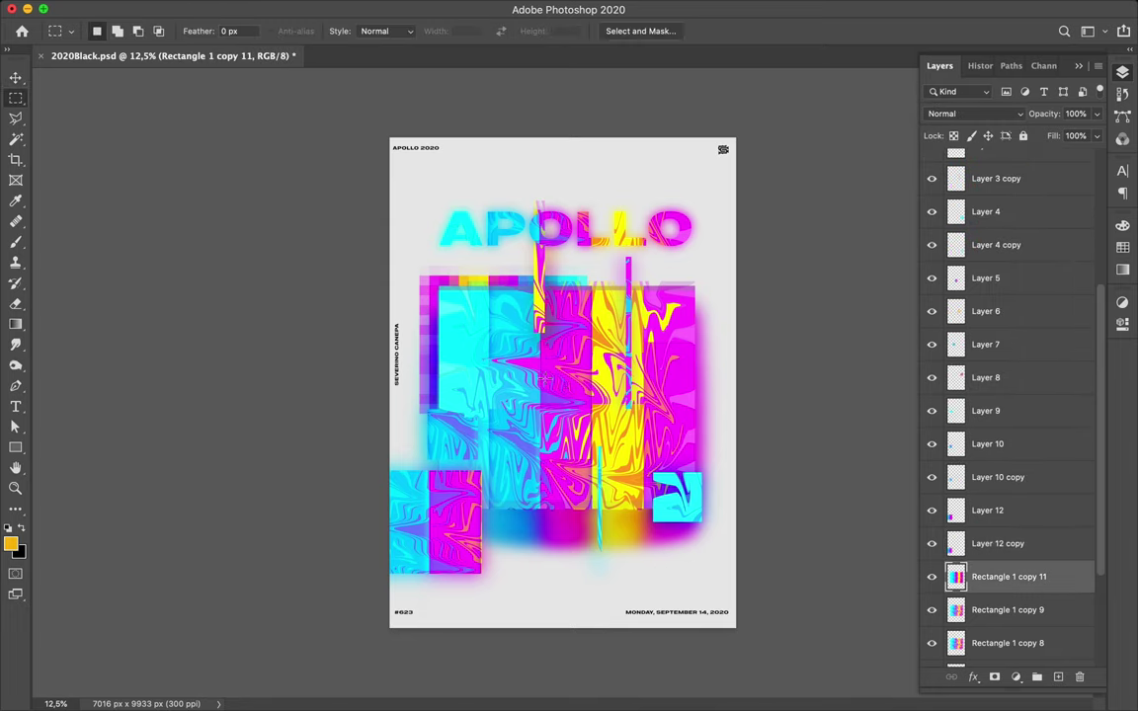
left_click_drag(583, 374, 609, 489)
key("ctrl+j")
key("v")
left_click_drag(590, 378, 472, 427)
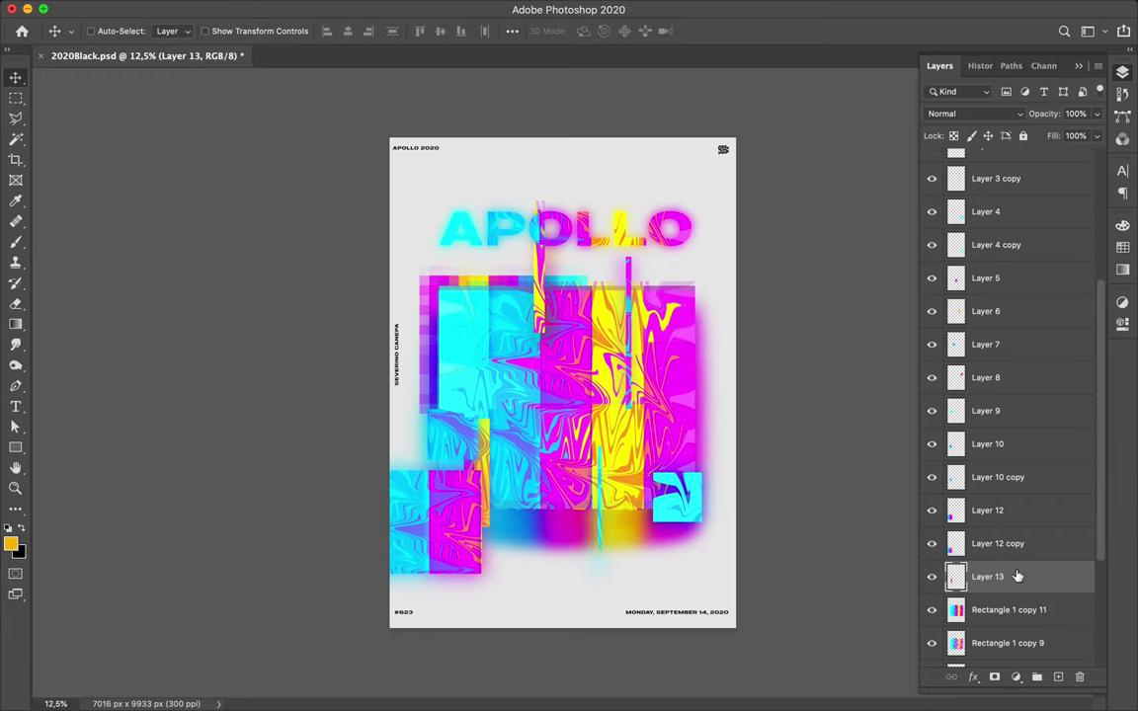
Place Layer 13 above Layer 10 copy and position the vertical strip on the lower-left magenta block
left_click_drag(1017, 576, 988, 463)
key("ctrl+t")
left_click_drag(464, 395, 649, 709)
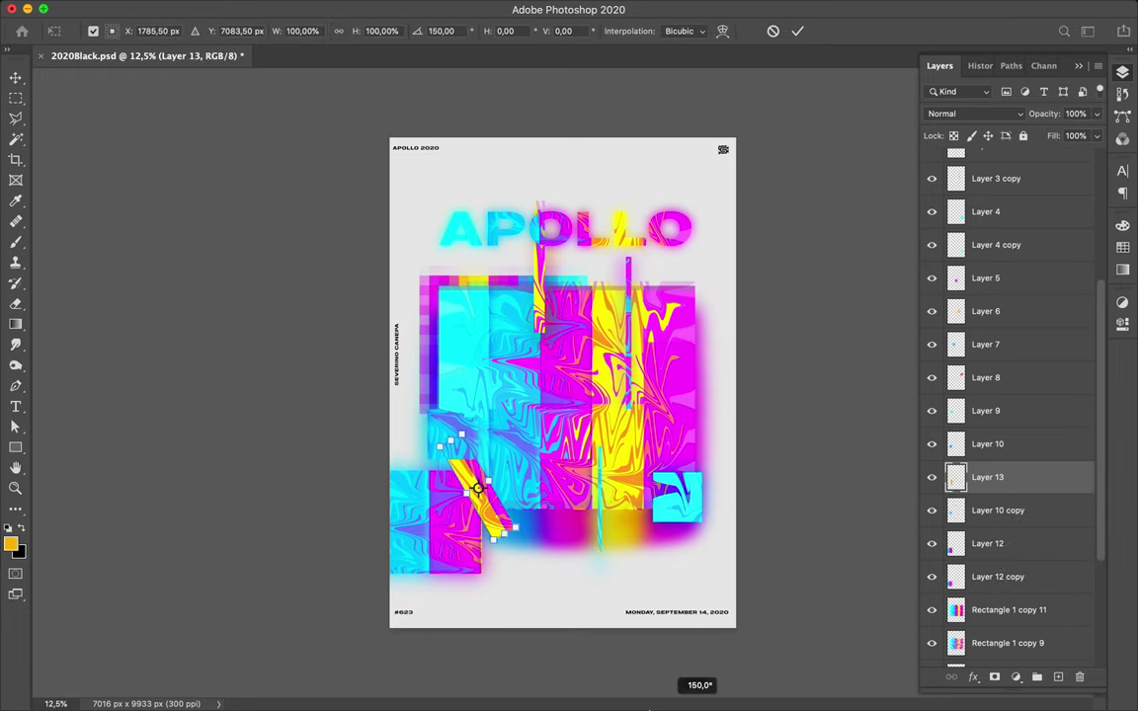
key("Escape")
left_click_drag(472, 434, 488, 528)
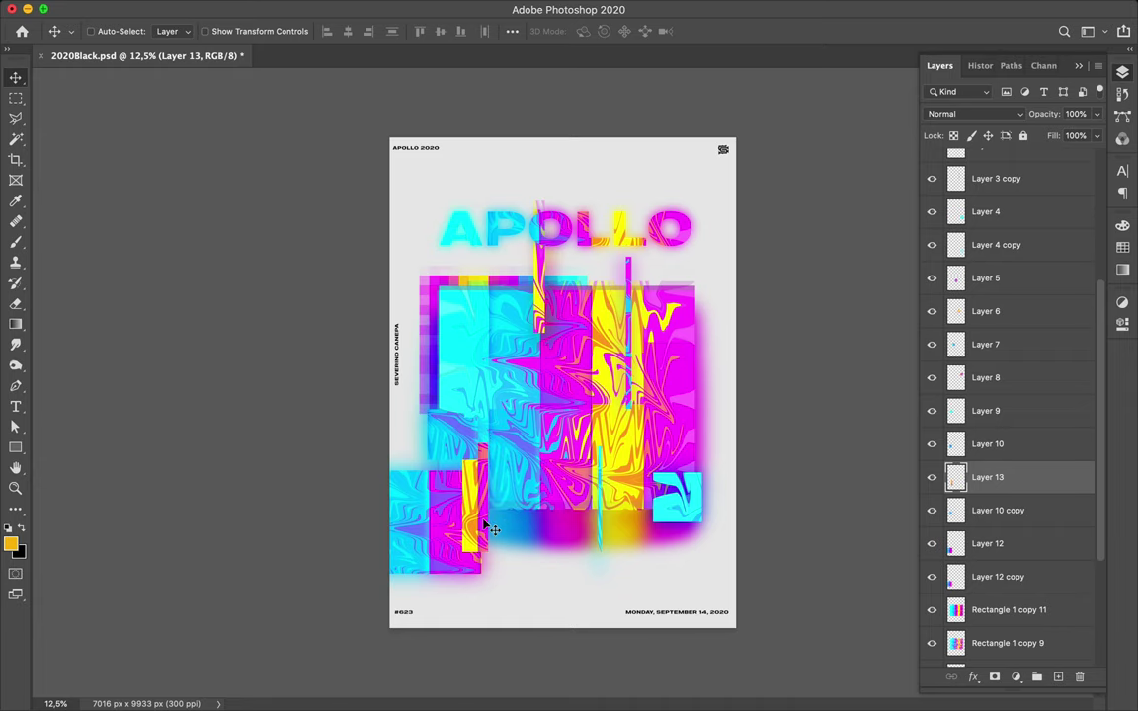
Duplicate the strip with the Gaussian Blur reapplied and Multiply blending, then duplicate Layer 11 copy
key("ctrl+j")
key("ctrl+f")
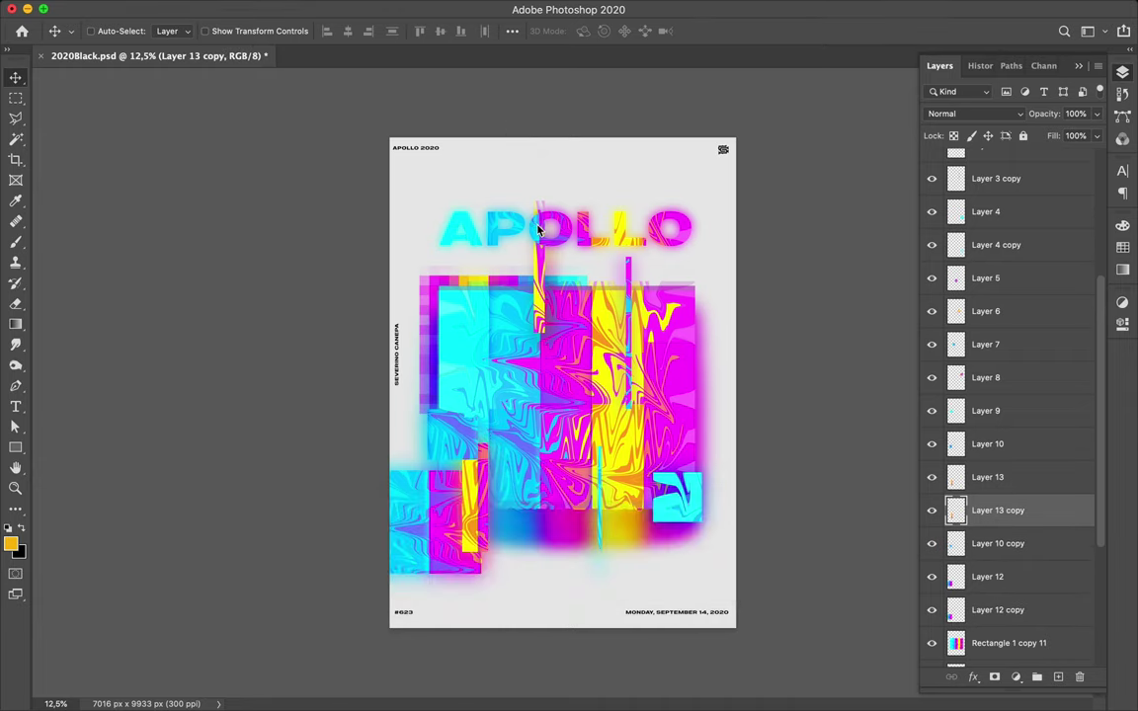
left_click(973, 113)
left_click(859, 156)
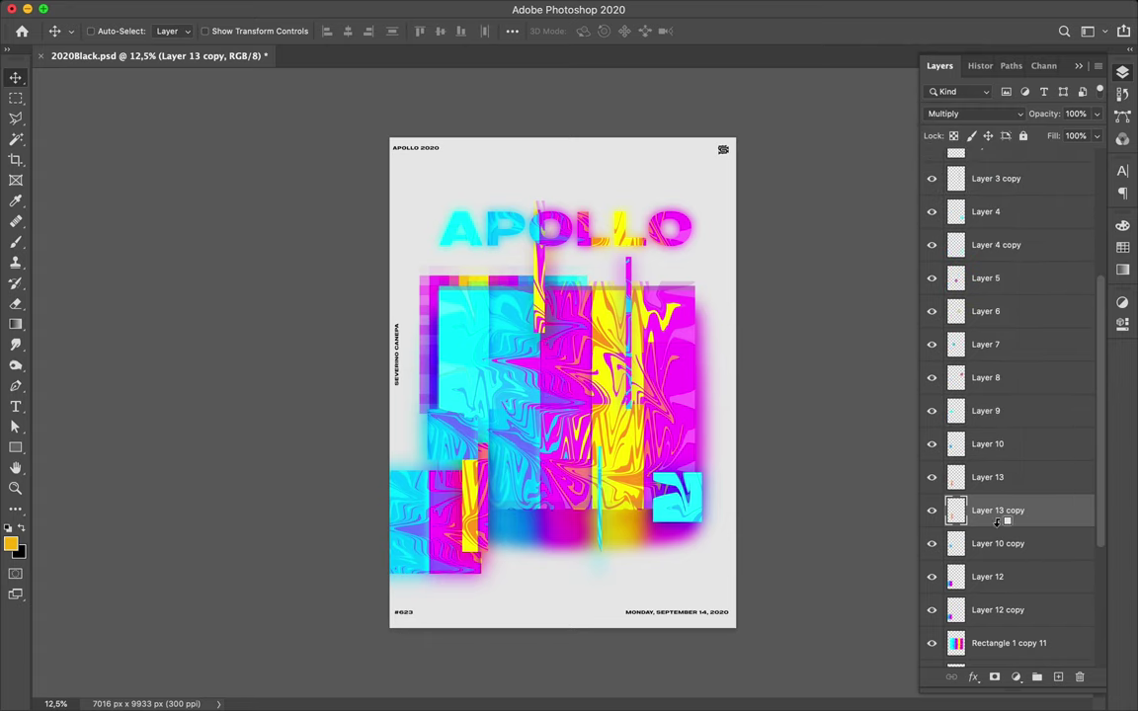
key("ctrl+j")
key("ctrl+z")
scroll(1007, 346, "up", 5)
left_click_drag(988, 165, 998, 219)
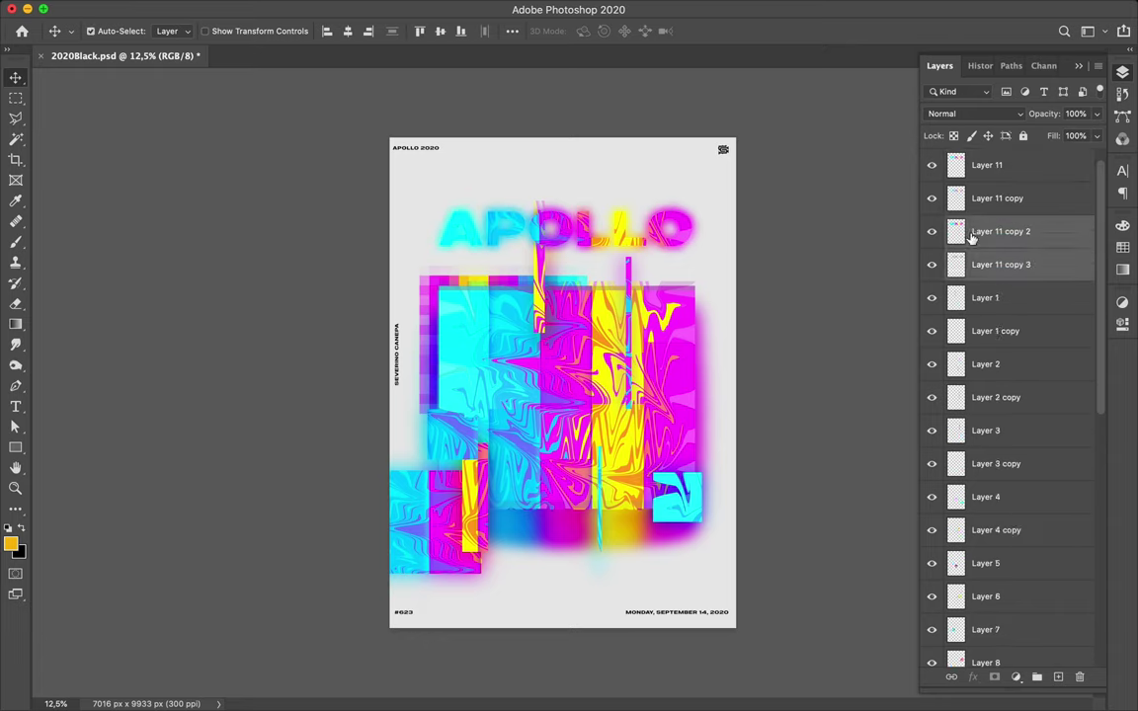
Copy a band of the APOLLO headline to a new layer at the poster's top edge
key("m")
mouse_move(418, 236)
left_mouse_down()
mouse_move(735, 263)
mouse_move(689, 511)
mouse_move(656, 147)
left_mouse_up()
key("ctrl+j")
key("v")
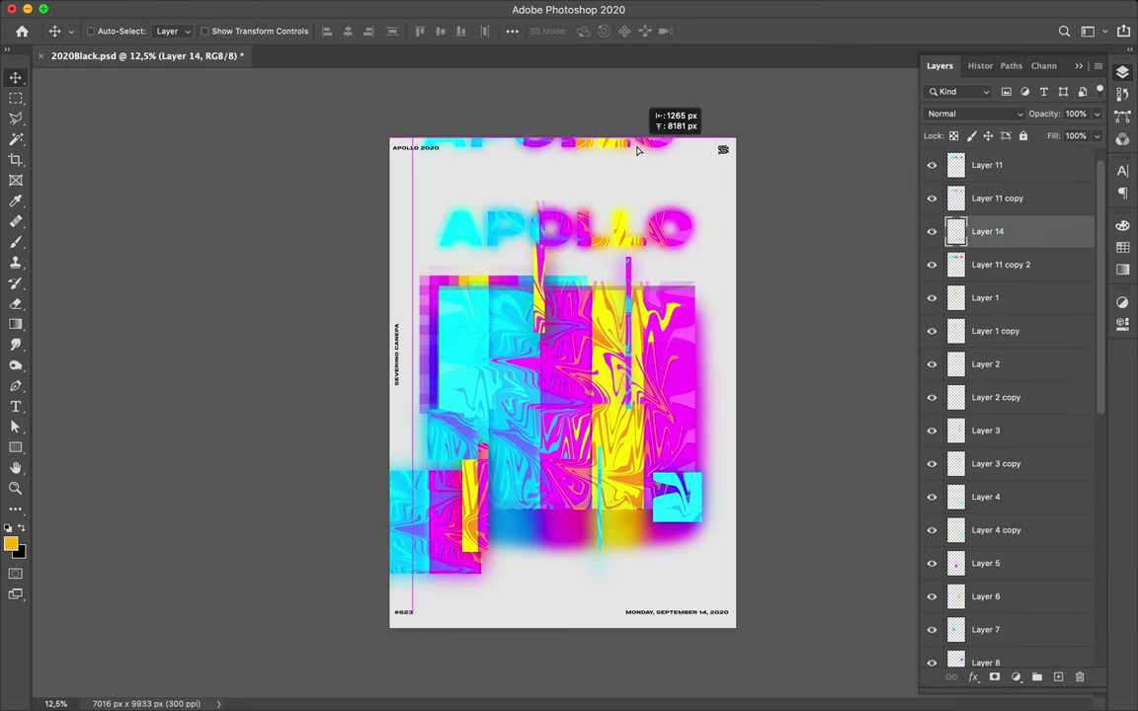
left_click_drag(656, 147, 640, 150)
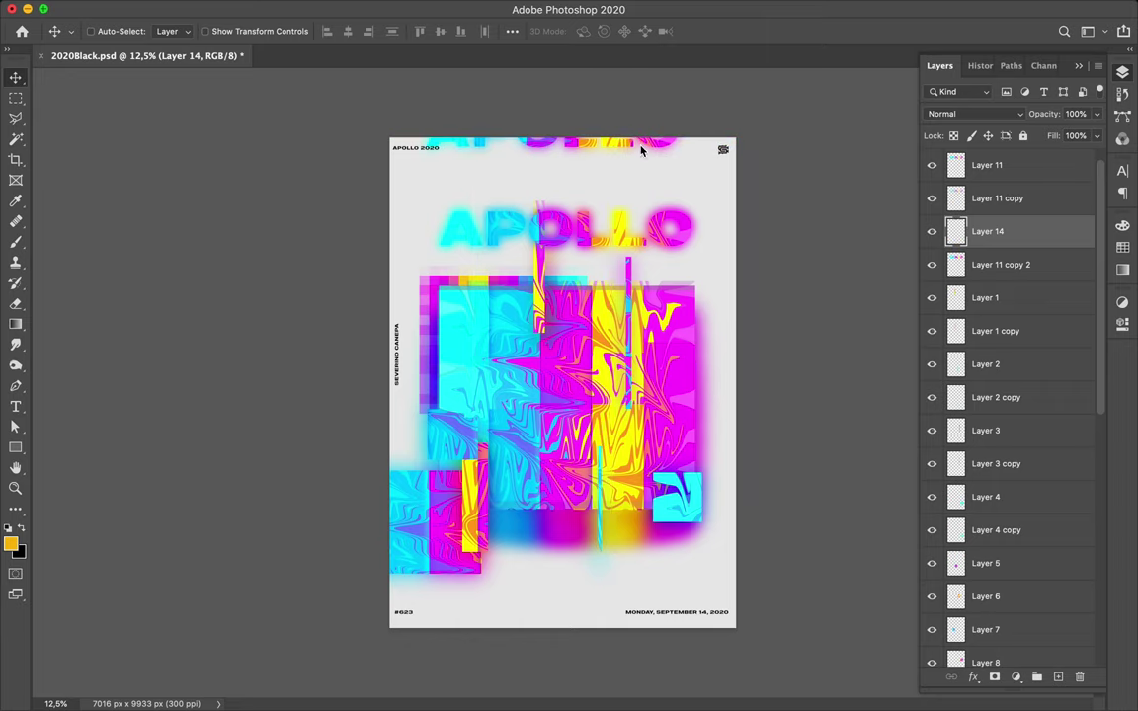
Copy another APOLLO headline band to a new layer and move it to the bottom edge
key("alt+bracketright")
key("alt+bracketright")
key("alt+bracketleft")
key("alt+bracketleft")
key("alt+bracketleft")
key("m")
left_click_drag(413, 194, 721, 233)
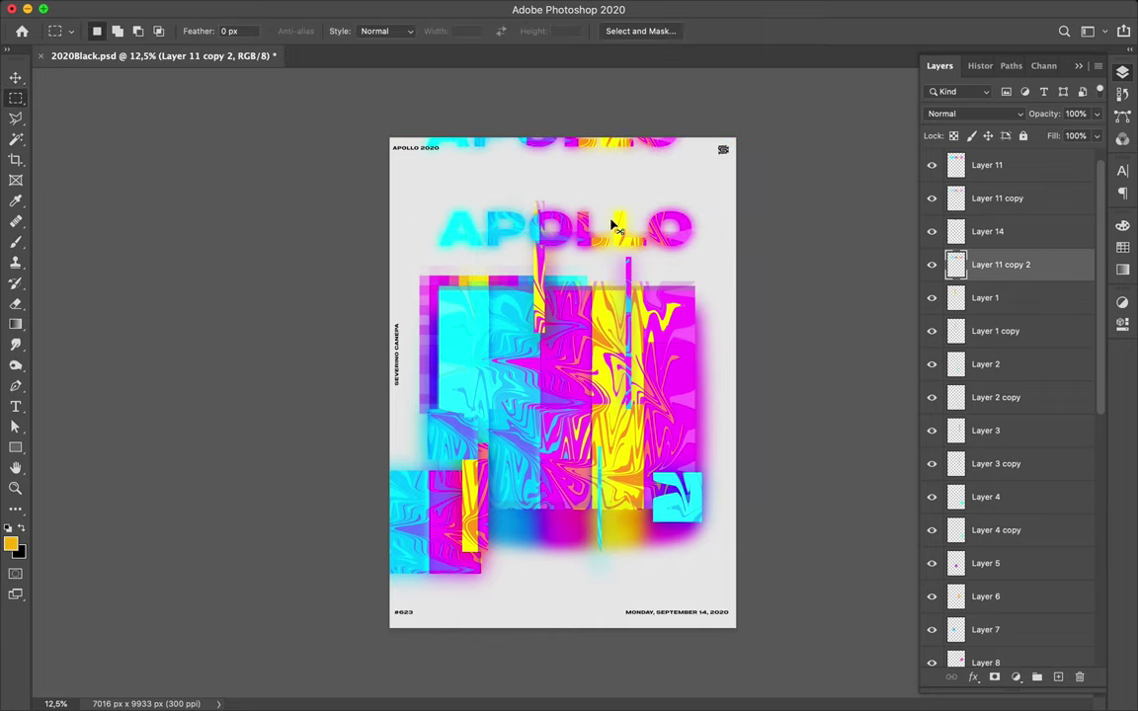
key("ctrl+j")
key("v")
left_click_drag(622, 223, 612, 625)
Copy a narrow marbled strip to Layer 16 at the right, between Layers 6 and 7, and add a Gaussian-blurred duplicate
left_click(632, 420)
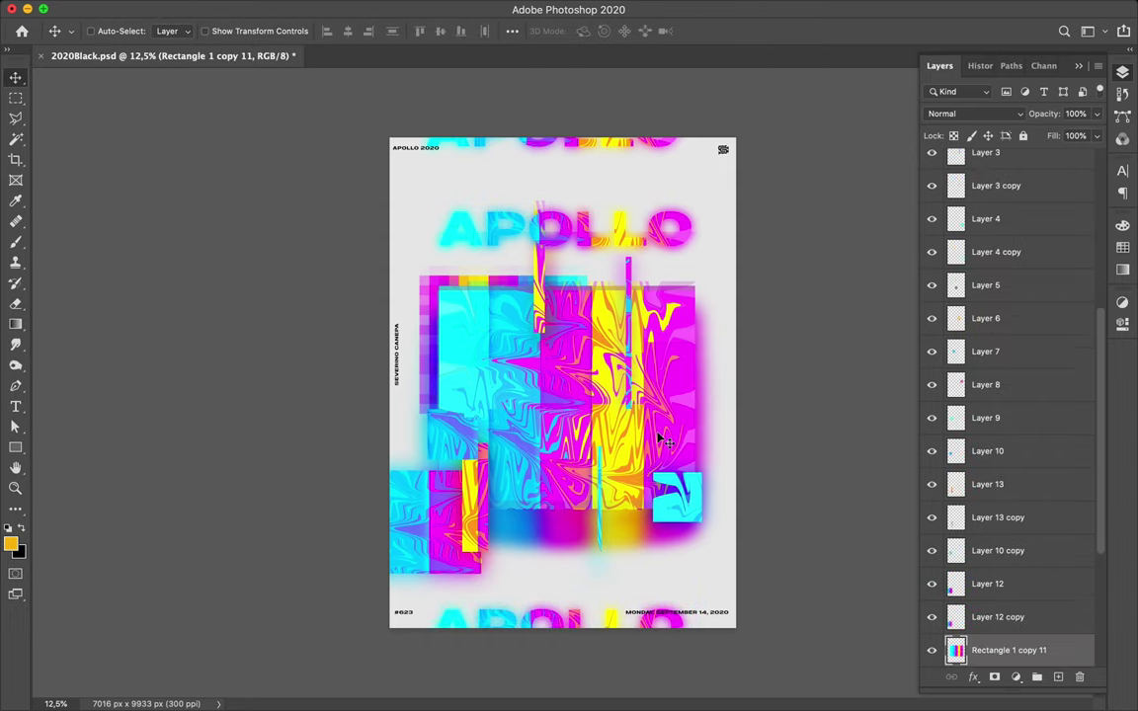
key("m")
left_click_drag(549, 341, 479, 441)
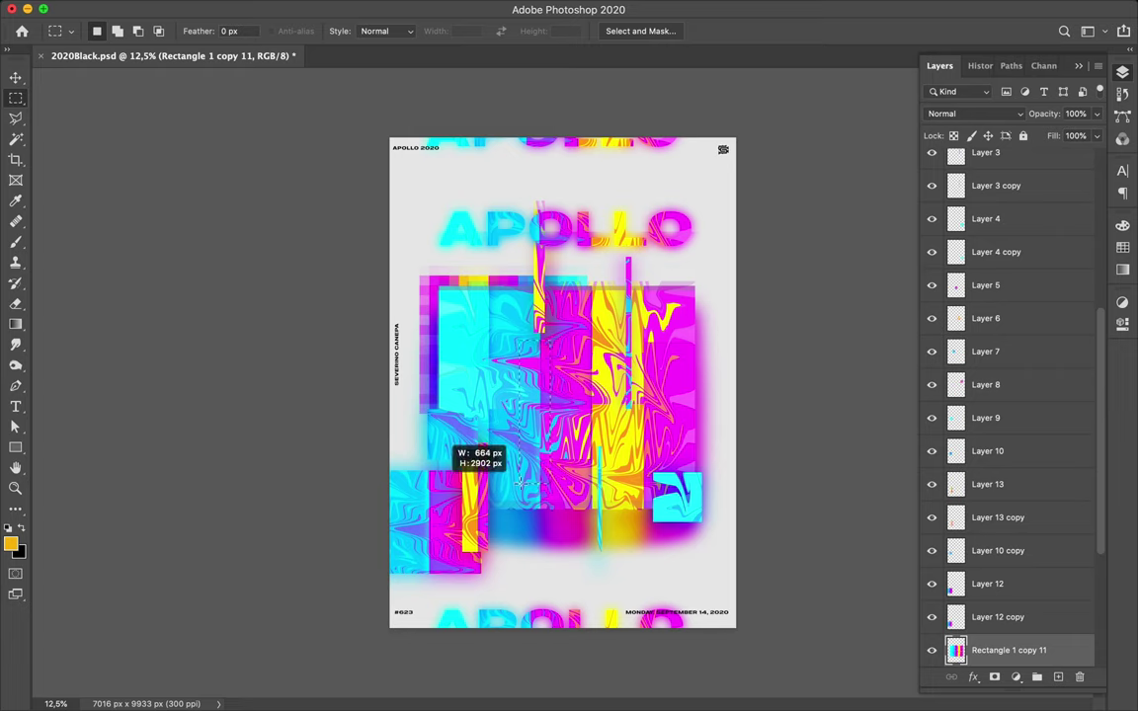
key("ctrl+j")
key("v")
mouse_move(602, 435)
left_mouse_down()
mouse_move(689, 436)
mouse_move(731, 395)
left_mouse_up()
left_click_drag(978, 650, 982, 346)
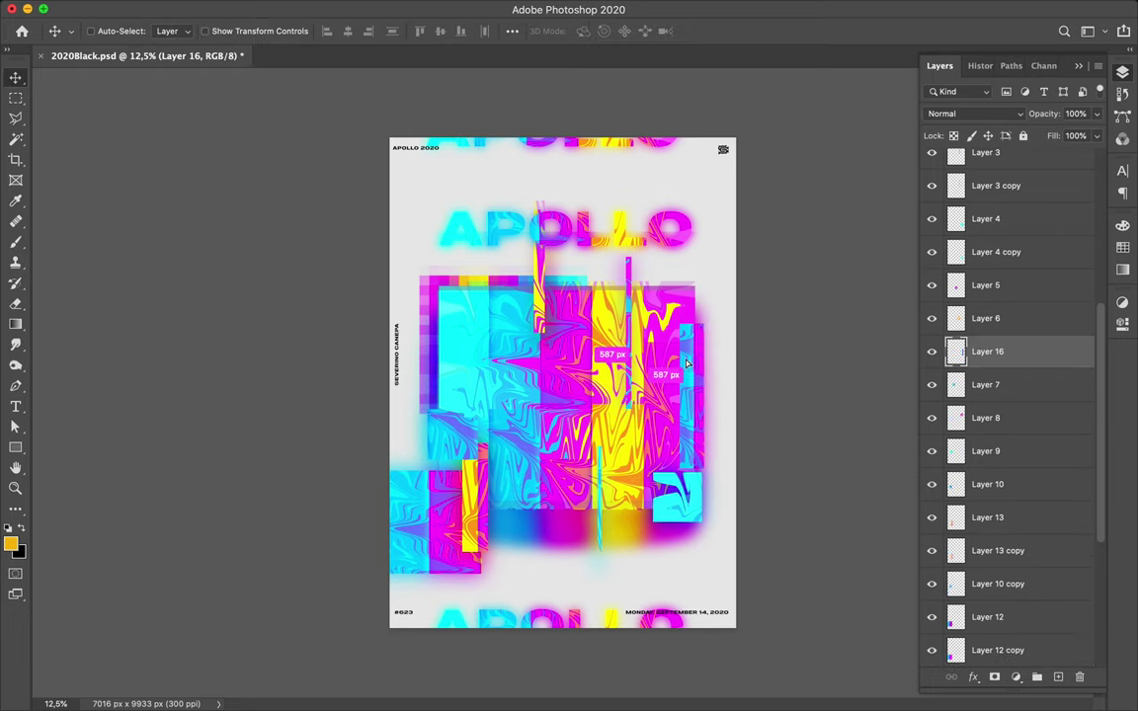
key("ctrl+j")
key("ctrl+f")
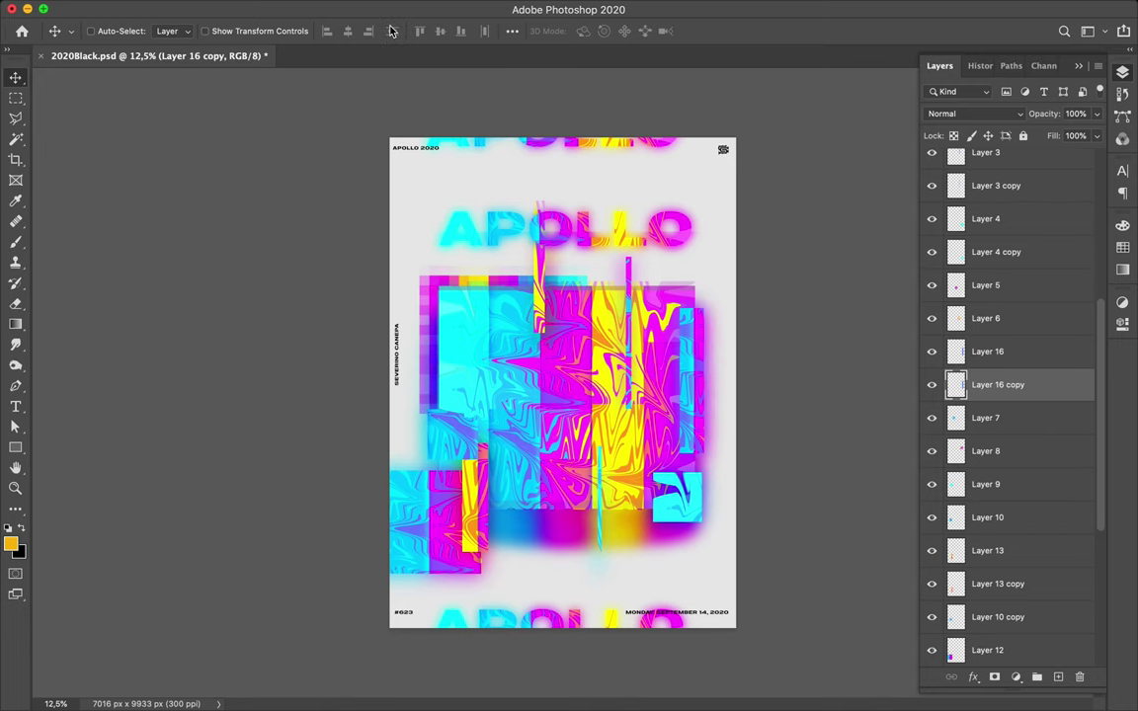
left_click(518, 367)
Copy a vertical marbled strip from Rectangle 1 copy 11 onto new Layer 17 and move it
key("m")
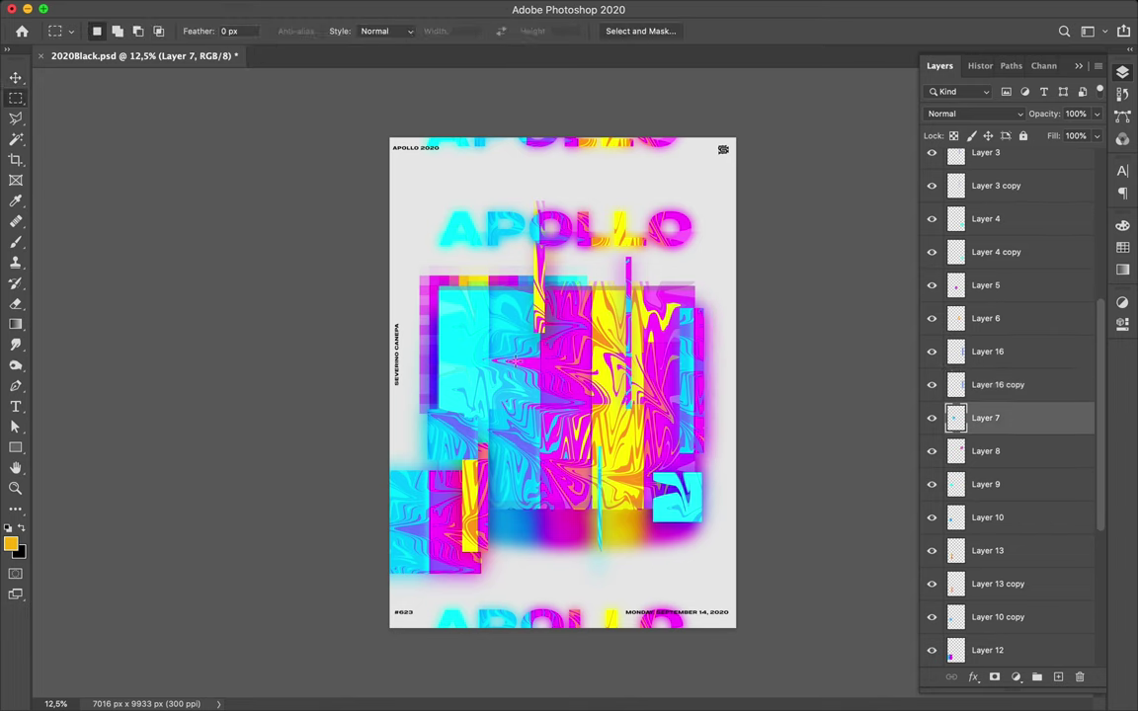
left_click_drag(583, 325, 607, 523)
key("ctrl+c")
left_click(680, 244)
scroll(982, 475, "down", 5)
left_click(978, 418)
key("ctrl+j")
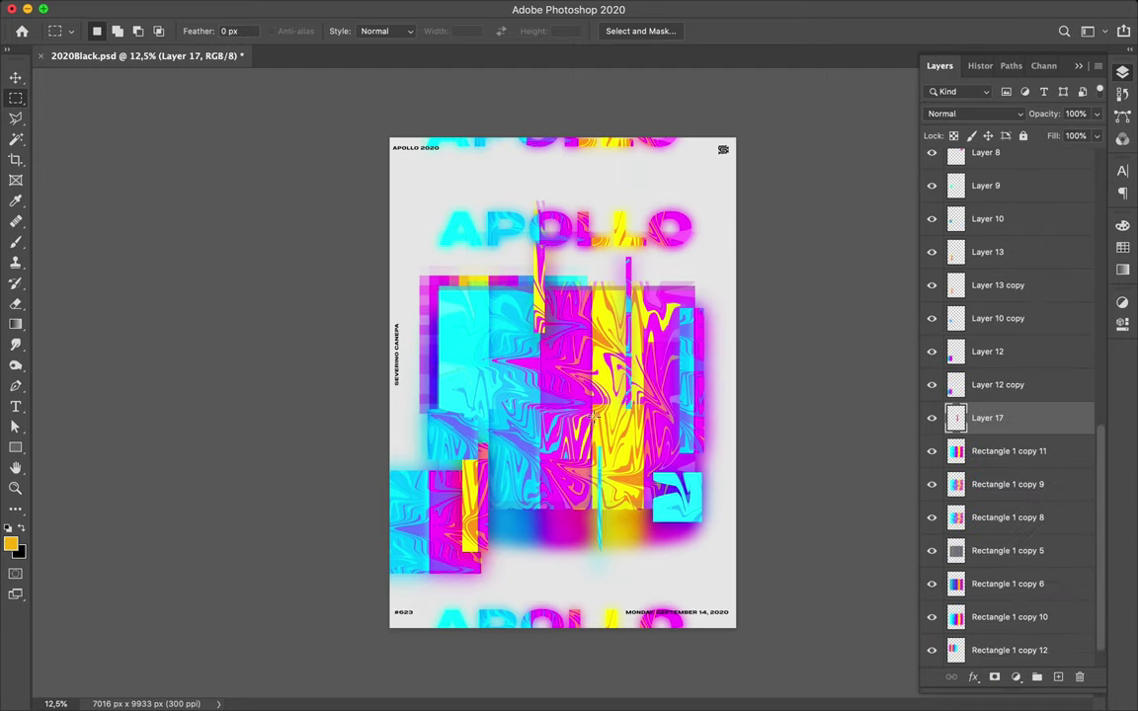
key("v")
left_click_drag(596, 439, 467, 336)
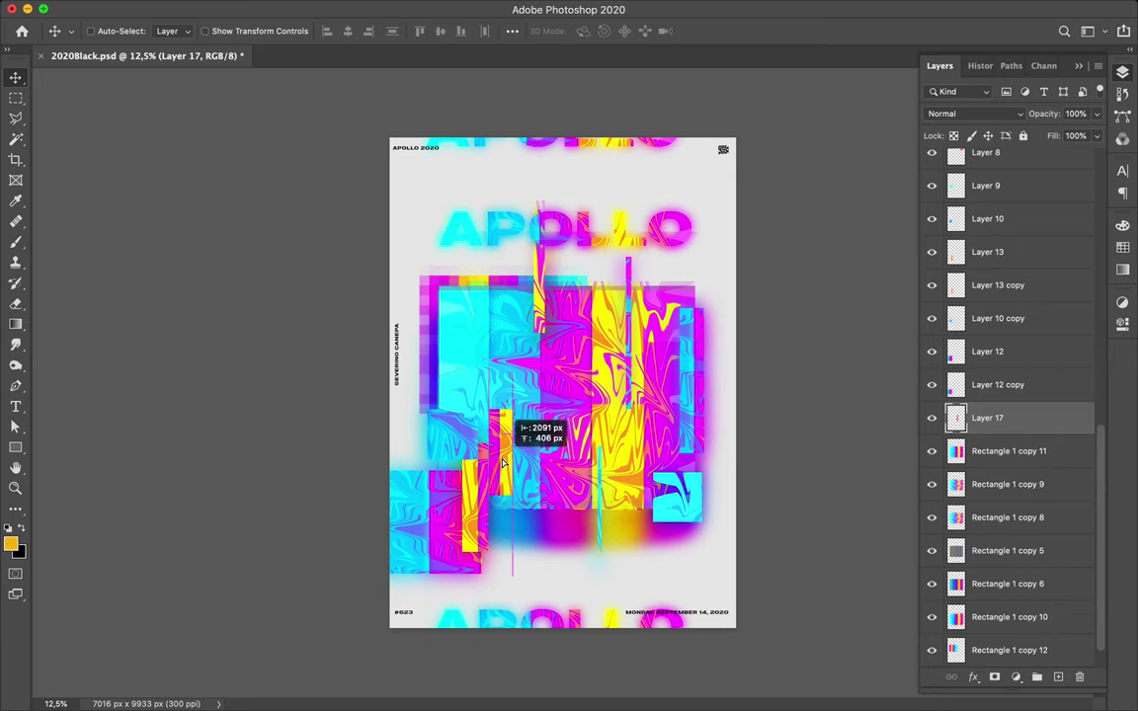
left_click_drag(467, 337, 526, 531)
Reorder Layer 17 to just below Layer 9, position it, and scale the strip smaller
left_click_drag(989, 424, 992, 633)
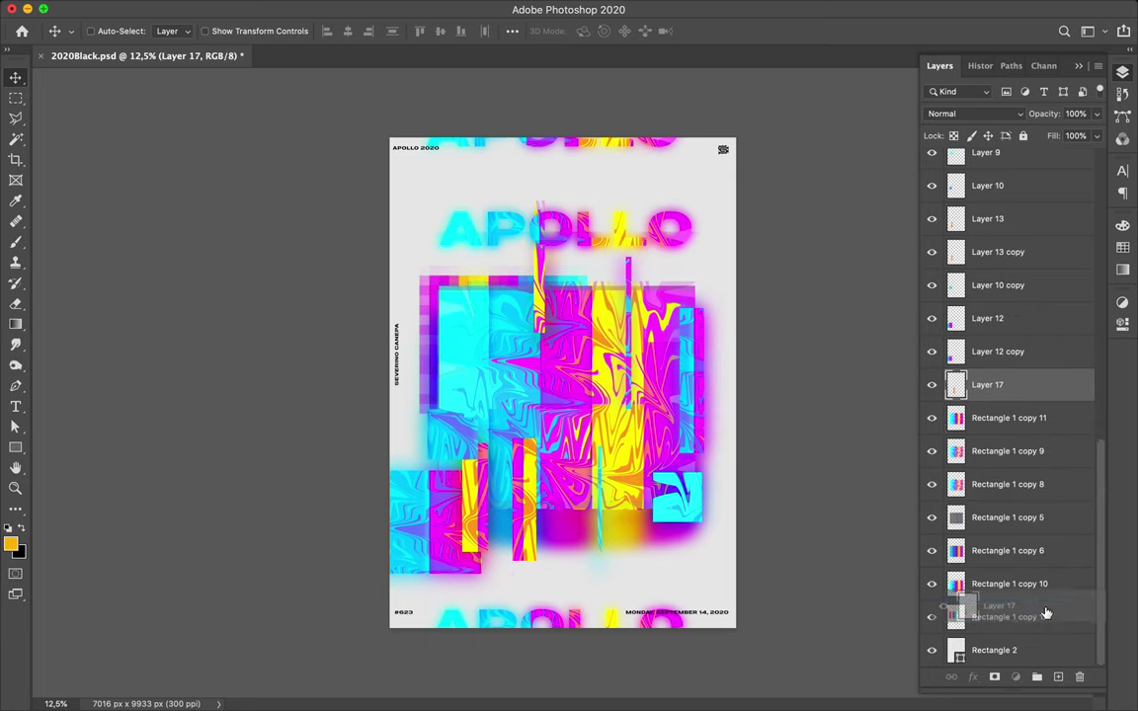
mouse_move(973, 563)
left_mouse_down()
mouse_move(977, 371)
mouse_move(988, 375)
left_mouse_up()
left_click_drag(506, 481, 405, 436)
left_click_drag(1024, 384, 999, 178)
mouse_move(425, 435)
left_mouse_down()
mouse_move(508, 350)
mouse_move(489, 311)
mouse_move(457, 286)
mouse_move(459, 335)
left_mouse_up()
key("ctrl+t")
key("Return")
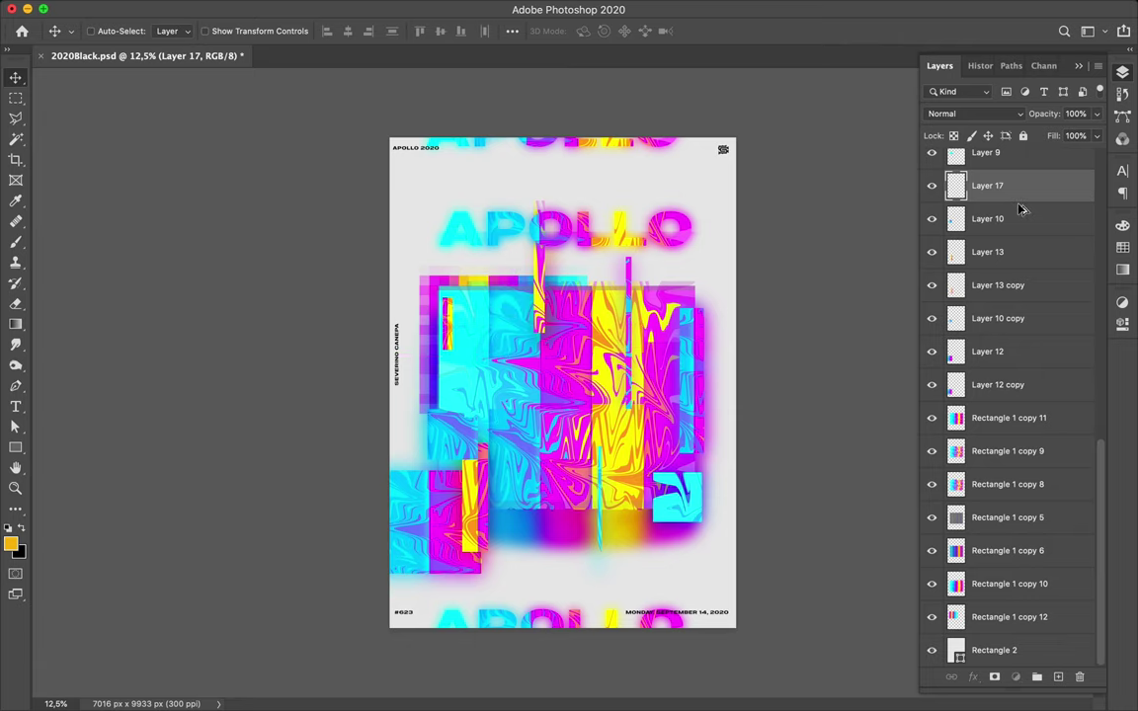
Duplicate Layer 17, apply Gaussian Blur to the copy, and try Subtract blending
key("super+j")
left_click(371, 8)
left_click(375, 25)
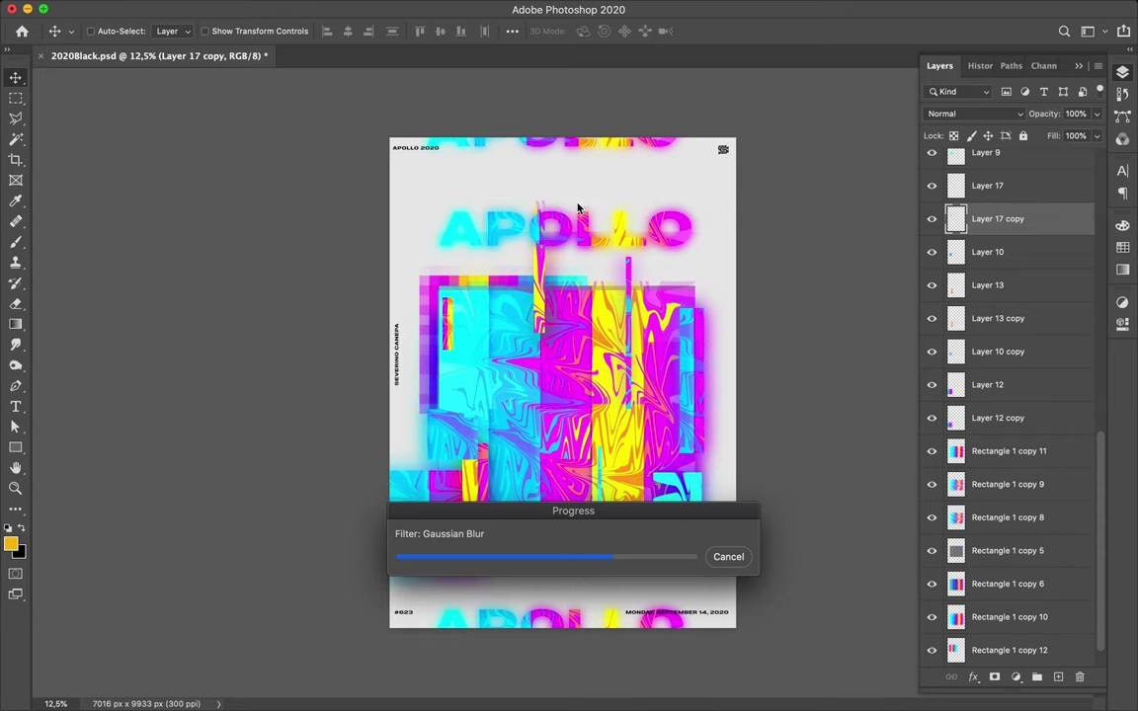
left_click(972, 113)
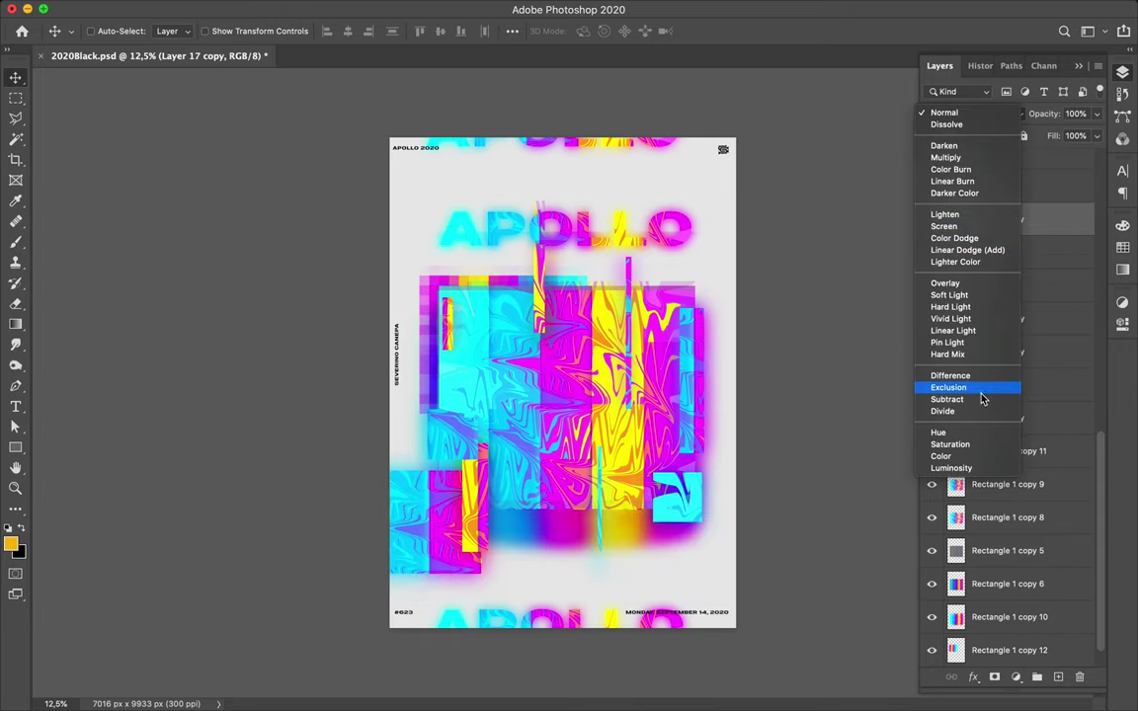
left_click(948, 399)
Duplicate Layer 3 copy and set the new copy to Darker Color blending
left_click(566, 252)
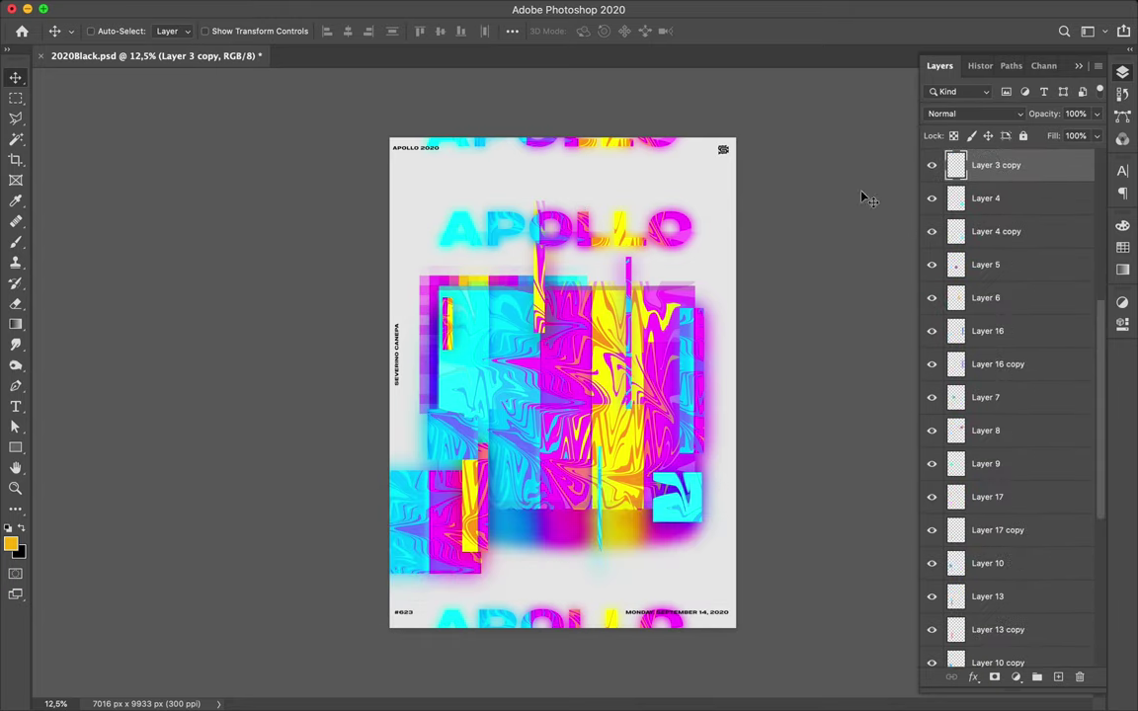
left_click(973, 114)
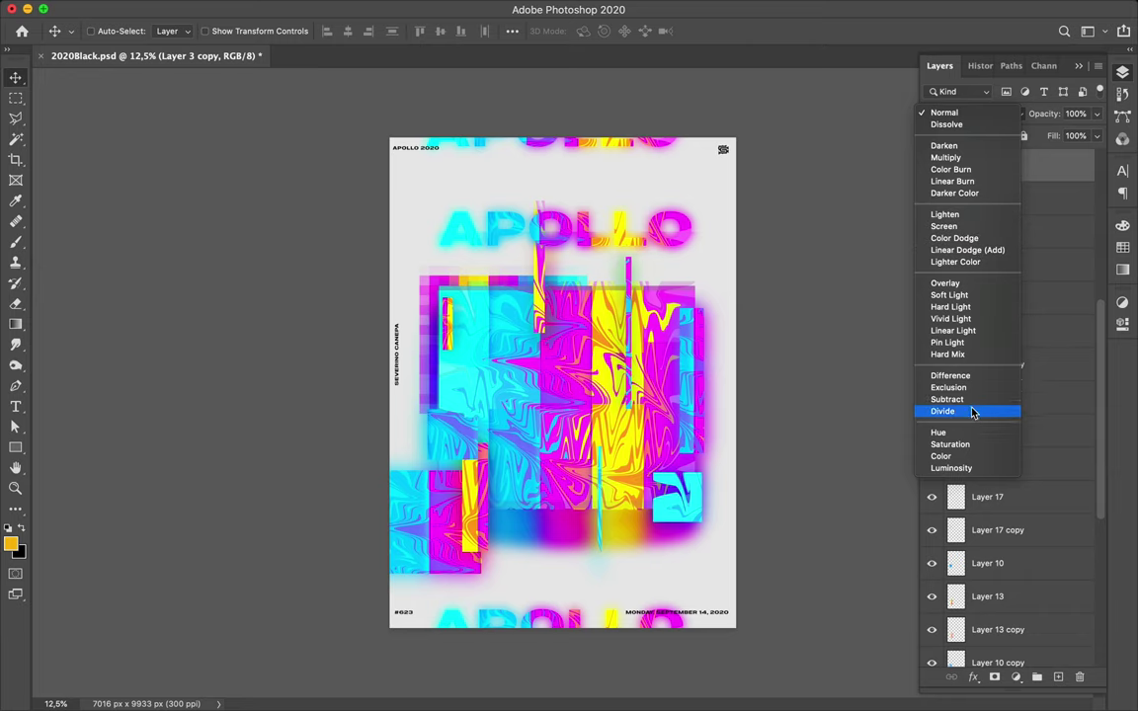
left_click(944, 112)
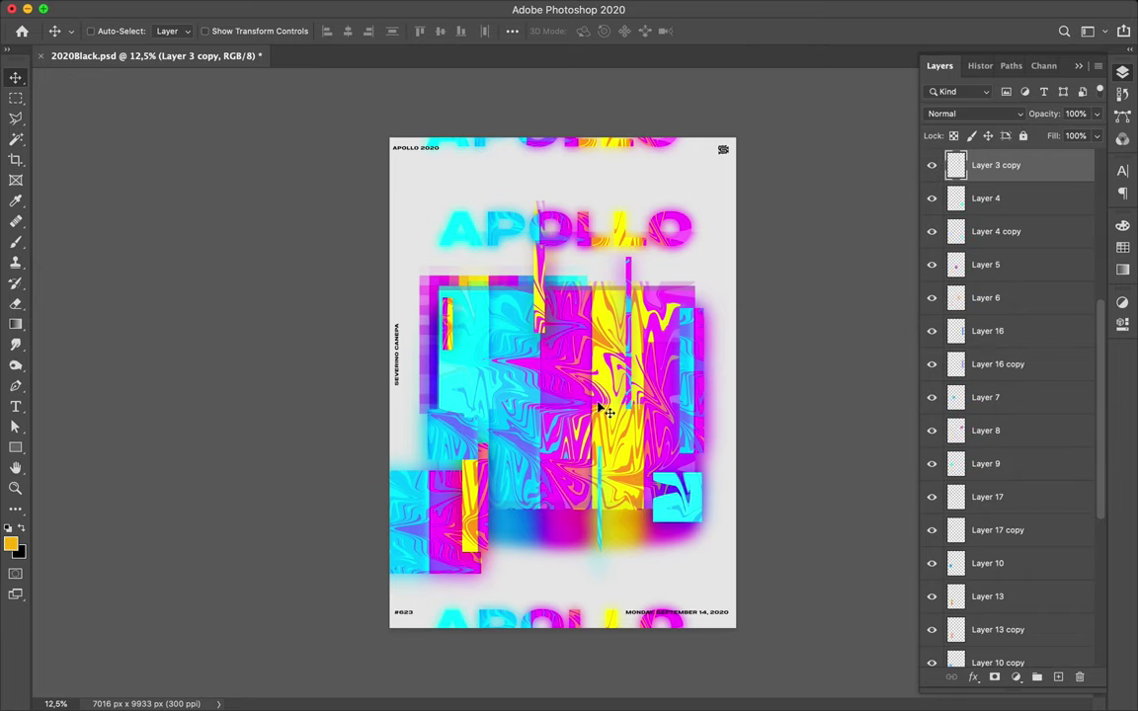
scroll(600, 410, "up", 3)
key("ctrl+j")
left_click(972, 113)
left_click(987, 193)
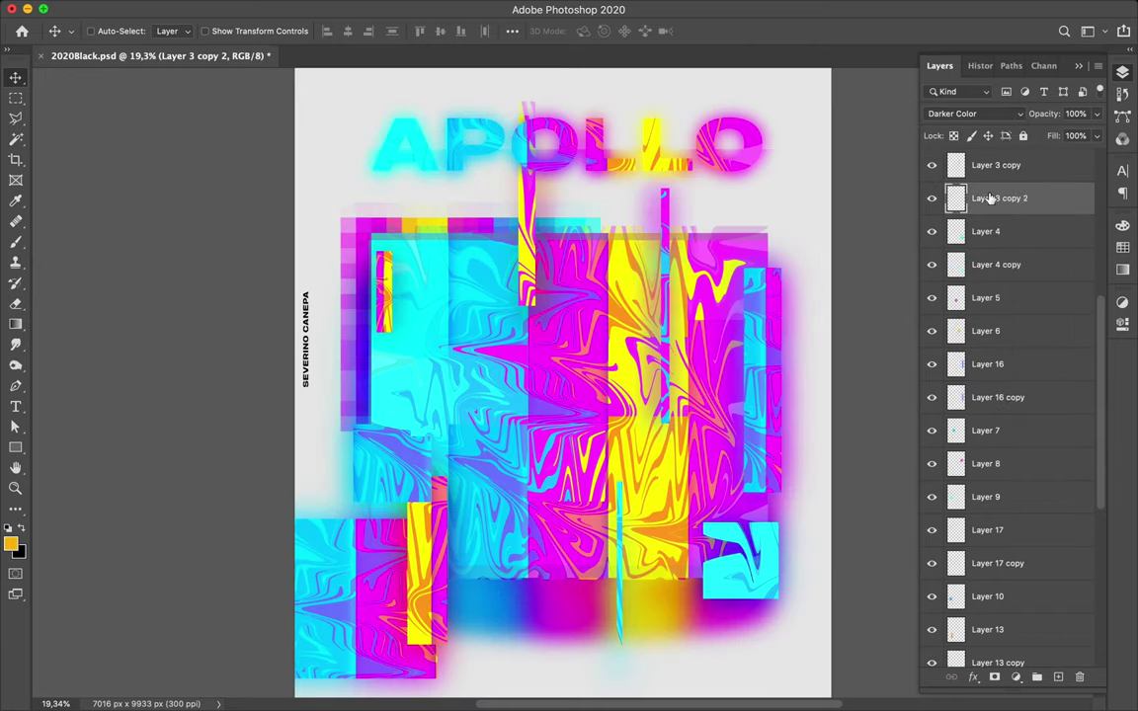
scroll(553, 380, "down", 2)
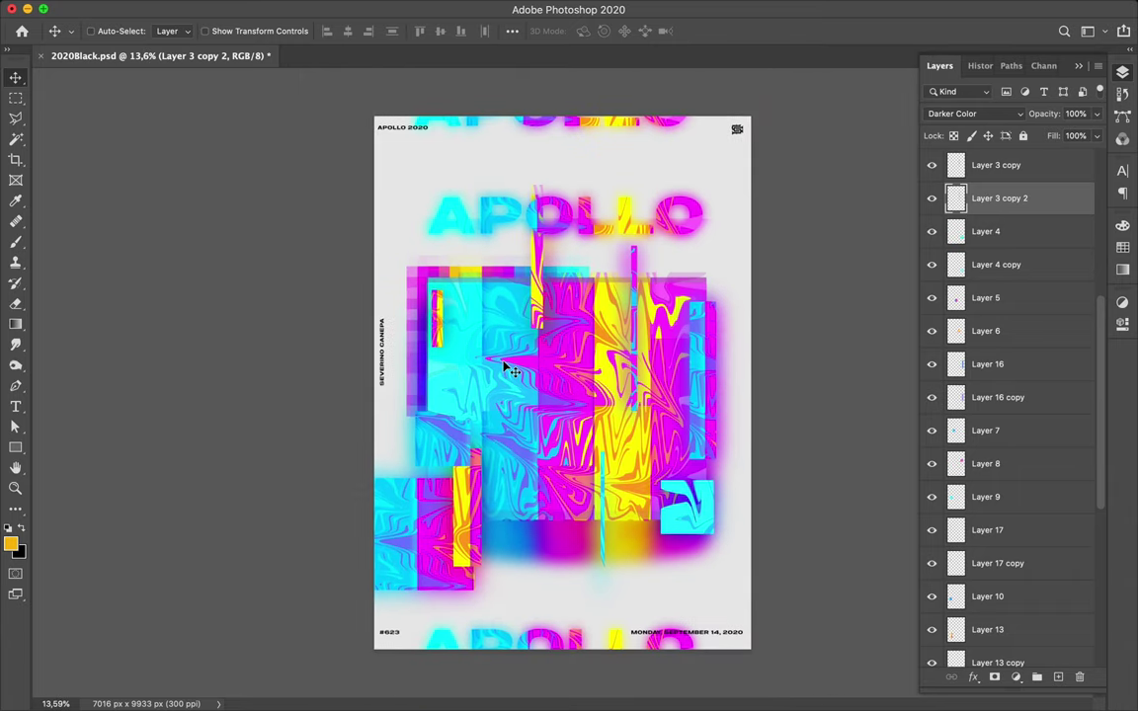
Copy a marbled piece onto a new layer, rotate it 180 degrees, and position it
left_click(464, 334, "ctrl")
key("m")
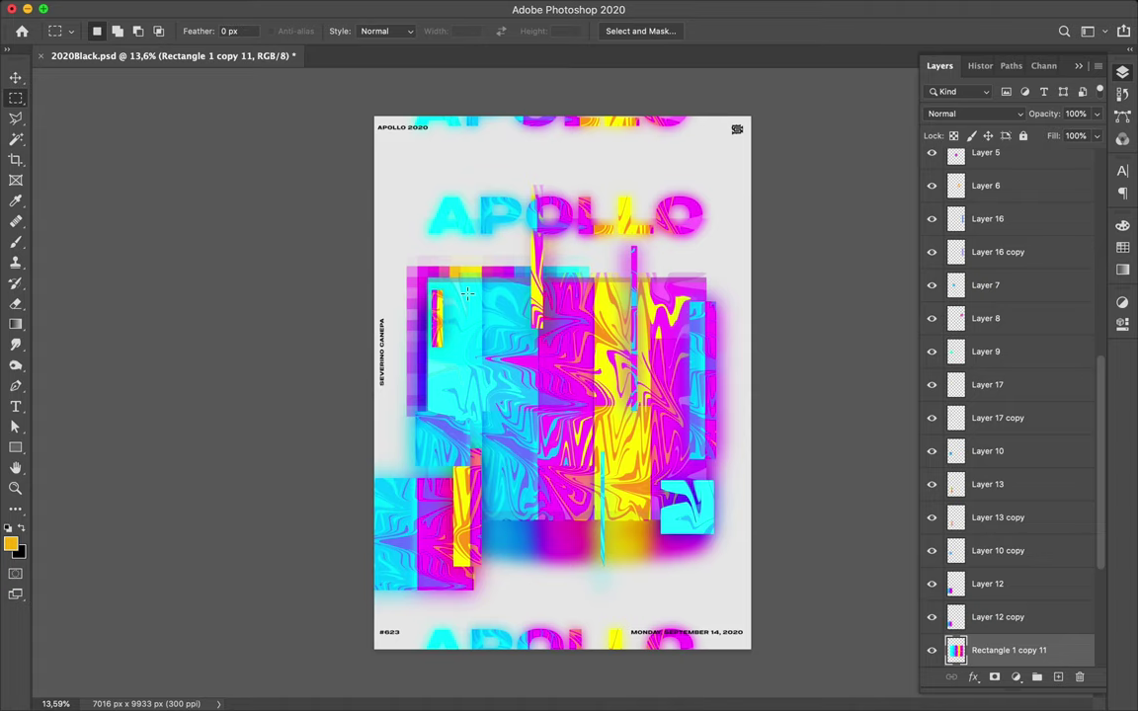
scroll(575, 445, "up", 2)
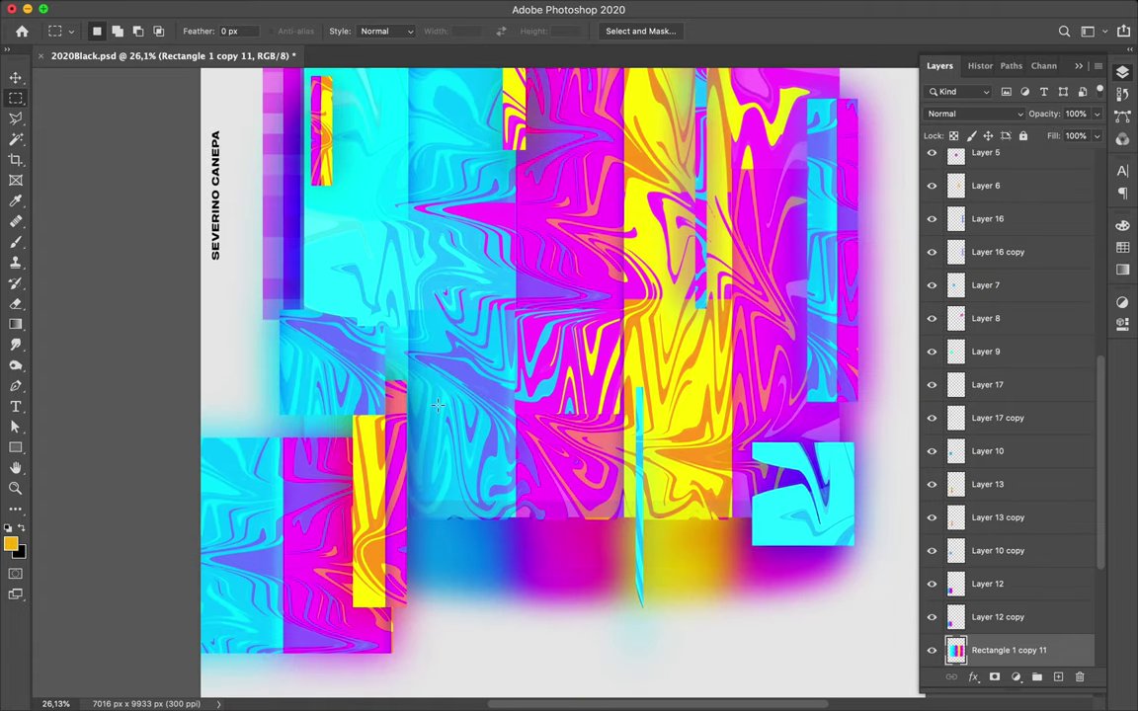
left_click(630, 571, "ctrl")
scroll(630, 311, "down", 1)
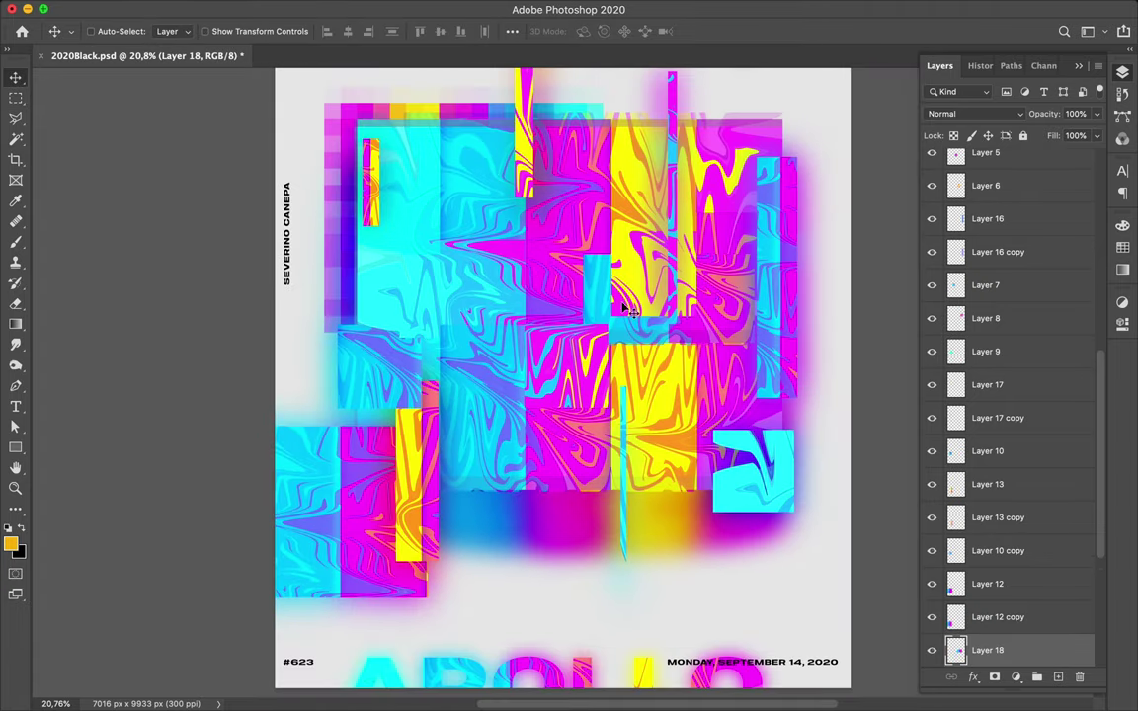
left_click_drag(630, 312, 450, 259)
key("ctrl+t")
mouse_move(392, 337)
left_mouse_down()
mouse_move(591, 163)
mouse_move(632, 69)
left_mouse_up()
key("Return")
Move Layer 18 lower in the layer stack and place its strip beside the headline
scroll(632, 296, "up", 3)
scroll(1004, 444, "down", 3)
left_click_drag(1004, 452, 998, 614)
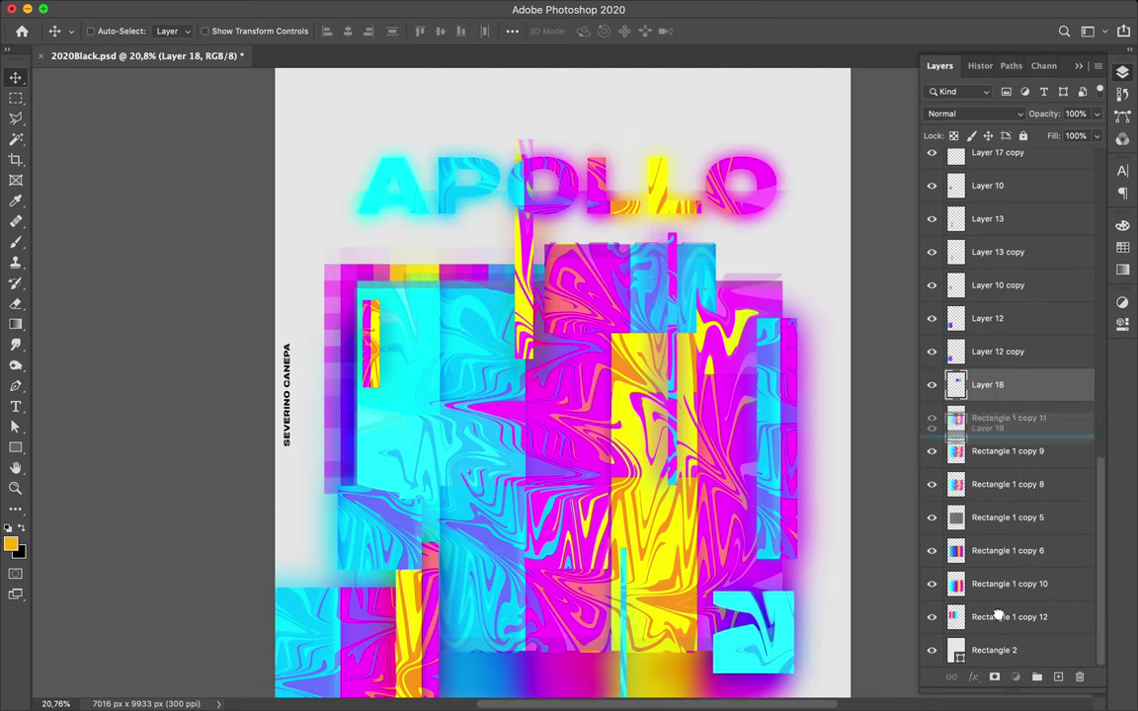
left_click_drag(681, 287, 718, 262)
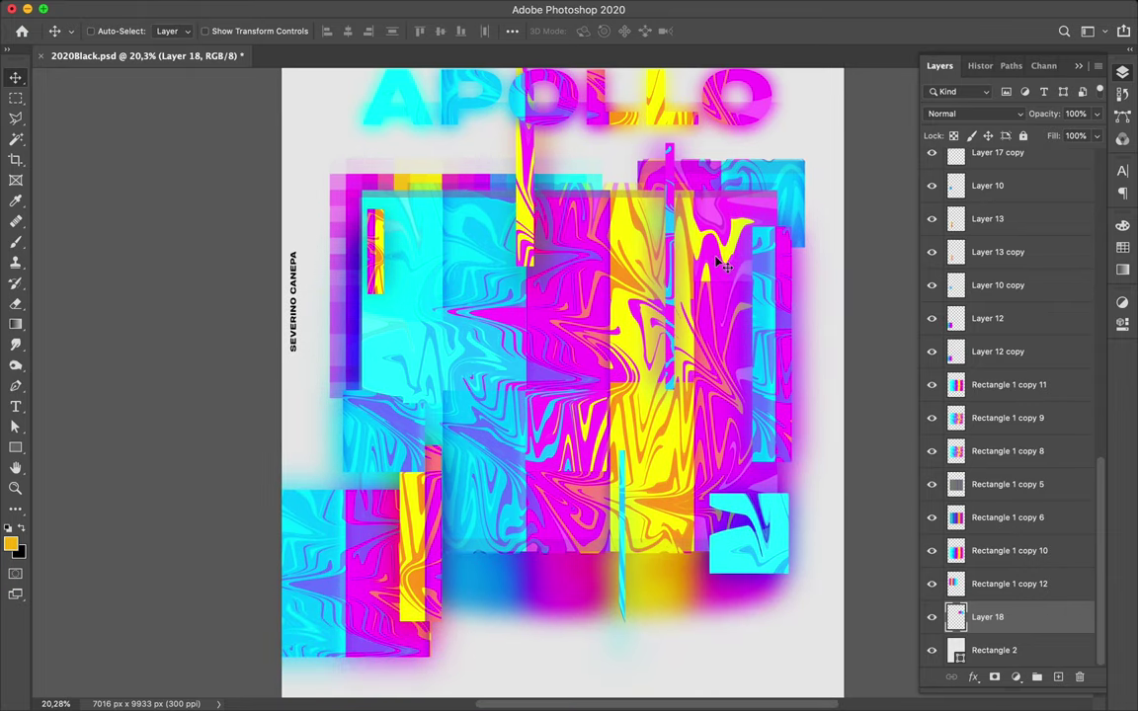
mouse_move(718, 261)
left_mouse_down()
mouse_move(801, 198)
mouse_move(756, 201)
left_mouse_up()
Duplicate Layer 18, reapply the Gaussian Blur to the copy, and set it to Multiply
left_click_drag(1017, 620, 691, 223)
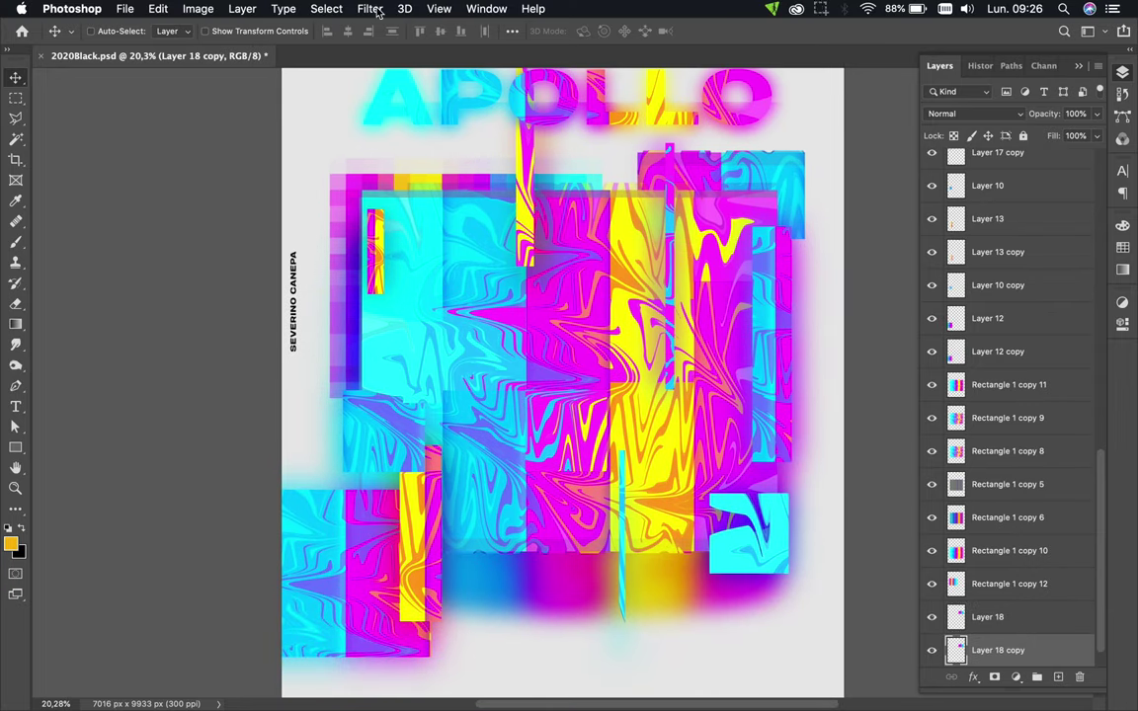
key("ctrl+f")
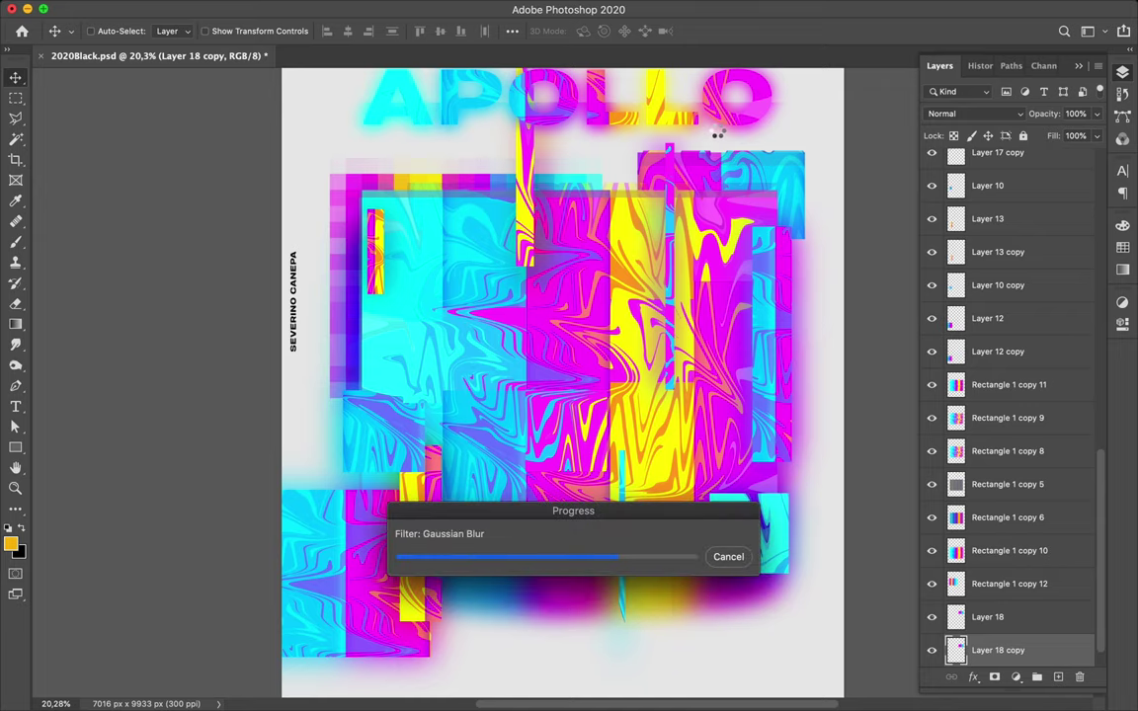
left_click(973, 114)
left_click(973, 155)
scroll(681, 297, "down", 2)
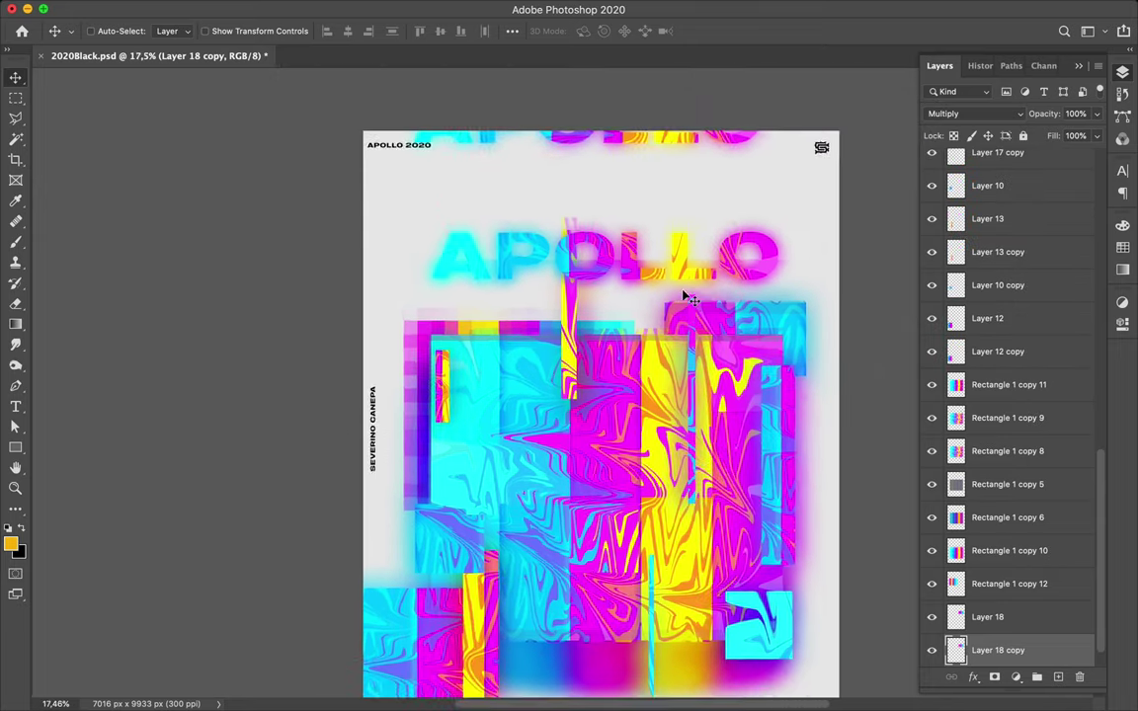
scroll(682, 296, "down", 2)
Duplicate the Layer 1 copy, Layer 16 copy and Layer 12 copy strips, reblending the first
left_click(538, 323)
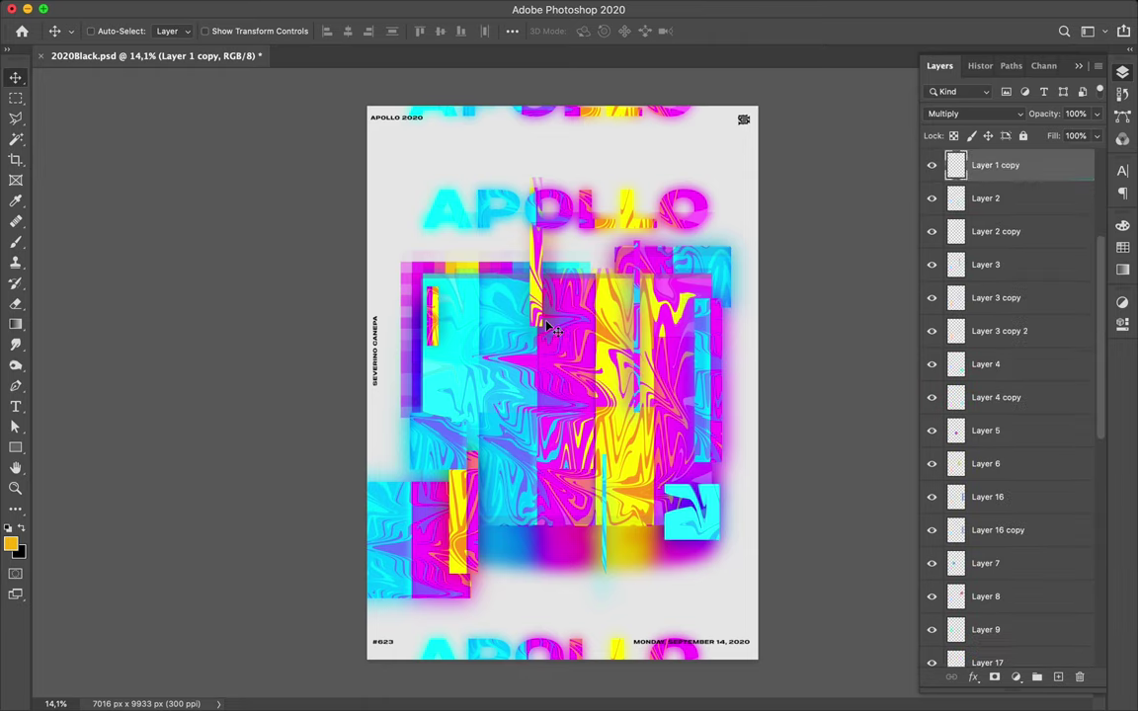
key("ctrl+j")
left_click(973, 113)
left_click(973, 136)
left_click(993, 563)
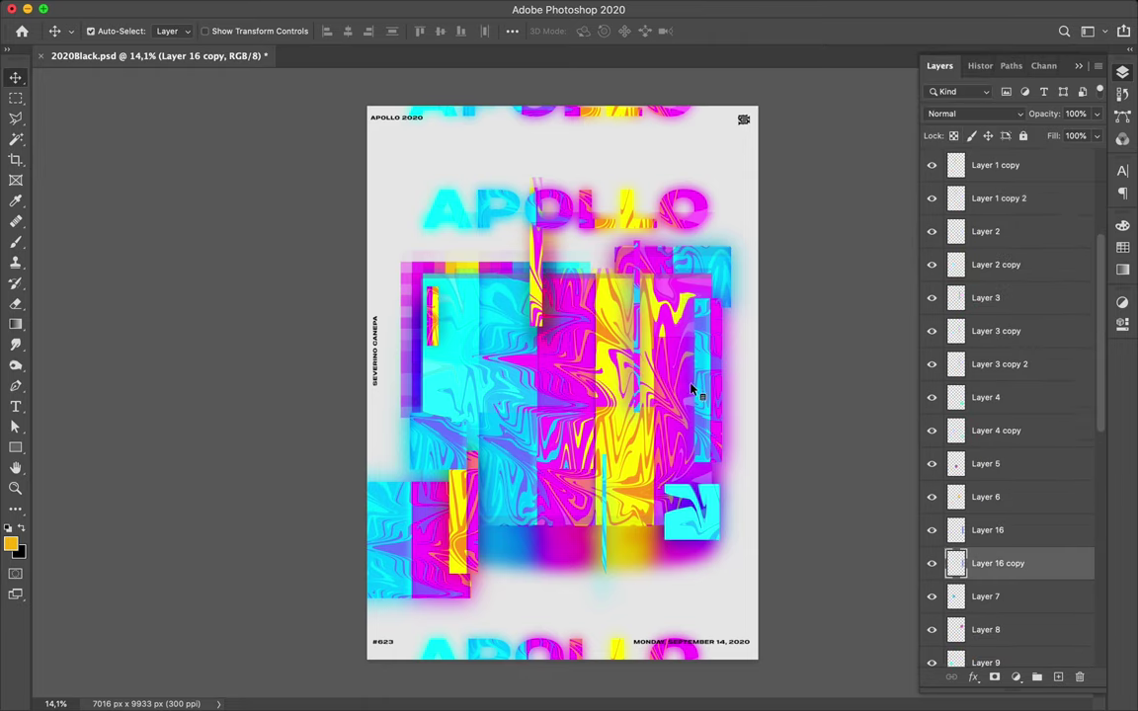
key("ctrl+j")
left_click(669, 510)
left_click(387, 479)
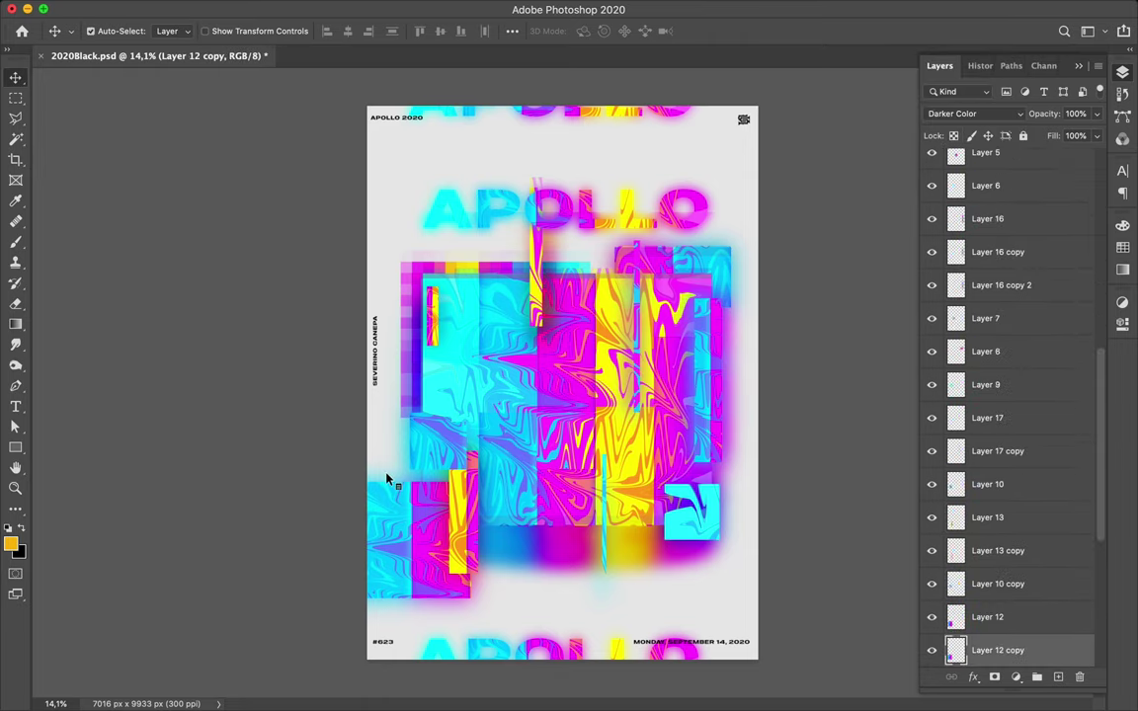
key("ctrl+j")
left_click(464, 468)
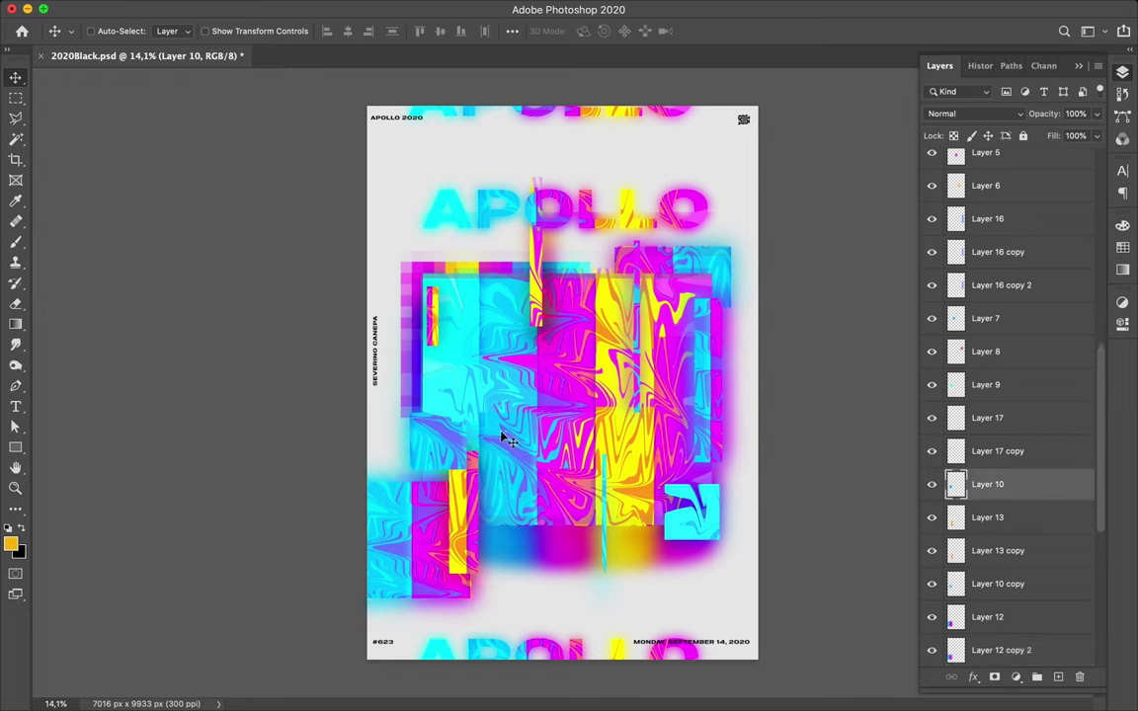
left_click(484, 461)
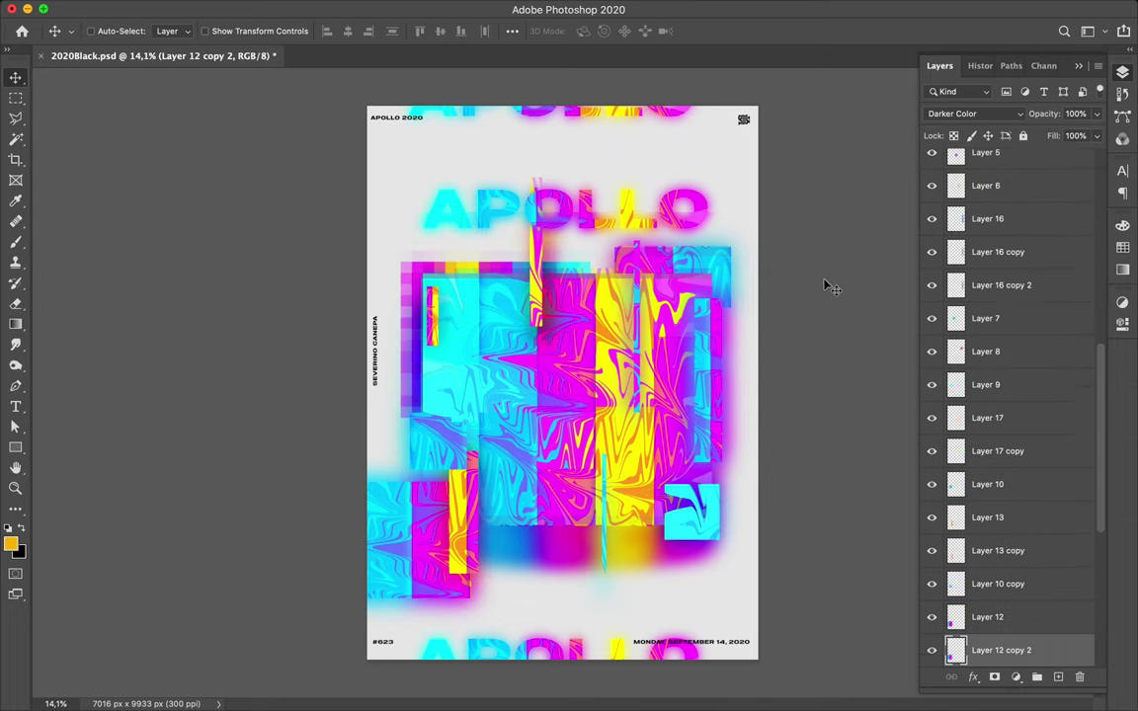
Draw a rectangle over the lower middle of the poster with a black-to-transparent gradient fill
key("m")
key("u")
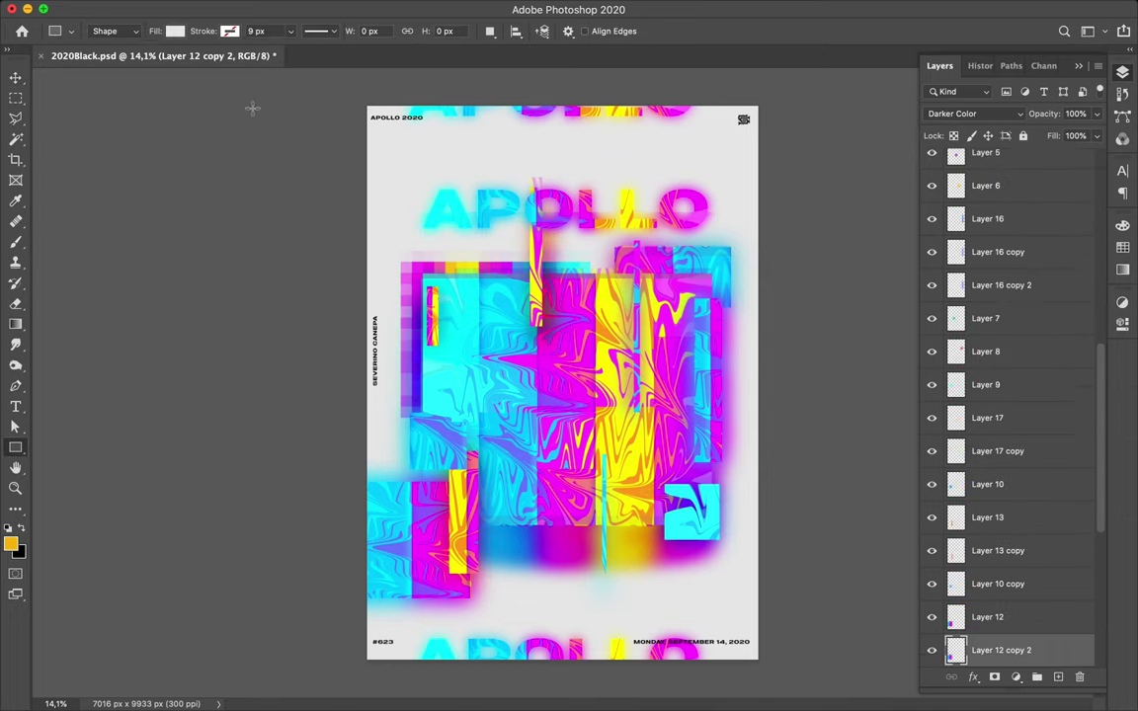
left_click(176, 31)
double_click(271, 242)
key("Return")
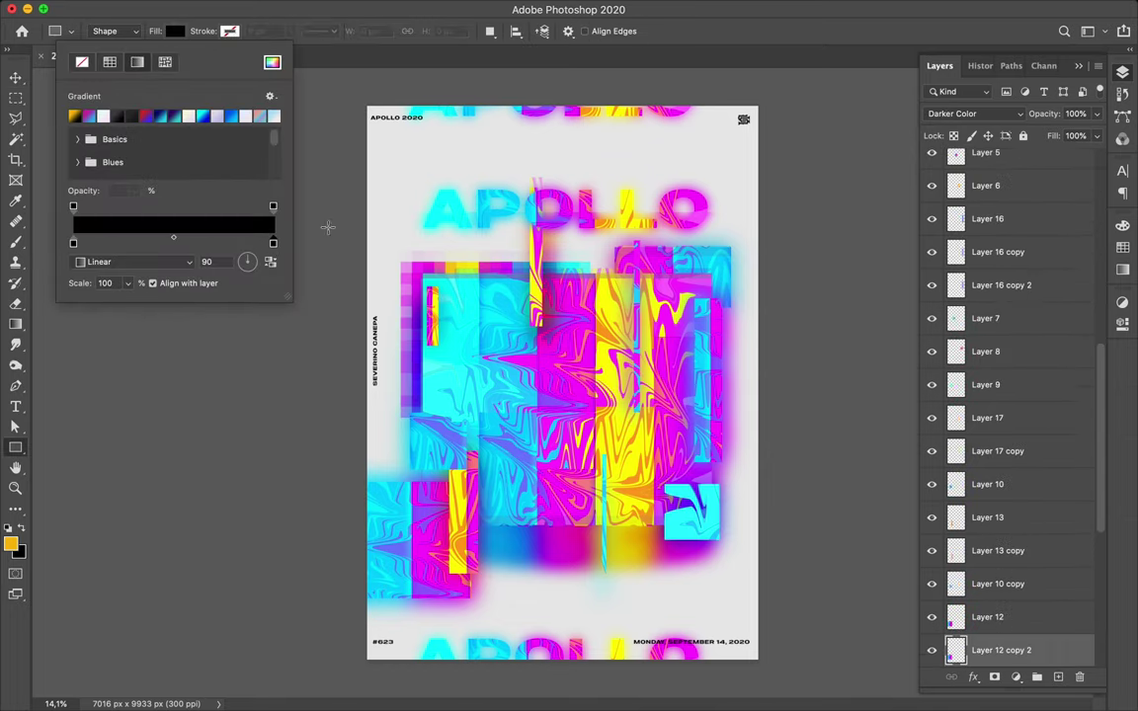
left_click_drag(139, 194, 66, 209)
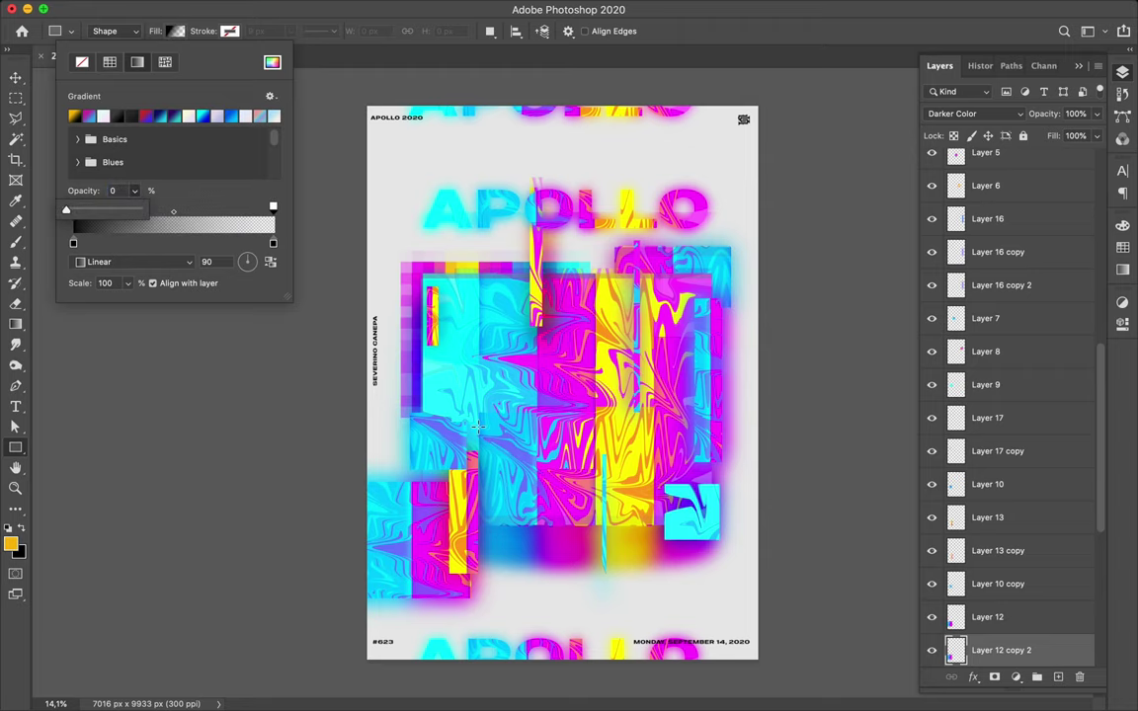
left_click_drag(477, 427, 537, 528)
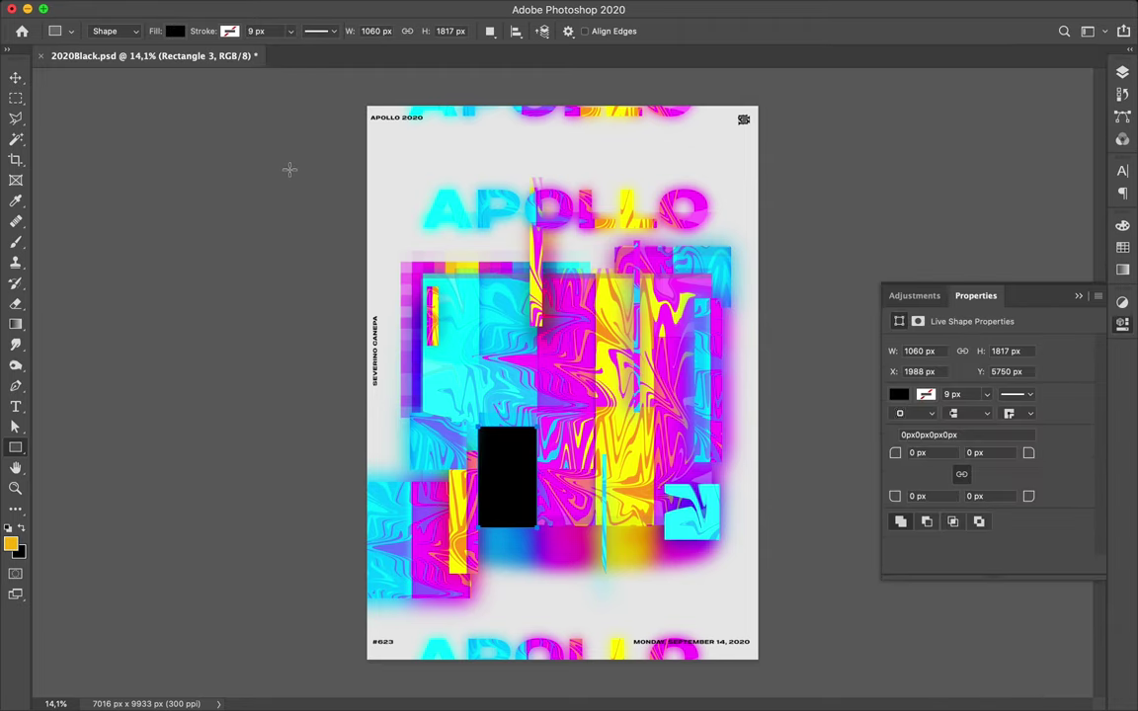
key("a")
left_click(236, 31)
left_click_drag(139, 194, 68, 202)
left_click(497, 250)
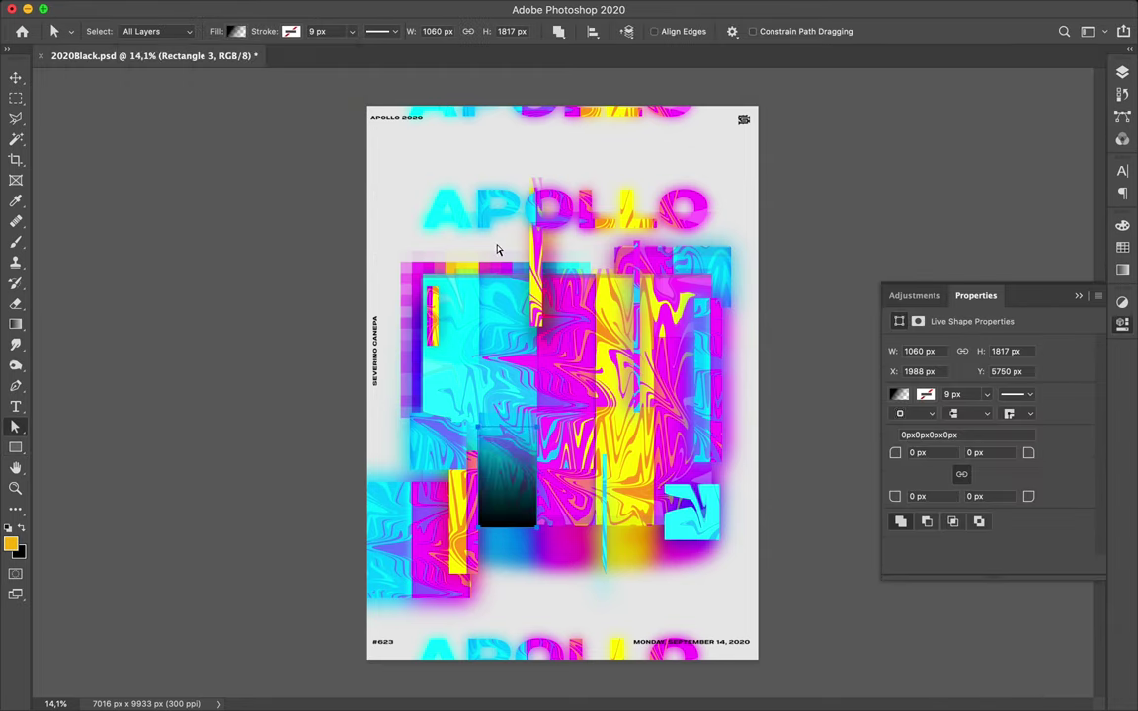
Set the new rectangle's blending mode to Color Burn
key("v")
key("F7")
left_click(992, 114)
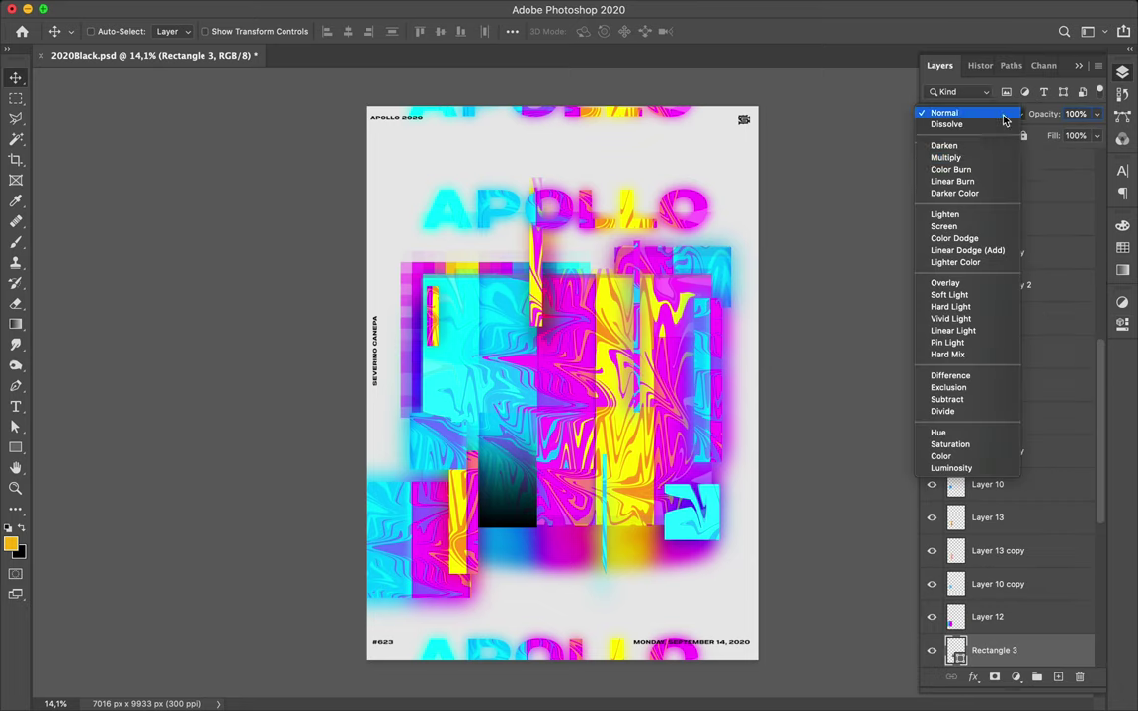
left_click(991, 168)
Discard a trial lower copy and move the gradient rectangle up into the blue strip
scroll(523, 405, "up", 2)
left_click_drag(585, 404, 588, 553)
left_click(973, 114)
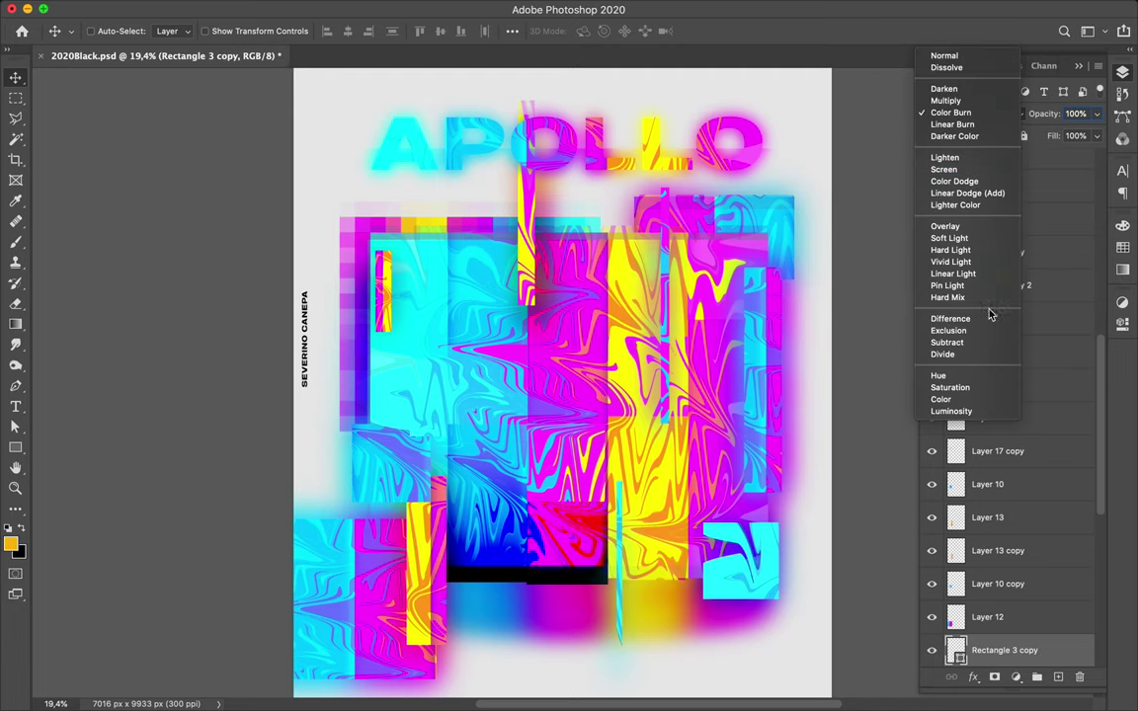
key("Escape")
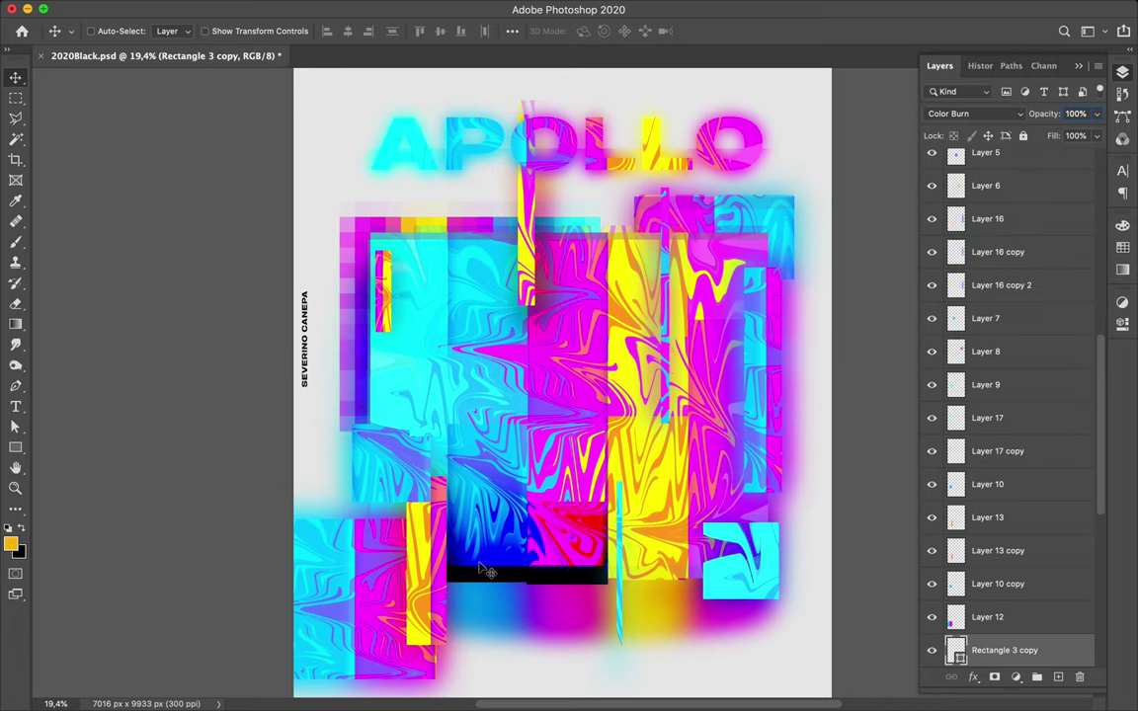
key("Delete")
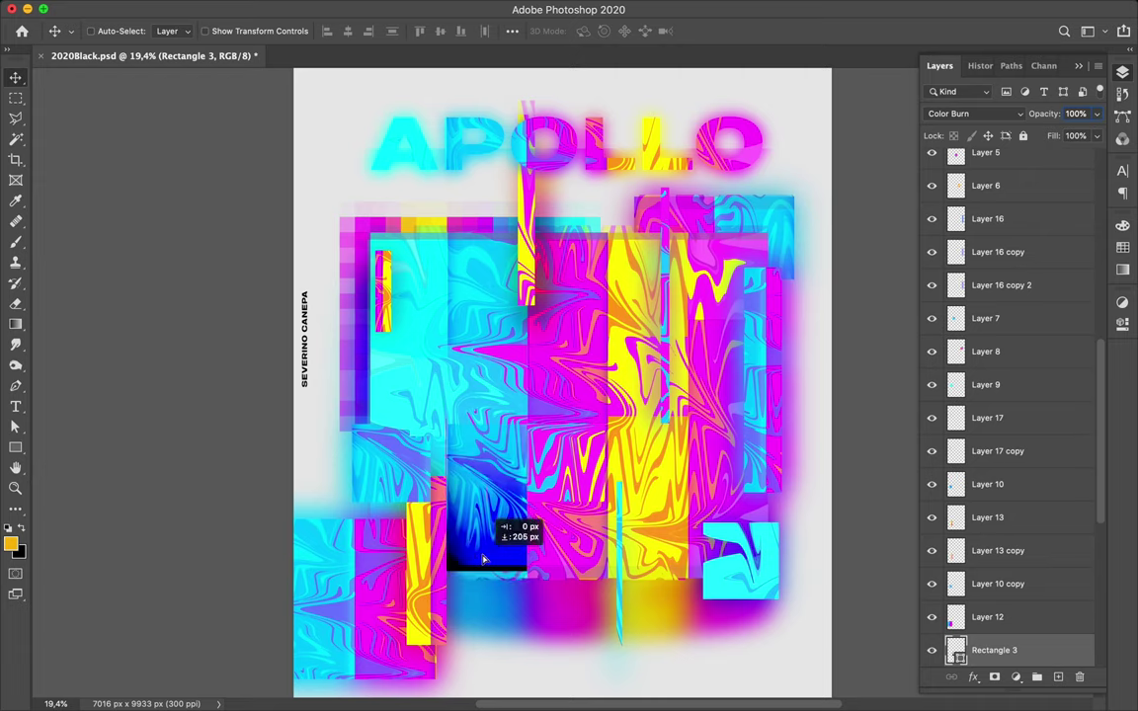
left_click_drag(483, 555, 582, 541)
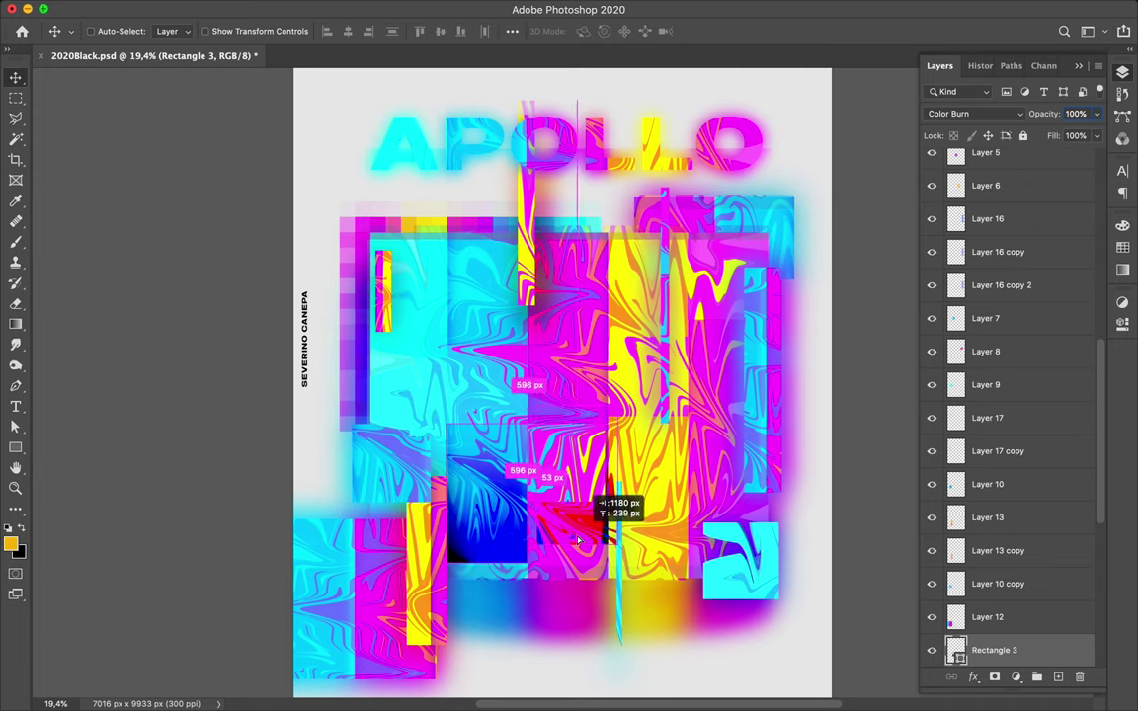
Pick a soft round Eraser brush to erase parts of Rectangle 3
key("alt+bracketleft")
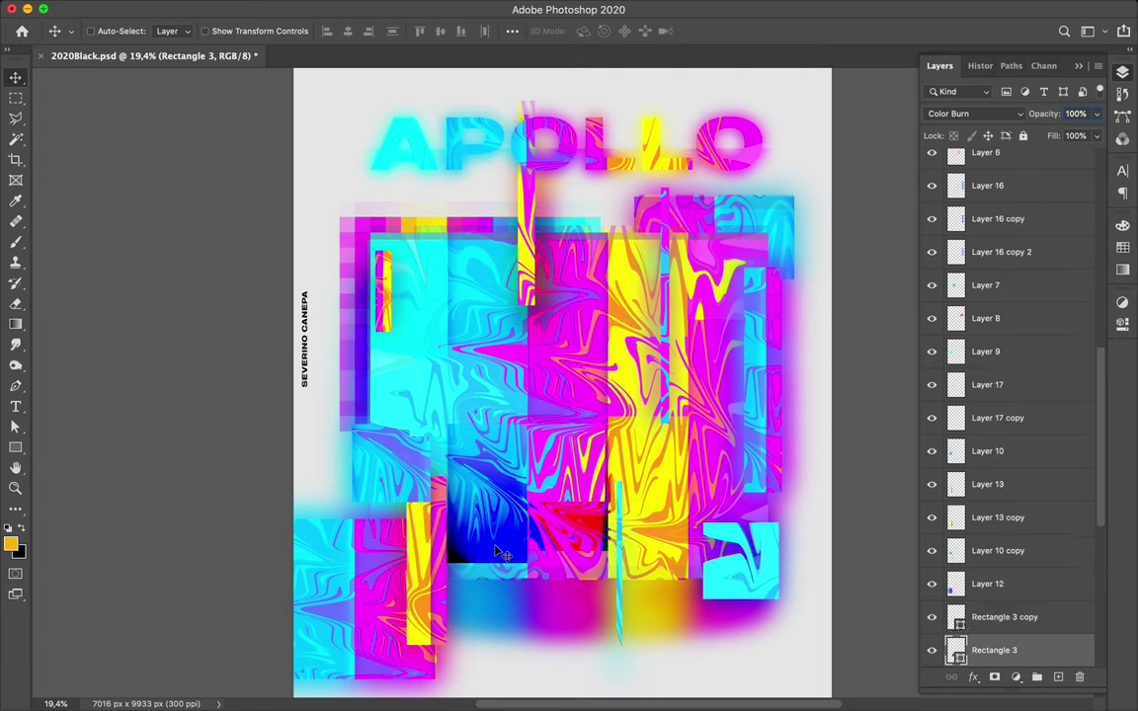
key("e")
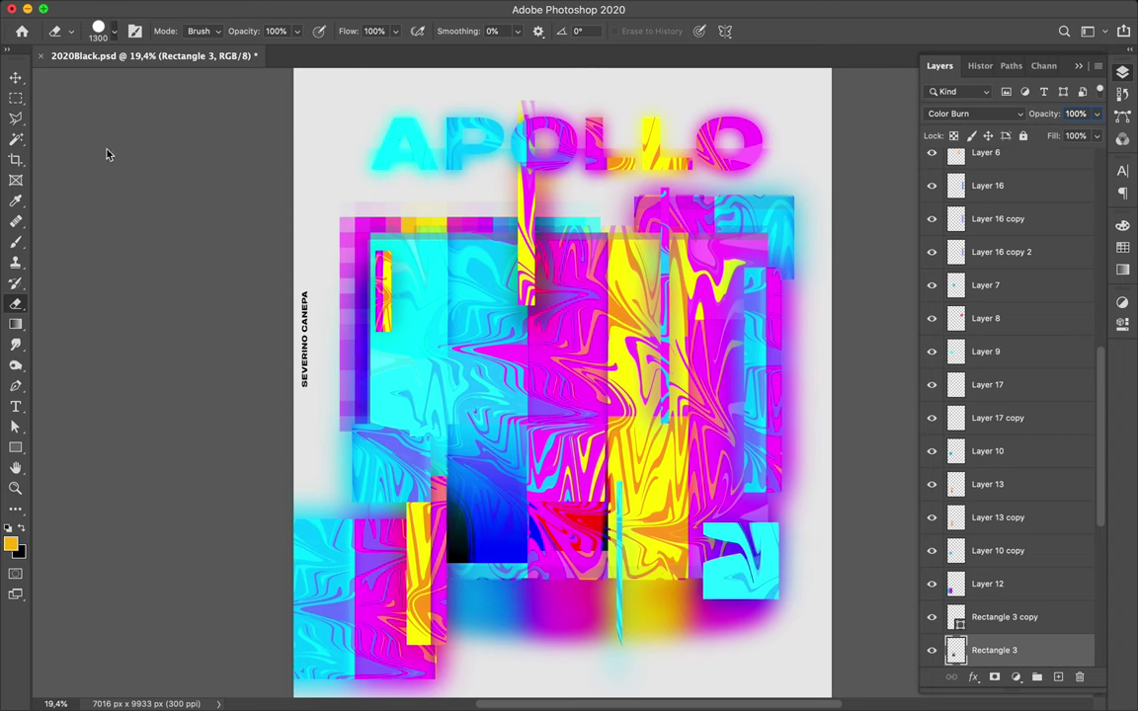
right_click(108, 154)
left_click(88, 181)
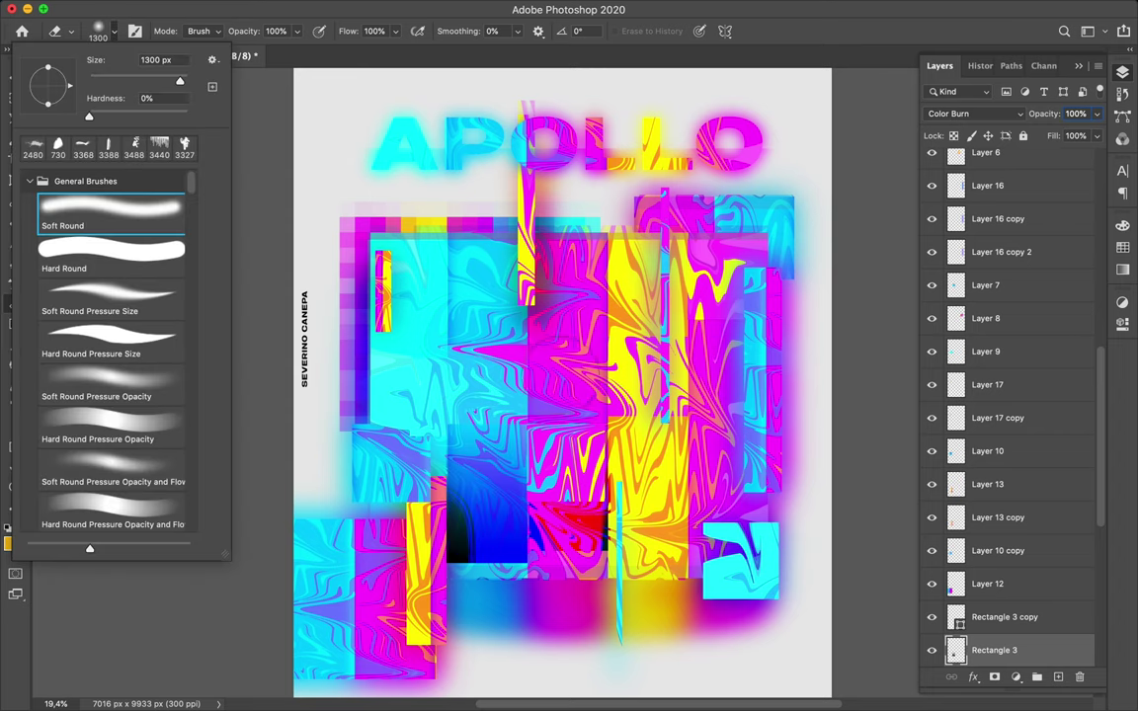
key("Return")
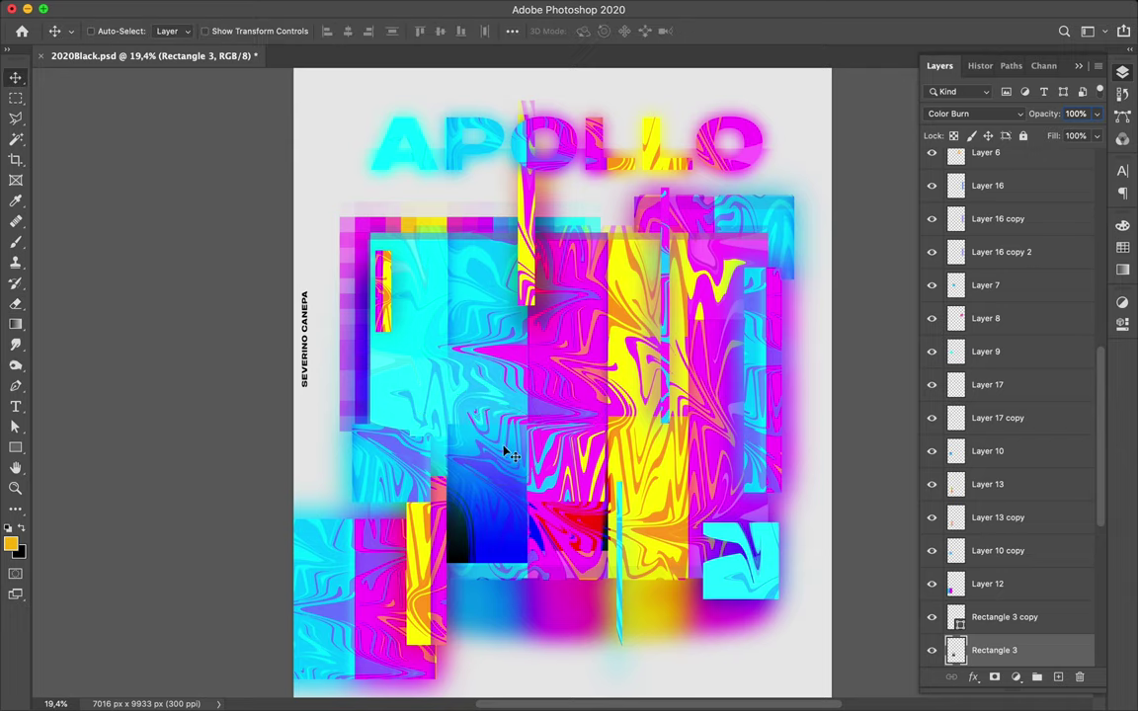
key("v")
scroll(513, 355, "up", 5)
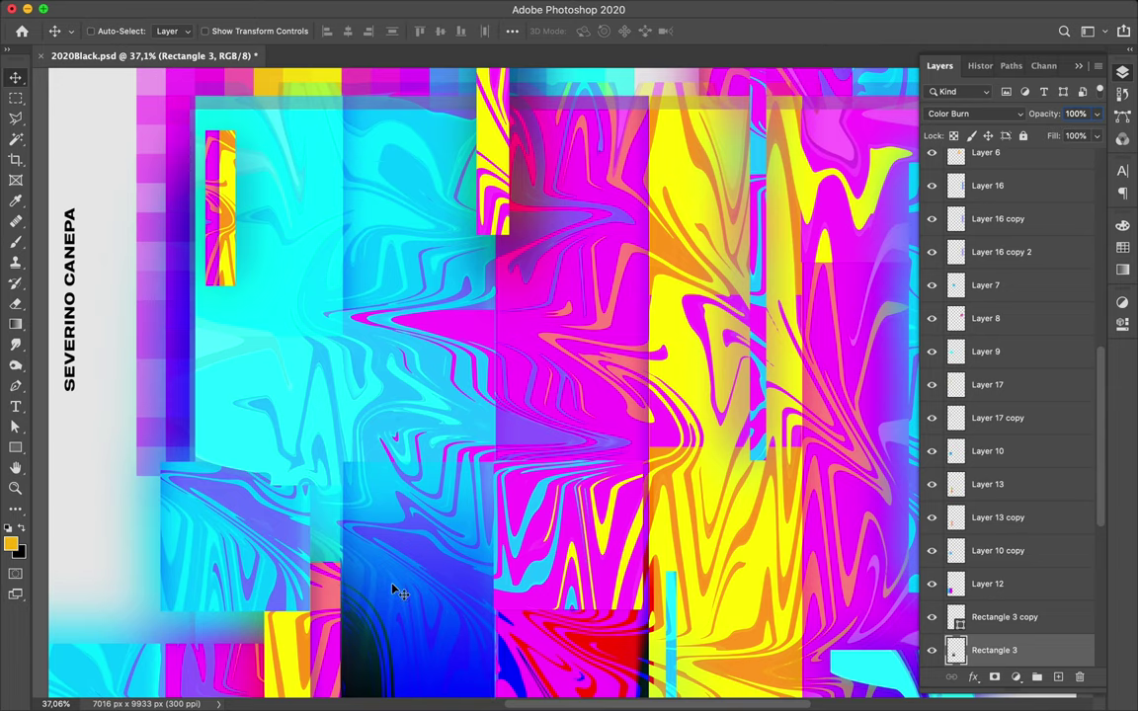
key("e")
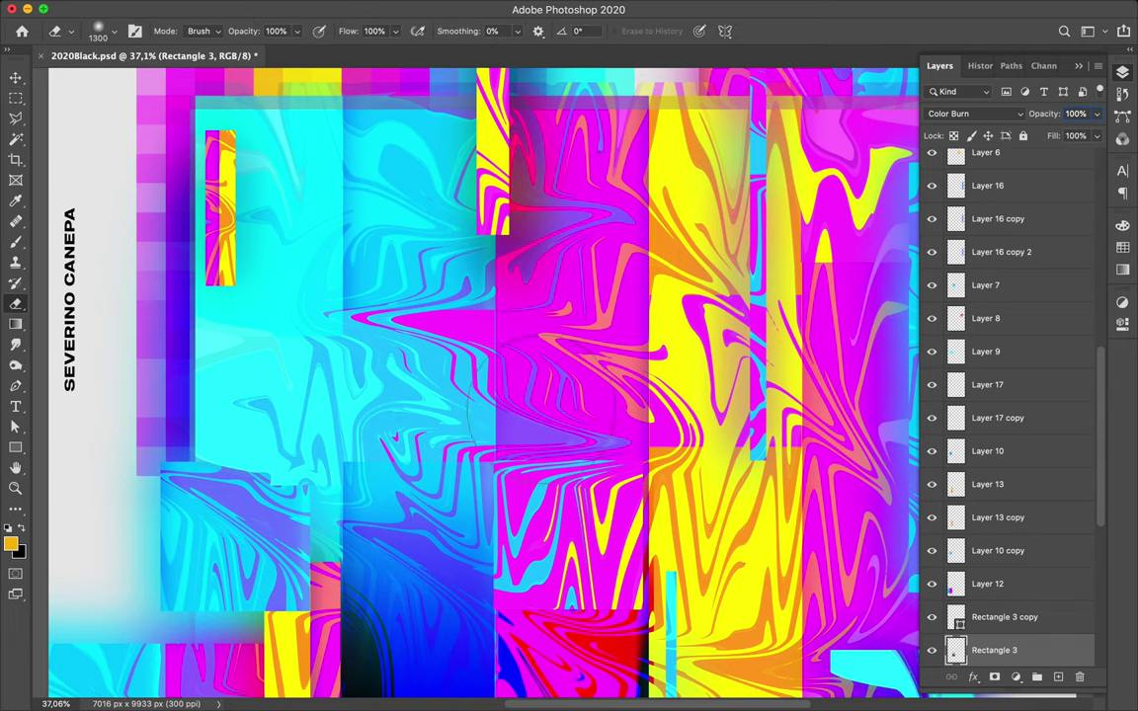
key("v")
key("e")
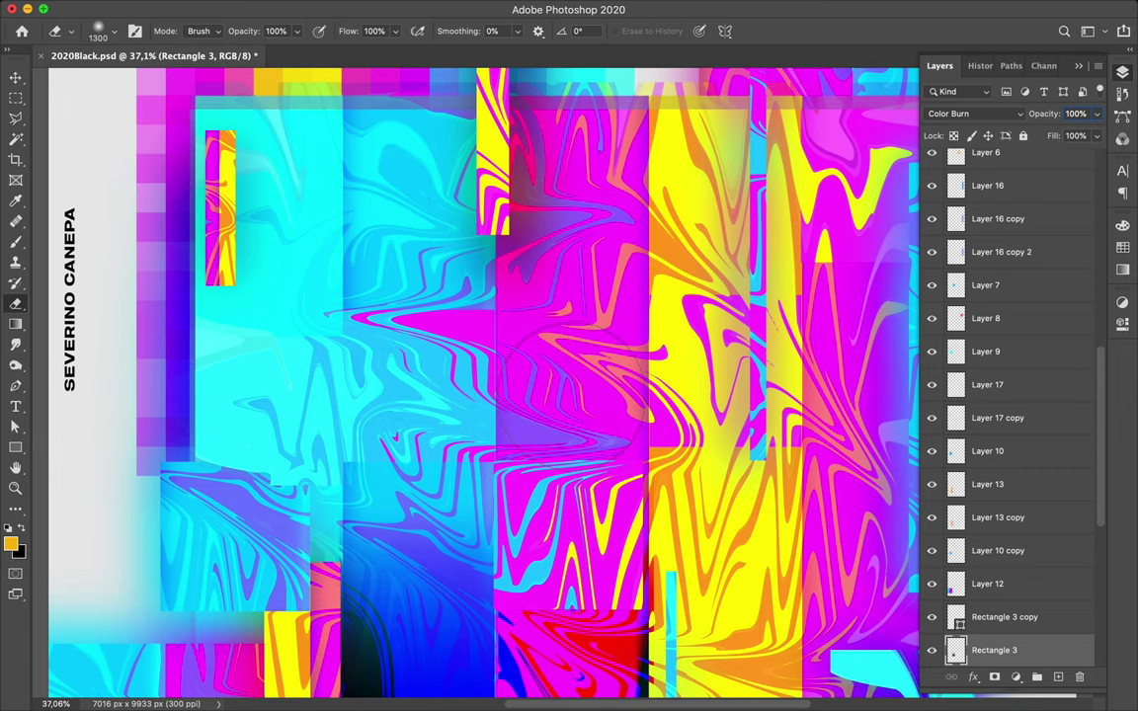
key("super+0")
key("v")
Set Rectangle 3 copy to Multiply blending and lower its fill
left_click(1004, 616)
left_click(973, 114)
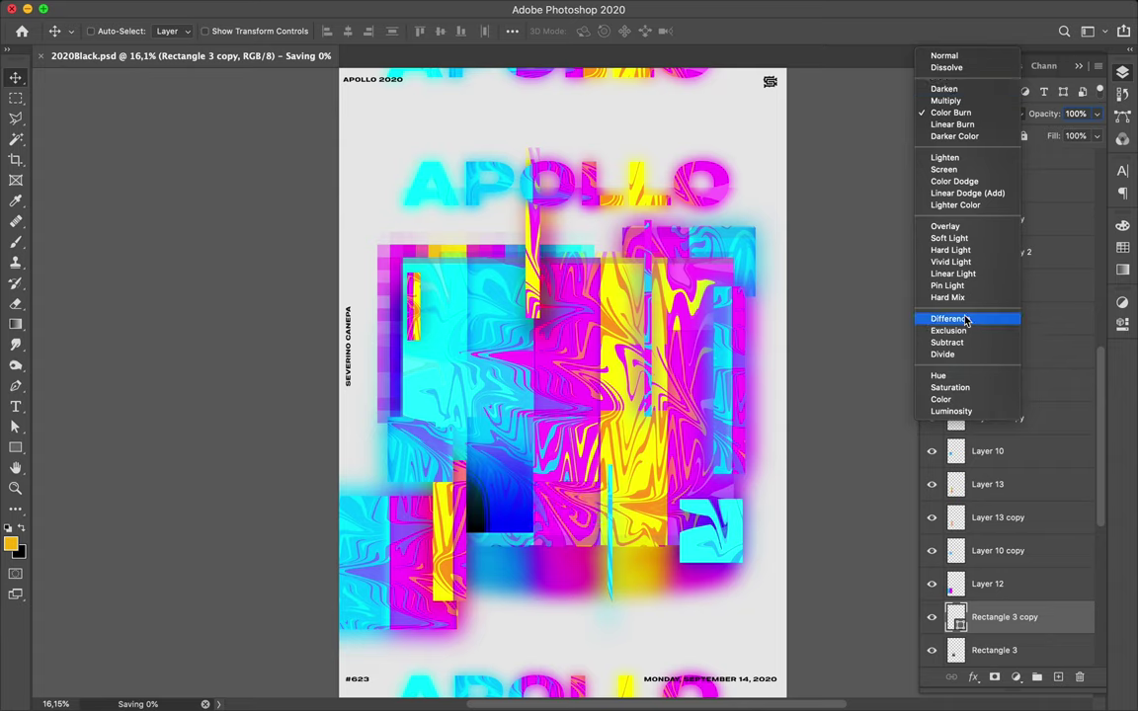
left_click(940, 100)
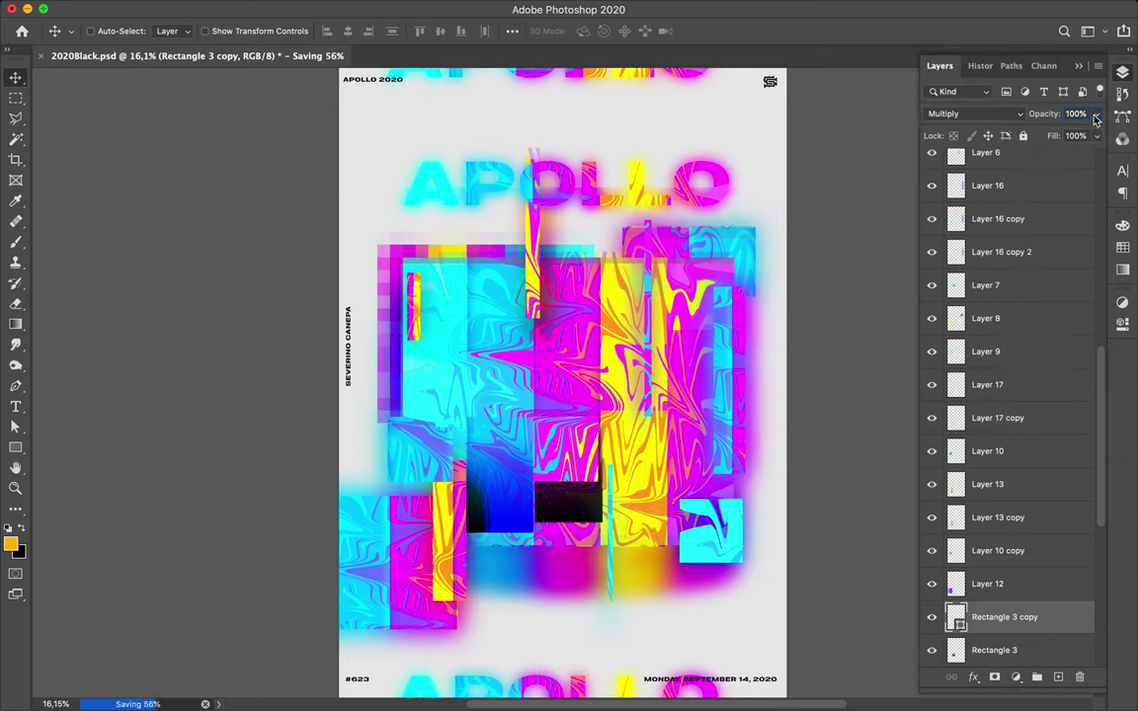
left_click_drag(1094, 158, 1052, 158)
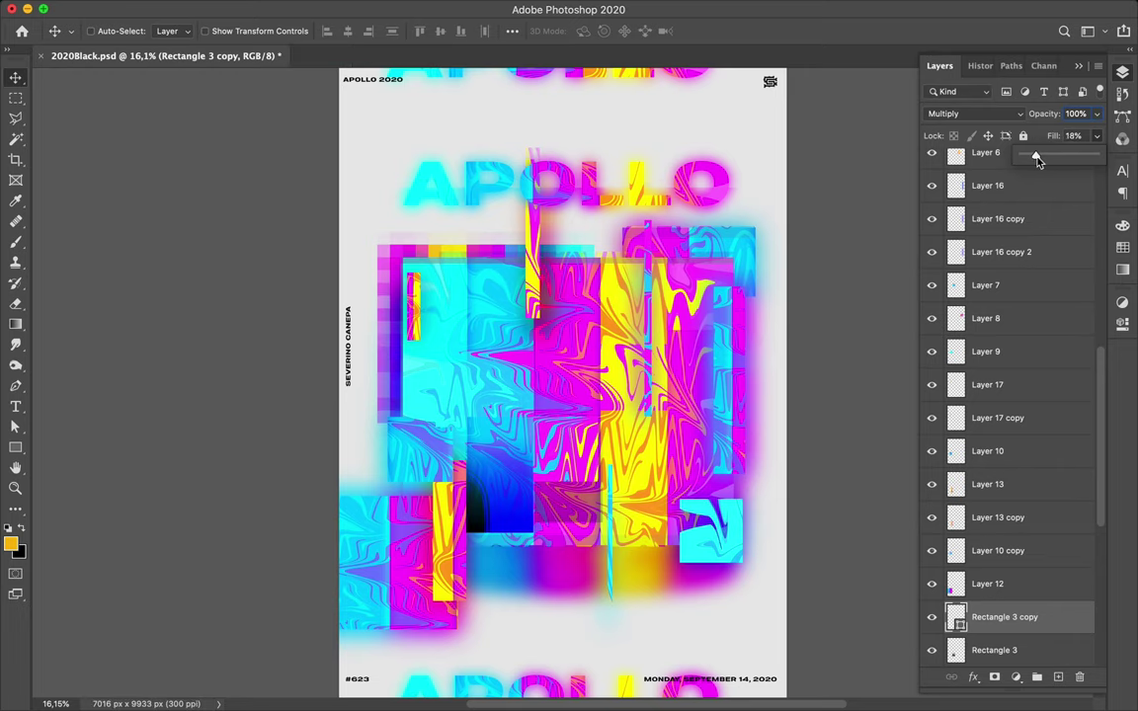
Nudge Rectangle 3, then try an up-left duplicate with other blend modes and delete it
left_click(523, 460)
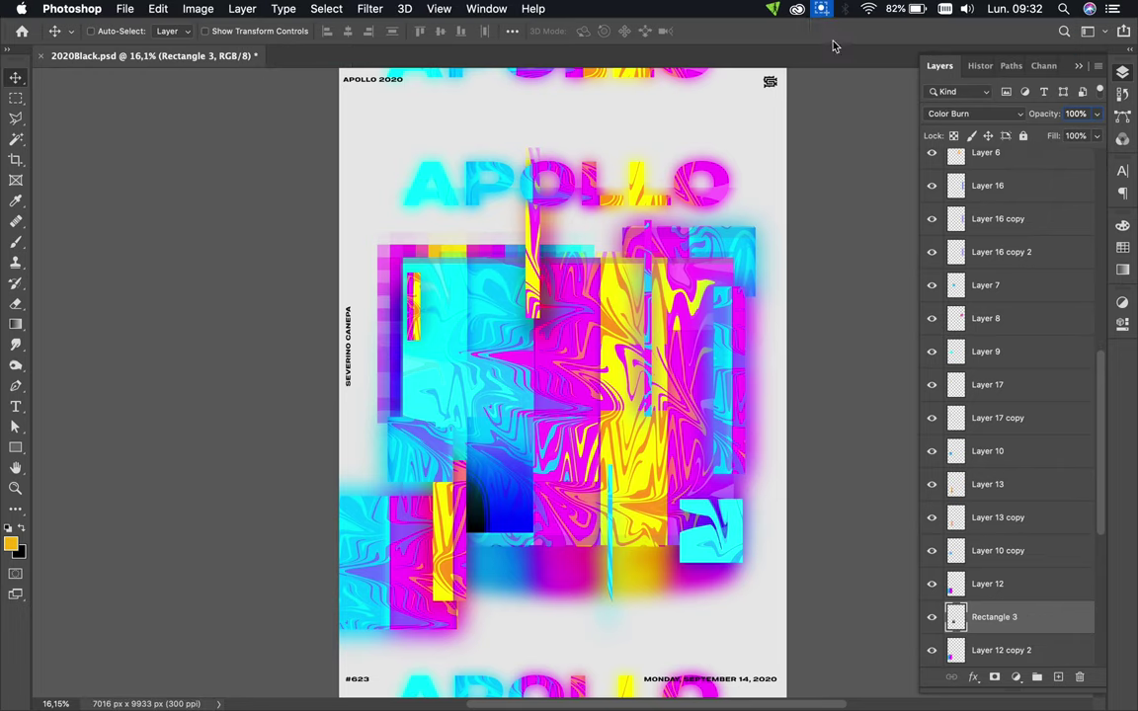
left_click_drag(507, 530, 504, 531)
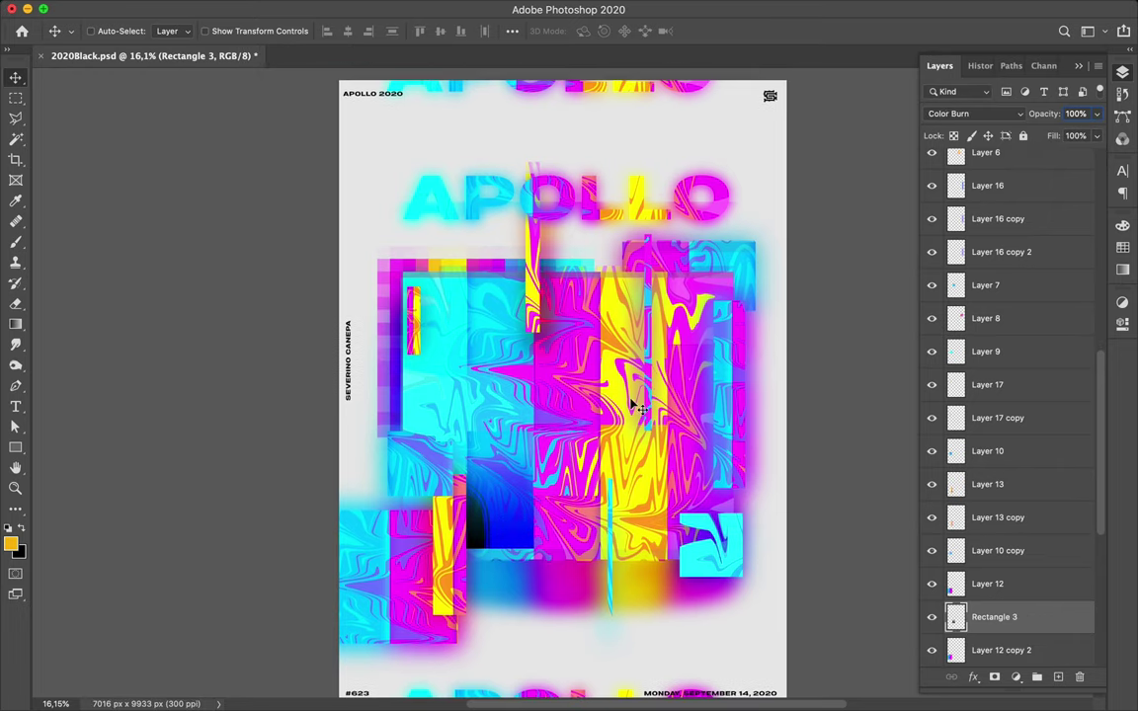
left_click_drag(637, 407, 450, 311)
left_click(973, 113)
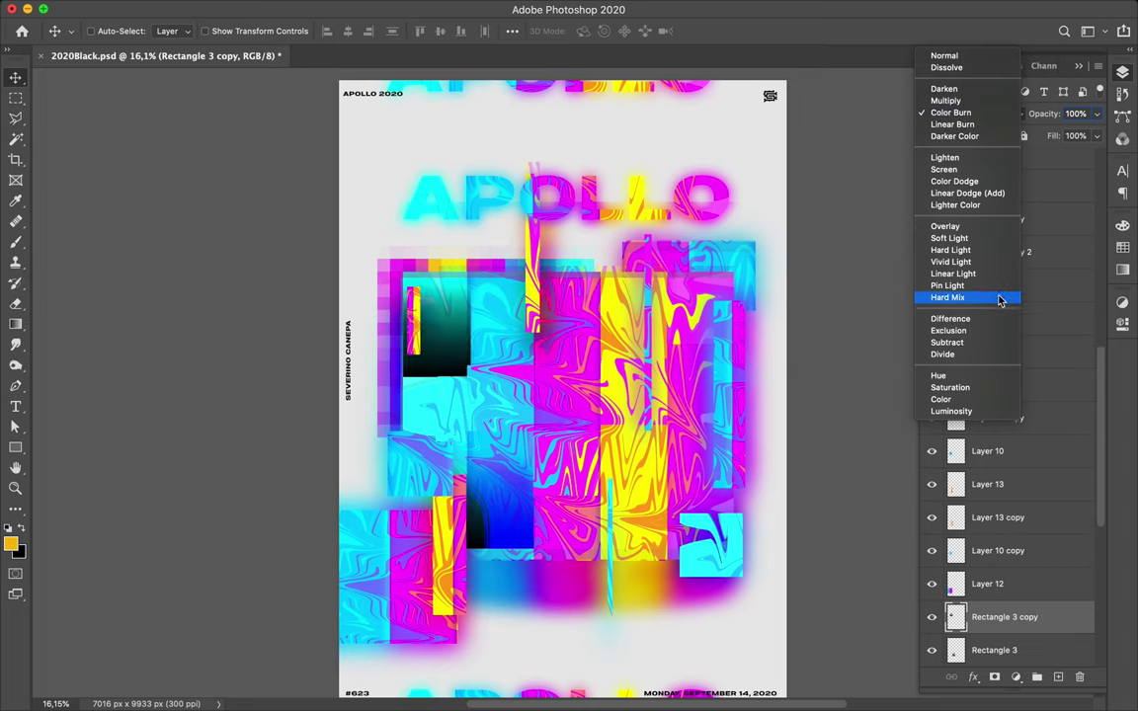
key("Escape")
key("a")
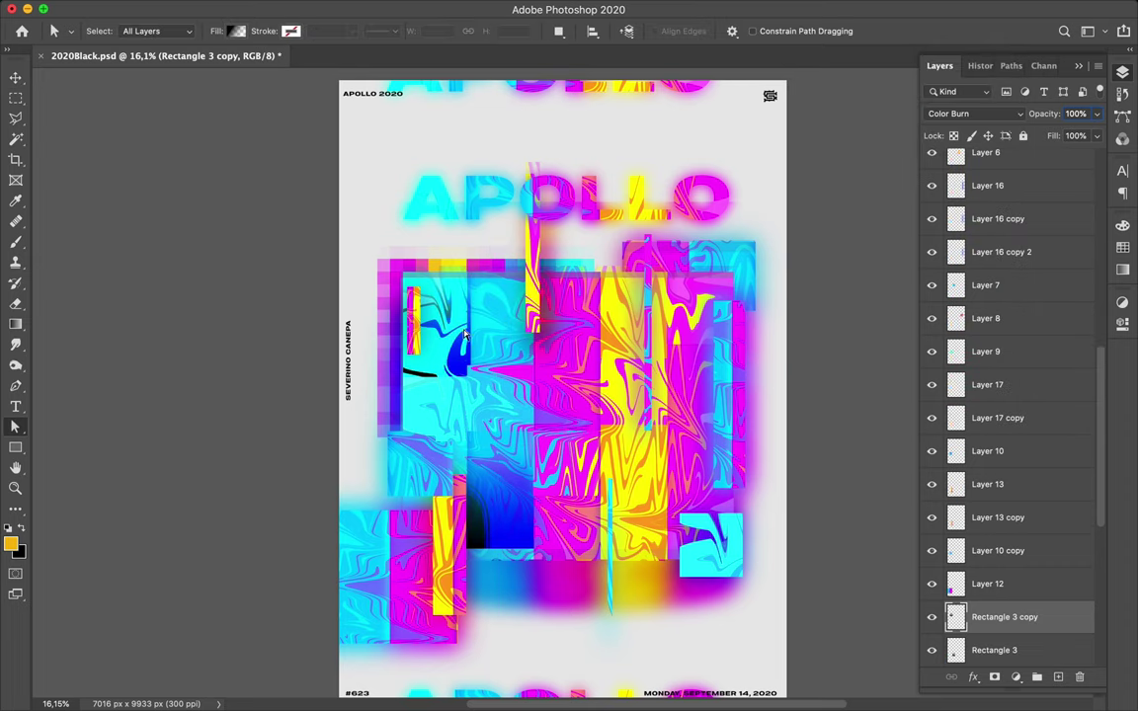
key("v")
key("a")
key("v")
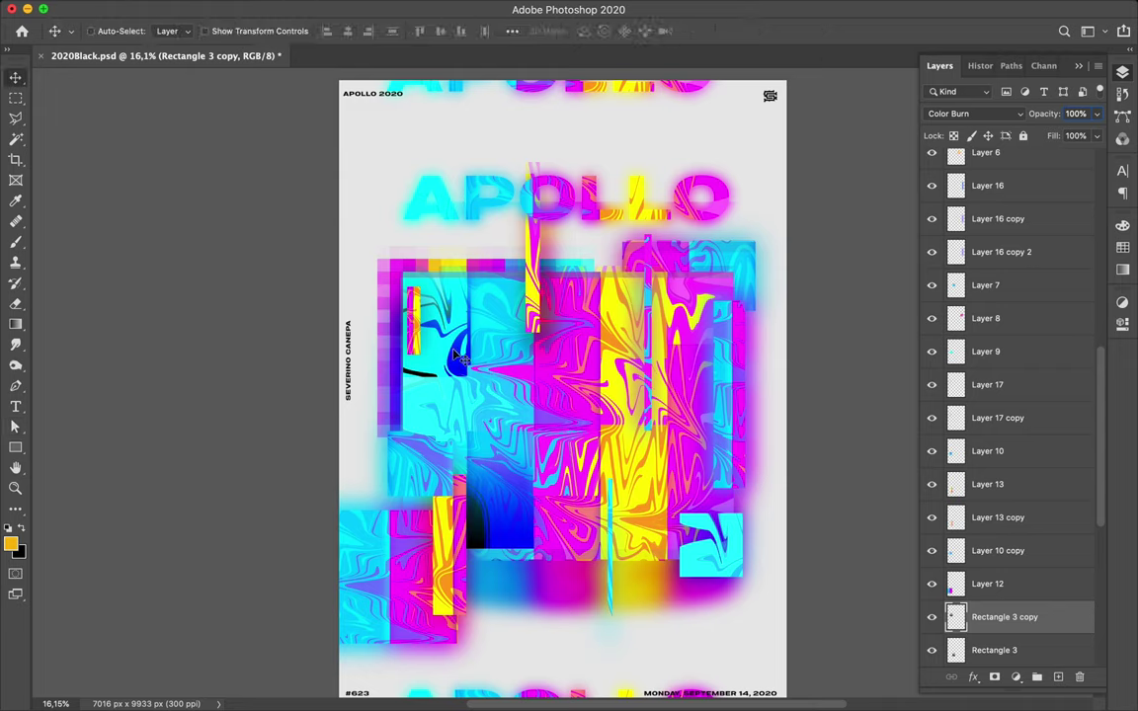
key("Delete")
Draw a rectangle over the central artwork with a gradient fill whose right stop is white
key("m")
key("u")
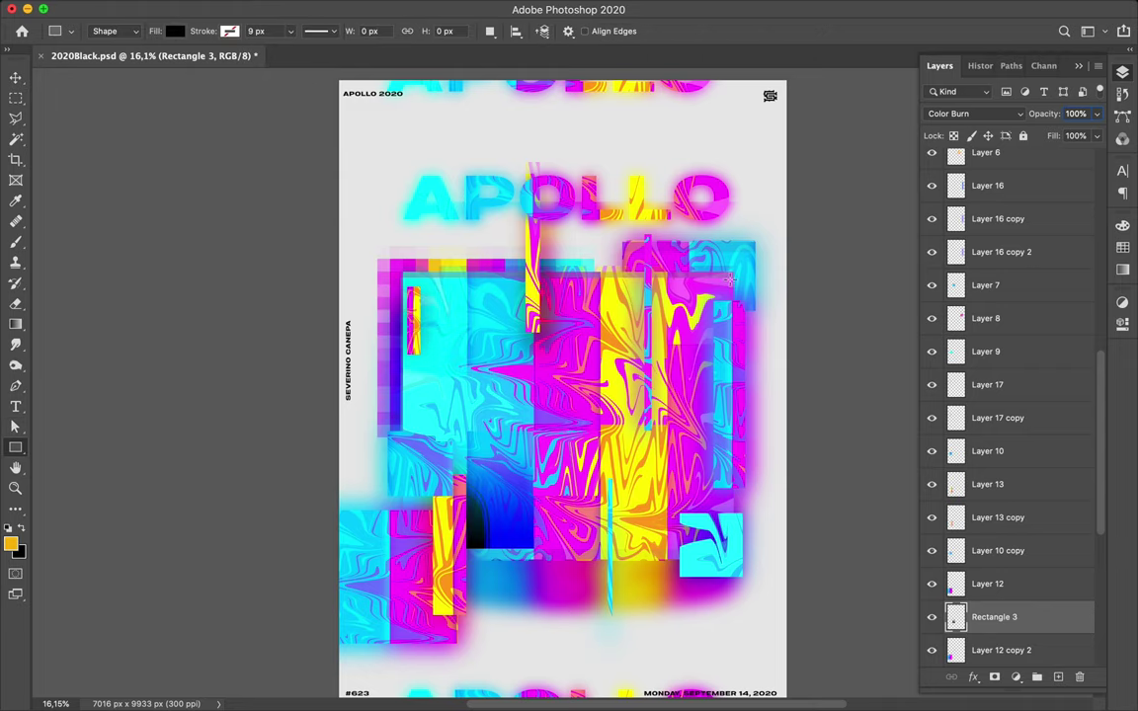
left_click_drag(729, 280, 401, 418)
left_click(176, 33)
left_click(99, 116)
double_click(273, 242)
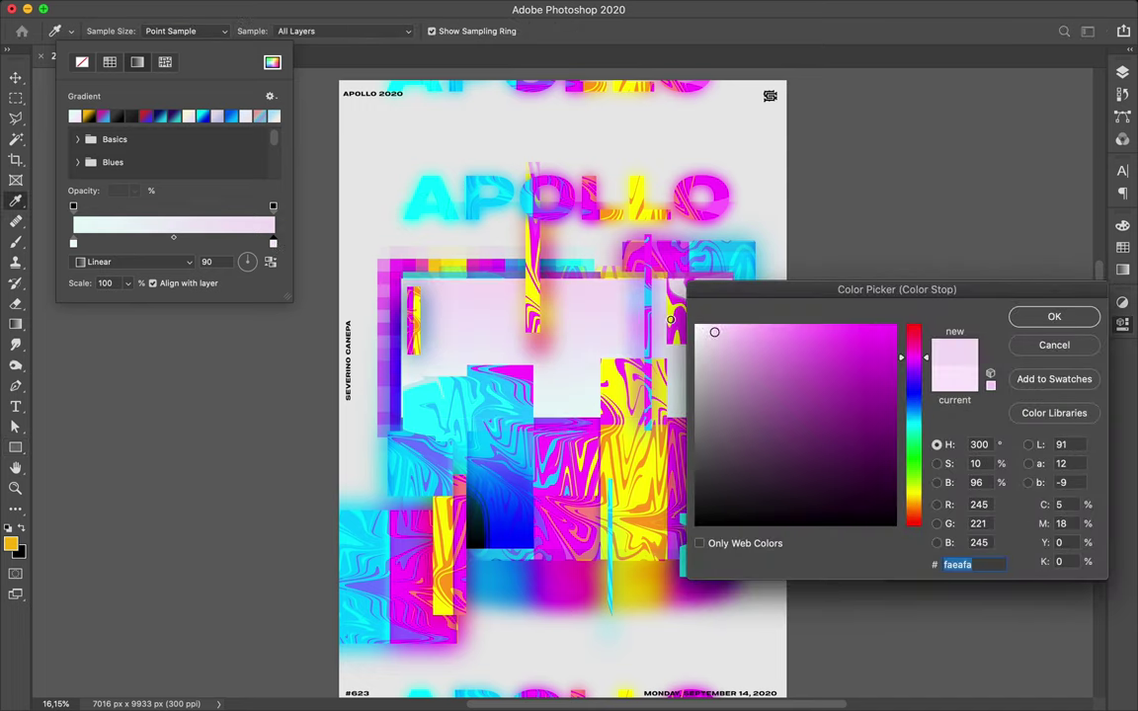
left_click(671, 319)
key("Return")
left_click(274, 207)
Set an opacity stop to 0, the left colour stop to white, and the angle to -90°
type("0")
left_click(73, 243)
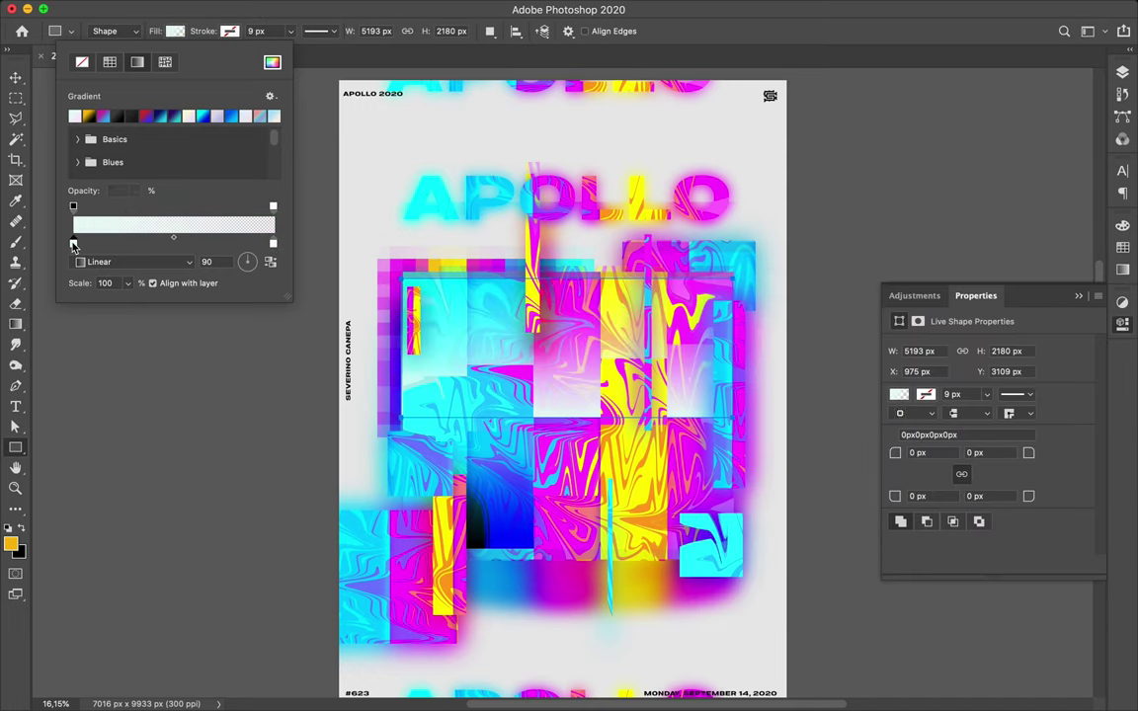
double_click(73, 243)
left_click(692, 325)
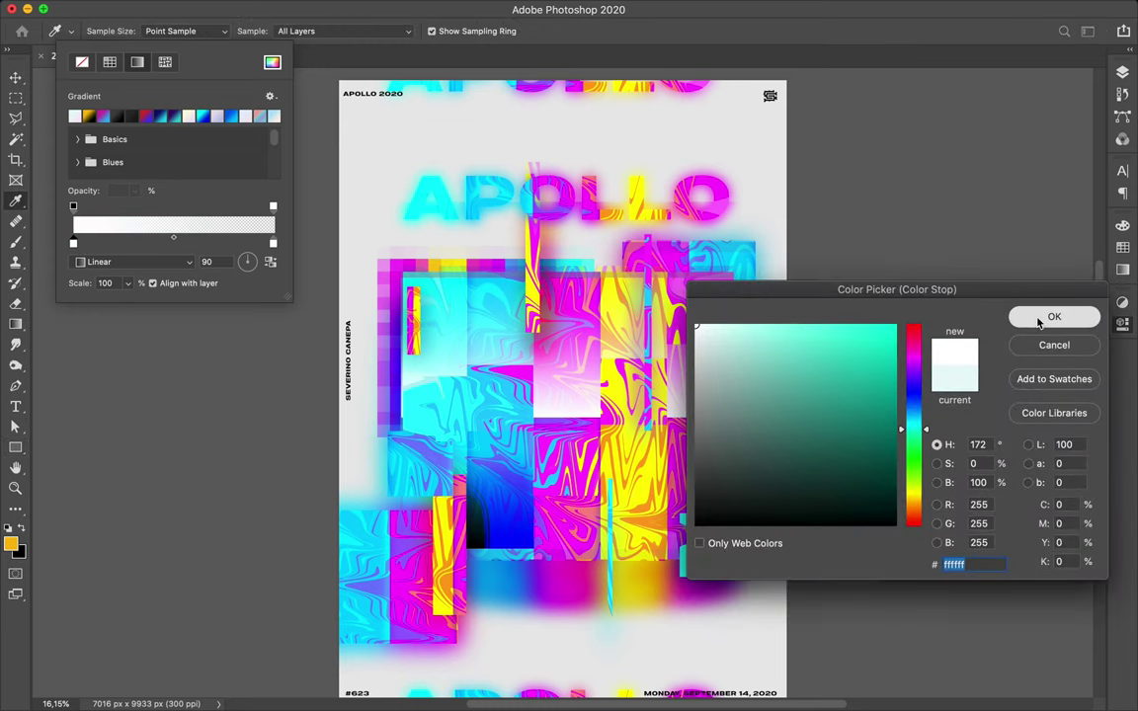
key("Return")
type("-90")
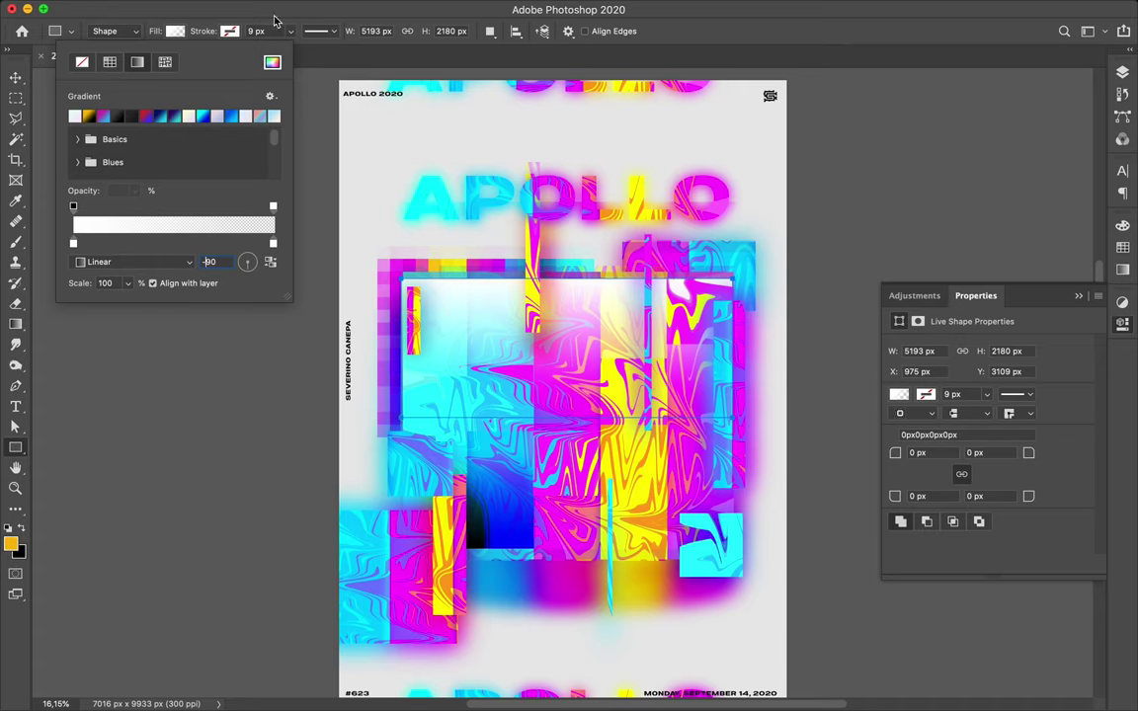
left_click(299, 49)
key("v")
key("F7")
left_click(1005, 113)
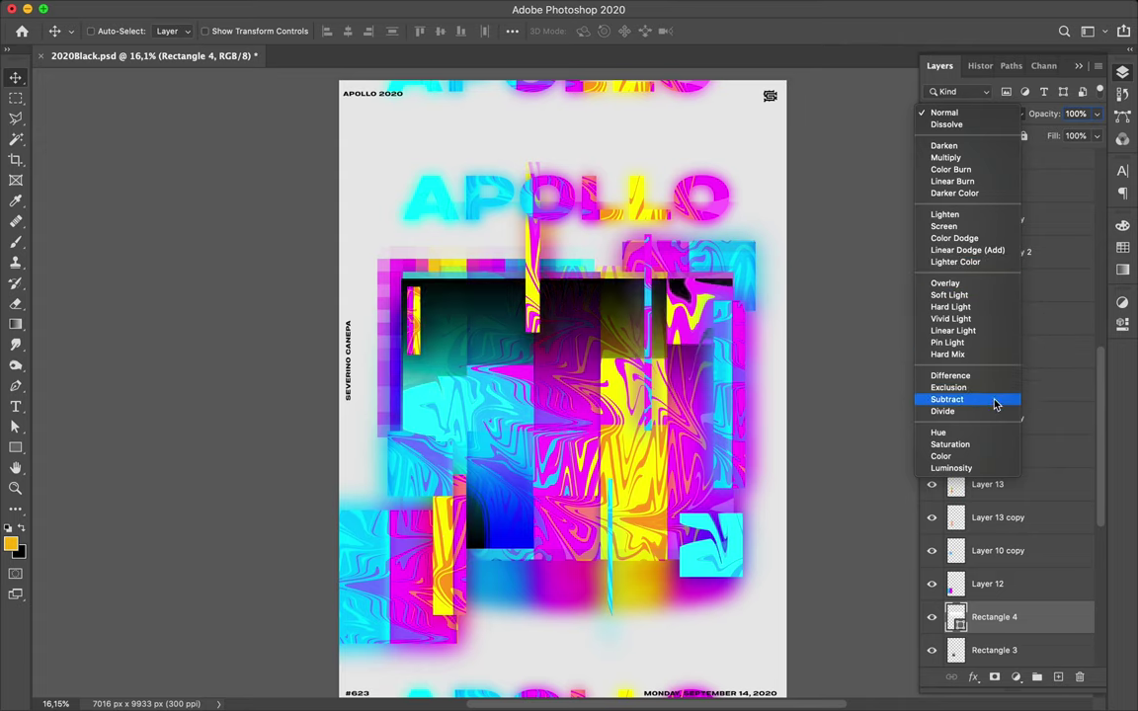
Try Luminosity blending, several fill values and a Gaussian Blur on Rectangle 4
left_click(992, 467)
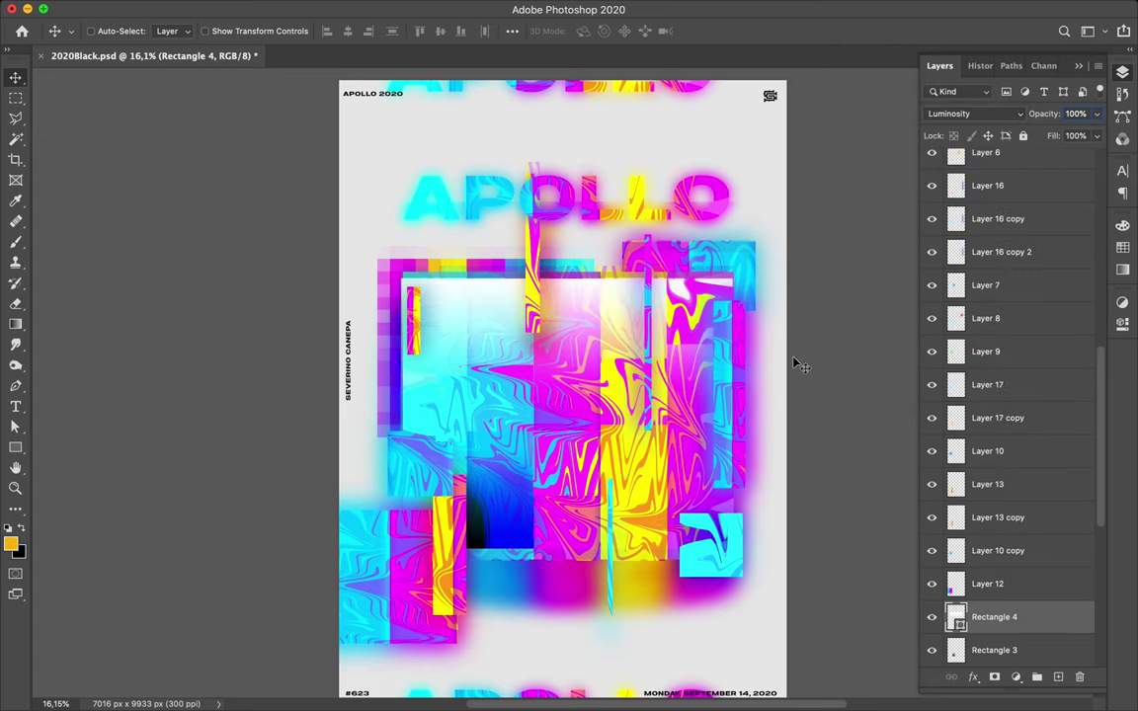
left_click_drag(1083, 158, 1066, 158)
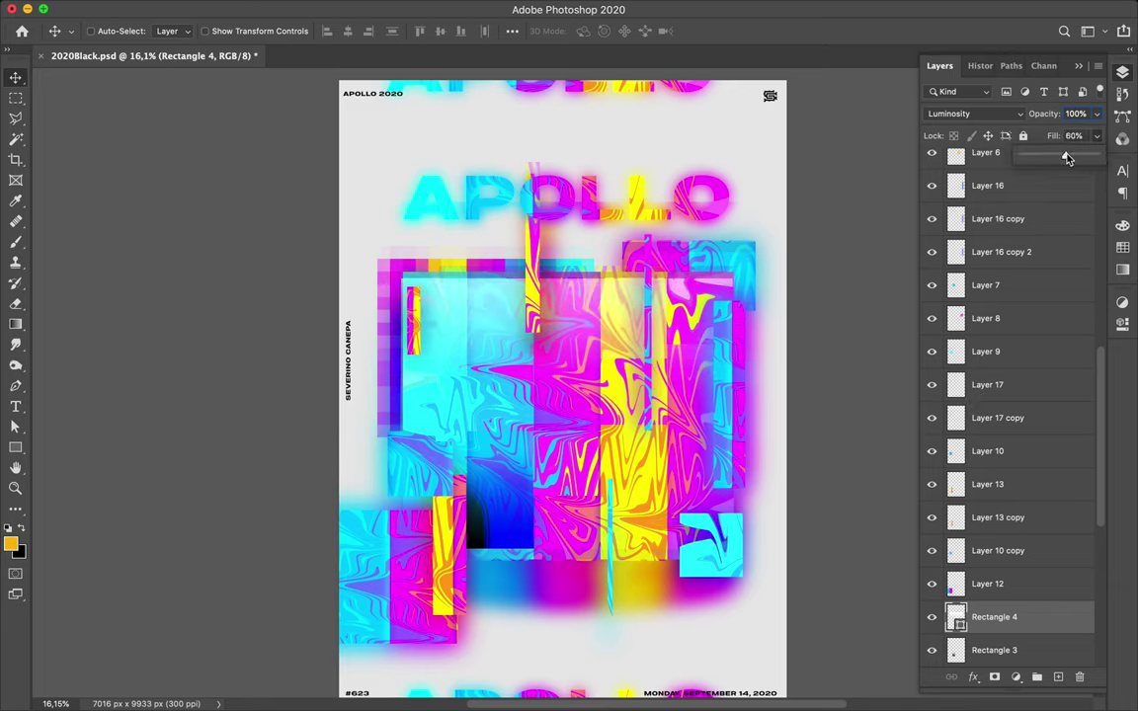
left_click(369, 8)
left_click(387, 26)
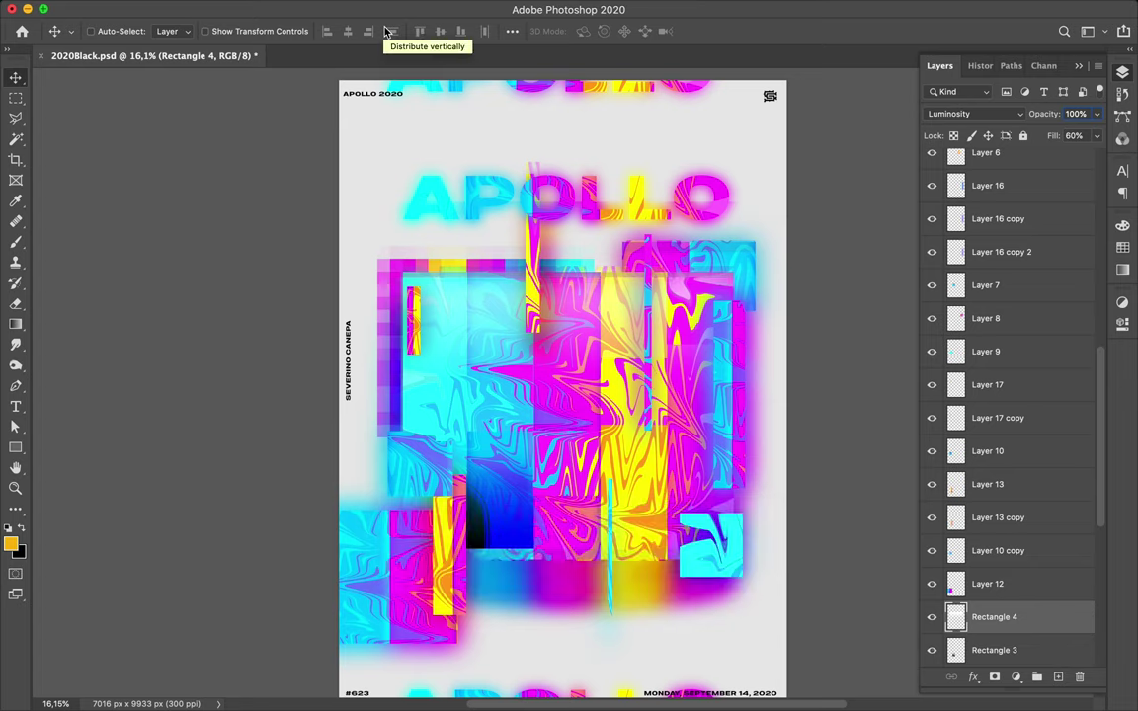
left_click(1096, 135)
left_click_drag(1064, 155, 1094, 155)
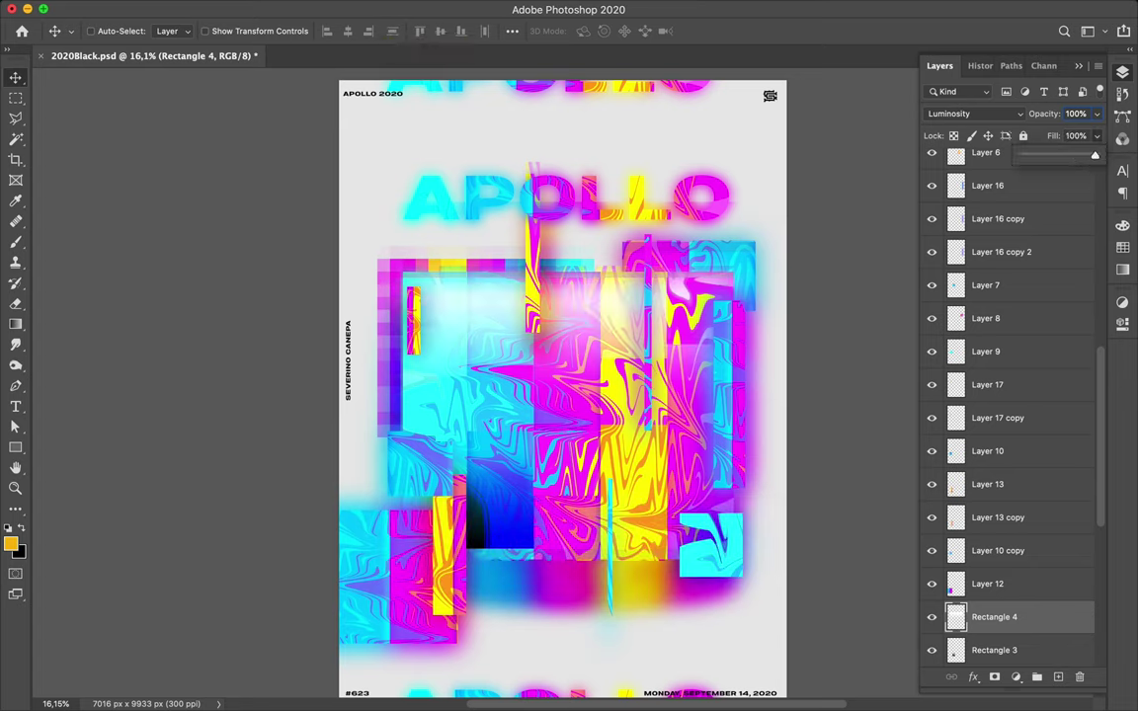
left_click(972, 114)
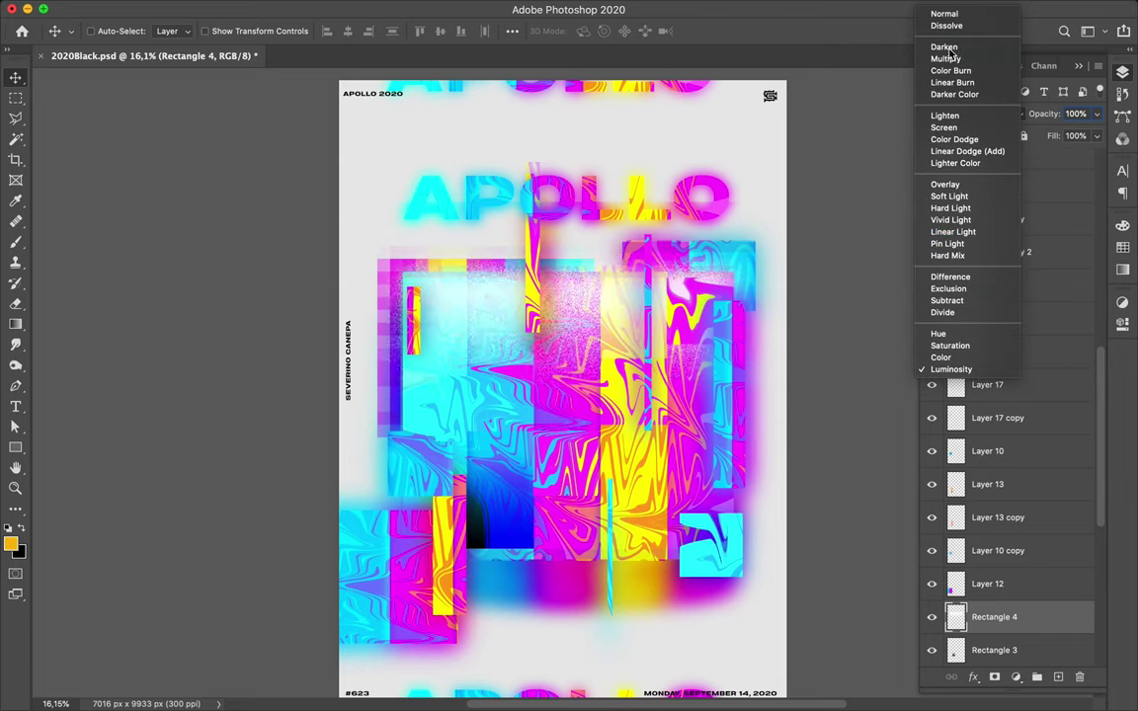
left_click(893, 283)
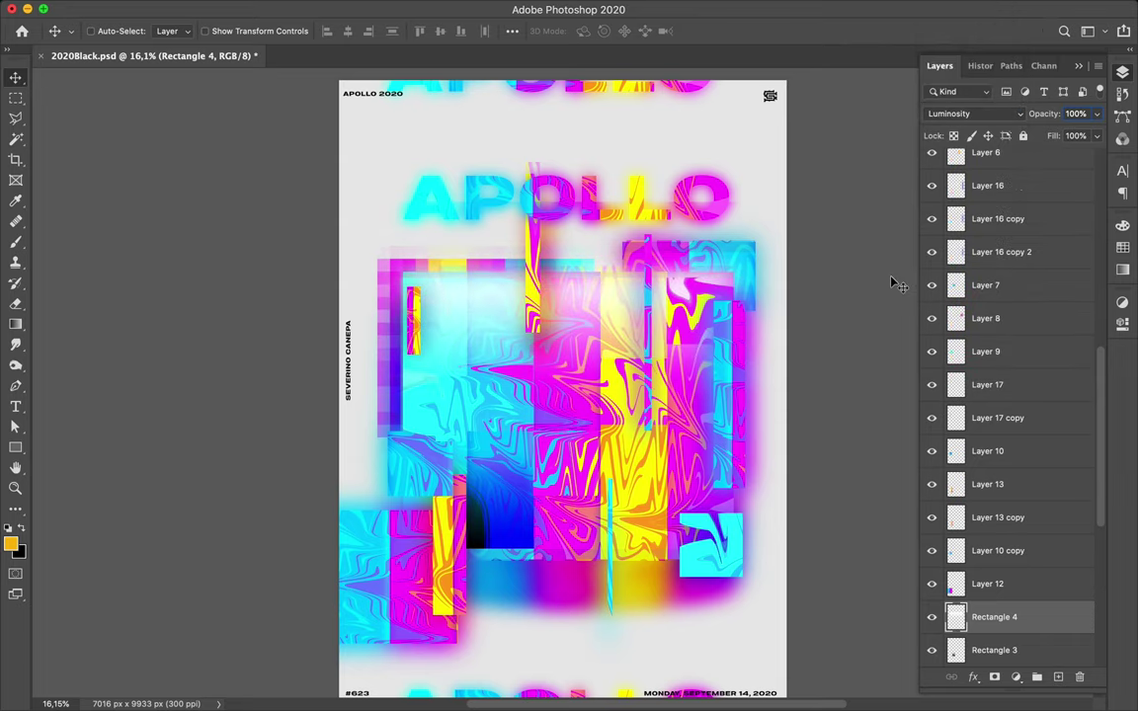
left_click_drag(1097, 135, 1081, 156)
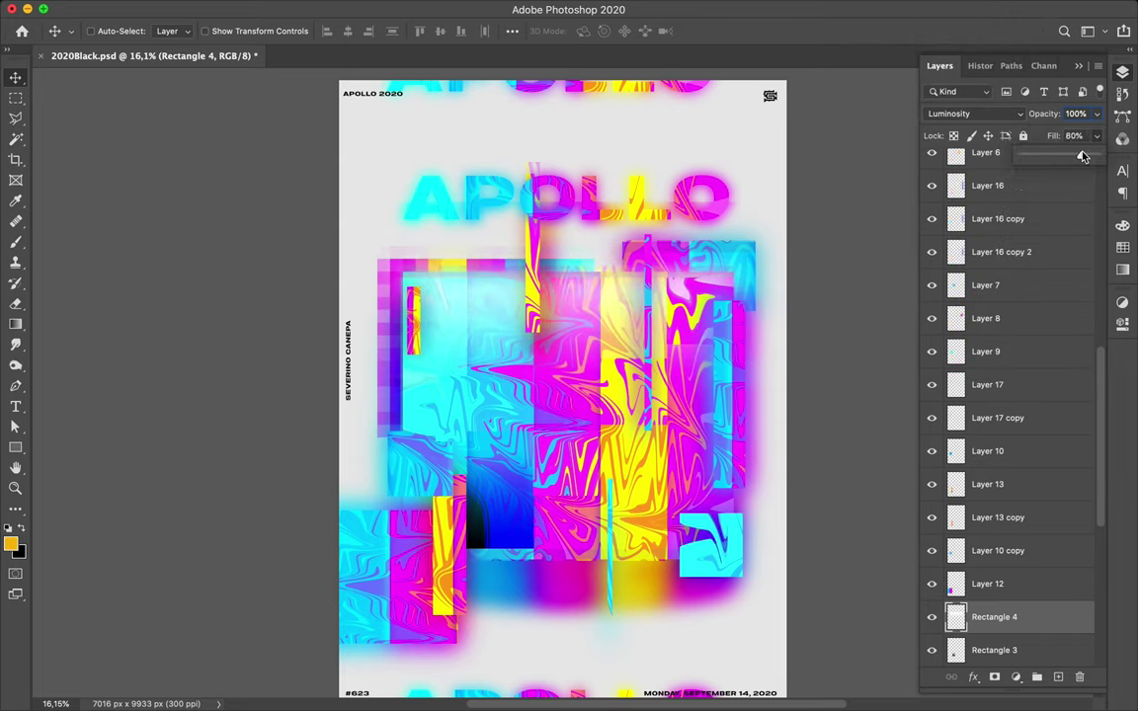
Move Rectangle 4 to just above Layer 17 and blend it in Pin Light mode
left_click_drag(945, 611, 983, 302)
left_click(973, 114)
left_click(948, 12)
key("super+z")
key("super+z")
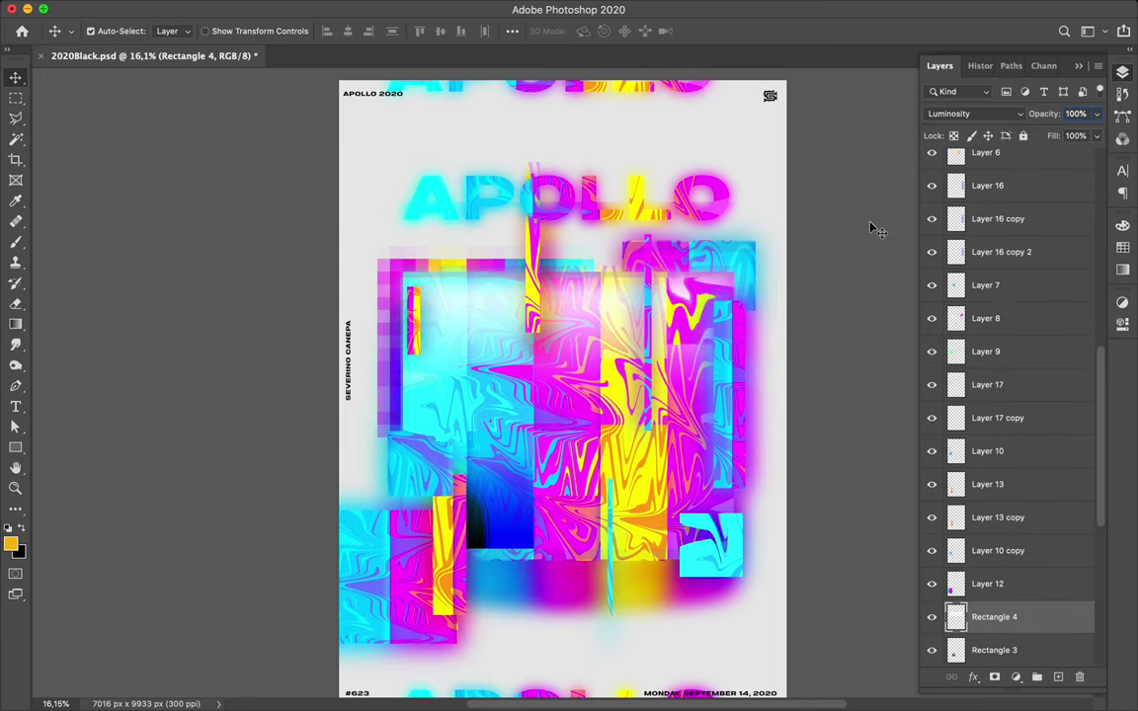
key("super+shift+z")
mouse_move(955, 616)
left_mouse_down()
mouse_move(977, 255)
mouse_move(992, 428)
left_mouse_up()
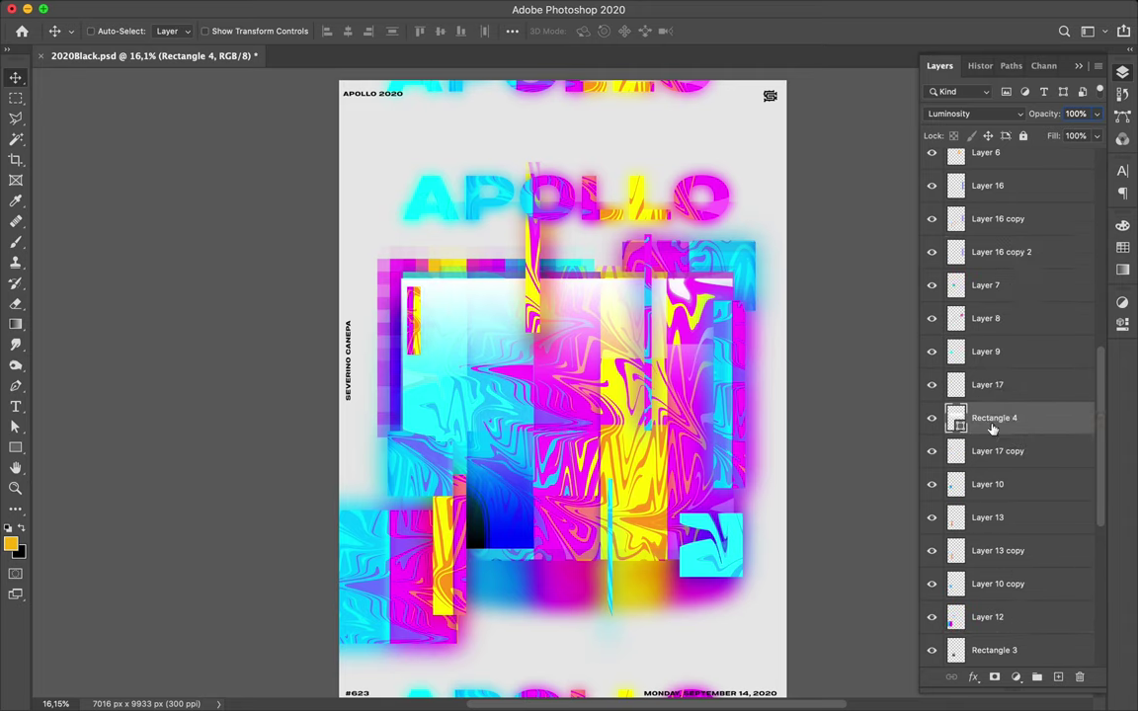
left_click(978, 113)
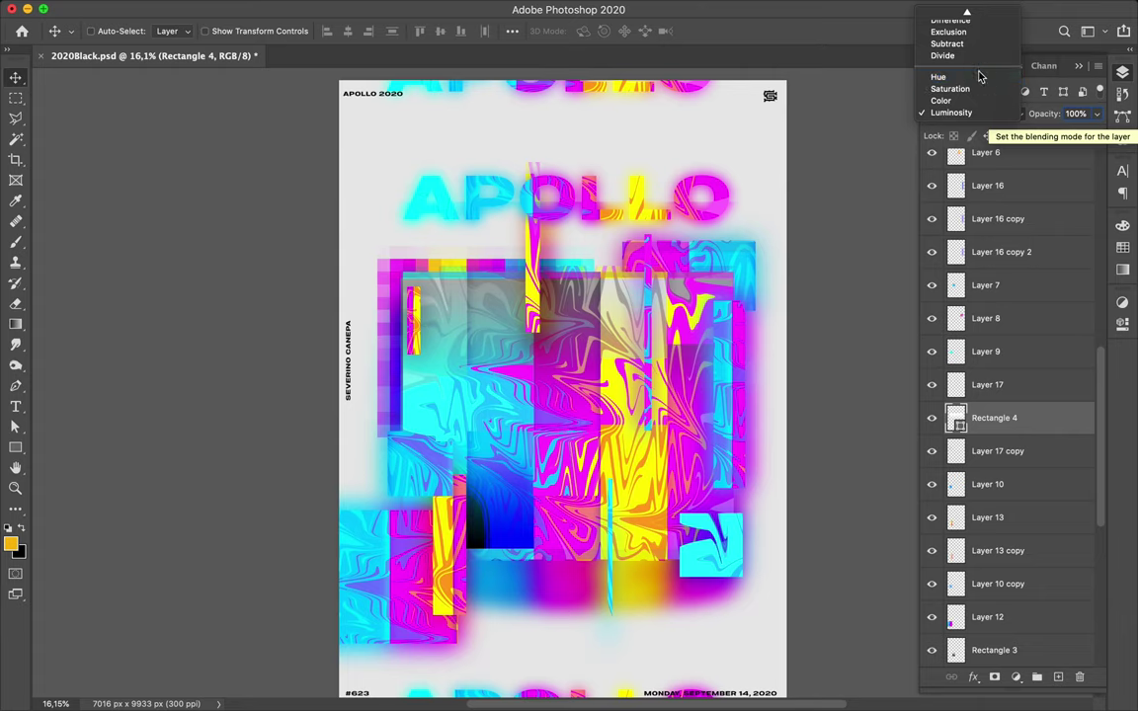
left_click(965, 135)
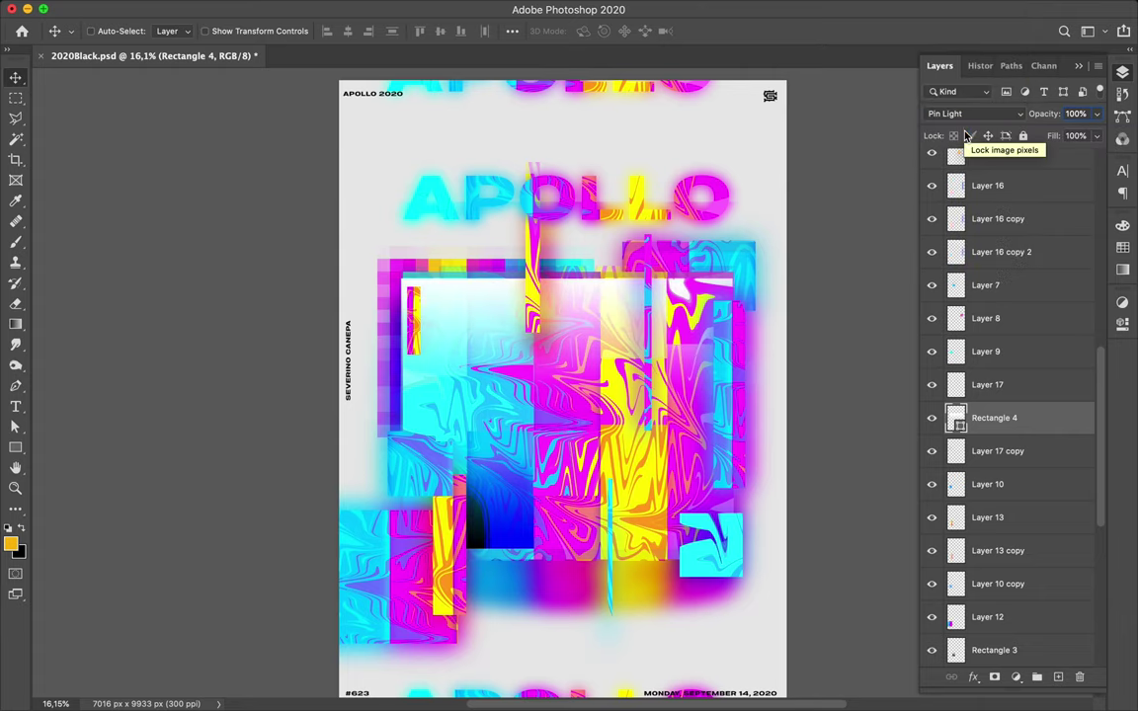
scroll(754, 341, "down", 2)
left_click(484, 479, "ctrl")
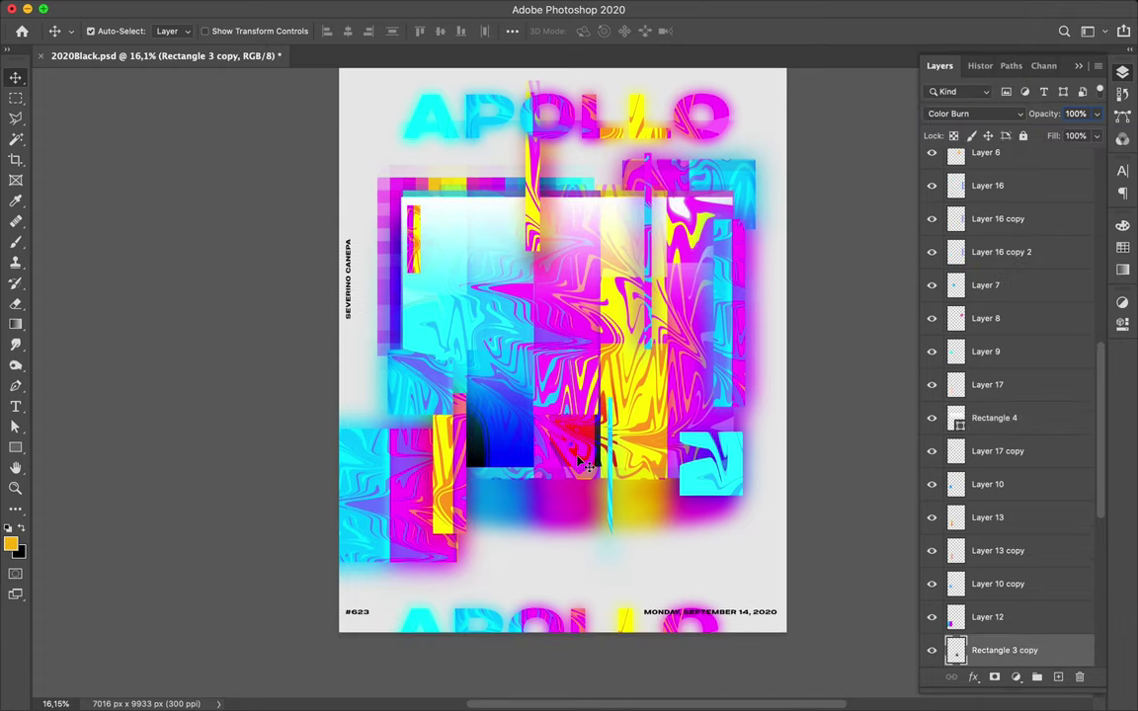
Erase Rectangle 3's dark lower-left patch with the Eraser at 50% opacity
key("b")
key("e")
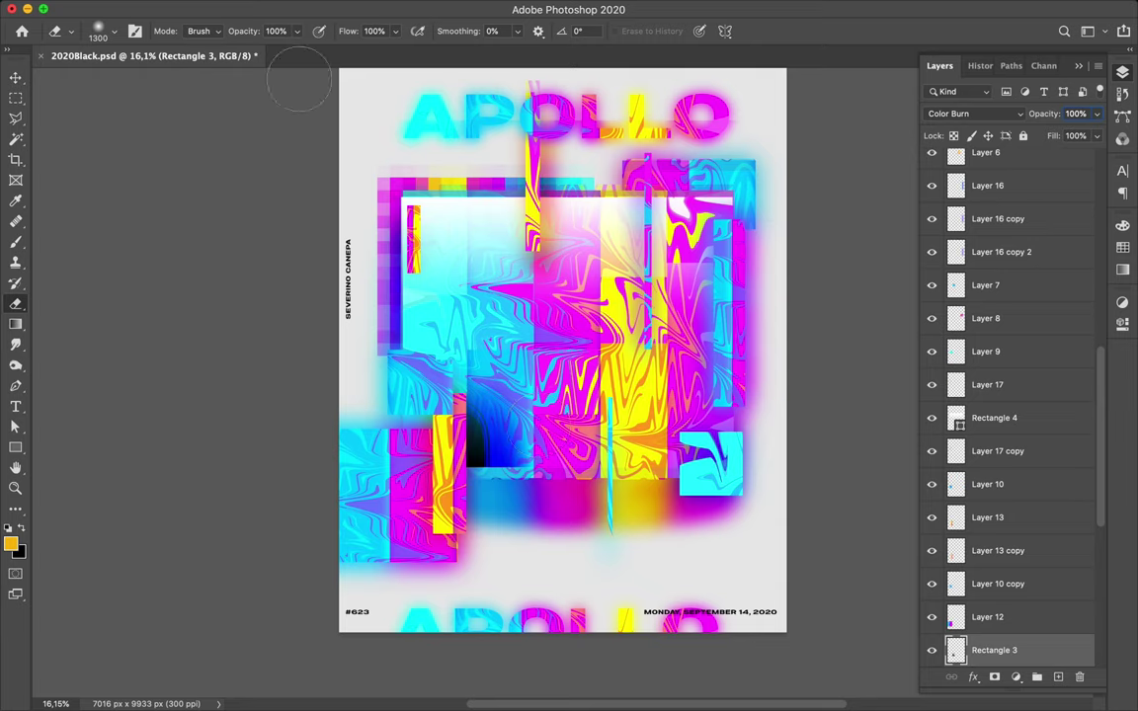
left_click(297, 31)
left_click_drag(437, 367, 444, 410)
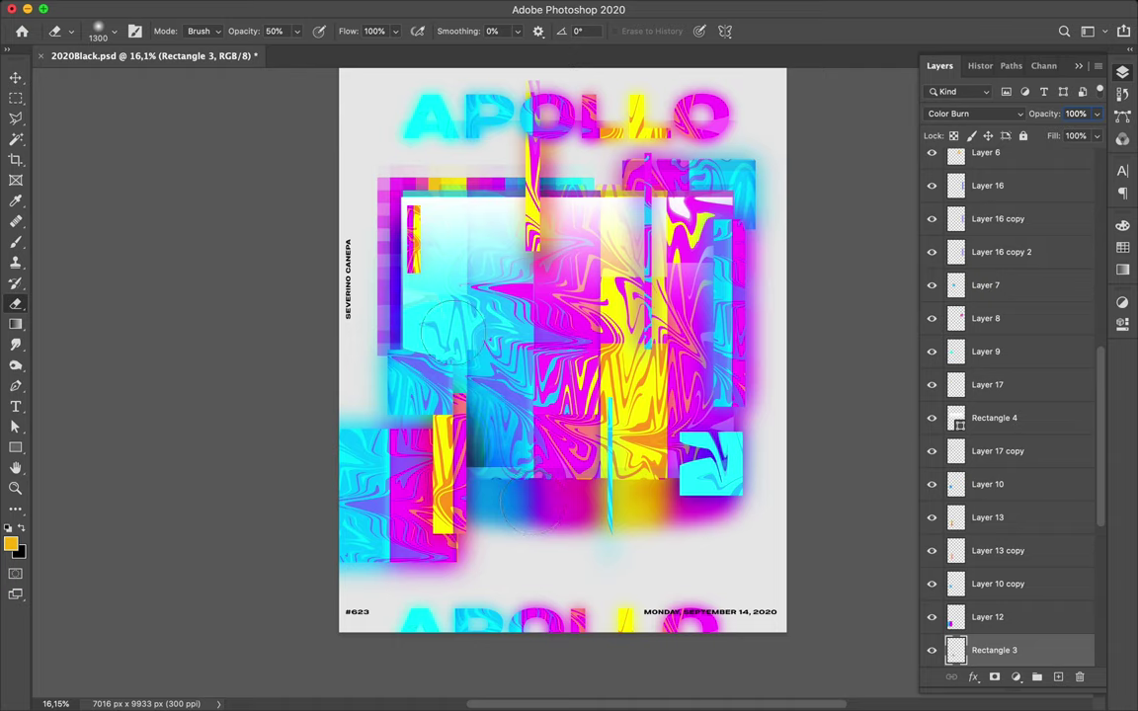
key("v")
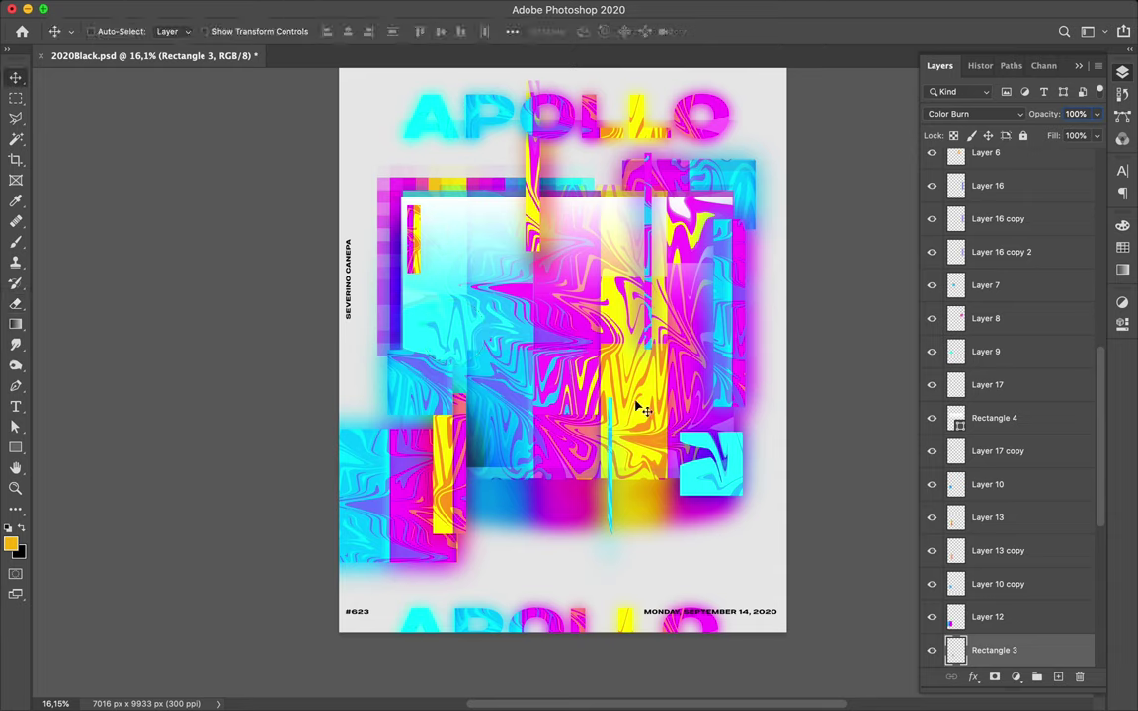
left_click(501, 341)
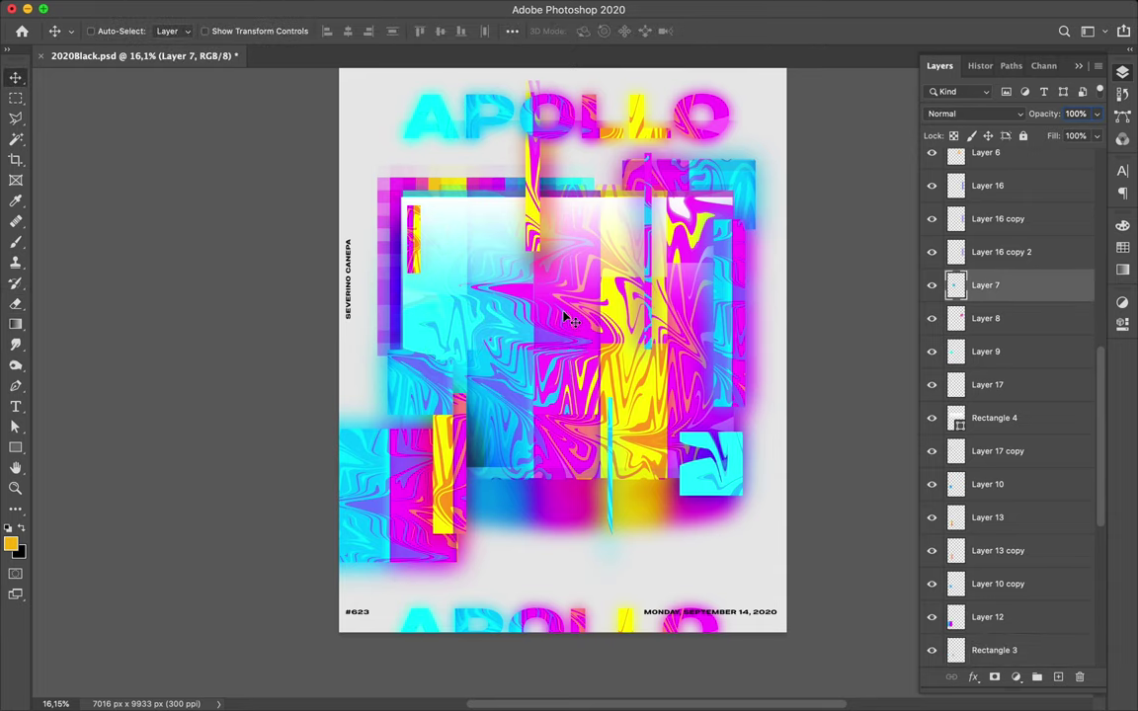
Duplicate Layer 7, Gaussian-blur the copy and set it to Multiply
key("super+j")
left_click(404, 8)
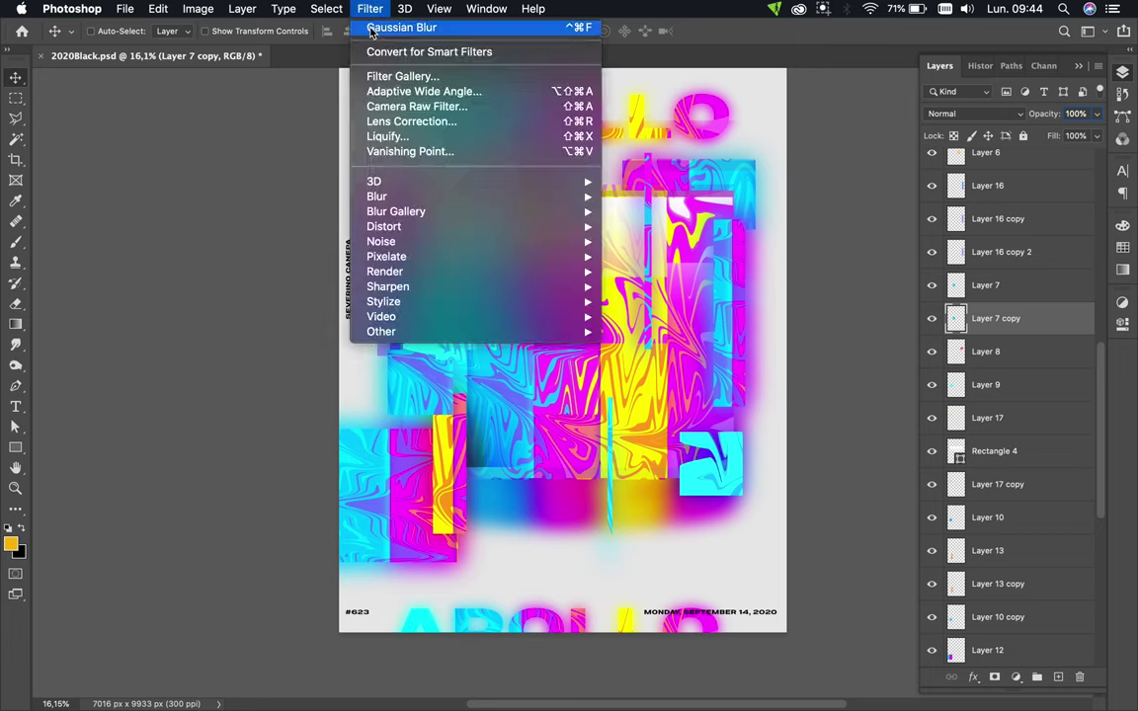
left_click(374, 30)
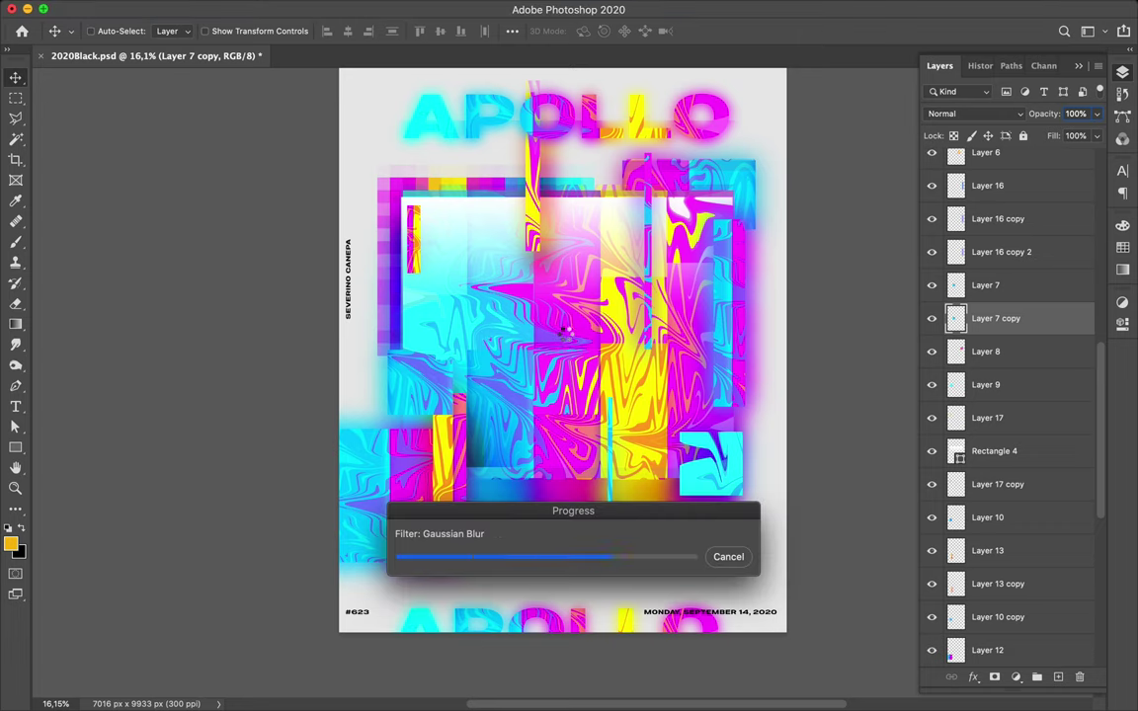
left_click(982, 114)
left_click(973, 158)
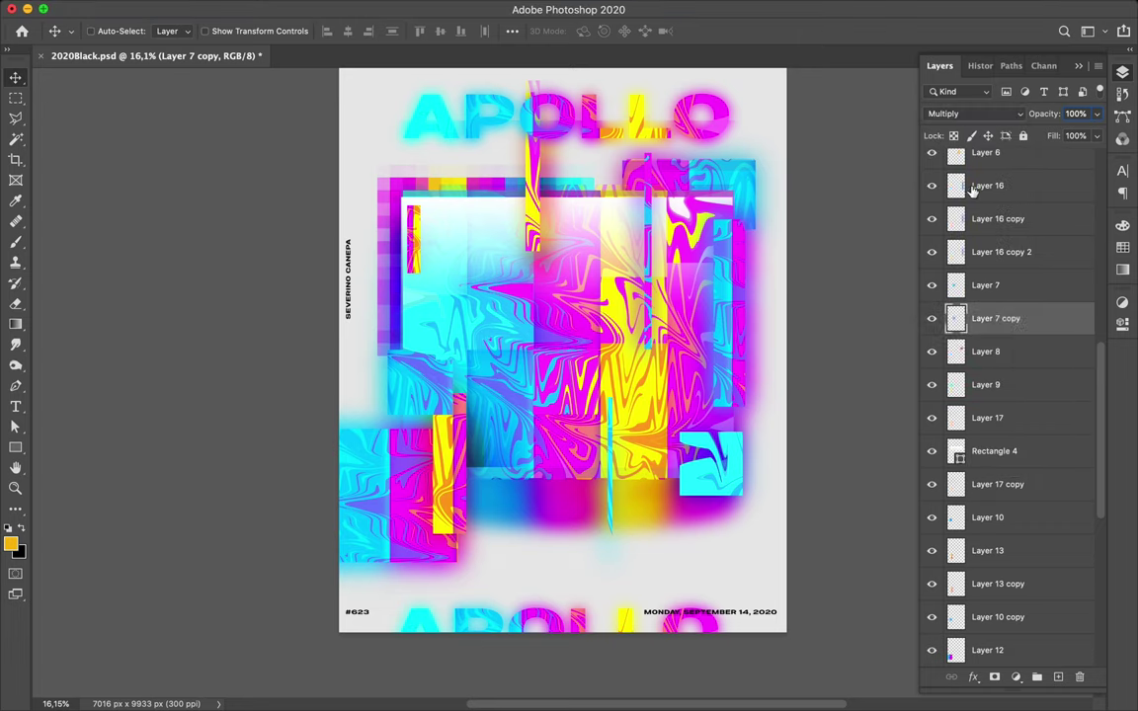
left_click_drag(996, 364, 978, 330)
Duplicate Layer 5, Gaussian-blur the copy and blend it in Subtract mode
left_click(583, 395, "super")
left_click_drag(980, 165, 981, 183)
left_click(369, 8)
left_click(390, 27)
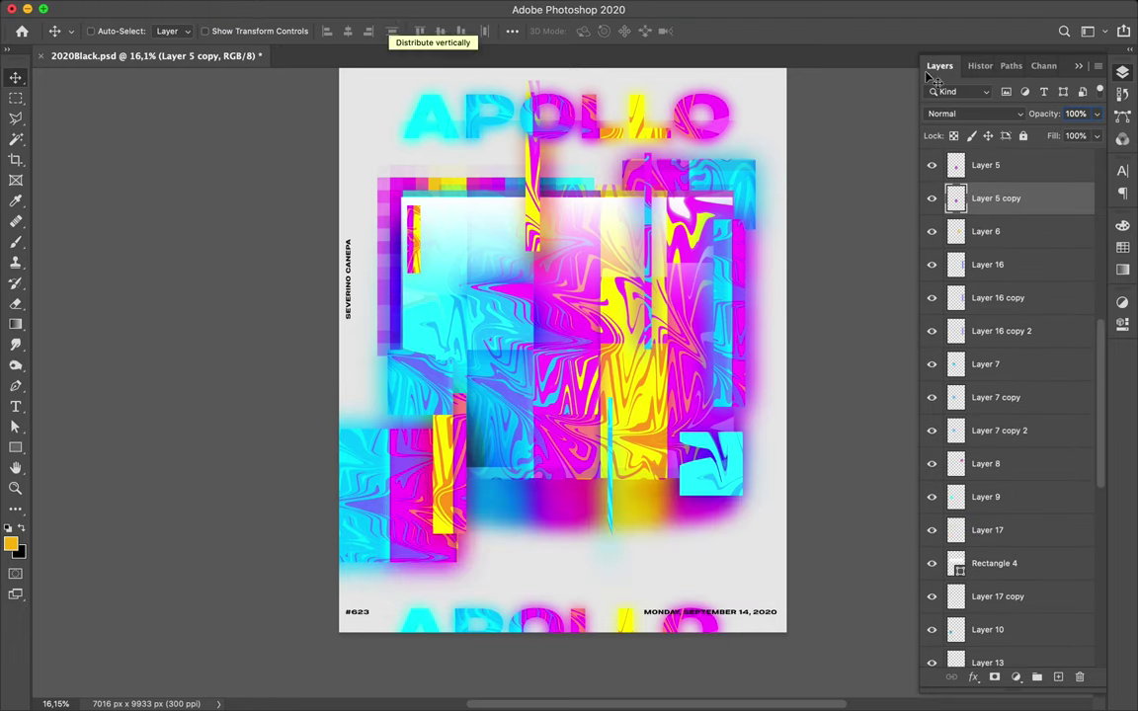
scroll(857, 230, "up", 5)
scroll(857, 230, "down", 5)
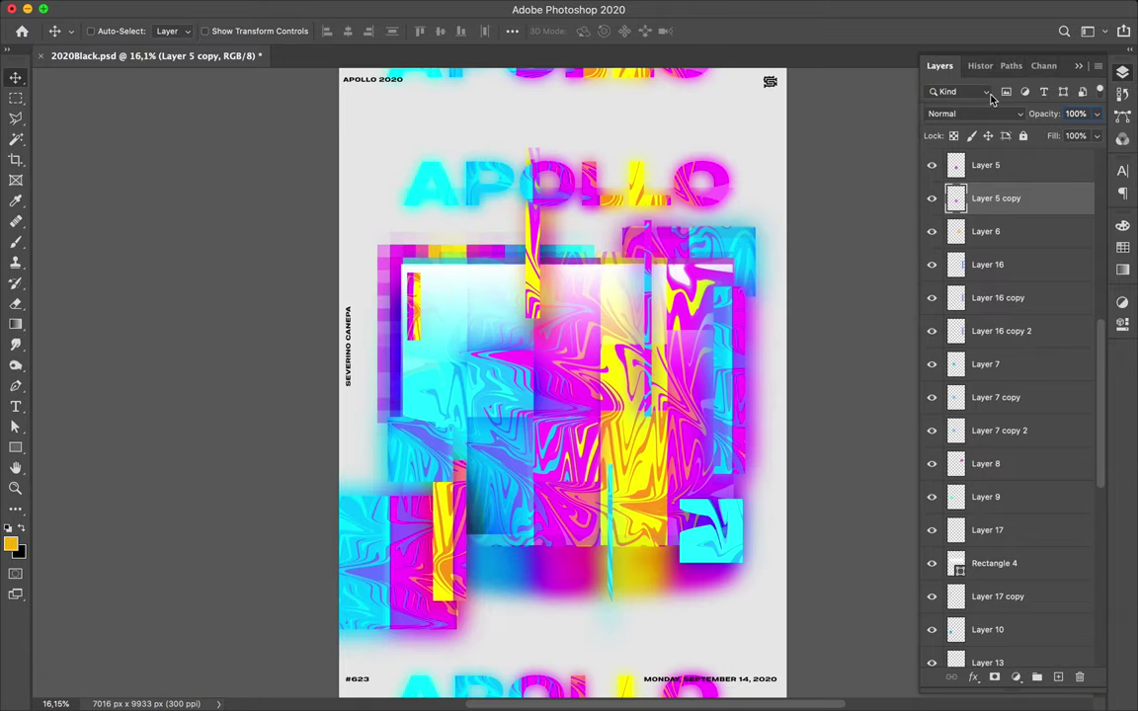
left_click(972, 113)
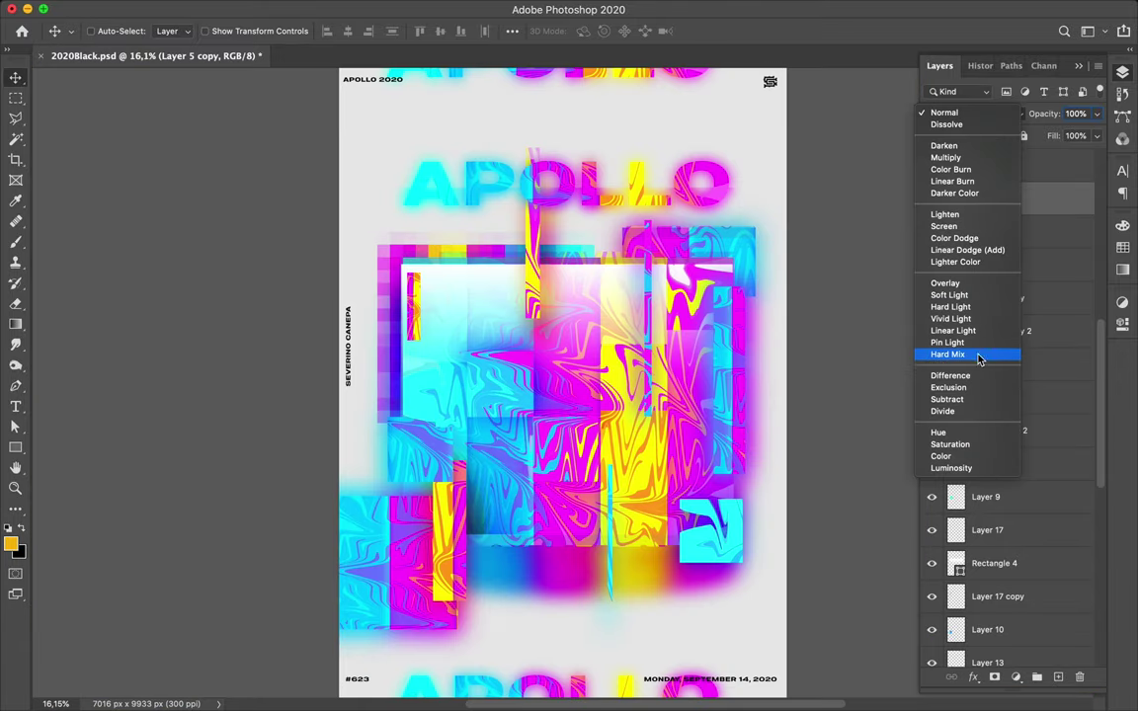
left_click(976, 399)
Duplicate Layer 6, blur the copy, set it to Exclusion, and duplicate it again
left_click(629, 397)
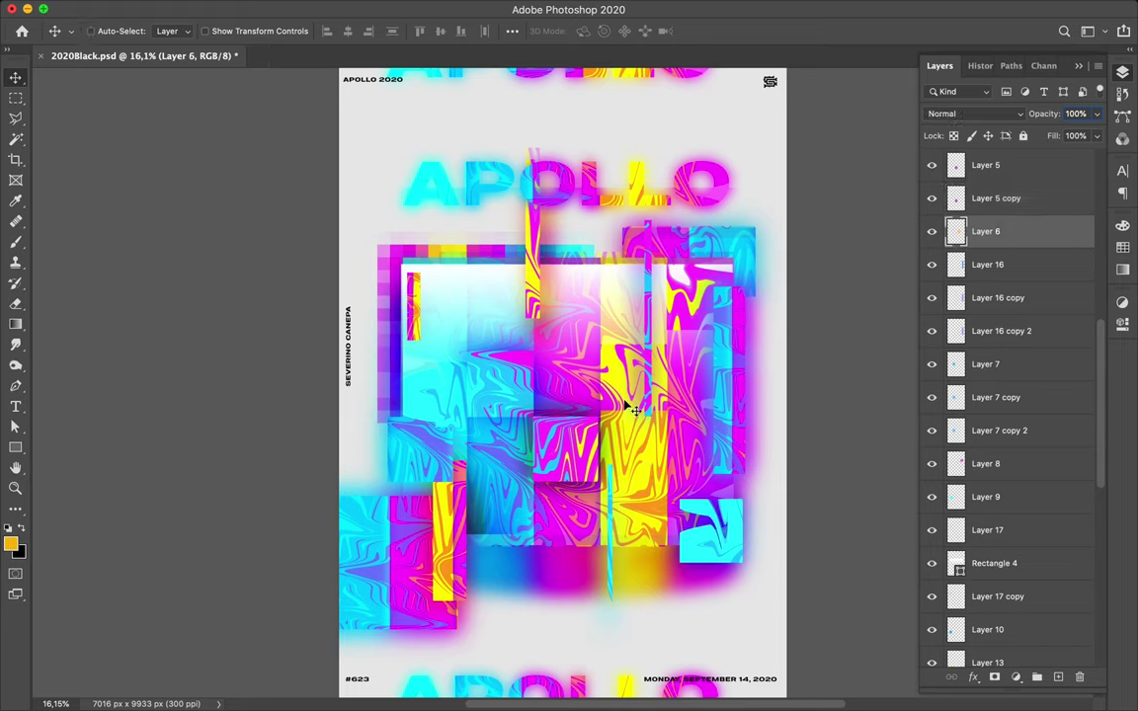
key("ctrl+j")
left_click(368, 10)
left_click(389, 21)
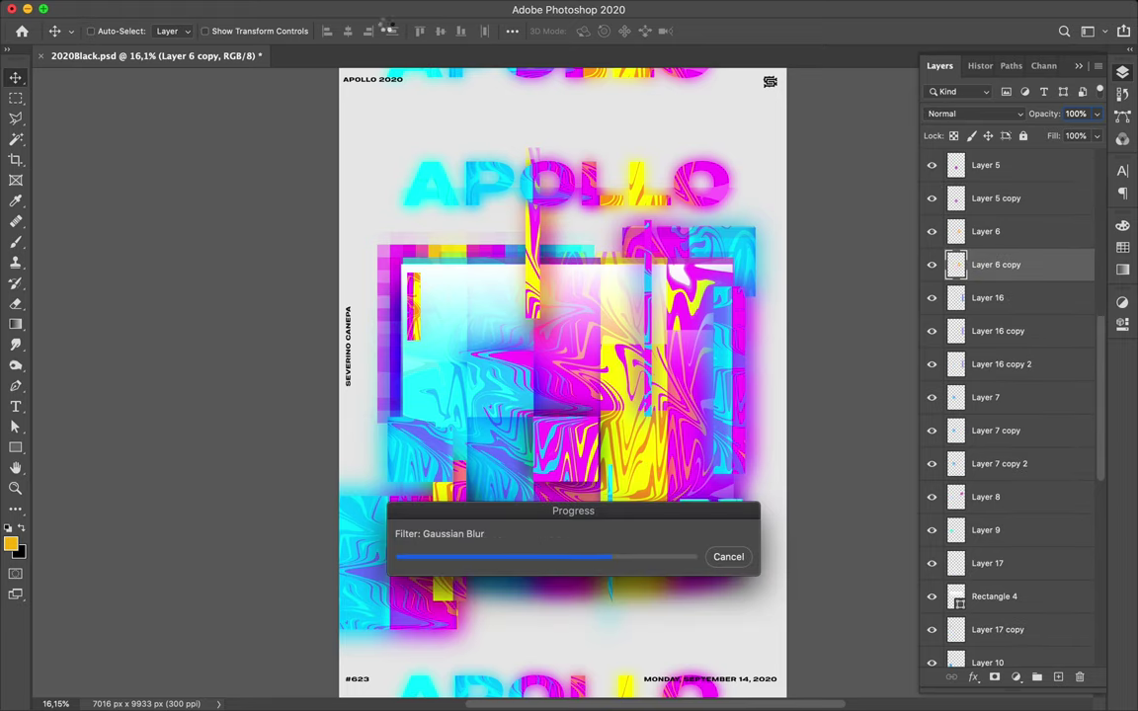
left_click(968, 114)
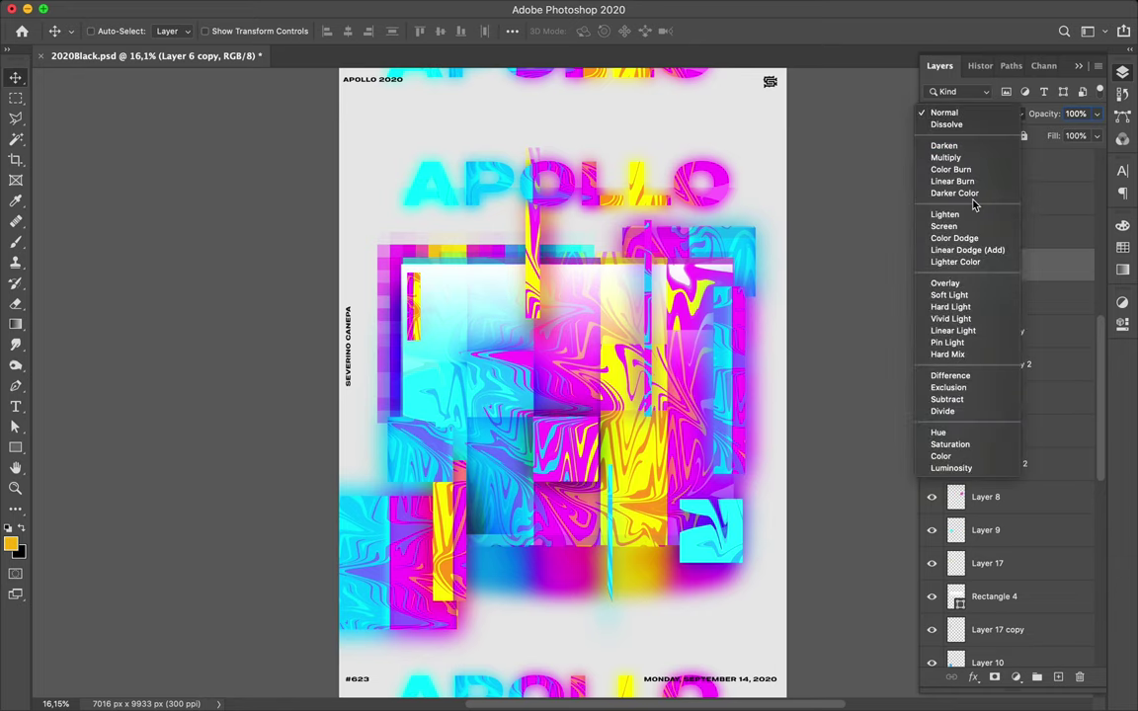
left_click(948, 387)
key("ctrl+j")
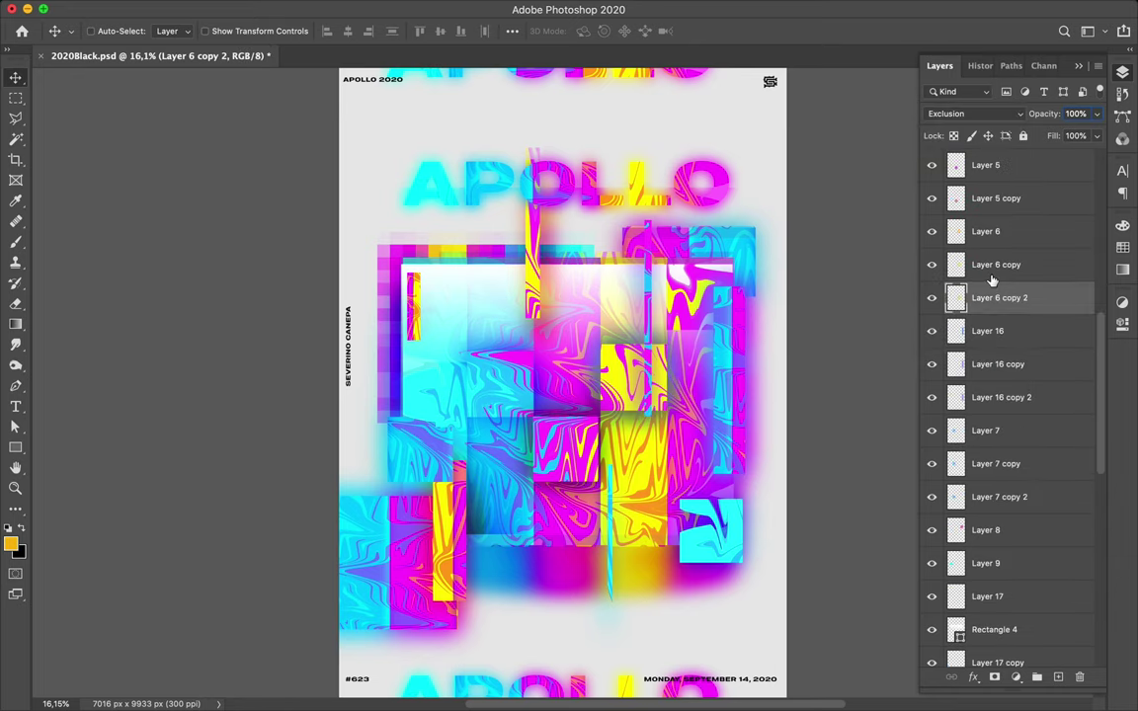
scroll(589, 447, "up", 5)
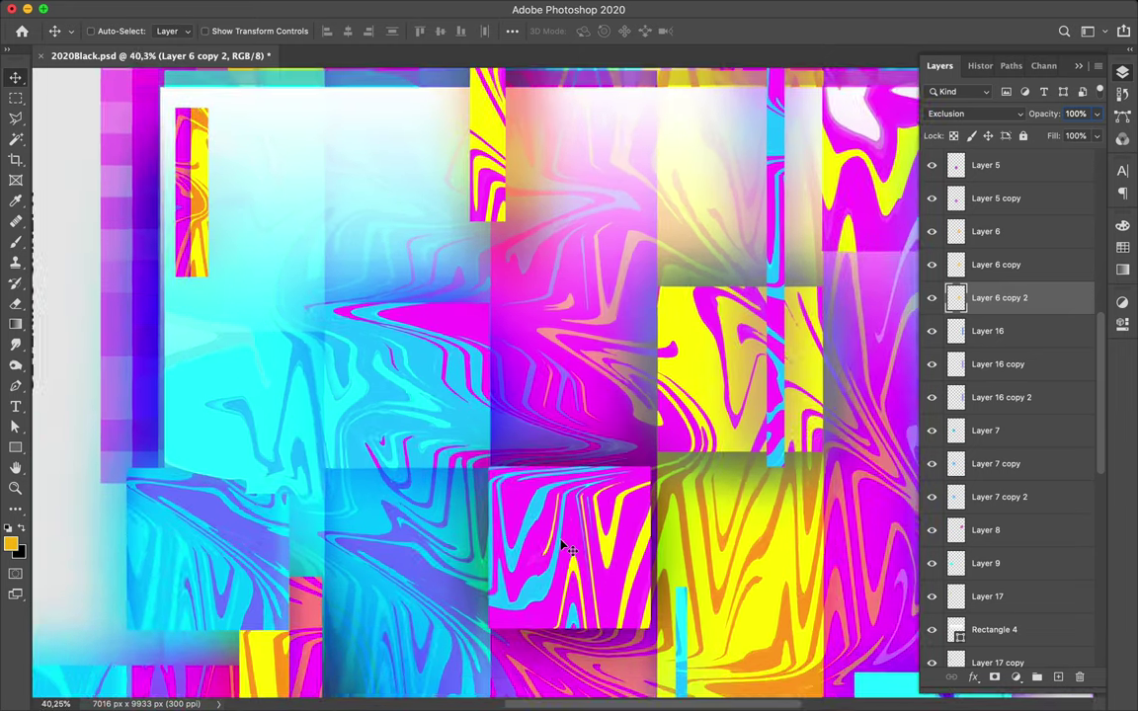
Select Layer 5 and Layer 5 copy and scale them up to about 102.9%
scroll(504, 484, "down", 2)
left_click(504, 484, "ctrl")
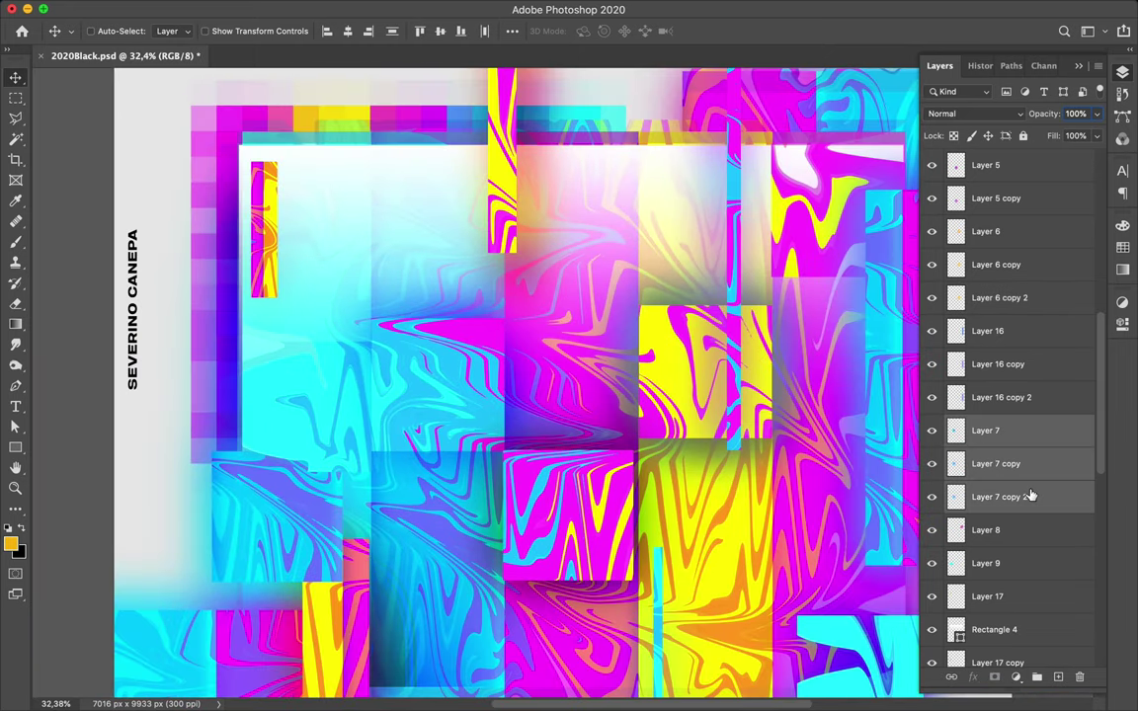
left_click(751, 340, "ctrl")
left_click(750, 340, "ctrl+shift")
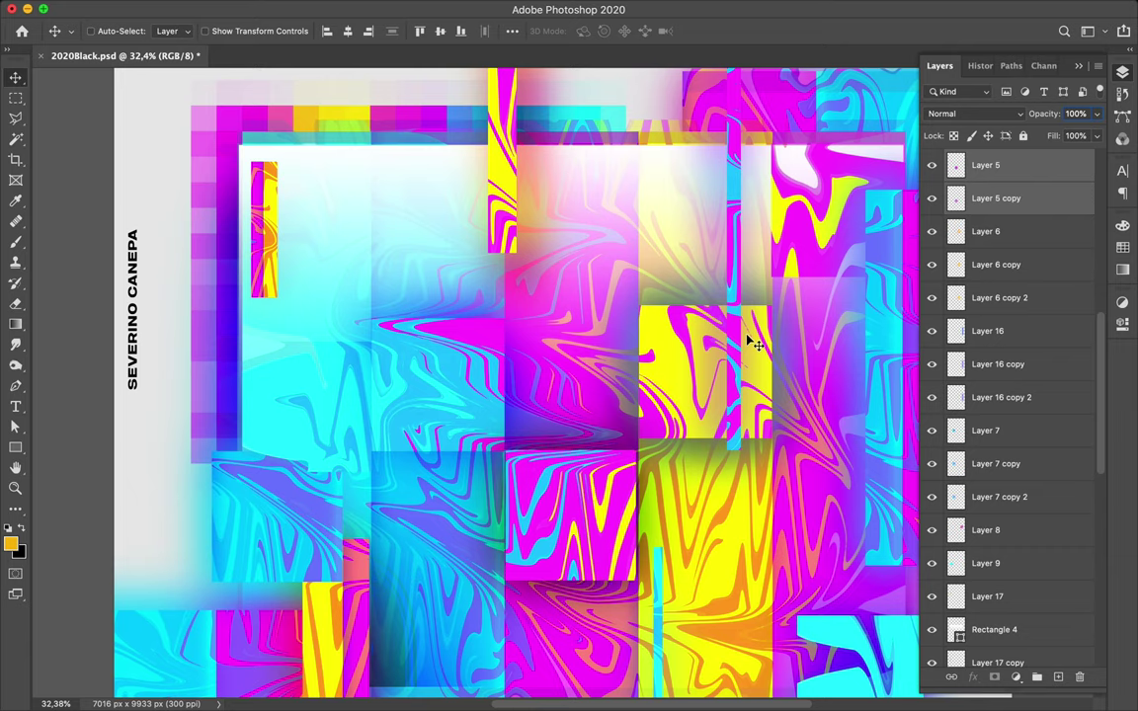
key("ctrl+t")
left_click_drag(697, 643, 702, 650)
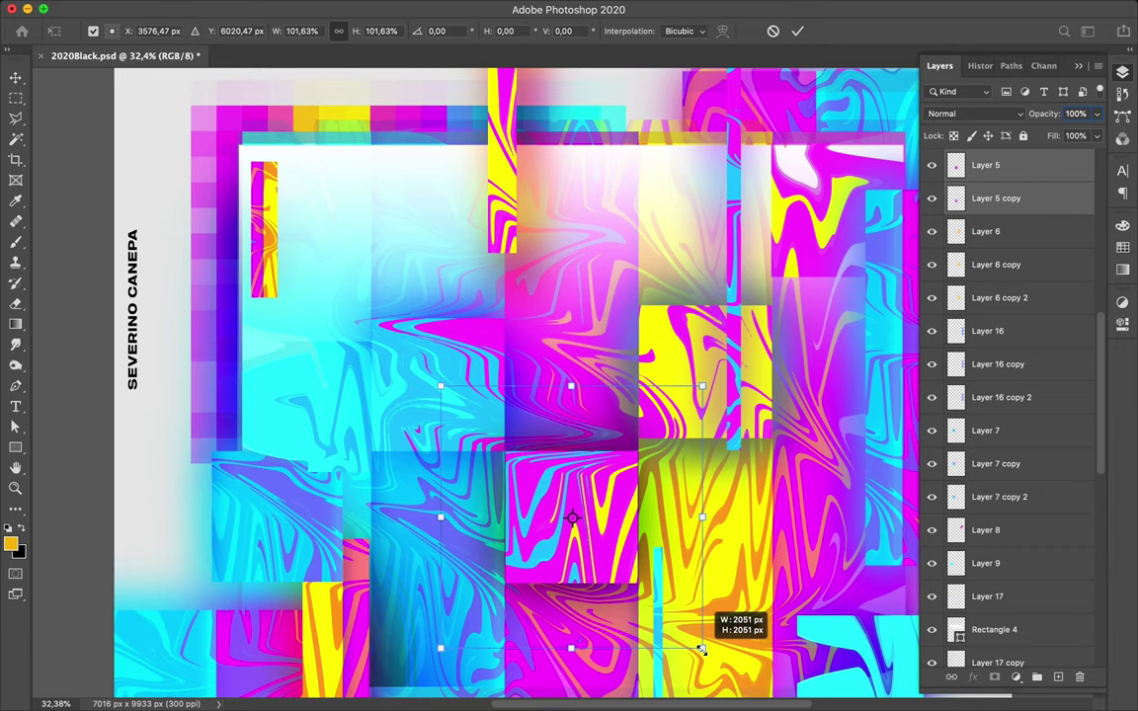
left_click_drag(441, 515, 438, 518)
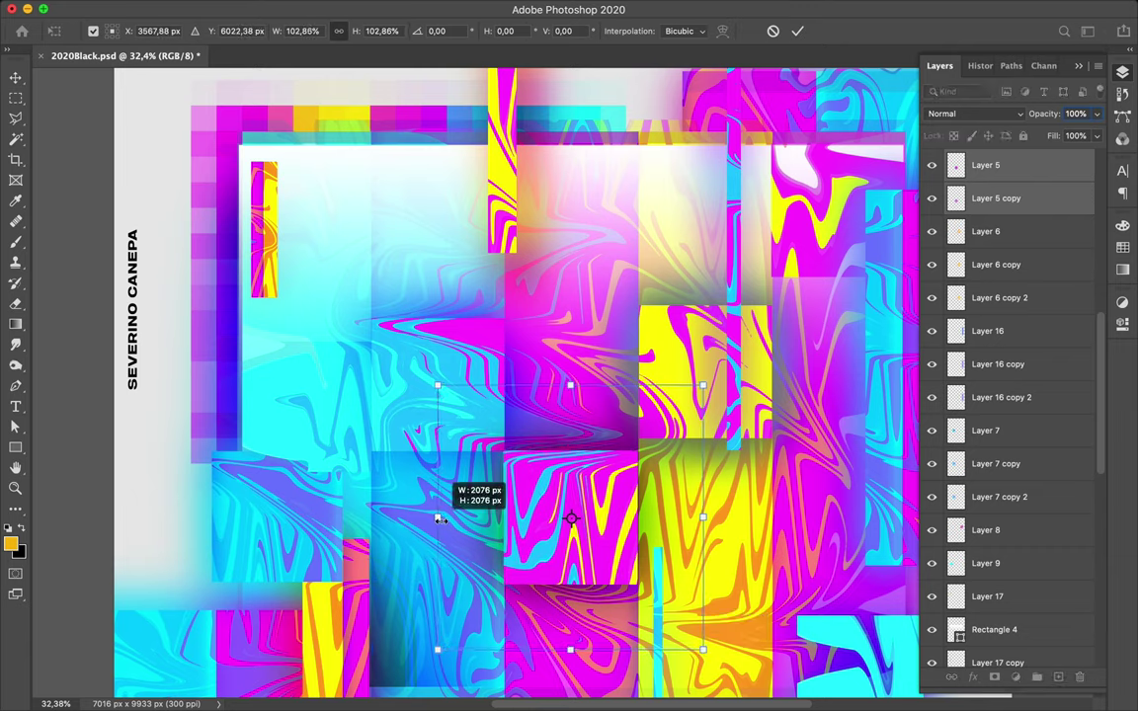
key("Return")
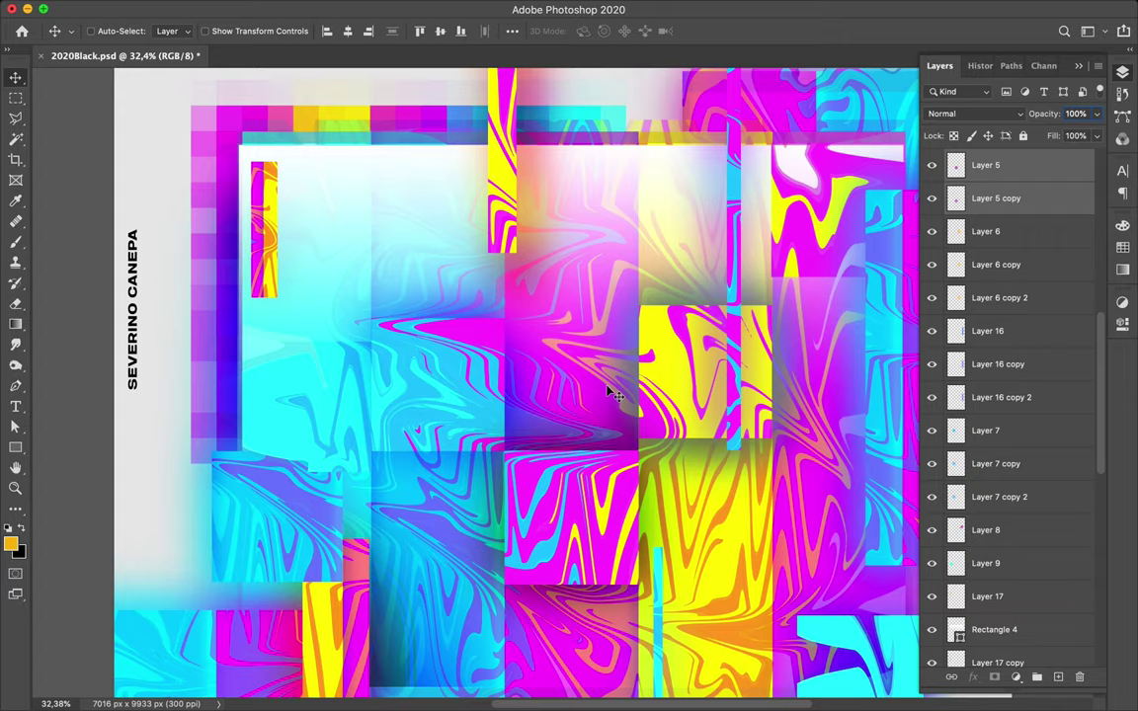
scroll(615, 395, "down", 5)
left_click(514, 439, "ctrl")
Marquee a square in the lower middle of the artwork, undoing a first copy attempt
key("m")
left_click_drag(515, 439, 587, 531)
key("ctrl+j")
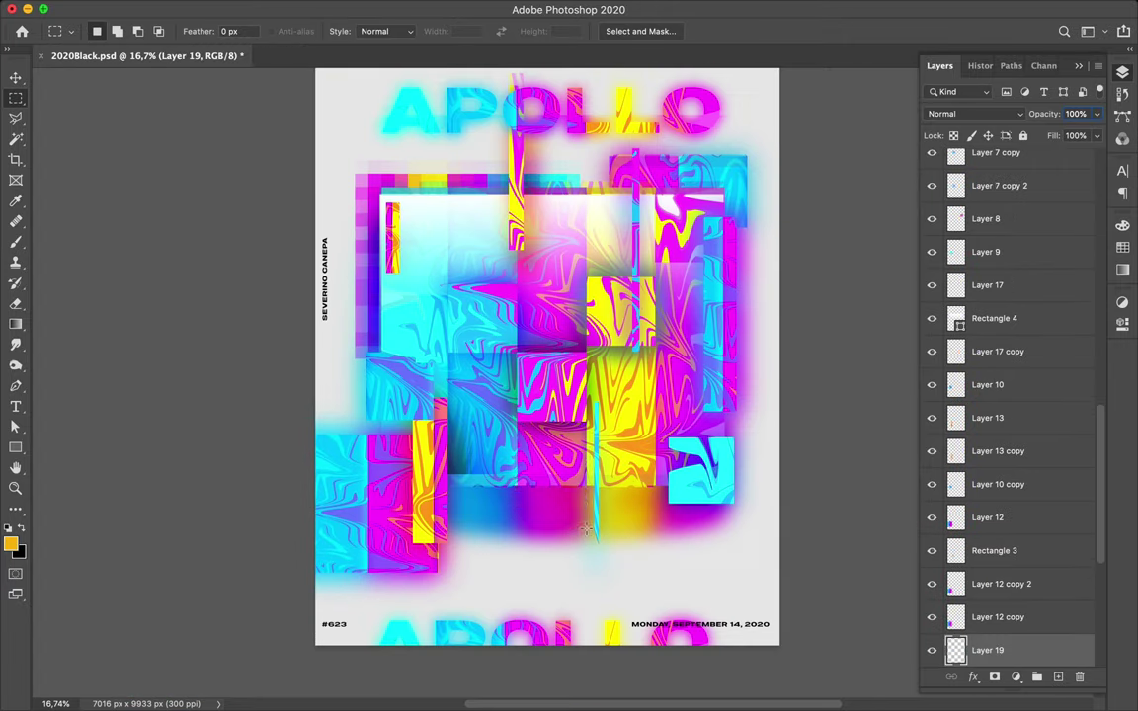
key("v")
key("ctrl+z")
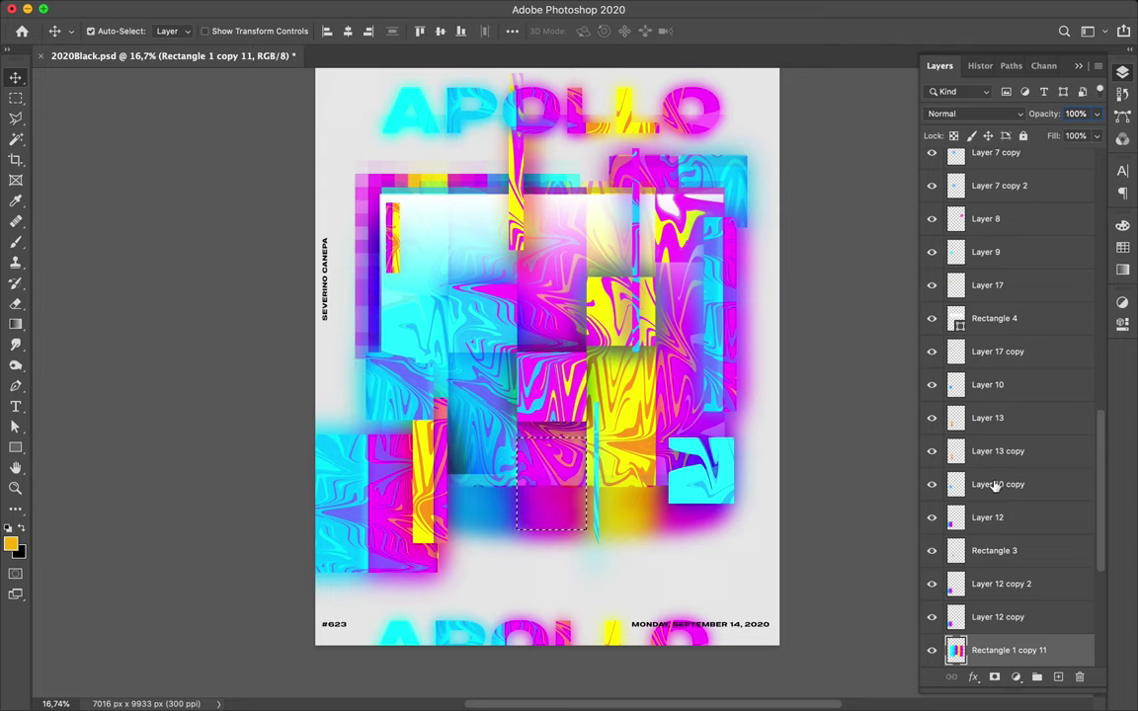
scroll(996, 486, "down", 5)
Copy the square from Rectangle 1 copy 6 to Layer 19, reposition it, and duplicate Rectangle 1 copy 10 to the top
left_click(1003, 498)
left_click(1007, 531)
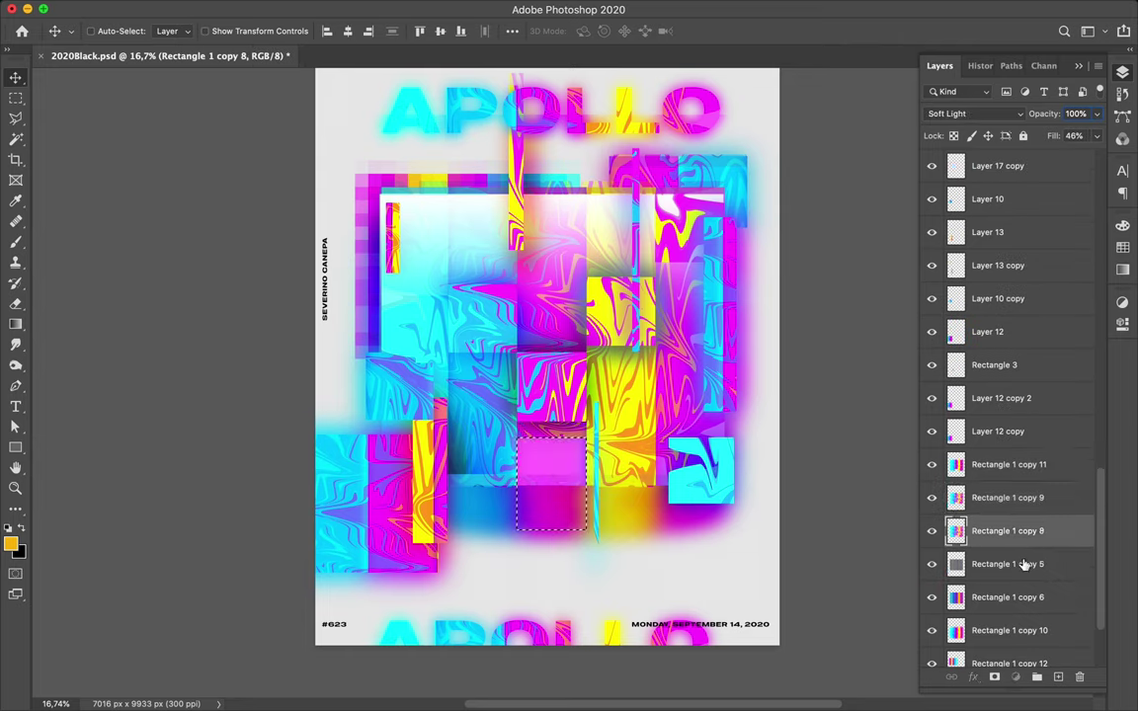
left_click(1024, 564)
left_click(1024, 596)
key("ctrl+j")
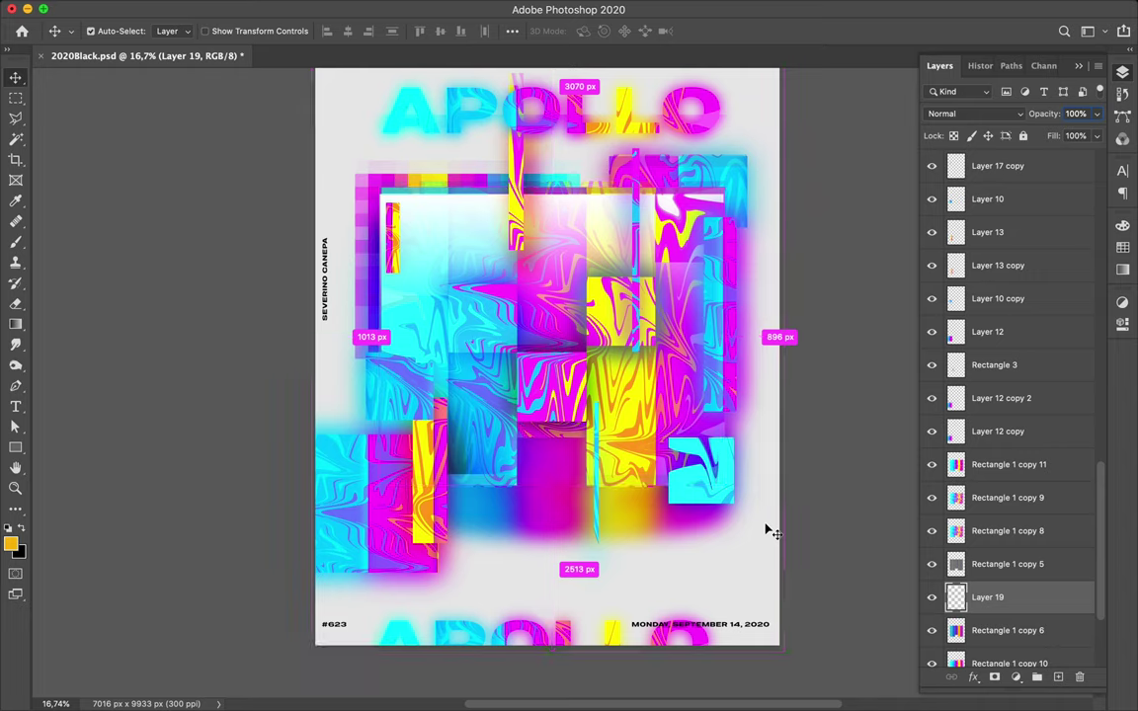
left_click_drag(507, 449, 561, 518)
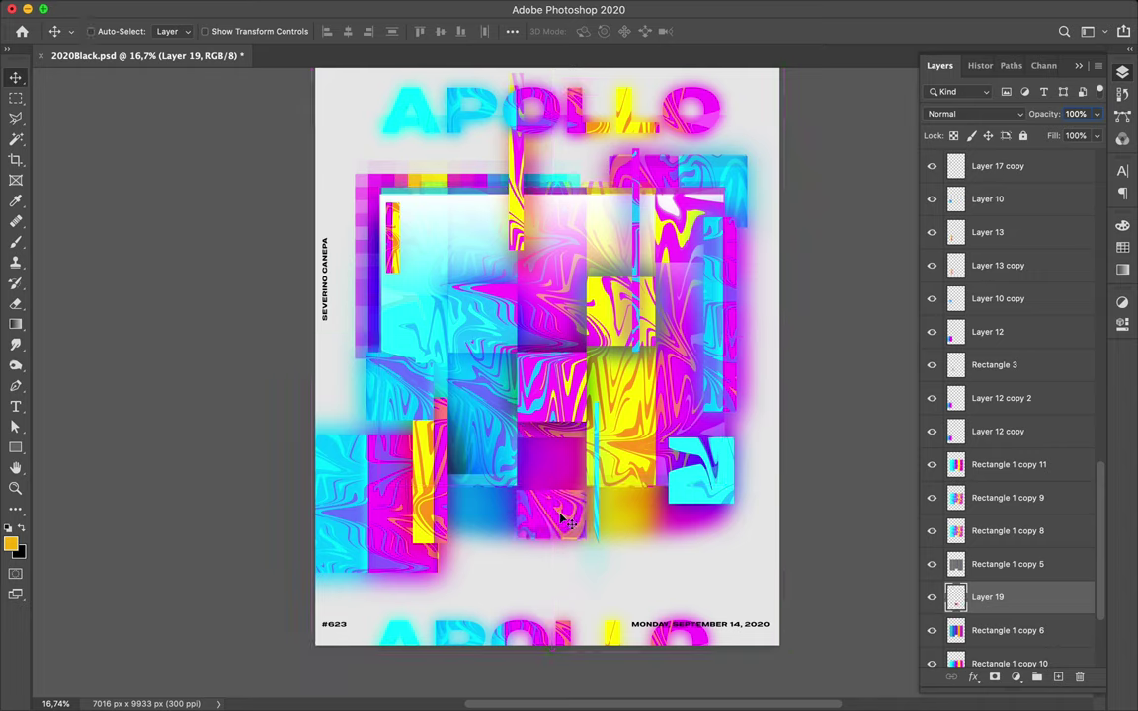
mouse_move(1007, 659)
left_mouse_down()
mouse_move(974, 141)
mouse_move(946, 168)
left_mouse_up()
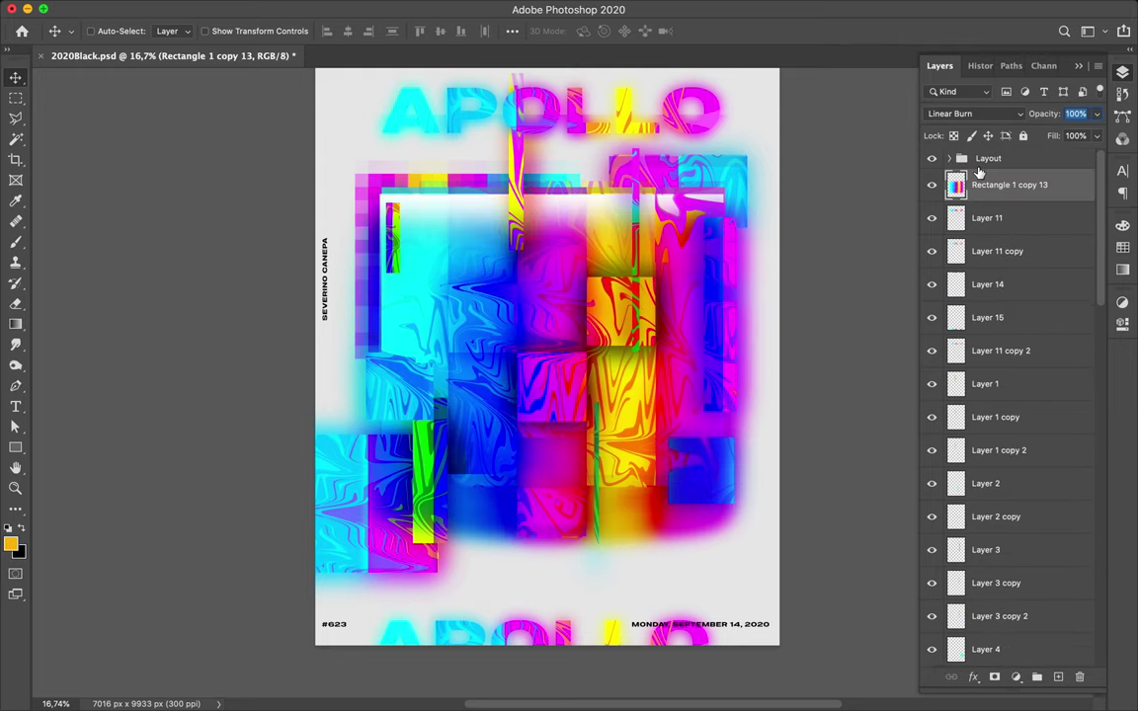
Keep Linear Burn, set Rectangle 4's fill to 73%, and save 2020Black.psd
left_click(972, 113)
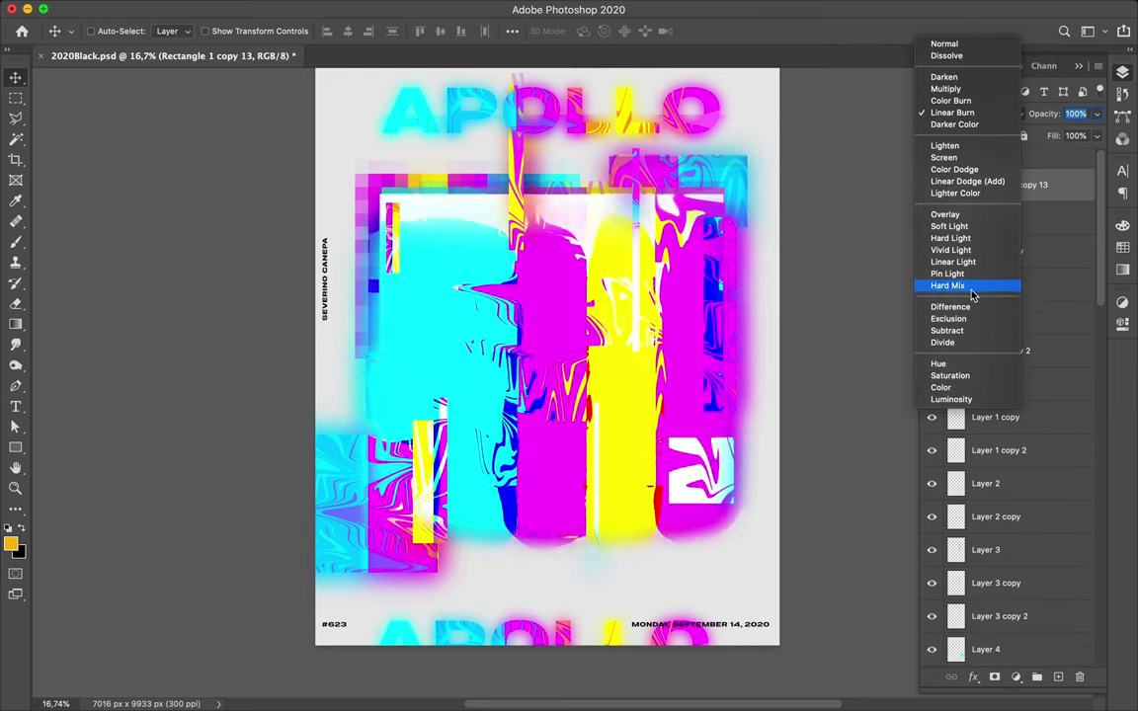
key("Escape")
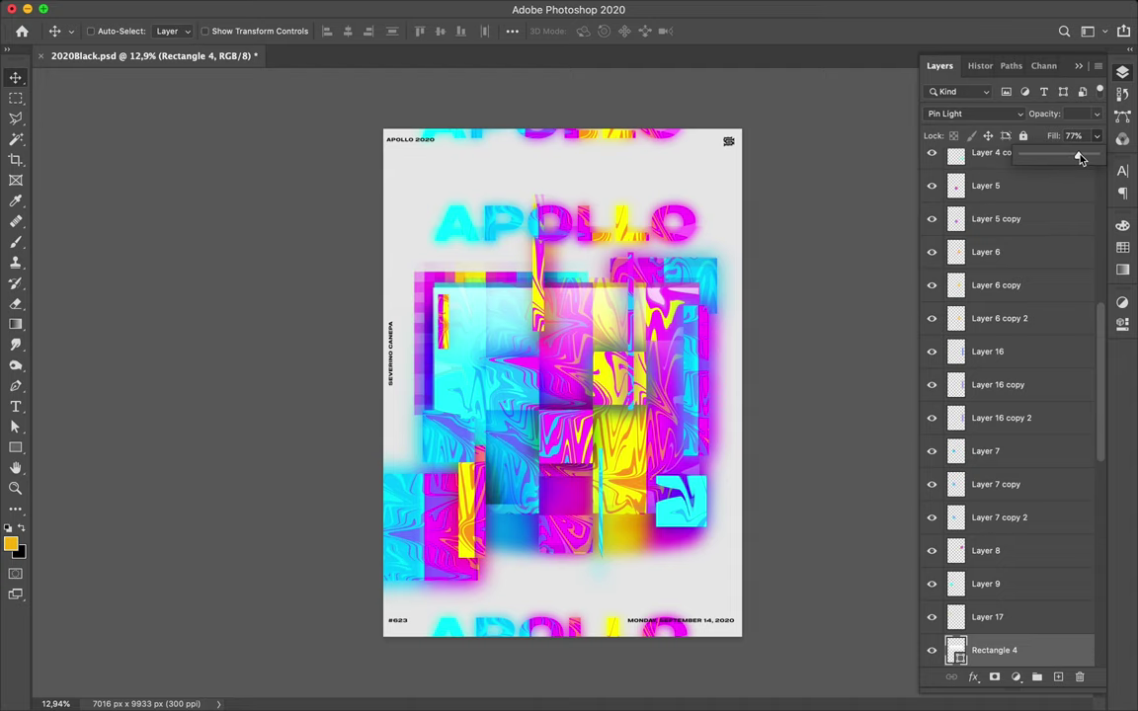
left_click_drag(1080, 158, 1075, 158)
key("ctrl+s")
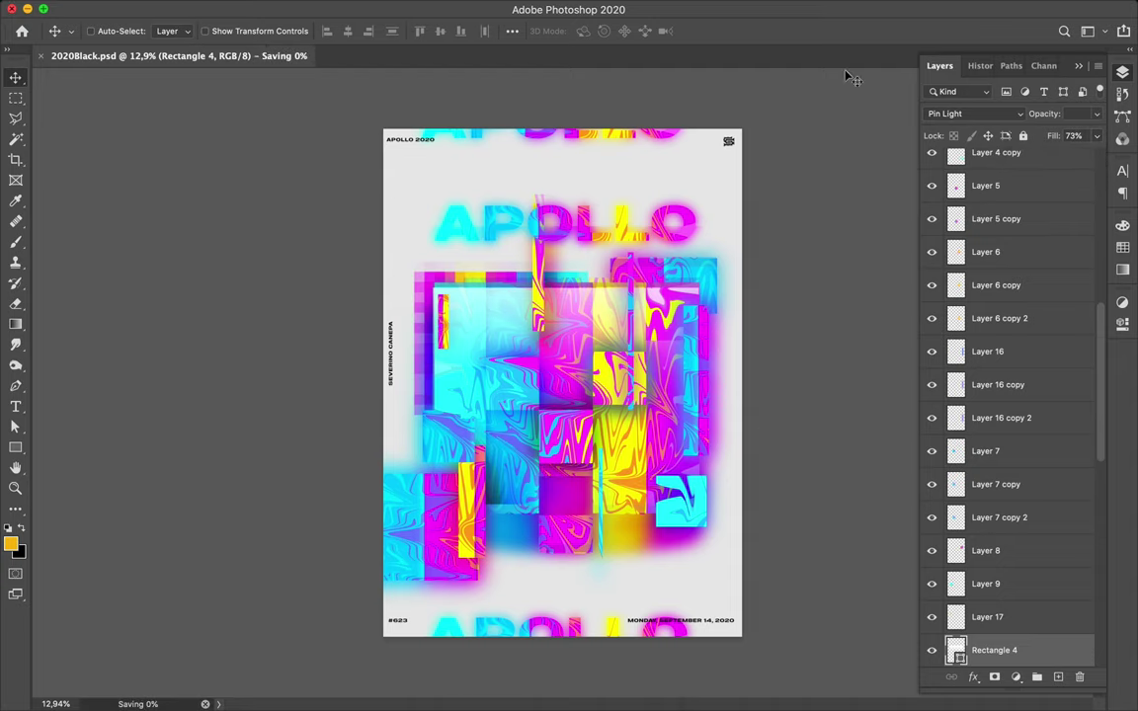